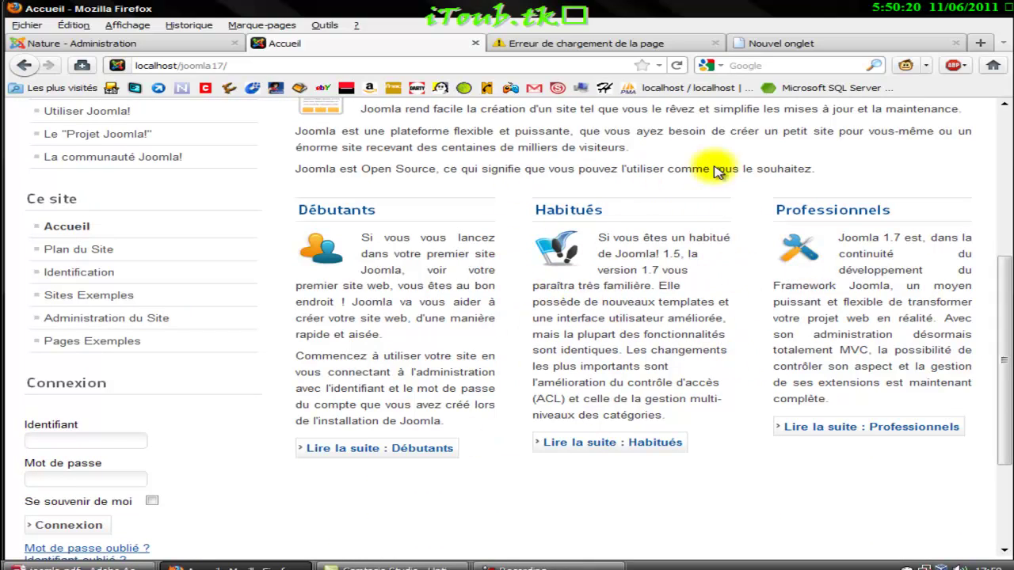
- Examine the Joomla site's home page, including its banner, side menus, articles and login module
{"action": "scroll", "coordinate": [706, 294], "scroll_direction": "up", "scroll_amount": 7}
{"action": "scroll", "coordinate": [755, 313], "scroll_direction": "down", "scroll_amount": 5}
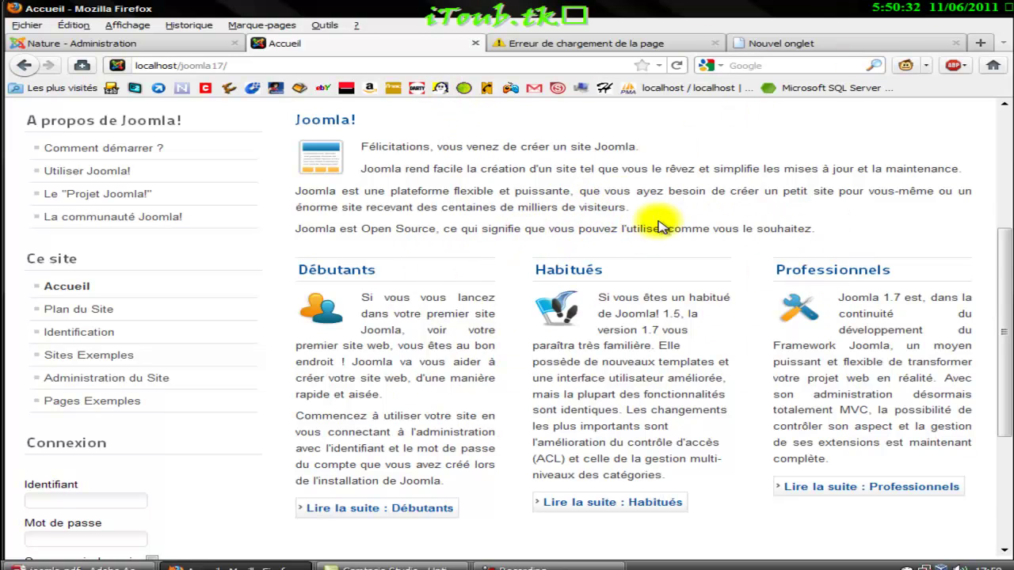
{"action": "scroll", "coordinate": [584, 197], "scroll_direction": "down", "scroll_amount": 5}
{"action": "scroll", "coordinate": [824, 366], "scroll_direction": "up", "scroll_amount": 7}
{"action": "scroll", "coordinate": [842, 363], "scroll_direction": "up", "scroll_amount": 3}
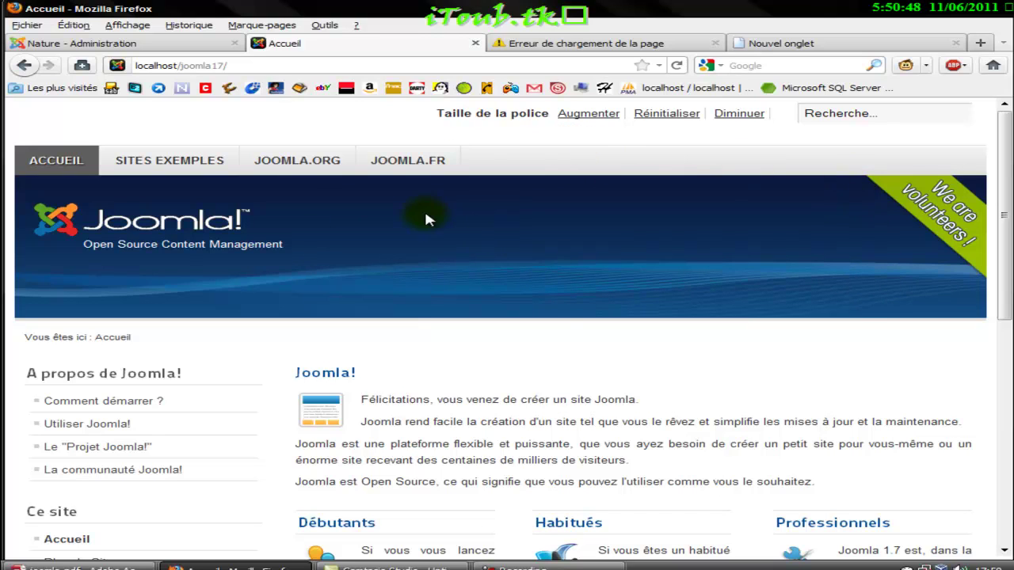
{"action": "scroll", "coordinate": [534, 356], "scroll_direction": "down", "scroll_amount": 5}
- Switch to the PDF presentation, show the following slide about viewing a template's positions, and return to Firefox
{"action": "left_click", "coordinate": [145, 566]}
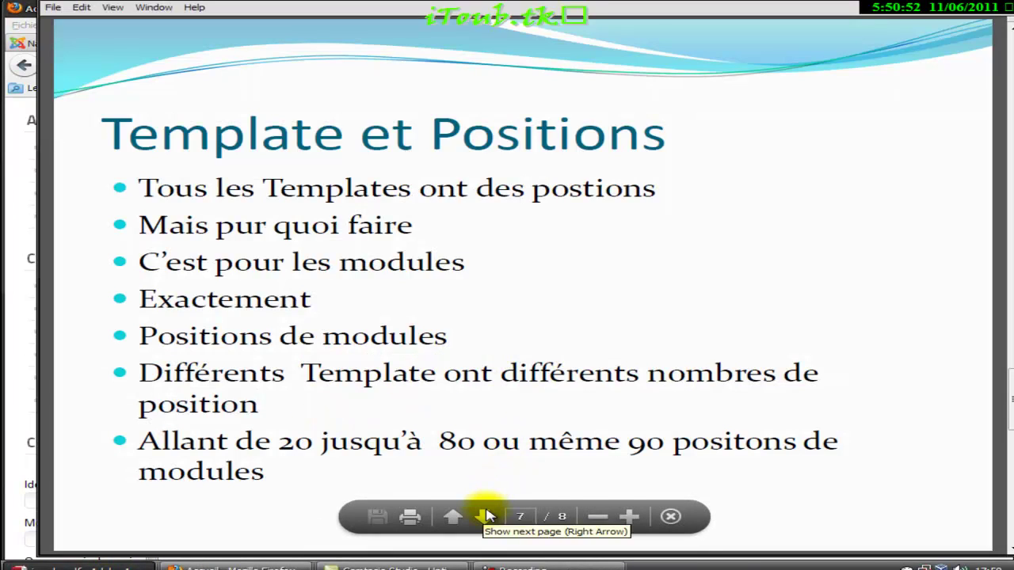
{"action": "left_click", "coordinate": [484, 517]}
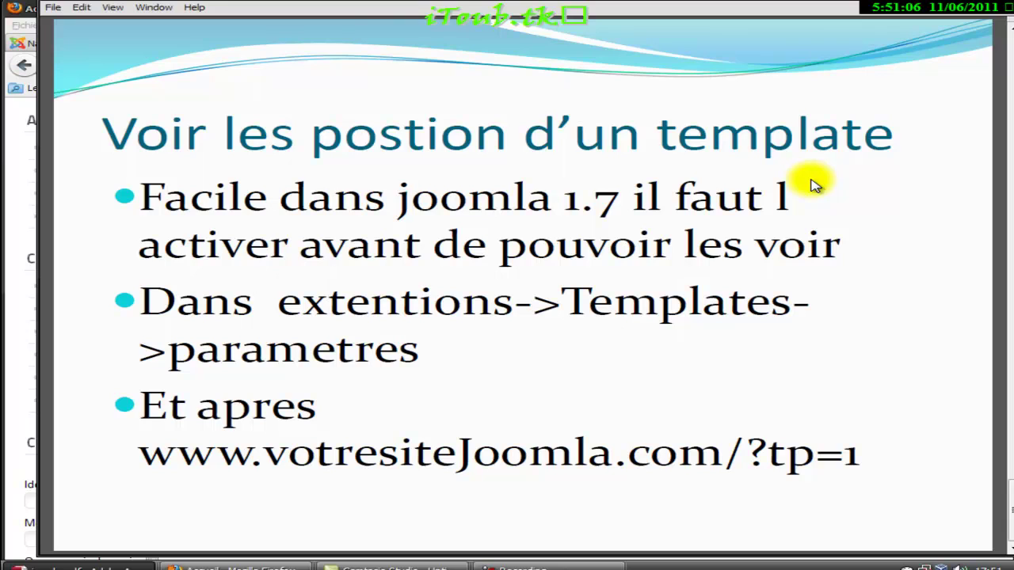
{"action": "key", "text": "alt+Tab"}
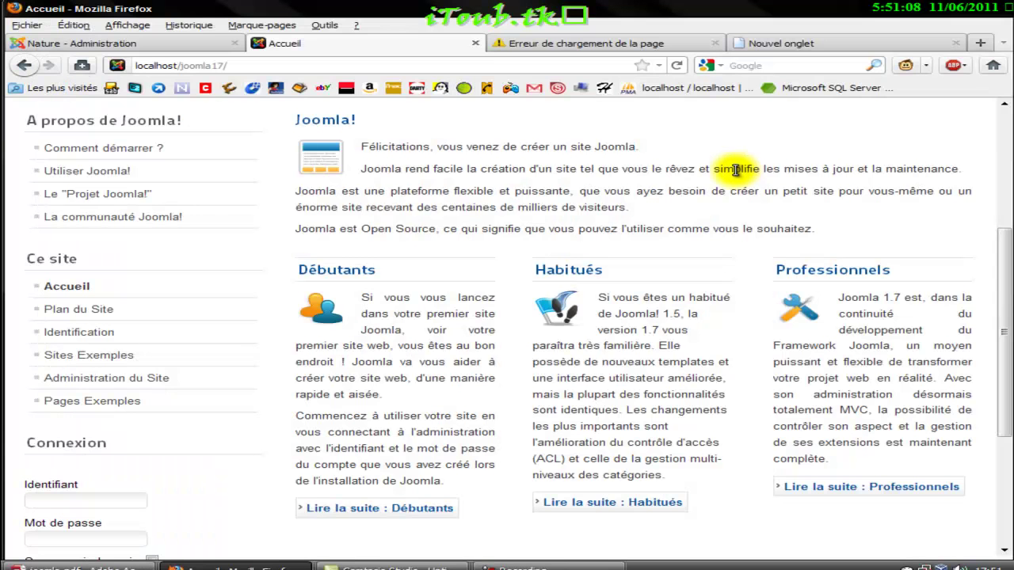
- Close the tab with the page-load error and look over the Joomla home page from banner to footer
{"action": "scroll", "coordinate": [735, 172], "scroll_direction": "up", "scroll_amount": 5}
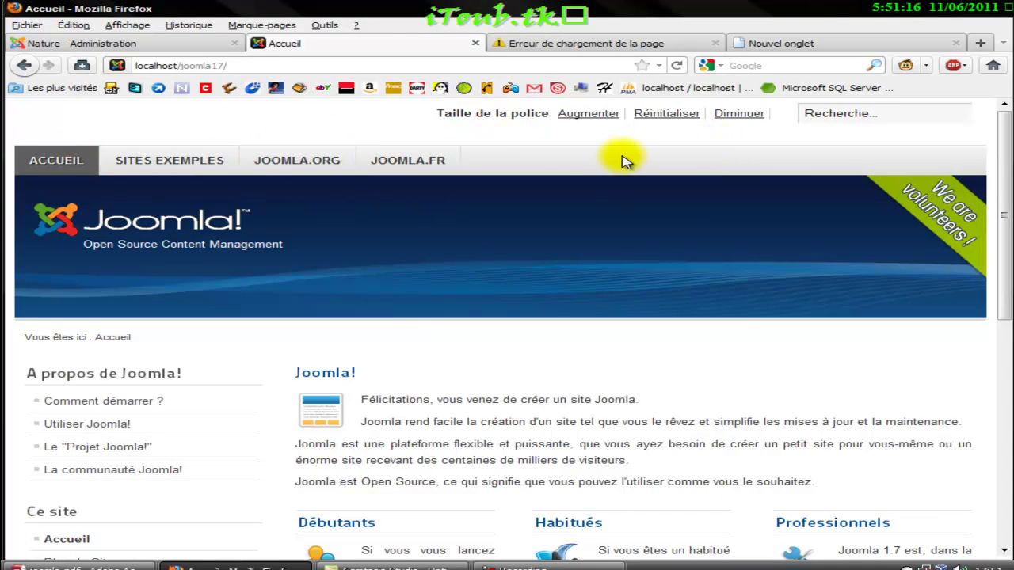
{"action": "left_click", "coordinate": [645, 40]}
{"action": "left_click", "coordinate": [716, 43]}
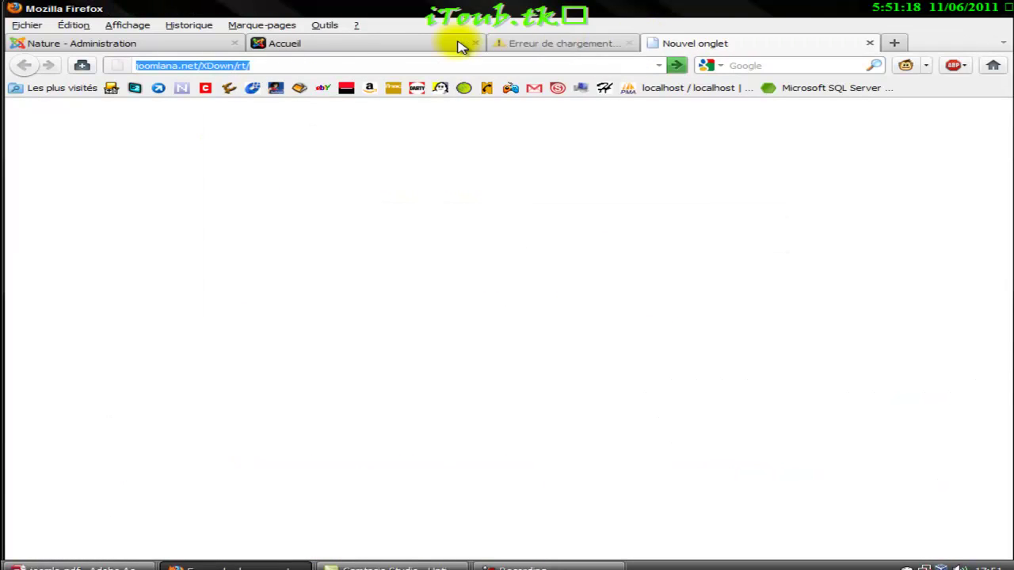
{"action": "left_click", "coordinate": [416, 44]}
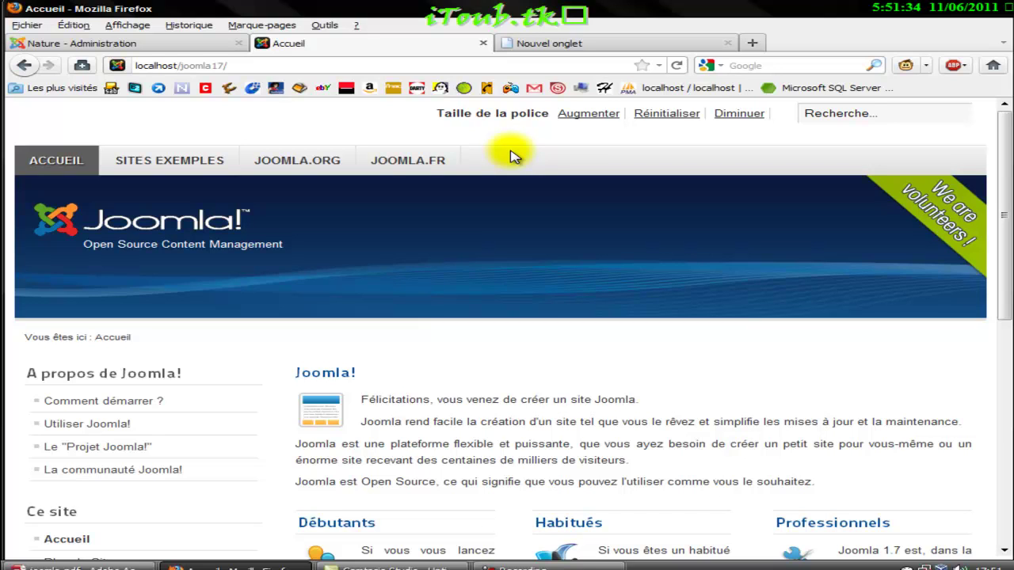
{"action": "scroll", "coordinate": [511, 156], "scroll_direction": "down", "scroll_amount": 10}
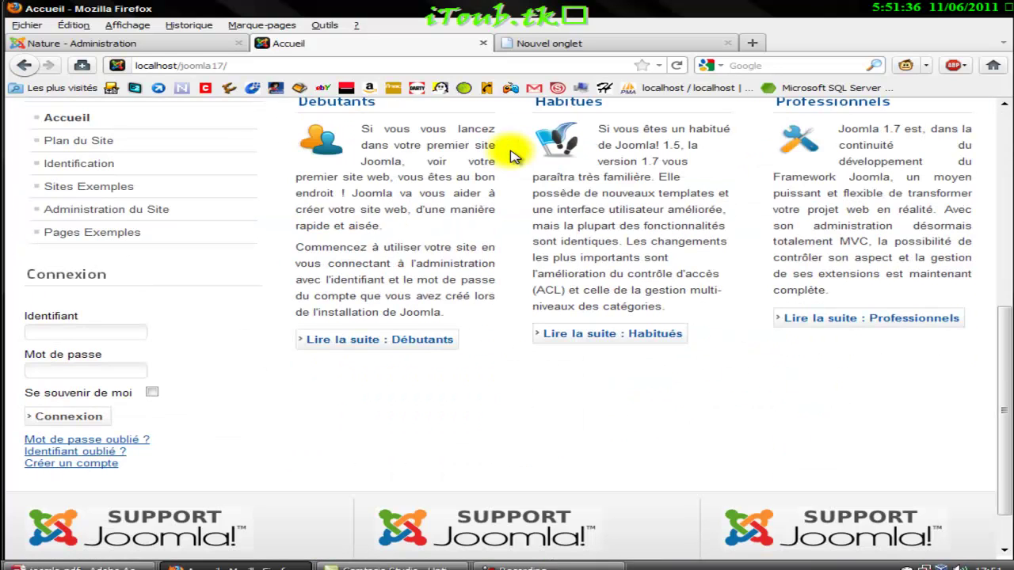
{"action": "scroll", "coordinate": [511, 156], "scroll_direction": "up", "scroll_amount": 10}
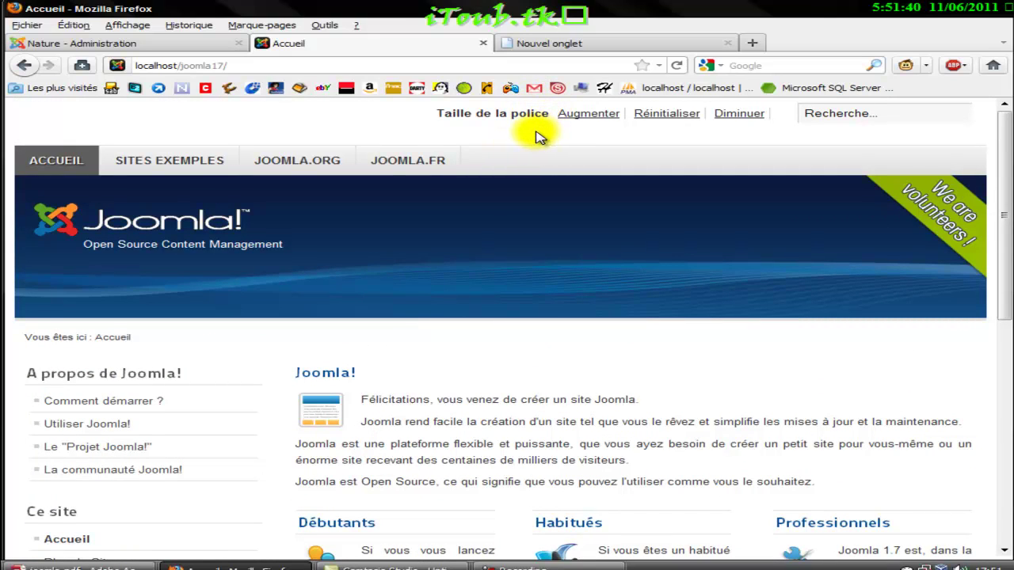
{"action": "scroll", "coordinate": [459, 149], "scroll_direction": "down", "scroll_amount": 3}
{"action": "scroll", "coordinate": [496, 173], "scroll_direction": "up", "scroll_amount": 3}
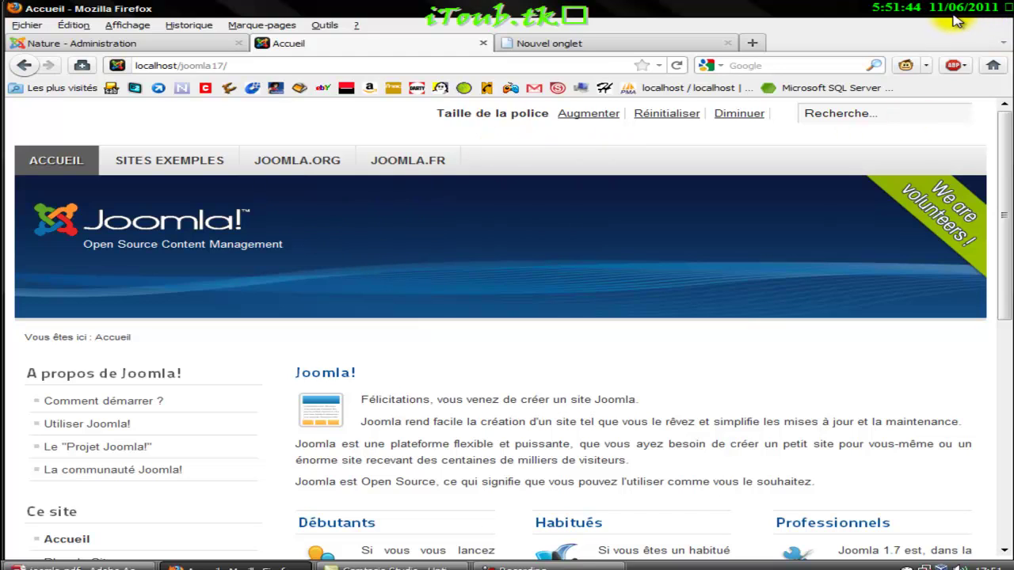
- Load localhost/joomla17/administrator/index.php in the Joomla administration tab, without the article-list parameters
{"action": "left_click", "coordinate": [163, 45]}
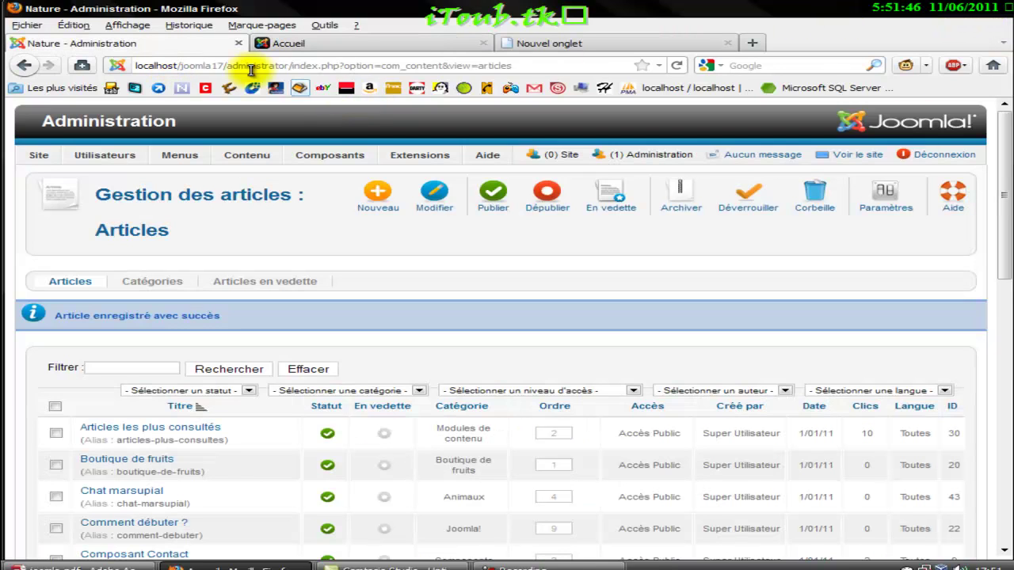
{"action": "left_click_drag", "start_coordinate": [341, 66], "coordinate": [588, 65]}
{"action": "key", "text": "BackSpace"}
{"action": "key", "text": "Return"}
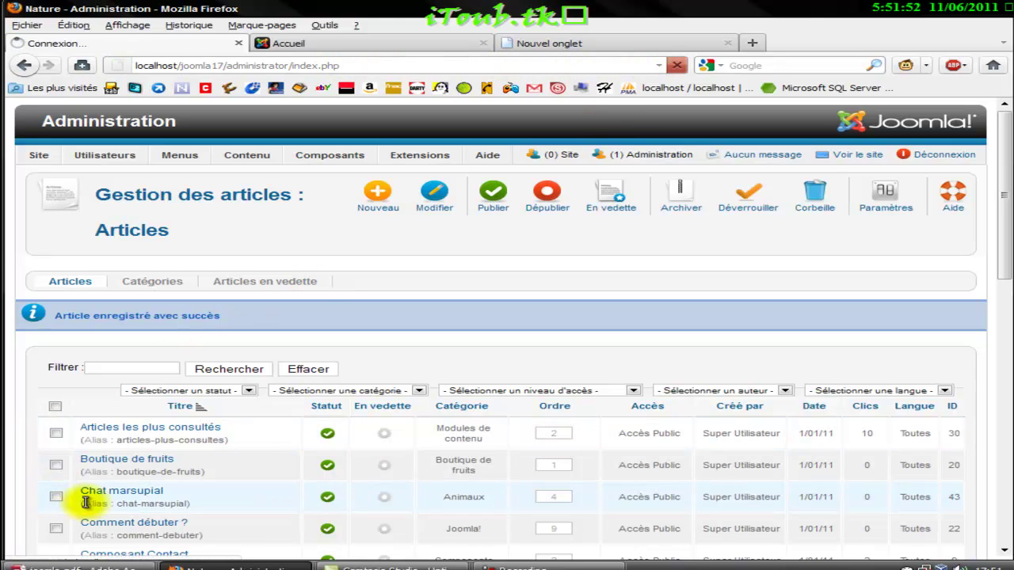
- Switch to the PDF presentation and copy the "?tp=1" suffix from the example site address
{"action": "left_click", "coordinate": [127, 568]}
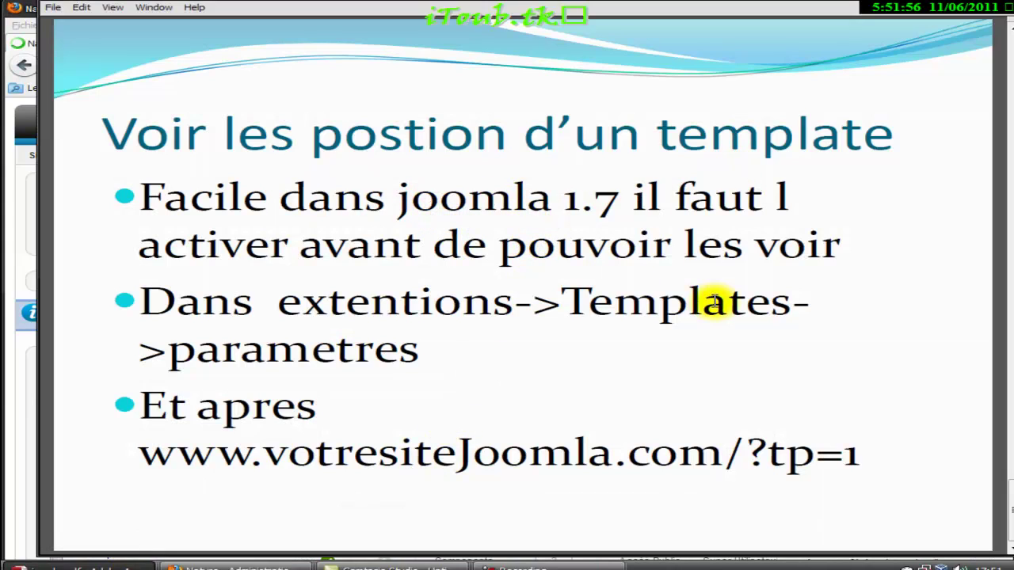
{"action": "left_click_drag", "start_coordinate": [321, 303], "coordinate": [702, 303]}
{"action": "left_click", "coordinate": [688, 303]}
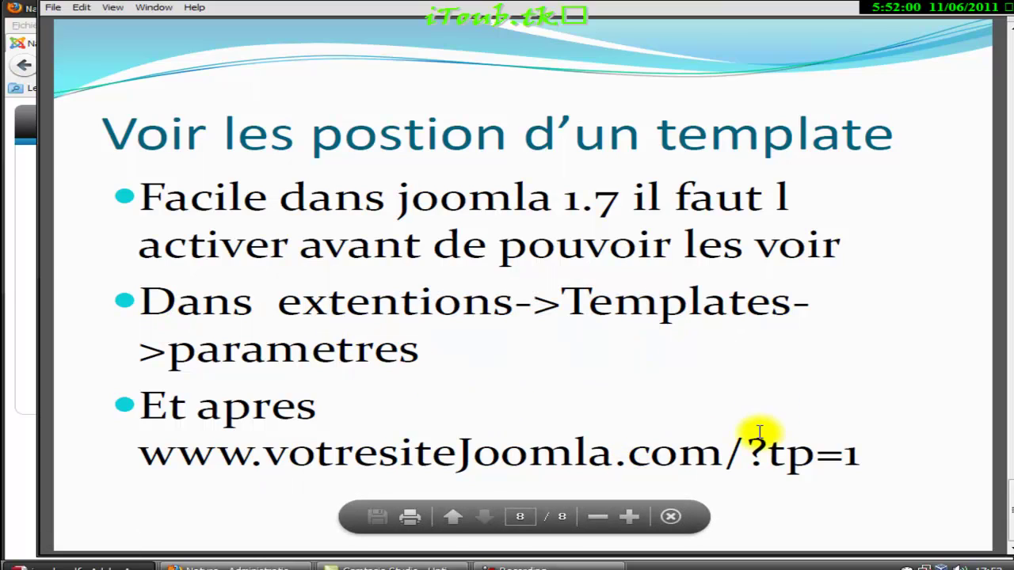
{"action": "double_click", "coordinate": [796, 443]}
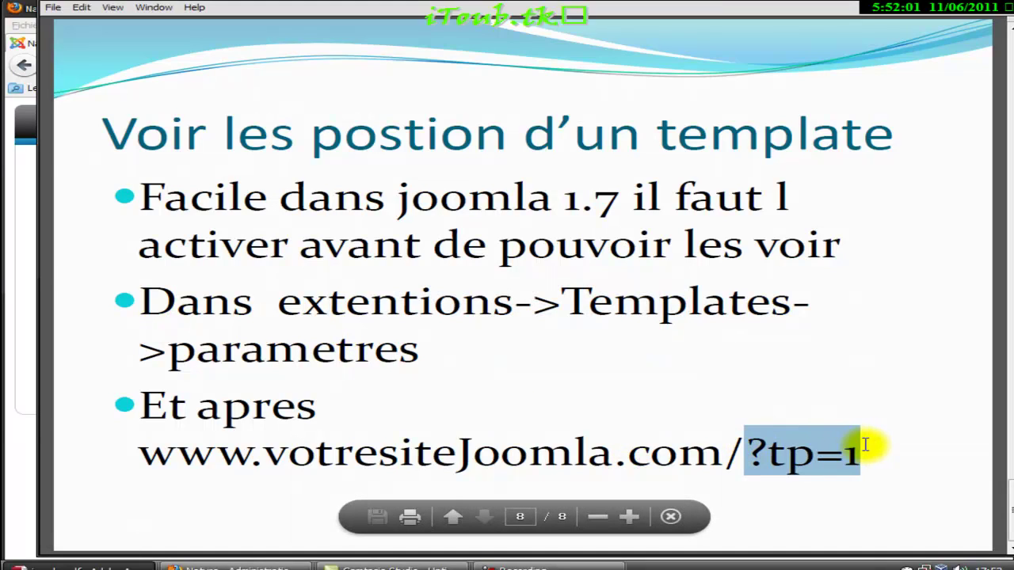
{"action": "right_click", "coordinate": [826, 457]}
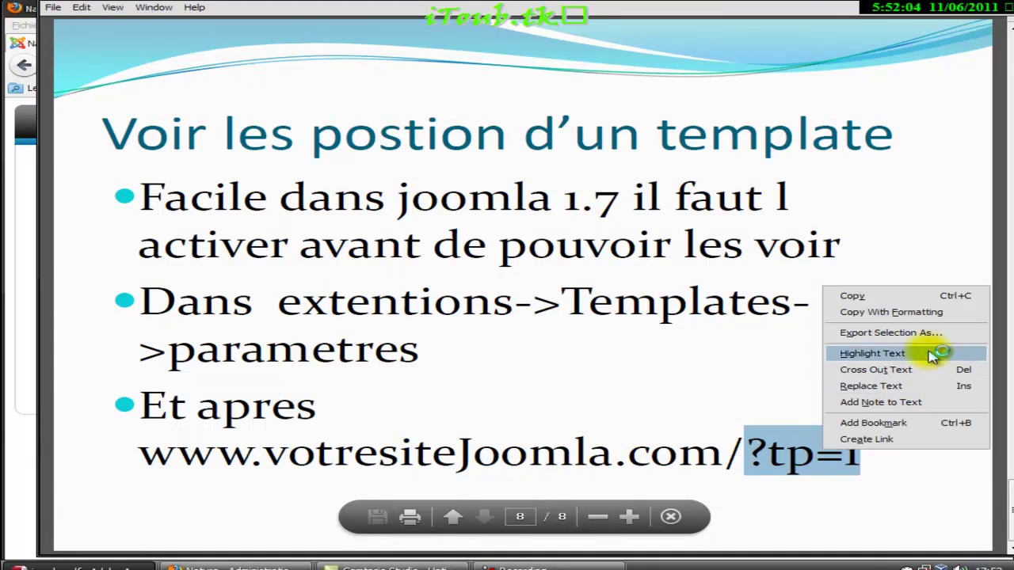
{"action": "left_click", "coordinate": [870, 295]}
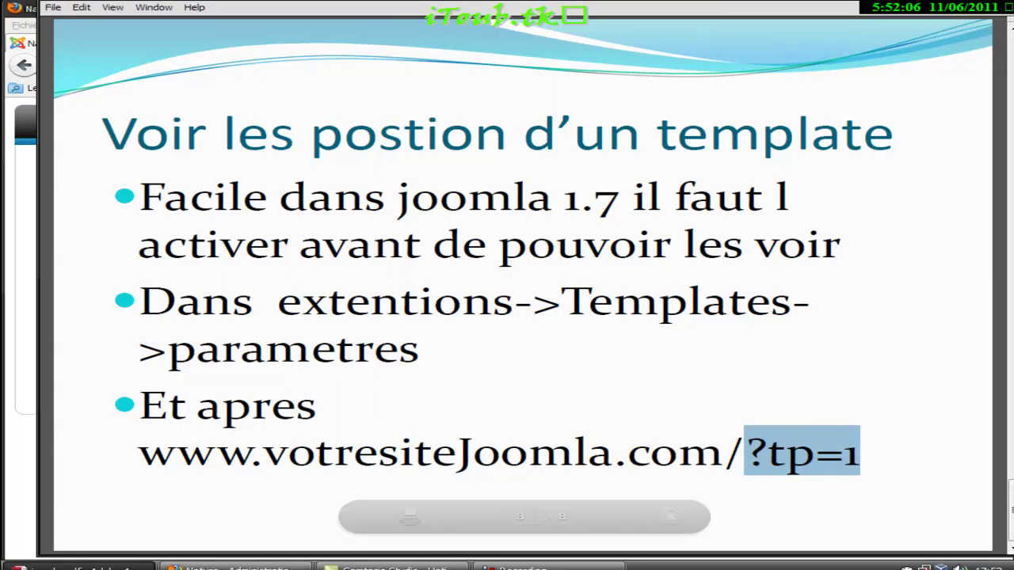
- Return to Firefox and log in to the Joomla administration as admin with the saved account password
{"action": "key", "text": "alt+Tab"}
{"action": "left_click", "coordinate": [634, 255]}
{"action": "left_click", "coordinate": [642, 256]}
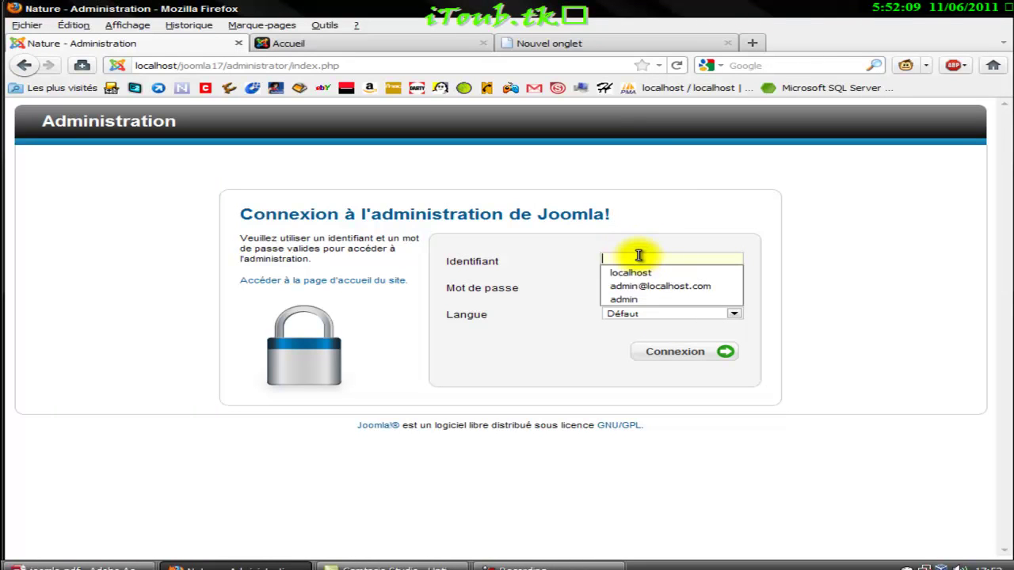
{"action": "left_click", "coordinate": [694, 299]}
{"action": "left_click", "coordinate": [724, 351]}
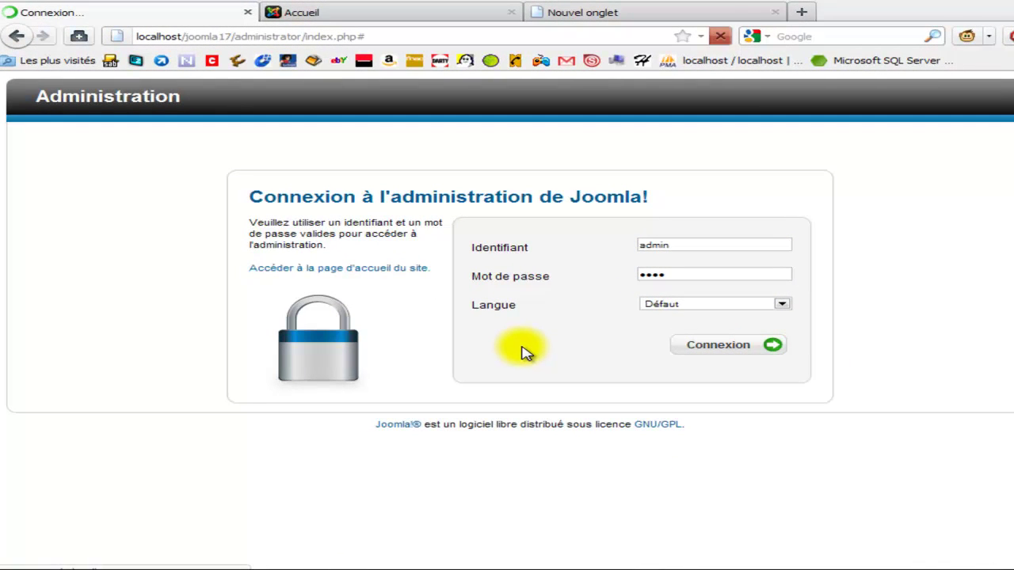
- Open joomlana.net/XDown/rt/ in the blank tab and reload the page until its file index loads
{"action": "left_click", "coordinate": [620, 14]}
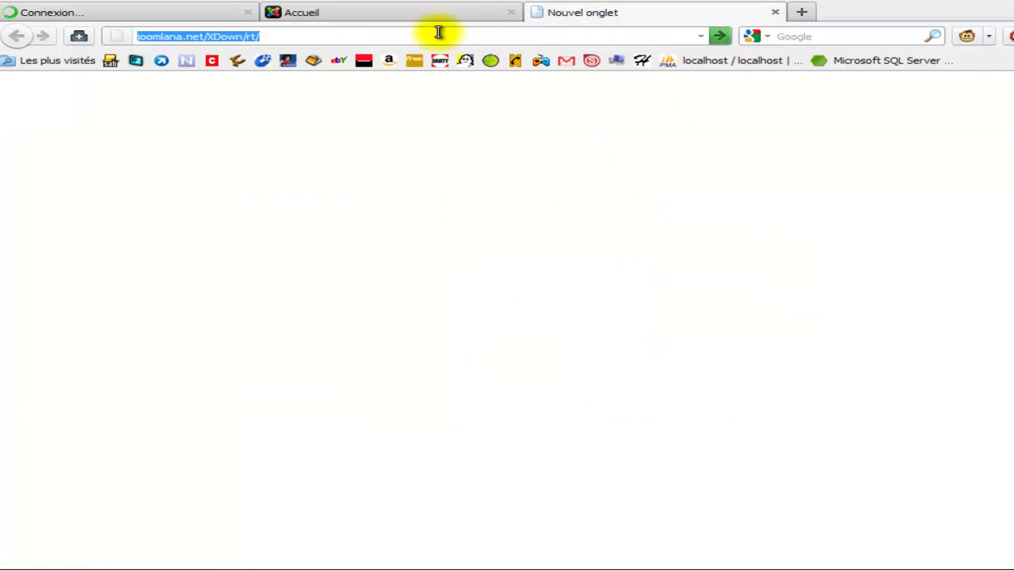
{"action": "left_click", "coordinate": [267, 35]}
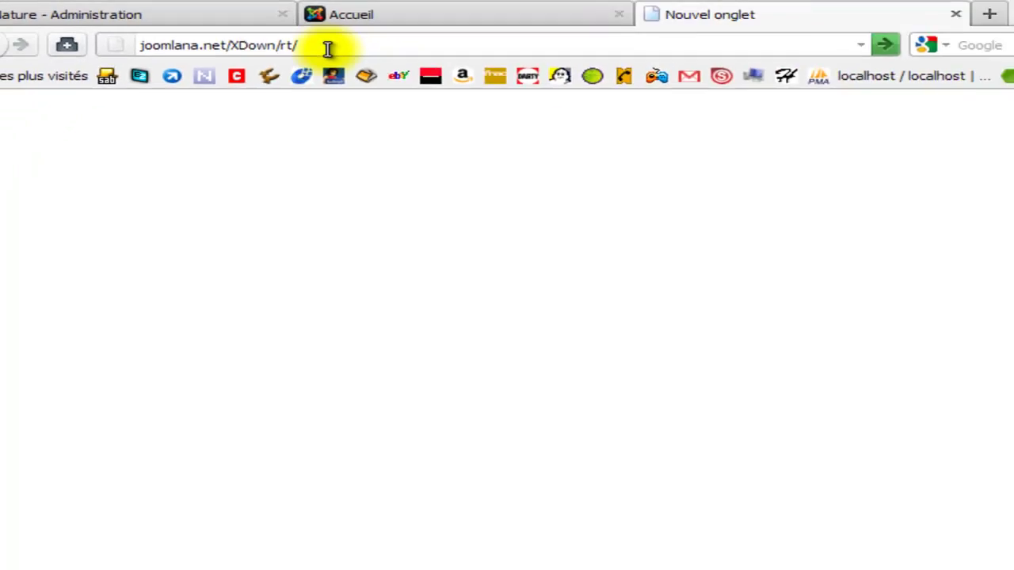
{"action": "key", "text": "Return"}
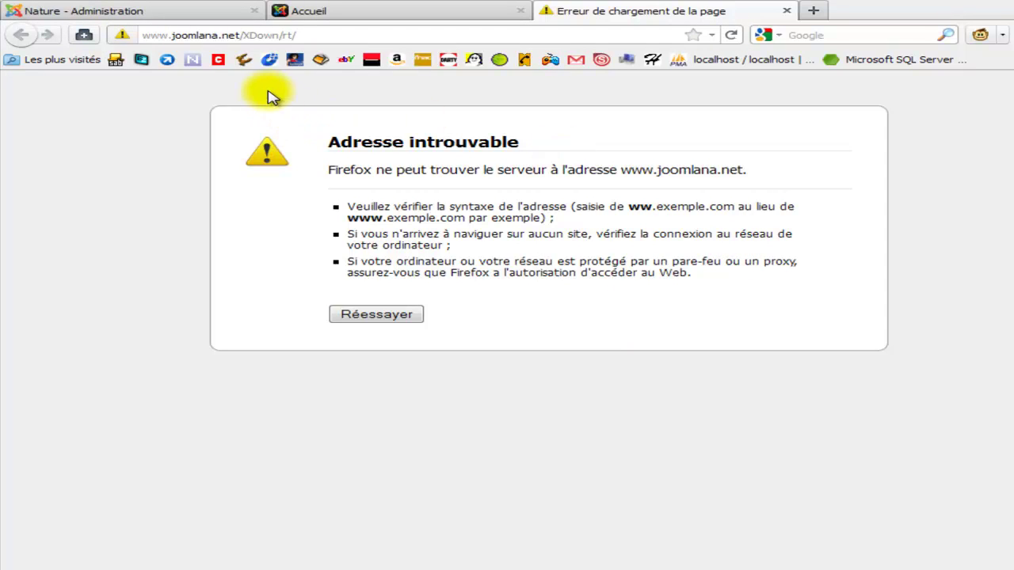
{"action": "left_click", "coordinate": [731, 35]}
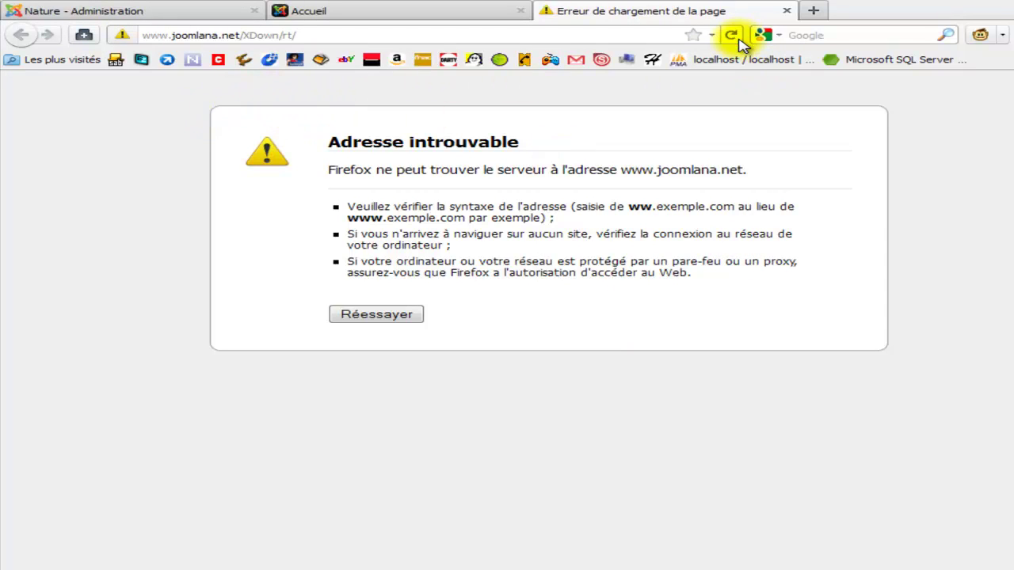
{"action": "left_click", "coordinate": [729, 37]}
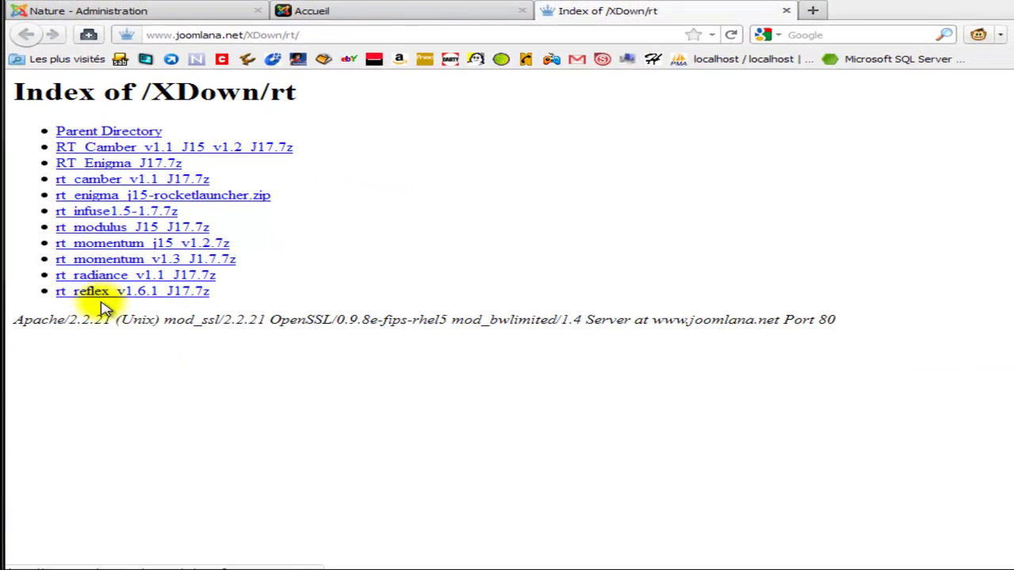
- Return to the Joomla administration, open the template manager's styles list, and highlight the bluestork template's location
{"action": "left_click", "coordinate": [381, 11]}
{"action": "left_click", "coordinate": [192, 11]}
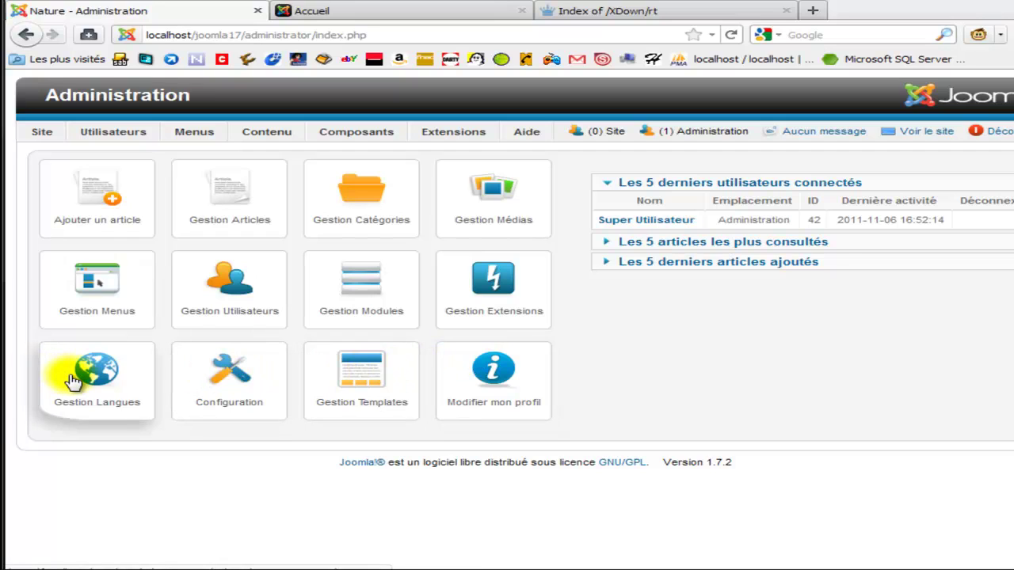
{"action": "mouse_move", "coordinate": [434, 136]}
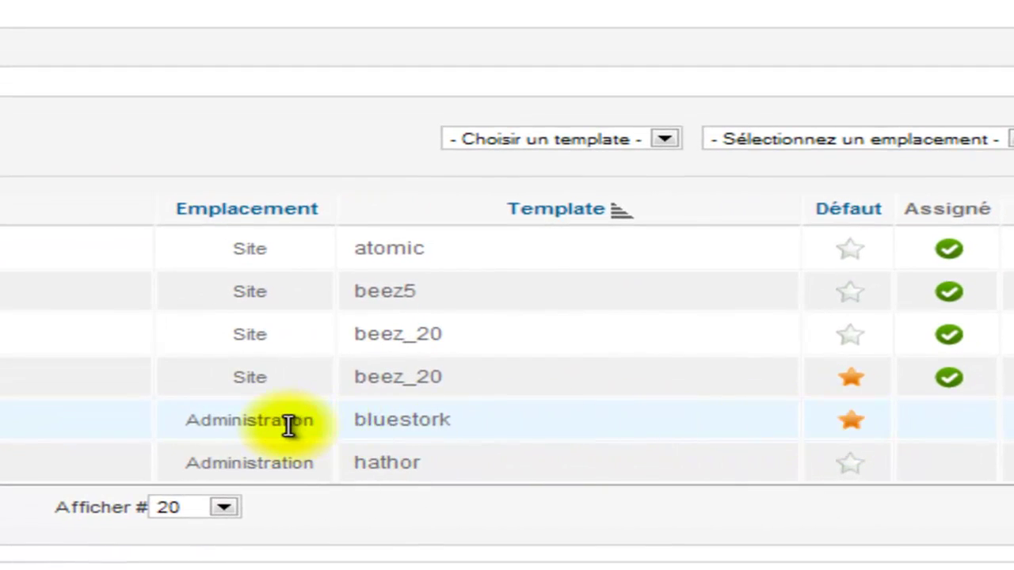
{"action": "double_click", "coordinate": [231, 420]}
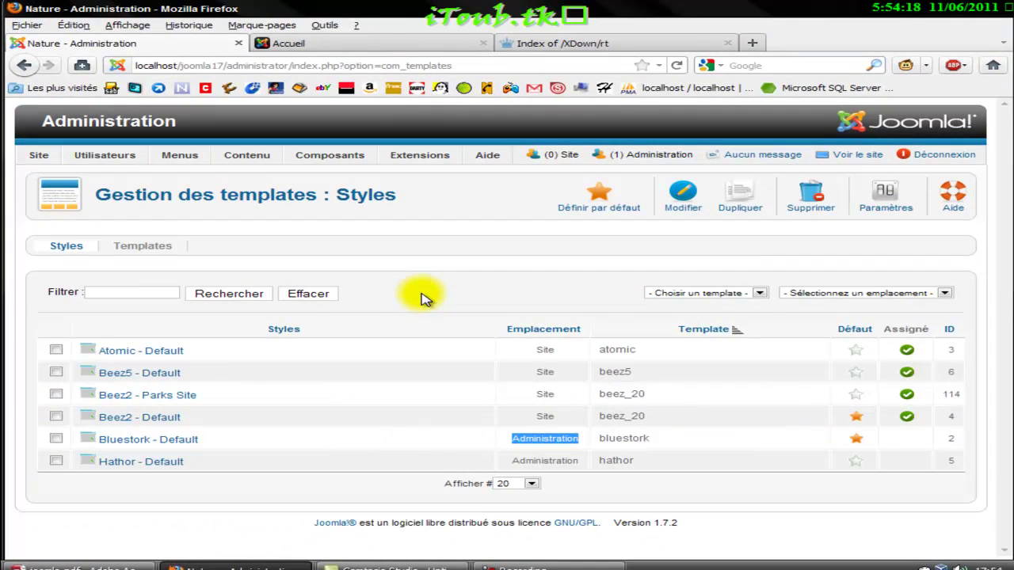
- Compare the site's home page with the default templates marked in the styles list
{"action": "left_click", "coordinate": [285, 42]}
{"action": "scroll", "coordinate": [490, 311], "scroll_direction": "down", "scroll_amount": 4}
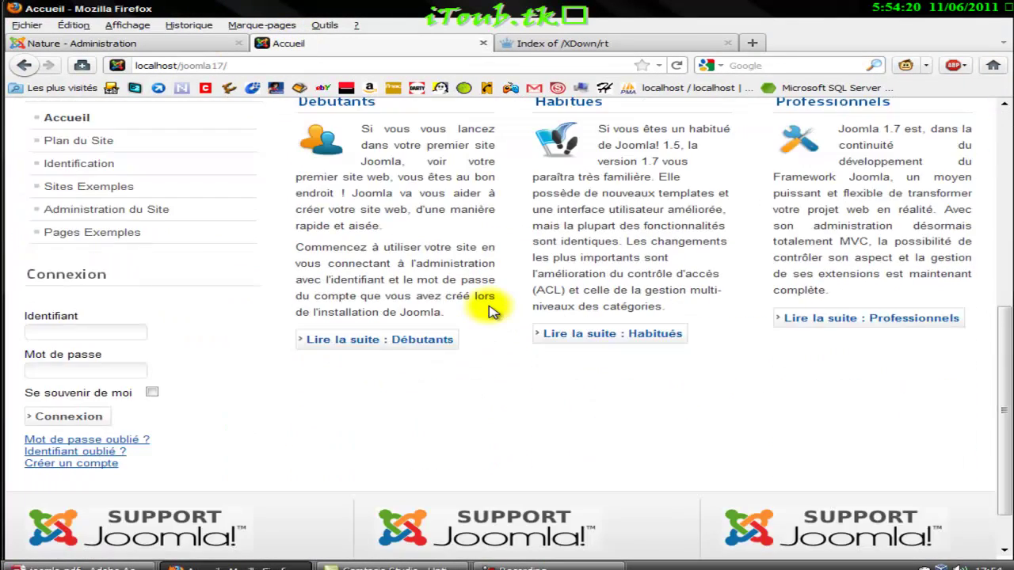
{"action": "left_click", "coordinate": [166, 43]}
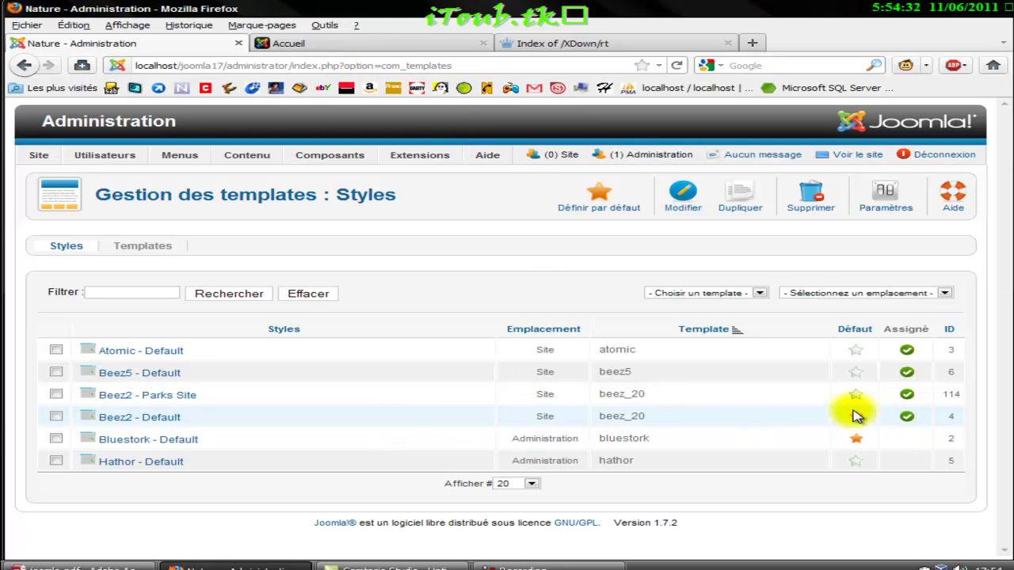
{"action": "left_click", "coordinate": [388, 44]}
{"action": "scroll", "coordinate": [476, 206], "scroll_direction": "up", "scroll_amount": 3}
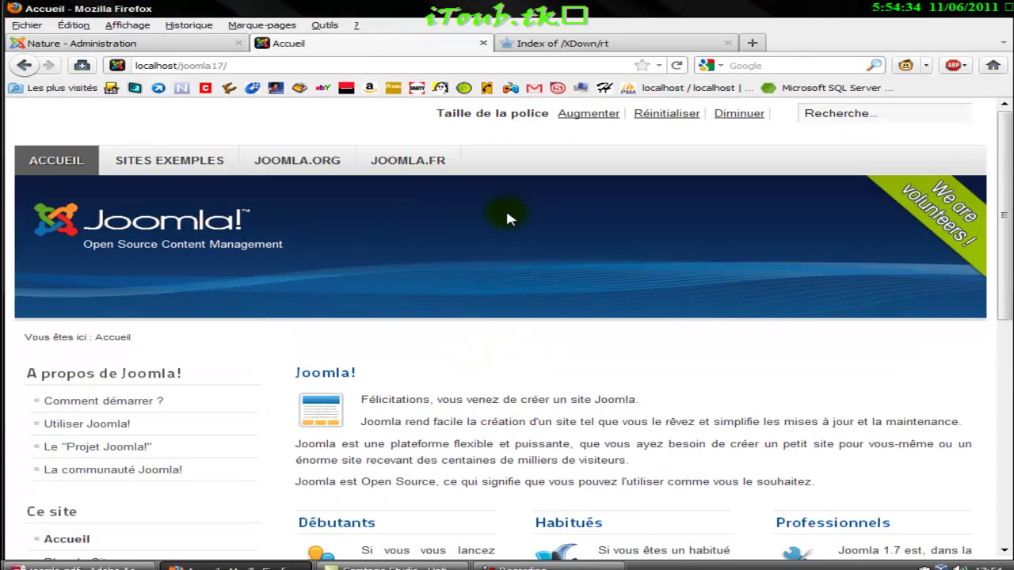
{"action": "left_click", "coordinate": [192, 44]}
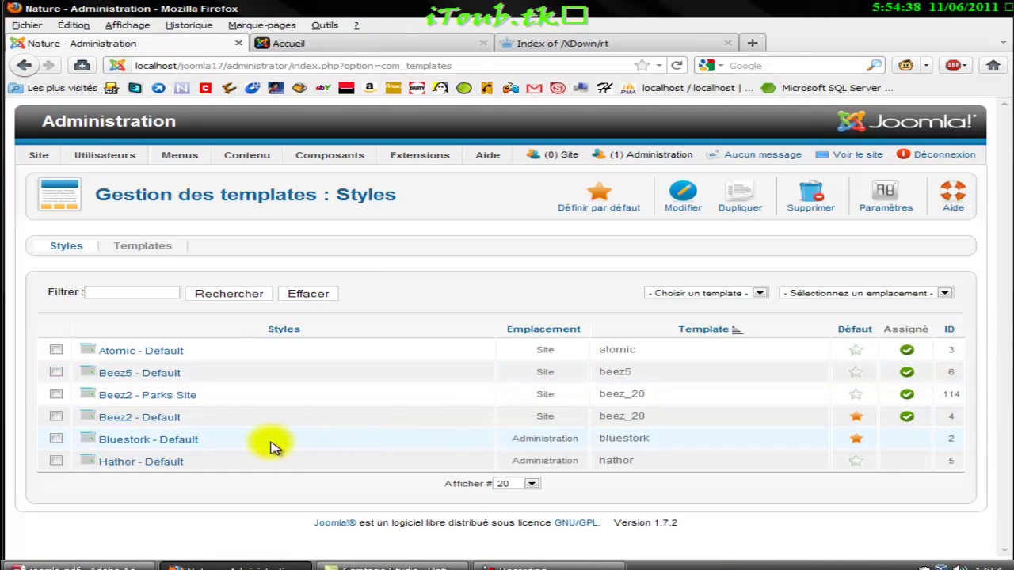
{"action": "mouse_move", "coordinate": [95, 463]}
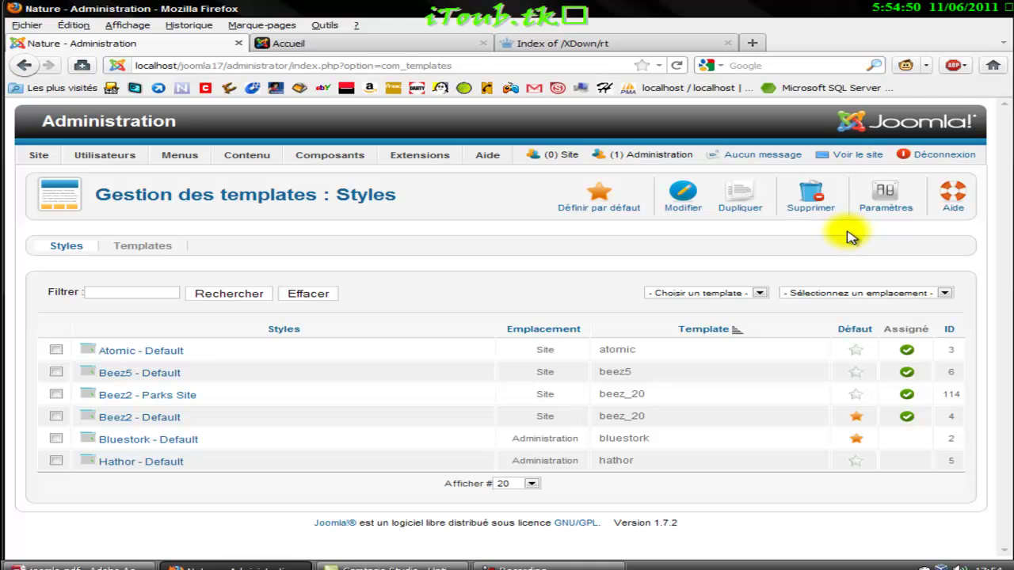
- Try to open the template manager's parameters
{"action": "left_click", "coordinate": [869, 211]}
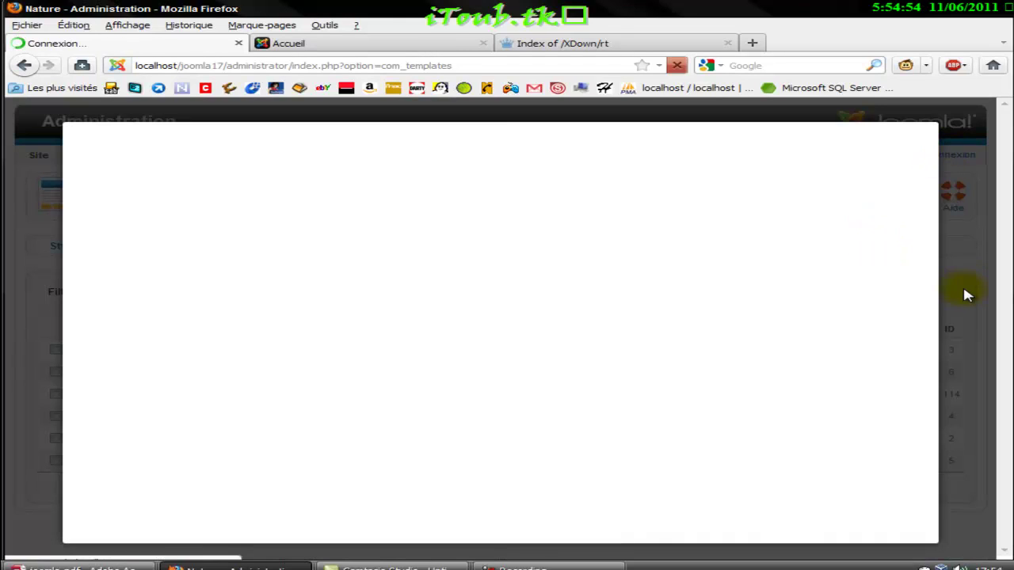
{"action": "left_click", "coordinate": [965, 297]}
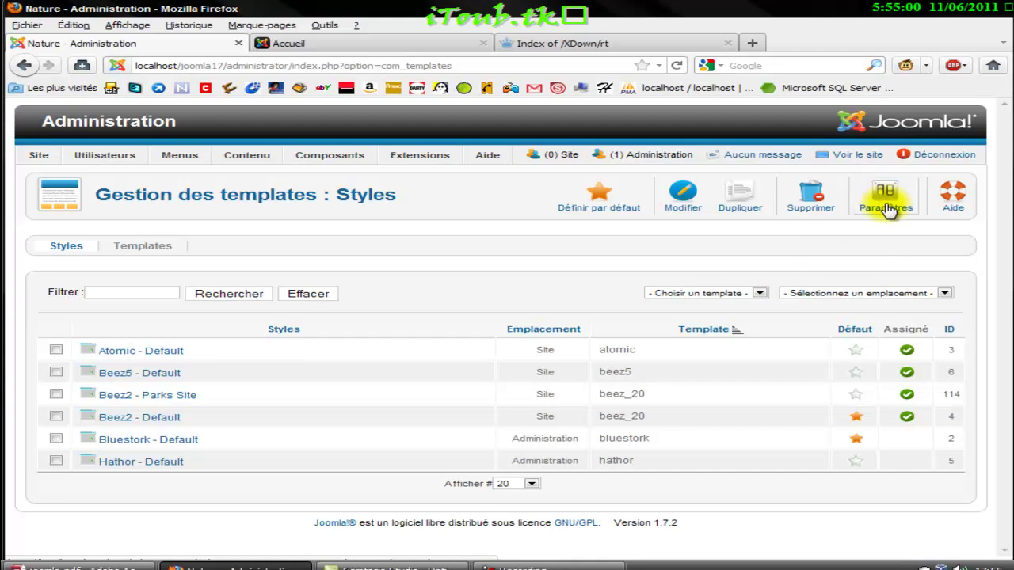
- Open the template manager's parameters, enable the module position preview (Activé), and save and close
{"action": "left_click", "coordinate": [888, 208]}
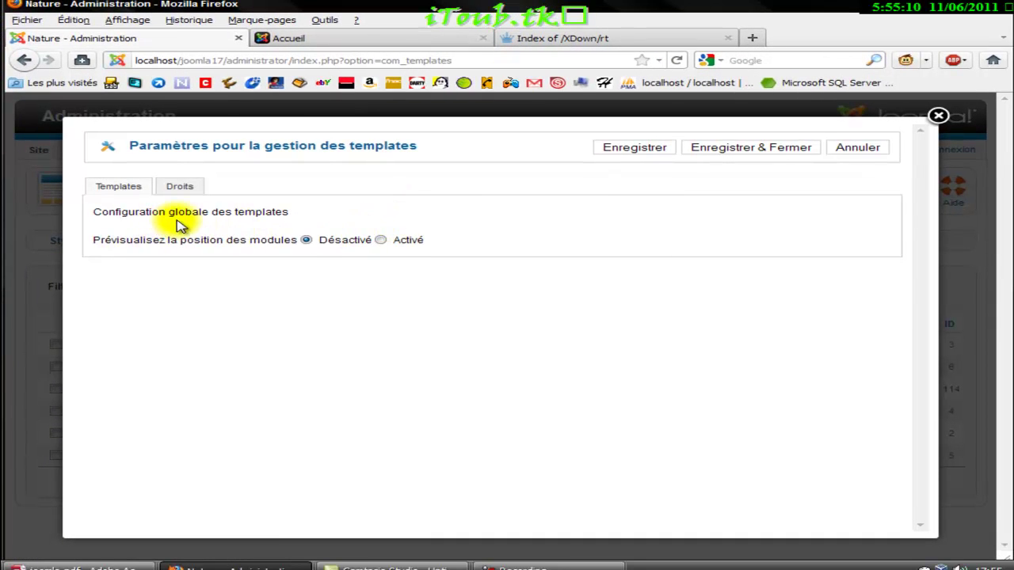
{"action": "mouse_move", "coordinate": [163, 247]}
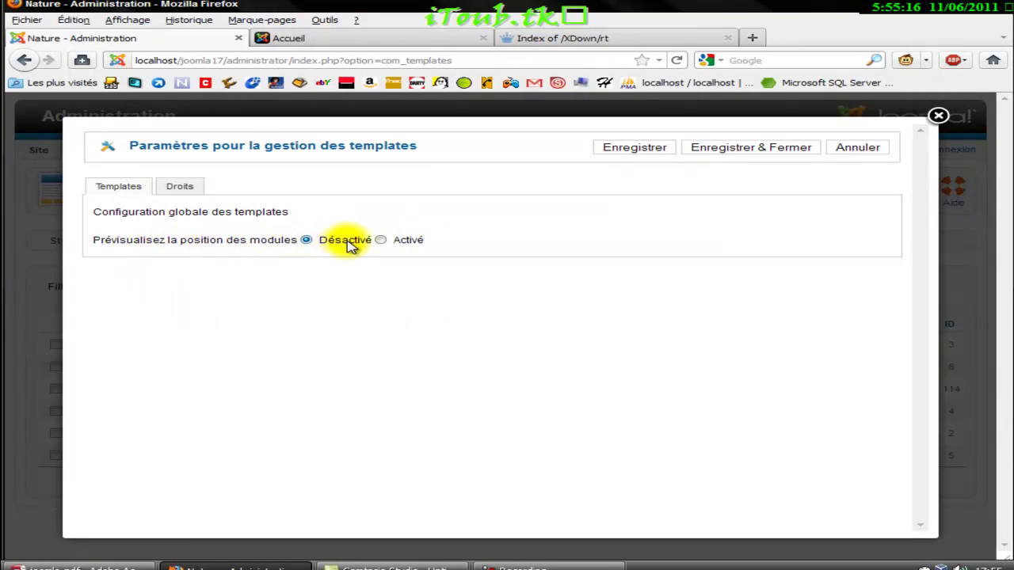
{"action": "left_click", "coordinate": [379, 241]}
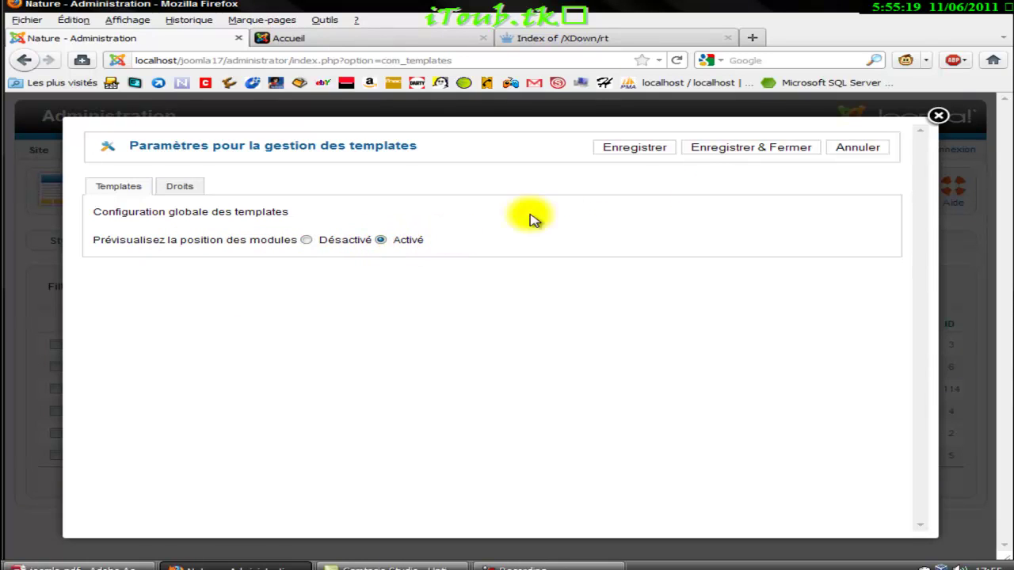
{"action": "left_click", "coordinate": [716, 152]}
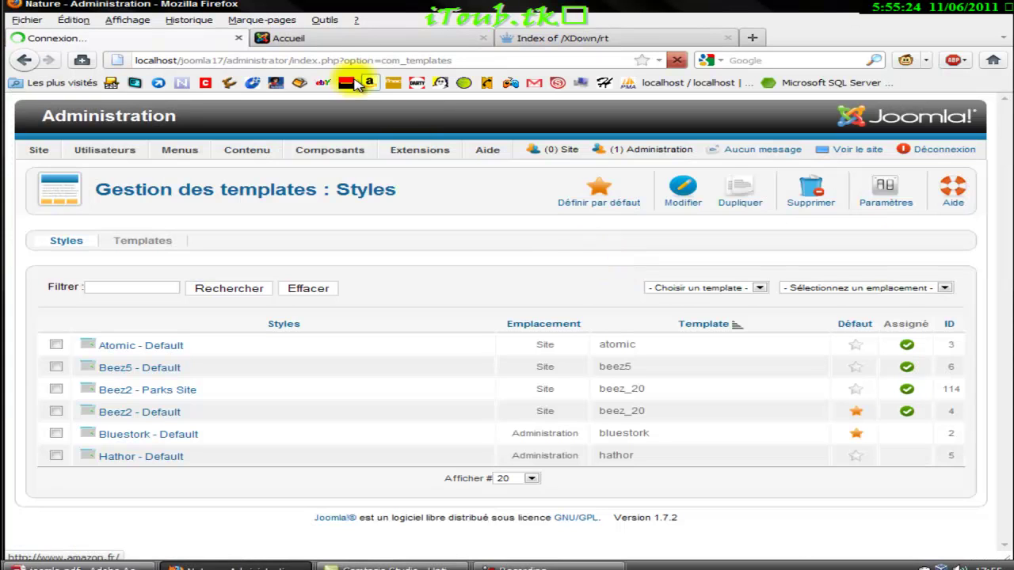
- Reload the site's home page with ?tp=1 appended to its address, as localhost/joomla17/?tp=1
{"action": "left_click", "coordinate": [323, 41]}
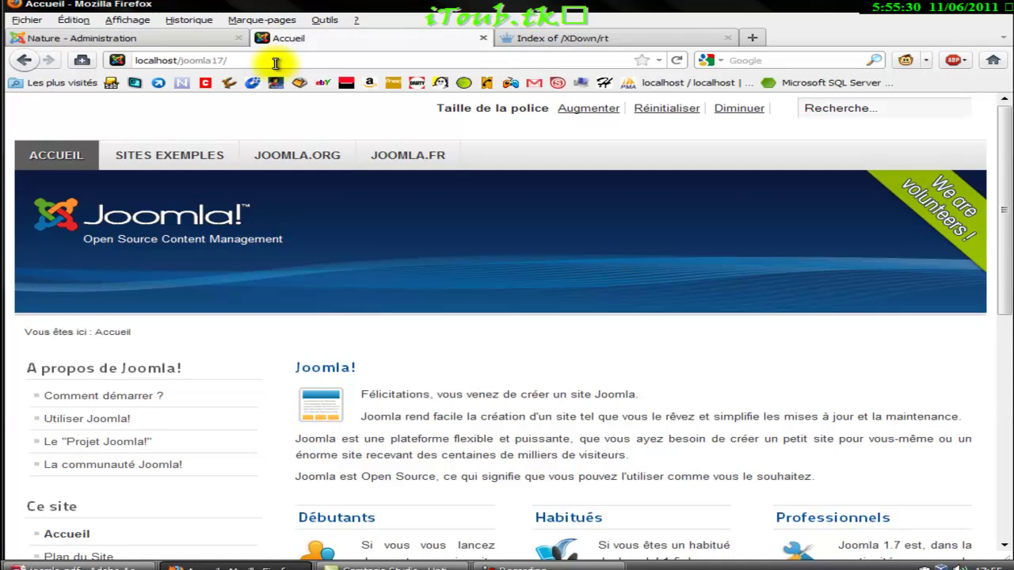
{"action": "scroll", "coordinate": [528, 324], "scroll_direction": "down", "scroll_amount": 5}
{"action": "scroll", "coordinate": [507, 380], "scroll_direction": "up", "scroll_amount": 5}
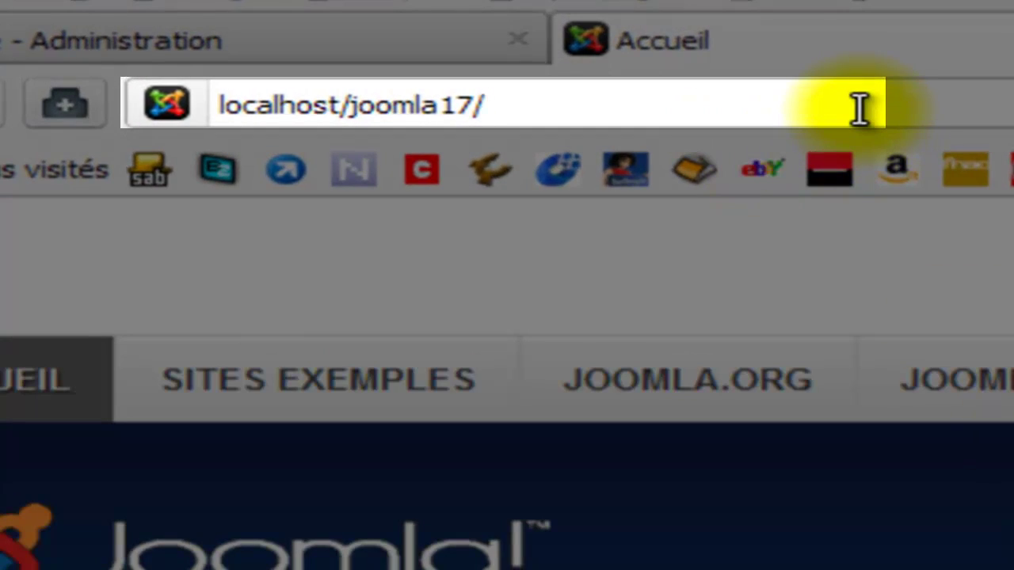
{"action": "type", "text": "?tp=1"}
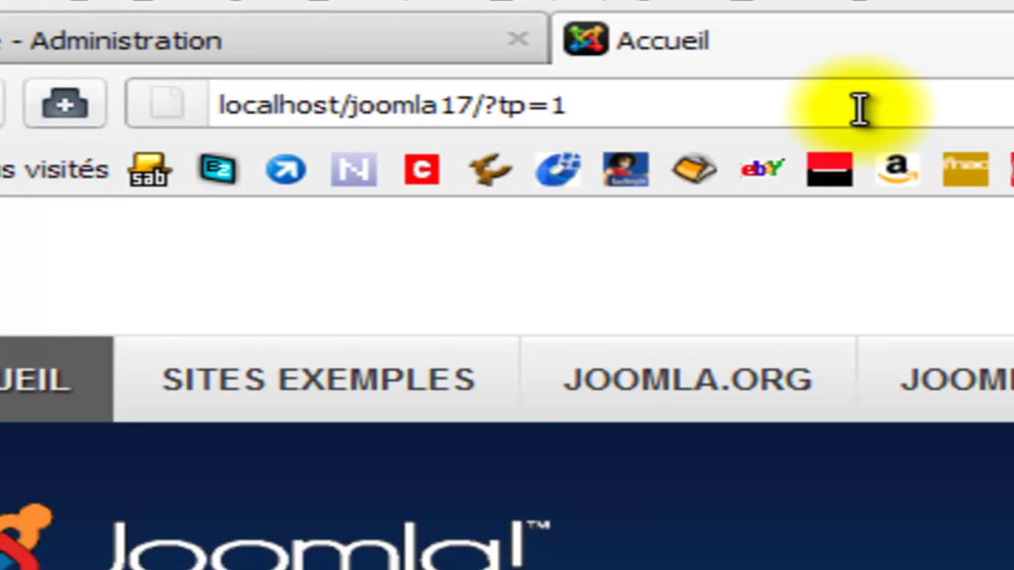
{"action": "key", "text": "Return"}
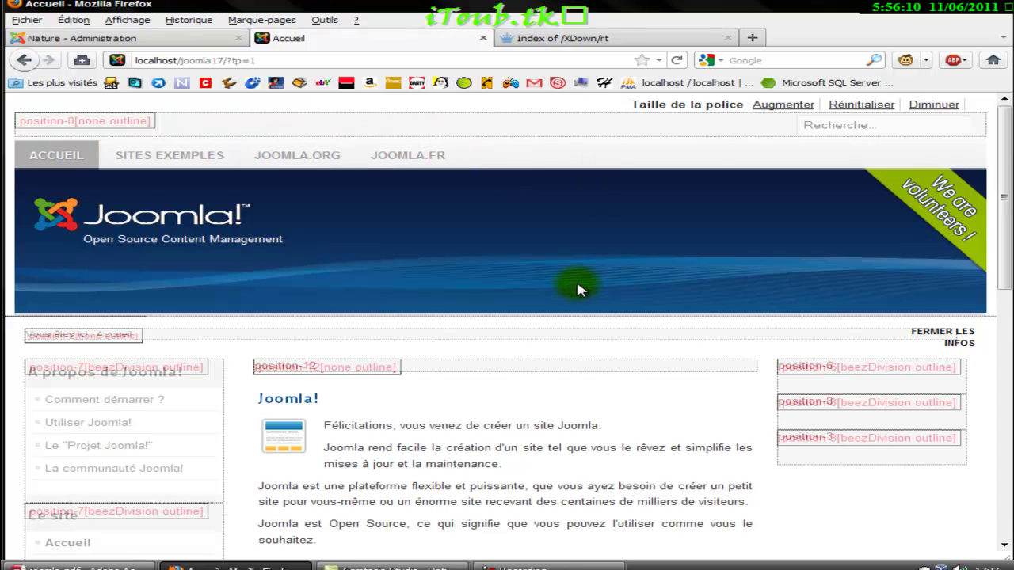
- Examine the module positions outlined across the whole home page, from the search area down to the footer
{"action": "scroll", "coordinate": [555, 286], "scroll_direction": "down", "scroll_amount": 2}
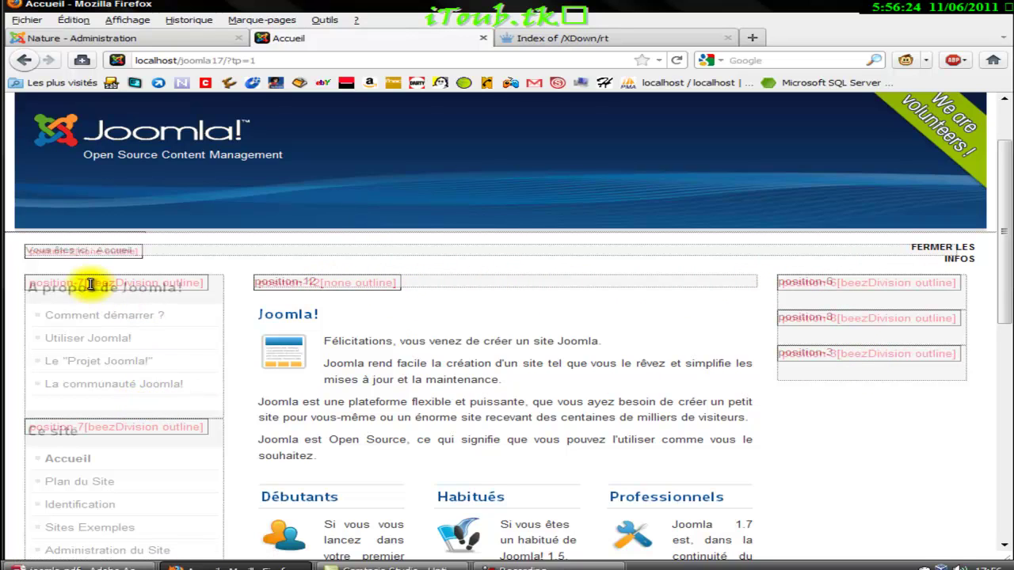
{"action": "scroll", "coordinate": [202, 432], "scroll_direction": "down", "scroll_amount": 7}
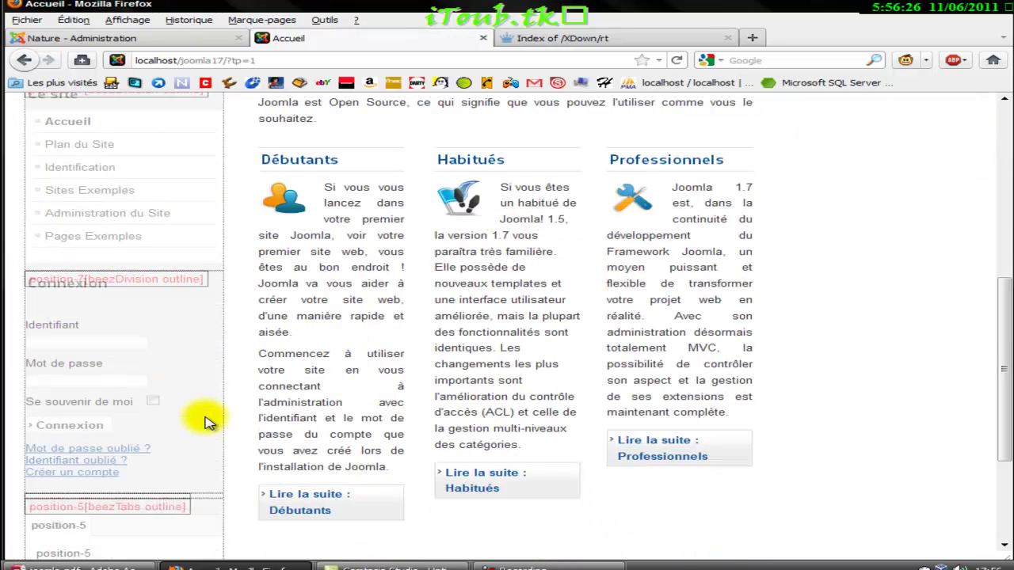
{"action": "scroll", "coordinate": [202, 420], "scroll_direction": "down", "scroll_amount": 4}
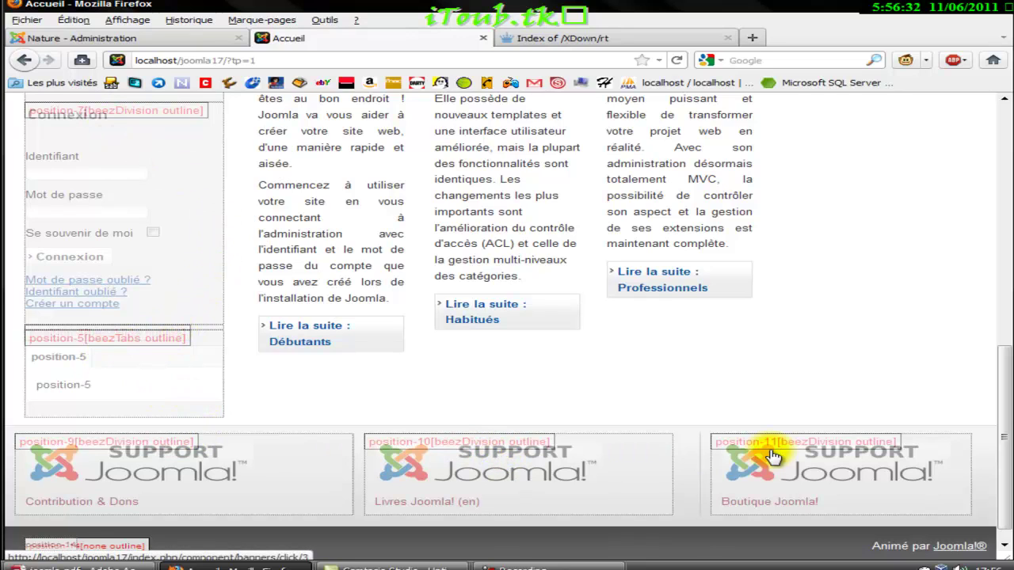
{"action": "scroll", "coordinate": [642, 354], "scroll_direction": "down", "scroll_amount": 1}
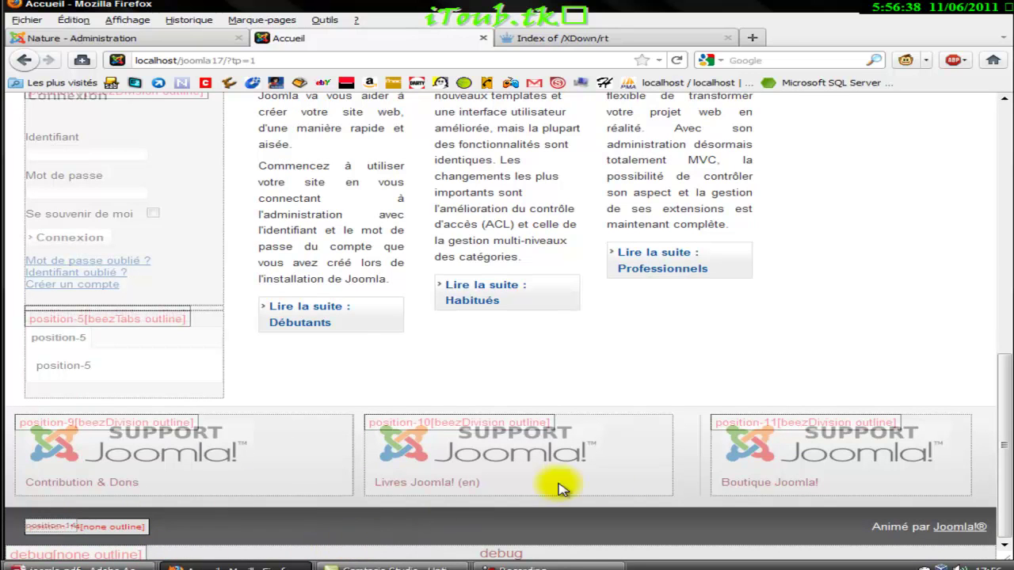
{"action": "scroll", "coordinate": [796, 278], "scroll_direction": "up", "scroll_amount": 5}
{"action": "scroll", "coordinate": [796, 279], "scroll_direction": "up", "scroll_amount": 7}
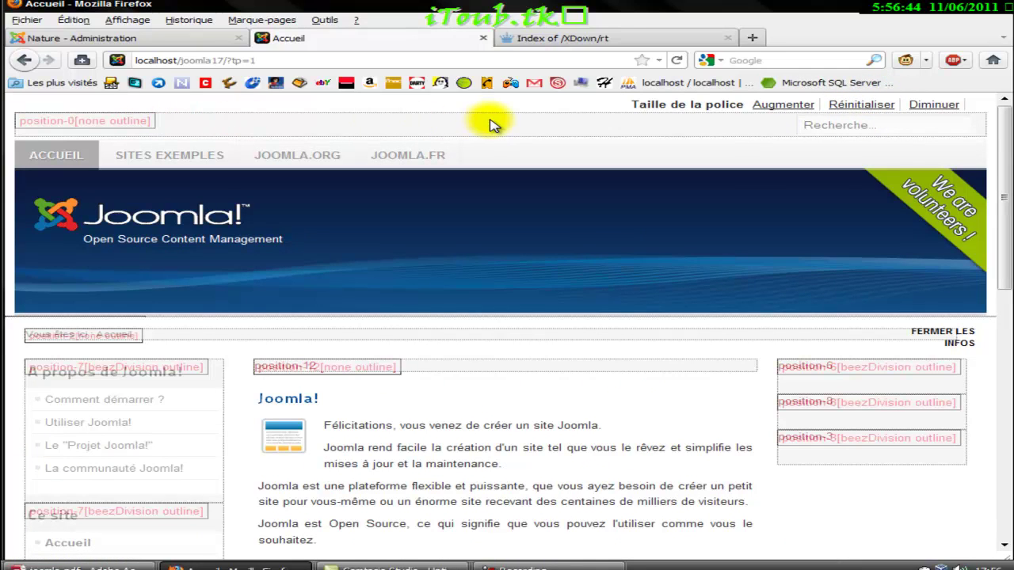
{"action": "left_click", "coordinate": [858, 127]}
{"action": "left_click", "coordinate": [694, 145]}
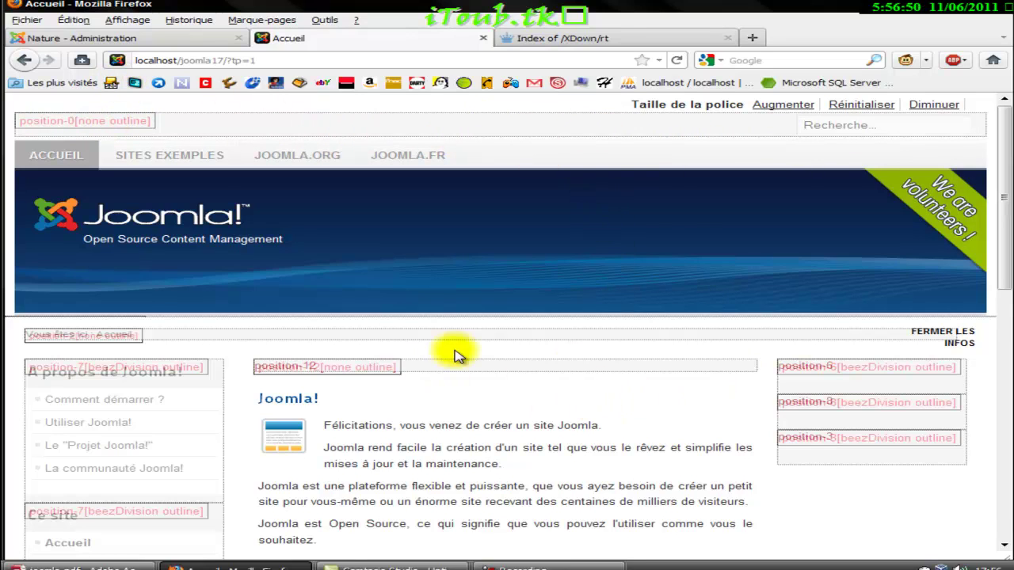
- Return to the Joomla administration and open the extension manager's installation page
{"action": "left_click", "coordinate": [184, 38]}
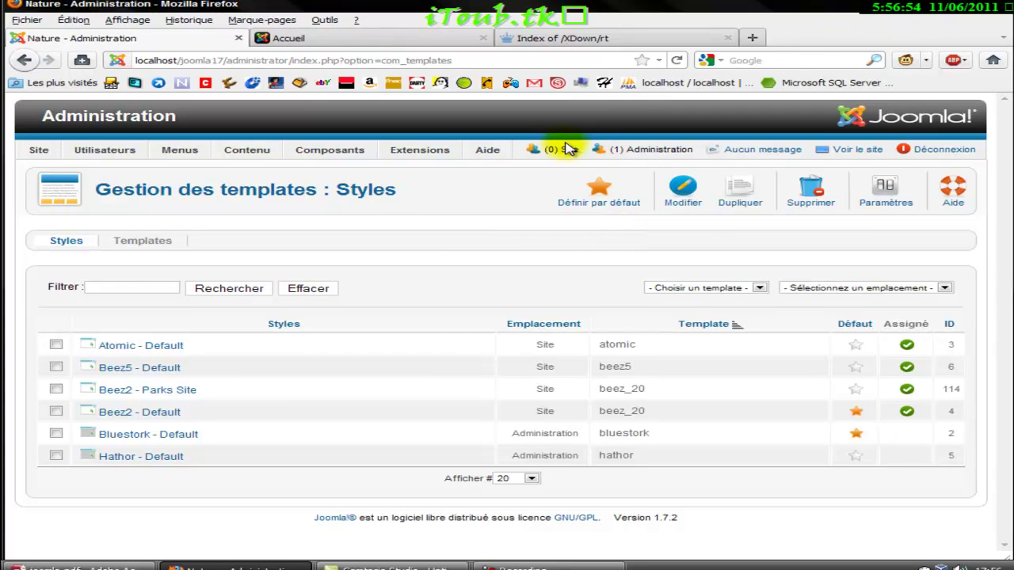
{"action": "mouse_move", "coordinate": [418, 152]}
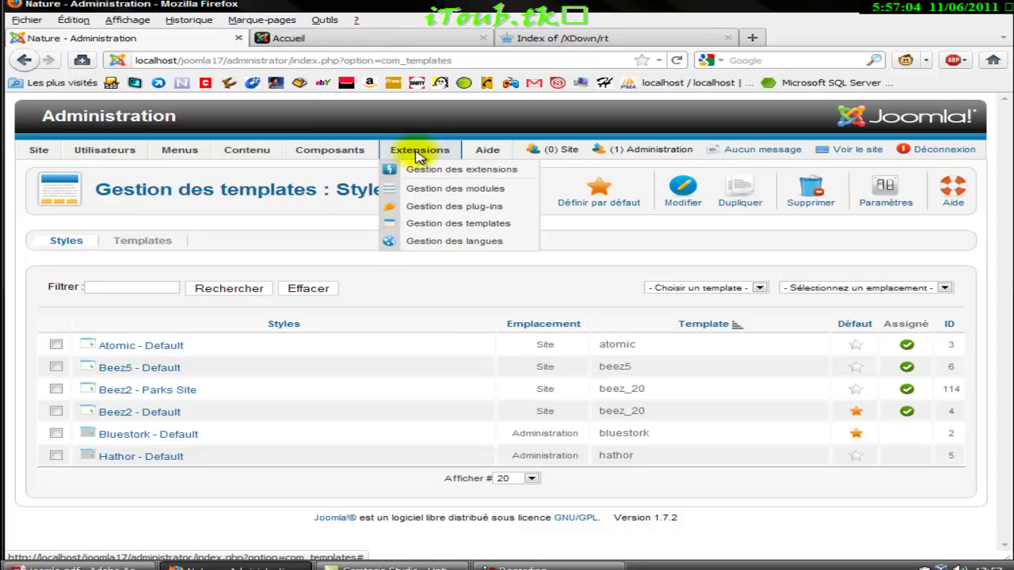
{"action": "left_click", "coordinate": [422, 169]}
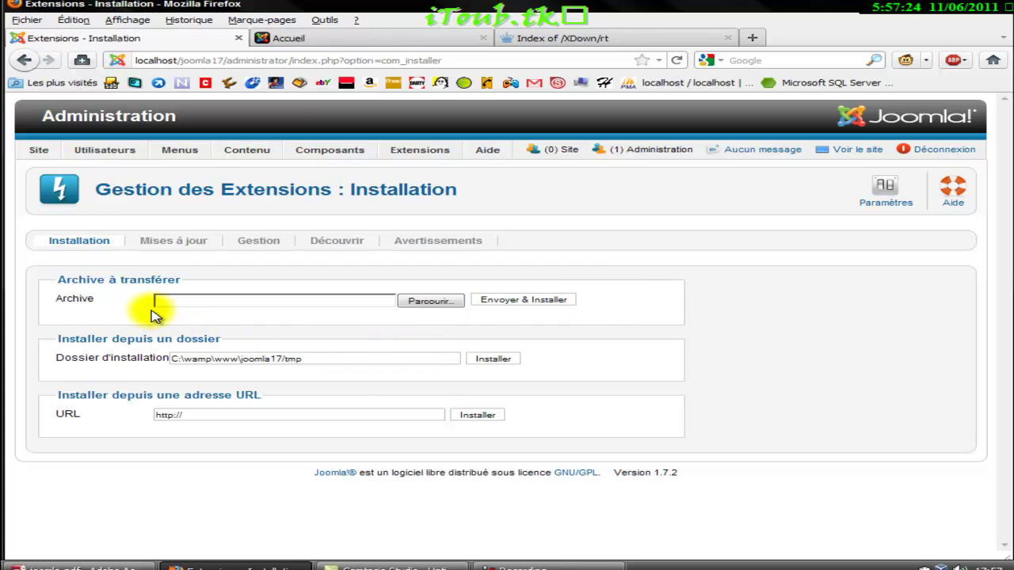
{"action": "left_click", "coordinate": [426, 308]}
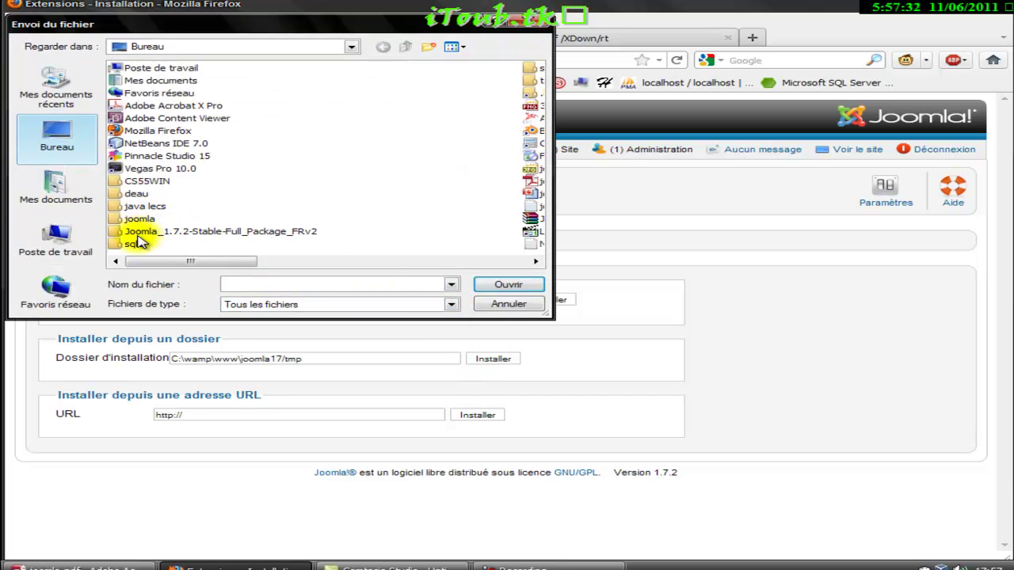
{"action": "left_click_drag", "start_coordinate": [153, 259], "coordinate": [324, 259]}
{"action": "left_click", "coordinate": [135, 82]}
{"action": "double_click", "coordinate": [135, 82]}
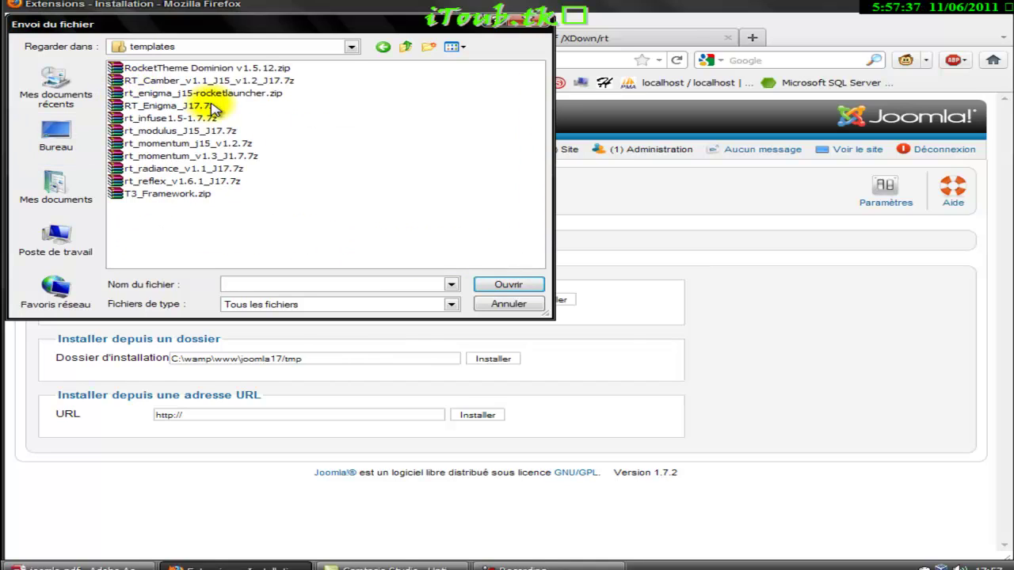
{"action": "left_click", "coordinate": [234, 159]}
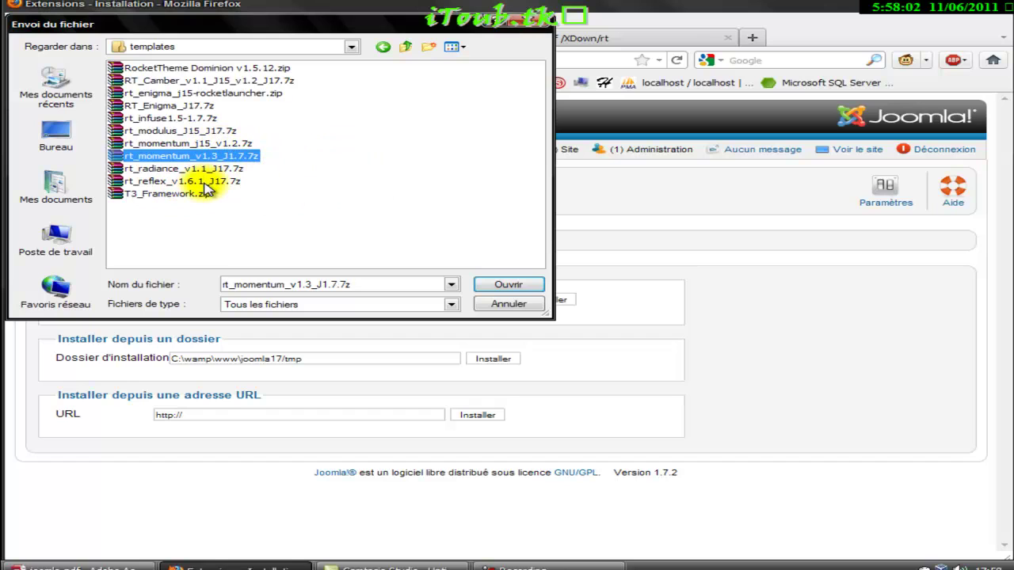
{"action": "left_click", "coordinate": [515, 305]}
- Switch to the desktop, move the templates folder to the other side of the Joomla_1.7.2 package folder, and open it
{"action": "left_click", "coordinate": [972, 6]}
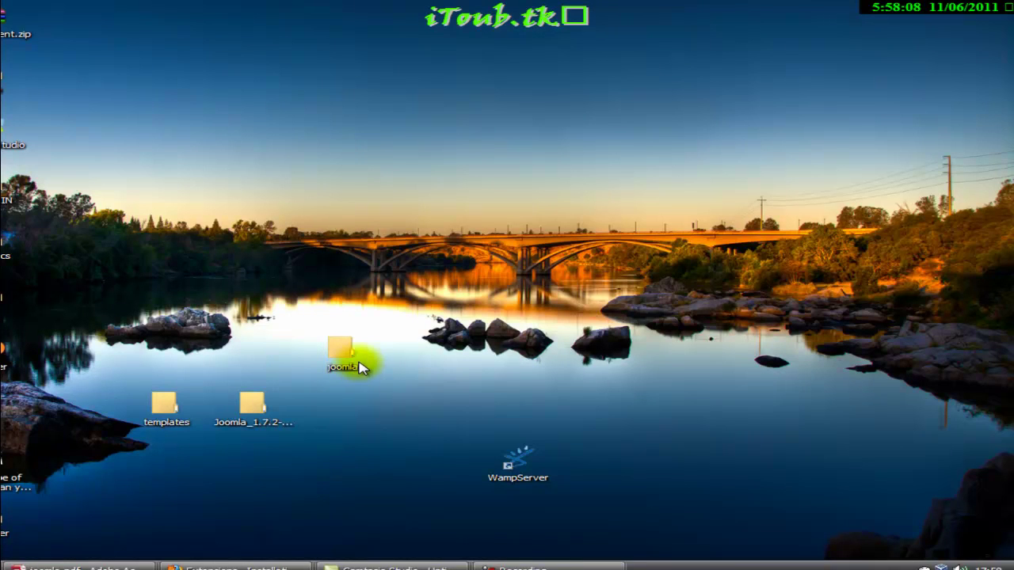
{"action": "left_click", "coordinate": [269, 564]}
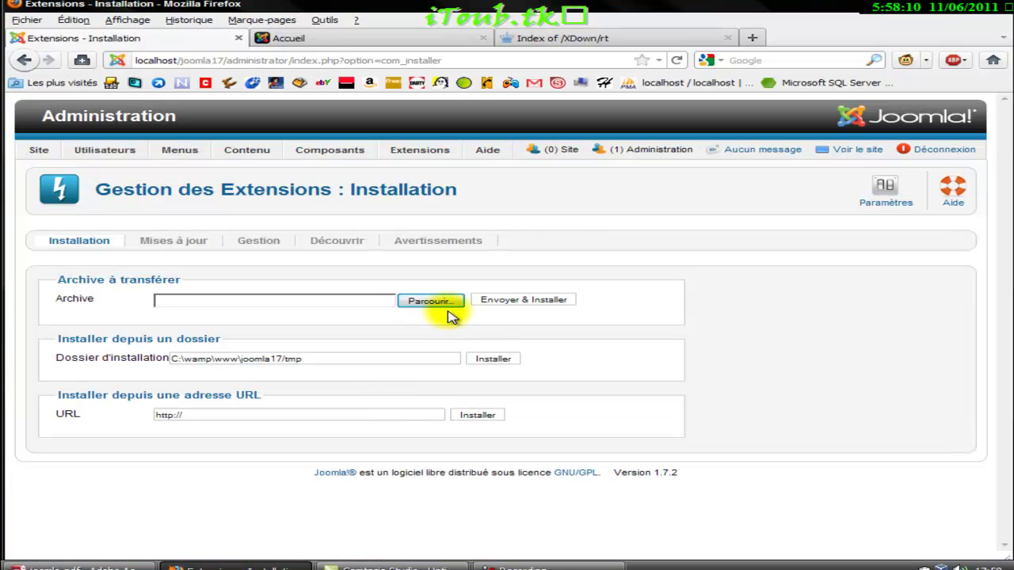
{"action": "left_click", "coordinate": [317, 38]}
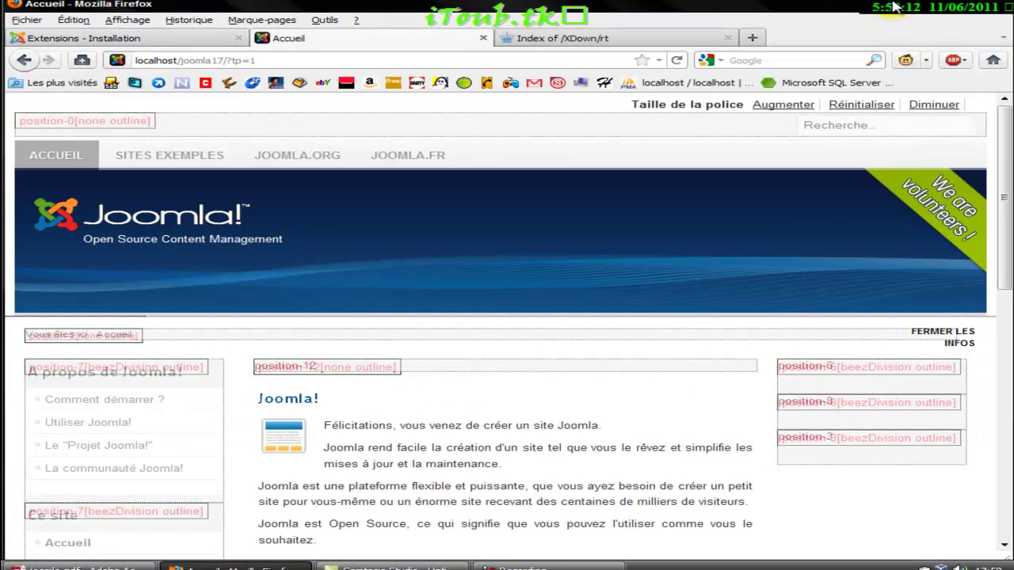
{"action": "left_click", "coordinate": [972, 7]}
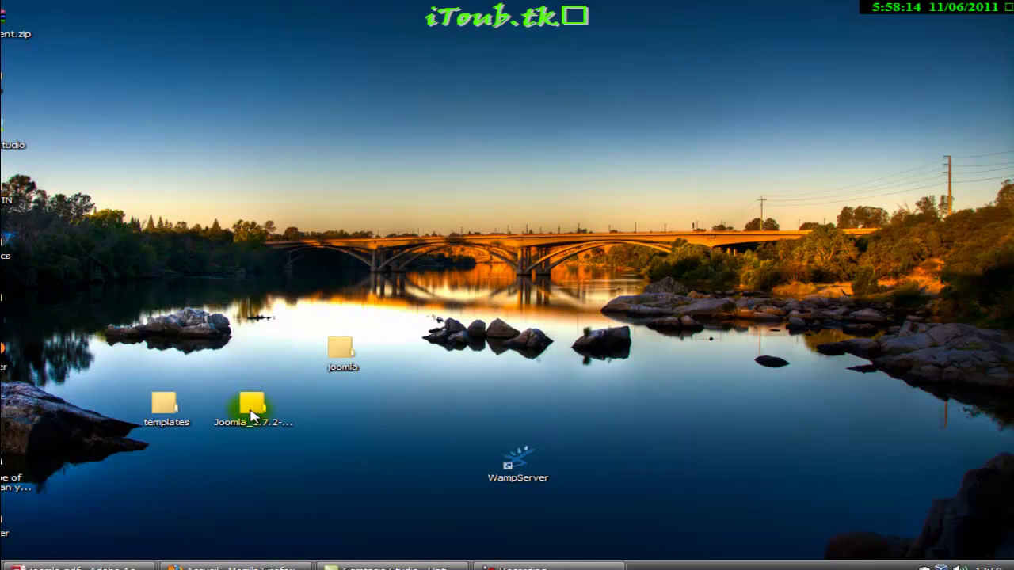
{"action": "key", "text": "ctrl+v"}
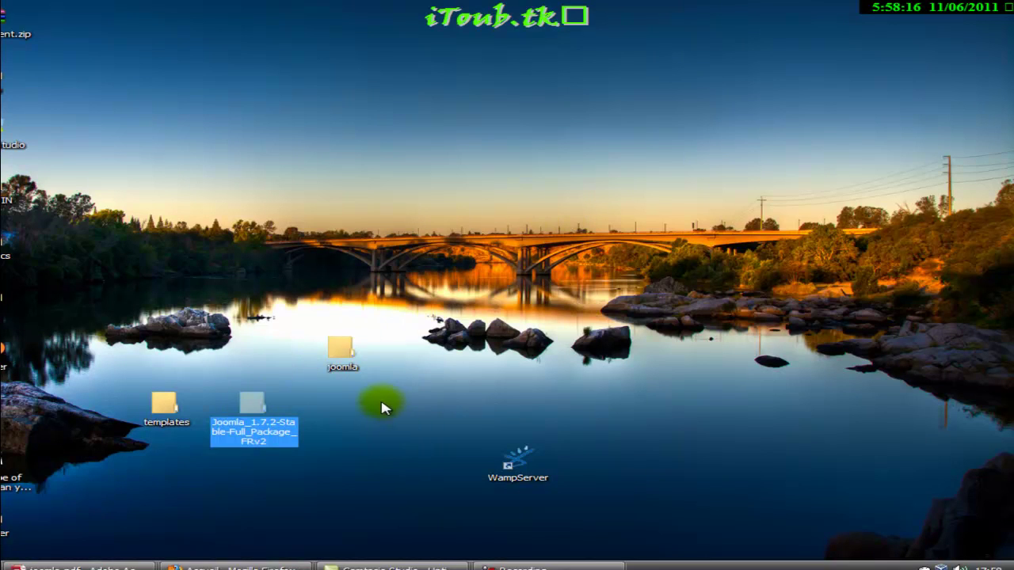
{"action": "left_click_drag", "start_coordinate": [156, 407], "coordinate": [465, 392]}
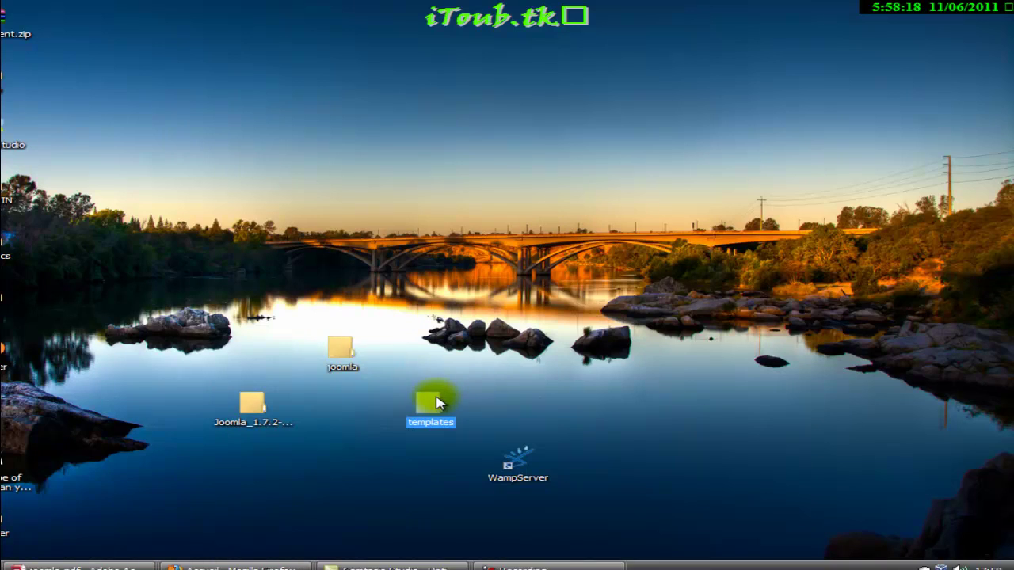
{"action": "double_click", "coordinate": [434, 401]}
{"action": "left_click", "coordinate": [596, 73]}
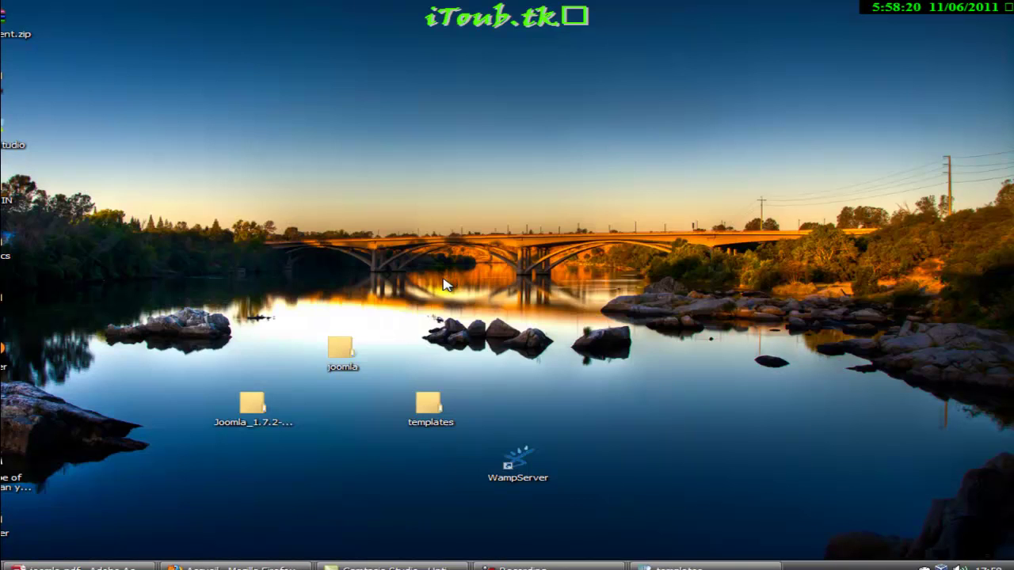
{"action": "left_click", "coordinate": [424, 408]}
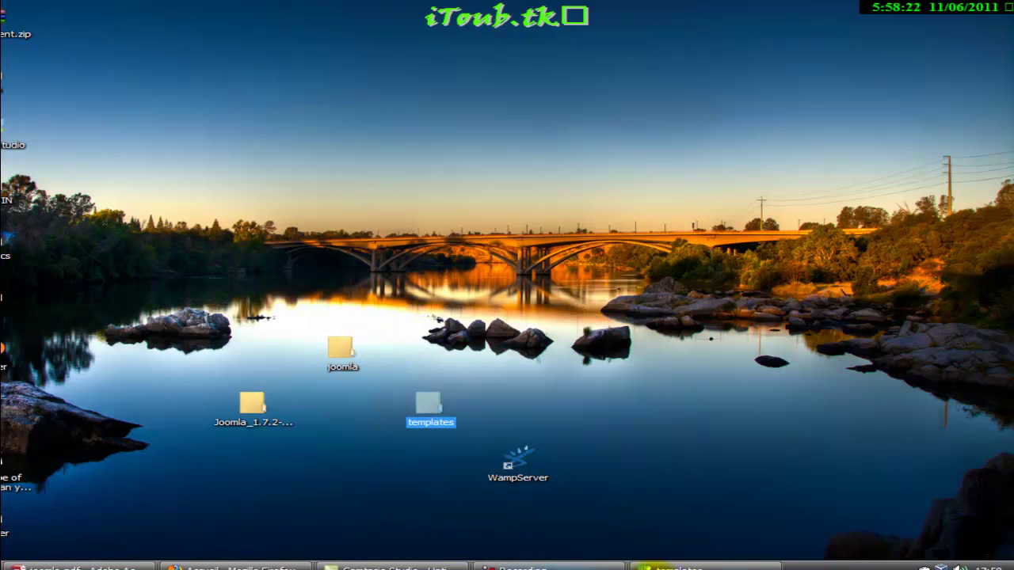
{"action": "left_click", "coordinate": [691, 568]}
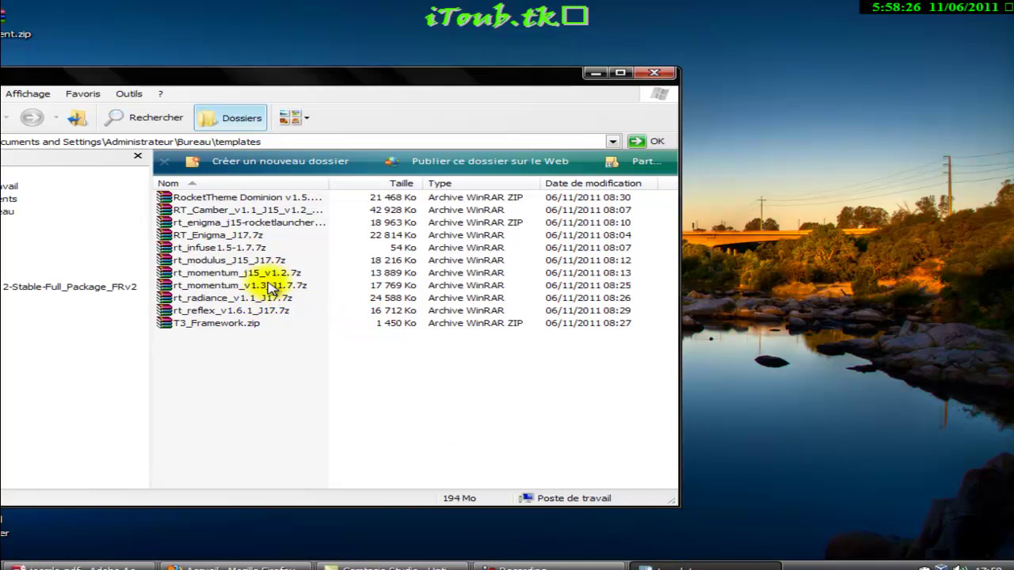
- Extract rt_enigma_j15-rocketlauncher.zip with WinRAR into its own rt_enigma_j15-rocketlauncher folder
{"action": "left_click", "coordinate": [260, 249]}
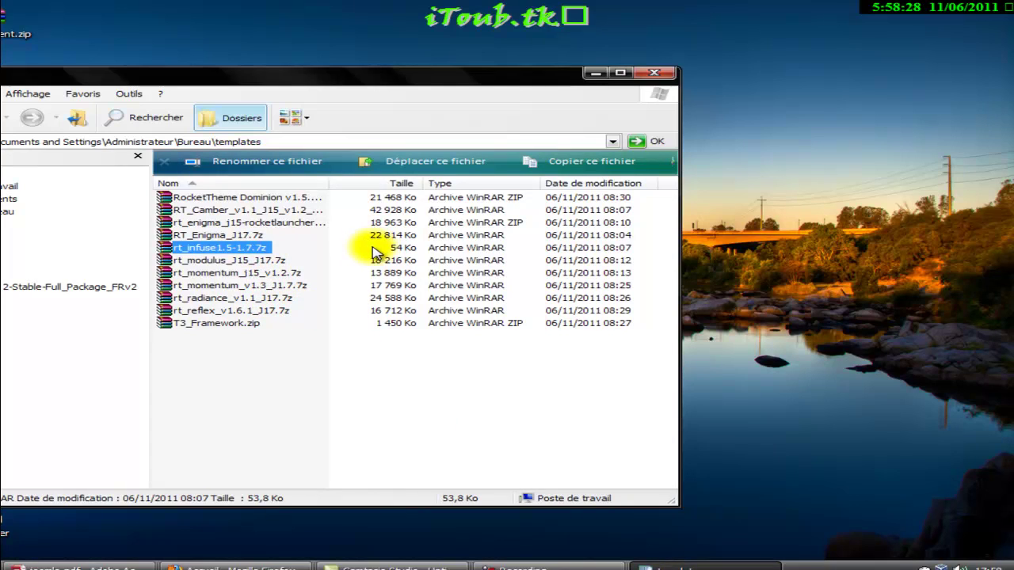
{"action": "left_click", "coordinate": [282, 211]}
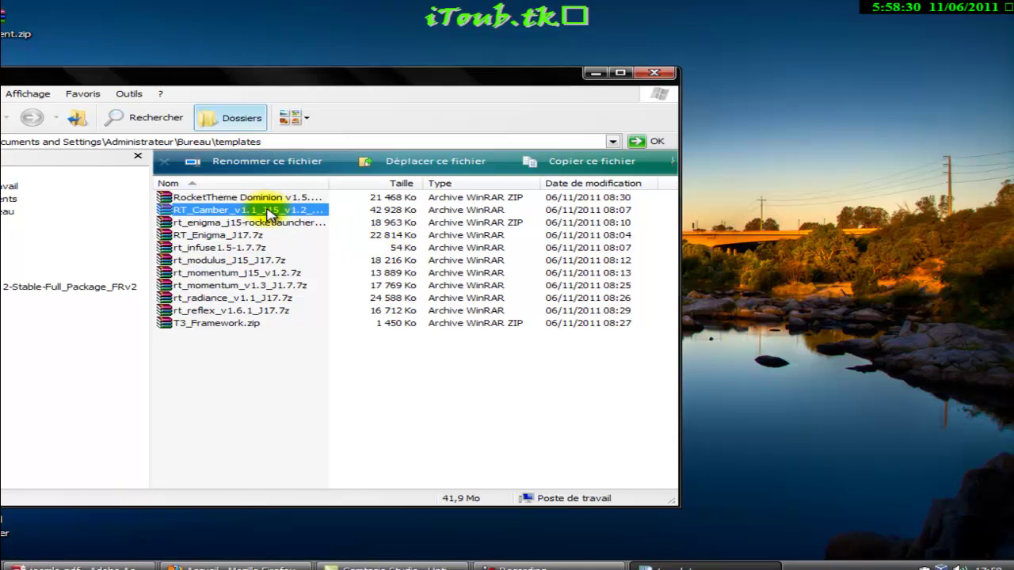
{"action": "left_click", "coordinate": [278, 223]}
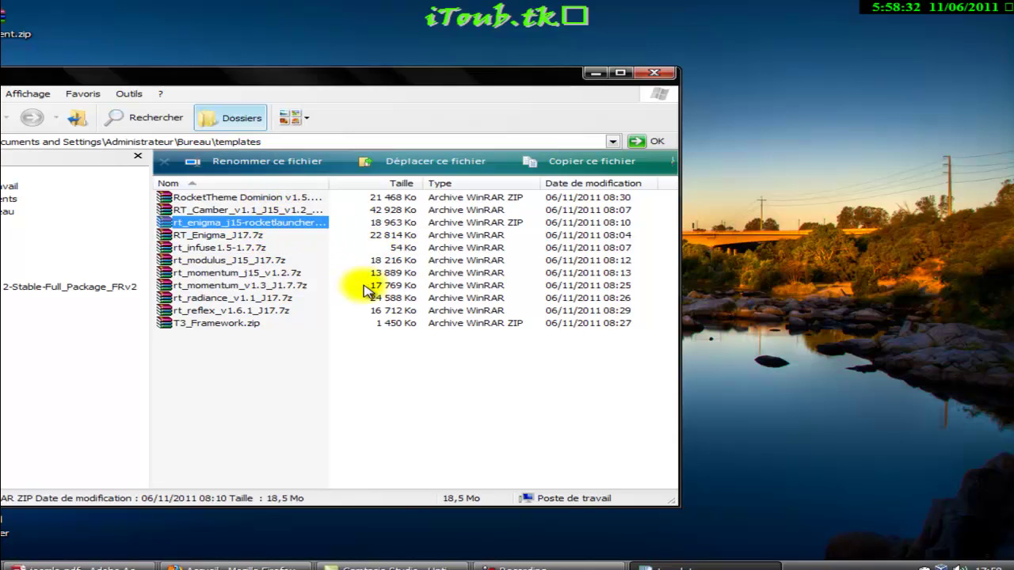
{"action": "right_click", "coordinate": [291, 221]}
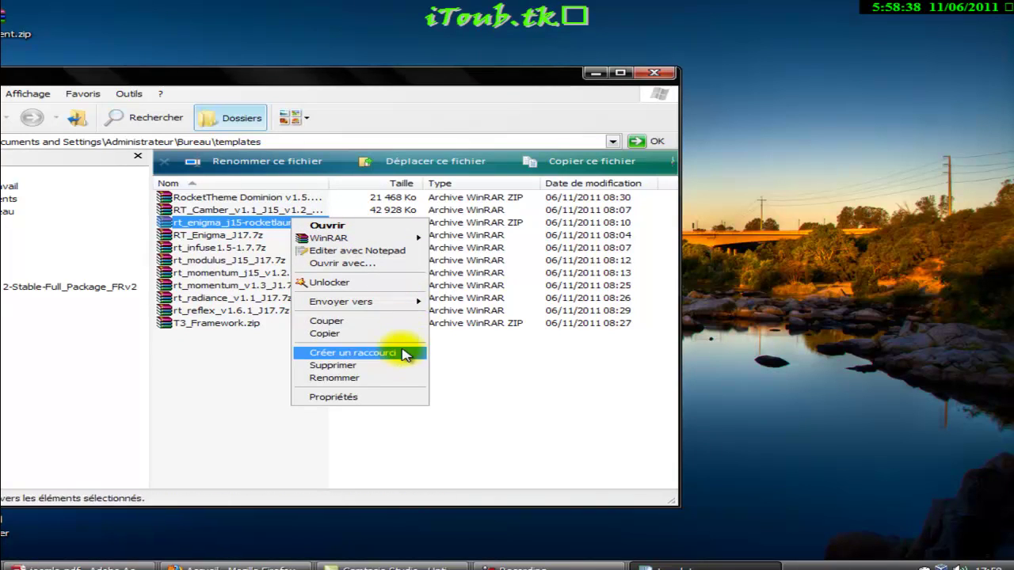
{"action": "mouse_move", "coordinate": [387, 240]}
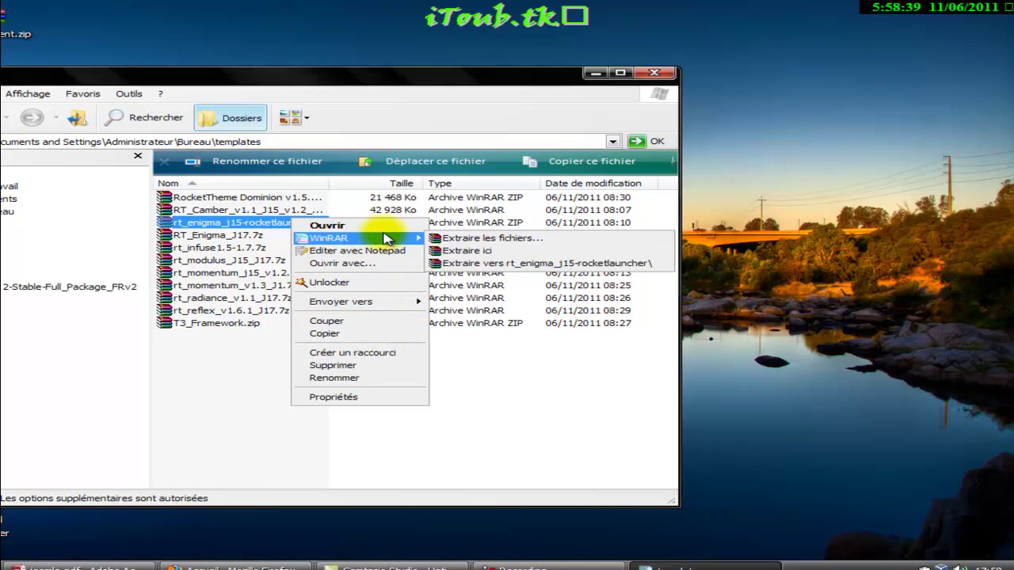
{"action": "left_click", "coordinate": [507, 263]}
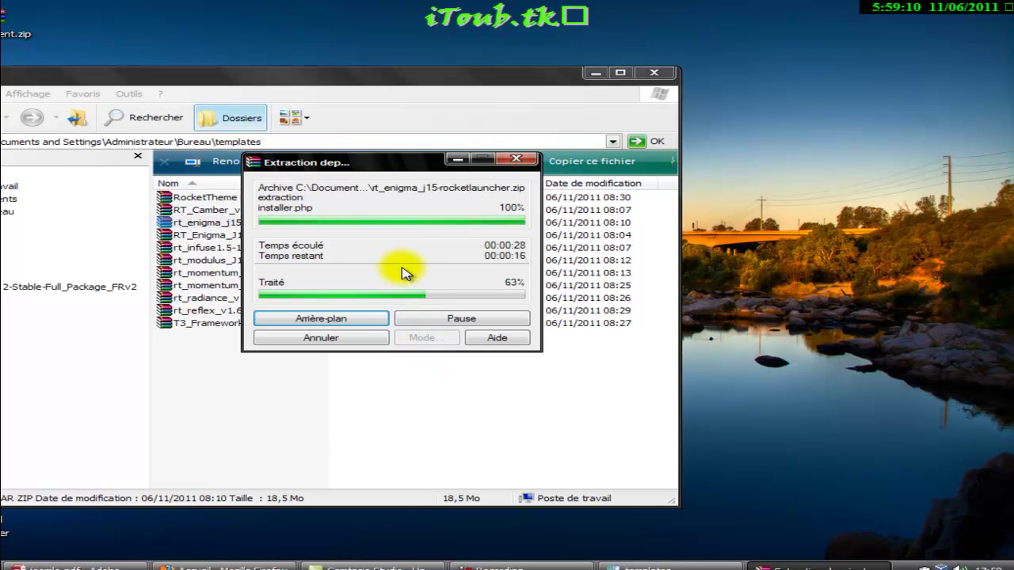
- Examine the contents of the extracted rt_enigma_j15-rocketlauncher folder, including its administrator, installation and templates subfolders
{"action": "left_click_drag", "start_coordinate": [367, 169], "coordinate": [437, 239]}
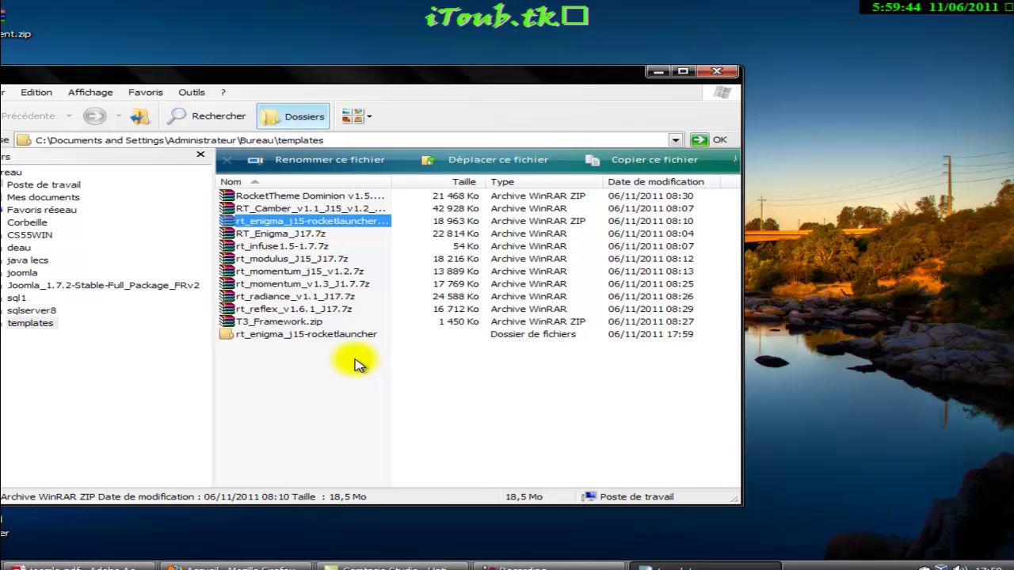
{"action": "double_click", "coordinate": [353, 334]}
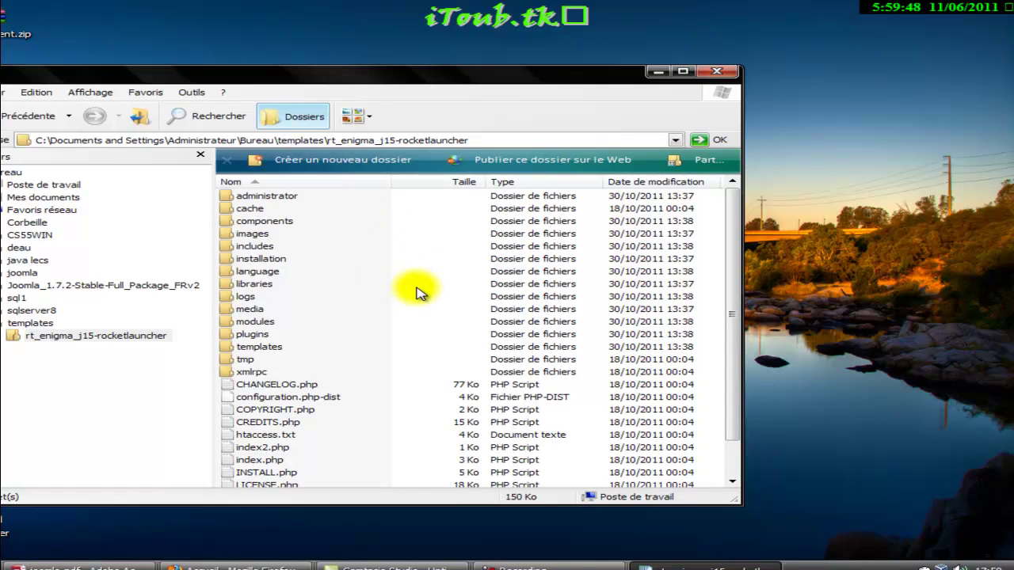
{"action": "scroll", "coordinate": [406, 344], "scroll_direction": "down", "scroll_amount": 1}
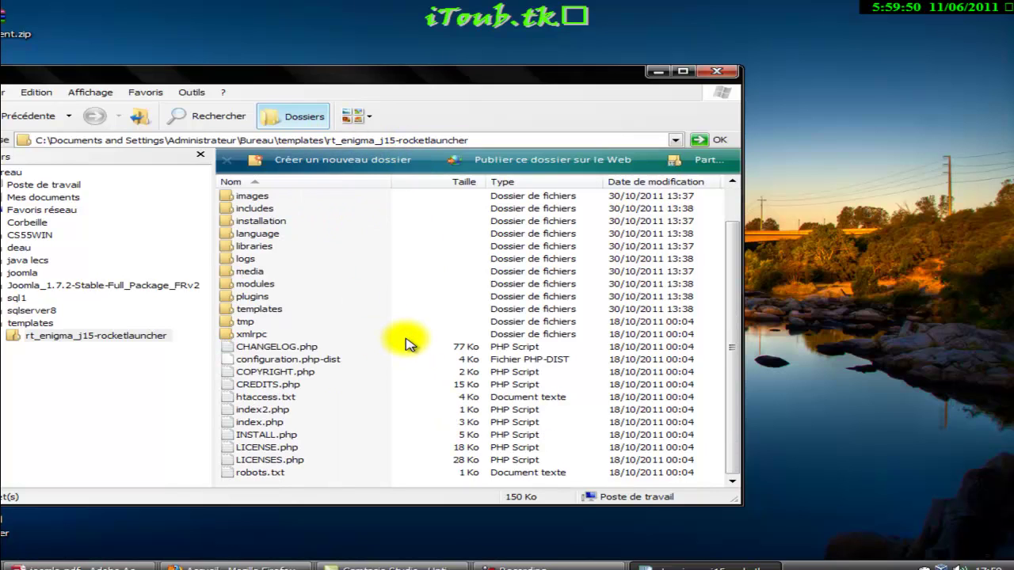
{"action": "scroll", "coordinate": [406, 344], "scroll_direction": "up", "scroll_amount": 1}
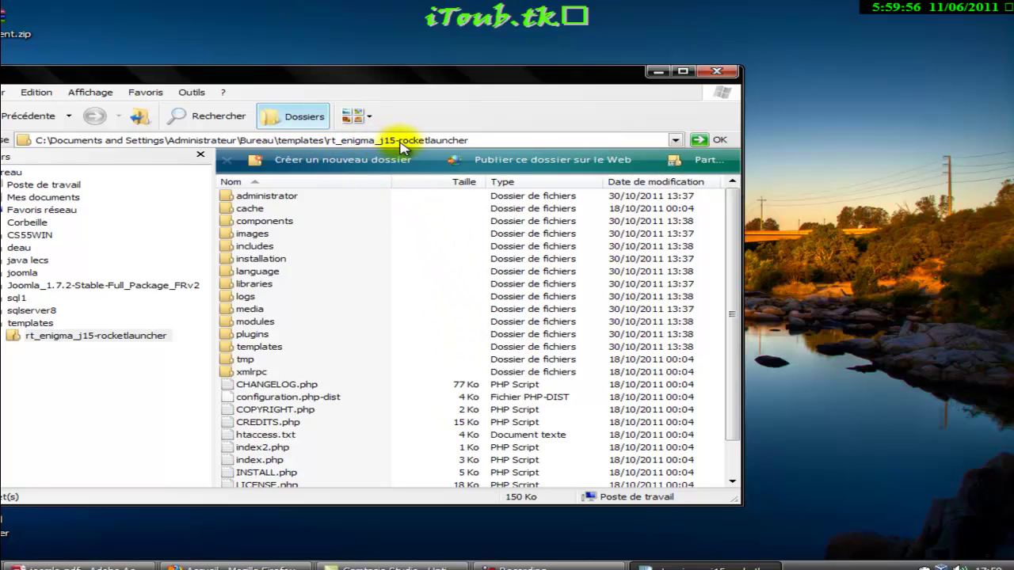
{"action": "left_click", "coordinate": [138, 116]}
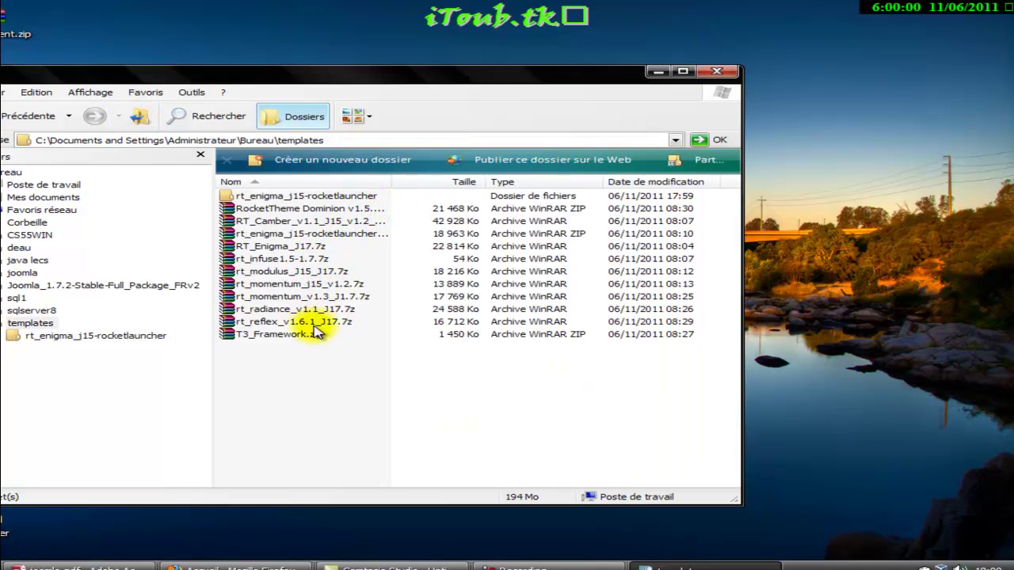
{"action": "double_click", "coordinate": [312, 196]}
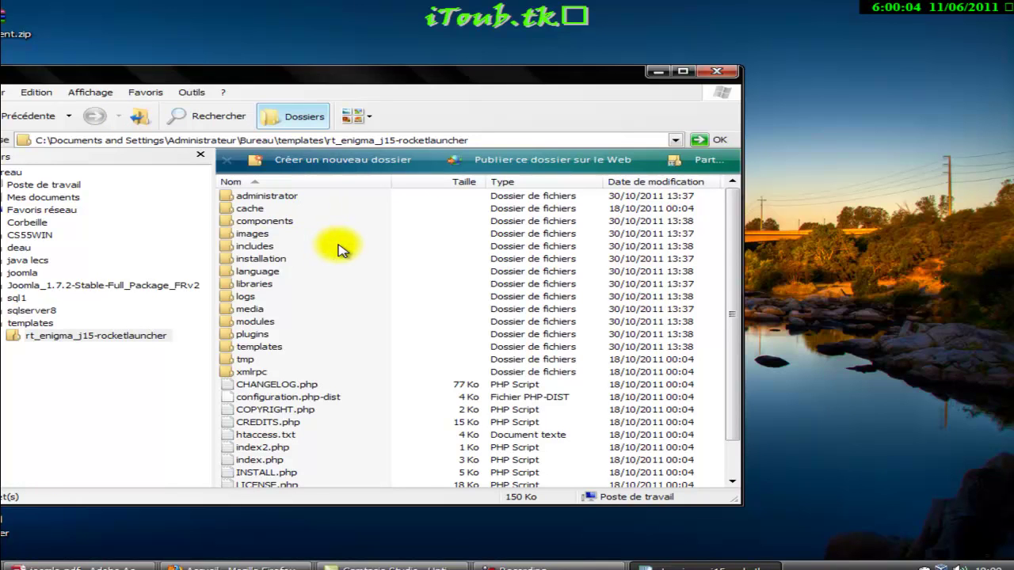
{"action": "scroll", "coordinate": [445, 325], "scroll_direction": "down", "scroll_amount": 1}
{"action": "scroll", "coordinate": [419, 272], "scroll_direction": "up", "scroll_amount": 1}
{"action": "left_click", "coordinate": [263, 196]}
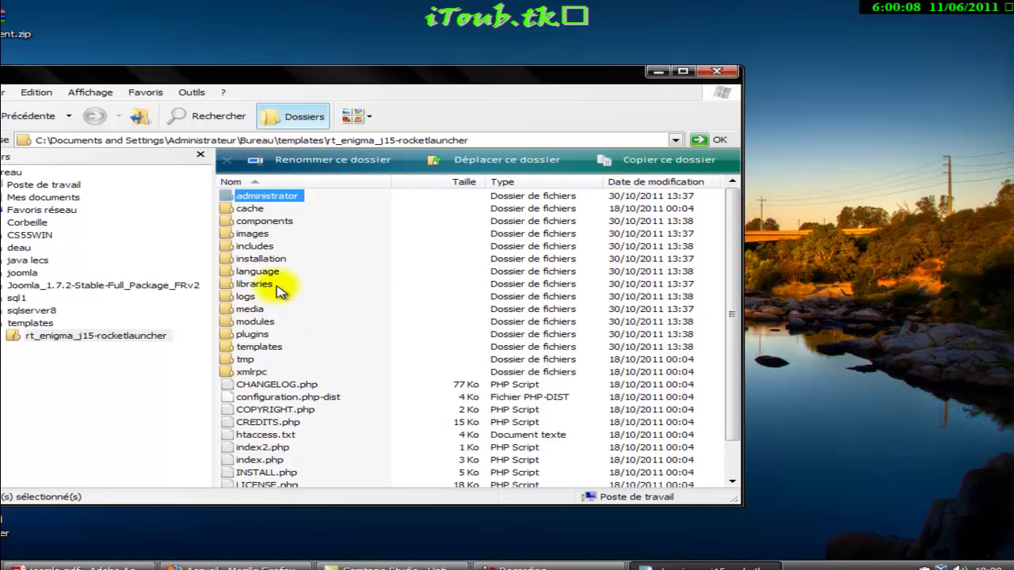
{"action": "left_click", "coordinate": [267, 259]}
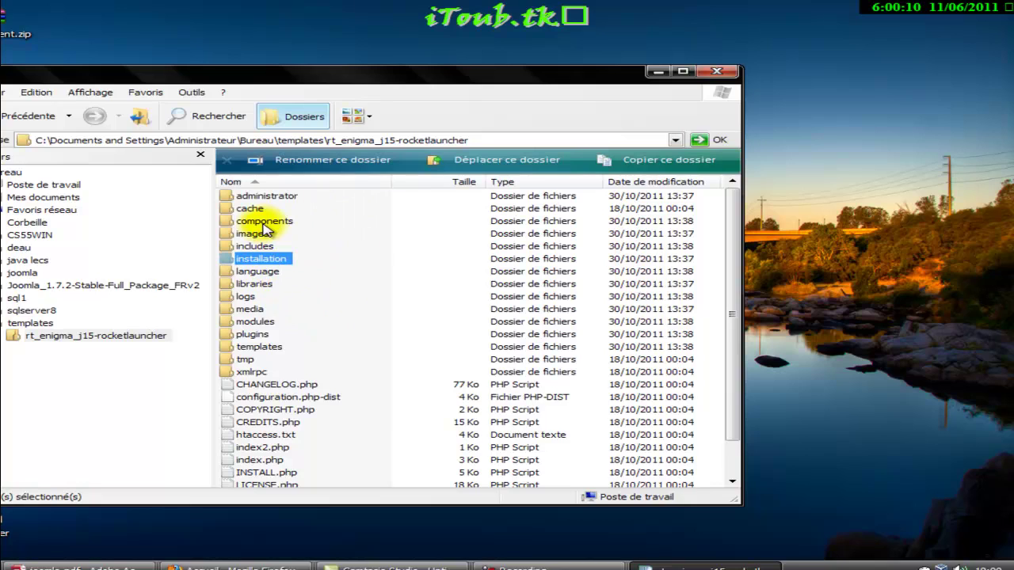
{"action": "left_click", "coordinate": [273, 348]}
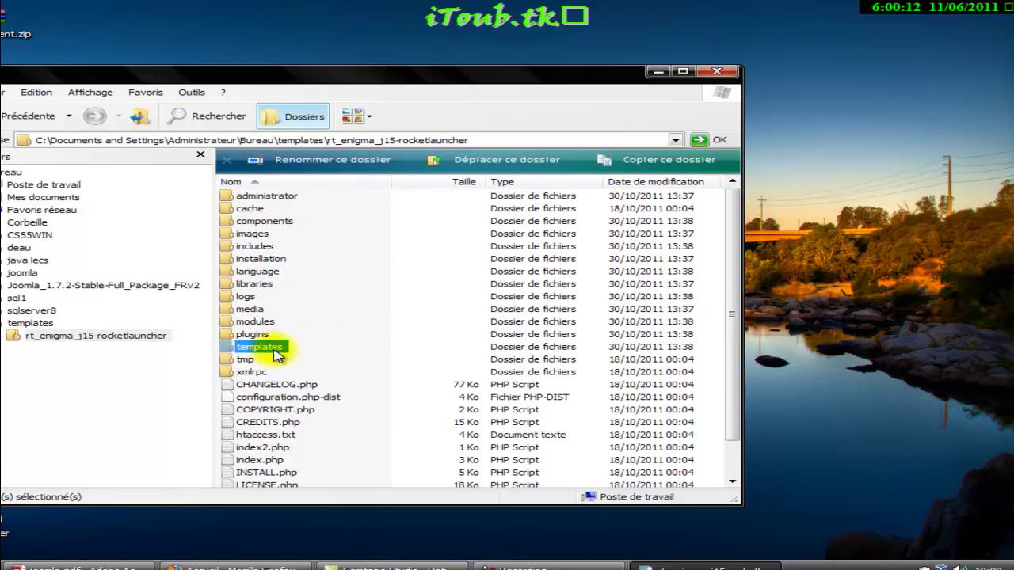
- Open the templates subfolder inside rt_enigma_j15-rocketlauncher and locate the rt_enigma_j15 template folder
{"action": "double_click", "coordinate": [281, 354]}
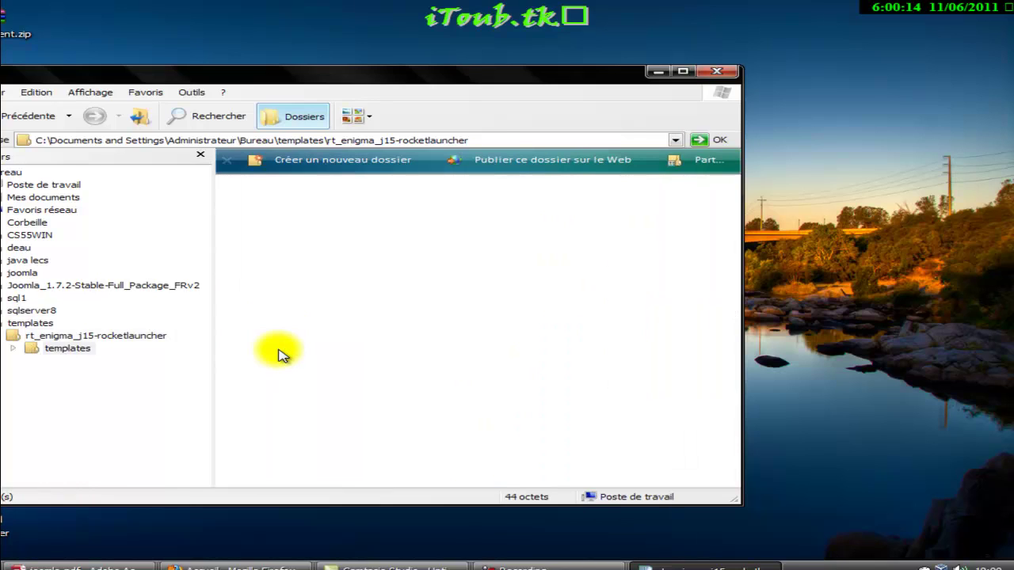
{"action": "left_click", "coordinate": [295, 235]}
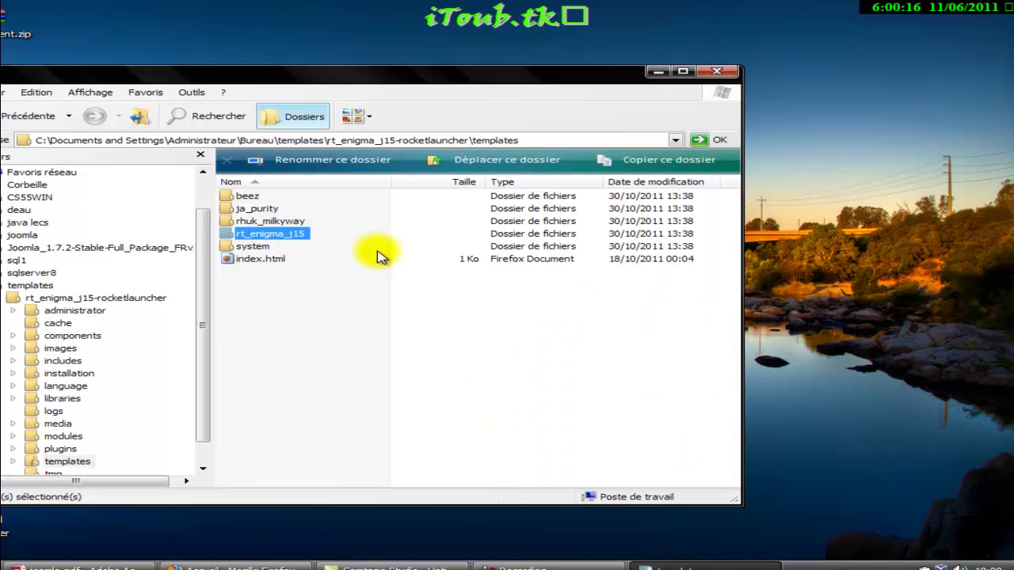
{"action": "right_click", "coordinate": [271, 236]}
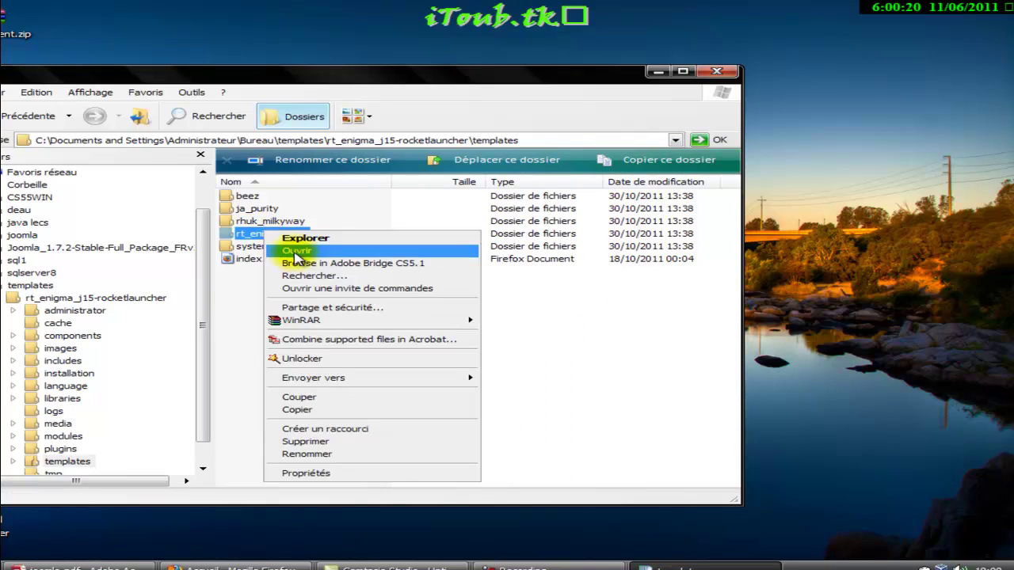
{"action": "left_click", "coordinate": [392, 410]}
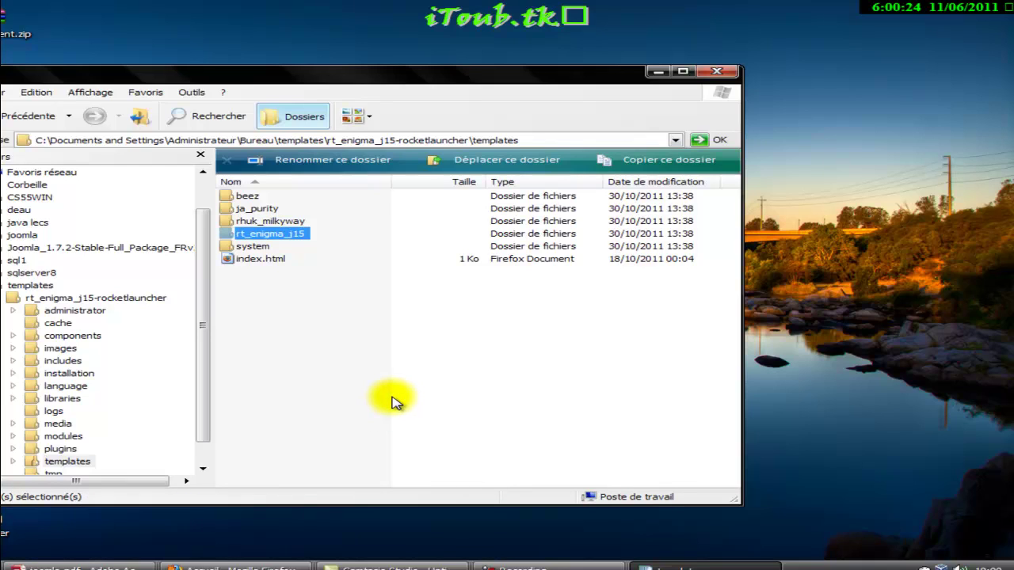
{"action": "left_click", "coordinate": [406, 355]}
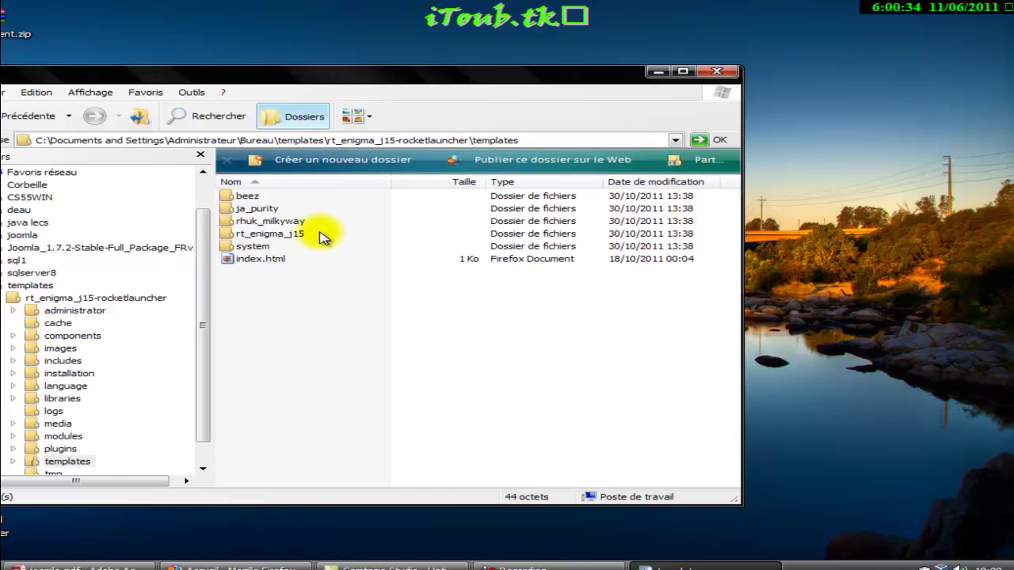
- Return to the main templates folder on the desktop and widen the name column to show the full archive names
{"action": "left_click", "coordinate": [138, 118]}
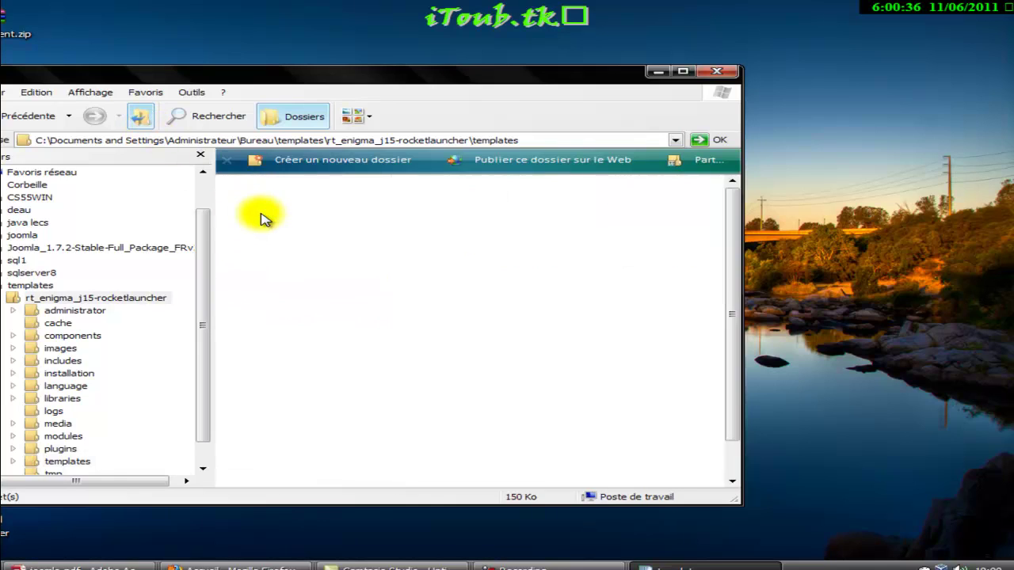
{"action": "left_click", "coordinate": [138, 117]}
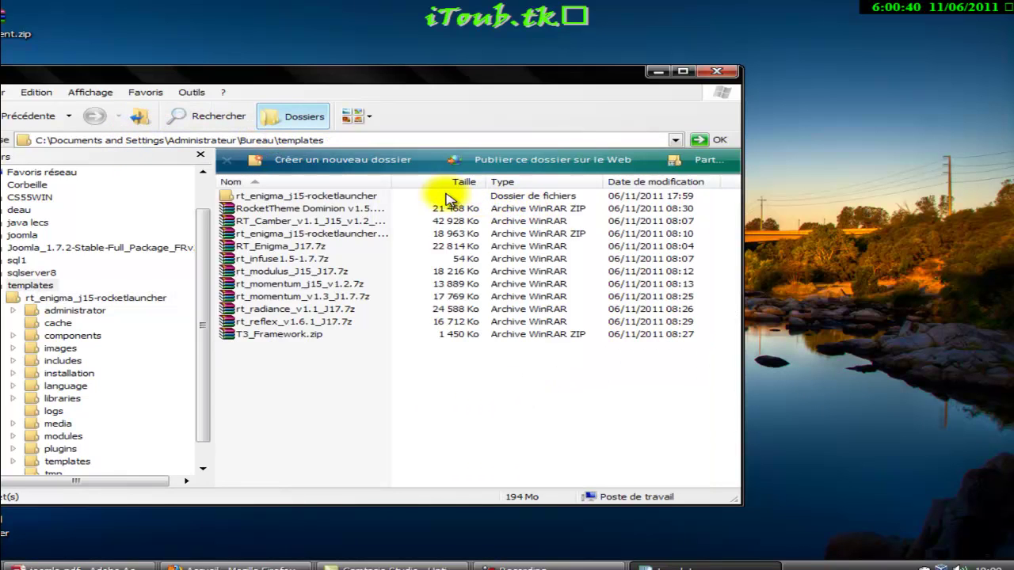
{"action": "left_click_drag", "start_coordinate": [393, 182], "coordinate": [452, 181]}
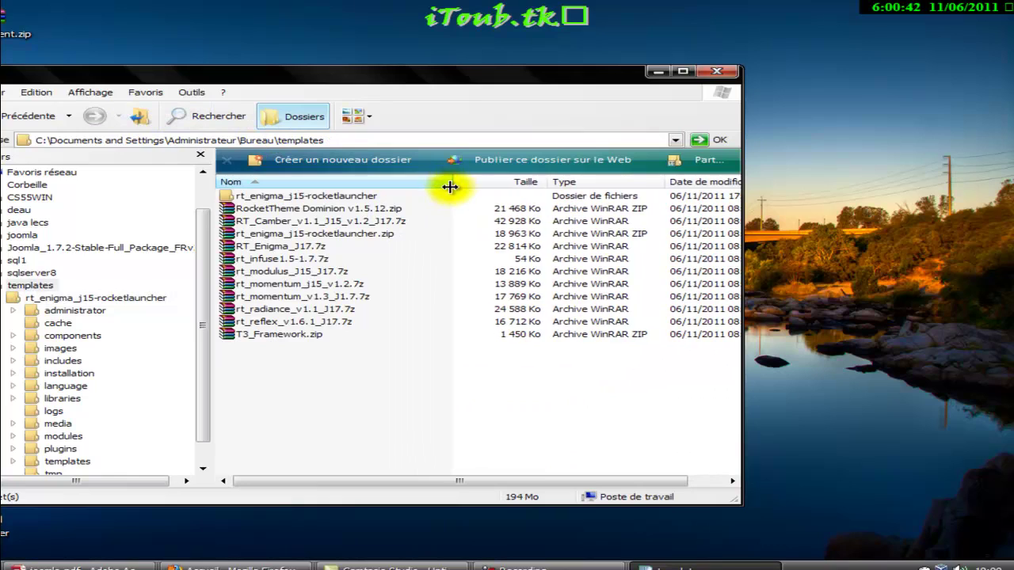
- Open RT_Camber_v1.1_J15_v1.2_J17.7z in WinRAR and enter its RT Camber V1.2 For J1.7 folder
{"action": "left_click", "coordinate": [398, 224]}
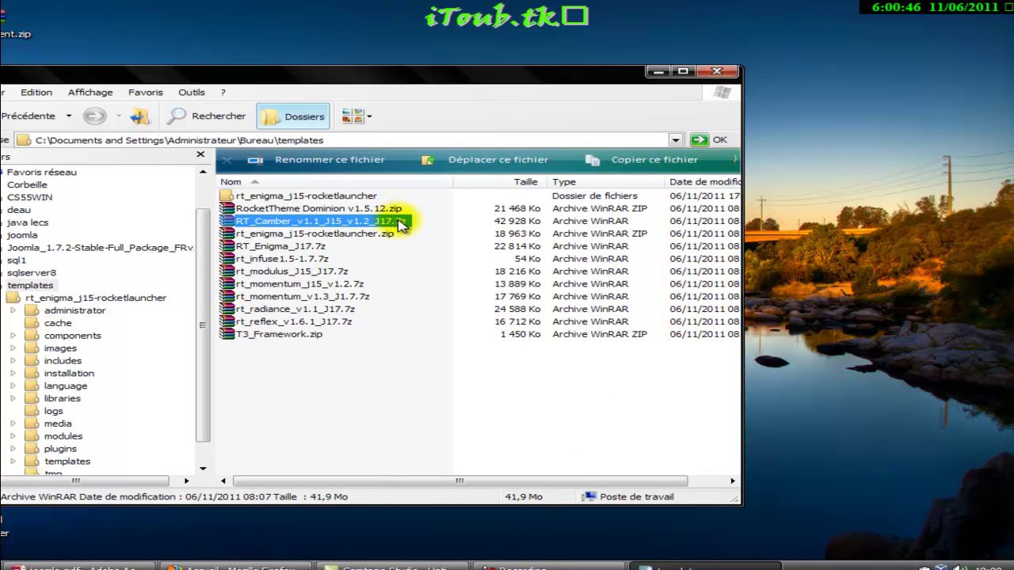
{"action": "double_click", "coordinate": [400, 225]}
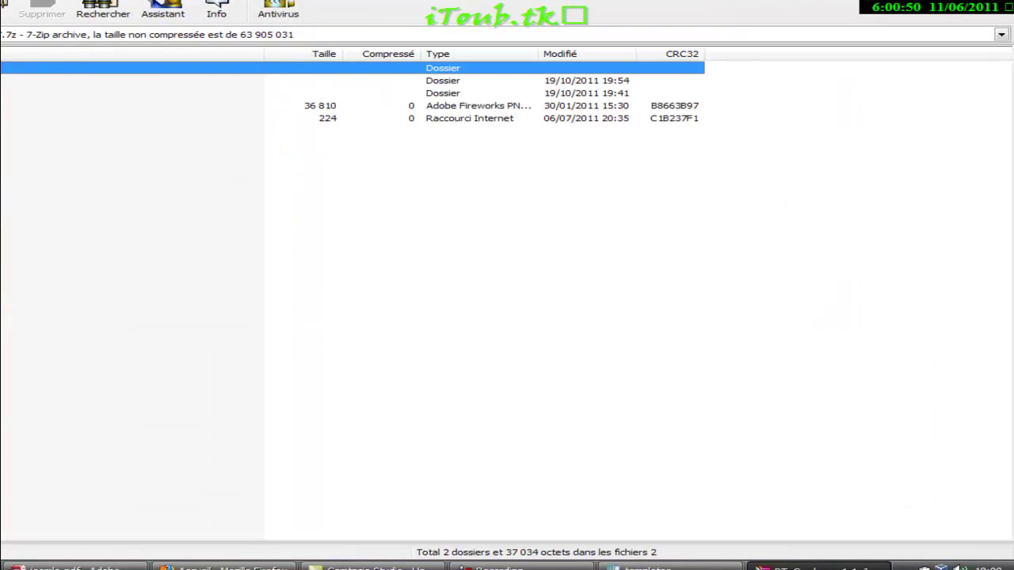
{"action": "key", "text": "Return"}
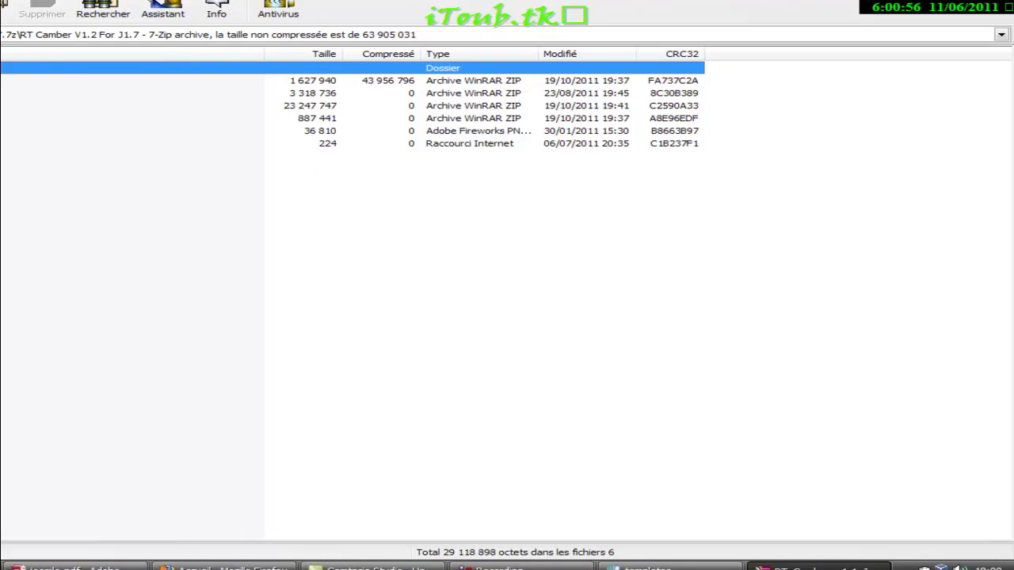
- Place the WinRAR window beside the Explorer window and extract rt_camber_j17.zip into the templates folder
{"action": "left_click", "coordinate": [473, 118]}
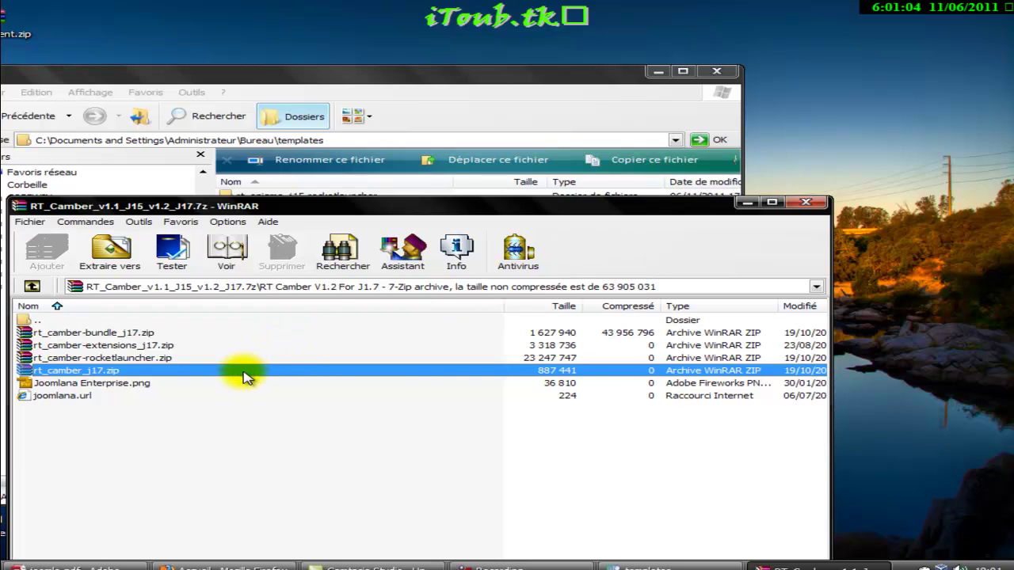
{"action": "left_click_drag", "start_coordinate": [245, 378], "coordinate": [430, 346]}
{"action": "left_click_drag", "start_coordinate": [388, 216], "coordinate": [845, 174]}
{"action": "left_click", "coordinate": [593, 329]}
{"action": "left_click_drag", "start_coordinate": [594, 329], "coordinate": [546, 353]}
{"action": "left_click_drag", "start_coordinate": [492, 331], "coordinate": [394, 391]}
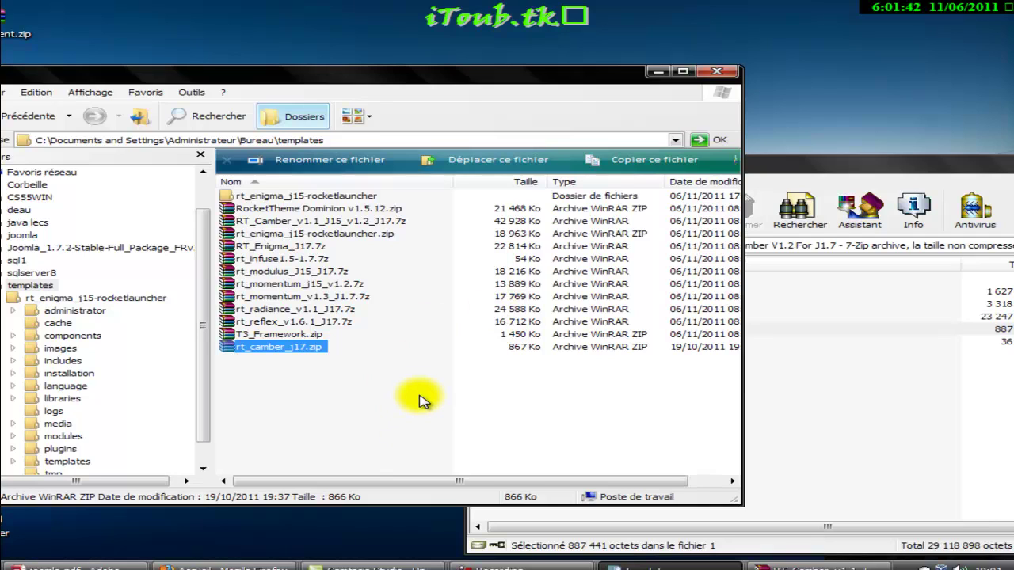
- Extract rt_camber-extensions_j17.zip from the same WinRAR archive into the templates folder
{"action": "left_click", "coordinate": [945, 374]}
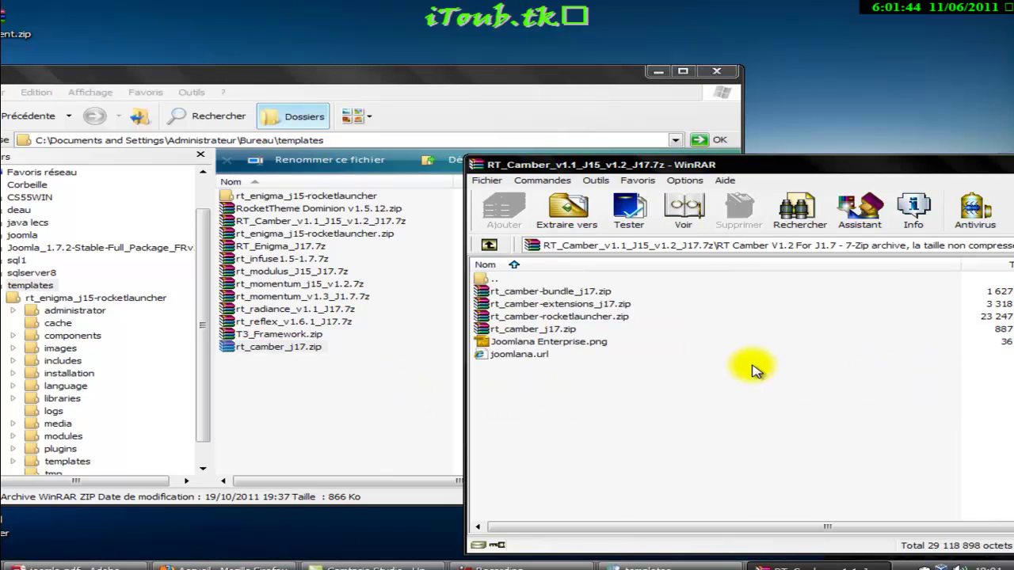
{"action": "left_click_drag", "start_coordinate": [507, 303], "coordinate": [334, 408]}
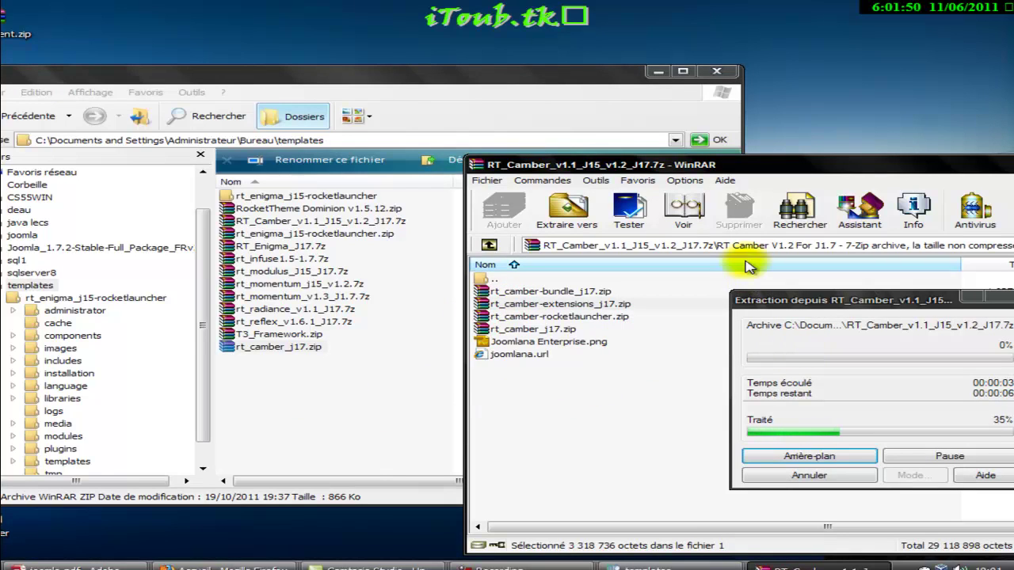
{"action": "left_click_drag", "start_coordinate": [747, 172], "coordinate": [569, 169]}
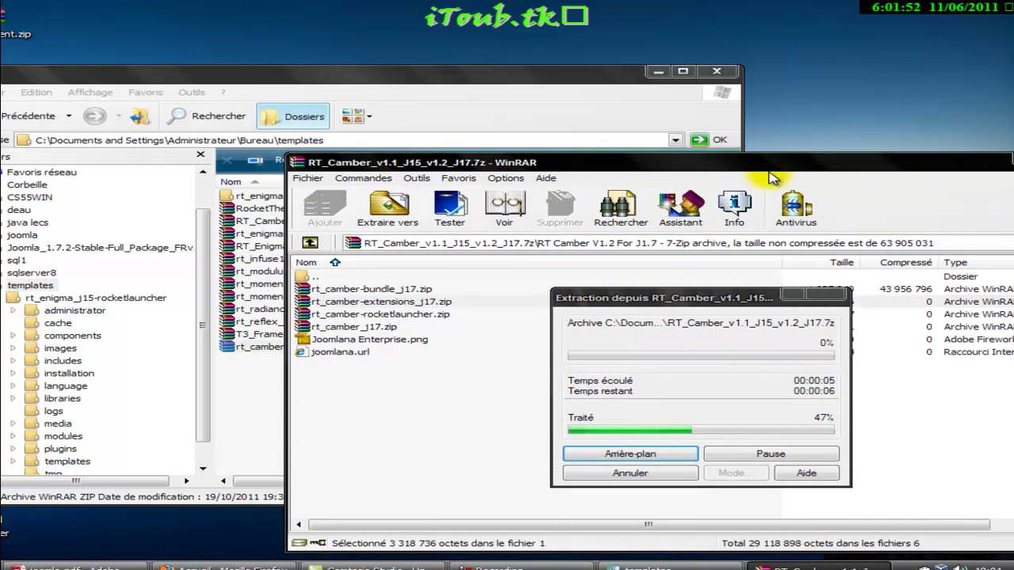
- Switch to Firefox and display the Joomla extension manager's installation page
{"action": "left_click", "coordinate": [238, 568]}
{"action": "left_click", "coordinate": [128, 20]}
{"action": "left_click", "coordinate": [128, 20]}
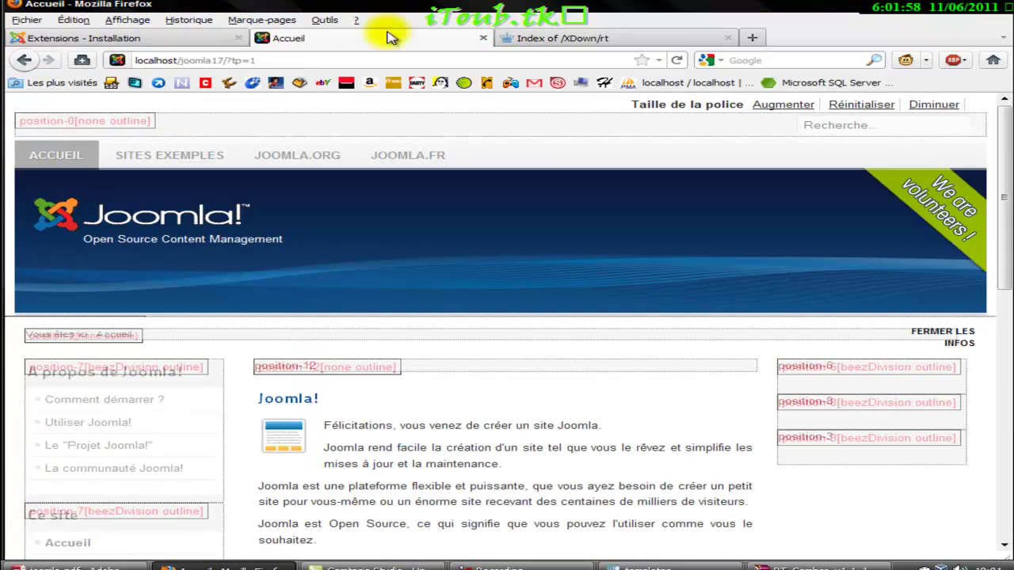
{"action": "left_click", "coordinate": [127, 36]}
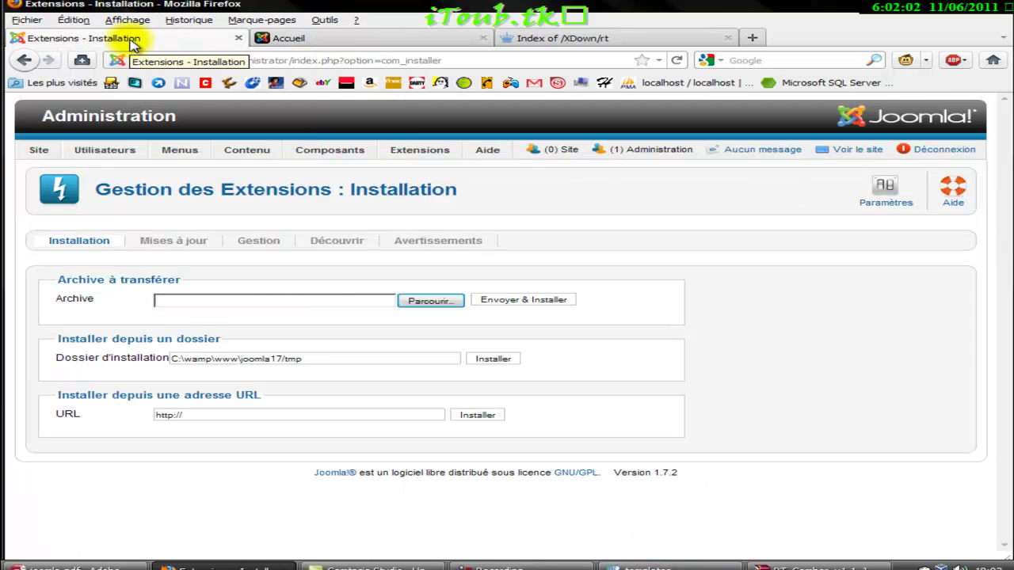
- Switch back to the templates folder and locate the extracted rt_camber_j17.zip and rt_camber-extensions_j17.zip archives
{"action": "left_click", "coordinate": [679, 567]}
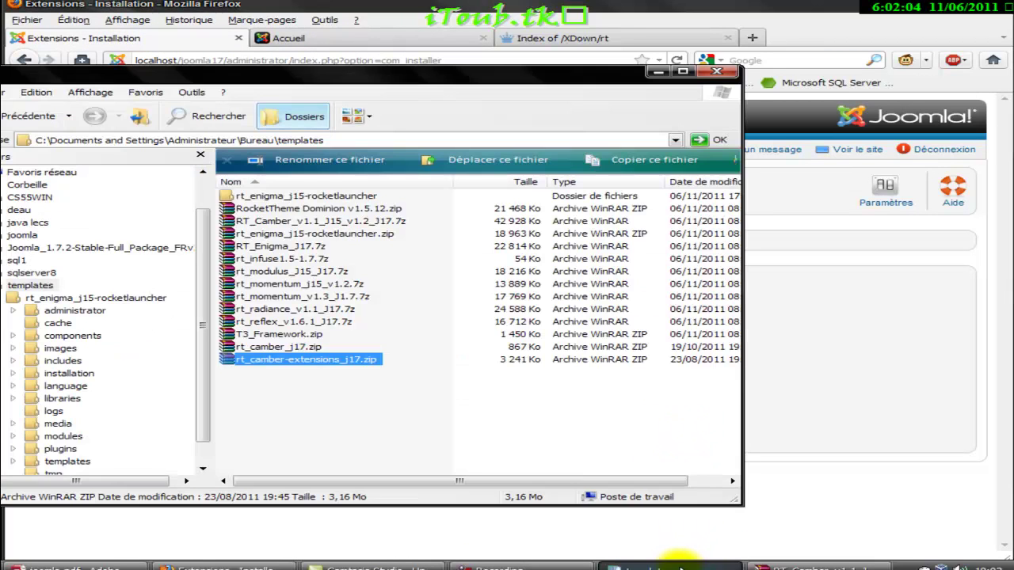
{"action": "left_click", "coordinate": [317, 347]}
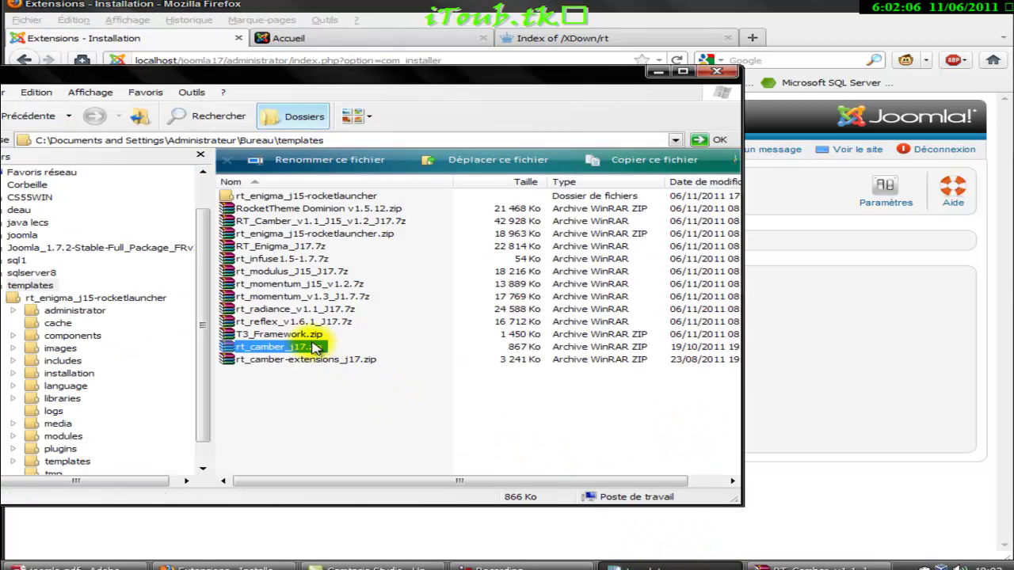
{"action": "key", "text": "shift+Down"}
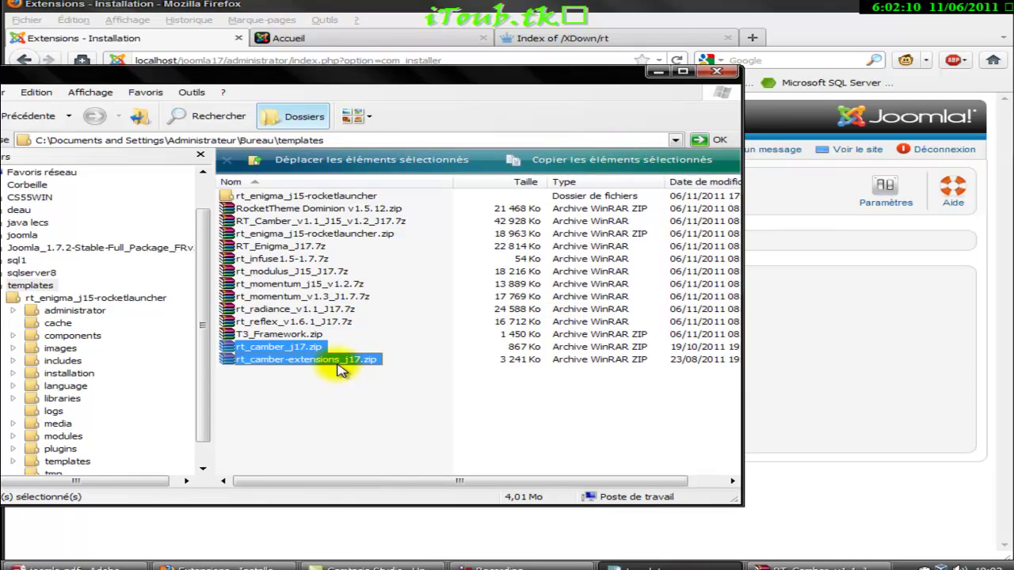
{"action": "left_click", "coordinate": [336, 361]}
{"action": "left_click", "coordinate": [348, 377]}
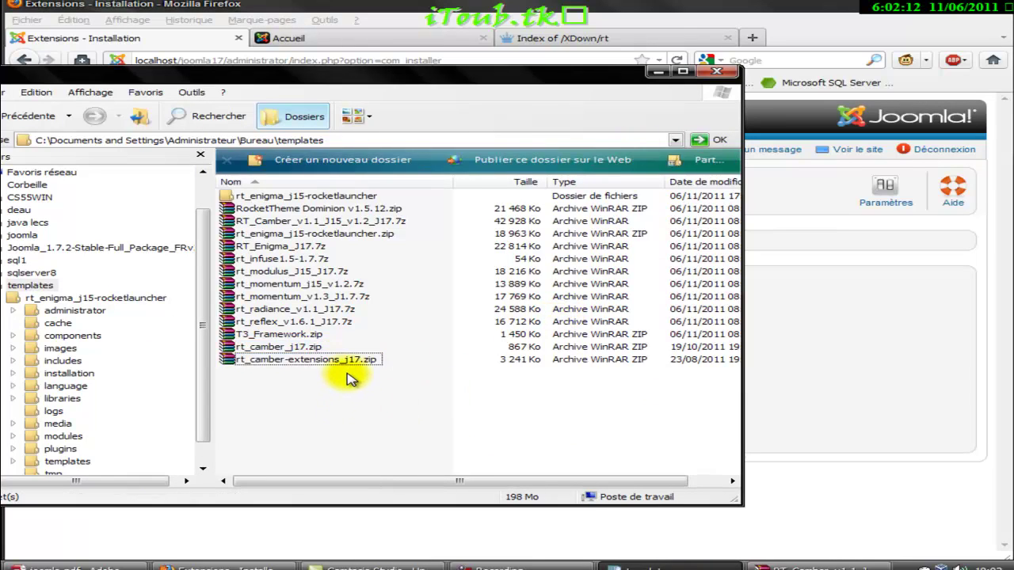
{"action": "left_click", "coordinate": [283, 350]}
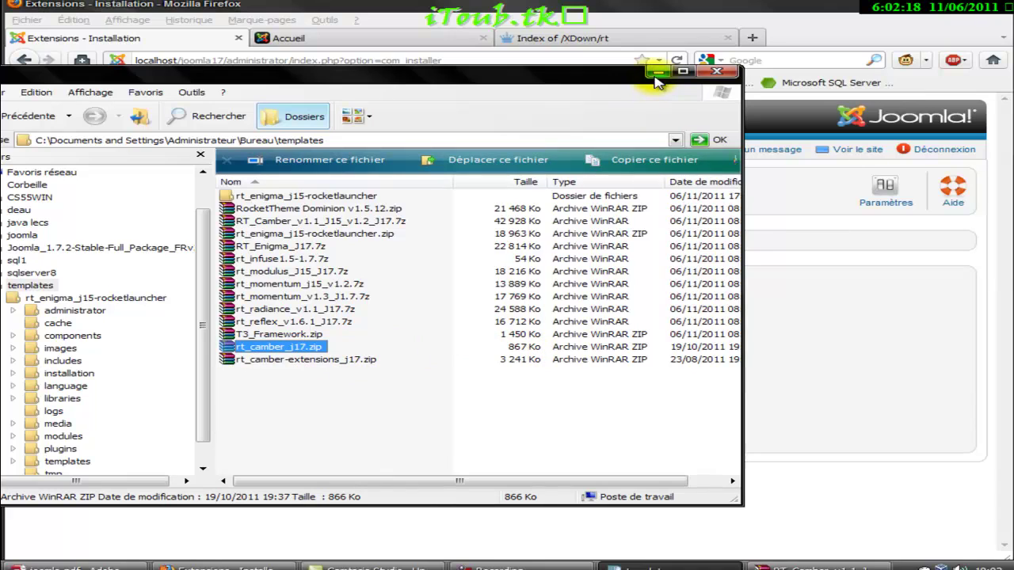
- Open rt_camber-extensions_j17.zip in WinRAR and select the first ZIP package inside it
{"action": "left_click", "coordinate": [328, 361]}
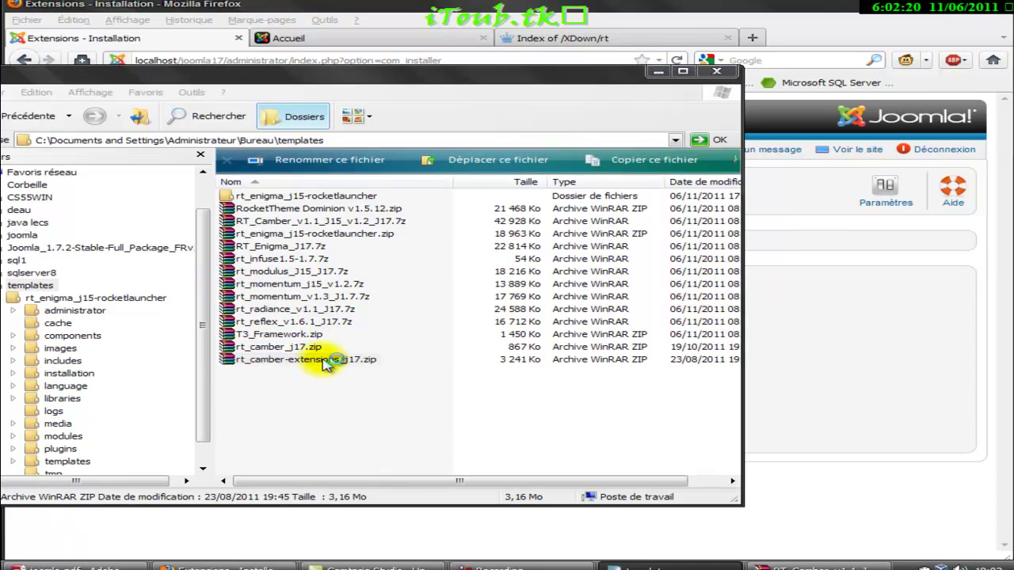
{"action": "double_click", "coordinate": [328, 362]}
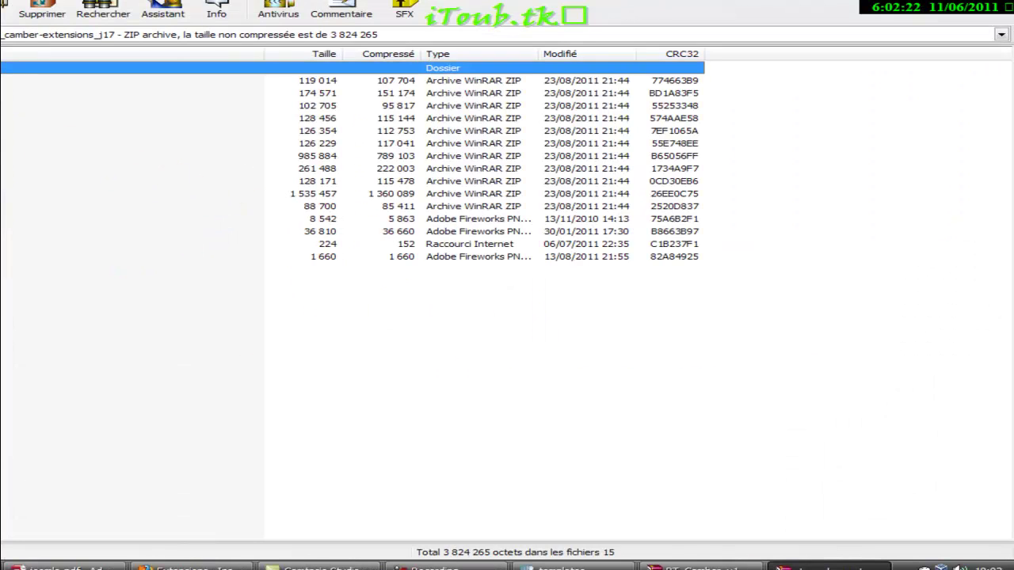
{"action": "left_click", "coordinate": [476, 80]}
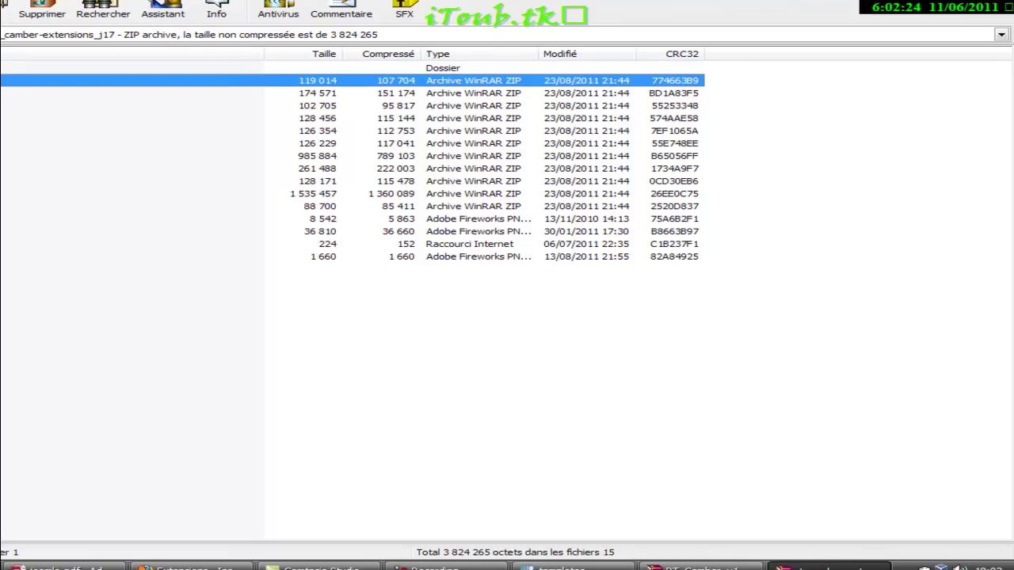
- Review the ZIP packages inside rt_camber-extensions_j17.zip, restoring the WinRAR window to a smaller size and moving it so the file names are readable
{"action": "left_click", "coordinate": [476, 156]}
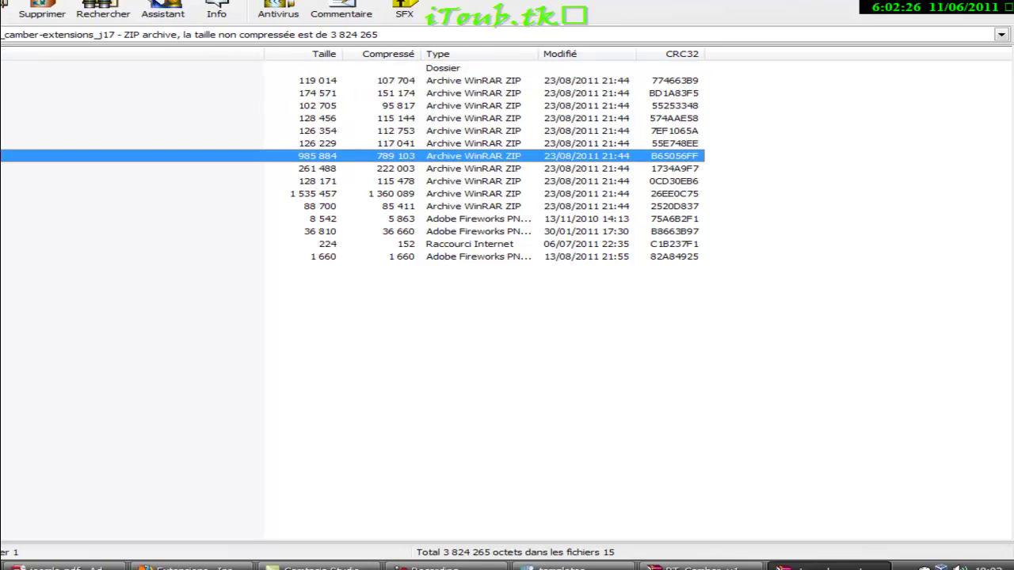
{"action": "left_click", "coordinate": [475, 168]}
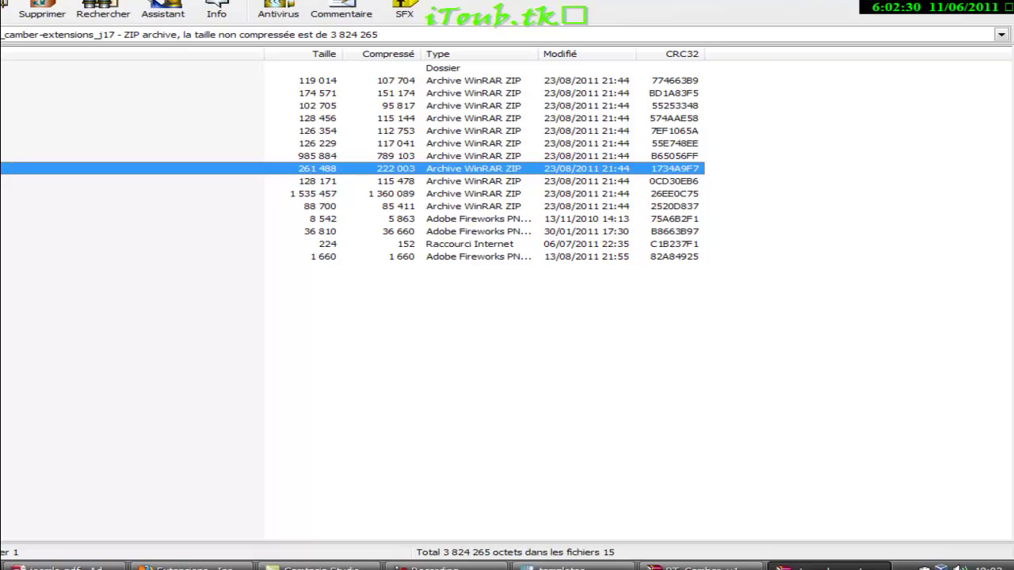
{"action": "left_click", "coordinate": [475, 193]}
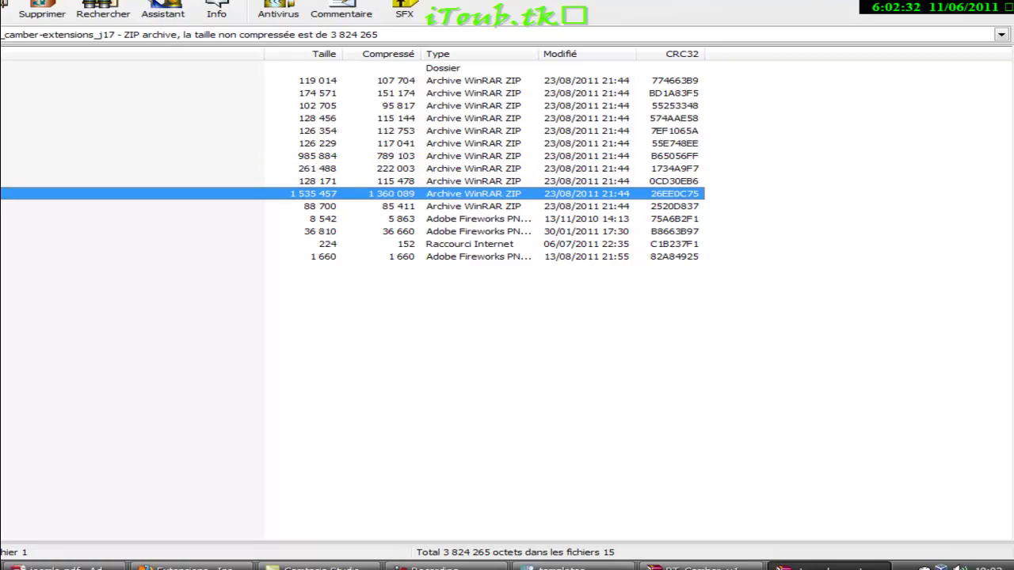
{"action": "left_click", "coordinate": [475, 80]}
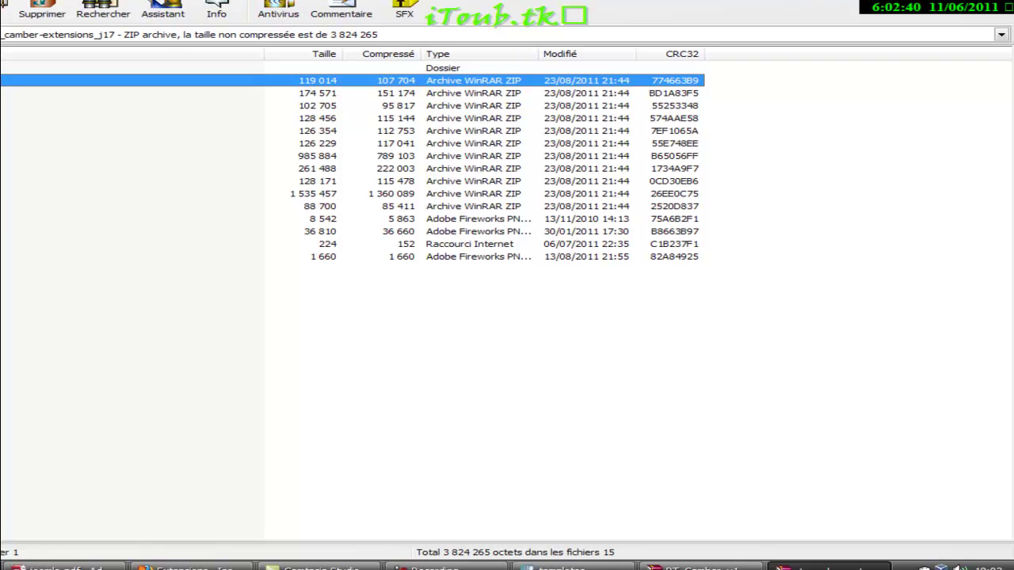
{"action": "key", "text": "alt+space"}
{"action": "key", "text": "r"}
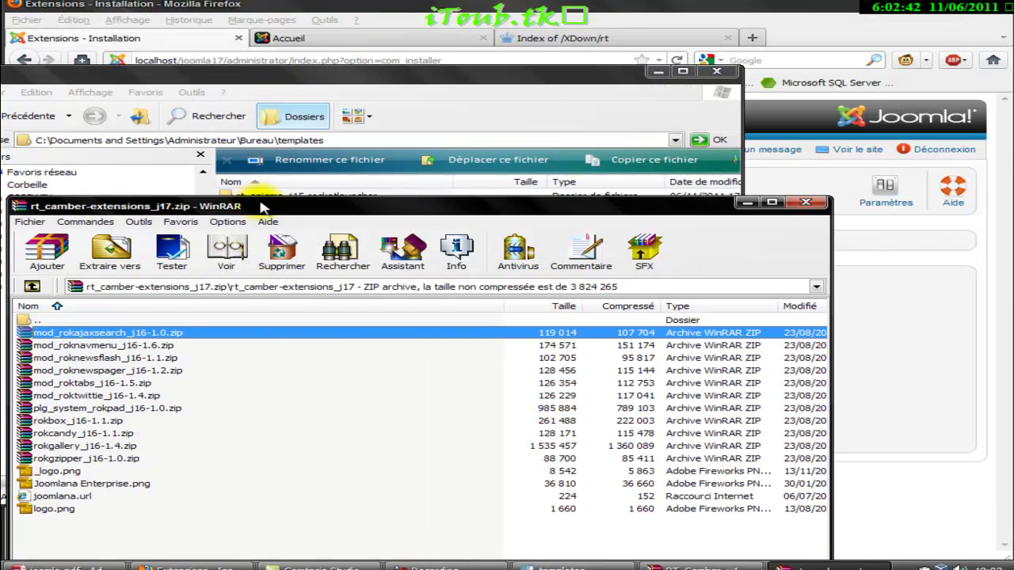
{"action": "left_click_drag", "start_coordinate": [262, 206], "coordinate": [323, 72]}
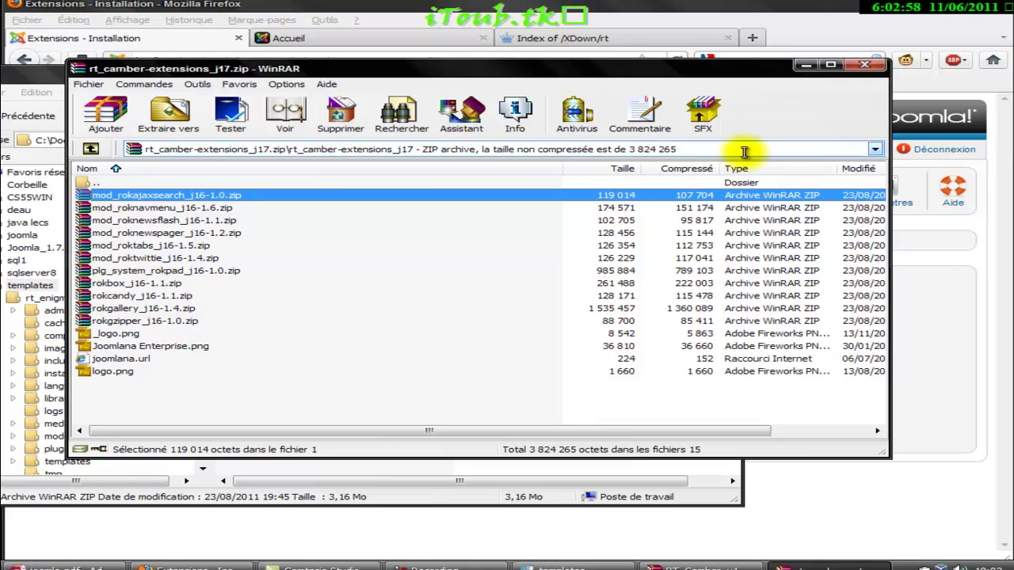
- Minimize the WinRAR and templates folder windows and look over the module positions on the site's Accueil page in Firefox
{"action": "left_click", "coordinate": [807, 67]}
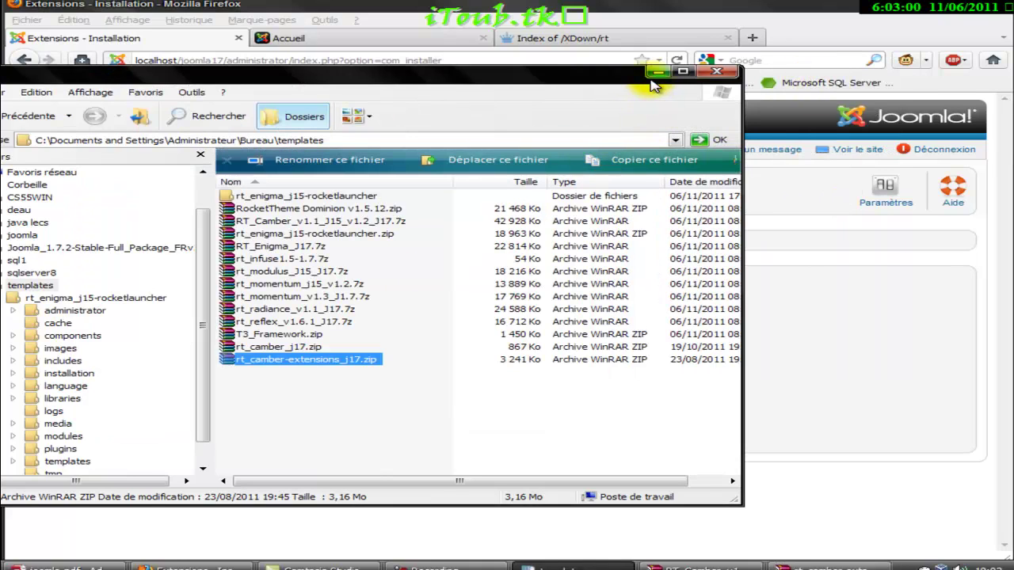
{"action": "left_click", "coordinate": [662, 73]}
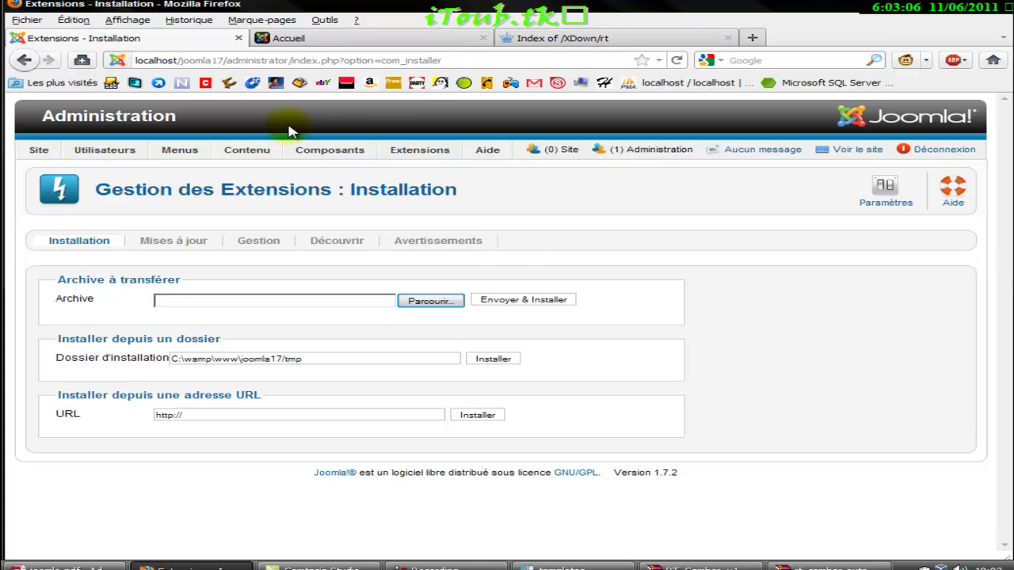
{"action": "left_click", "coordinate": [286, 39]}
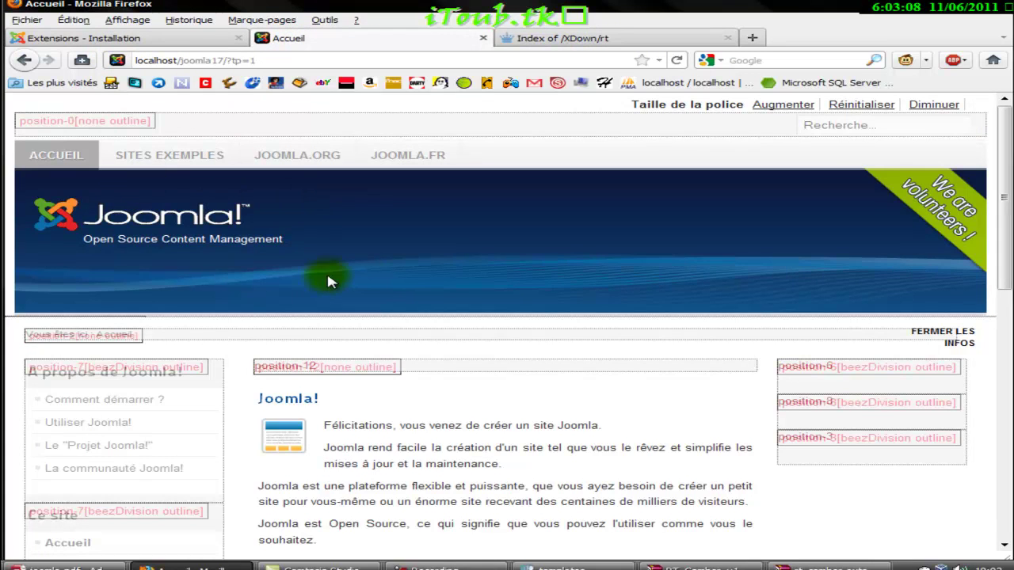
{"action": "scroll", "coordinate": [607, 262], "scroll_direction": "down", "scroll_amount": 8}
{"action": "scroll", "coordinate": [614, 265], "scroll_direction": "up", "scroll_amount": 8}
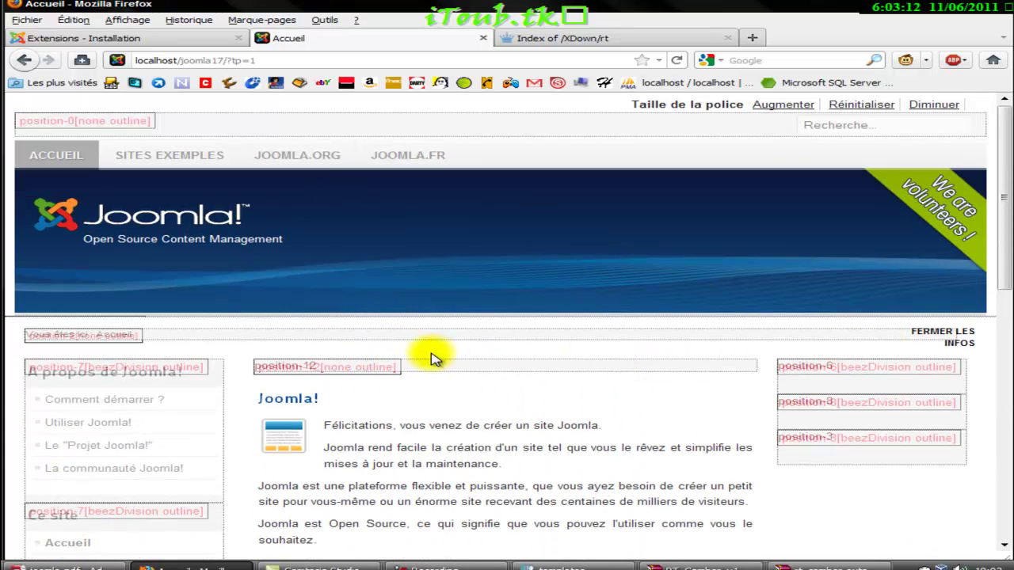
{"action": "scroll", "coordinate": [498, 295], "scroll_direction": "down", "scroll_amount": 6}
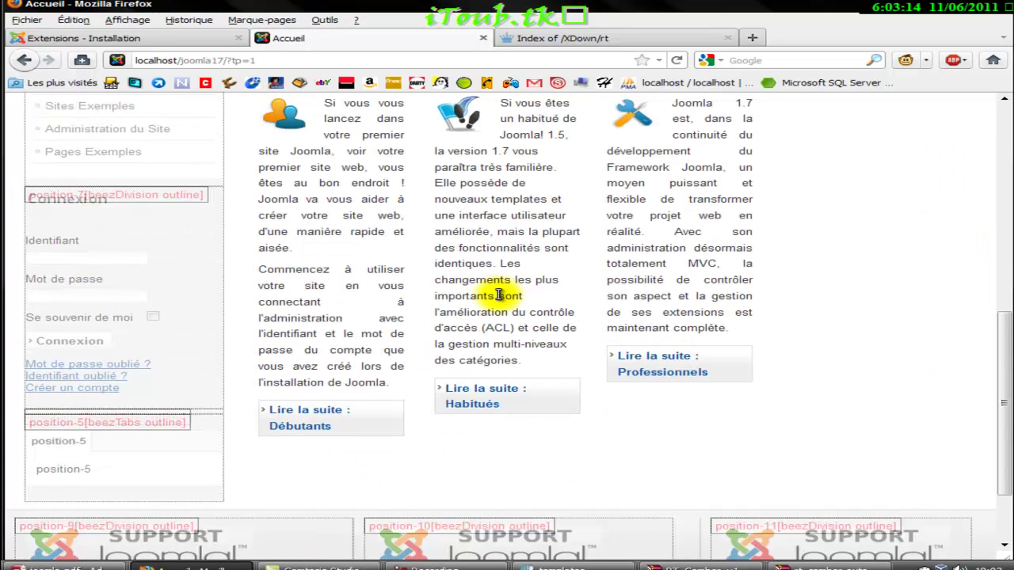
{"action": "scroll", "coordinate": [498, 295], "scroll_direction": "down", "scroll_amount": 3}
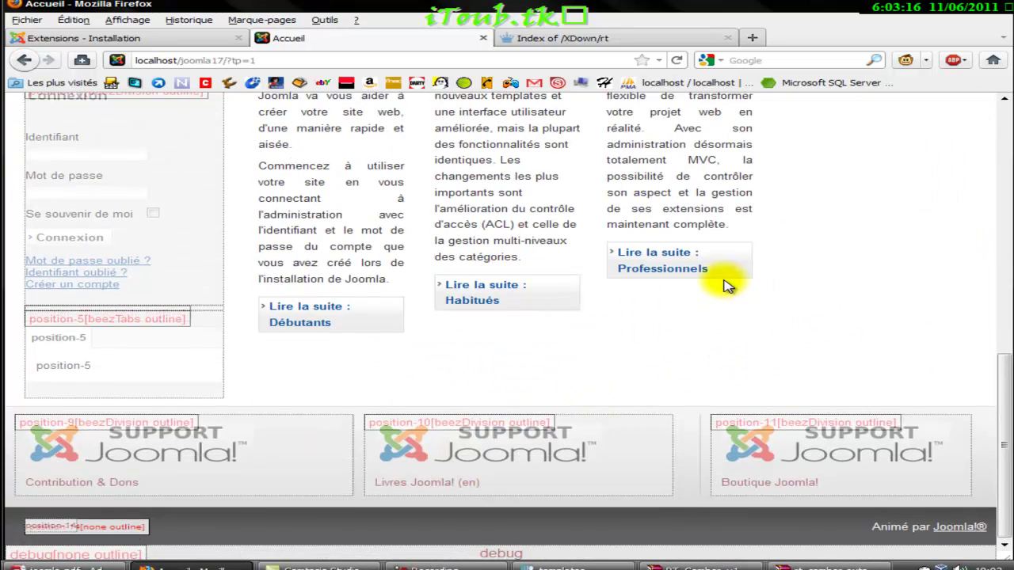
{"action": "scroll", "coordinate": [803, 351], "scroll_direction": "up", "scroll_amount": 8}
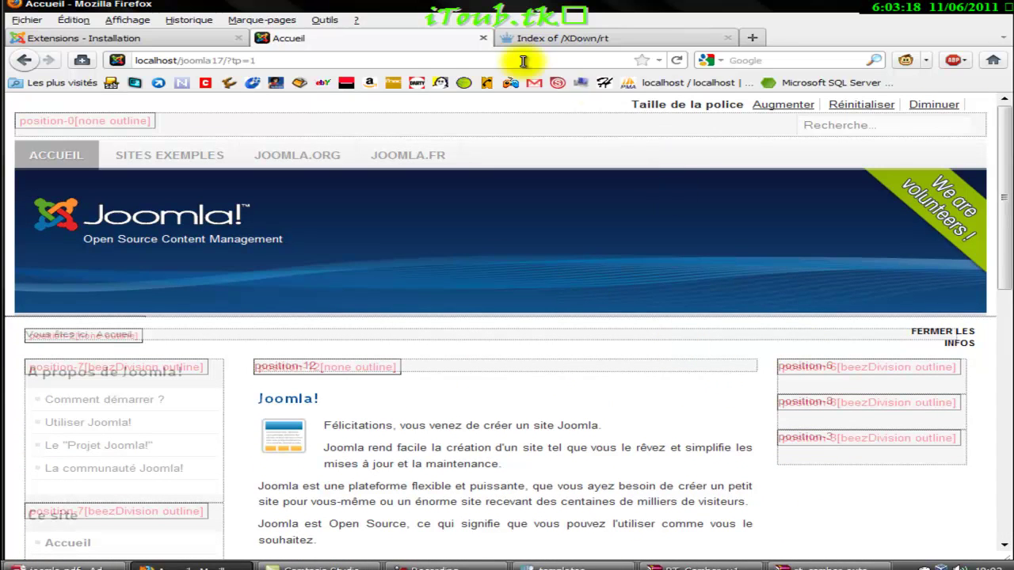
- Review the archive, folder and URL installation methods on the extension installation page, checking the Index of /XDown/rt download listing as a URL source
{"action": "left_click", "coordinate": [159, 36]}
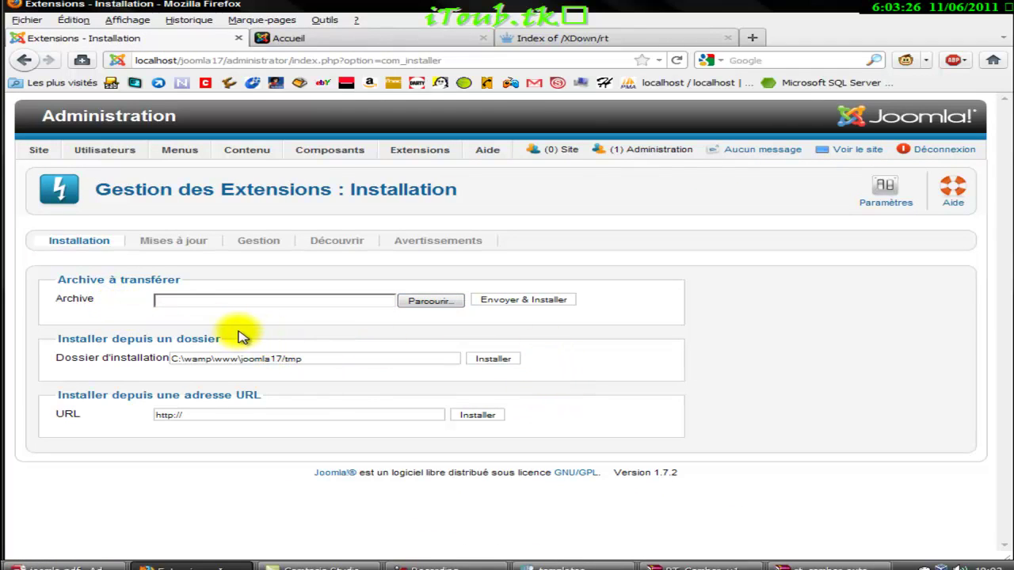
{"action": "double_click", "coordinate": [141, 281]}
{"action": "left_click", "coordinate": [140, 281]}
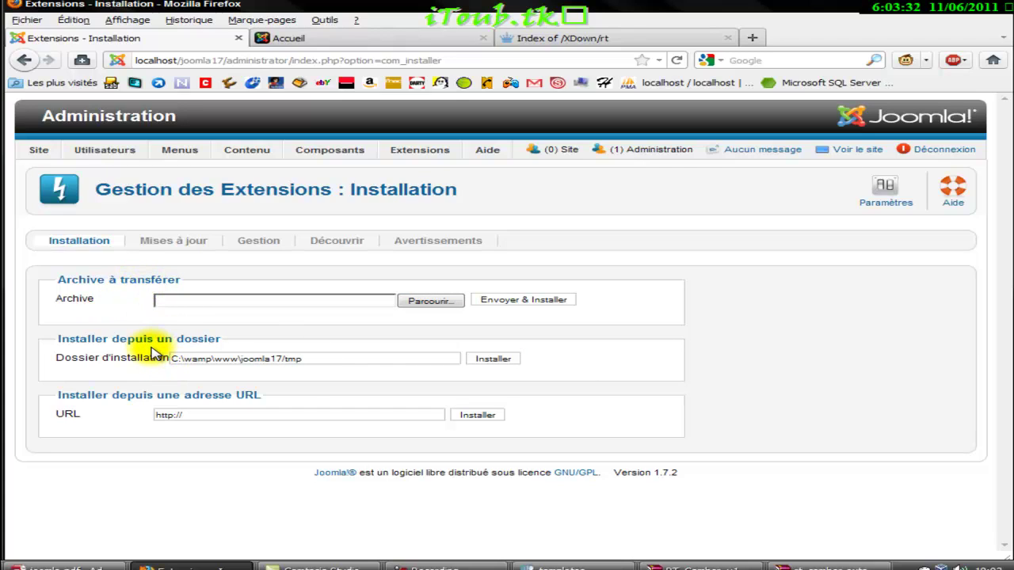
{"action": "left_click", "coordinate": [324, 358]}
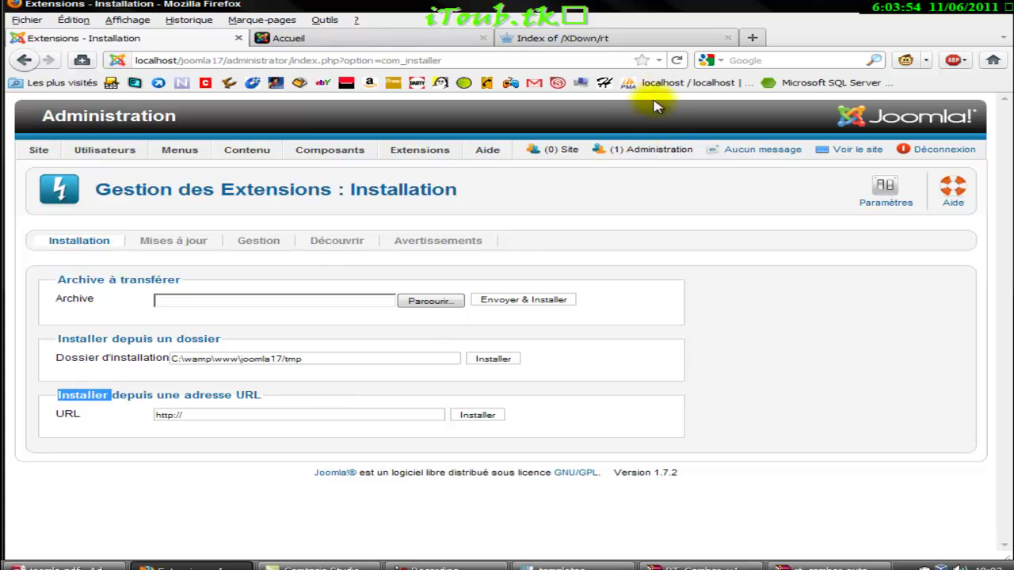
{"action": "left_click", "coordinate": [564, 37]}
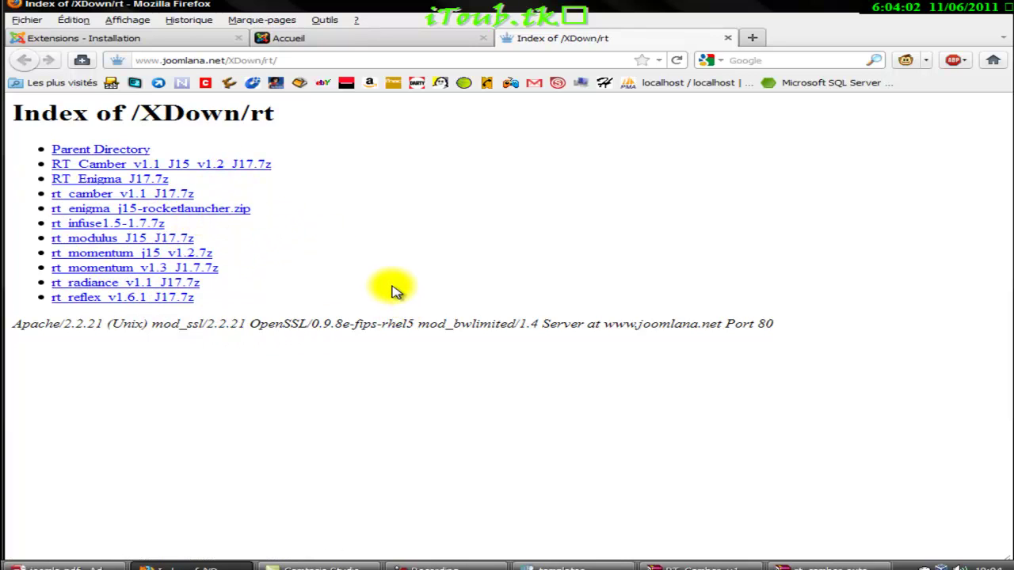
{"action": "left_click", "coordinate": [180, 44]}
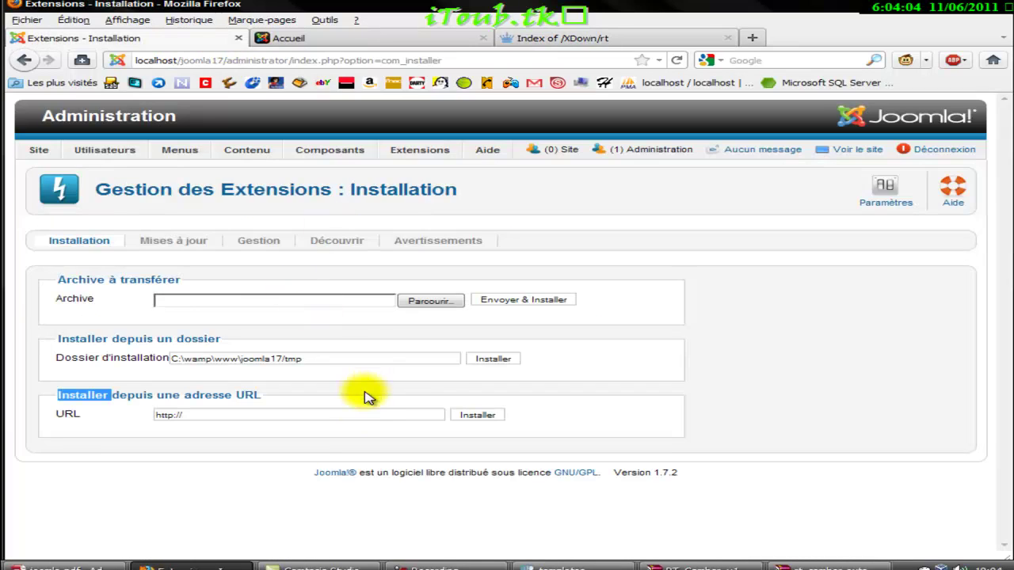
{"action": "triple_click", "coordinate": [121, 394]}
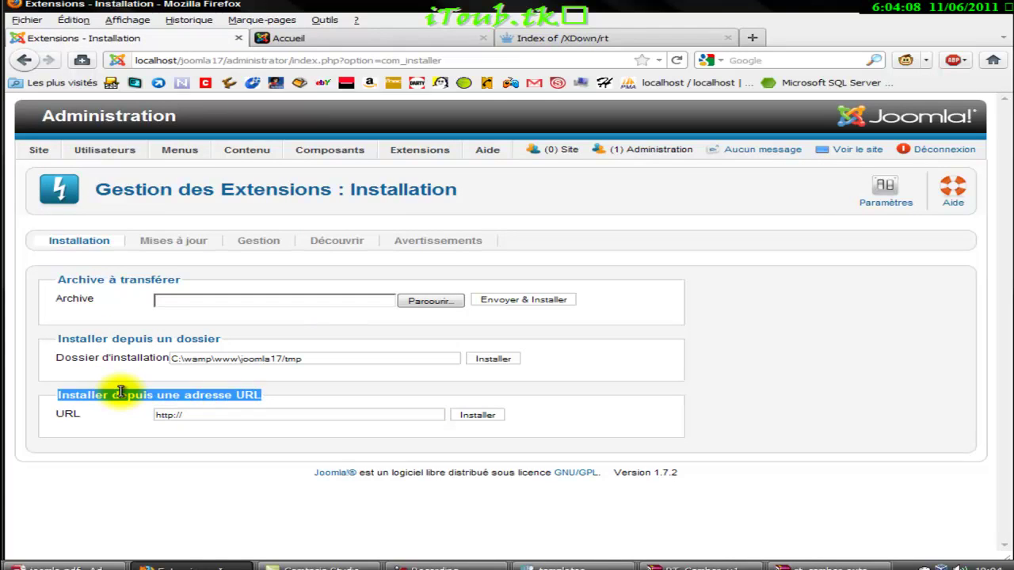
{"action": "triple_click", "coordinate": [162, 339]}
{"action": "left_click", "coordinate": [189, 317]}
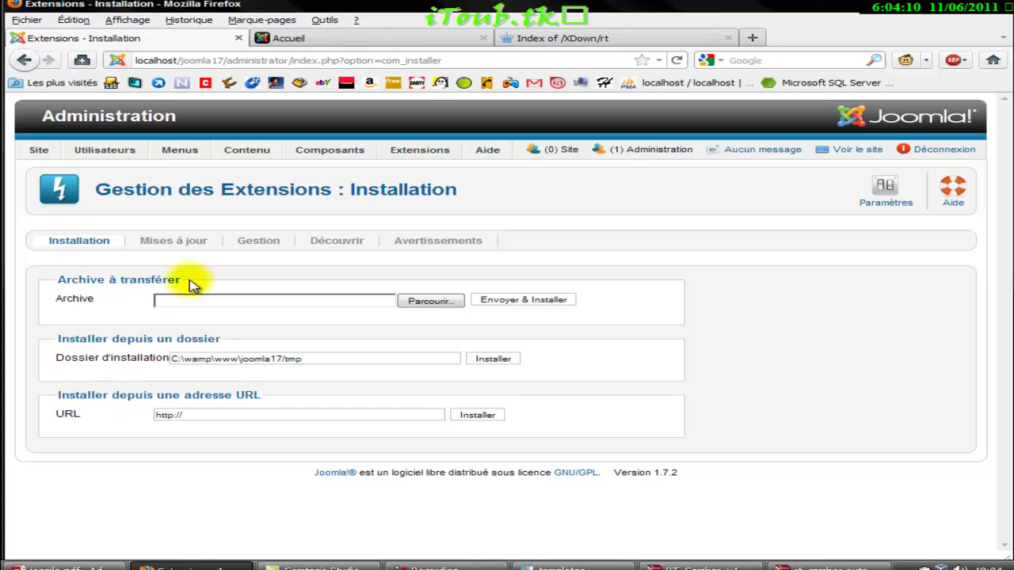
- Choose rt_camber_j17.zip from the desktop's templates folder as the archive to transfer, and upload and install it
{"action": "left_click", "coordinate": [425, 301]}
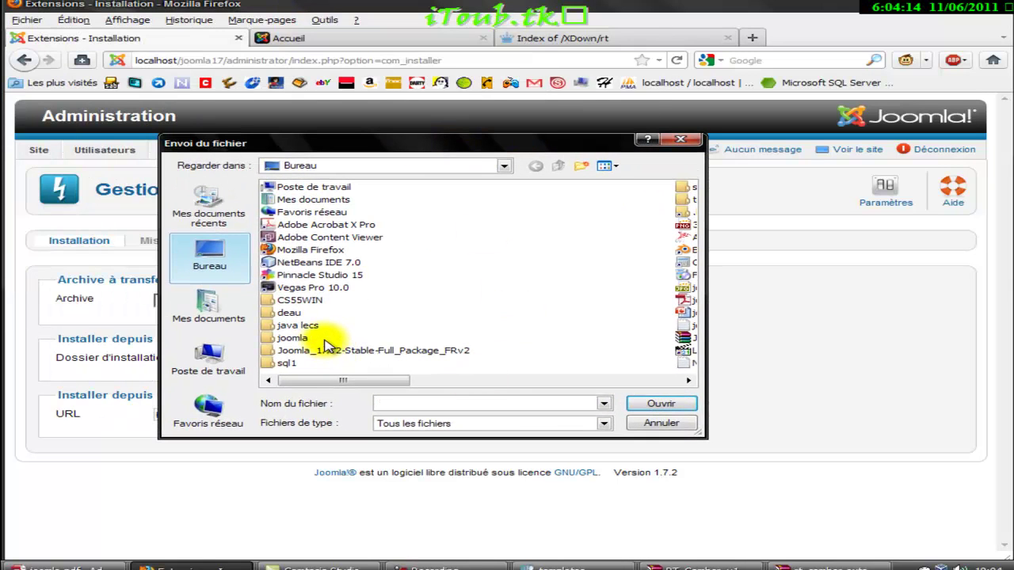
{"action": "left_click", "coordinate": [337, 328]}
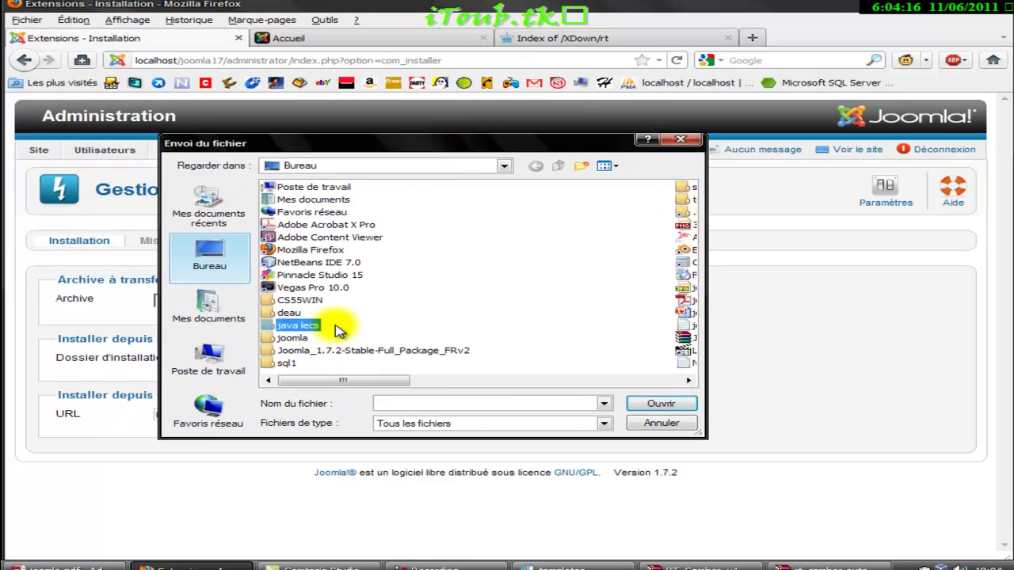
{"action": "scroll", "coordinate": [337, 328], "scroll_direction": "down", "scroll_amount": 3}
{"action": "double_click", "coordinate": [294, 198]}
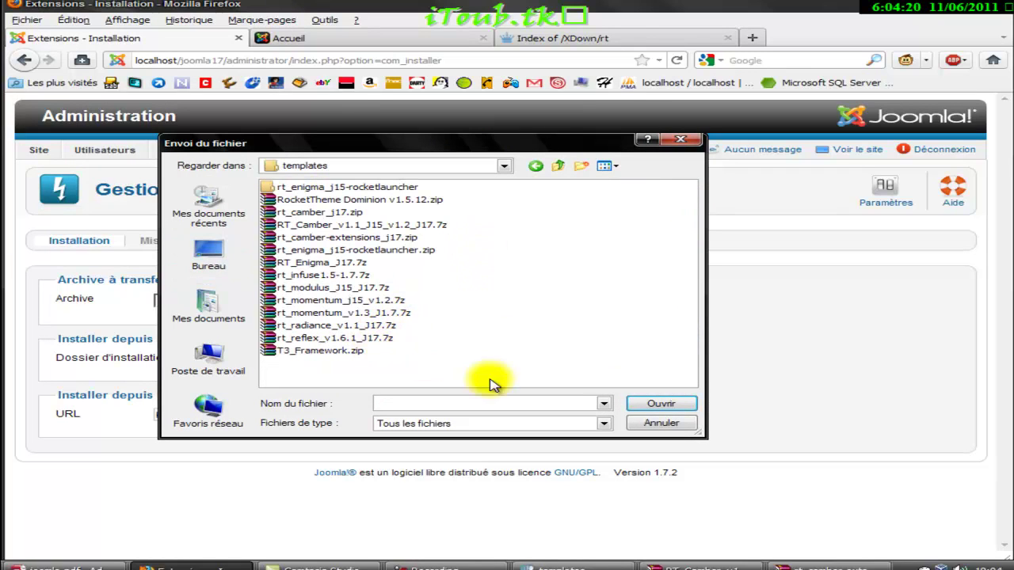
{"action": "left_click", "coordinate": [564, 567]}
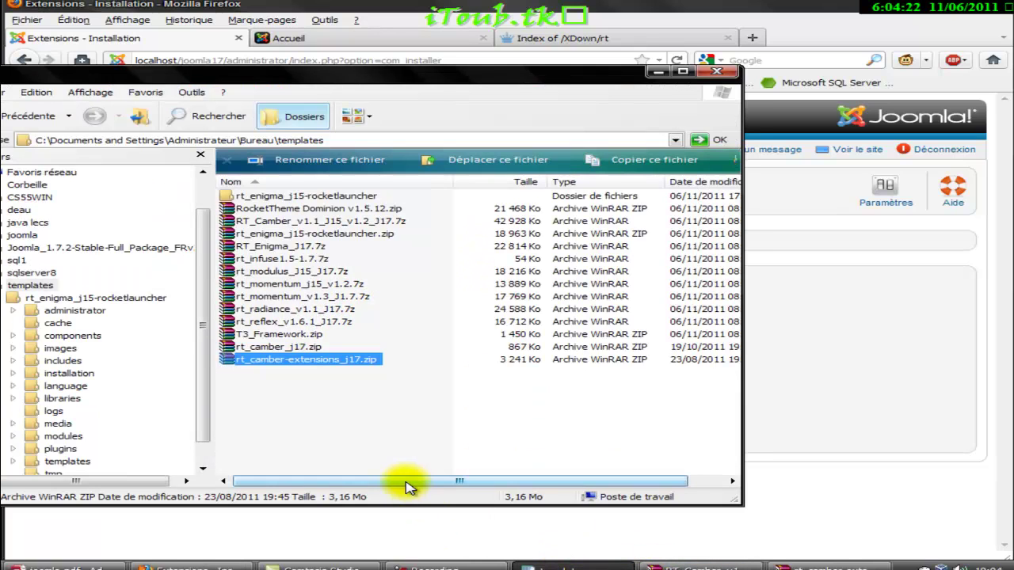
{"action": "left_click", "coordinate": [546, 565]}
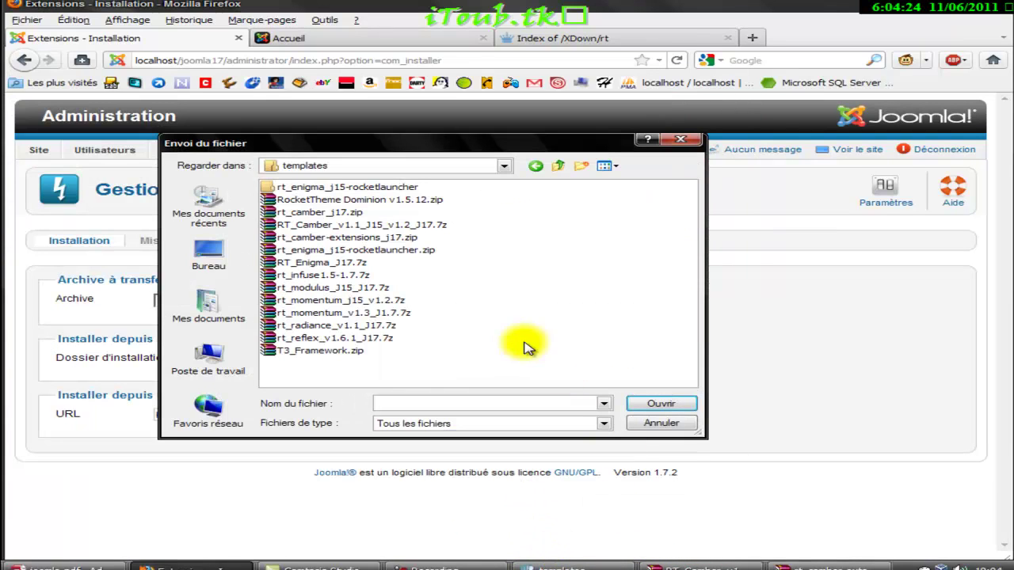
{"action": "left_click", "coordinate": [325, 213]}
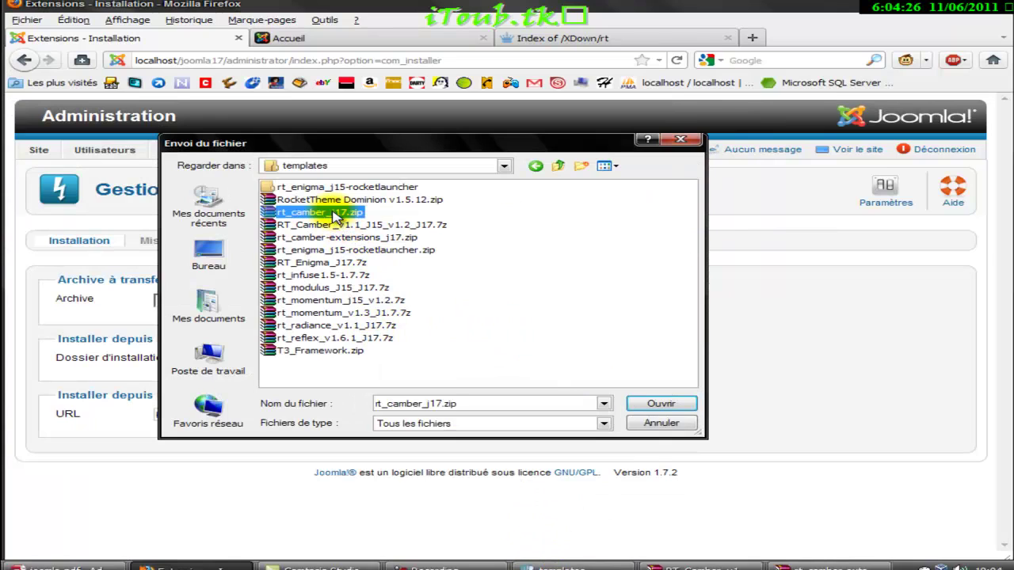
{"action": "left_click", "coordinate": [657, 405]}
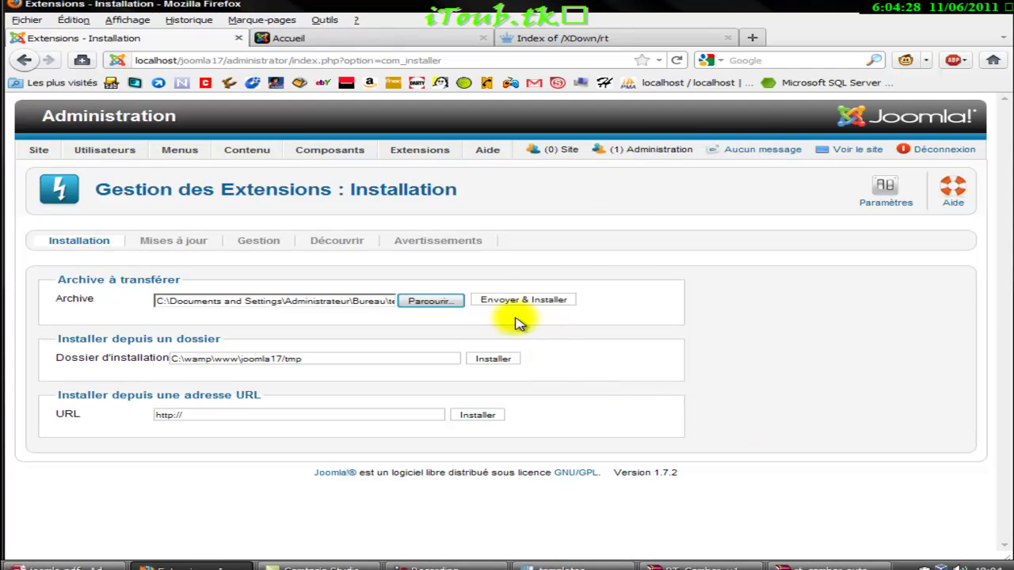
{"action": "left_click", "coordinate": [542, 301]}
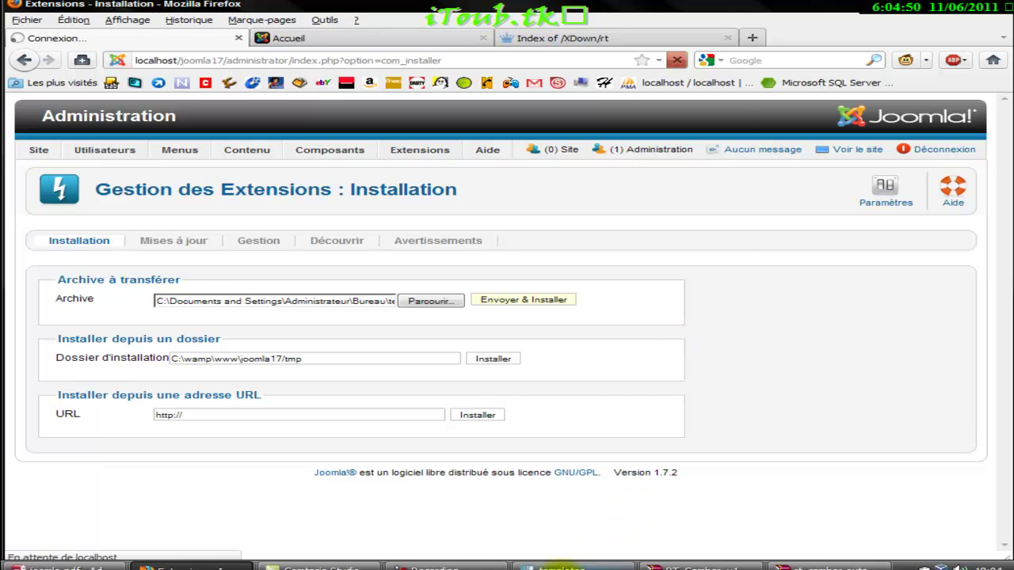
- Switch to the templates folder, open rt_camber_j17.zip in WinRAR and enter its rt_camber_j17 folder
{"action": "left_click", "coordinate": [562, 567]}
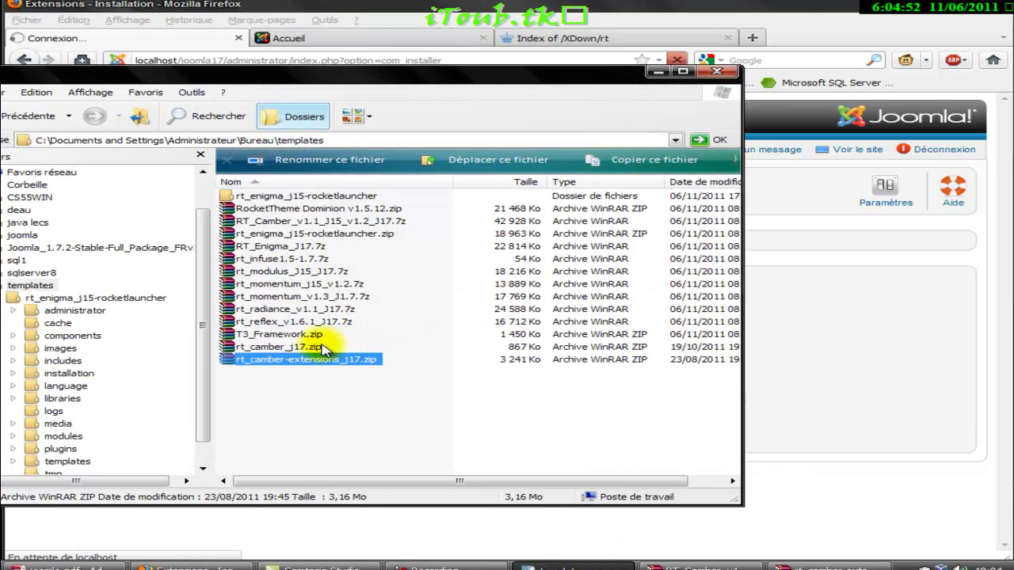
{"action": "left_click", "coordinate": [327, 347]}
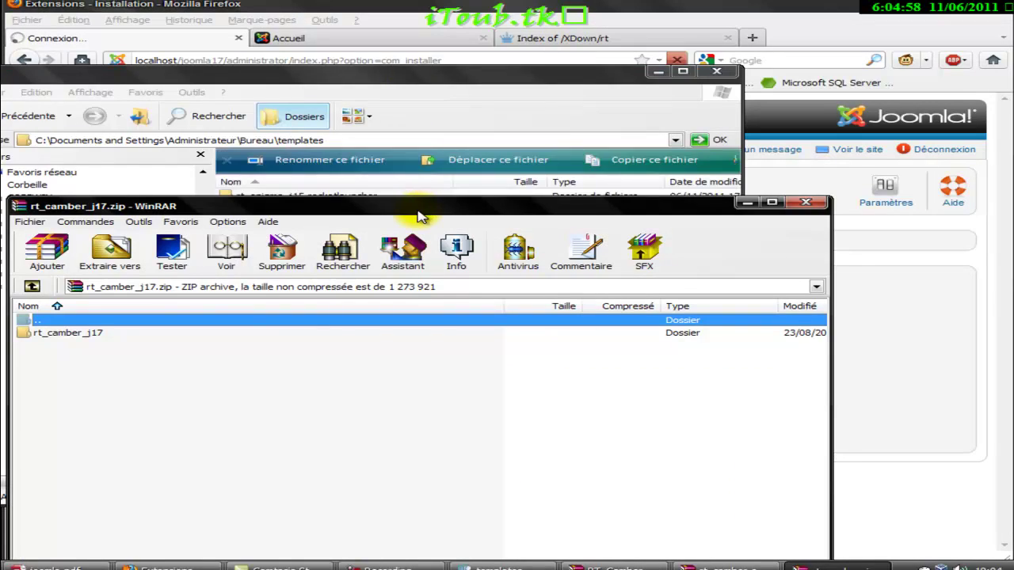
{"action": "double_click", "coordinate": [103, 259]}
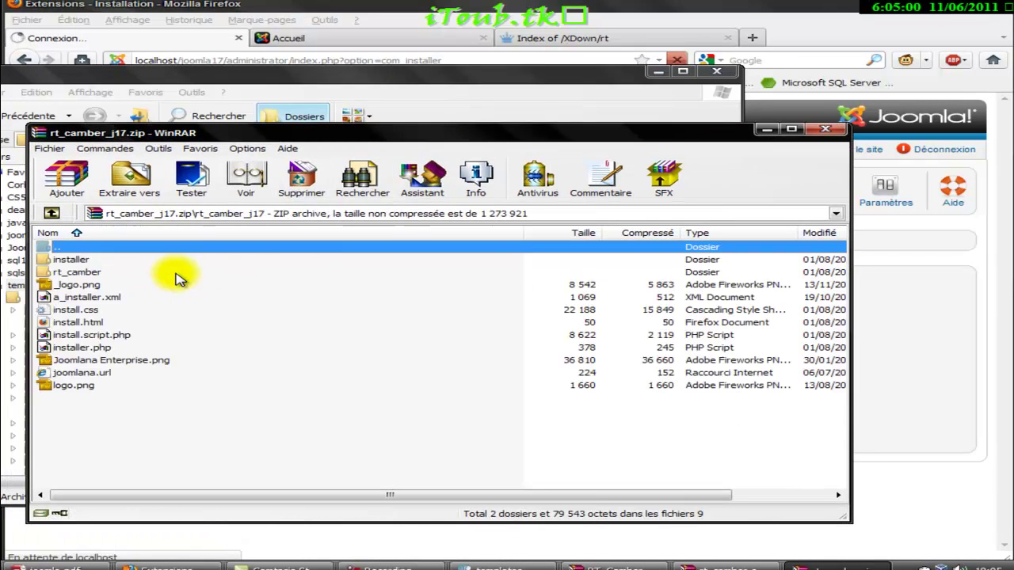
- Examine the install files in the rt_camber_j17 folder, including install.css, install.html, install.script.php and installer.php
{"action": "left_click", "coordinate": [131, 311]}
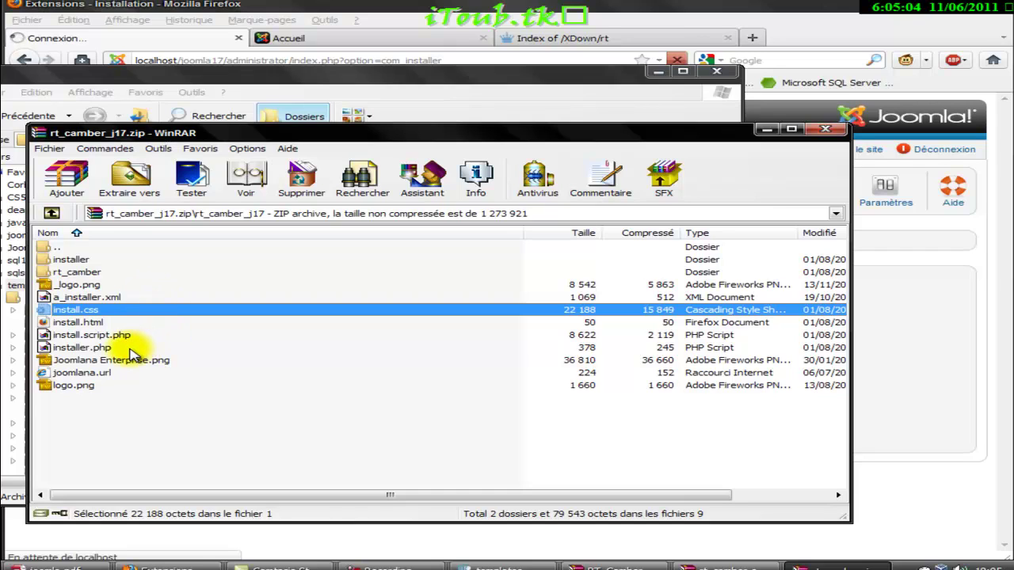
{"action": "left_click", "coordinate": [130, 348]}
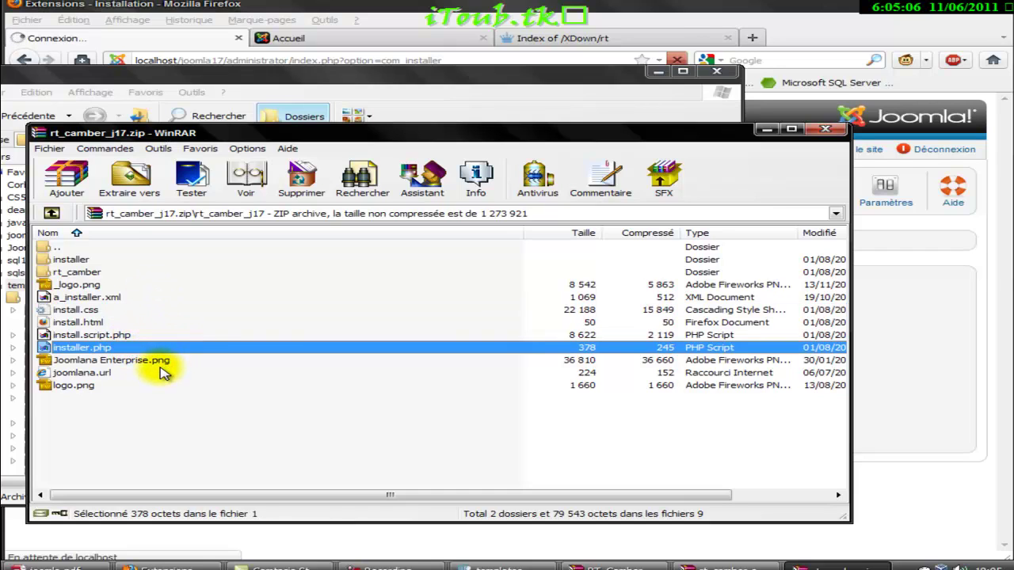
{"action": "left_click", "coordinate": [159, 371]}
{"action": "left_click", "coordinate": [137, 335]}
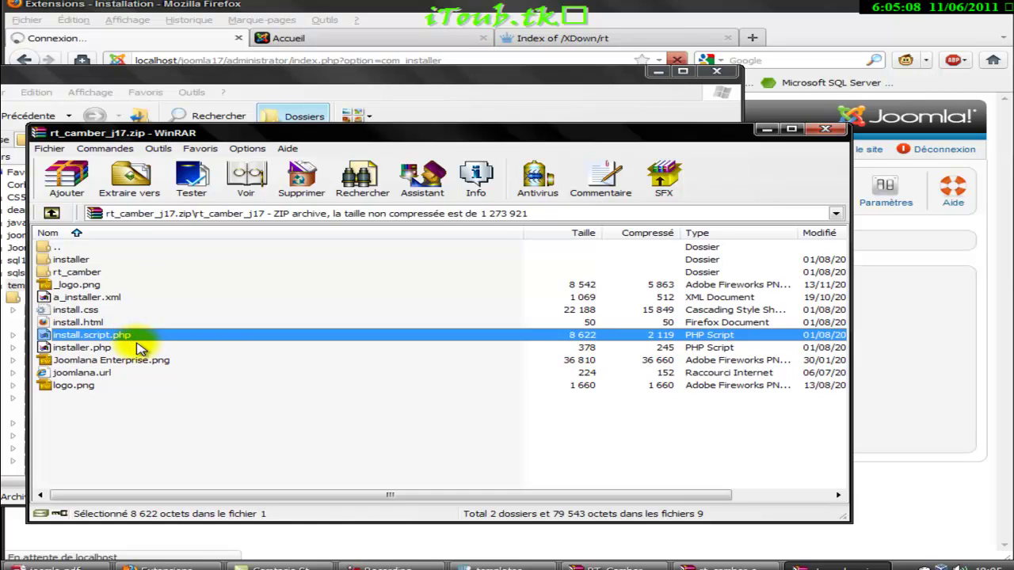
{"action": "left_click", "coordinate": [141, 348]}
{"action": "left_click", "coordinate": [136, 321]}
{"action": "left_click", "coordinate": [129, 310]}
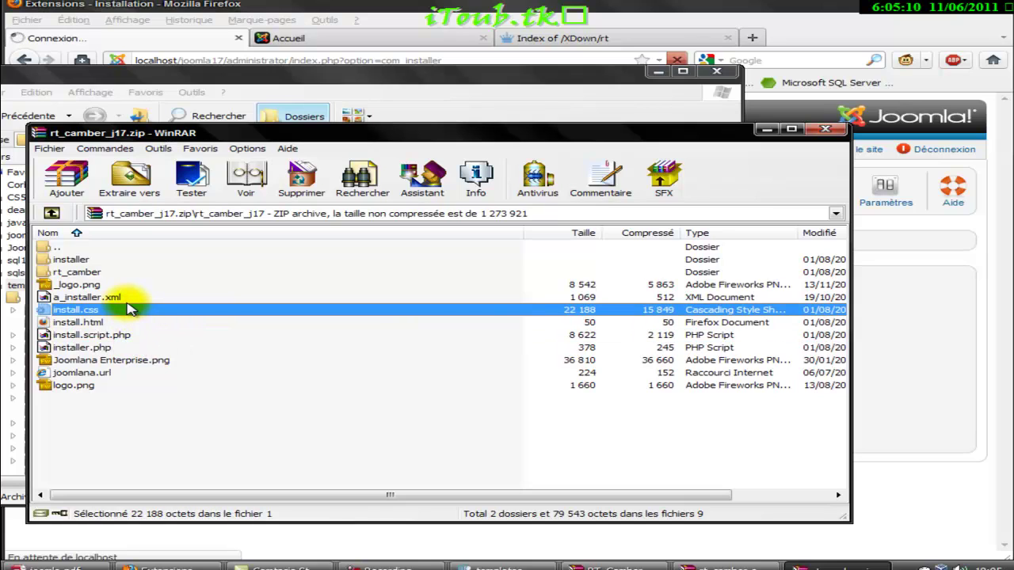
- Examine the remaining rt_camber_j17 files, browse the contents of its rt_camber subfolder, and close the archive
{"action": "left_click", "coordinate": [130, 298]}
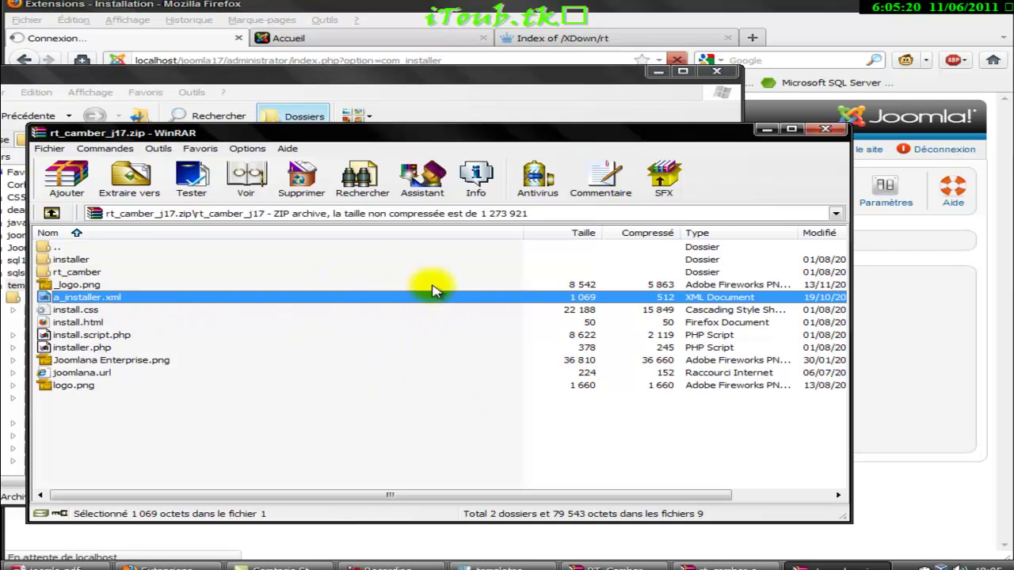
{"action": "left_click", "coordinate": [158, 363]}
{"action": "left_click", "coordinate": [126, 385]}
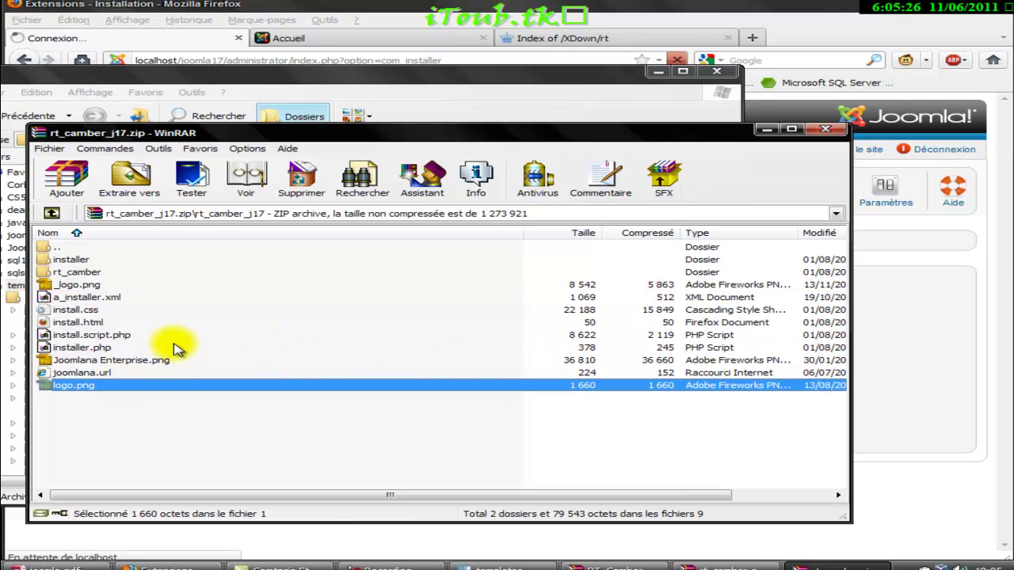
{"action": "double_click", "coordinate": [118, 269]}
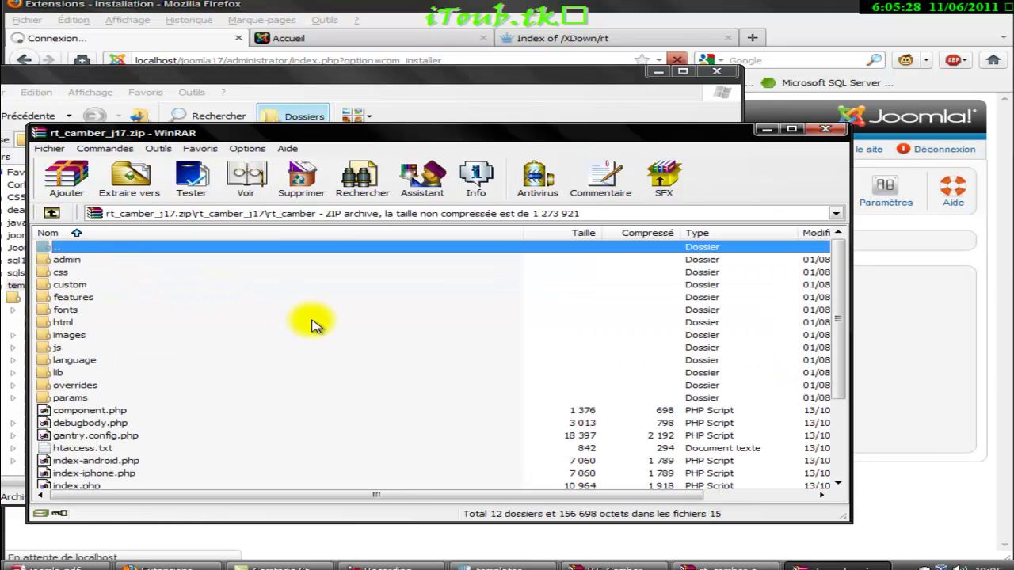
{"action": "scroll", "coordinate": [334, 334], "scroll_direction": "down", "scroll_amount": 2}
{"action": "scroll", "coordinate": [334, 334], "scroll_direction": "down", "scroll_amount": 1}
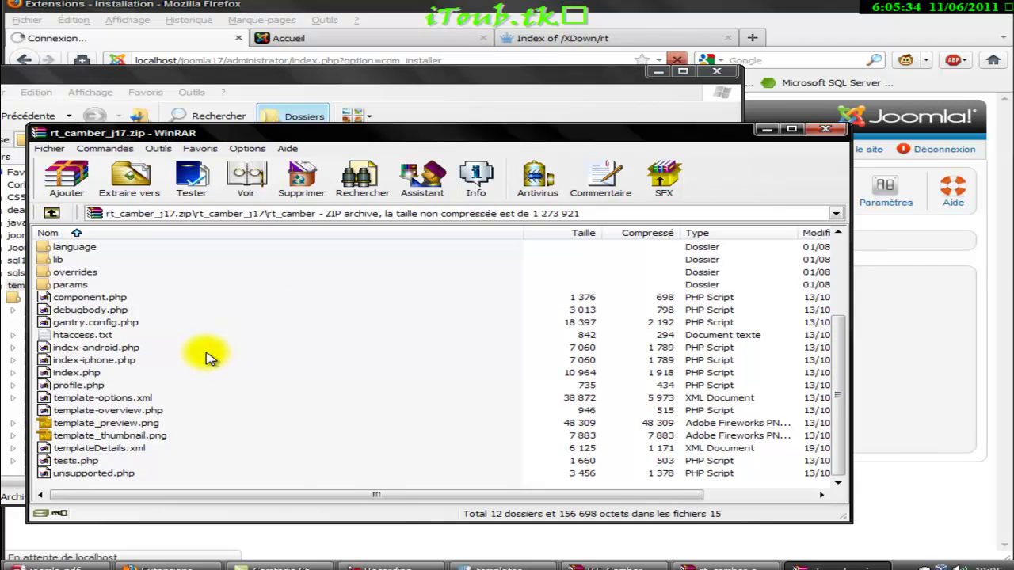
{"action": "scroll", "coordinate": [207, 358], "scroll_direction": "up", "scroll_amount": 1}
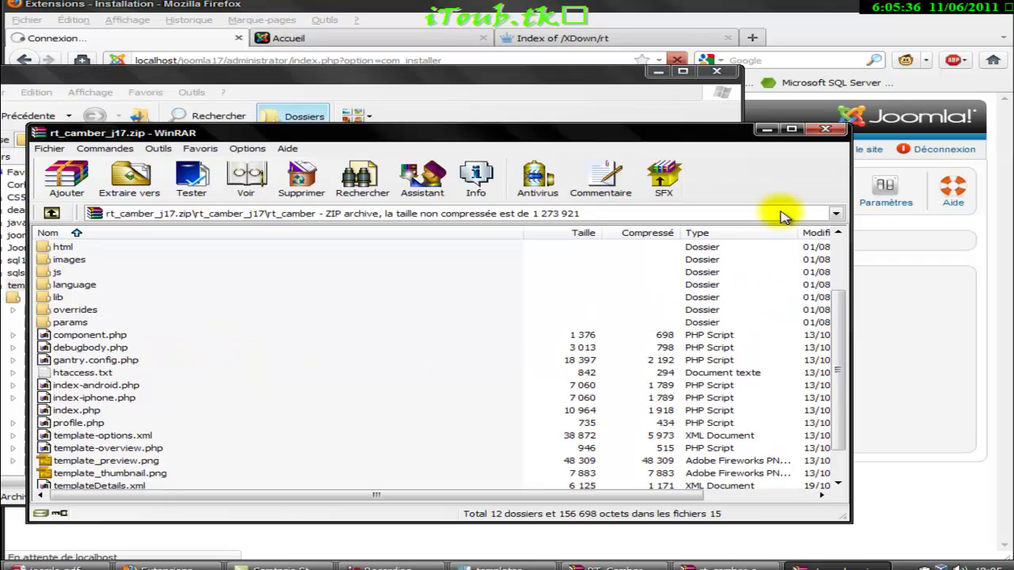
{"action": "left_click", "coordinate": [792, 128]}
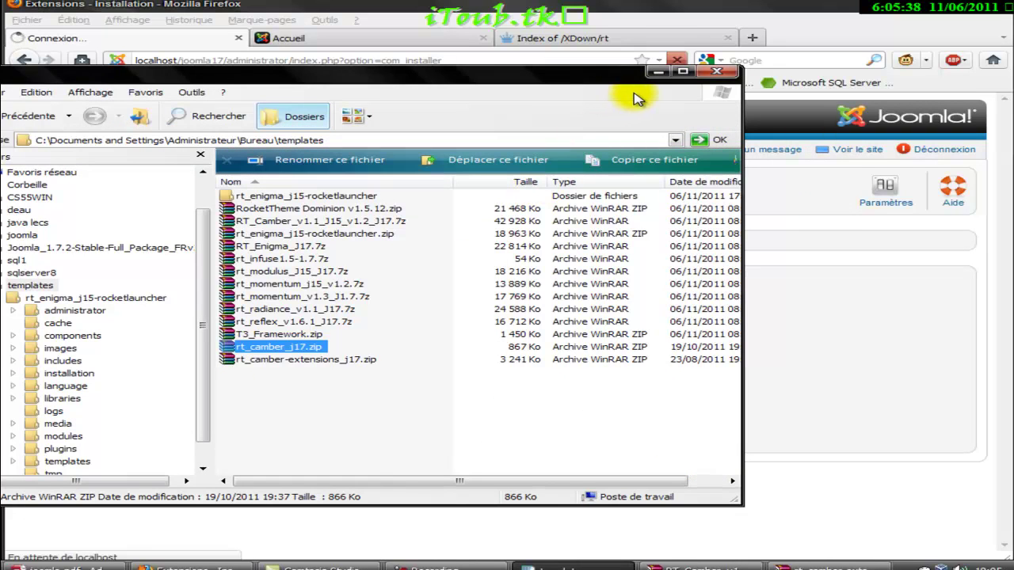
- Check the extension installation page in Firefox, minimise the browser, and close the RT_Camber_v1.1_J15_v1.2_J17.7z archive window
{"action": "left_click", "coordinate": [238, 34]}
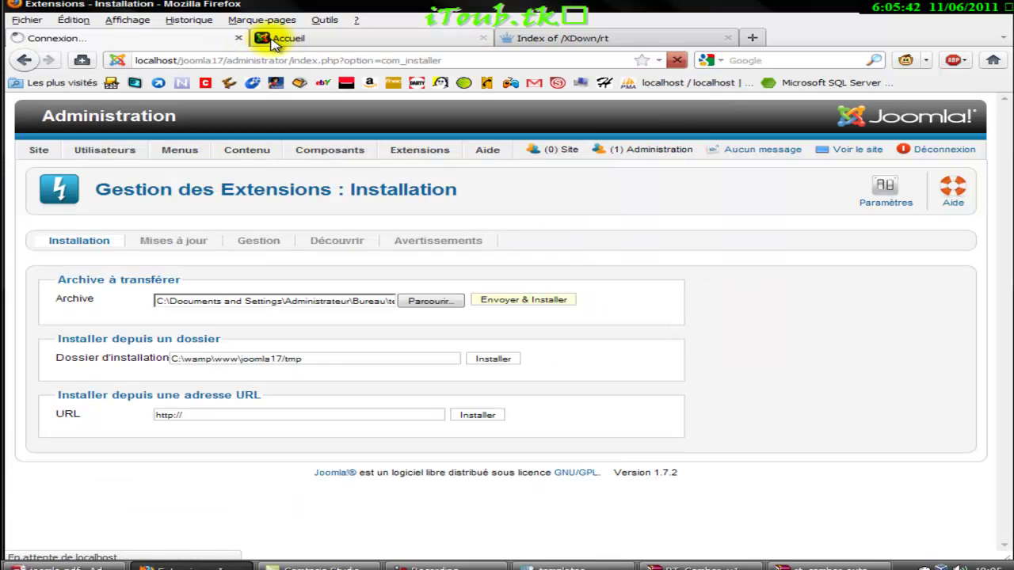
{"action": "mouse_move", "coordinate": [343, 11]}
{"action": "left_mouse_down"}
{"action": "mouse_move", "coordinate": [350, 1]}
{"action": "mouse_move", "coordinate": [345, 11]}
{"action": "left_mouse_up"}
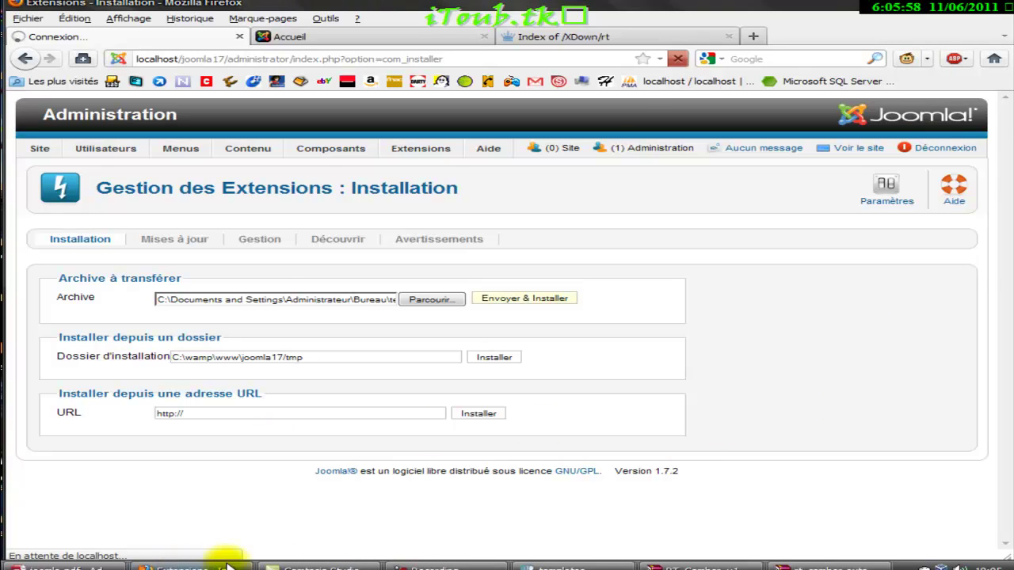
{"action": "left_click", "coordinate": [193, 564]}
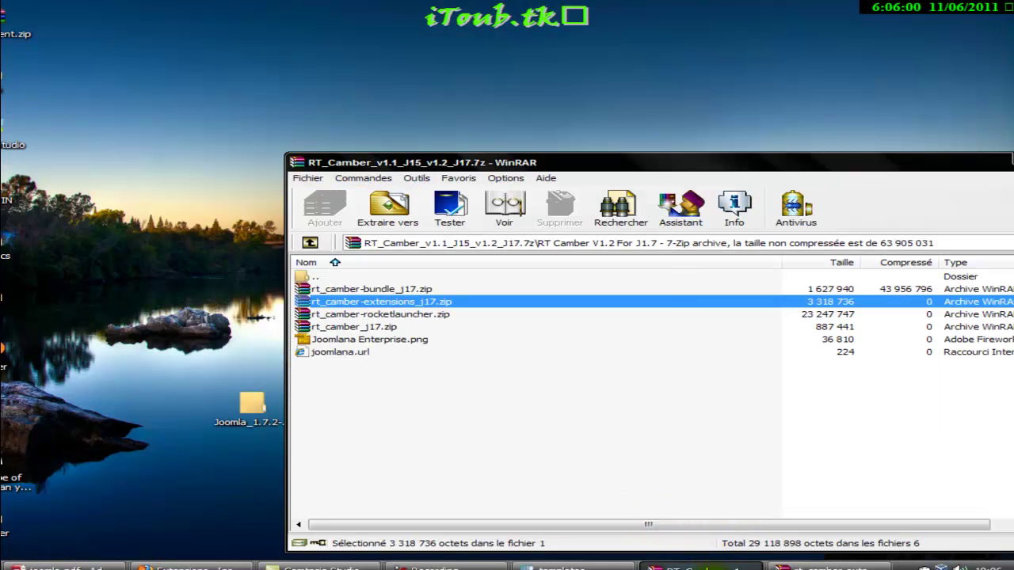
{"action": "left_click_drag", "start_coordinate": [860, 164], "coordinate": [634, 122]}
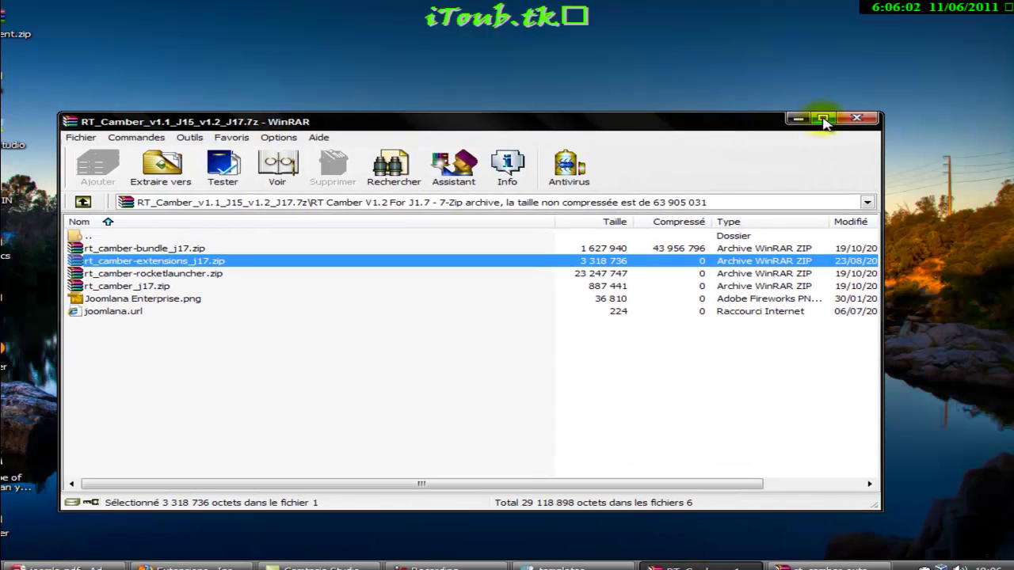
{"action": "left_click", "coordinate": [857, 120]}
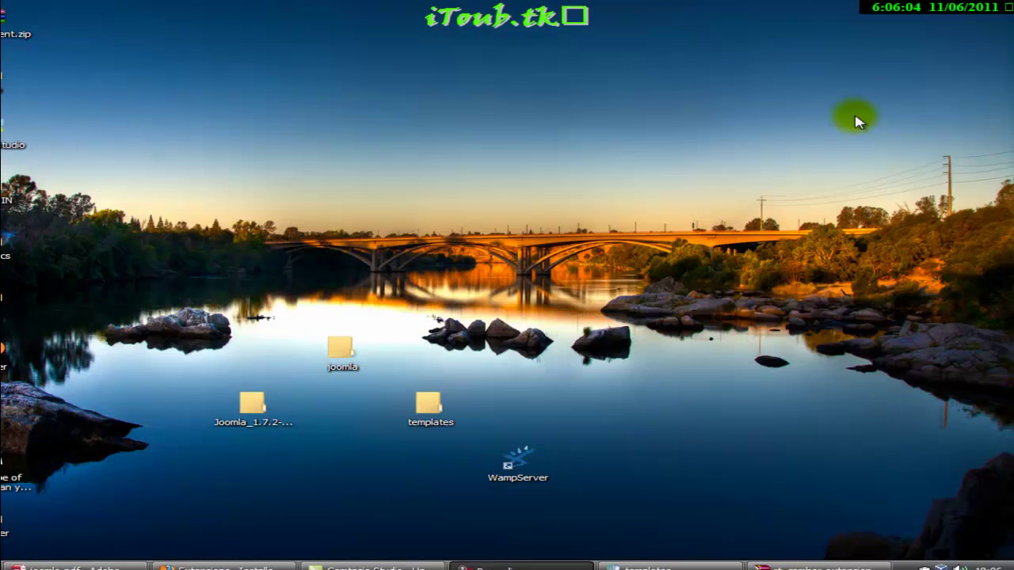
- Open WampServer's www directory and move its folder window into full view on the desktop
{"action": "right_click", "coordinate": [921, 564]}
{"action": "left_click", "coordinate": [658, 442]}
{"action": "left_click", "coordinate": [924, 565]}
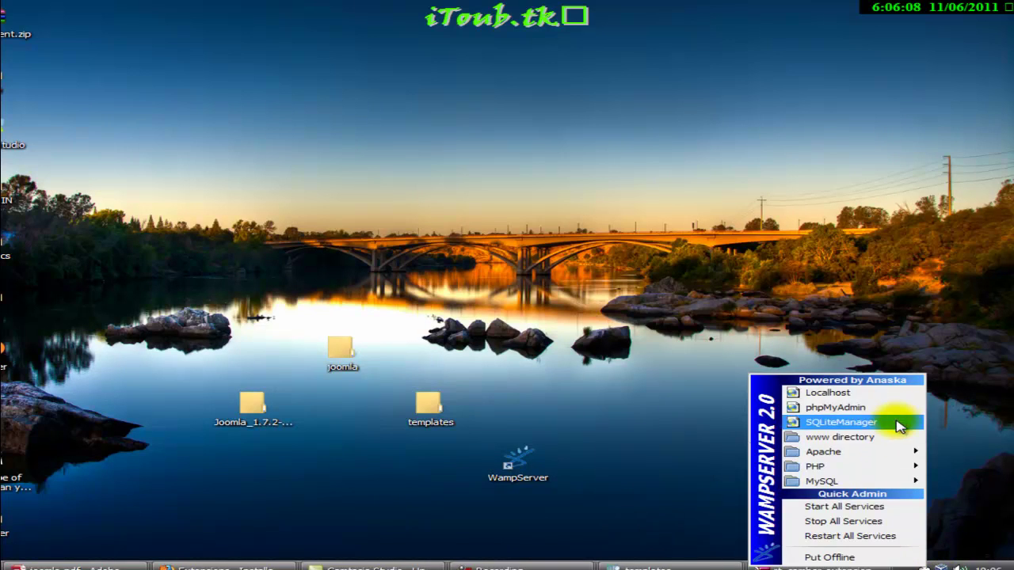
{"action": "left_click", "coordinate": [569, 365]}
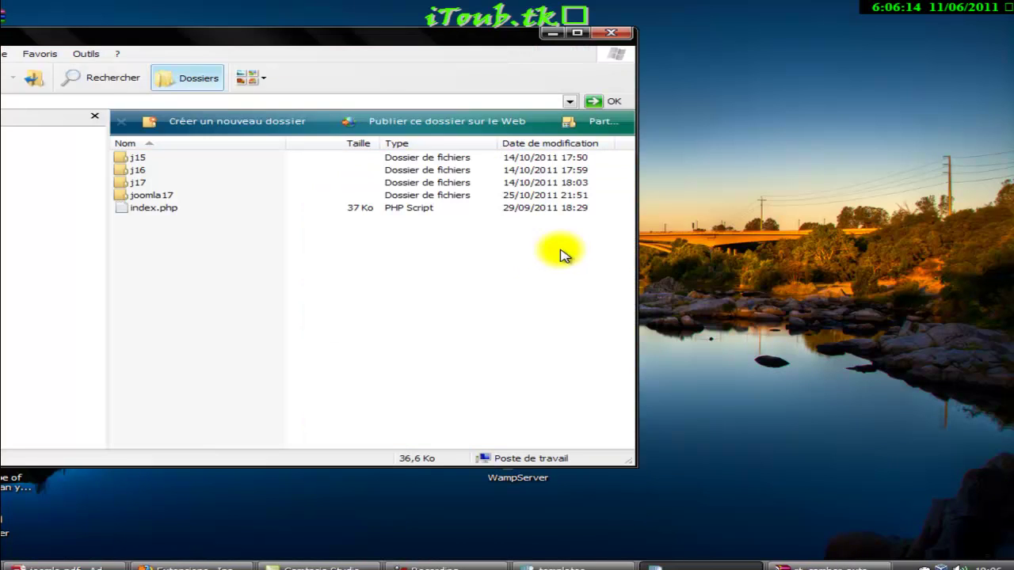
{"action": "left_click_drag", "start_coordinate": [336, 36], "coordinate": [647, 58]}
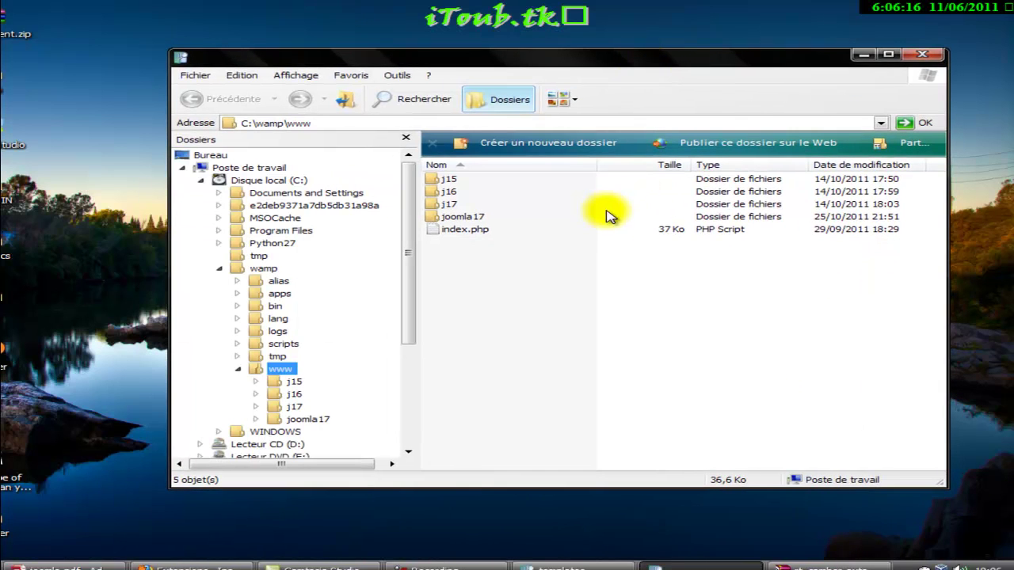
- Go into the templates folder of joomla17 and locate the rt_camber folder there
{"action": "left_click", "coordinate": [475, 217]}
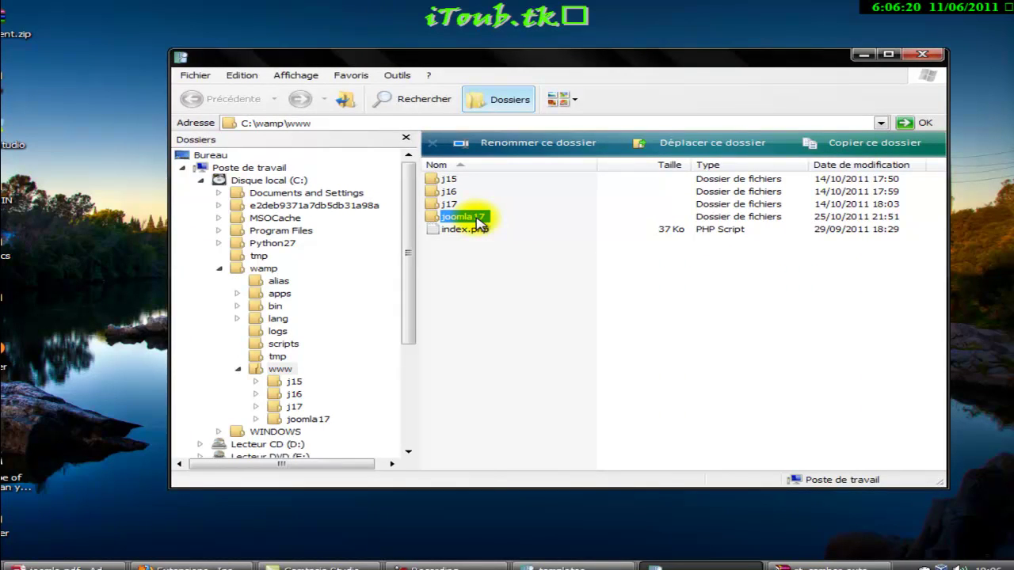
{"action": "double_click", "coordinate": [477, 220]}
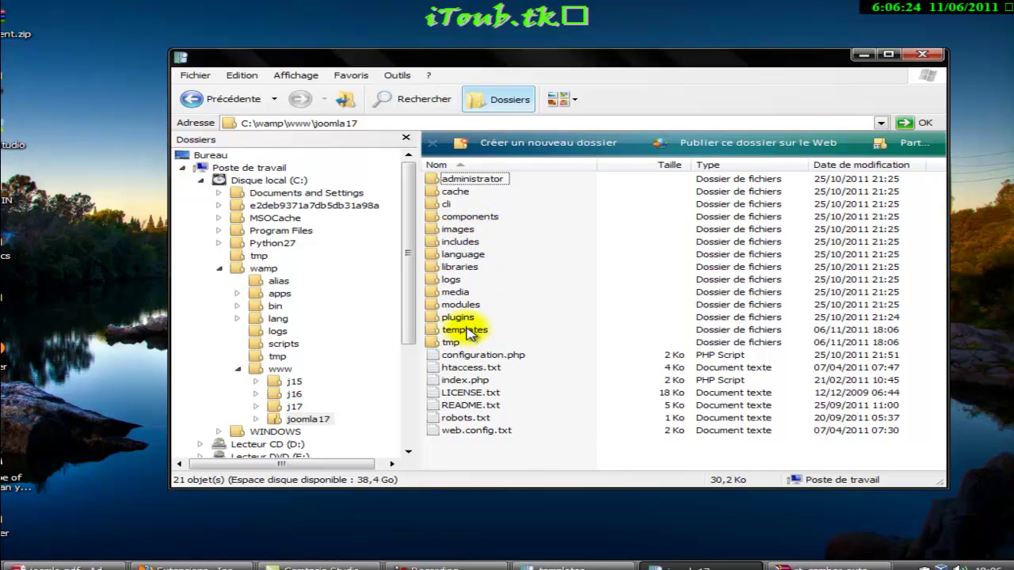
{"action": "left_click", "coordinate": [467, 331]}
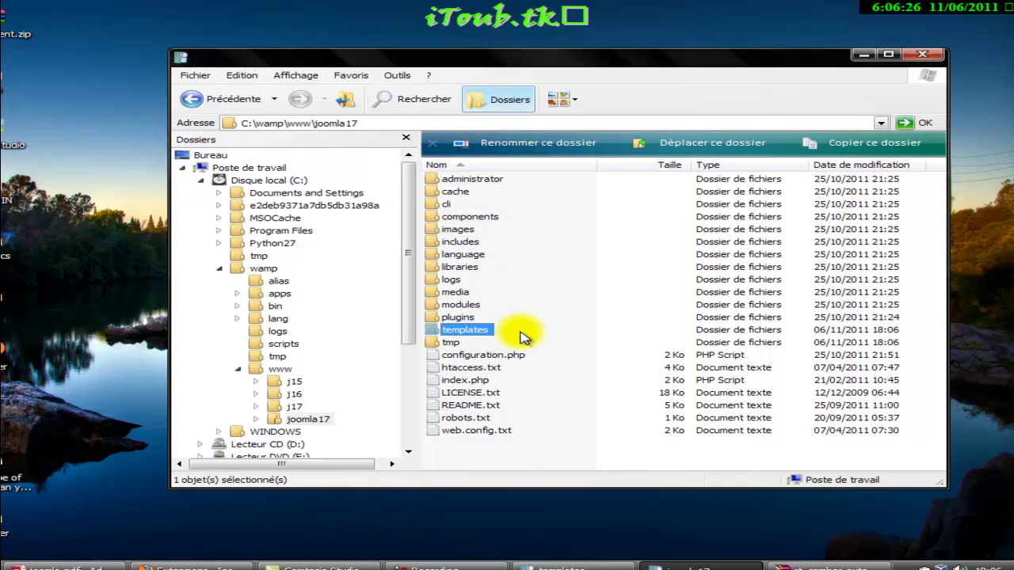
{"action": "key", "text": "Return"}
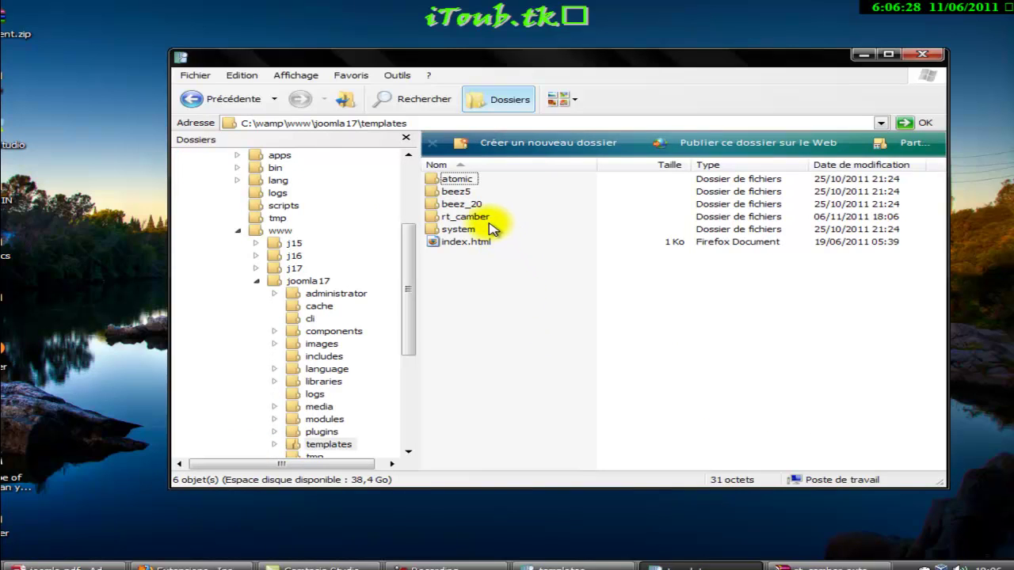
{"action": "left_click", "coordinate": [475, 216]}
- Switch back to Firefox and review the rt_camber installation messages on the extension installation page
{"action": "left_click", "coordinate": [224, 567]}
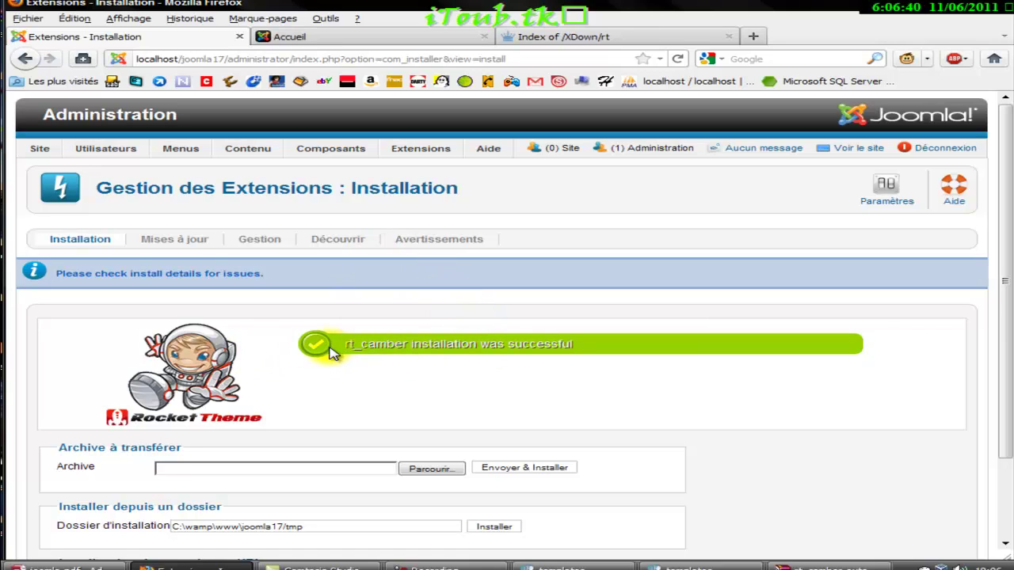
{"action": "triple_click", "coordinate": [452, 344]}
{"action": "left_click", "coordinate": [602, 291]}
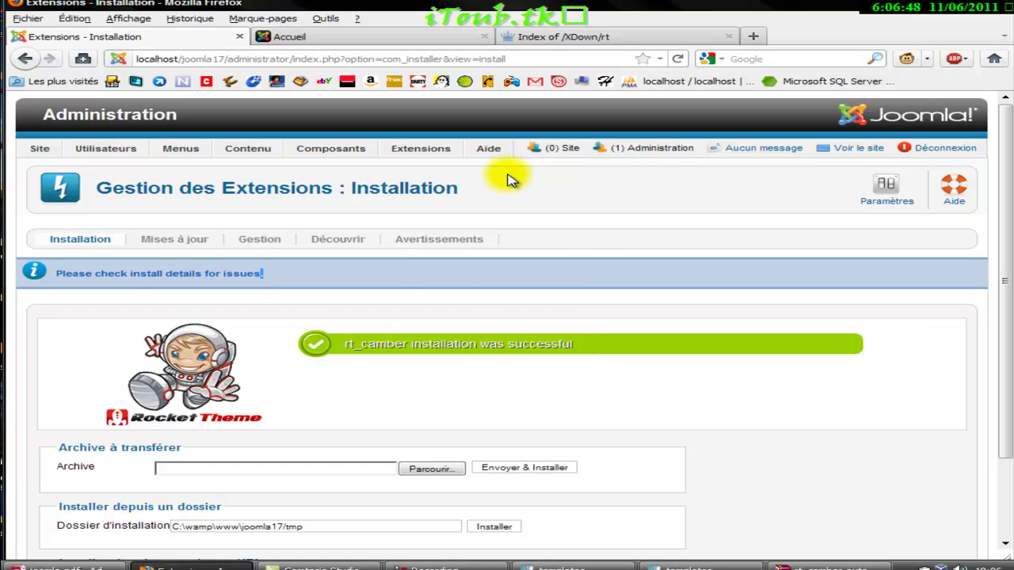
- Open the template manager's styles list and set rt_camber - Default as the default site style
{"action": "mouse_move", "coordinate": [423, 156]}
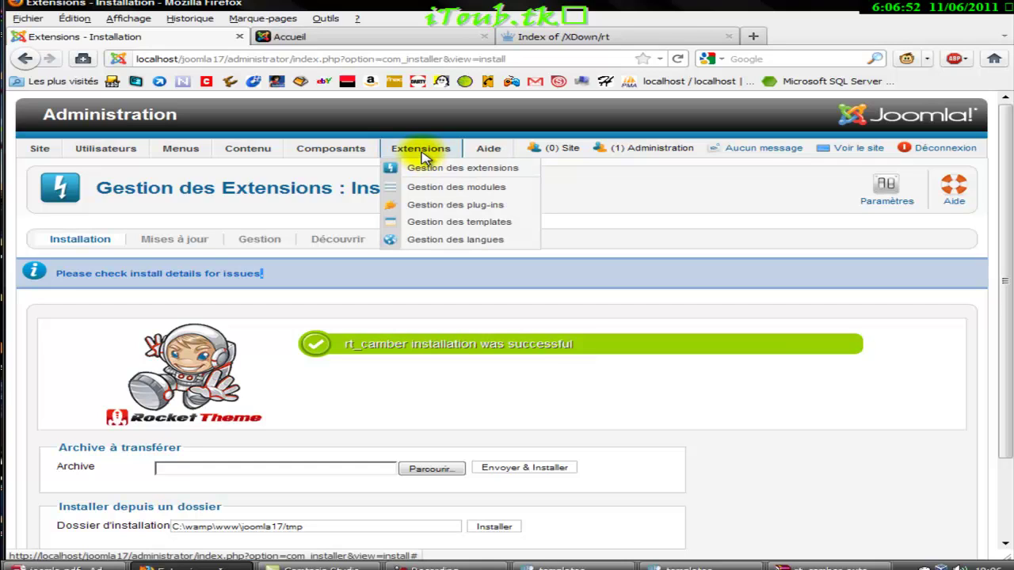
{"action": "left_click", "coordinate": [447, 222]}
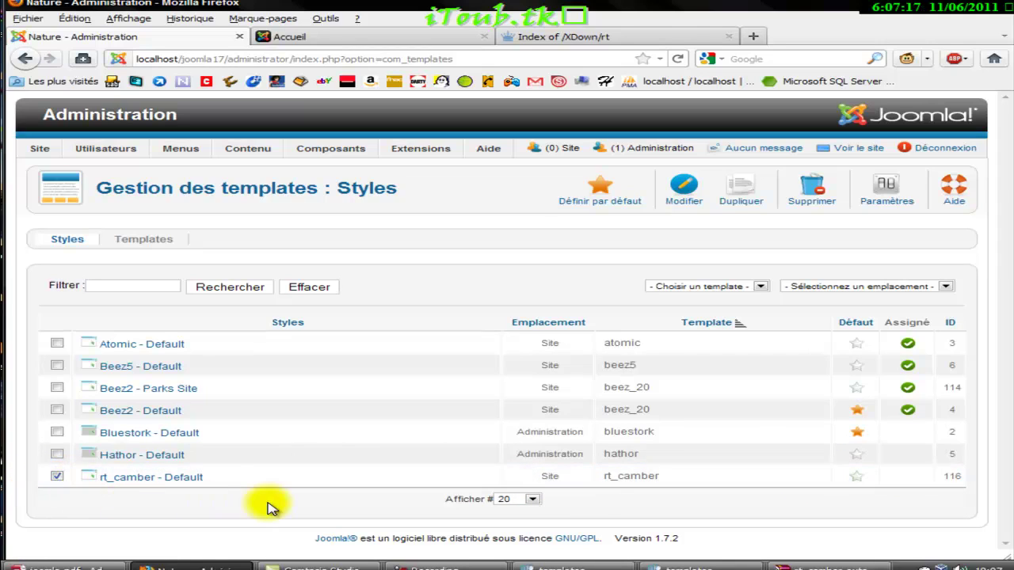
{"action": "left_click", "coordinate": [614, 207]}
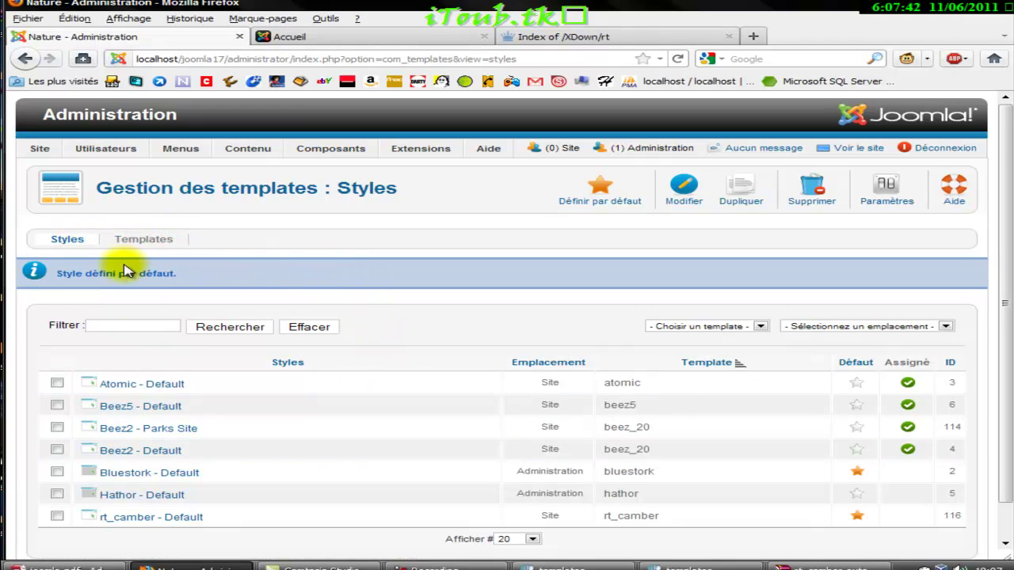
- Show the installed templates list and examine its entries from atomic down to rt_camber
{"action": "left_click", "coordinate": [180, 243]}
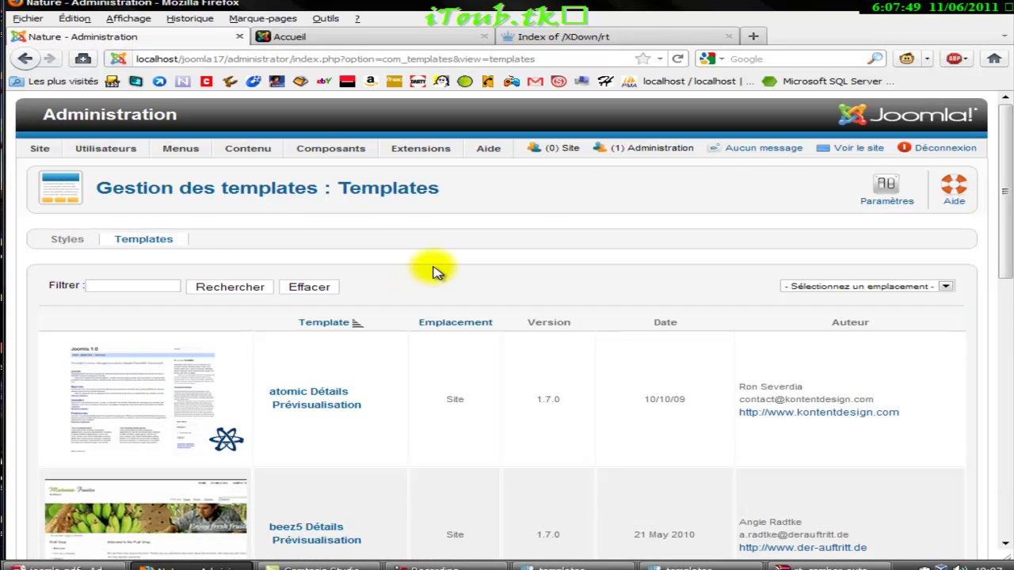
{"action": "scroll", "coordinate": [434, 273], "scroll_direction": "down", "scroll_amount": 4}
{"action": "scroll", "coordinate": [487, 236], "scroll_direction": "down", "scroll_amount": 6}
{"action": "scroll", "coordinate": [487, 235], "scroll_direction": "down", "scroll_amount": 3}
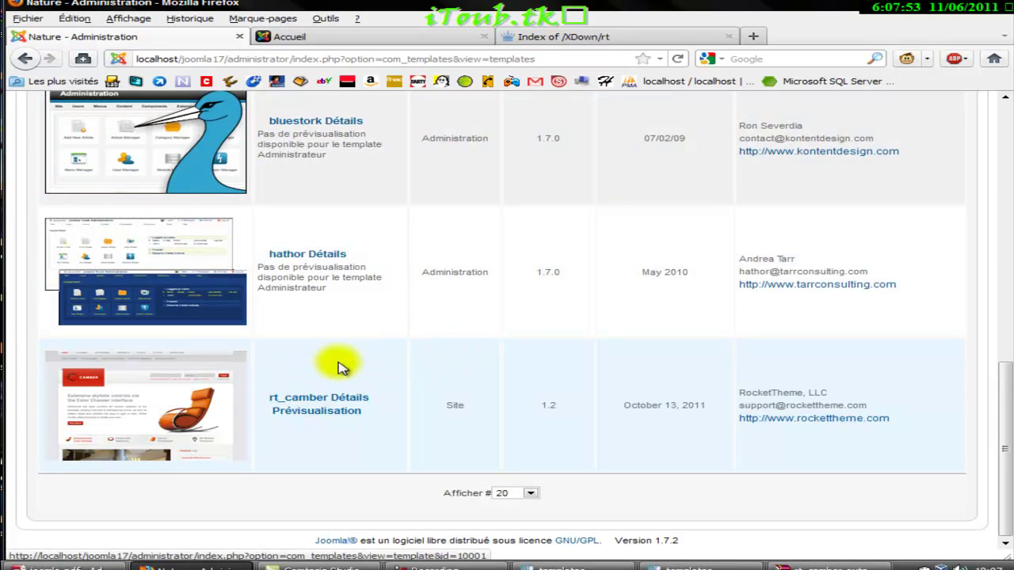
{"action": "scroll", "coordinate": [430, 322], "scroll_direction": "up", "scroll_amount": 10}
{"action": "scroll", "coordinate": [435, 324], "scroll_direction": "down", "scroll_amount": 5}
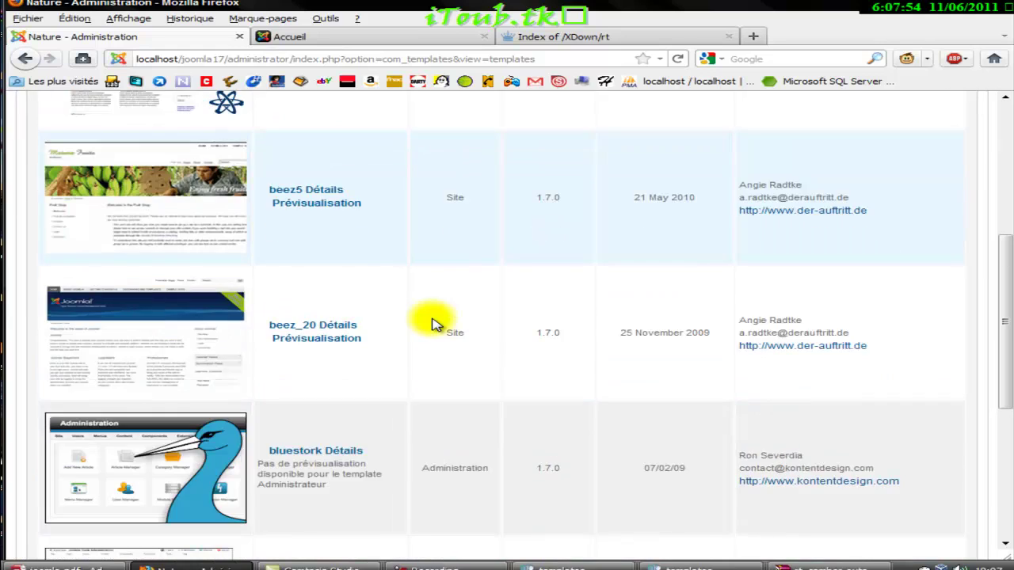
{"action": "scroll", "coordinate": [430, 322], "scroll_direction": "down", "scroll_amount": 4}
{"action": "scroll", "coordinate": [192, 385], "scroll_direction": "up", "scroll_amount": 3}
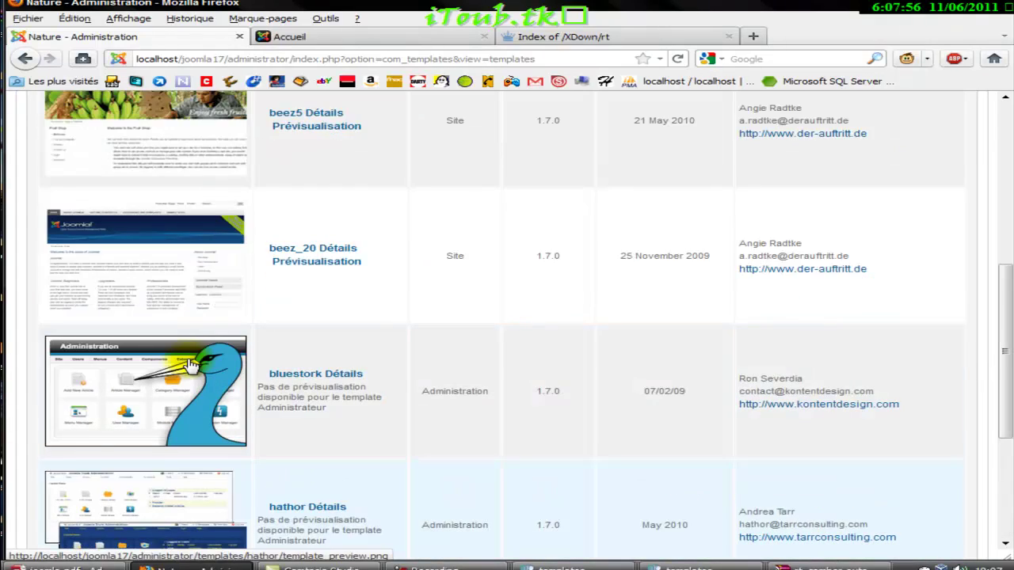
{"action": "scroll", "coordinate": [192, 361], "scroll_direction": "up", "scroll_amount": 5}
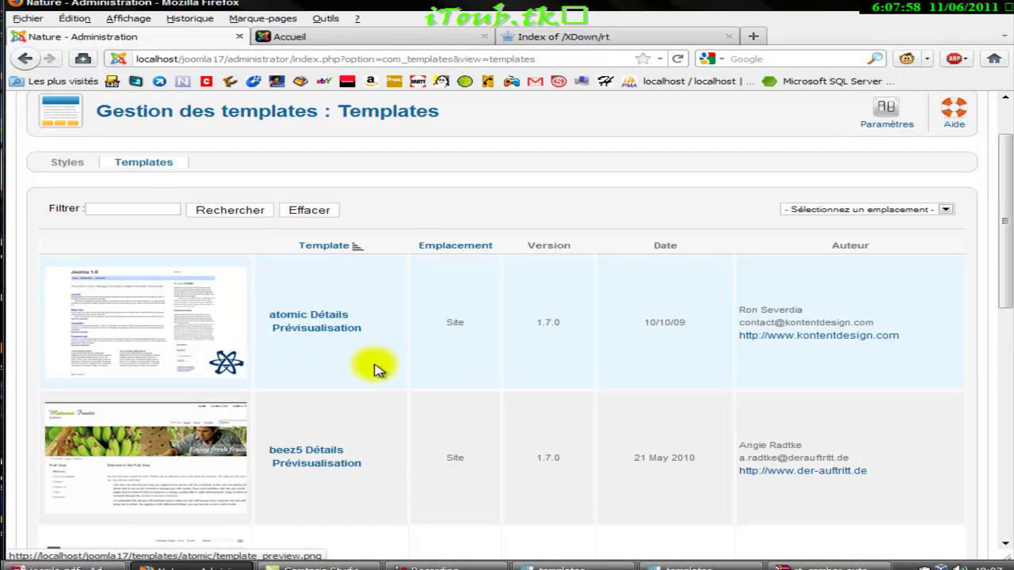
{"action": "scroll", "coordinate": [369, 365], "scroll_direction": "down", "scroll_amount": 5}
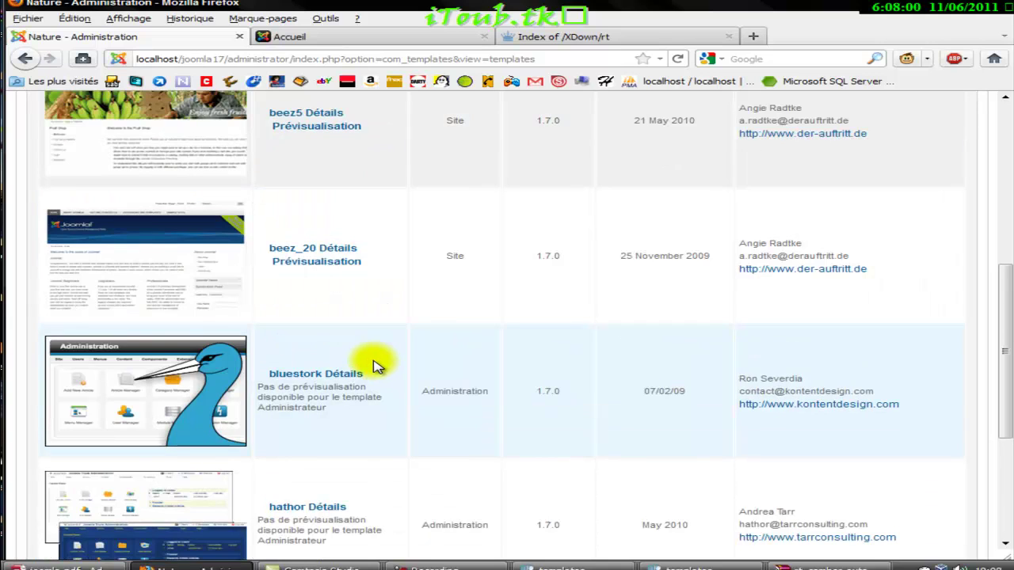
{"action": "scroll", "coordinate": [356, 258], "scroll_direction": "down", "scroll_amount": 4}
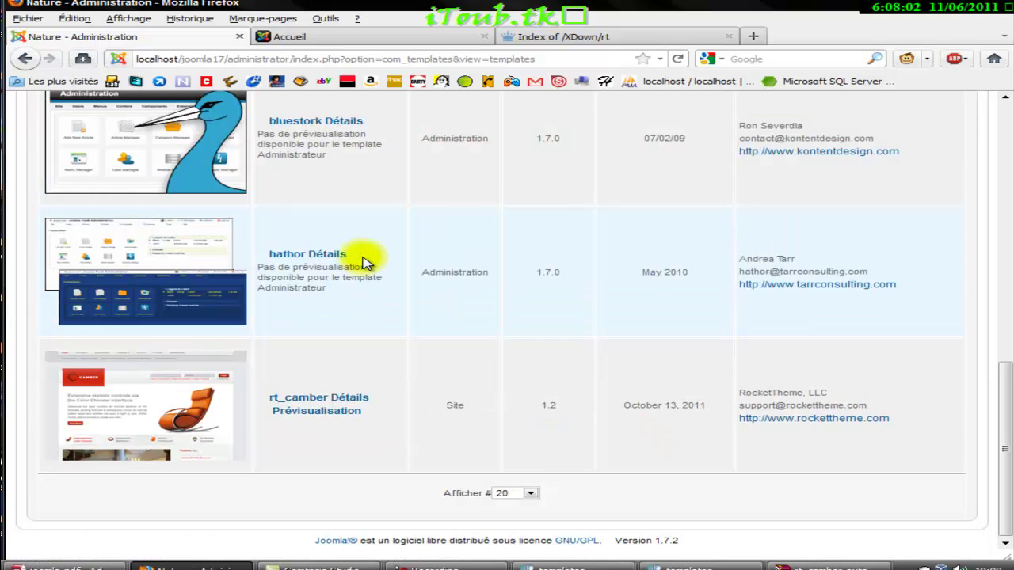
{"action": "scroll", "coordinate": [367, 265], "scroll_direction": "up", "scroll_amount": 6}
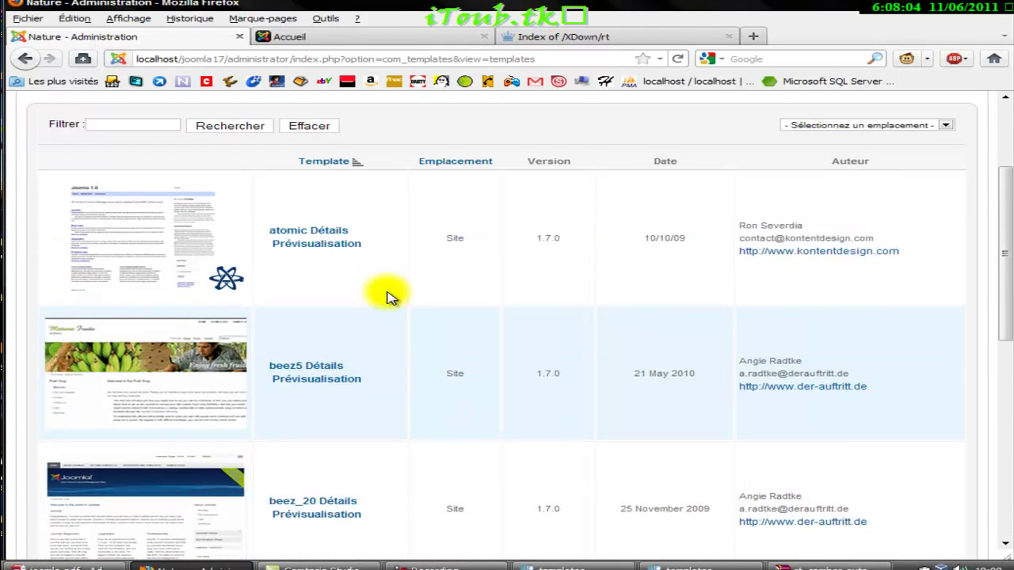
{"action": "scroll", "coordinate": [380, 390], "scroll_direction": "down", "scroll_amount": 8}
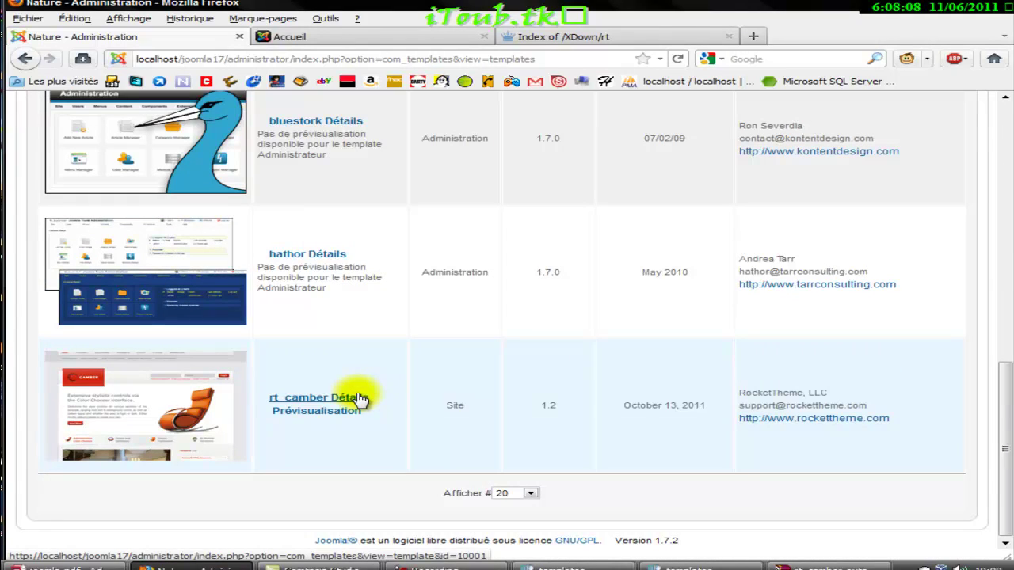
- Open the rt_camber template's details and look through its editable master files and style sheets
{"action": "left_click", "coordinate": [366, 397]}
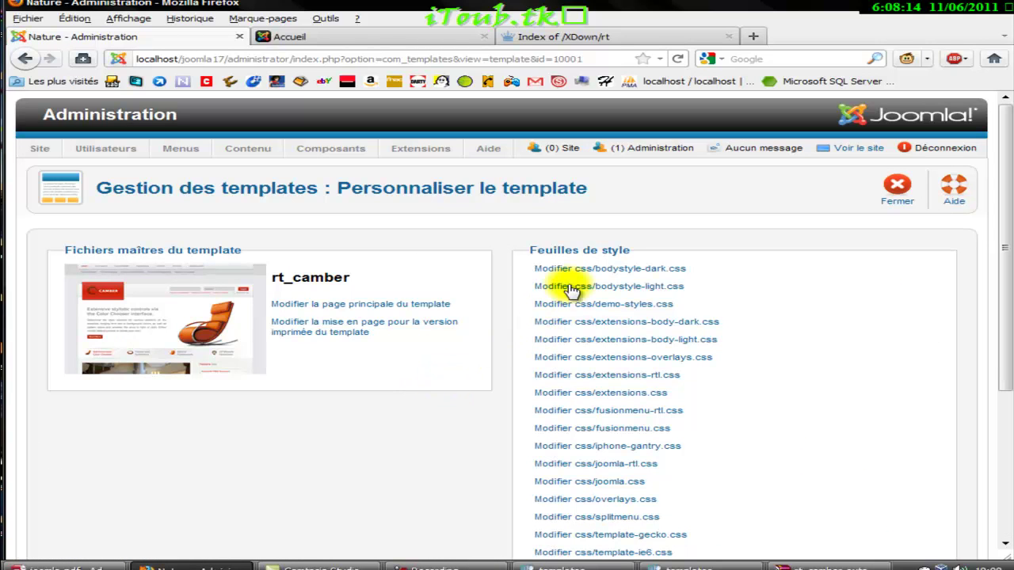
{"action": "scroll", "coordinate": [705, 277], "scroll_direction": "down", "scroll_amount": 5}
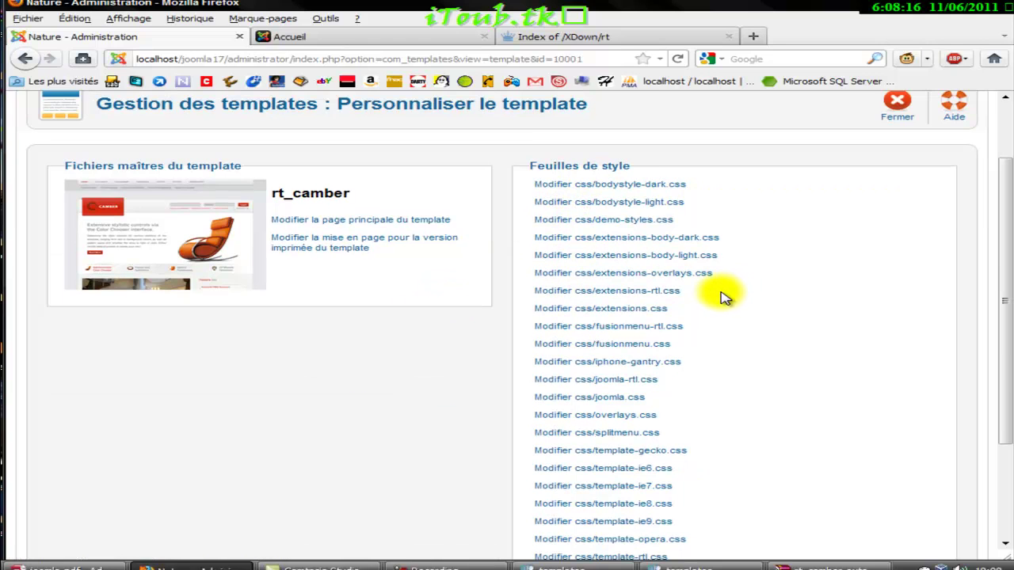
{"action": "scroll", "coordinate": [697, 305], "scroll_direction": "up", "scroll_amount": 5}
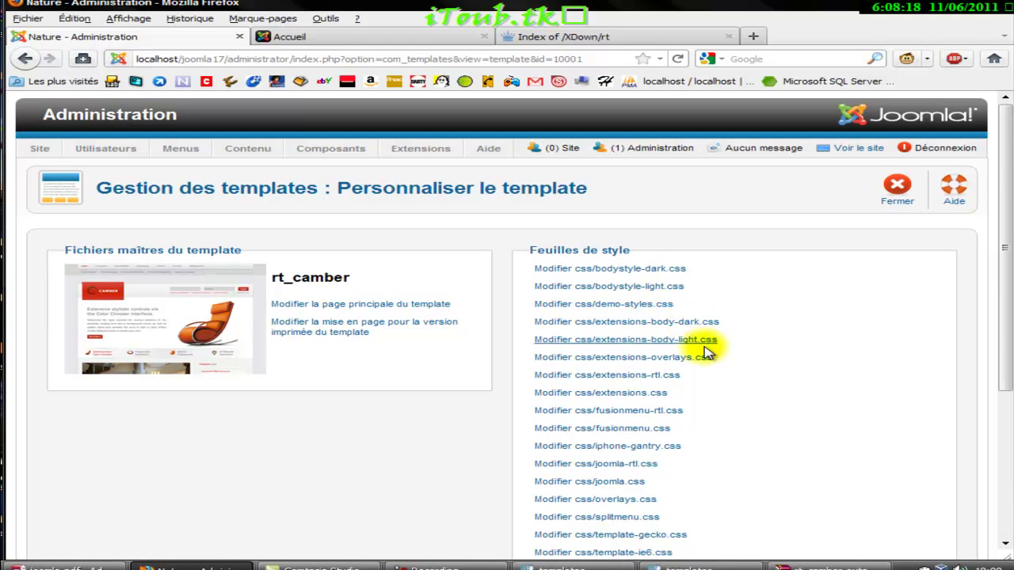
- Close the rt_camber template details, preview the template on the site and read the page's Gantry library text
{"action": "scroll", "coordinate": [765, 410], "scroll_direction": "down", "scroll_amount": 5}
{"action": "scroll", "coordinate": [702, 403], "scroll_direction": "up", "scroll_amount": 5}
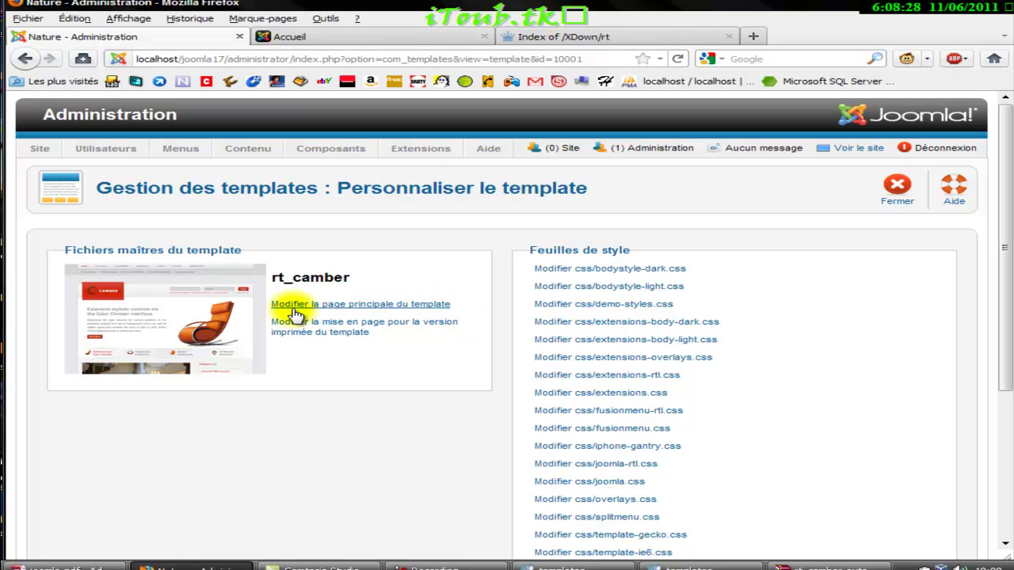
{"action": "left_click", "coordinate": [899, 204]}
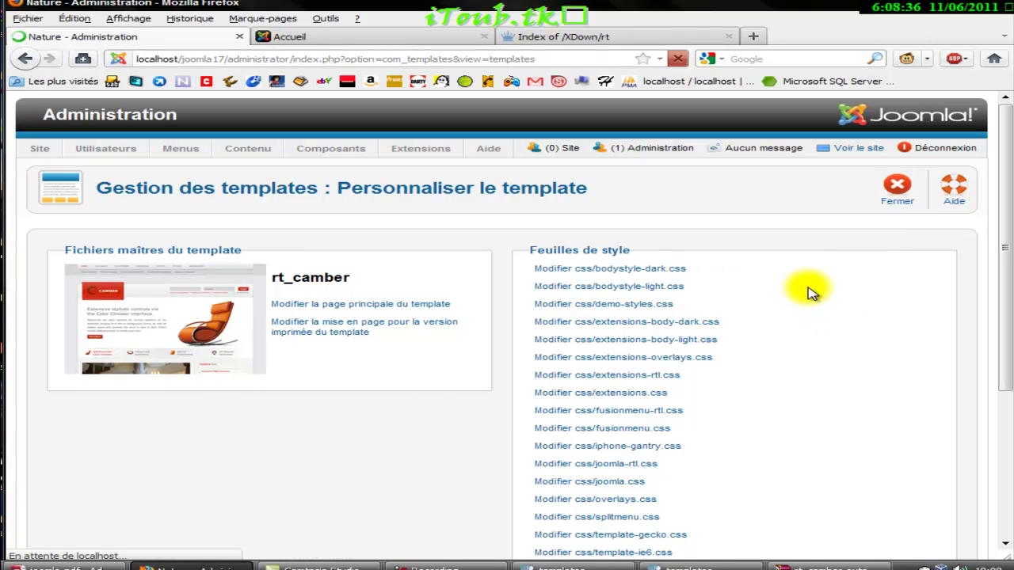
{"action": "scroll", "coordinate": [396, 374], "scroll_direction": "down", "scroll_amount": 10}
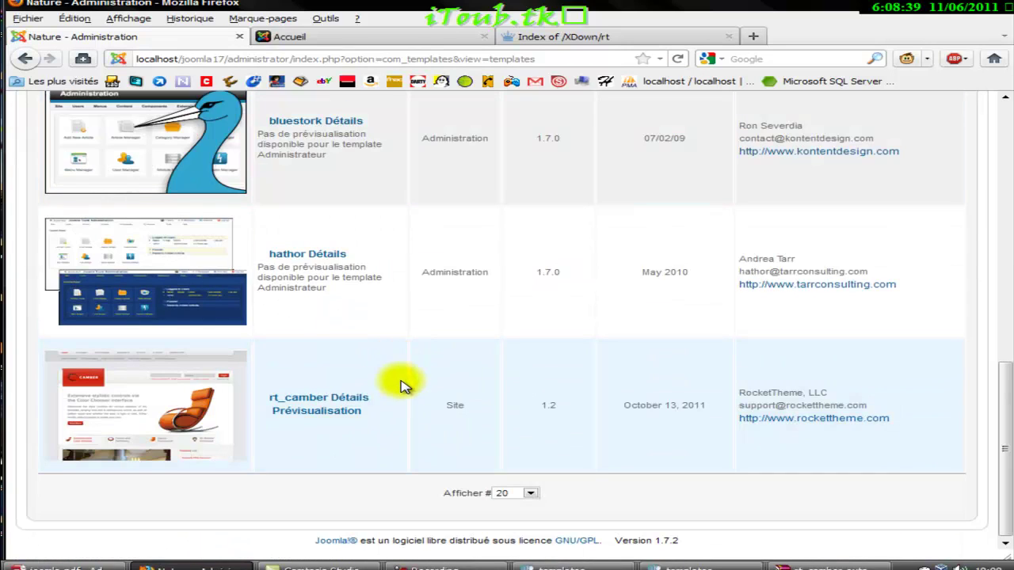
{"action": "left_click", "coordinate": [352, 411]}
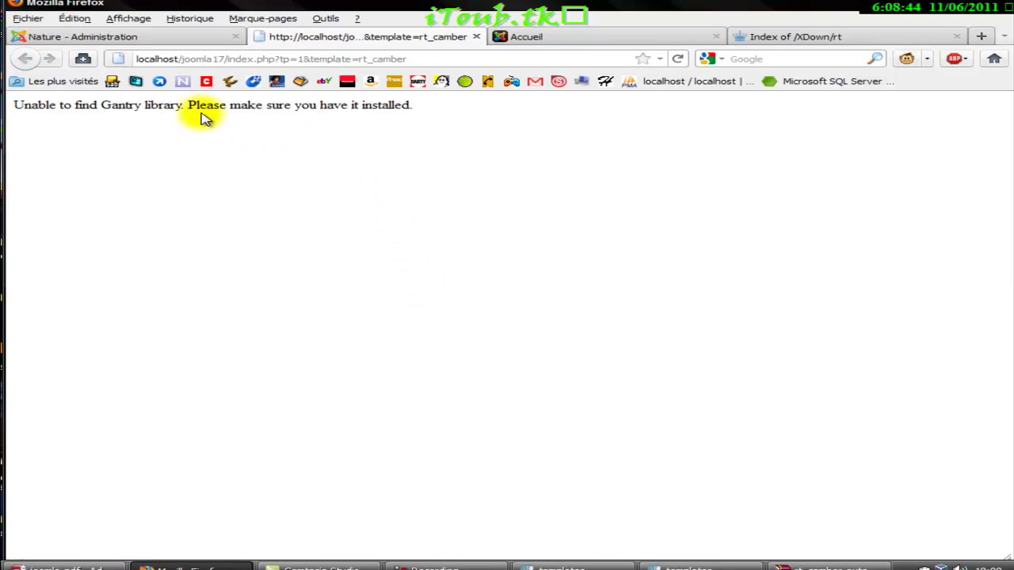
{"action": "left_click_drag", "start_coordinate": [74, 103], "coordinate": [113, 103]}
{"action": "left_click", "coordinate": [159, 104]}
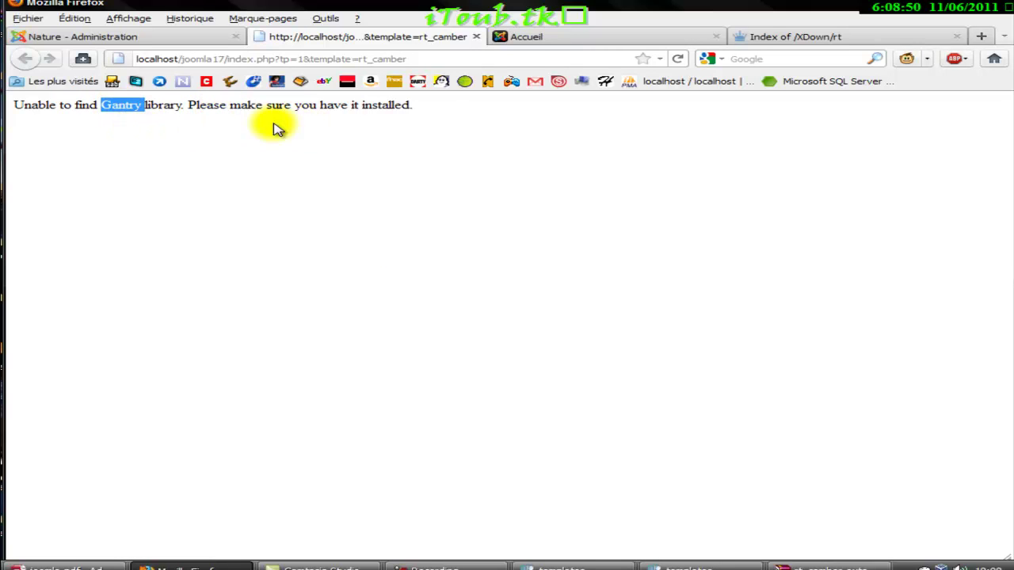
- Switch to the desktop's templates folder and open the zip nested inside the rt_modulus_J15_J17.7z archive
{"action": "left_click", "coordinate": [957, 6]}
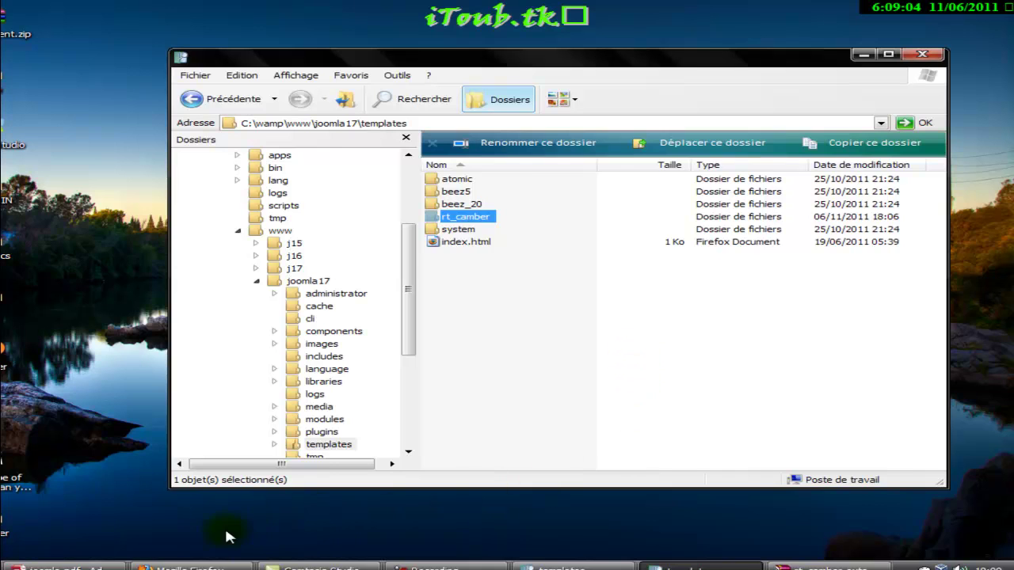
{"action": "left_click", "coordinate": [194, 568]}
{"action": "left_click", "coordinate": [192, 37]}
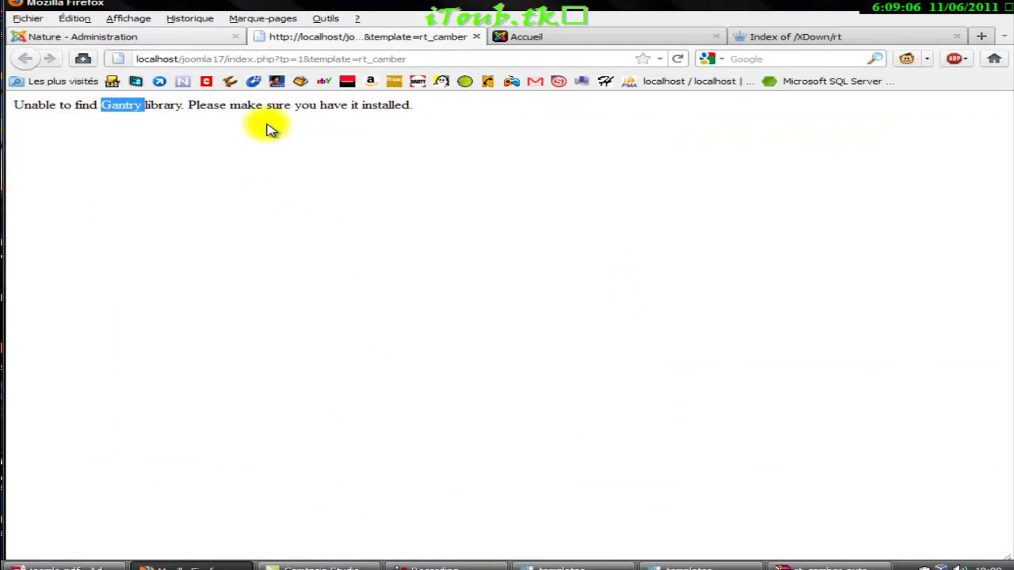
{"action": "left_click", "coordinate": [935, 6]}
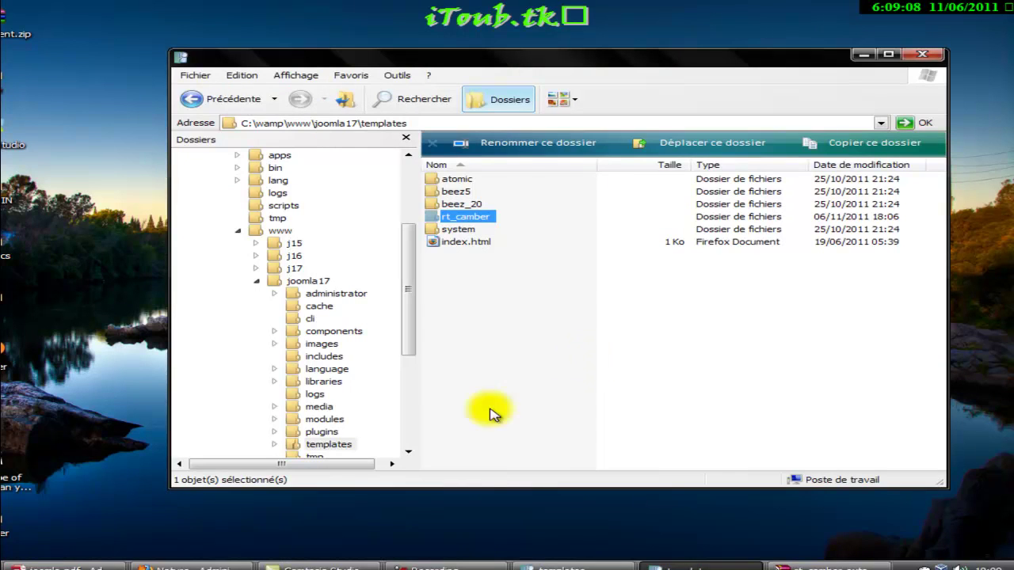
{"action": "left_click", "coordinate": [529, 568]}
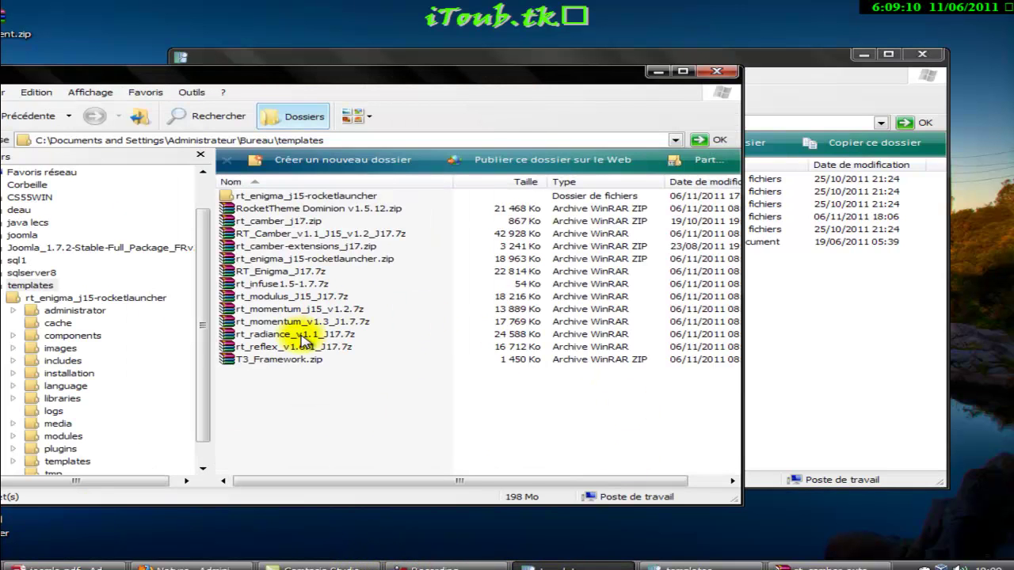
{"action": "left_click", "coordinate": [285, 359]}
{"action": "left_click", "coordinate": [315, 297]}
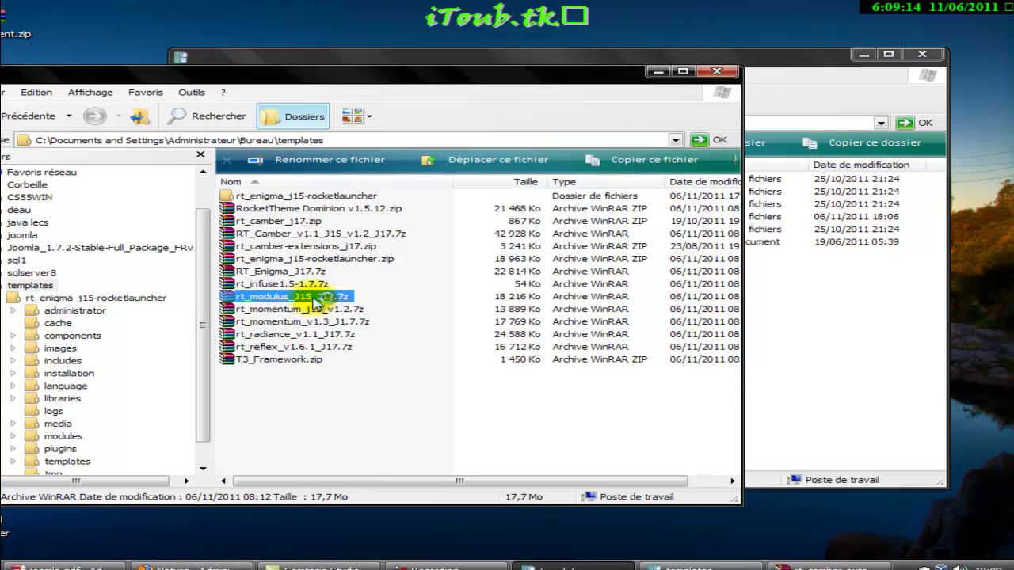
{"action": "double_click", "coordinate": [315, 298]}
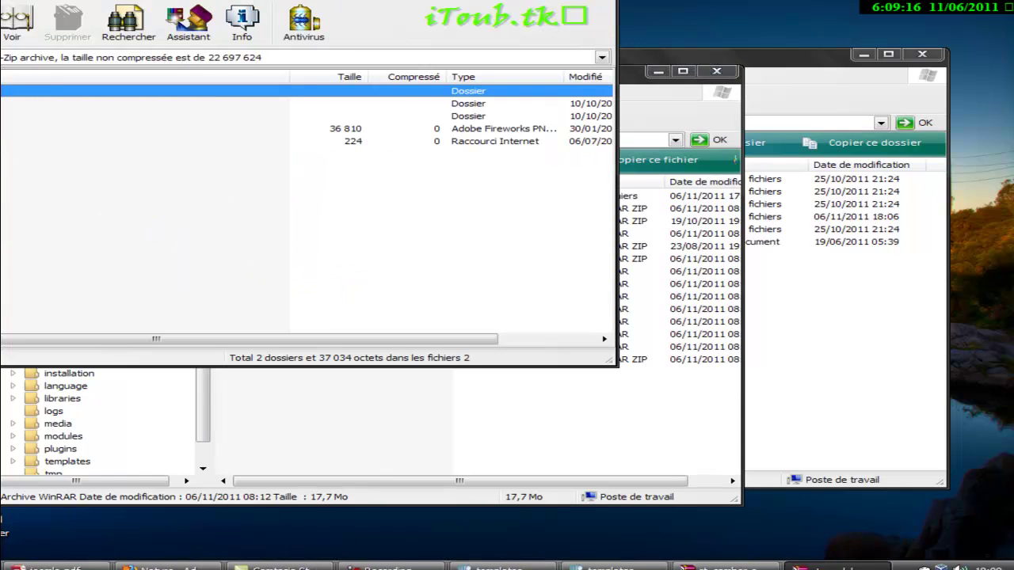
{"action": "key", "text": "Return"}
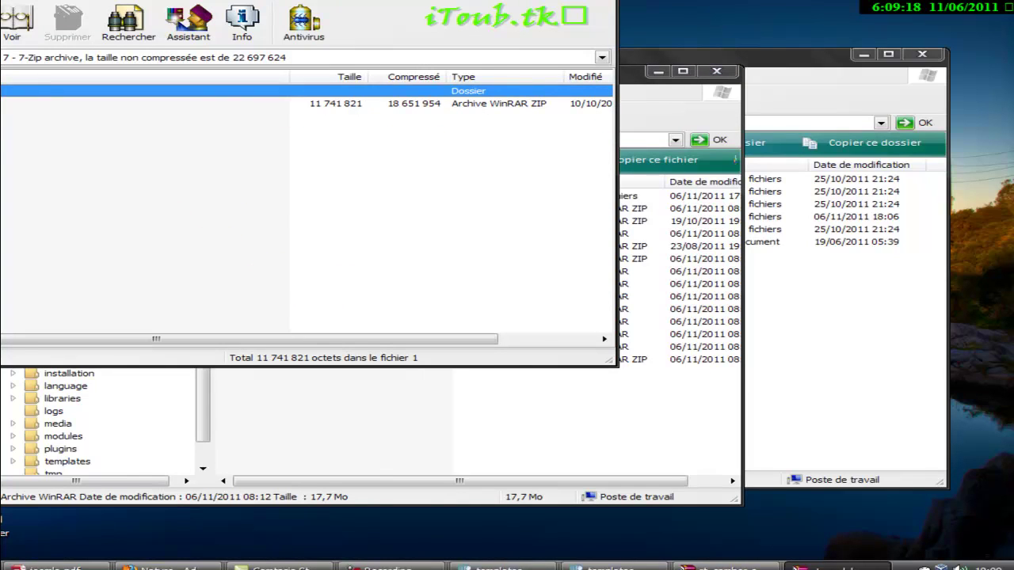
{"action": "left_click", "coordinate": [317, 103]}
{"action": "key", "text": "Return"}
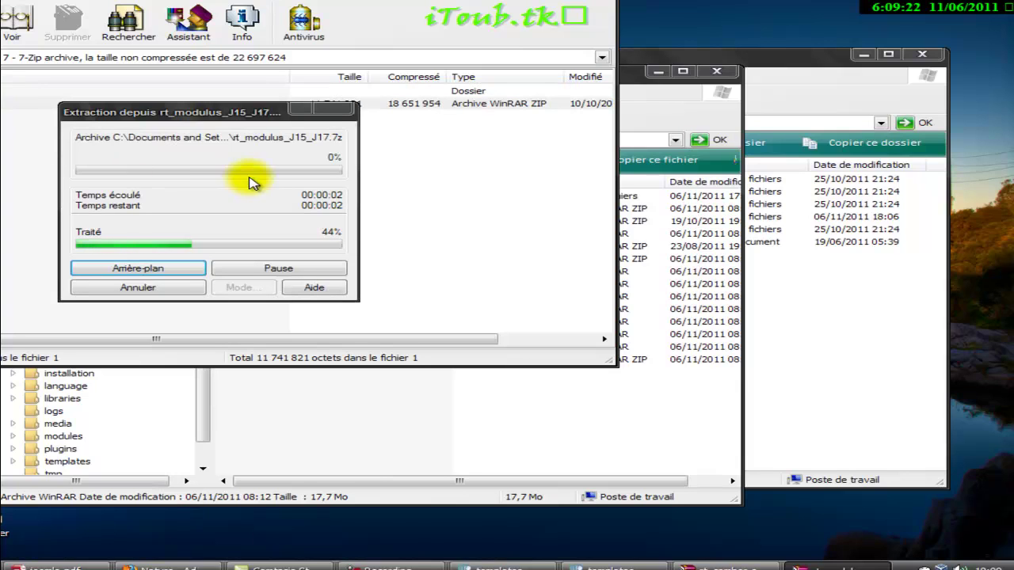
- Examine the templates folder in rt_modulus-rocketlauncher.zip, pick out rt_modulus_j16, and close both archive windows
{"action": "left_click_drag", "start_coordinate": [140, 0], "coordinate": [357, 50]}
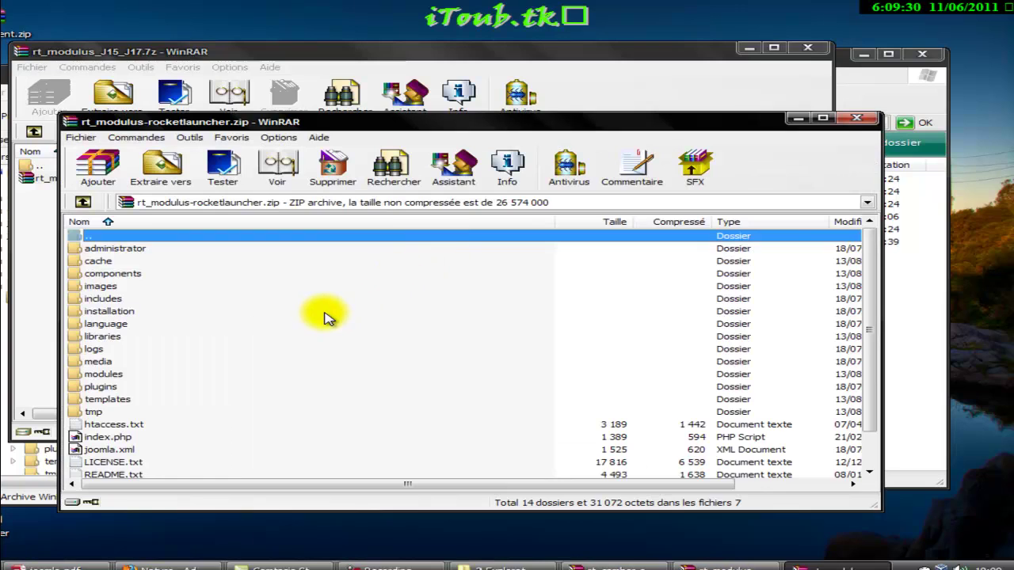
{"action": "scroll", "coordinate": [329, 320], "scroll_direction": "down", "scroll_amount": 1}
{"action": "scroll", "coordinate": [329, 320], "scroll_direction": "up", "scroll_amount": 1}
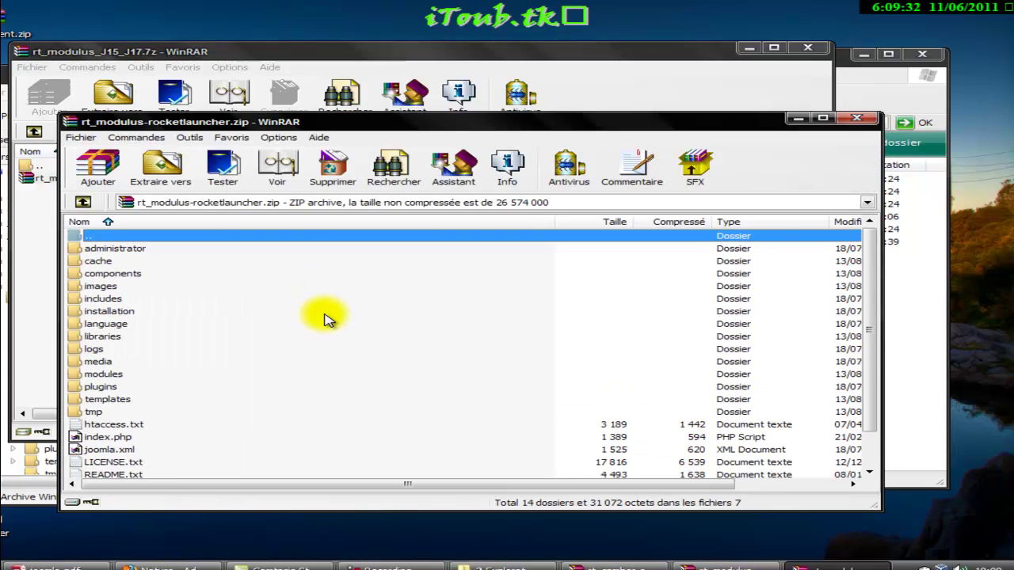
{"action": "left_click", "coordinate": [132, 401]}
{"action": "double_click", "coordinate": [133, 401]}
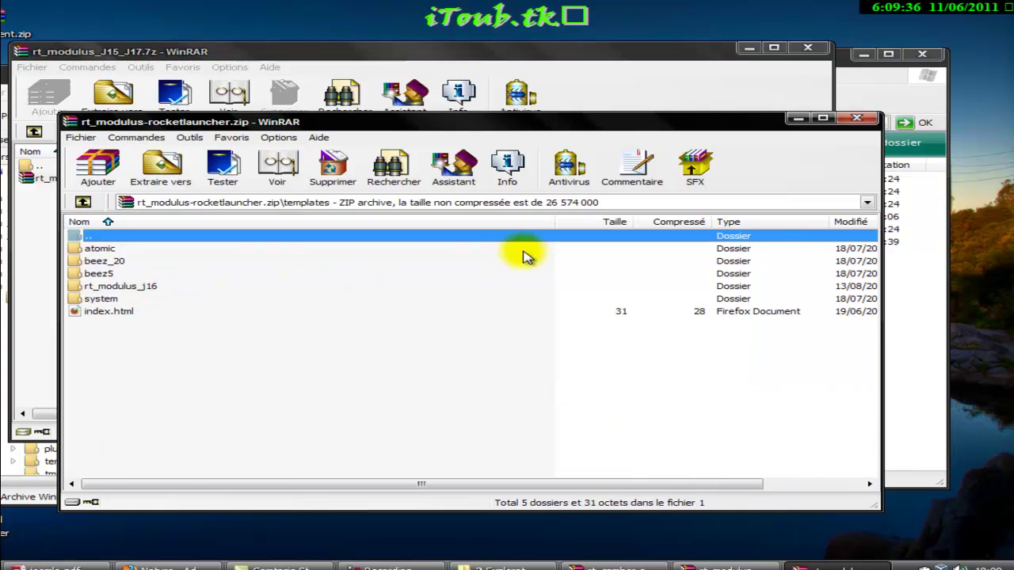
{"action": "left_click", "coordinate": [320, 299]}
{"action": "left_click", "coordinate": [527, 288]}
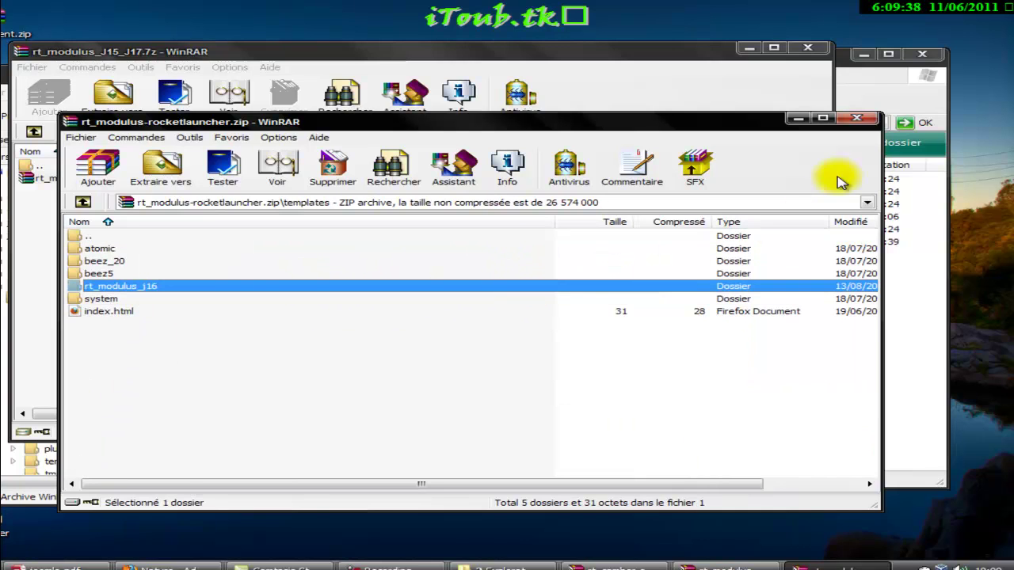
{"action": "left_click", "coordinate": [857, 118]}
{"action": "left_click", "coordinate": [807, 49]}
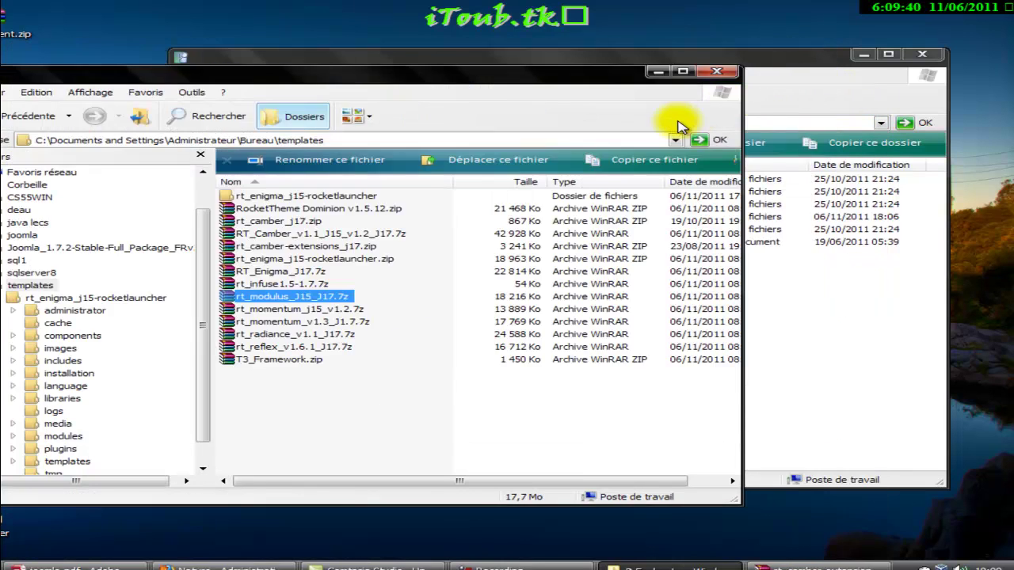
- Minimise the desktop's templates folder, shift the joomla17\templates window aside and move the Joomla_1.7.2 folder higher on the desktop
{"action": "left_click", "coordinate": [656, 73]}
{"action": "left_click", "coordinate": [576, 353]}
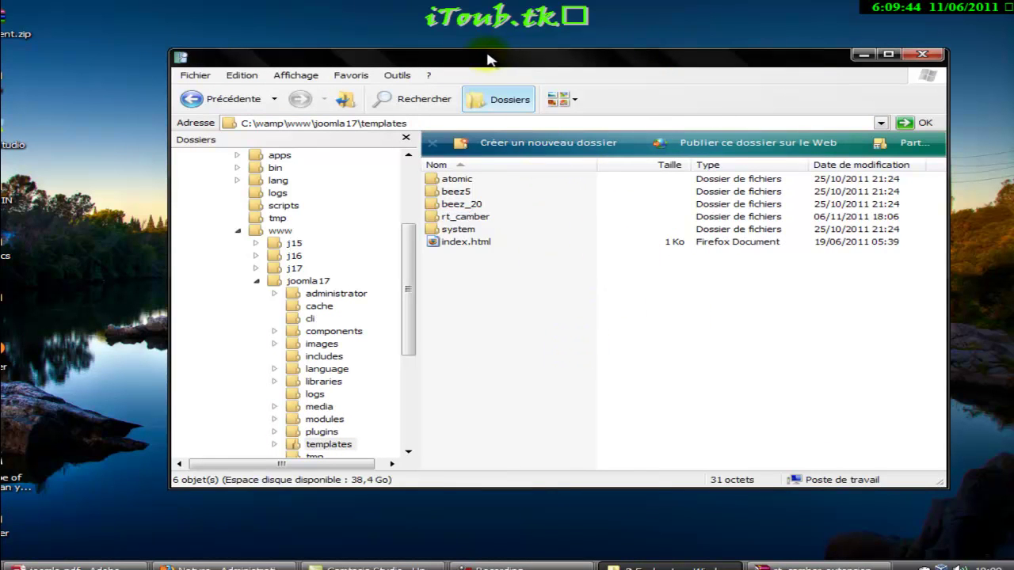
{"action": "left_click_drag", "start_coordinate": [488, 59], "coordinate": [650, 62]}
{"action": "left_click", "coordinate": [237, 400]}
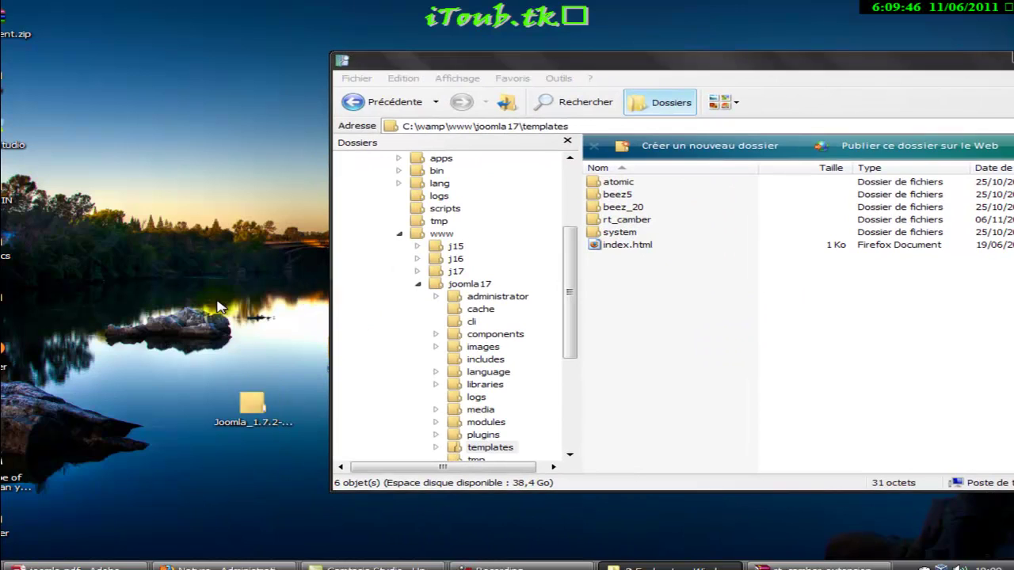
{"action": "left_click_drag", "start_coordinate": [220, 309], "coordinate": [222, 308]}
{"action": "left_click", "coordinate": [824, 305]}
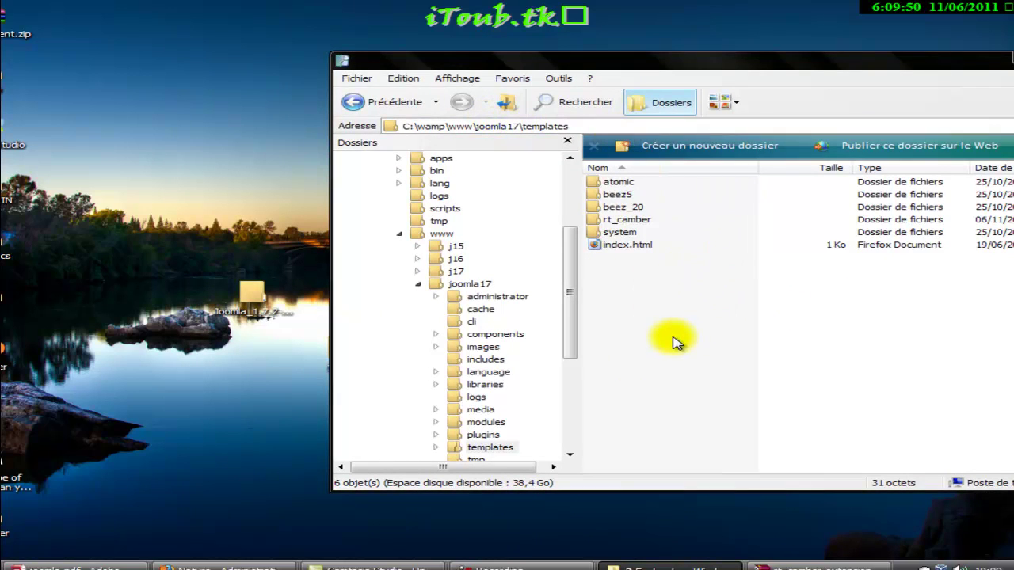
- Switch back to Firefox and show the template styles list, selecting and deselecting the Beez5 - Default style
{"action": "left_click", "coordinate": [204, 568]}
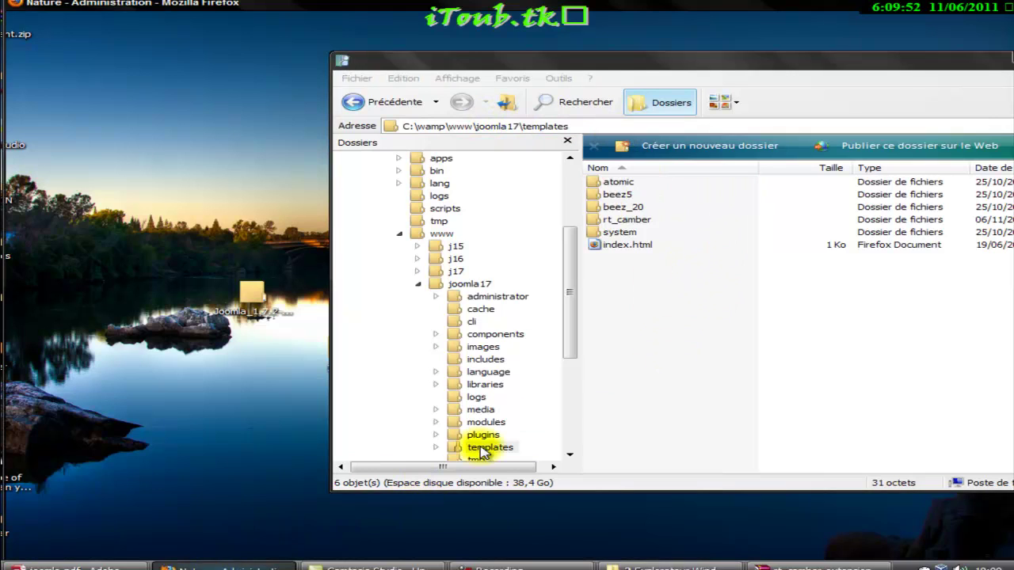
{"action": "scroll", "coordinate": [419, 247], "scroll_direction": "up", "scroll_amount": 4}
{"action": "scroll", "coordinate": [440, 249], "scroll_direction": "up", "scroll_amount": 4}
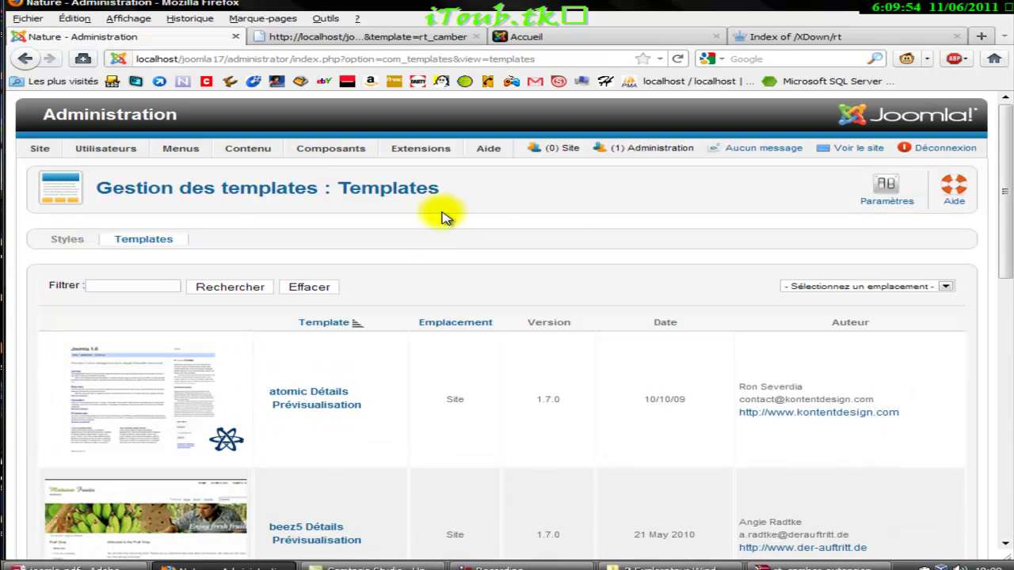
{"action": "left_click", "coordinate": [67, 239]}
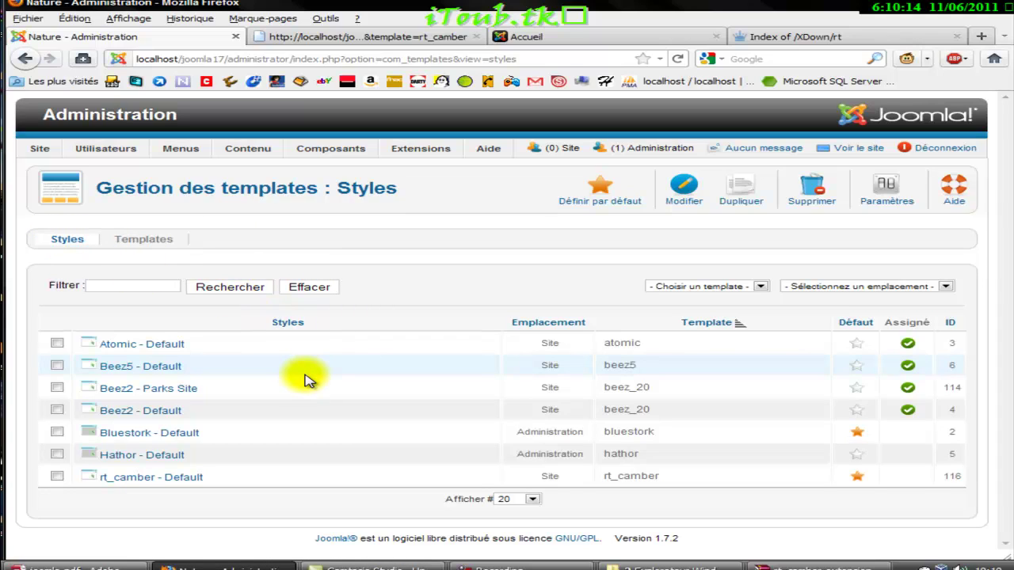
{"action": "left_click", "coordinate": [57, 365]}
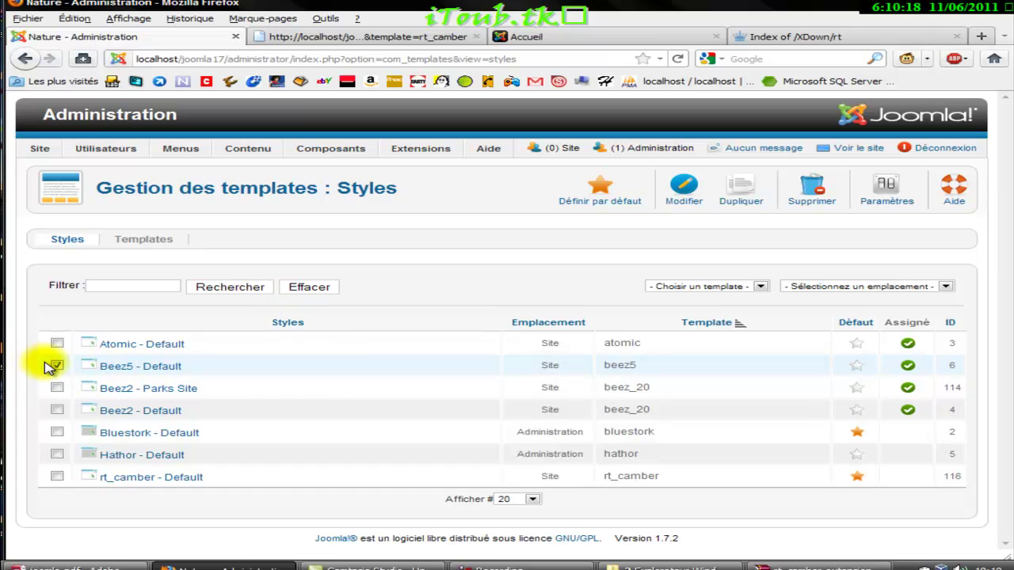
{"action": "left_click", "coordinate": [57, 366]}
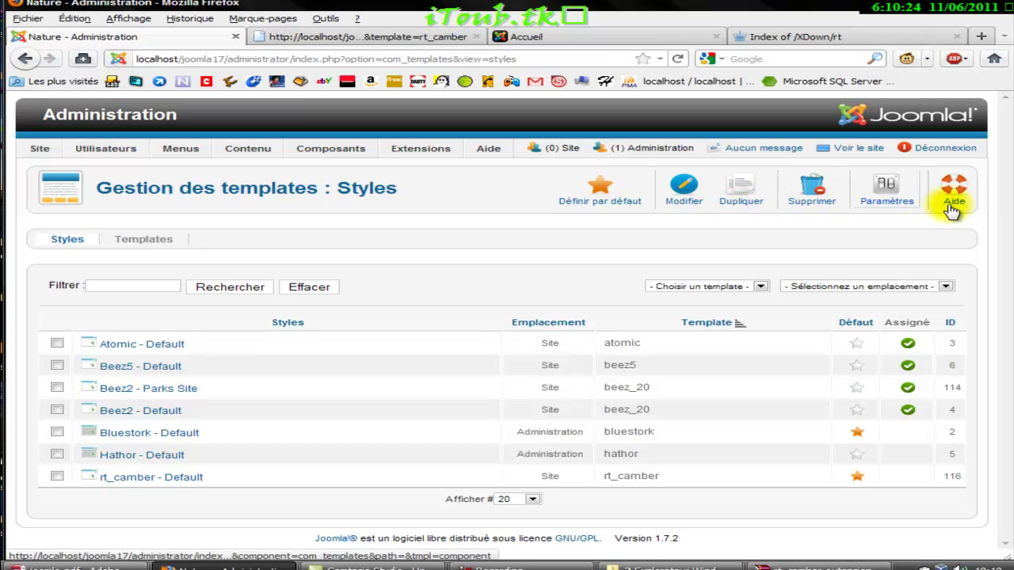
- Open the rt_camber - Default style for editing and look through its details and menu assignments
{"action": "left_click", "coordinate": [182, 479]}
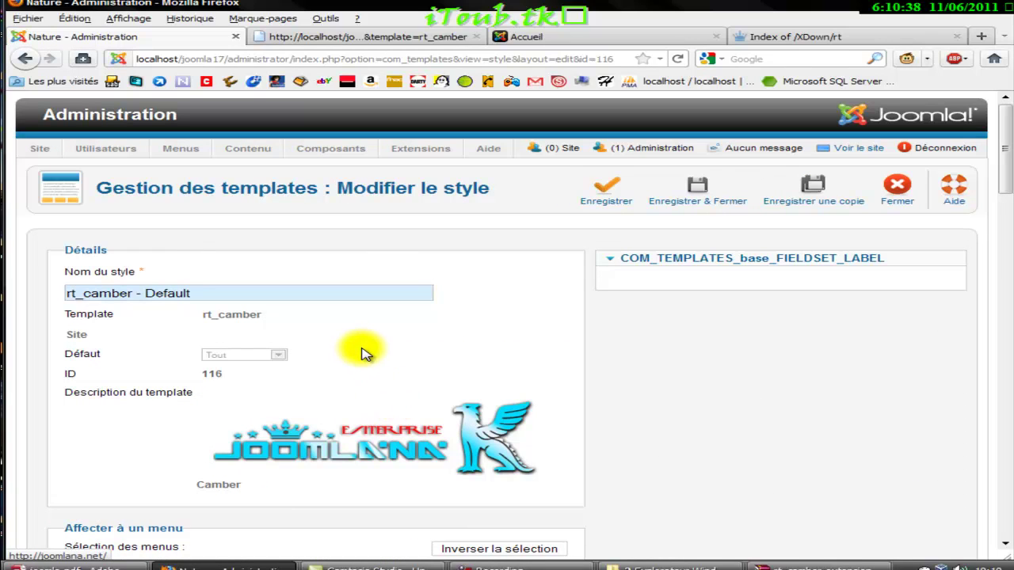
{"action": "scroll", "coordinate": [72, 356], "scroll_direction": "down", "scroll_amount": 5}
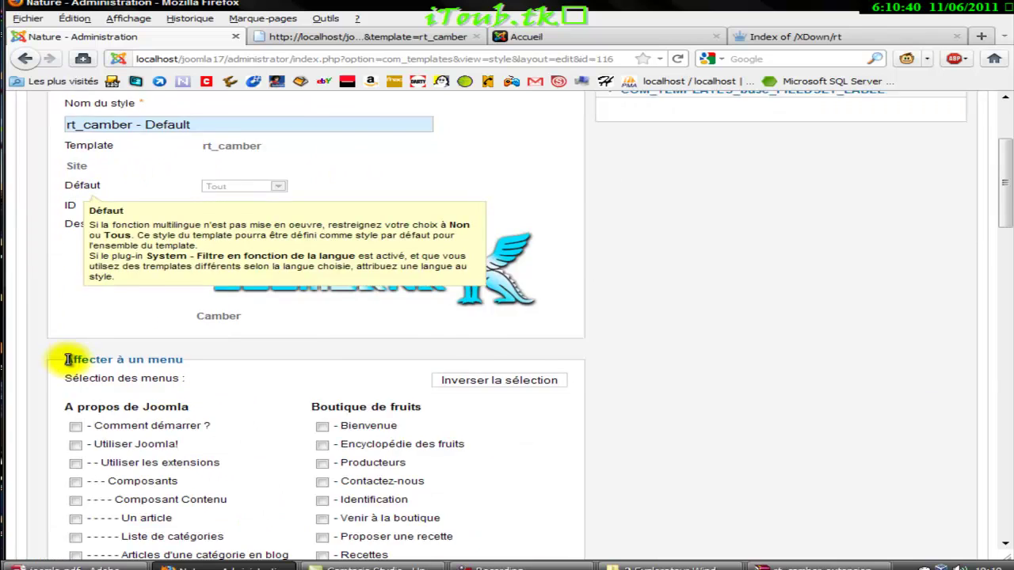
{"action": "scroll", "coordinate": [51, 369], "scroll_direction": "down", "scroll_amount": 20}
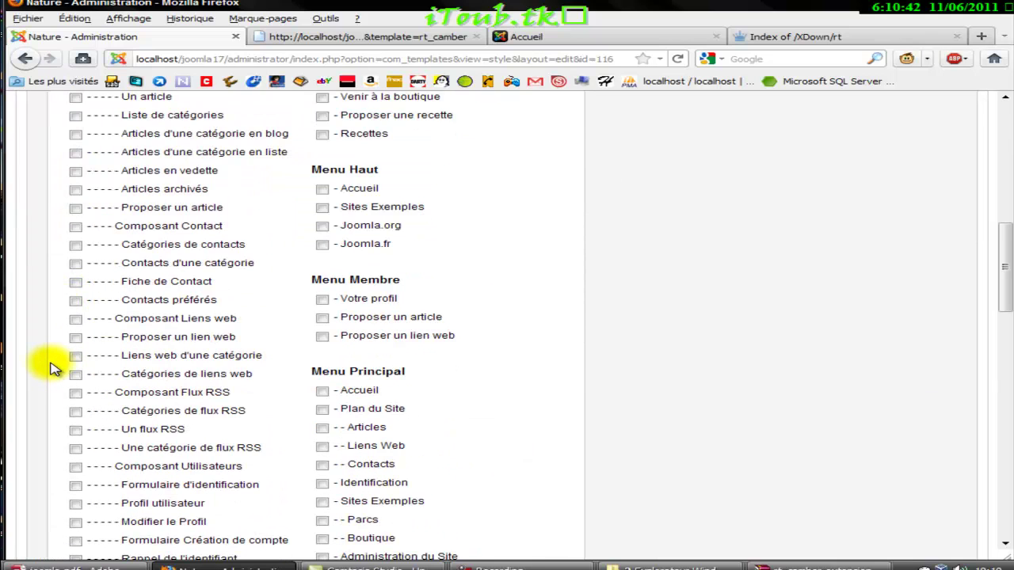
{"action": "scroll", "coordinate": [51, 371], "scroll_direction": "down", "scroll_amount": 5}
{"action": "scroll", "coordinate": [52, 370], "scroll_direction": "up", "scroll_amount": 20}
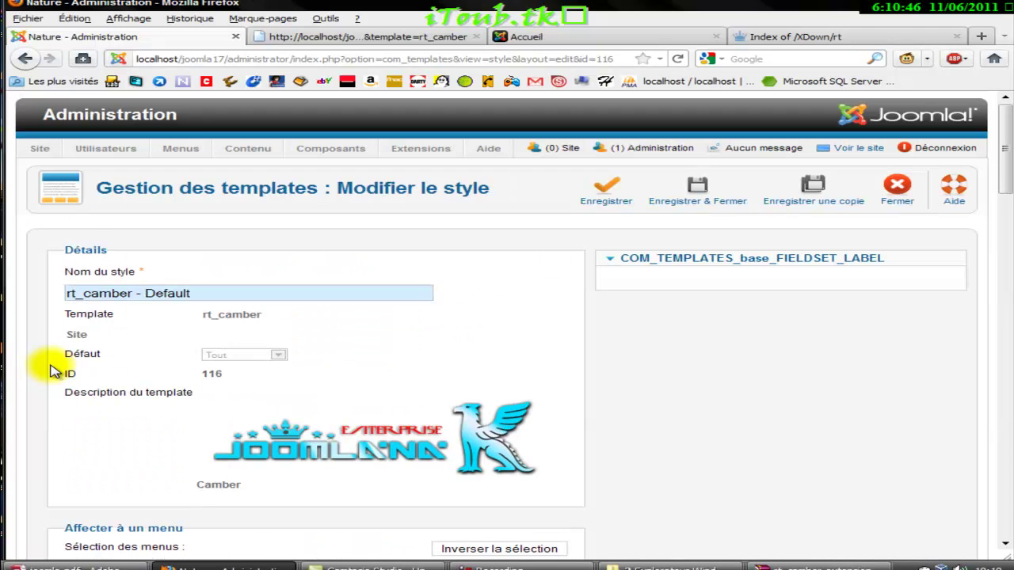
- Toggle the COM_TEMPLATES_base_FIELDSET_LABEL section of the rt_camber style and leave it collapsed
{"action": "left_click", "coordinate": [813, 259]}
{"action": "left_click", "coordinate": [813, 259]}
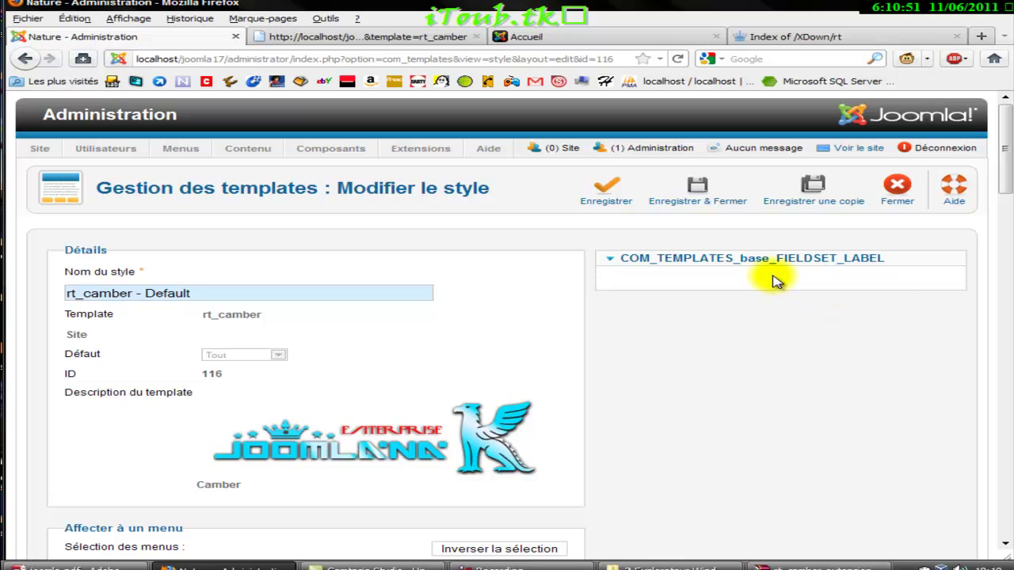
{"action": "left_click", "coordinate": [776, 264]}
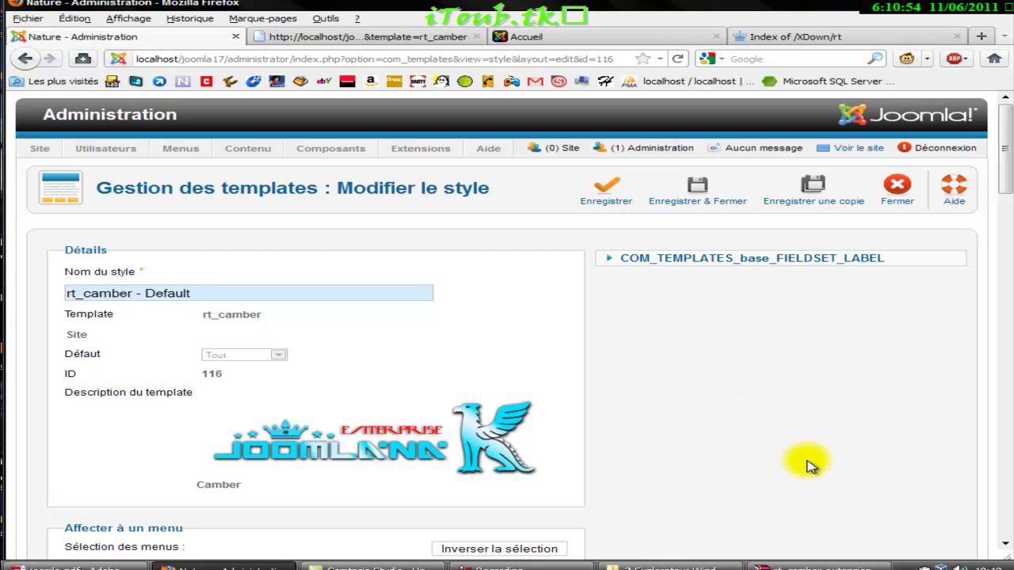
- Check the package list on the /XDown/rt index page and return to review the rt_camber style's edit page
{"action": "left_click", "coordinate": [803, 39]}
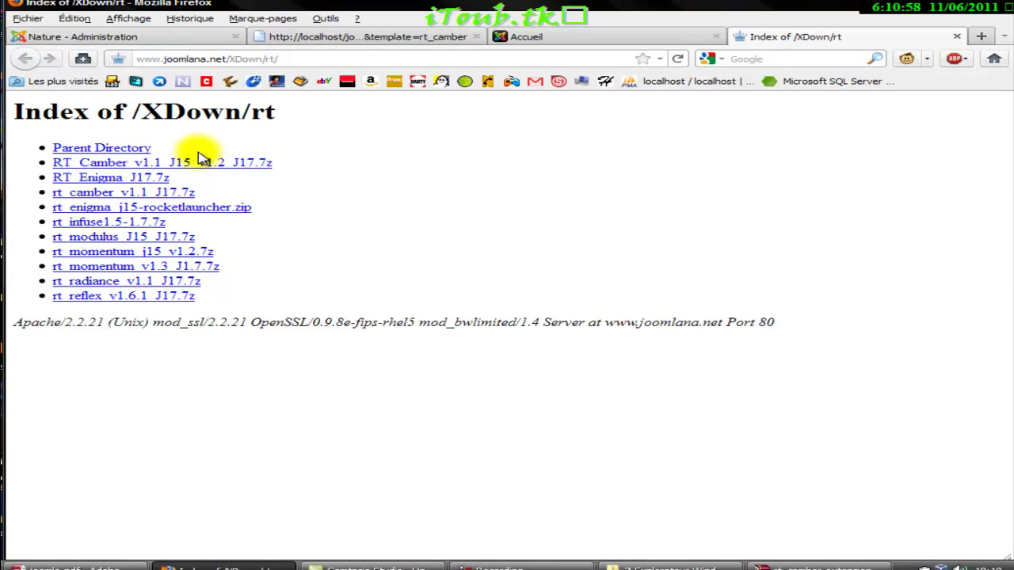
{"action": "left_click", "coordinate": [181, 39]}
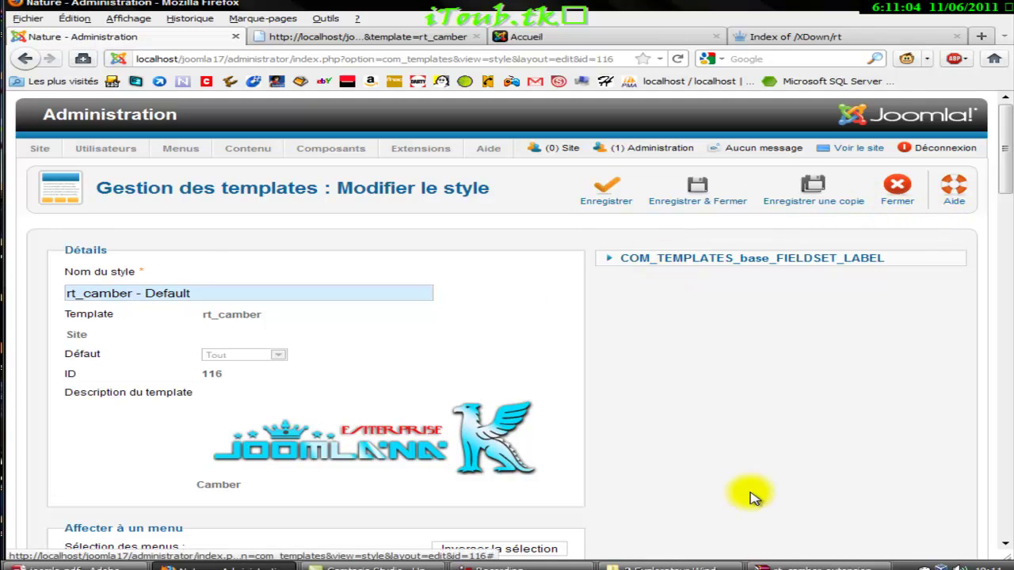
{"action": "scroll", "coordinate": [792, 460], "scroll_direction": "down", "scroll_amount": 8}
{"action": "scroll", "coordinate": [758, 449], "scroll_direction": "up", "scroll_amount": 9}
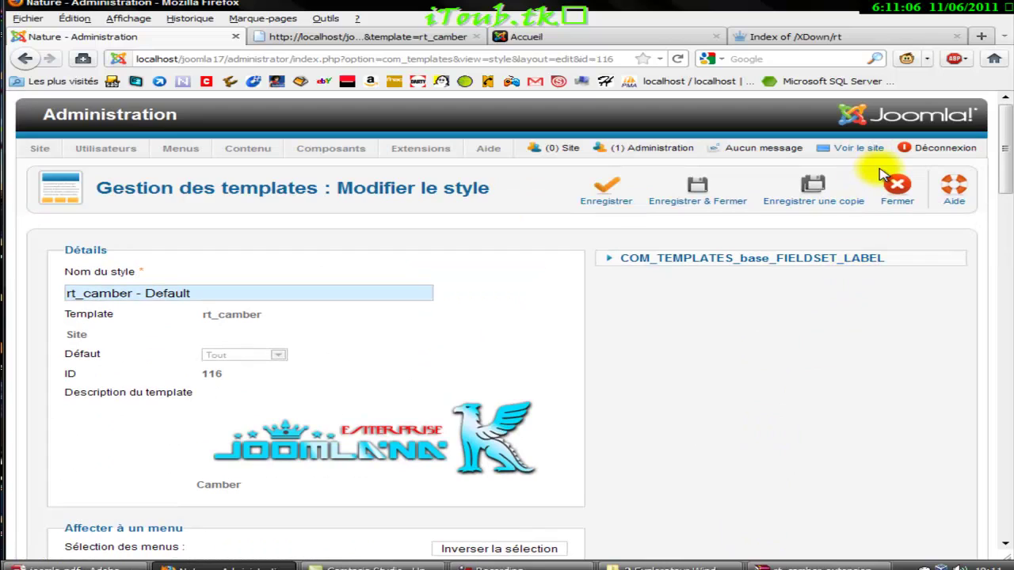
- Close the rt_camber style's edit page and bring up the rt_camber preview page, clearing the text selection there
{"action": "left_click", "coordinate": [894, 187]}
{"action": "left_click", "coordinate": [300, 38]}
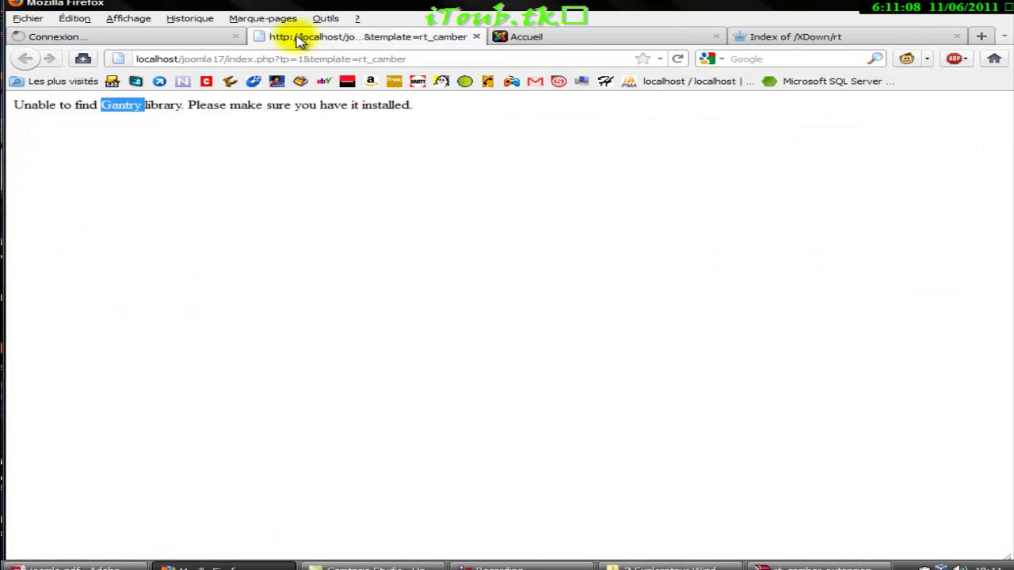
{"action": "left_click", "coordinate": [143, 109]}
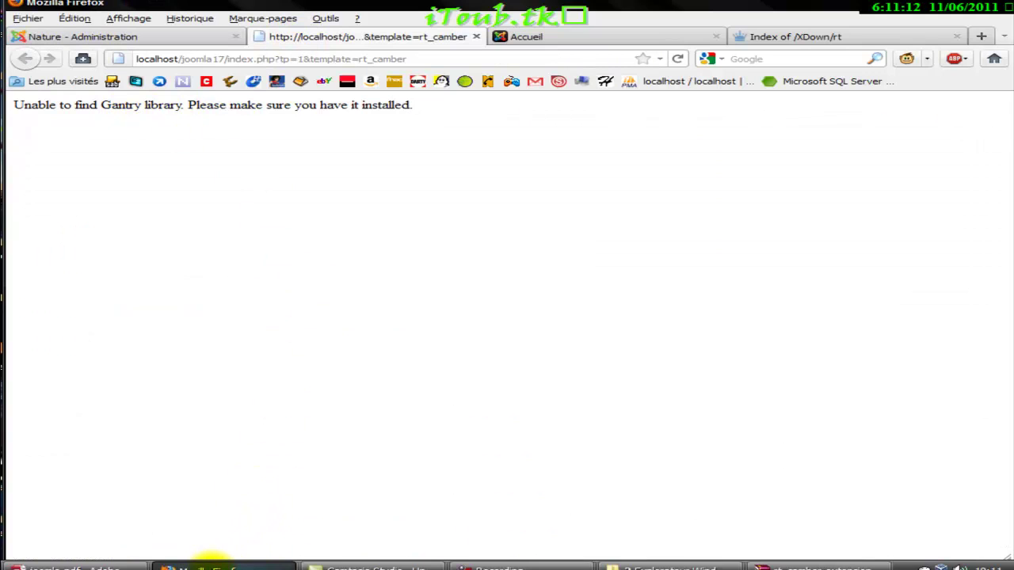
- Minimize Firefox, close the joomla17\templates folder window and bring up the templates folder stored on the desktop
{"action": "left_click", "coordinate": [203, 561]}
{"action": "left_click", "coordinate": [644, 564]}
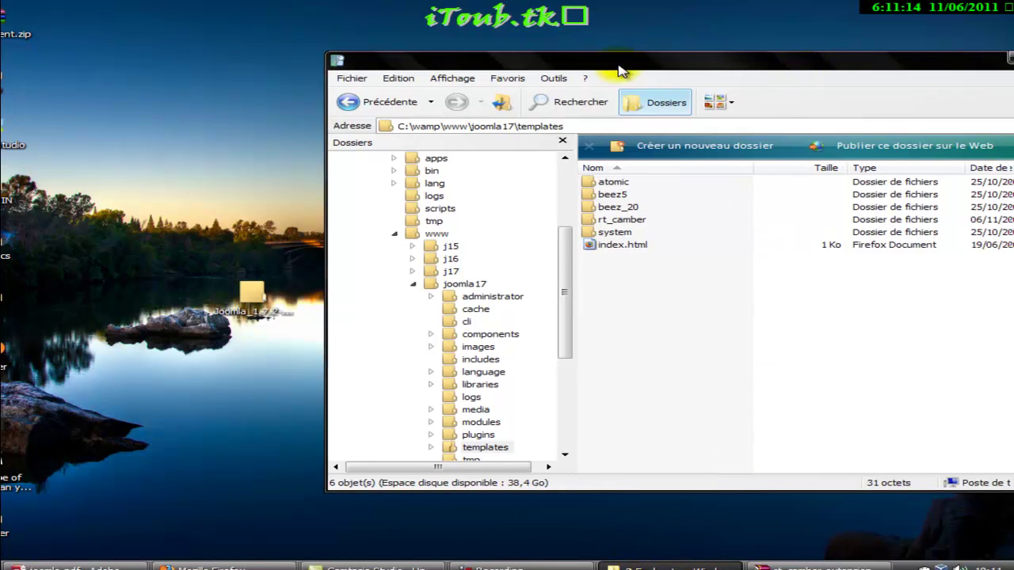
{"action": "left_click_drag", "start_coordinate": [810, 63], "coordinate": [610, 58]}
{"action": "left_click", "coordinate": [860, 56]}
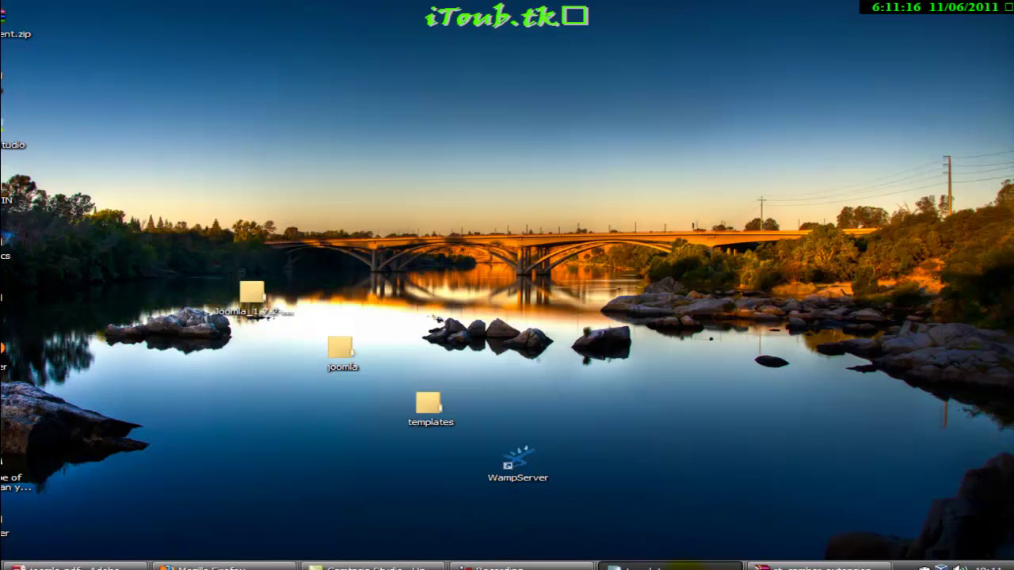
{"action": "left_click", "coordinate": [643, 564]}
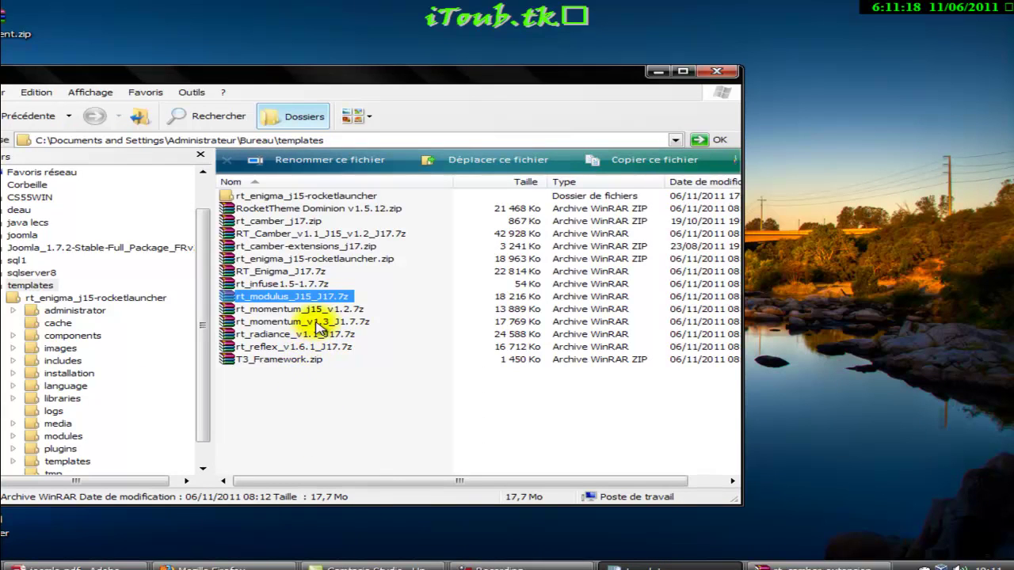
- Extract rt_camber-extensions_j17.zip into its own rt_camber-extensions_j17 folder with WinRAR
{"action": "left_click", "coordinate": [314, 223]}
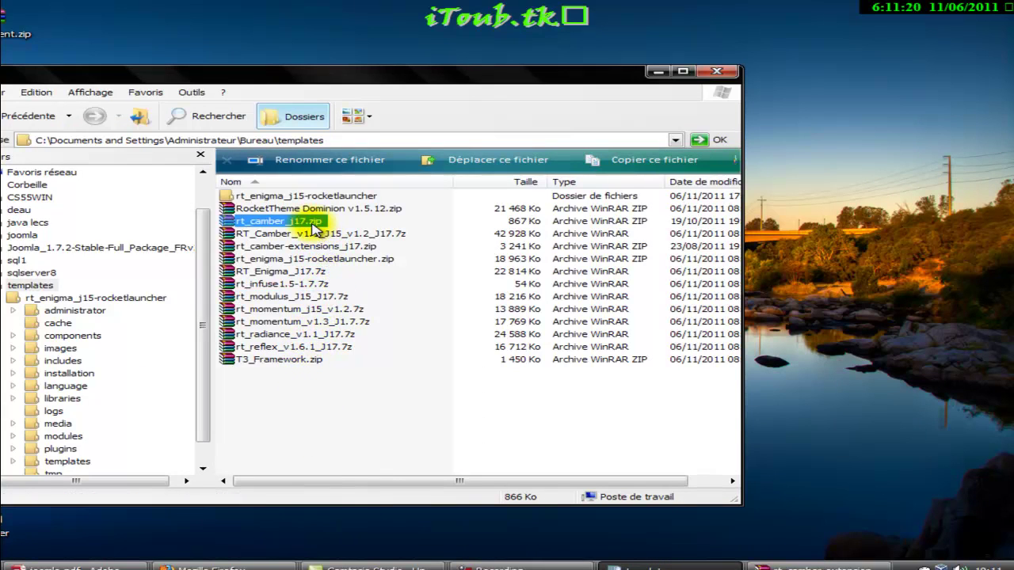
{"action": "left_click", "coordinate": [356, 247]}
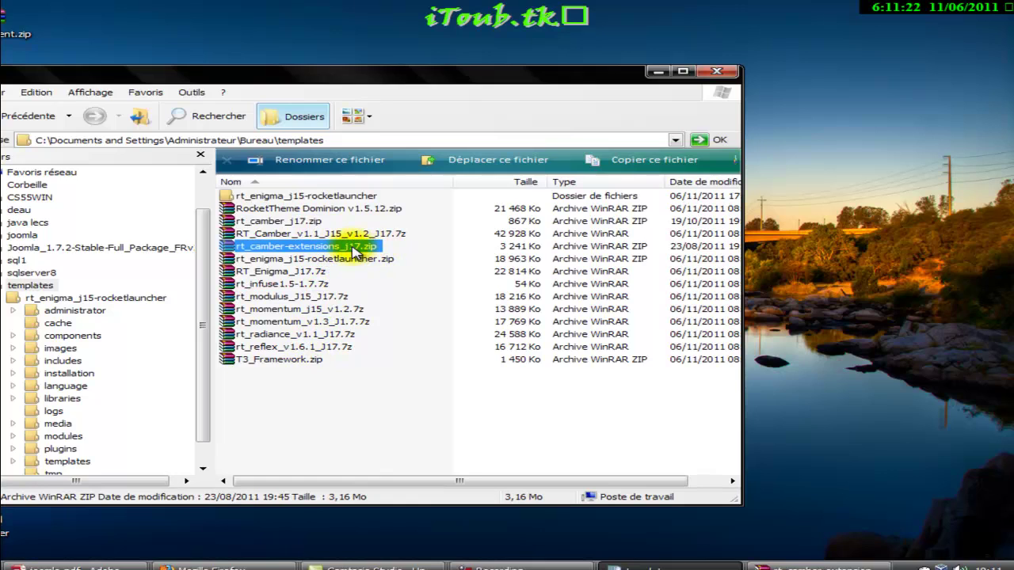
{"action": "right_click", "coordinate": [356, 250]}
{"action": "mouse_move", "coordinate": [448, 269]}
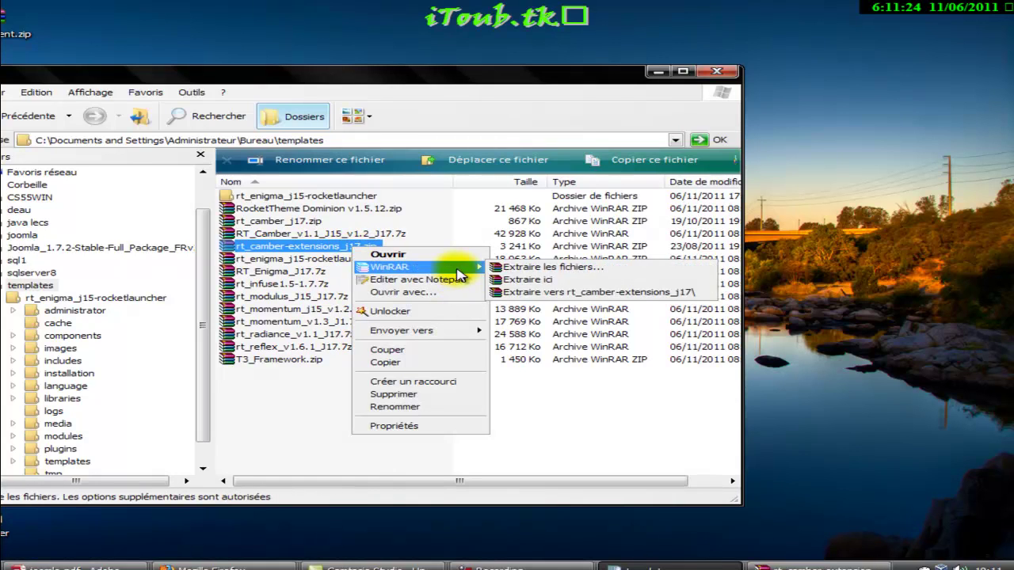
{"action": "left_click", "coordinate": [575, 294]}
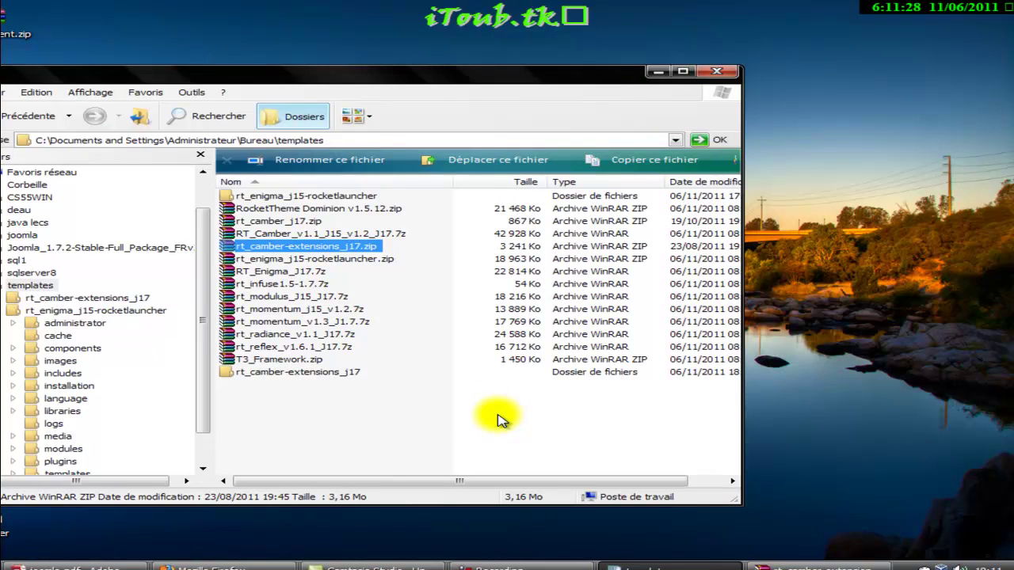
- Open the extracted rt_camber-extensions_j17 folder down to its inner folder and look through the module and plugin packages
{"action": "double_click", "coordinate": [332, 372]}
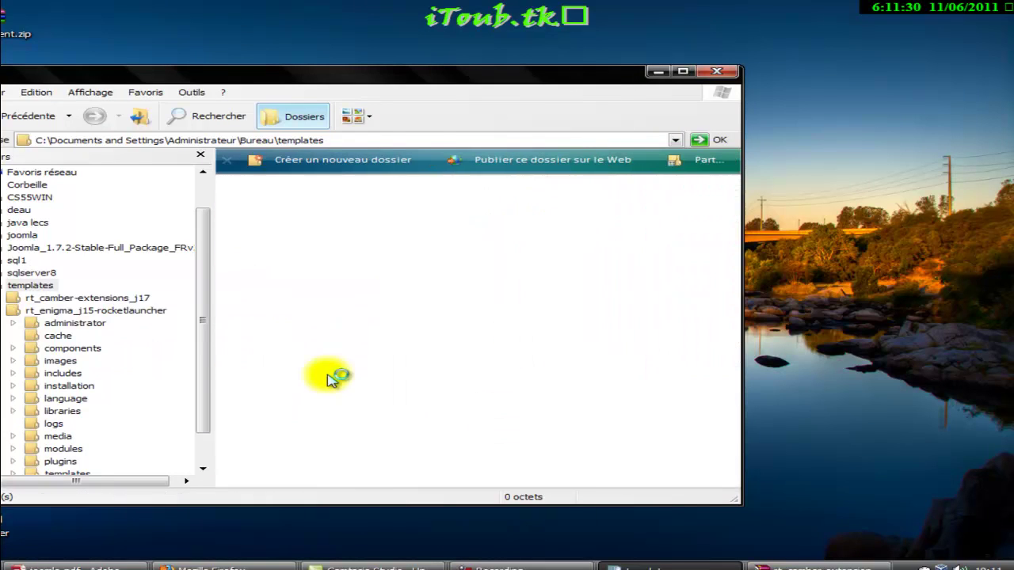
{"action": "double_click", "coordinate": [333, 197]}
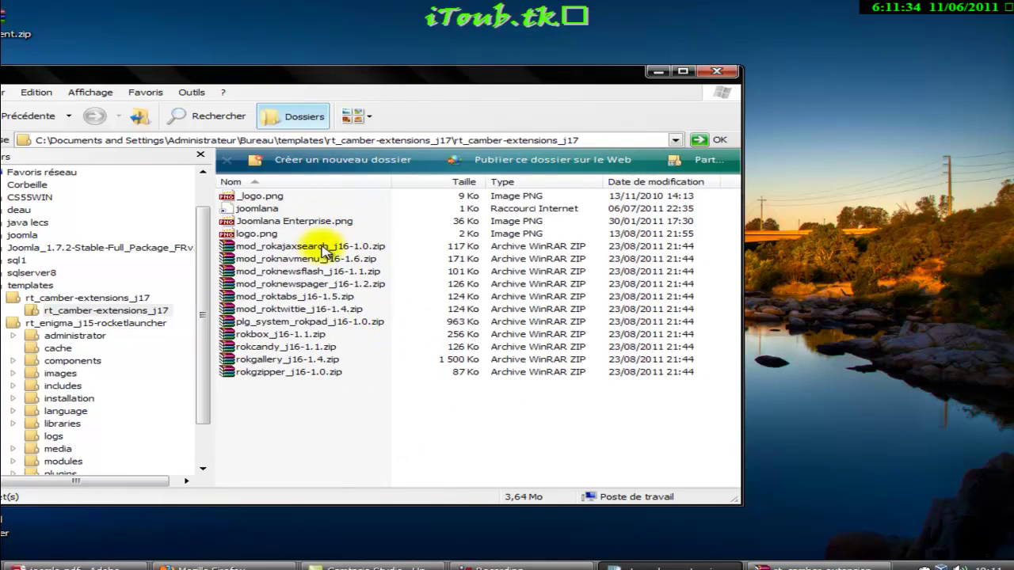
{"action": "left_click", "coordinate": [290, 324]}
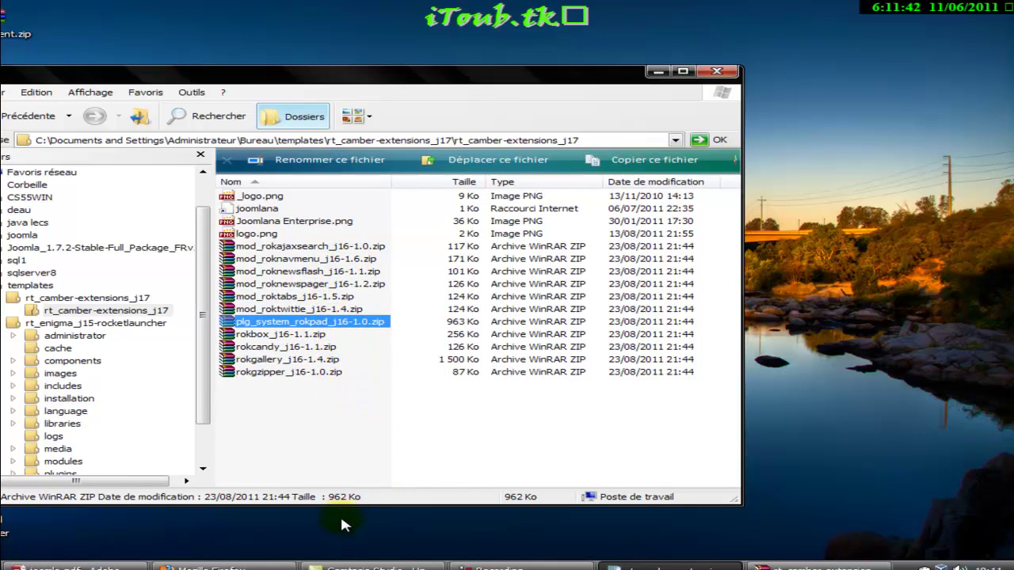
- Switch back to Firefox and reread the error text on the rt_camber preview page
{"action": "left_click", "coordinate": [270, 564]}
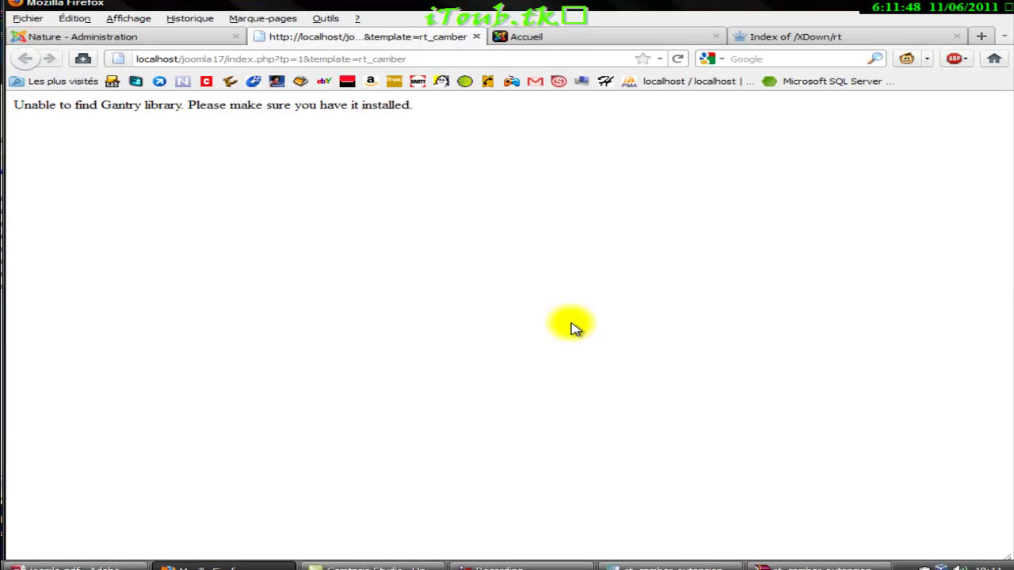
{"action": "triple_click", "coordinate": [200, 106]}
{"action": "double_click", "coordinate": [201, 106]}
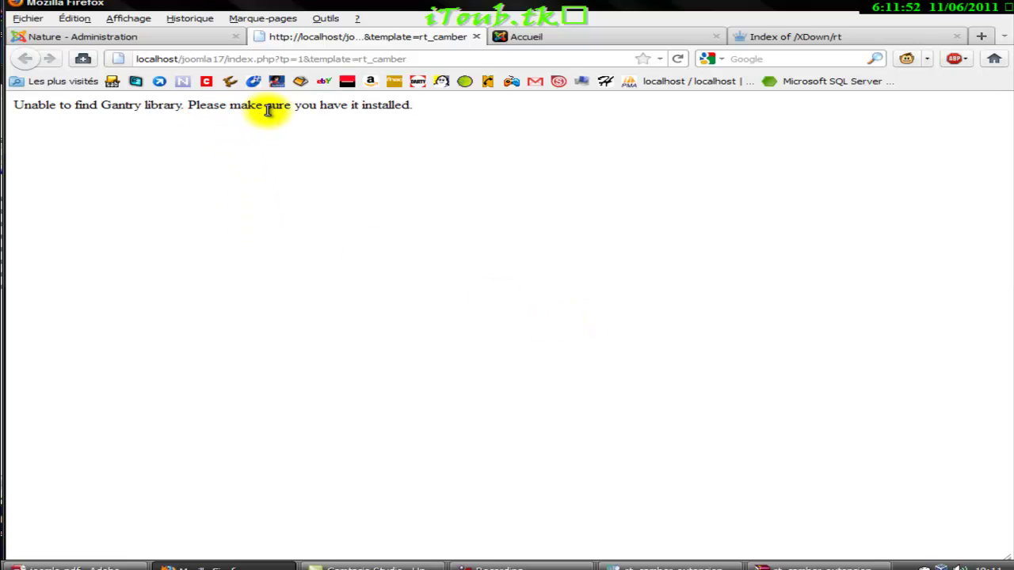
{"action": "triple_click", "coordinate": [279, 107]}
{"action": "double_click", "coordinate": [279, 106]}
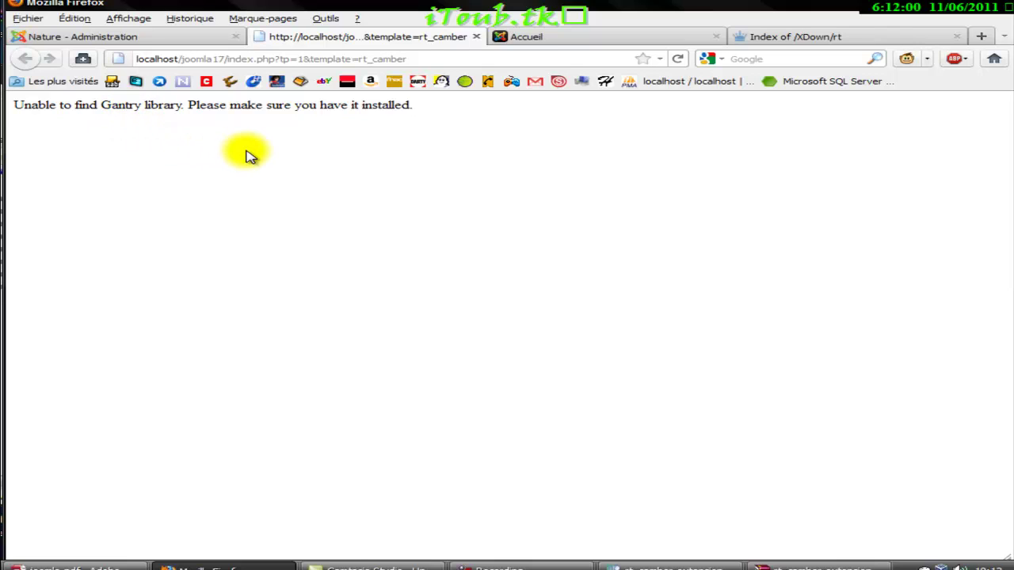
{"action": "triple_click", "coordinate": [395, 104]}
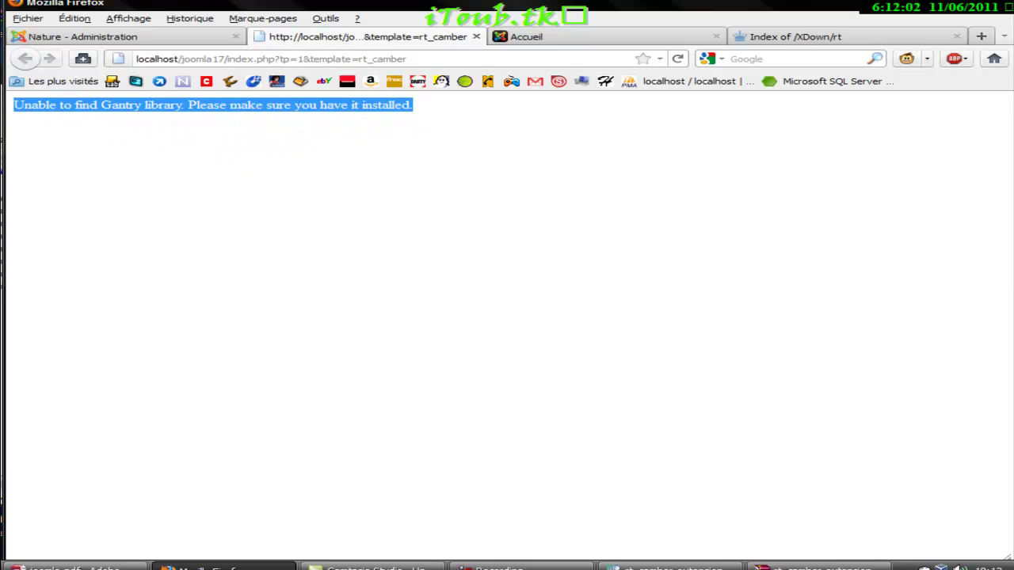
{"action": "left_click", "coordinate": [90, 137]}
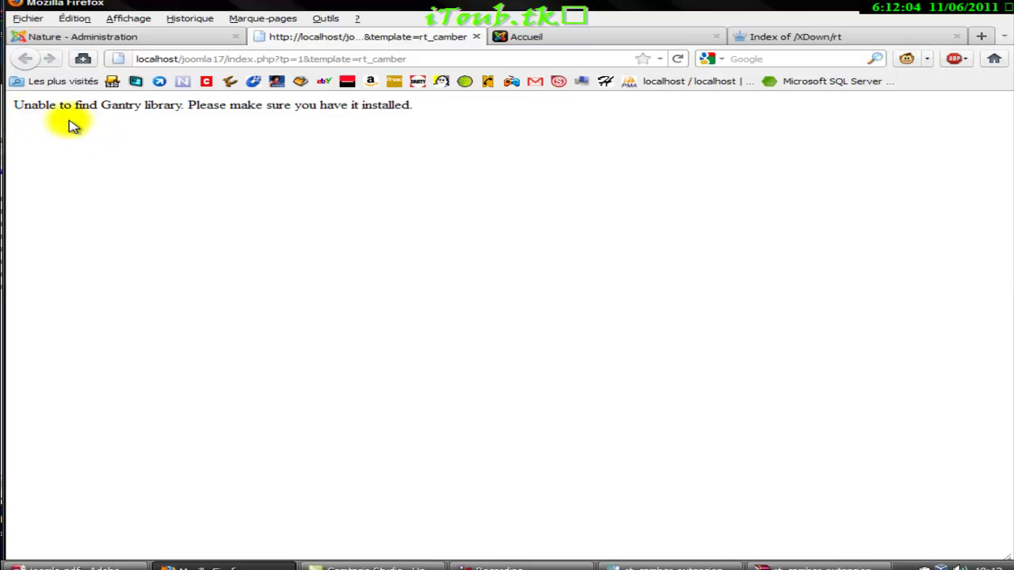
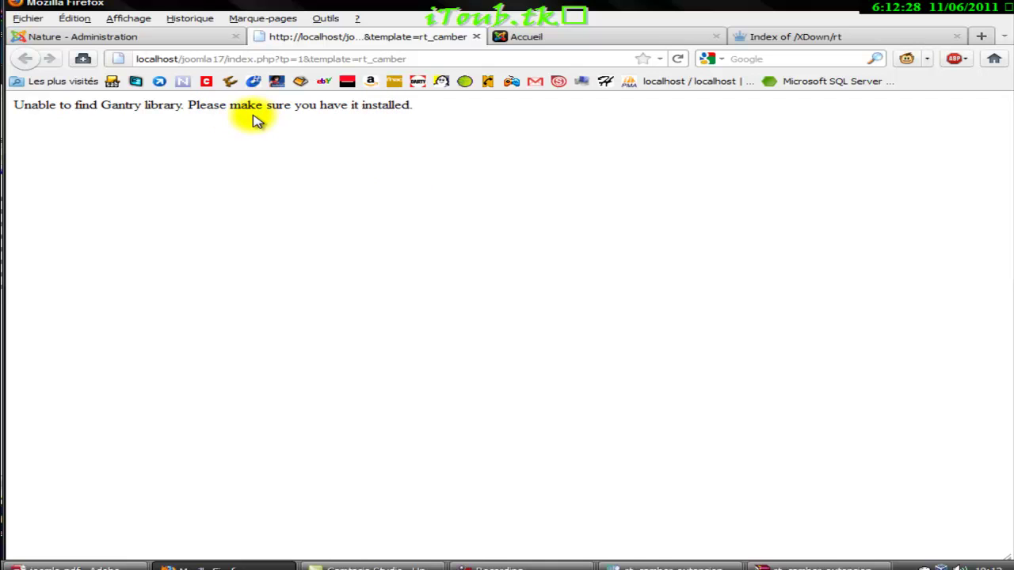
- Check the template styles list in the Joomla administration against the rt_camber preview page, ending on the preview
{"action": "left_click", "coordinate": [152, 35]}
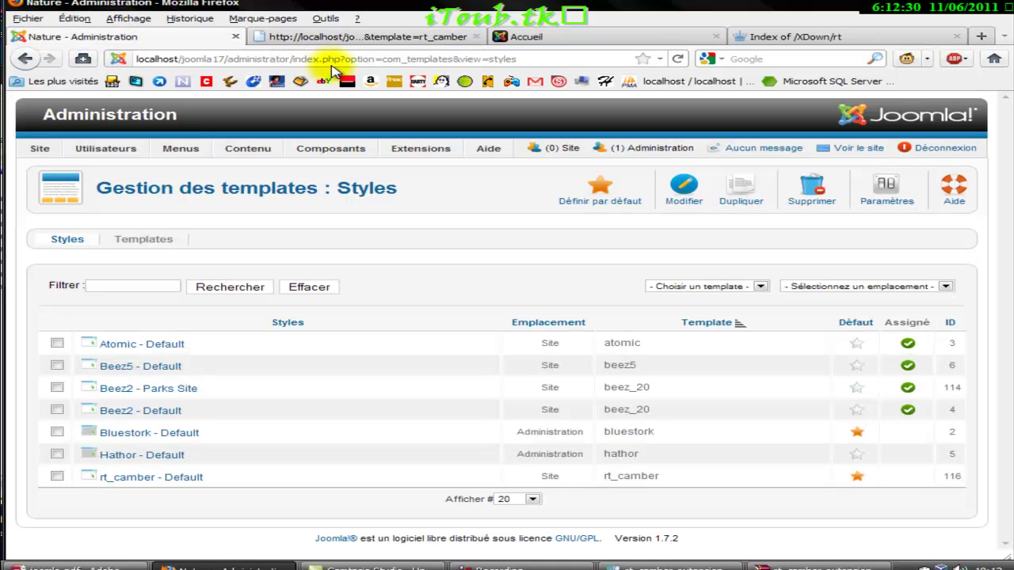
{"action": "left_click", "coordinate": [327, 38]}
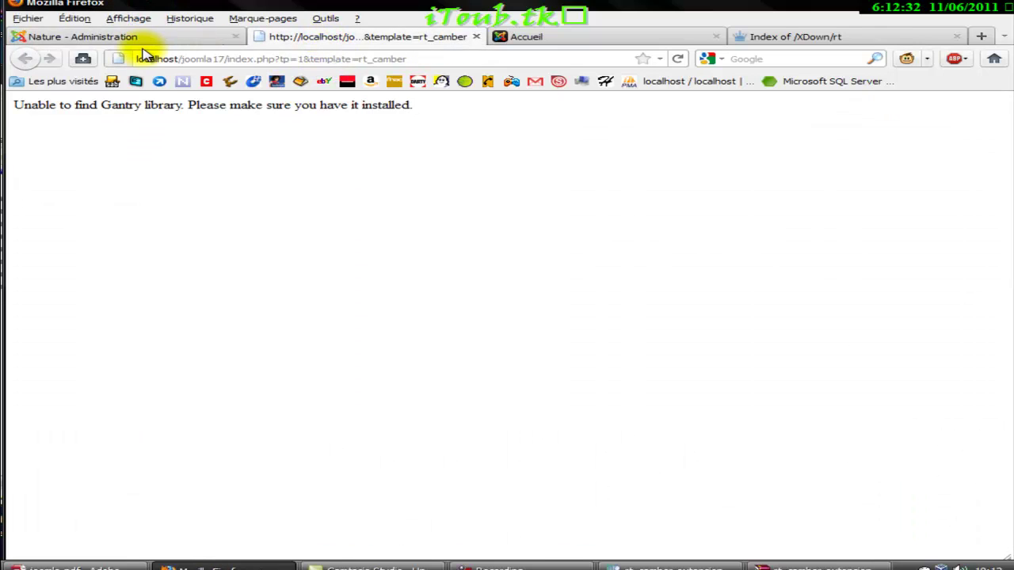
{"action": "left_click", "coordinate": [154, 37]}
{"action": "mouse_move", "coordinate": [265, 159]}
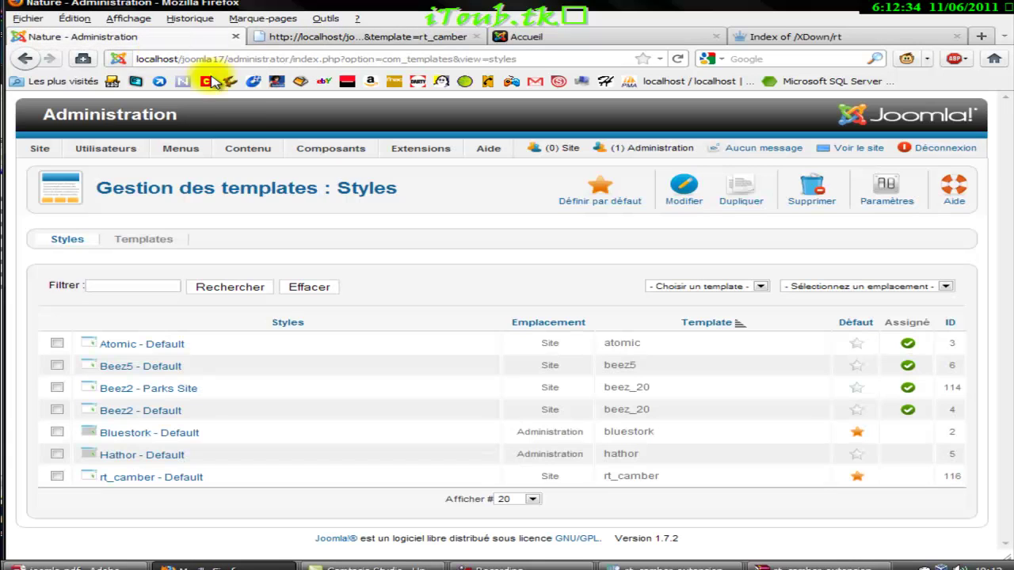
{"action": "left_click", "coordinate": [269, 36]}
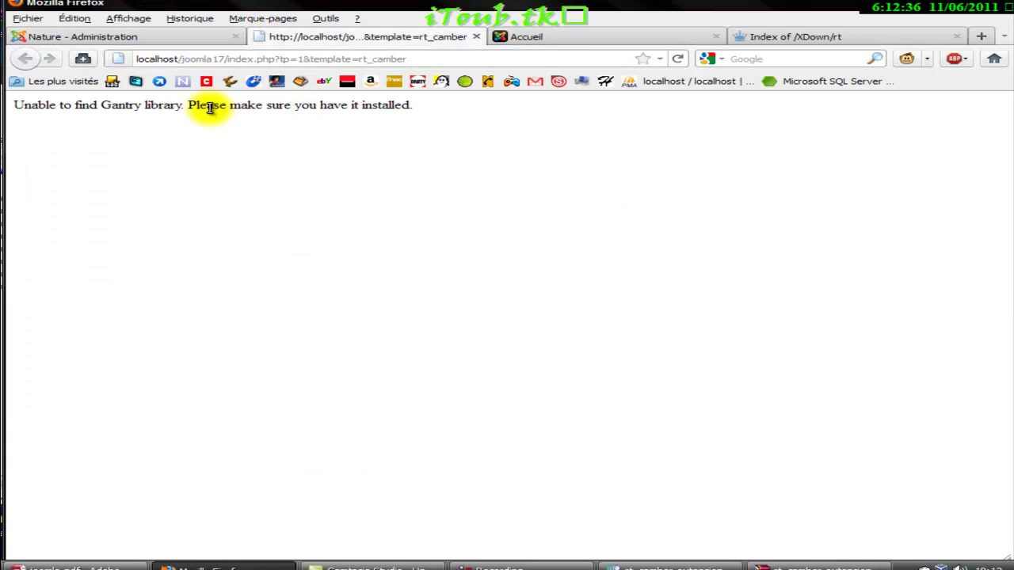
- Search Google for the words "Gantry library" from the error message and show the results page
{"action": "left_click_drag", "start_coordinate": [168, 104], "coordinate": [111, 103]}
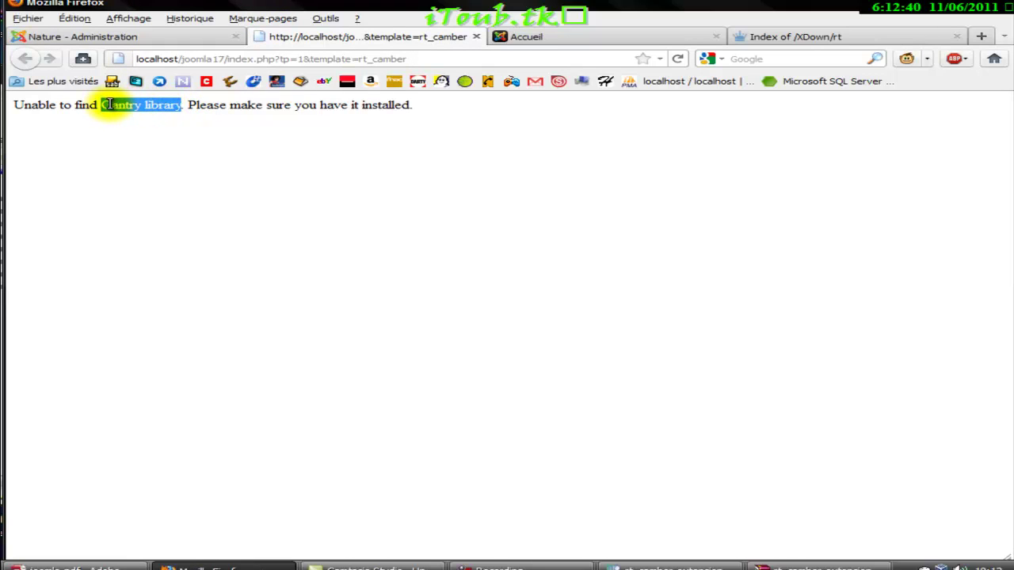
{"action": "right_click", "coordinate": [111, 105]}
{"action": "left_click", "coordinate": [263, 198]}
{"action": "left_click", "coordinate": [482, 40]}
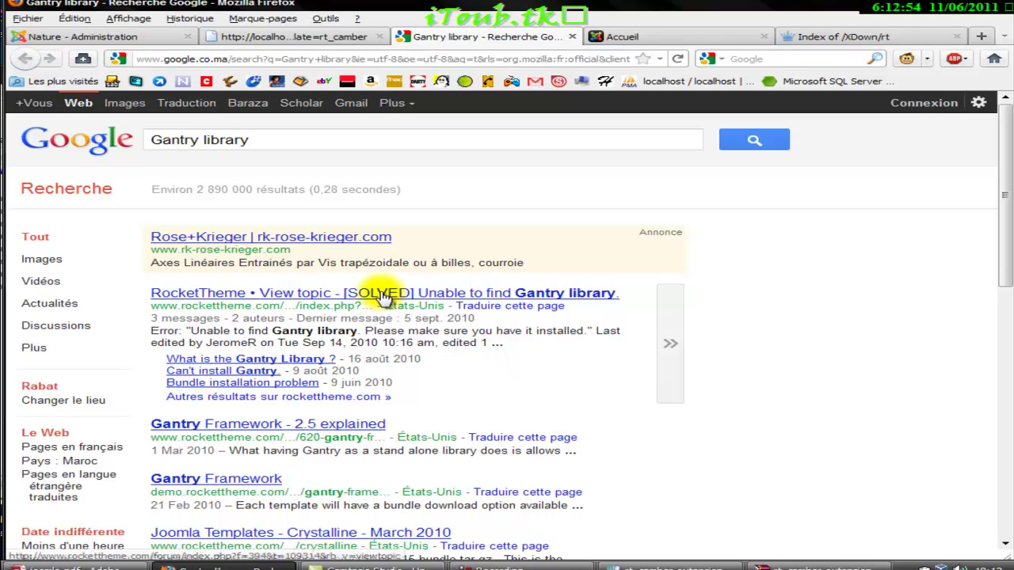
- Open the RocketTheme forum topic "[SOLVED] Unable to find Gantry library" in a new tab and read its posts for the fix
{"action": "middle_click", "coordinate": [450, 295]}
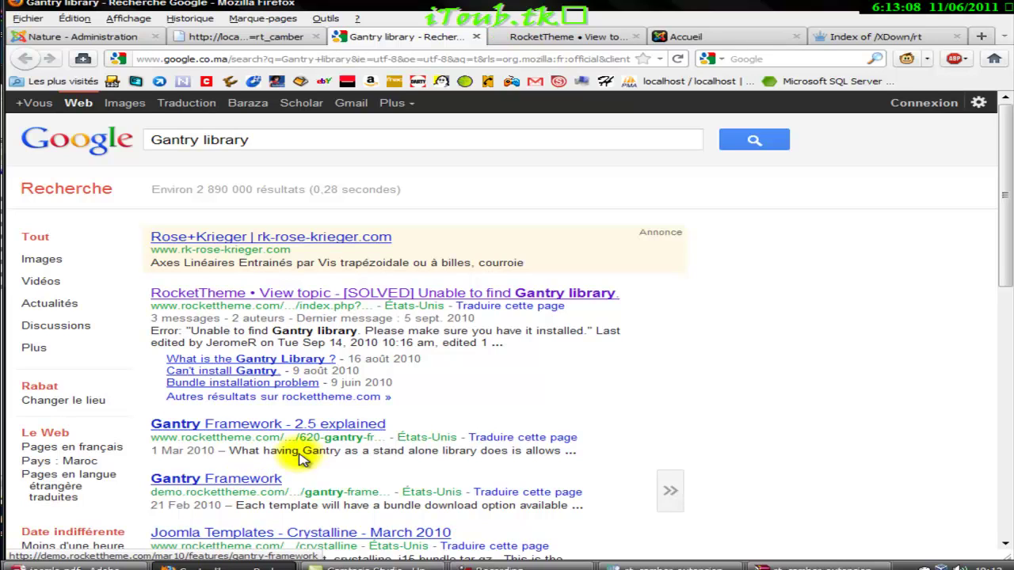
{"action": "left_click", "coordinate": [542, 44]}
{"action": "scroll", "coordinate": [528, 293], "scroll_direction": "down", "scroll_amount": 3}
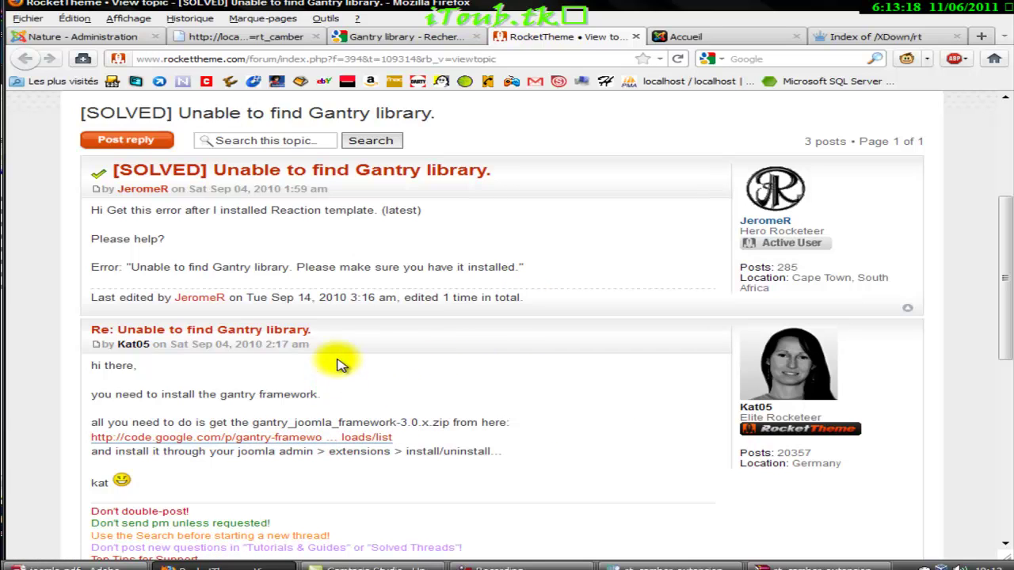
{"action": "scroll", "coordinate": [486, 277], "scroll_direction": "down", "scroll_amount": 8}
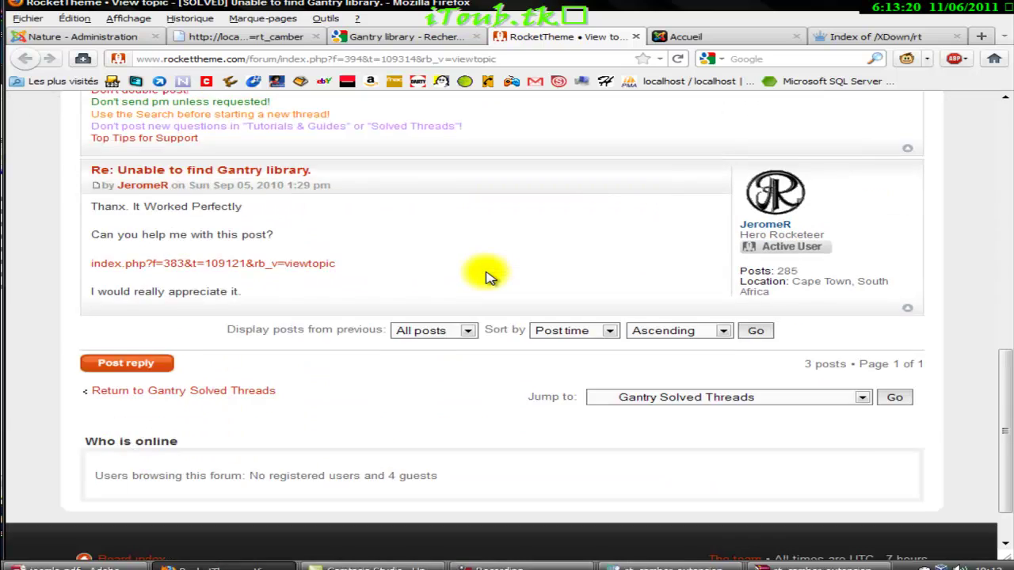
{"action": "scroll", "coordinate": [487, 277], "scroll_direction": "up", "scroll_amount": 10}
{"action": "scroll", "coordinate": [491, 273], "scroll_direction": "down", "scroll_amount": 8}
{"action": "scroll", "coordinate": [491, 271], "scroll_direction": "up", "scroll_amount": 8}
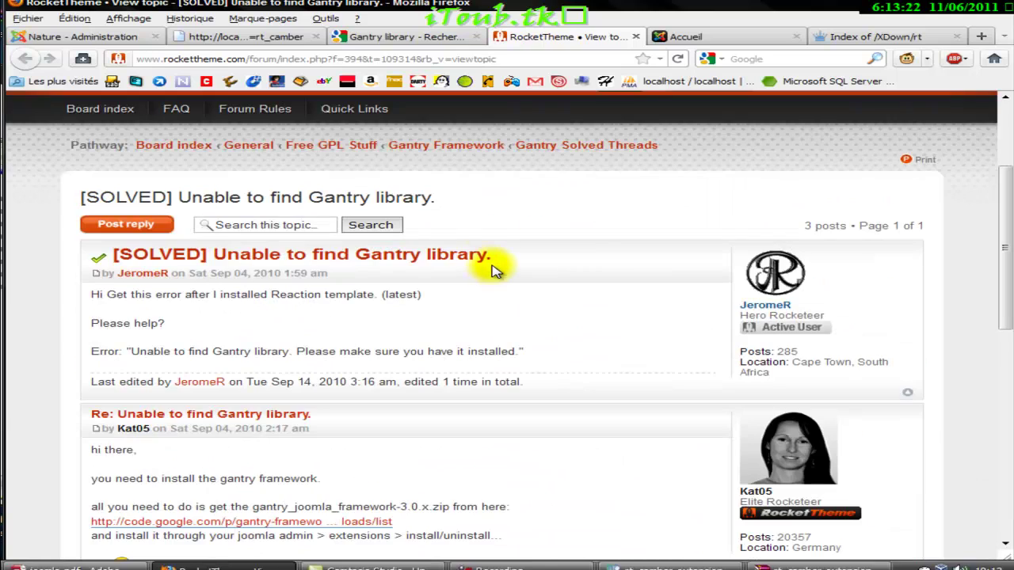
{"action": "scroll", "coordinate": [414, 351], "scroll_direction": "down", "scroll_amount": 8}
{"action": "scroll", "coordinate": [426, 359], "scroll_direction": "up", "scroll_amount": 4}
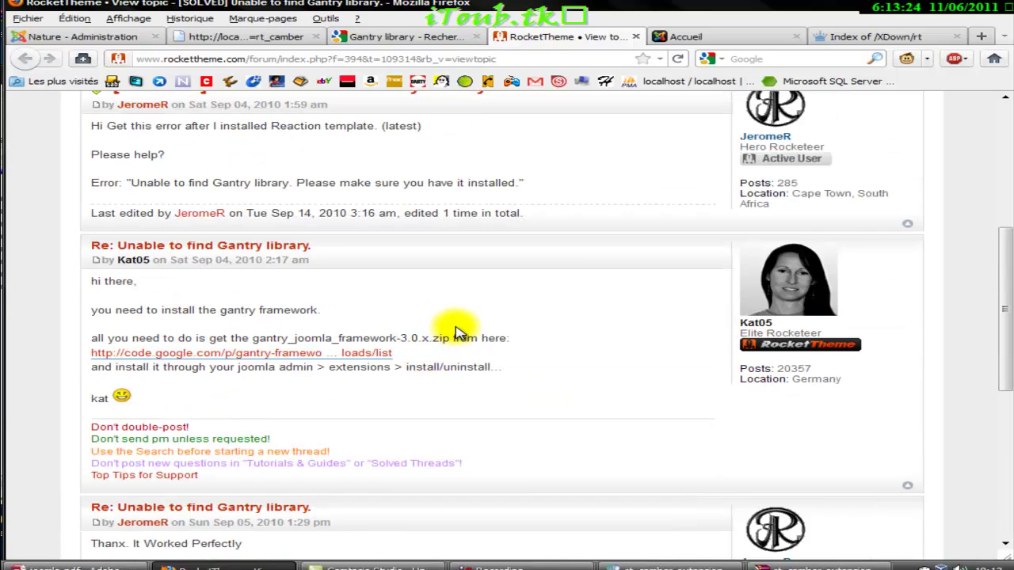
{"action": "scroll", "coordinate": [455, 333], "scroll_direction": "down", "scroll_amount": 3}
{"action": "scroll", "coordinate": [458, 331], "scroll_direction": "up", "scroll_amount": 5}
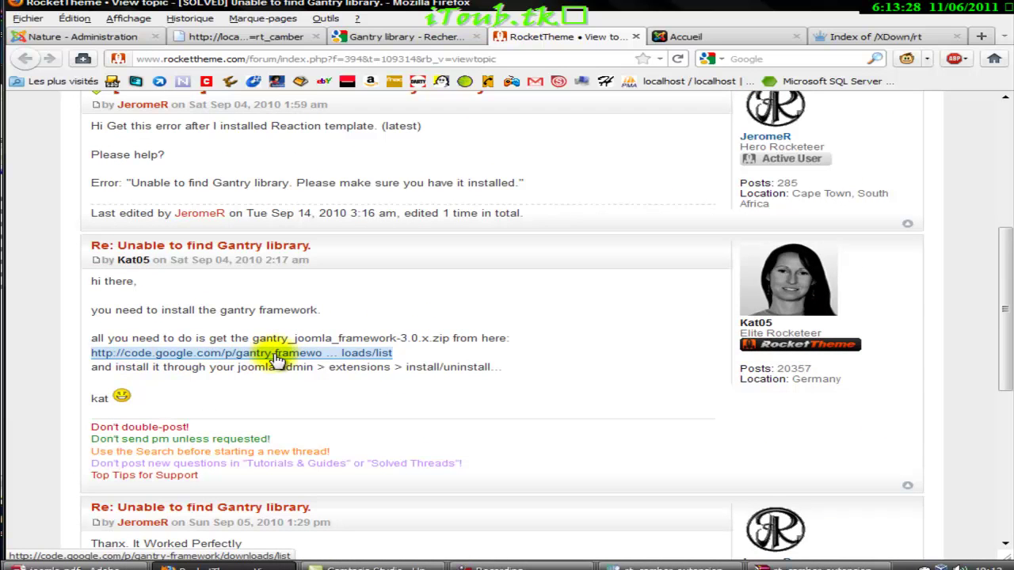
- Download gantry_joomla_framework-3.1.18.zip from the gantry-framework downloads page linked in the forum reply, saving the file to disk
{"action": "left_click", "coordinate": [357, 355]}
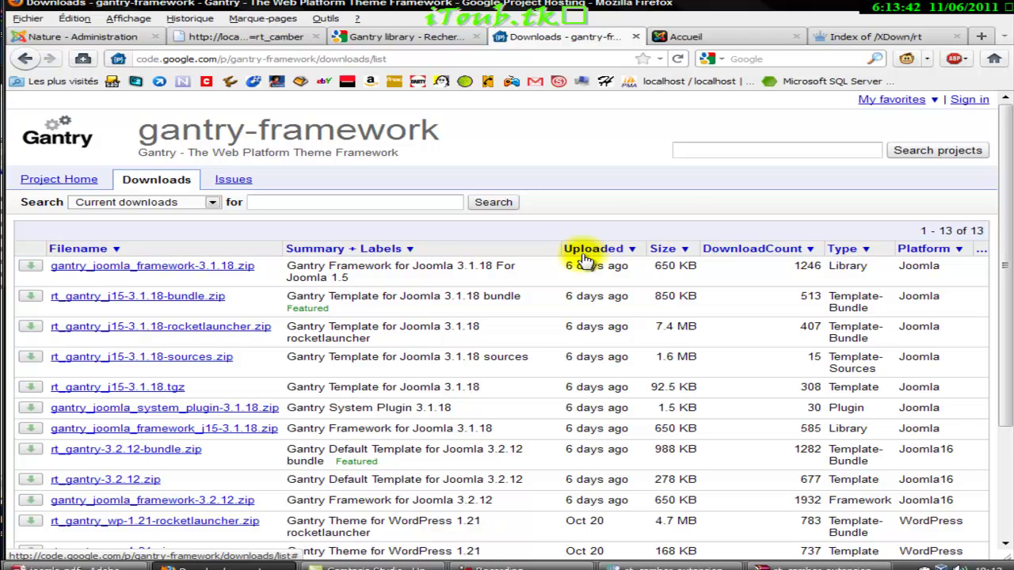
{"action": "scroll", "coordinate": [584, 262], "scroll_direction": "down", "scroll_amount": 2}
{"action": "scroll", "coordinate": [584, 261], "scroll_direction": "up", "scroll_amount": 2}
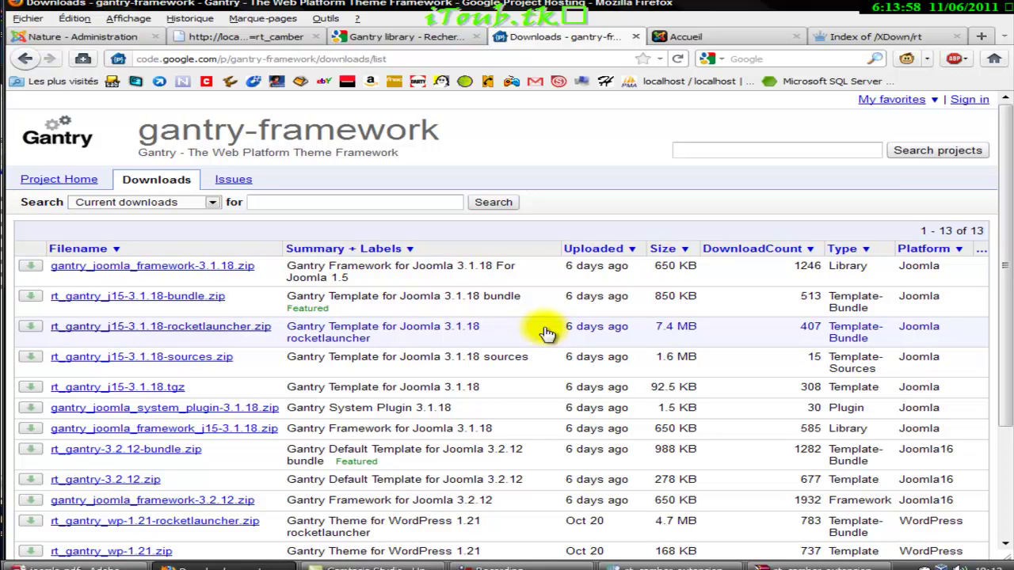
{"action": "scroll", "coordinate": [547, 334], "scroll_direction": "down", "scroll_amount": 2}
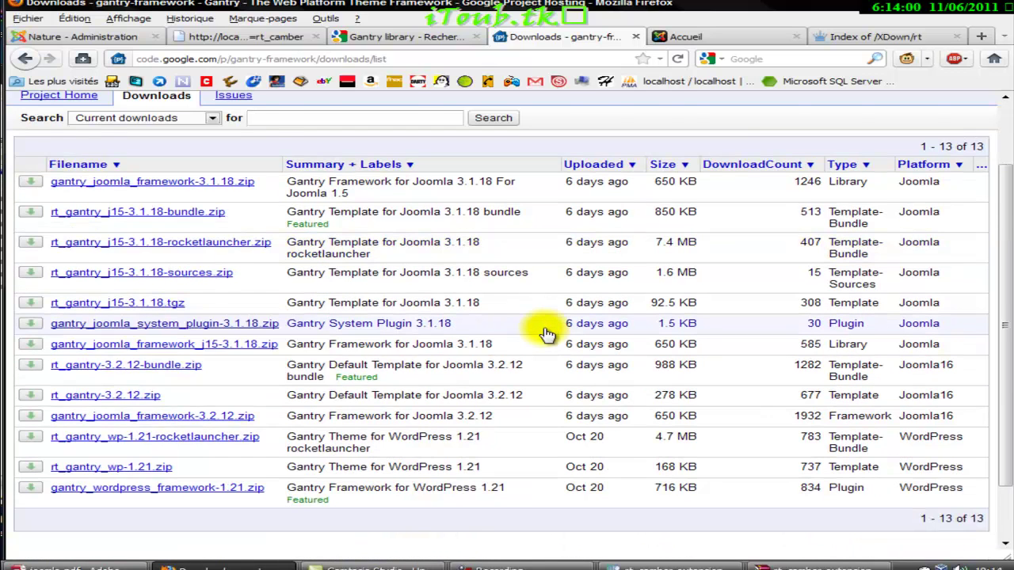
{"action": "scroll", "coordinate": [547, 334], "scroll_direction": "down", "scroll_amount": 2}
{"action": "scroll", "coordinate": [546, 334], "scroll_direction": "up", "scroll_amount": 4}
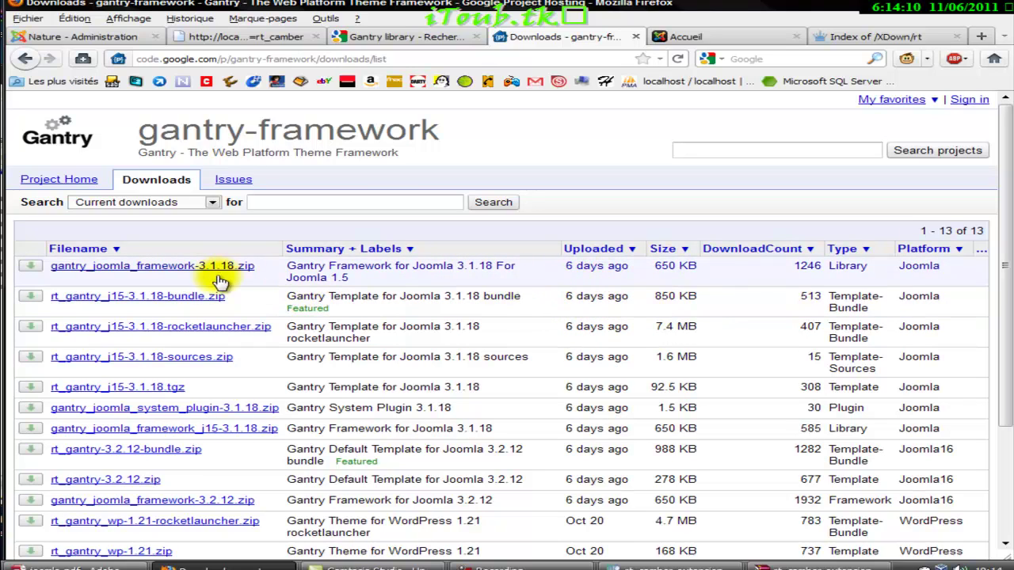
{"action": "left_click", "coordinate": [29, 271]}
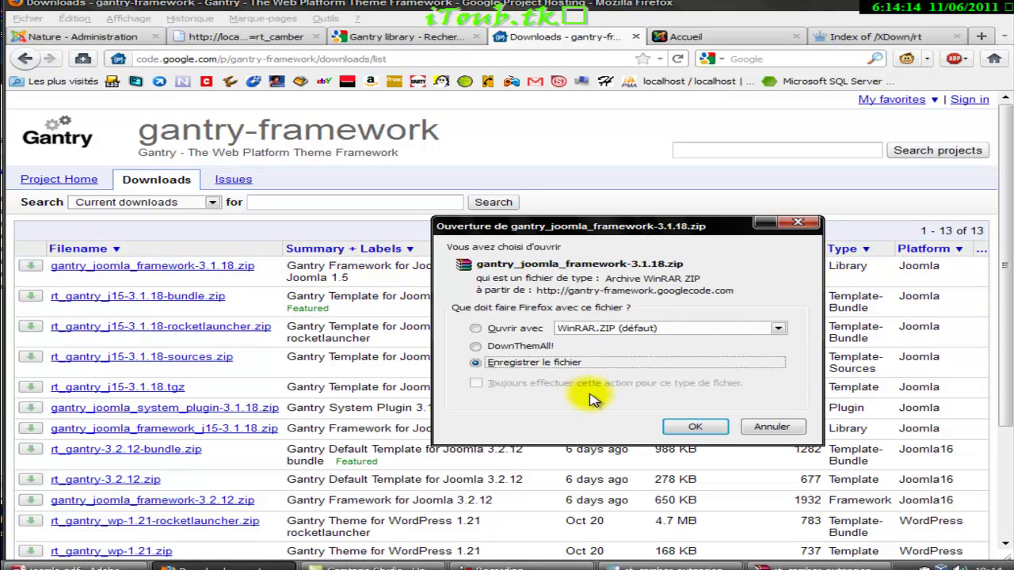
{"action": "left_click", "coordinate": [692, 426]}
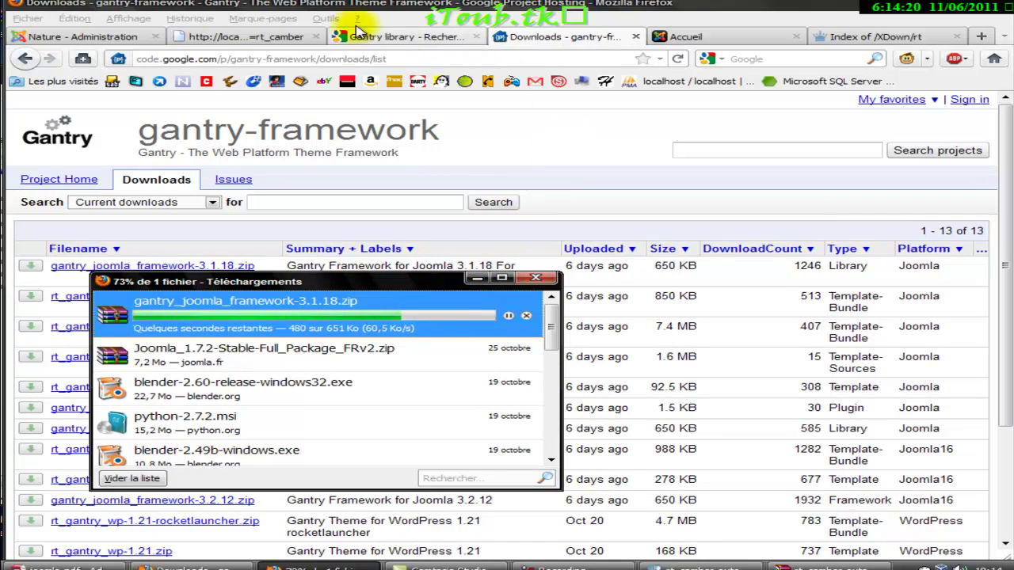
- Copy the downloaded Gantry archive into the inner rt_camber-extensions_j17 folder and close the Firefox downloads window
{"action": "key", "text": "alt+Tab"}
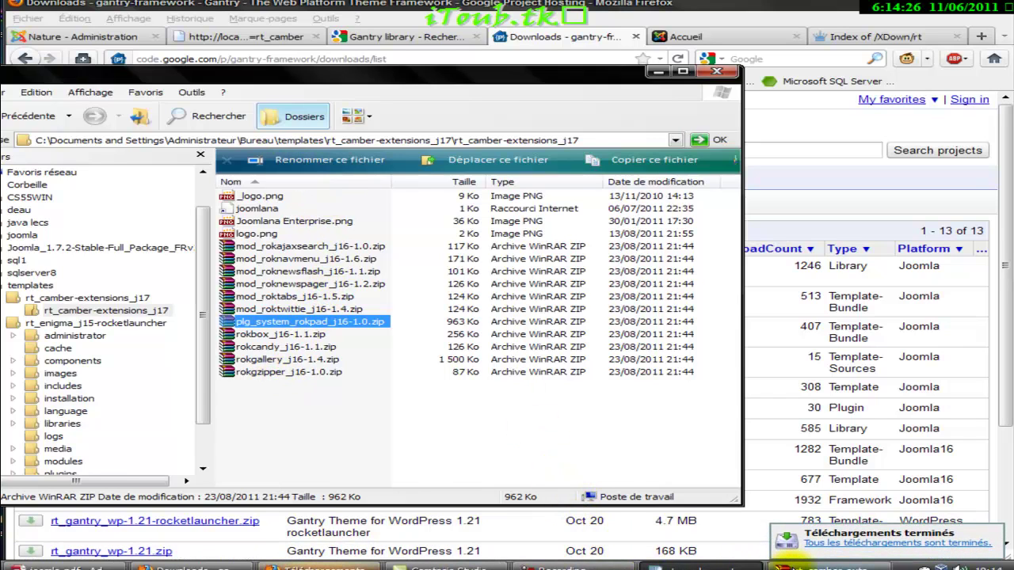
{"action": "left_click", "coordinate": [793, 555]}
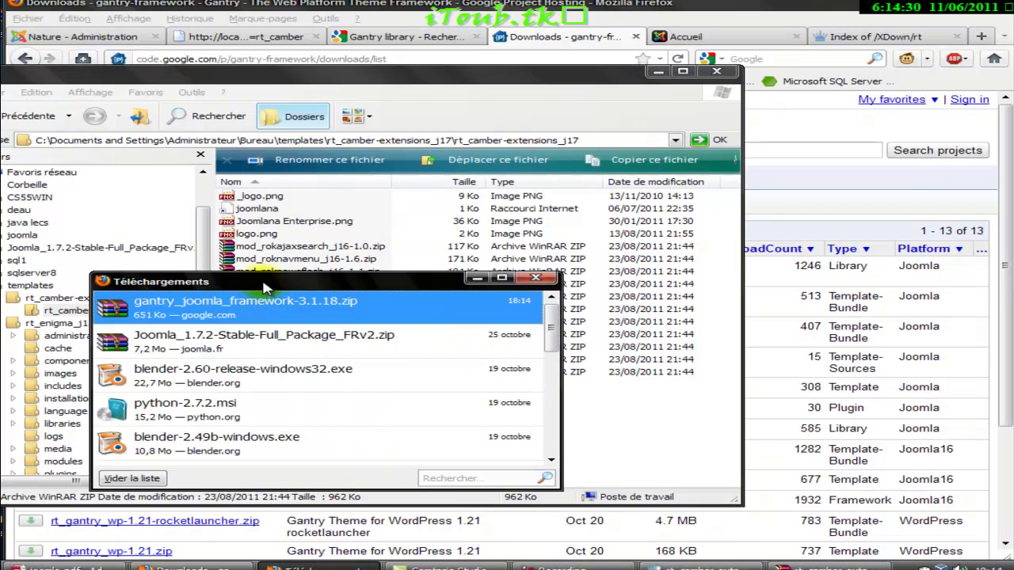
{"action": "left_click_drag", "start_coordinate": [253, 279], "coordinate": [677, 279]}
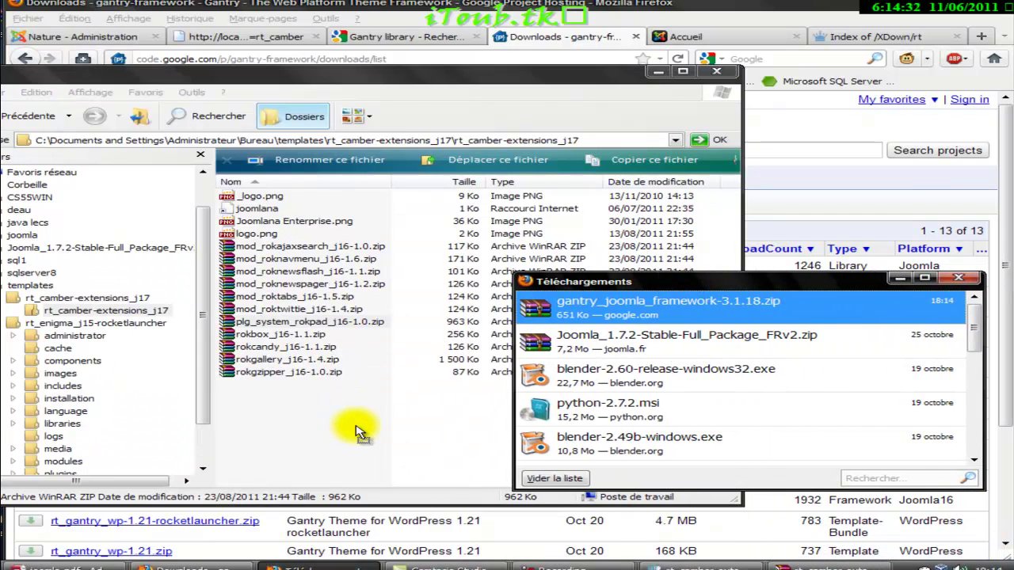
{"action": "left_click_drag", "start_coordinate": [408, 432], "coordinate": [419, 428]}
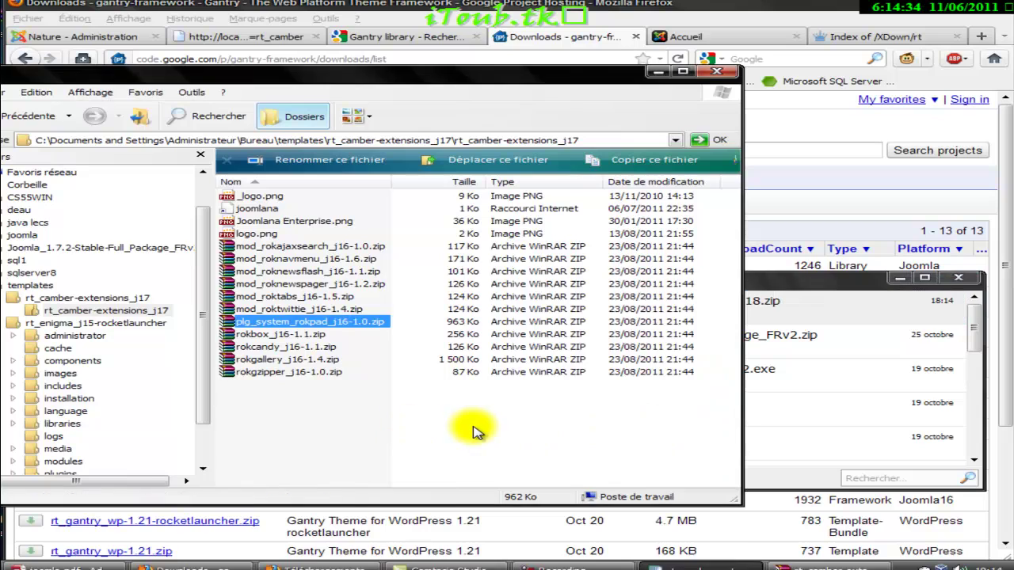
{"action": "left_click", "coordinate": [321, 384]}
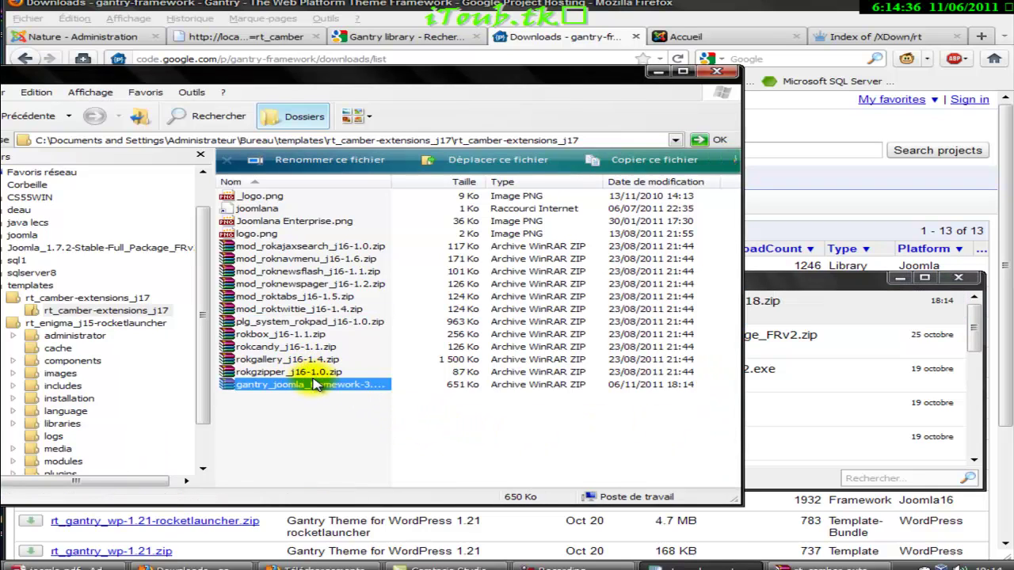
{"action": "left_click", "coordinate": [955, 282]}
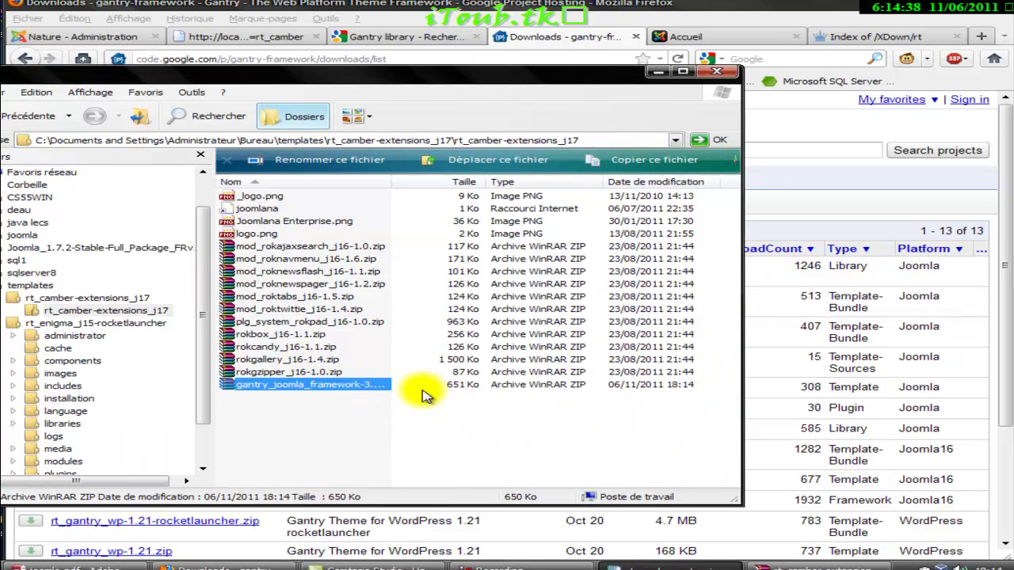
- Open the gantry_joomla_framework-3.1.18.zip archive, check its contents for the manifest.xml file, and close it
{"action": "double_click", "coordinate": [348, 388]}
{"action": "scroll", "coordinate": [202, 307], "scroll_direction": "right", "scroll_amount": 2}
{"action": "scroll", "coordinate": [202, 308], "scroll_direction": "left", "scroll_amount": 2}
{"action": "left_click", "coordinate": [45, 379]}
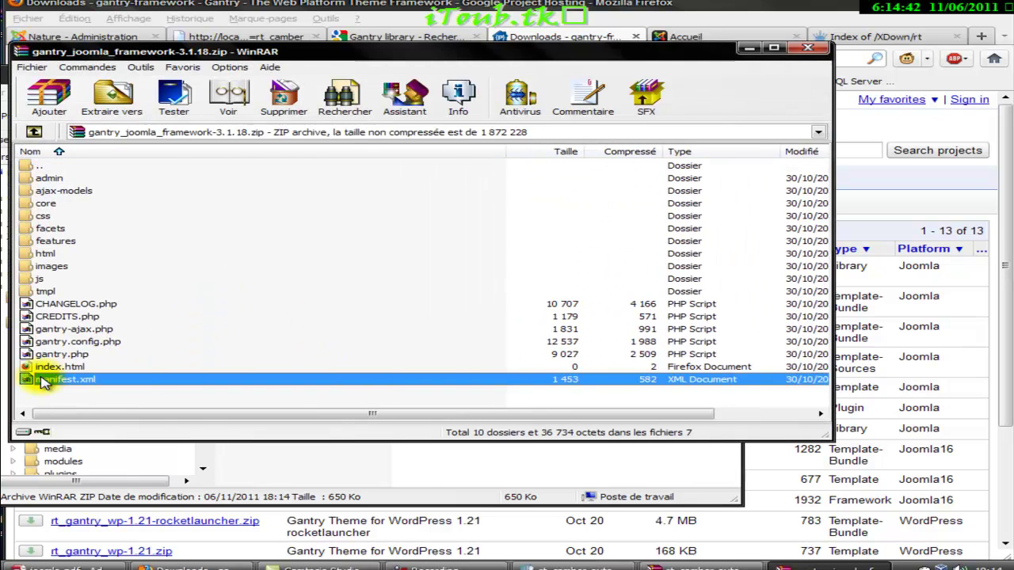
{"action": "left_click", "coordinate": [808, 48]}
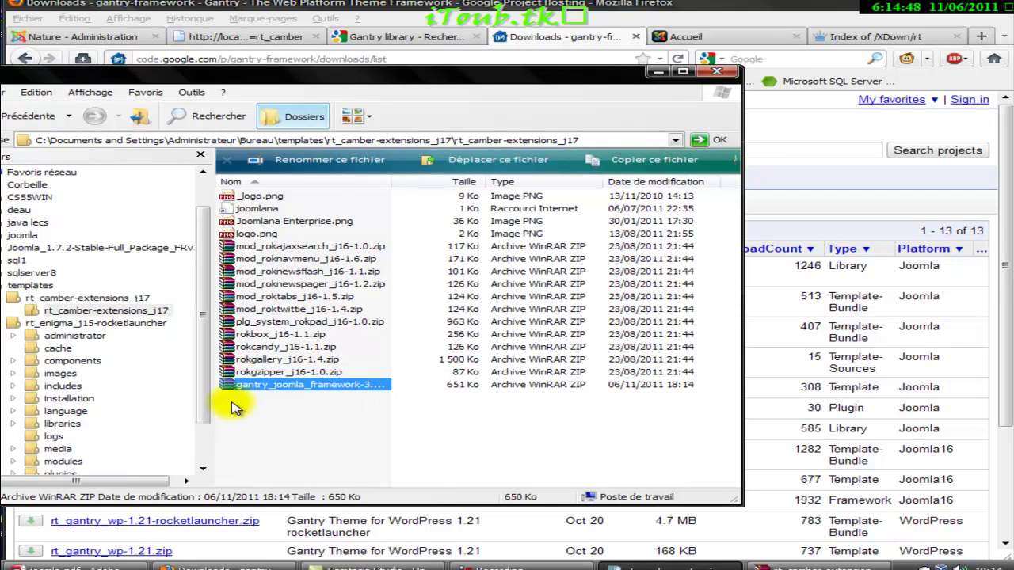
- In the Joomla administration, upload and install gantry_joomla_framework-3.1.18.zip from the inner rt_camber-extensions_j17 folder as a new extension
{"action": "left_click", "coordinate": [131, 49]}
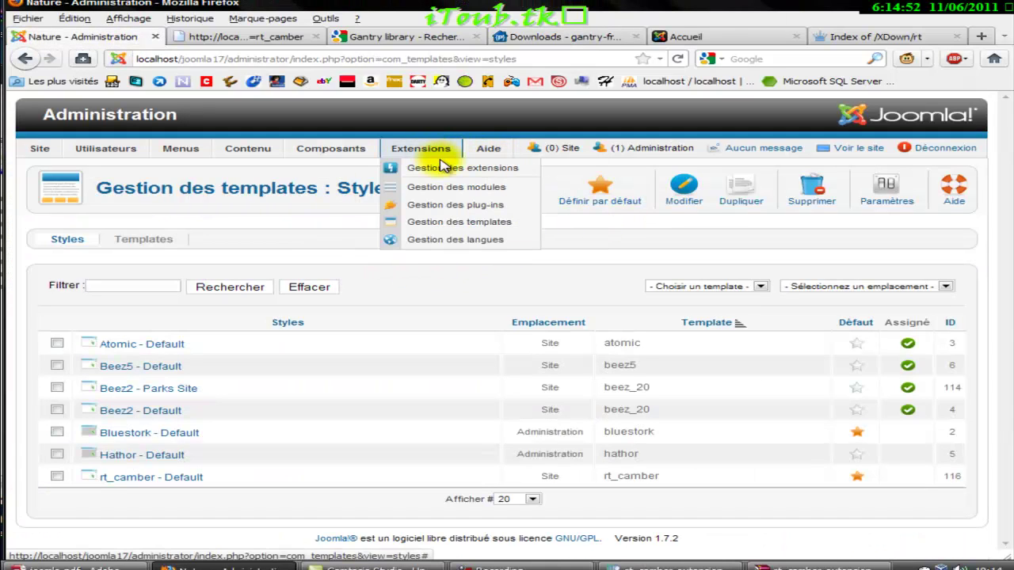
{"action": "left_click", "coordinate": [446, 167]}
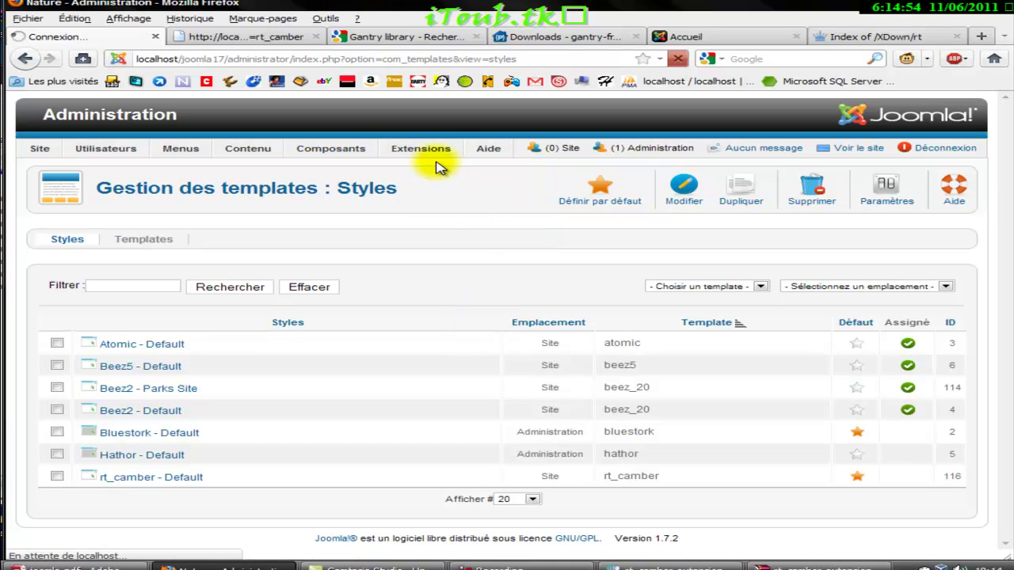
{"action": "mouse_move", "coordinate": [442, 155]}
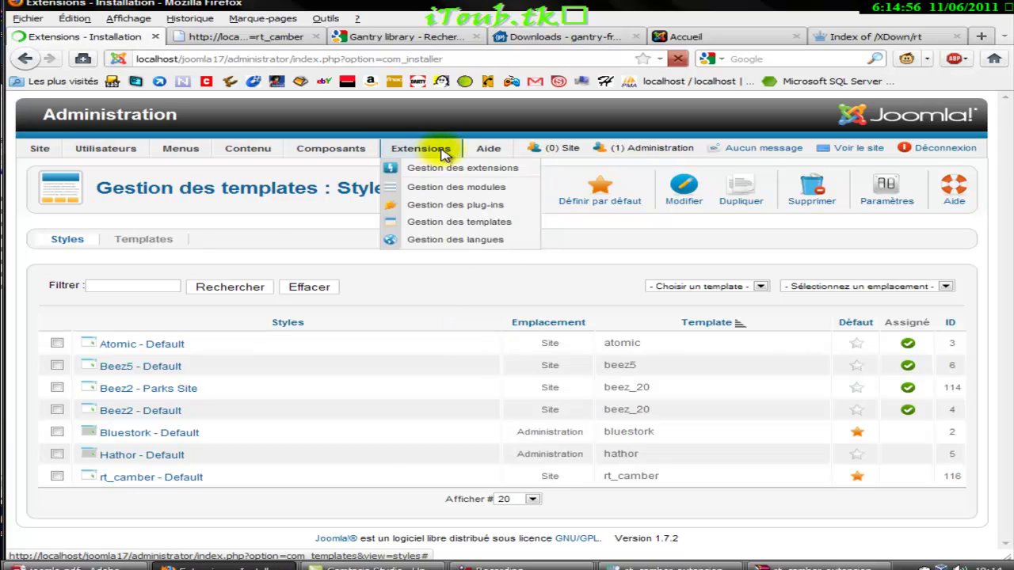
{"action": "left_click", "coordinate": [436, 294]}
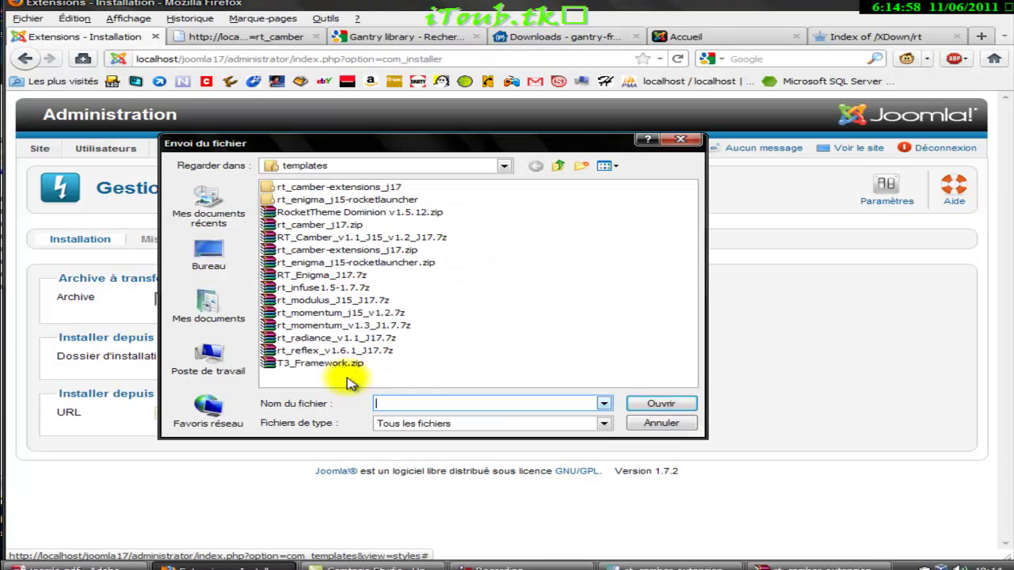
{"action": "double_click", "coordinate": [343, 188]}
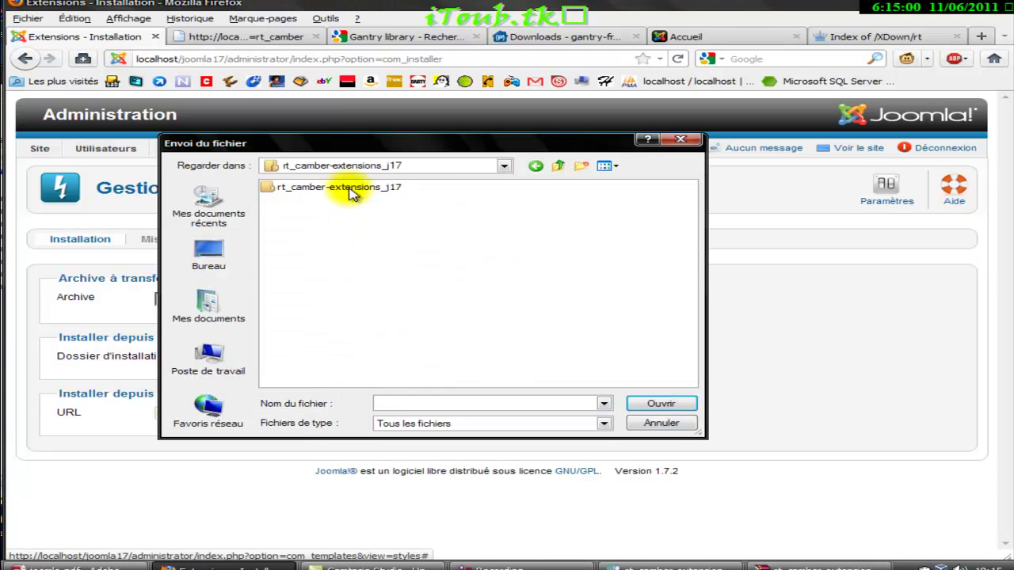
{"action": "double_click", "coordinate": [353, 188]}
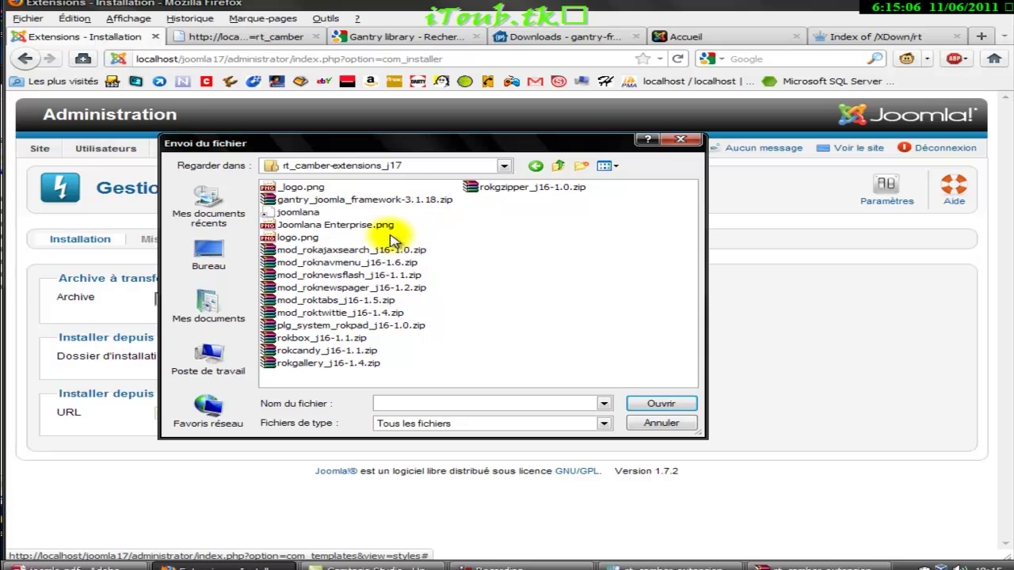
{"action": "left_click", "coordinate": [367, 201]}
{"action": "left_click", "coordinate": [660, 404]}
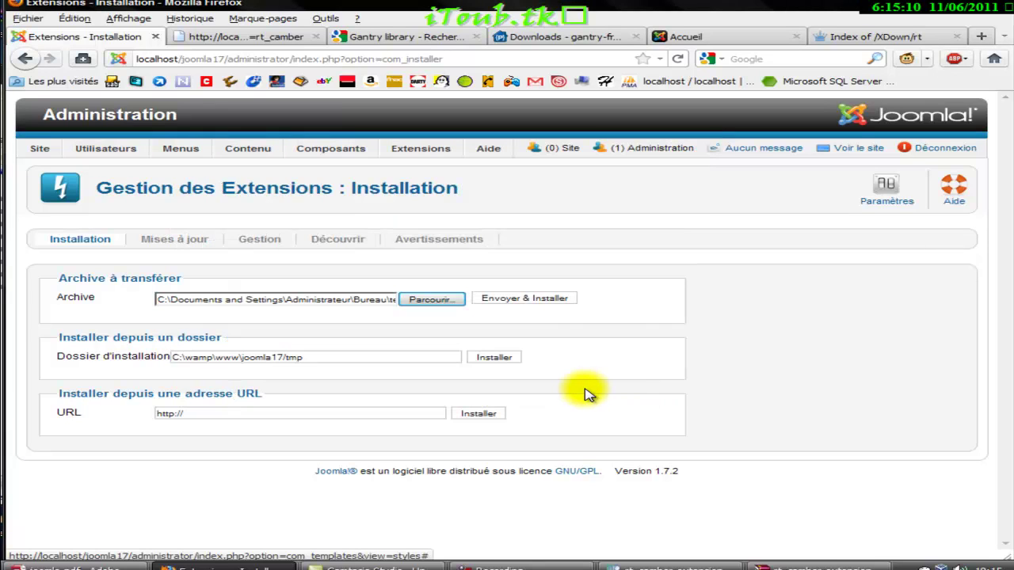
{"action": "left_click", "coordinate": [485, 298]}
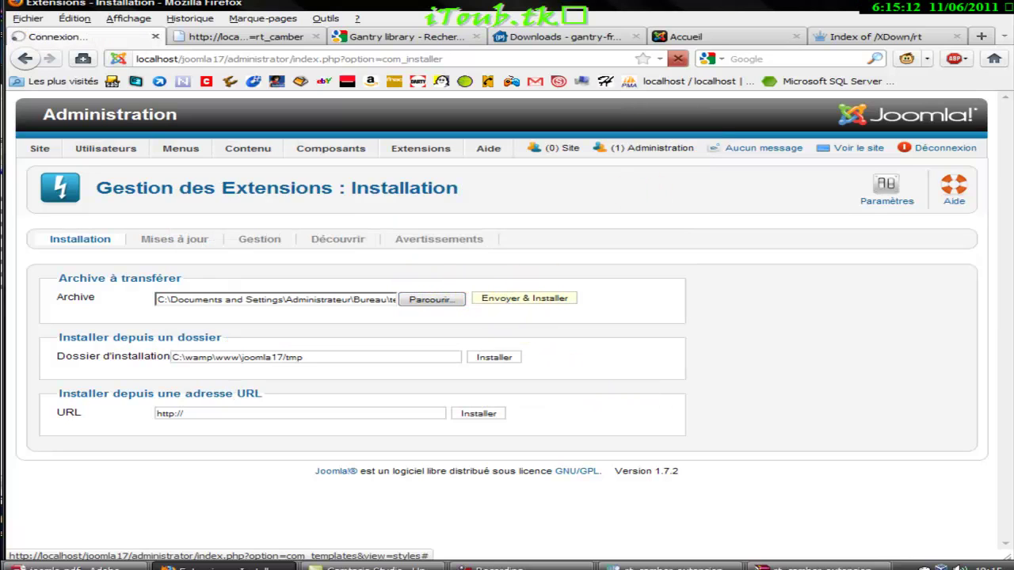
- Go up to the templates folder in the file explorer and open the T3_Framework.zip archive
{"action": "left_click", "coordinate": [937, 6]}
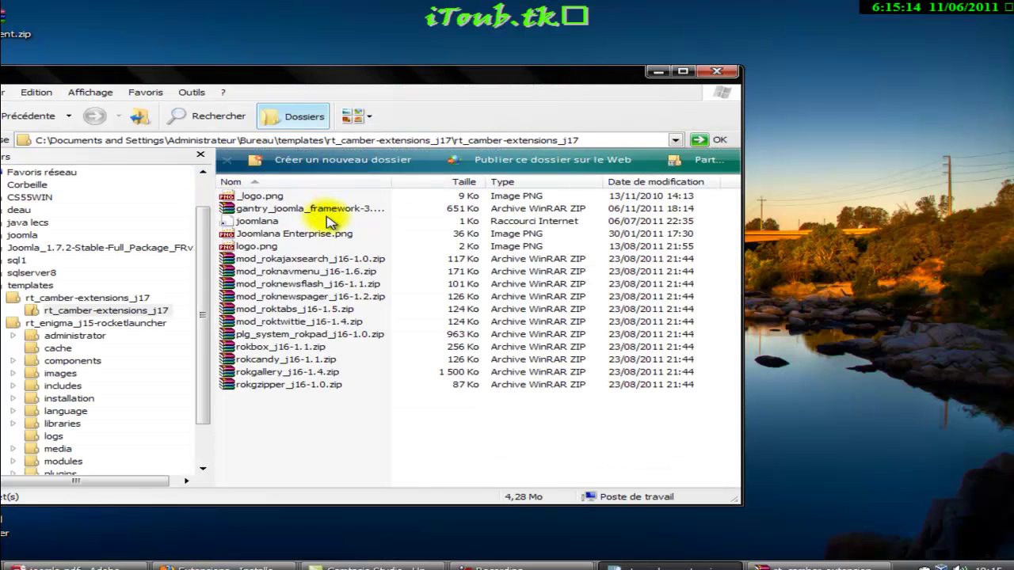
{"action": "left_click", "coordinate": [138, 121]}
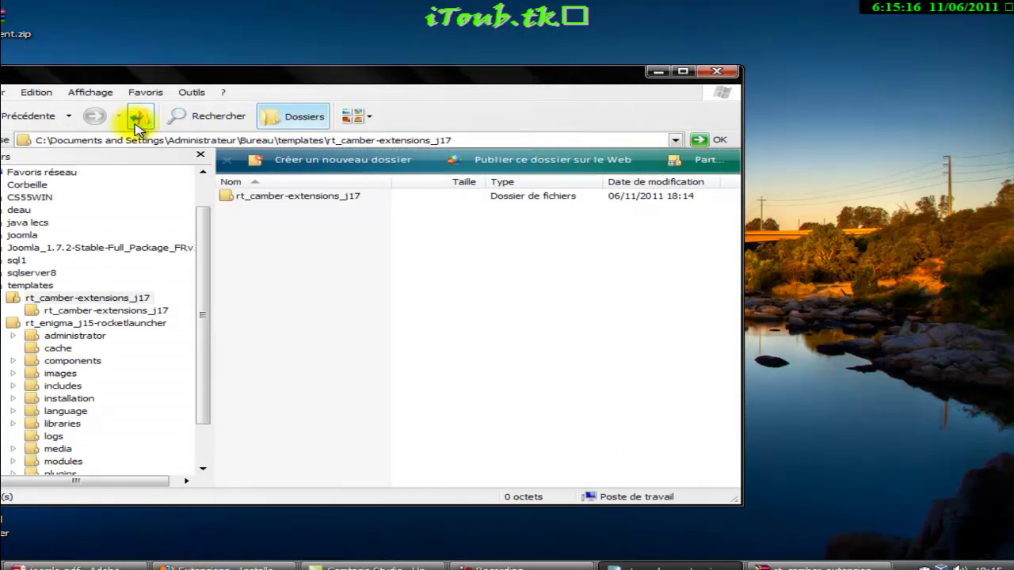
{"action": "left_click", "coordinate": [138, 119]}
{"action": "left_click_drag", "start_coordinate": [251, 83], "coordinate": [336, 90]}
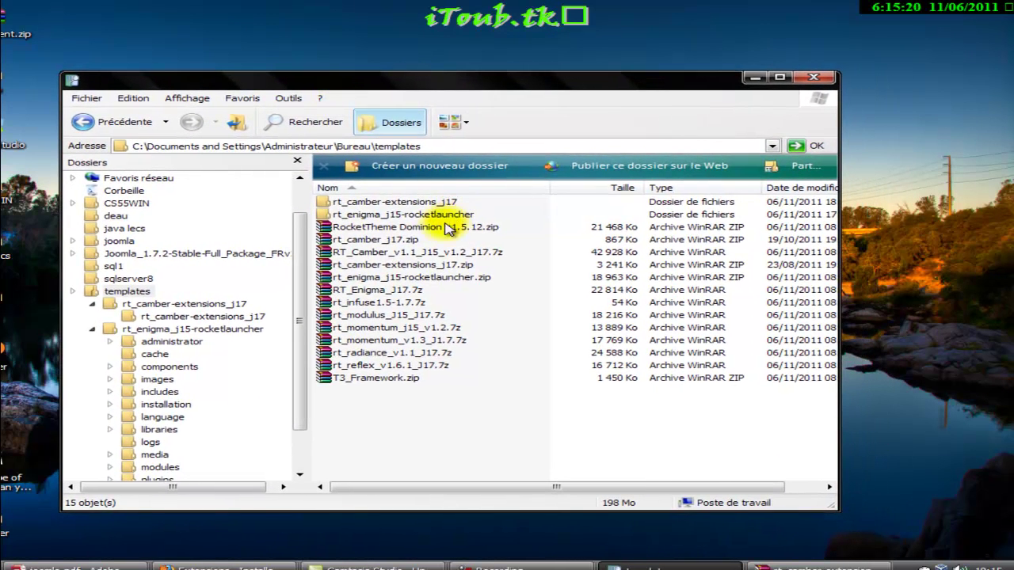
{"action": "left_click", "coordinate": [410, 380]}
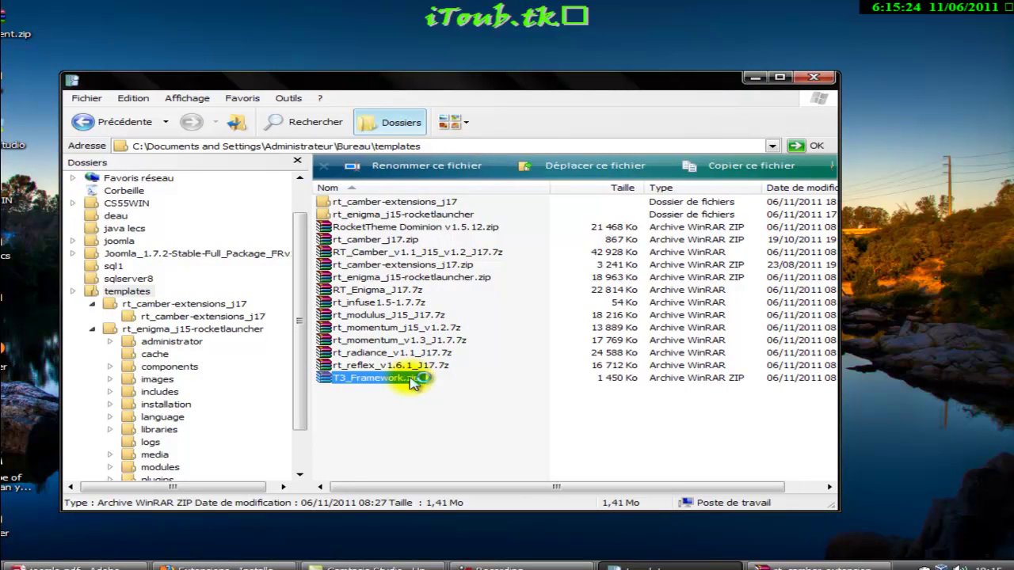
{"action": "double_click", "coordinate": [411, 380]}
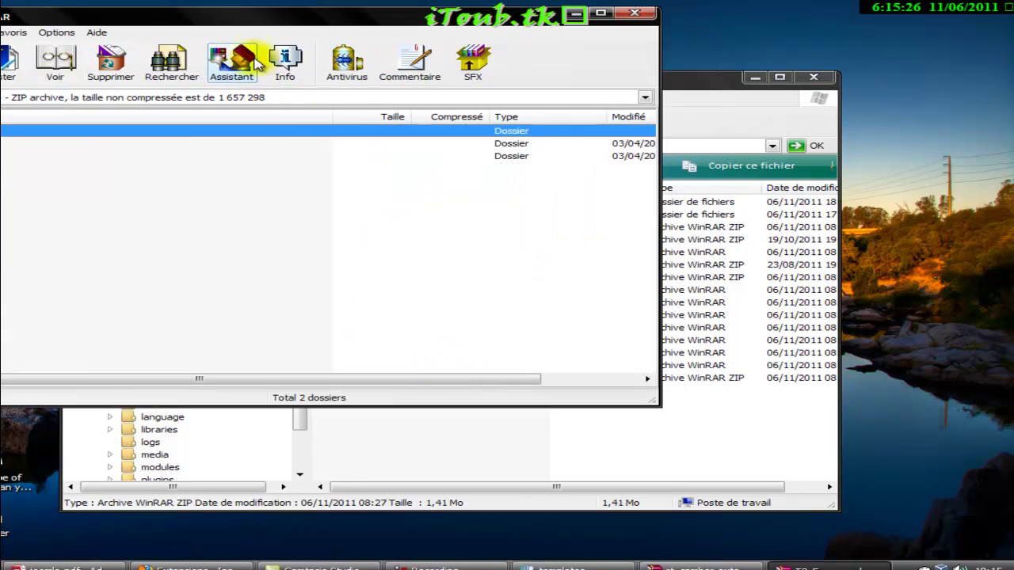
- Extract plg_system_jat3.v1.2.1.zip from the archive's J1.6 folder into the templates folder and close the archive
{"action": "left_click_drag", "start_coordinate": [245, 21], "coordinate": [511, 130]}
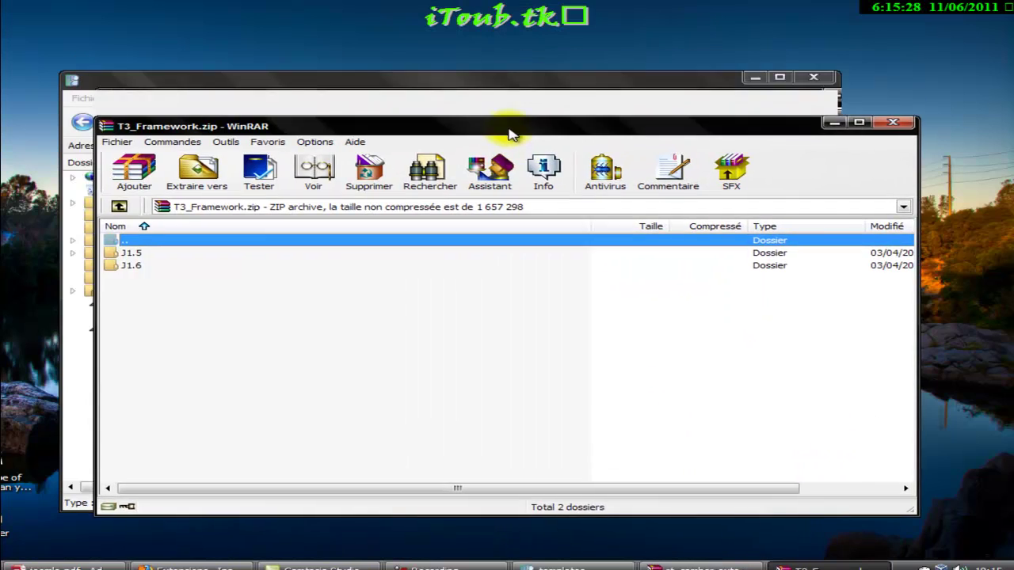
{"action": "left_click", "coordinate": [129, 253]}
{"action": "left_click", "coordinate": [133, 267]}
{"action": "double_click", "coordinate": [133, 267]}
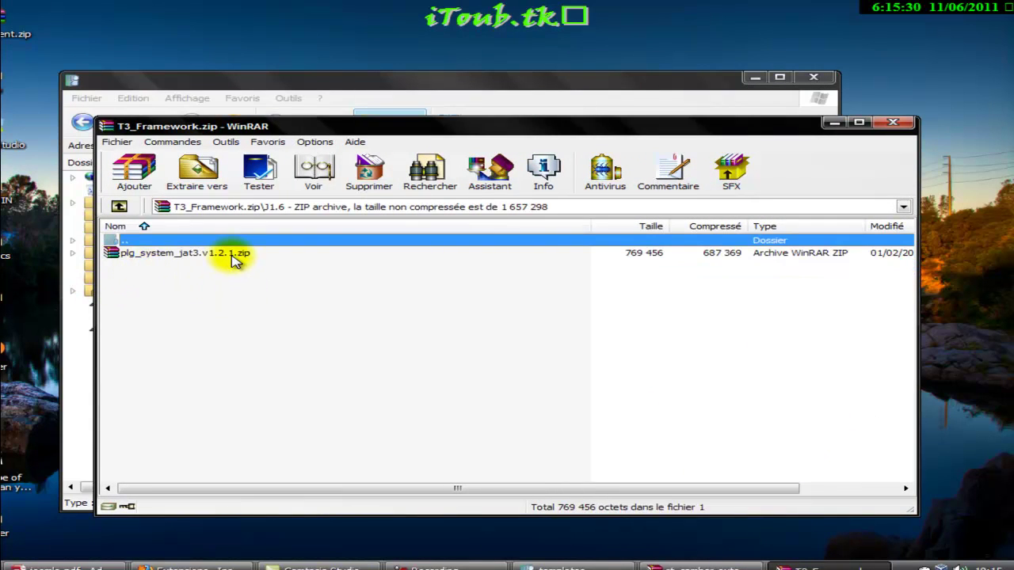
{"action": "left_click", "coordinate": [235, 255]}
{"action": "left_click_drag", "start_coordinate": [289, 136], "coordinate": [732, 129]}
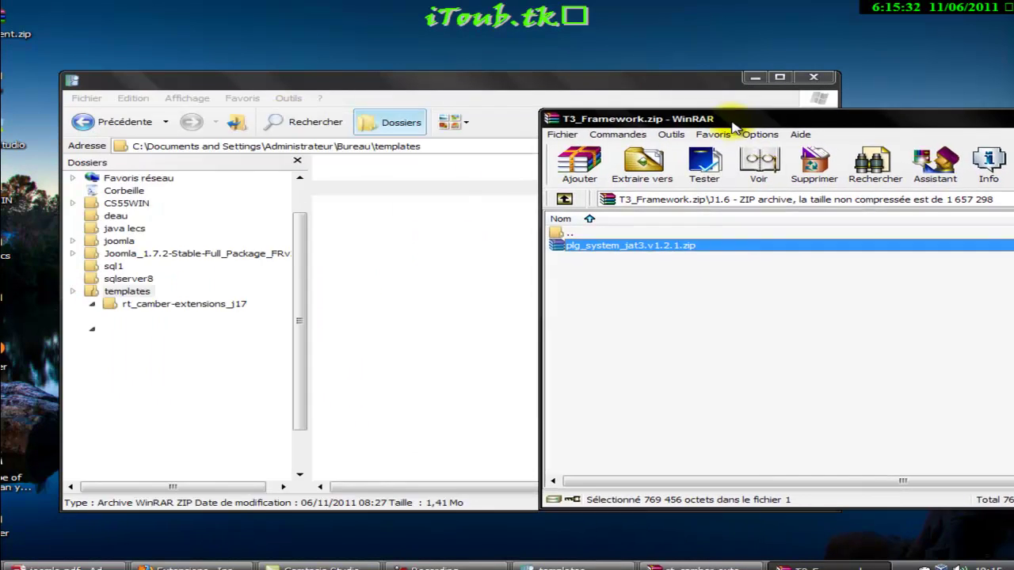
{"action": "left_click_drag", "start_coordinate": [658, 255], "coordinate": [476, 418]}
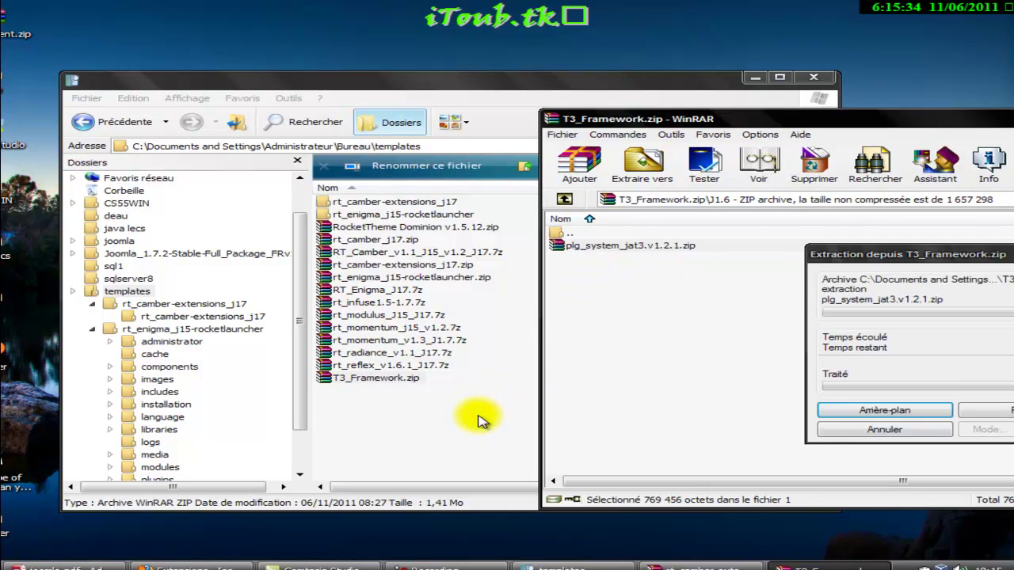
{"action": "left_click_drag", "start_coordinate": [848, 113], "coordinate": [452, 124]}
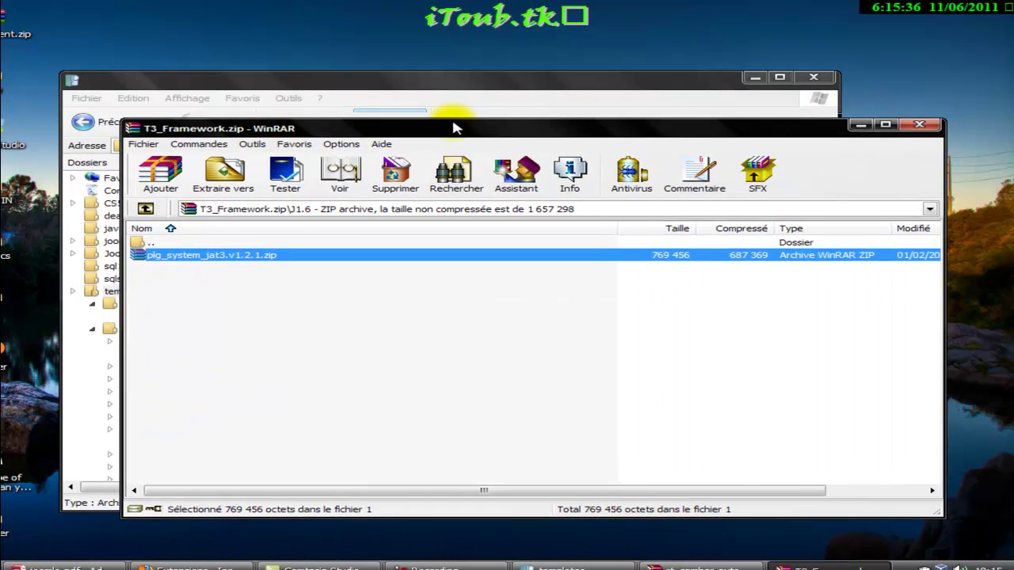
{"action": "left_click", "coordinate": [927, 123]}
{"action": "left_click_drag", "start_coordinate": [643, 83], "coordinate": [711, 77]}
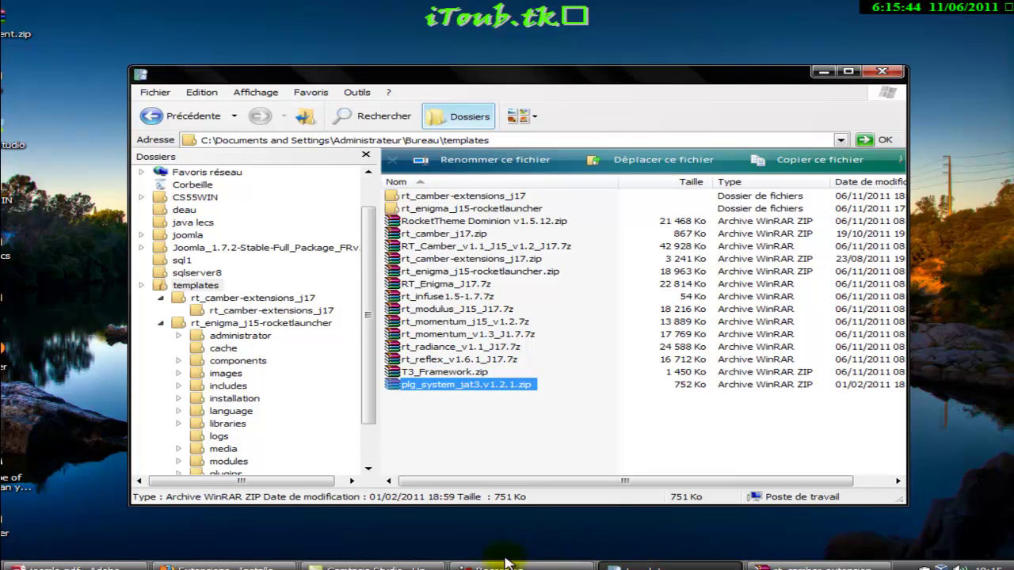
- Switch back to the Joomla extension installation page in Firefox and check the outcome of the Gantry installation
{"action": "key", "text": "alt+Tab"}
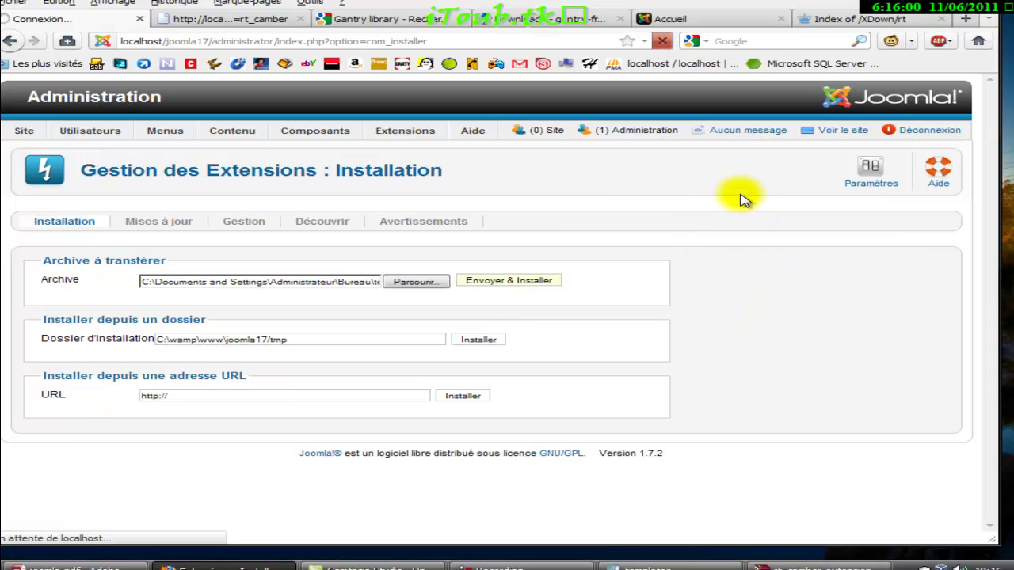
{"action": "left_click_drag", "start_coordinate": [634, 0], "coordinate": [644, 7]}
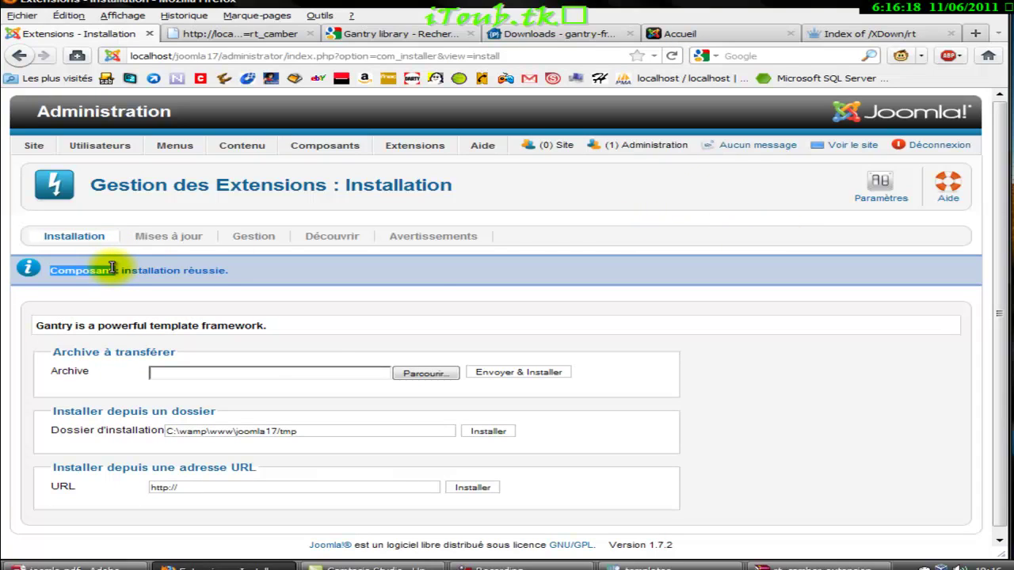
- Read the component installation message on the extension installation page
{"action": "left_click_drag", "start_coordinate": [112, 267], "coordinate": [431, 280]}
{"action": "left_click", "coordinate": [431, 281]}
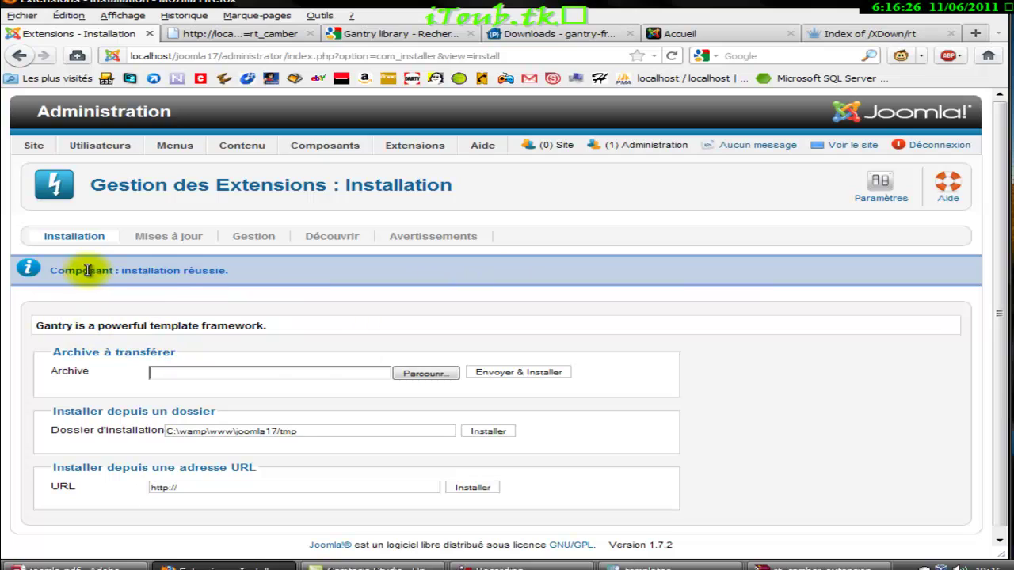
{"action": "triple_click", "coordinate": [331, 186]}
{"action": "left_click", "coordinate": [336, 186]}
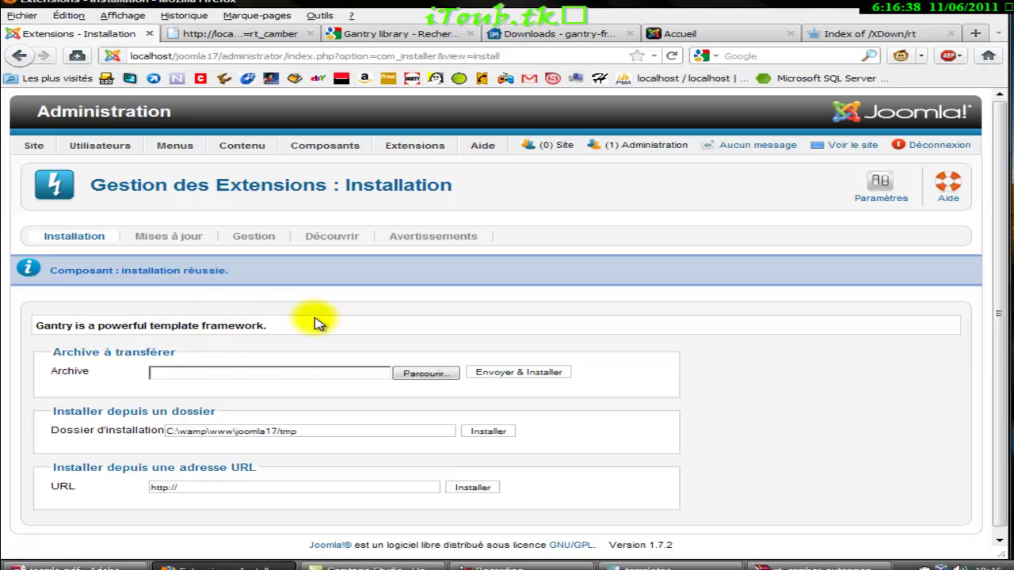
- Open the comgantry component from the Joomla administration and return to the control panel
{"action": "mouse_move", "coordinate": [324, 148]}
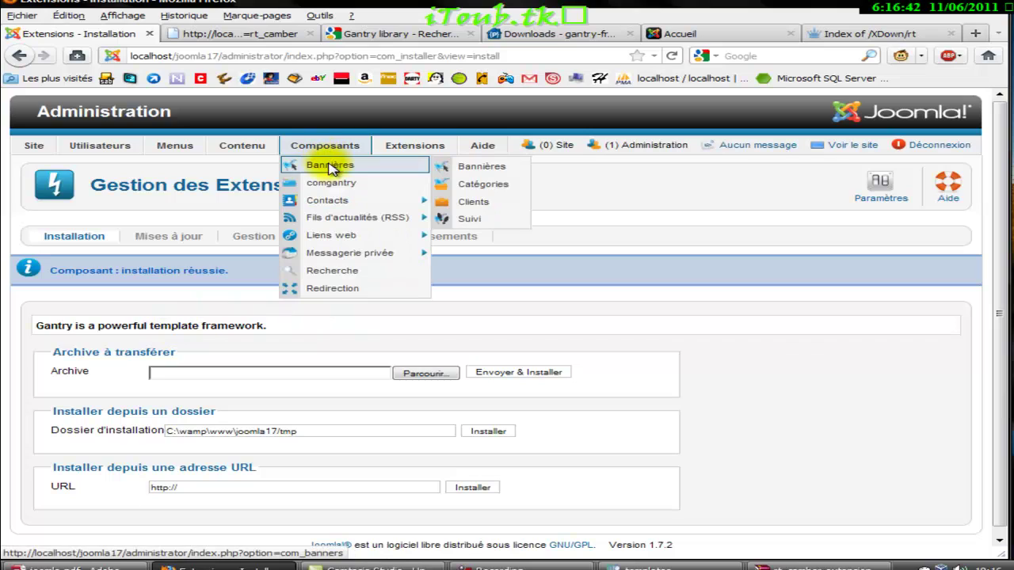
{"action": "left_click", "coordinate": [348, 185]}
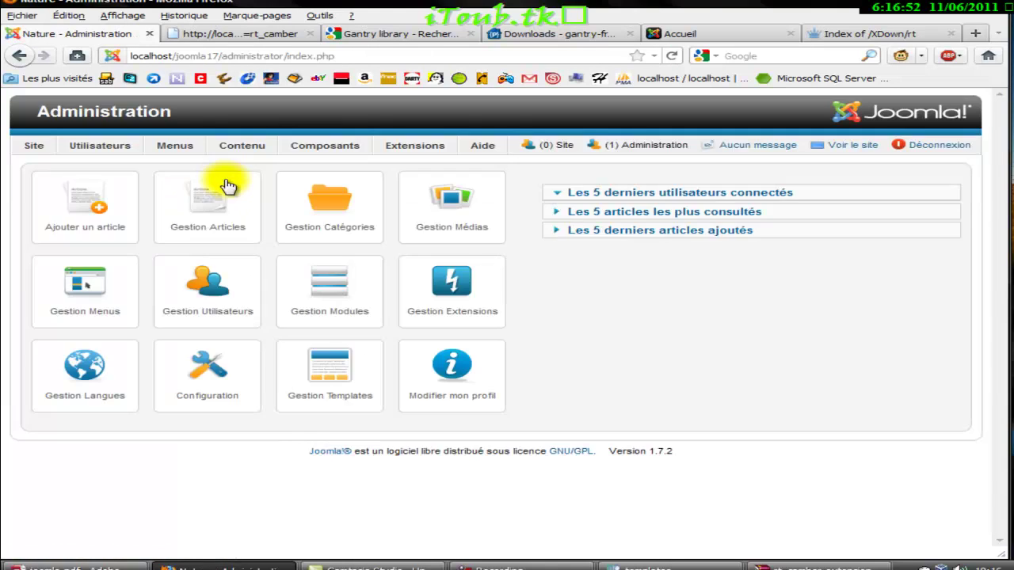
{"action": "mouse_move", "coordinate": [301, 149]}
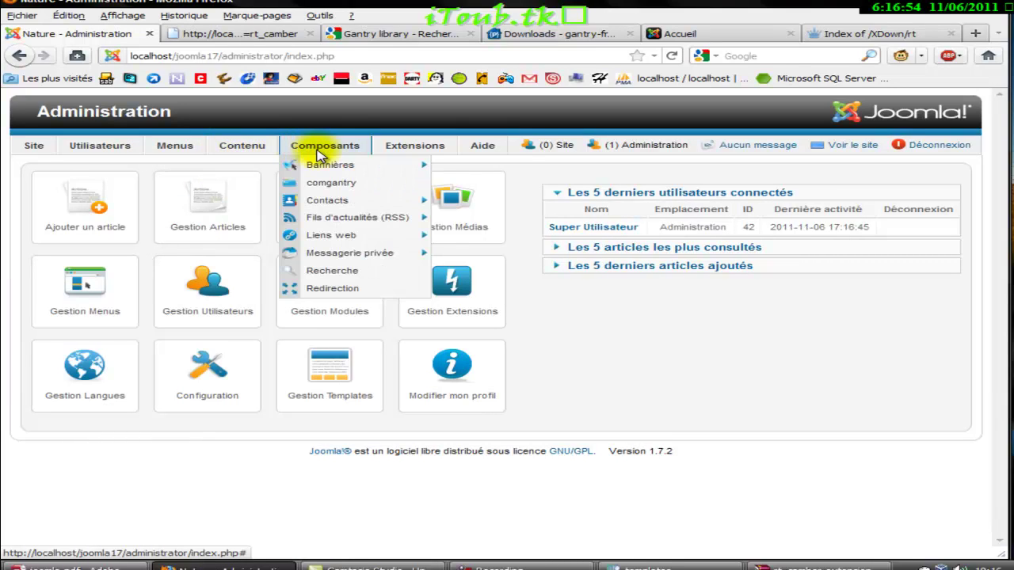
{"action": "mouse_move", "coordinate": [333, 174]}
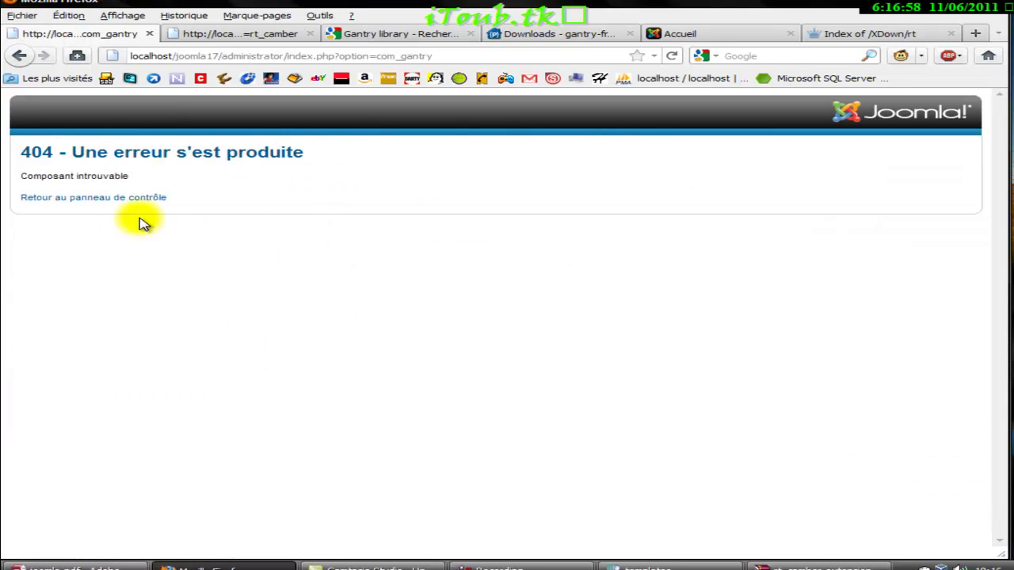
{"action": "left_click", "coordinate": [126, 198]}
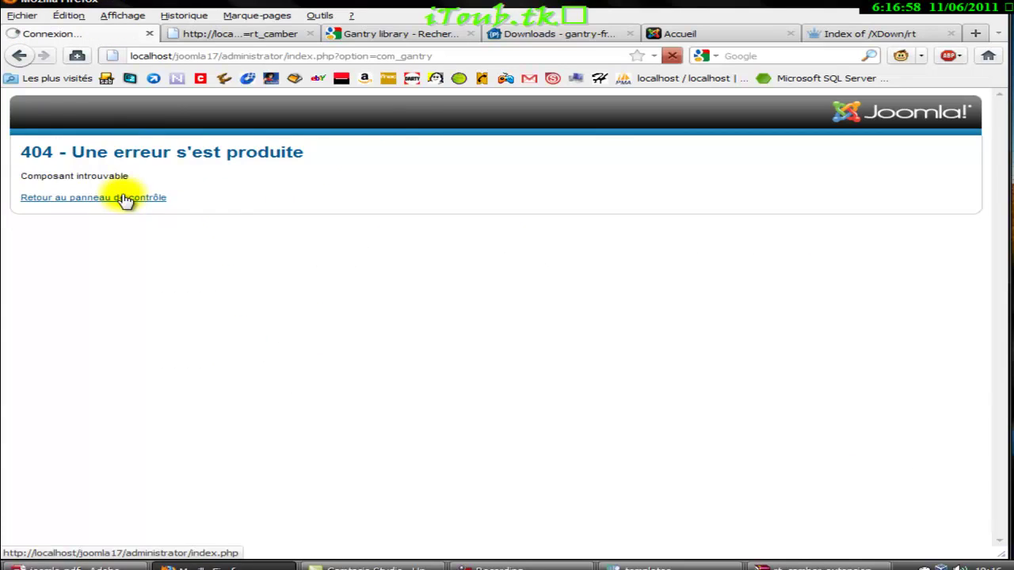
- Look through the gantry-framework project's downloads list for packages suited to the installed Joomla version
{"action": "left_click", "coordinate": [538, 34]}
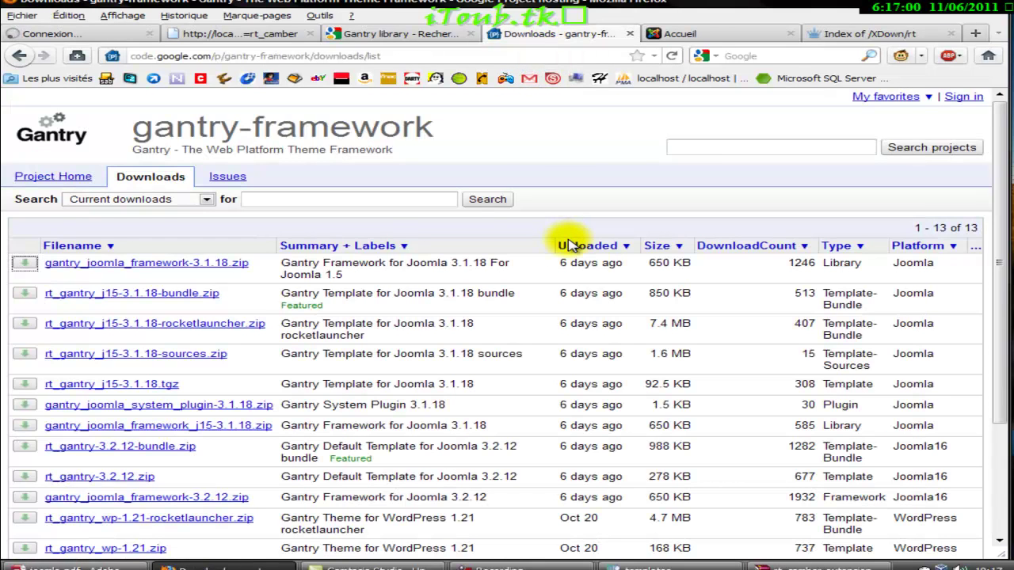
{"action": "scroll", "coordinate": [543, 229], "scroll_direction": "down", "scroll_amount": 3}
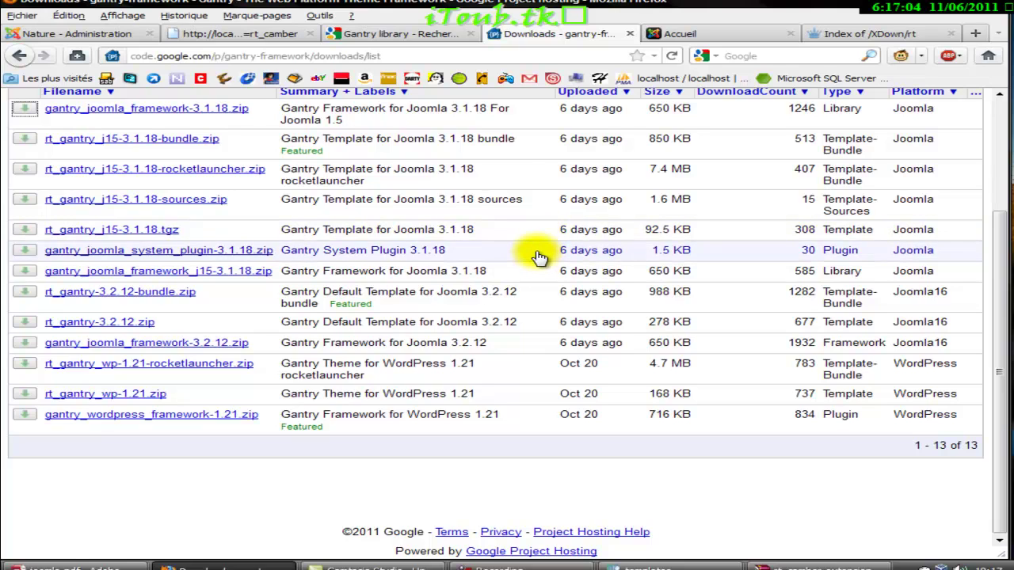
{"action": "scroll", "coordinate": [539, 258], "scroll_direction": "up", "scroll_amount": 2}
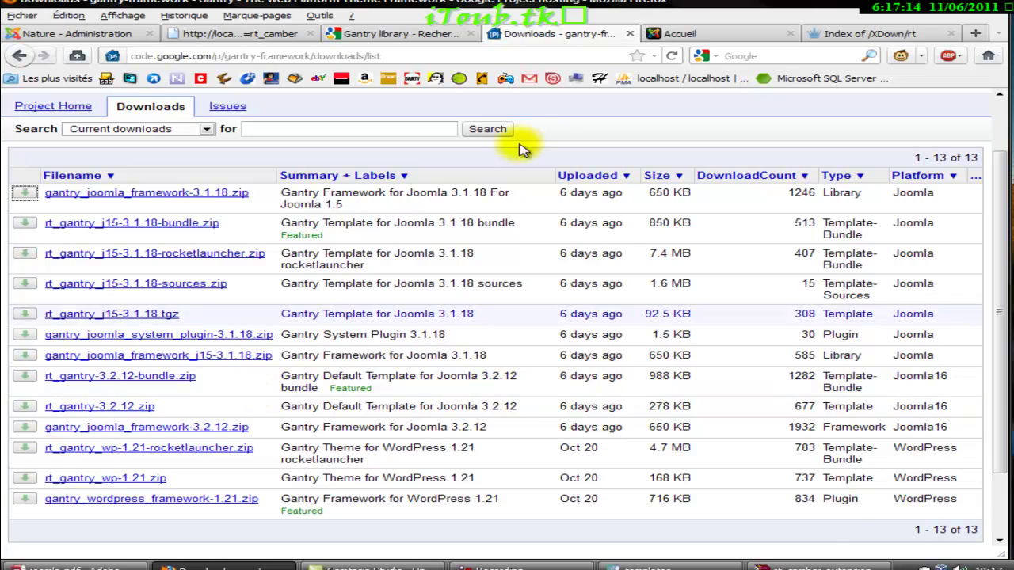
- Extend the existing Google search to "Gantry library joomla 1.7" and run it
{"action": "left_click", "coordinate": [683, 35]}
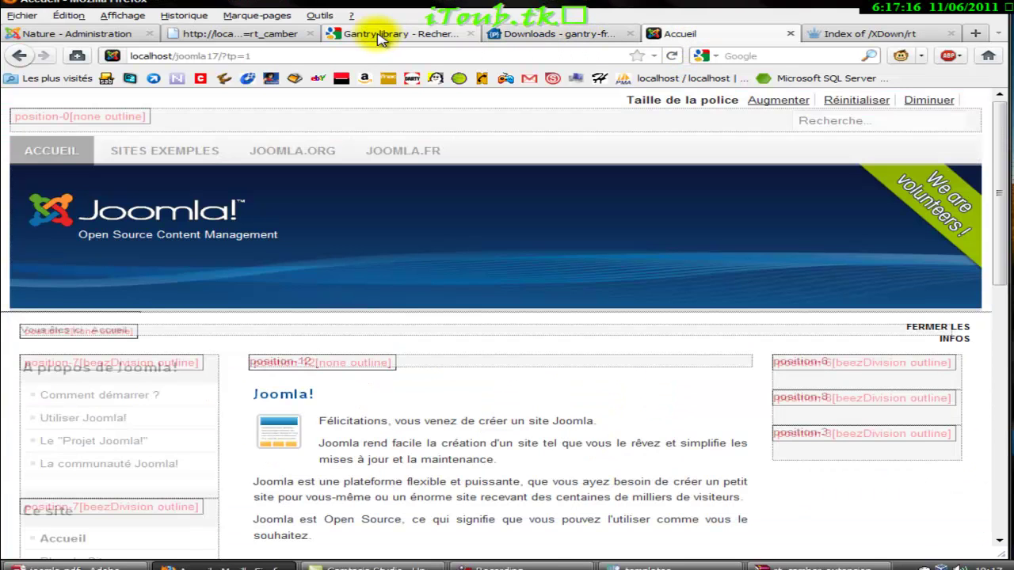
{"action": "left_click", "coordinate": [373, 34]}
{"action": "left_click", "coordinate": [372, 134]}
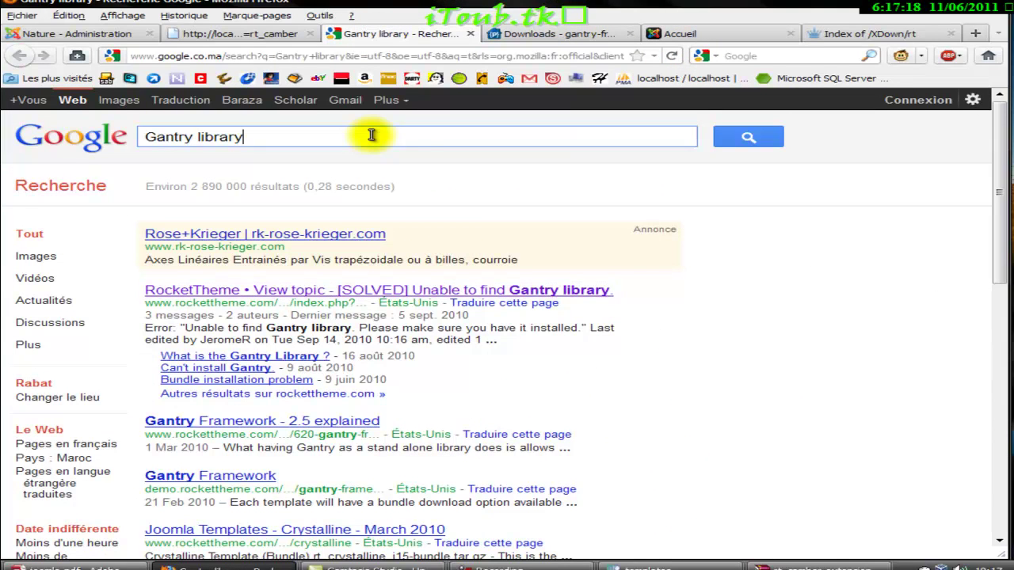
{"action": "type", "text": "joomla 1."}
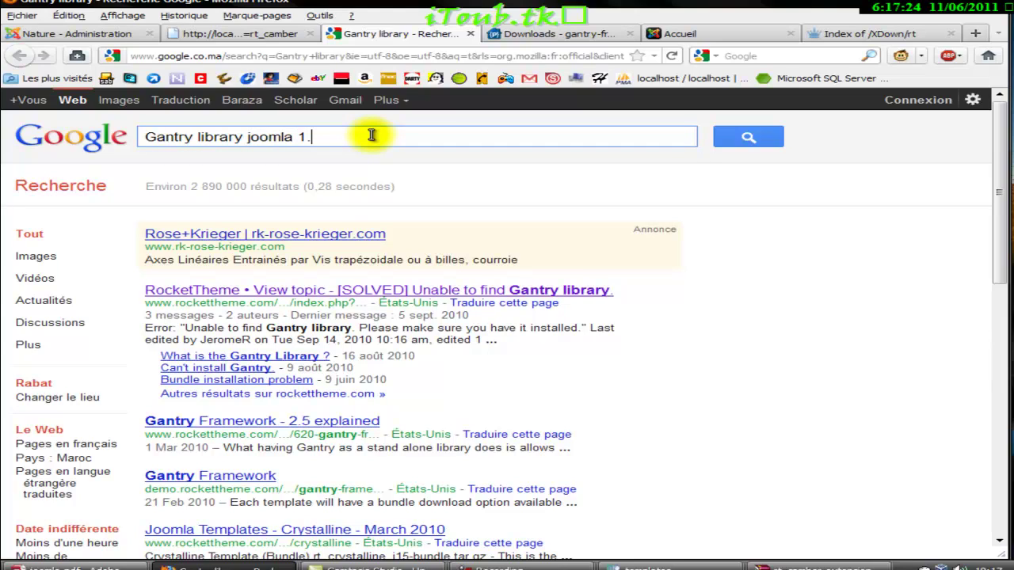
{"action": "key", "text": "Return"}
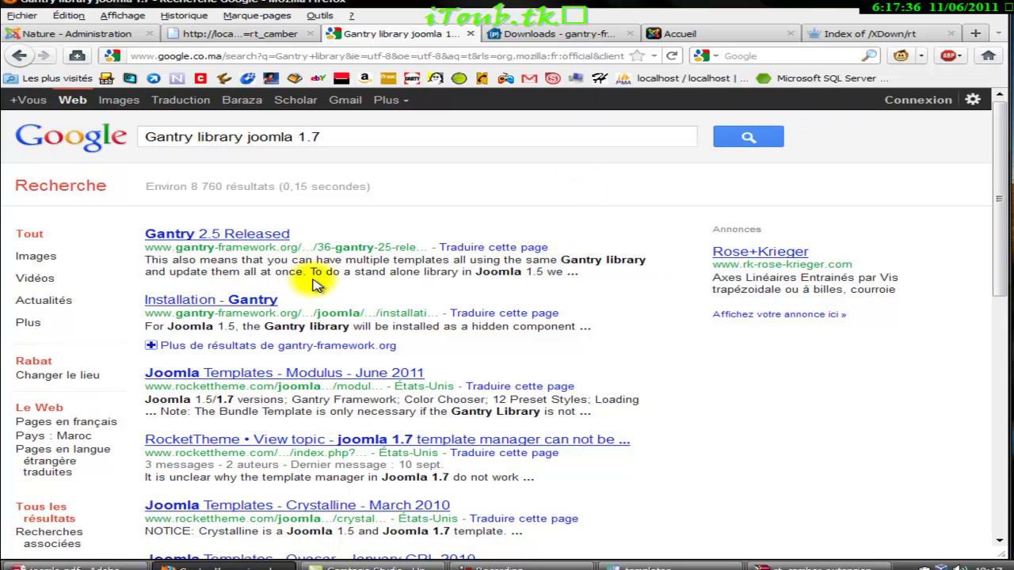
- Open the RocketTheme template manager topic and the Joomla forum "Unable to find Gantry library" topic in new browser tabs
{"action": "middle_click", "coordinate": [571, 441]}
{"action": "scroll", "coordinate": [378, 256], "scroll_direction": "down", "scroll_amount": 7}
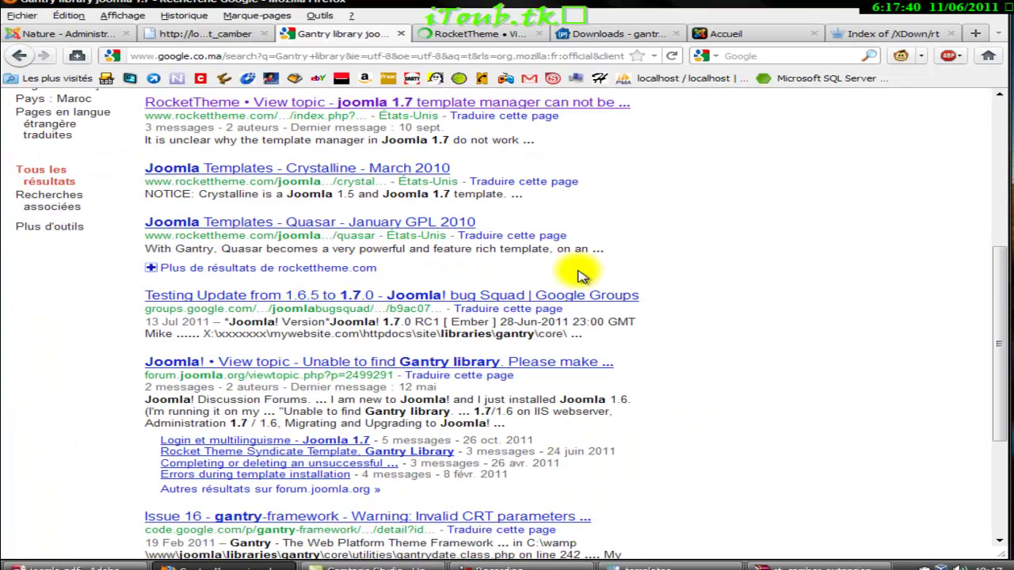
{"action": "middle_click", "coordinate": [572, 362]}
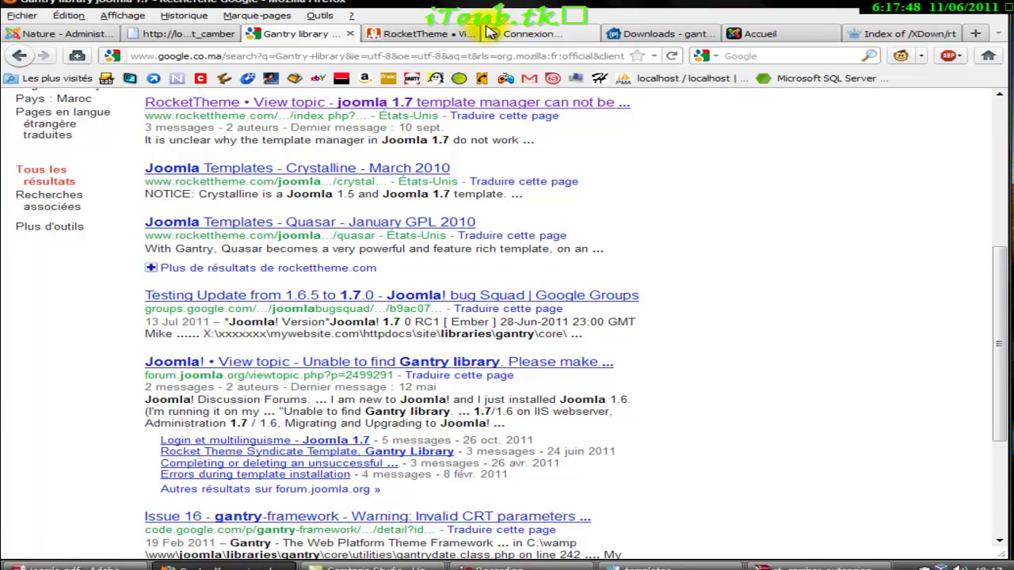
- Read the RocketTheme topic "joomla 1.7 template manager can not be opened", including the quoted fatal error and the replies
{"action": "left_click", "coordinate": [446, 32]}
{"action": "scroll", "coordinate": [437, 255], "scroll_direction": "down", "scroll_amount": 6}
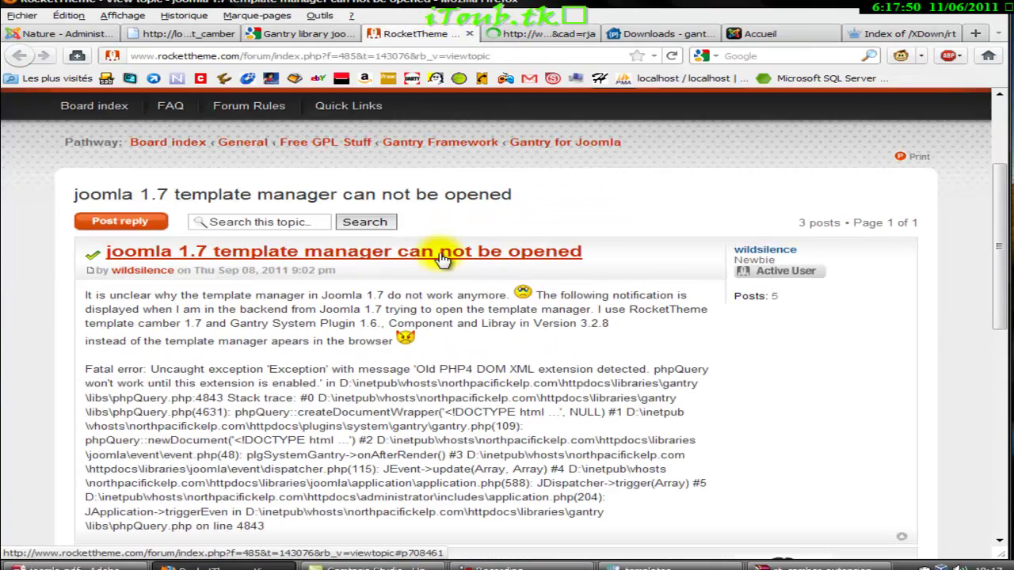
{"action": "scroll", "coordinate": [440, 252], "scroll_direction": "up", "scroll_amount": 4}
{"action": "scroll", "coordinate": [111, 346], "scroll_direction": "down", "scroll_amount": 7}
{"action": "scroll", "coordinate": [131, 302], "scroll_direction": "up", "scroll_amount": 4}
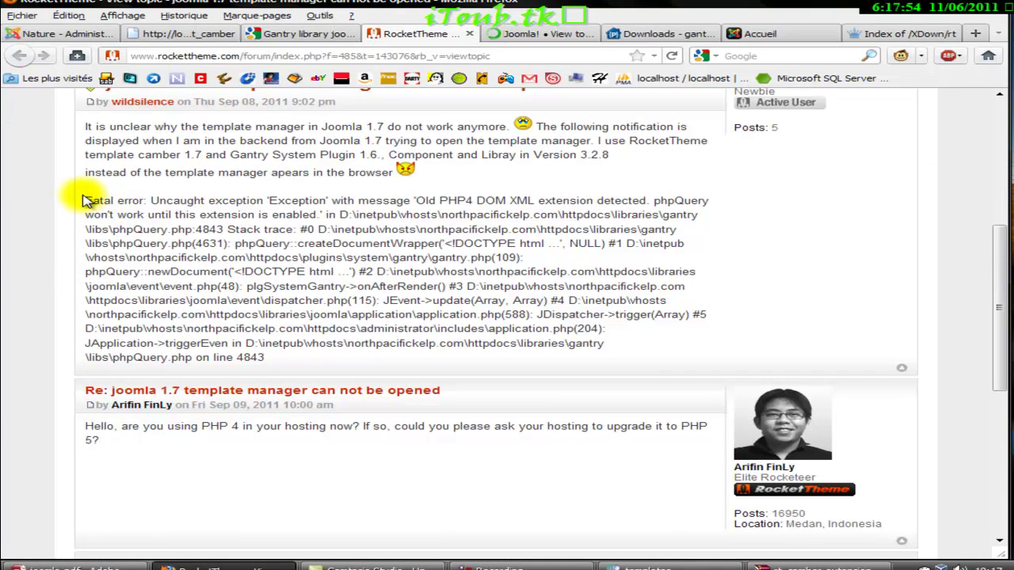
{"action": "left_click_drag", "start_coordinate": [85, 201], "coordinate": [89, 194]}
{"action": "left_click", "coordinate": [132, 199]}
{"action": "double_click", "coordinate": [119, 200]}
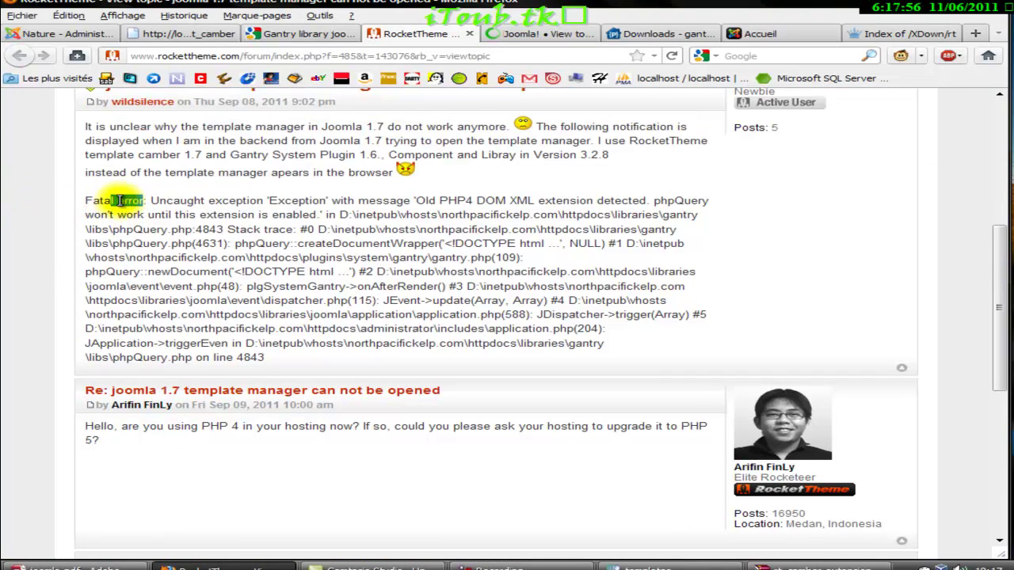
{"action": "left_click", "coordinate": [380, 370]}
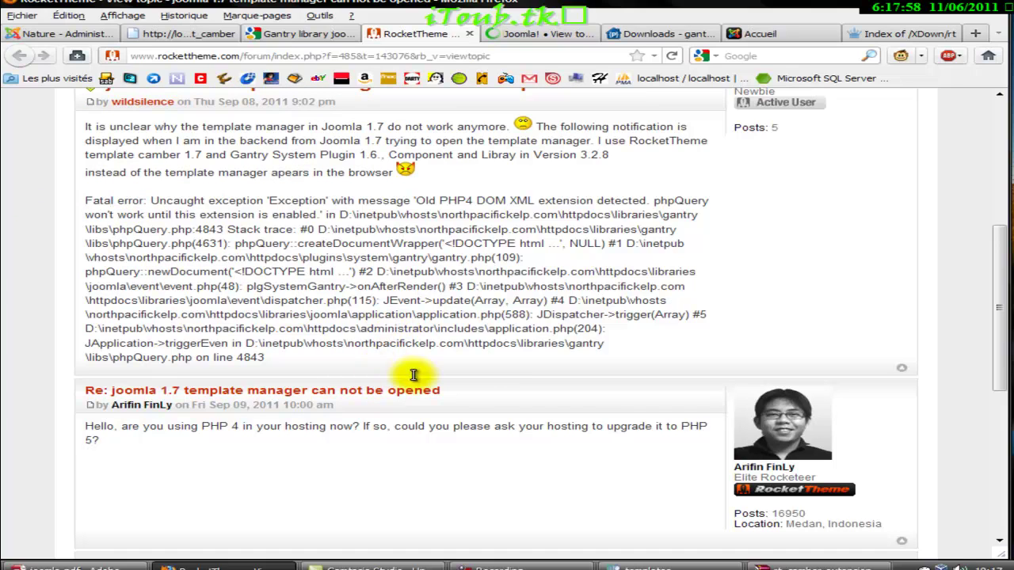
{"action": "left_click_drag", "start_coordinate": [362, 217], "coordinate": [521, 294]}
{"action": "left_click", "coordinate": [400, 321]}
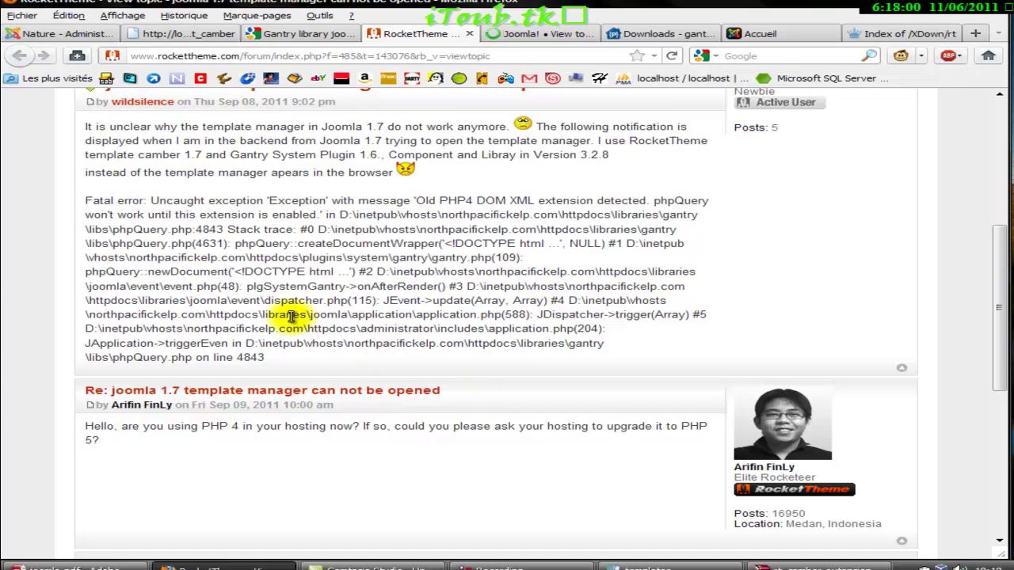
{"action": "scroll", "coordinate": [243, 282], "scroll_direction": "down", "scroll_amount": 4}
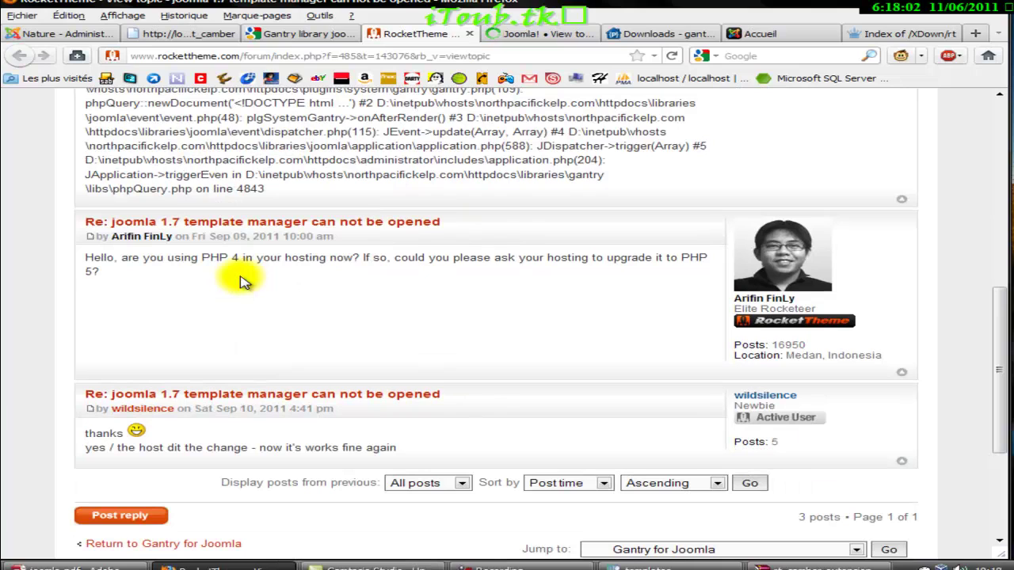
{"action": "left_click_drag", "start_coordinate": [179, 189], "coordinate": [238, 189]}
{"action": "left_click", "coordinate": [241, 188]}
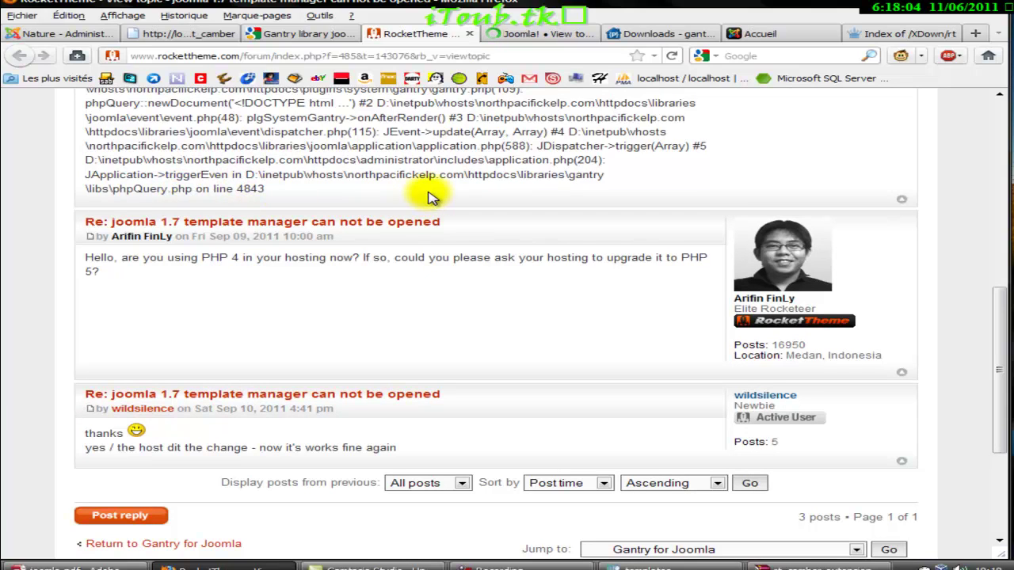
{"action": "scroll", "coordinate": [539, 230], "scroll_direction": "down", "scroll_amount": 5}
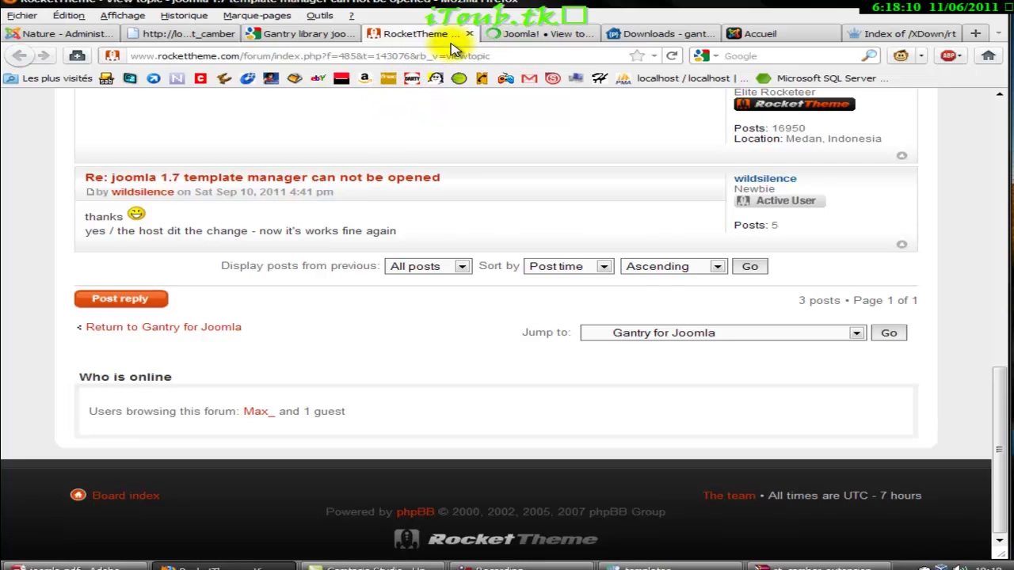
- Close the RocketTheme topic and read the Joomla forum topic about the missing Gantry library
{"action": "left_click", "coordinate": [480, 35]}
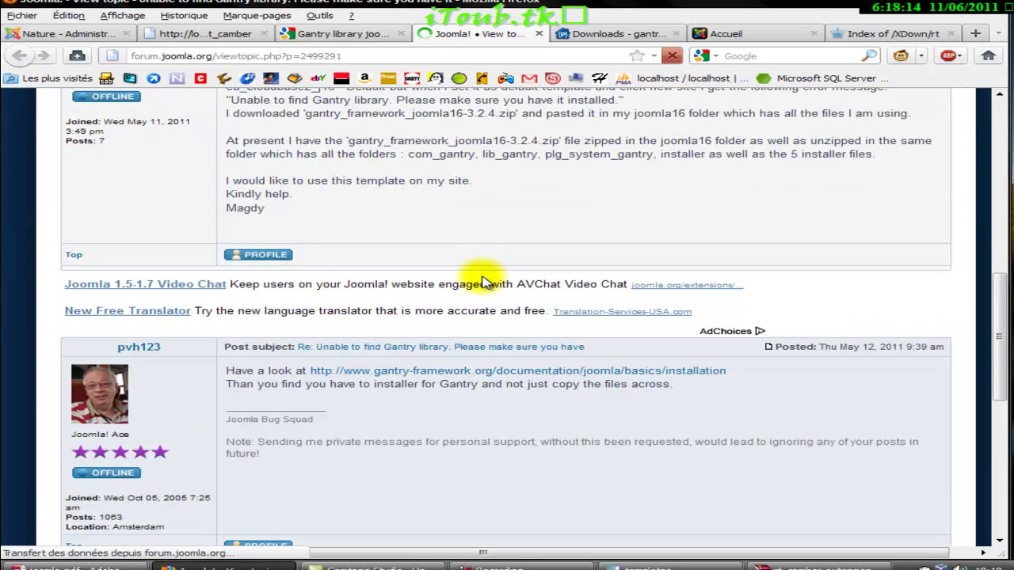
{"action": "scroll", "coordinate": [557, 208], "scroll_direction": "up", "scroll_amount": 2}
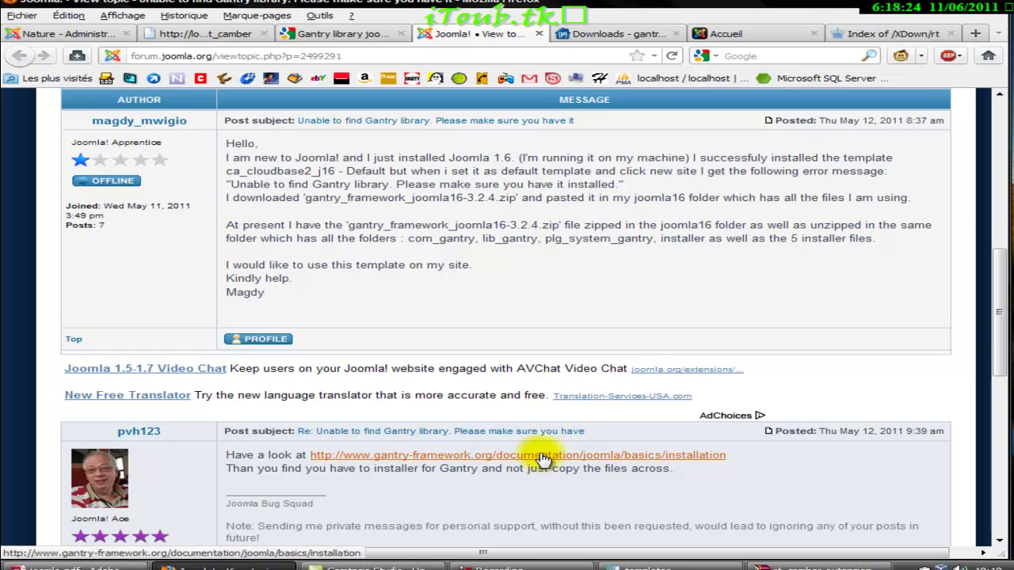
- Return to the gantry-framework downloads and examine the search filter options and the listed packages
{"action": "left_click", "coordinate": [598, 36]}
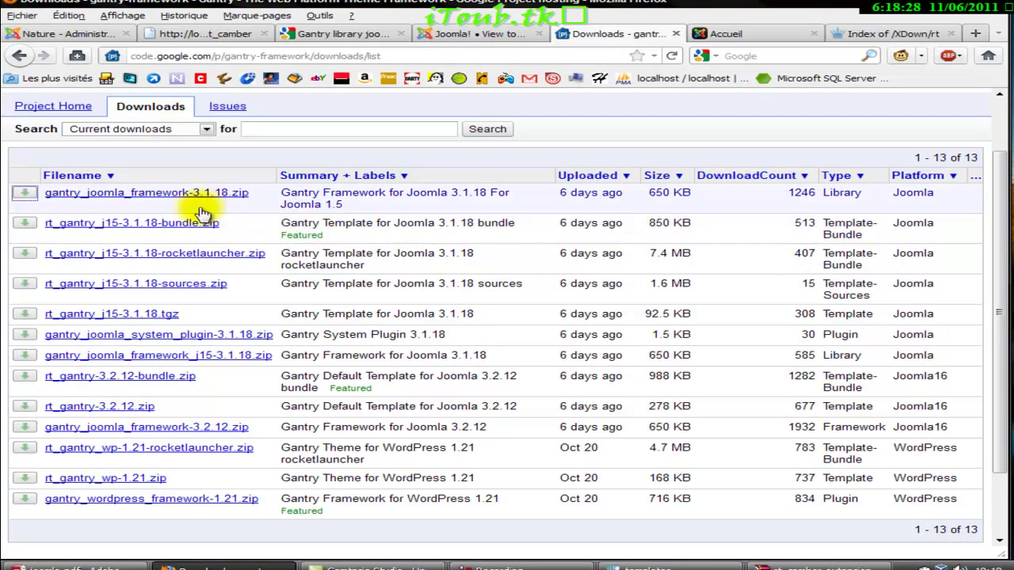
{"action": "left_click", "coordinate": [205, 130]}
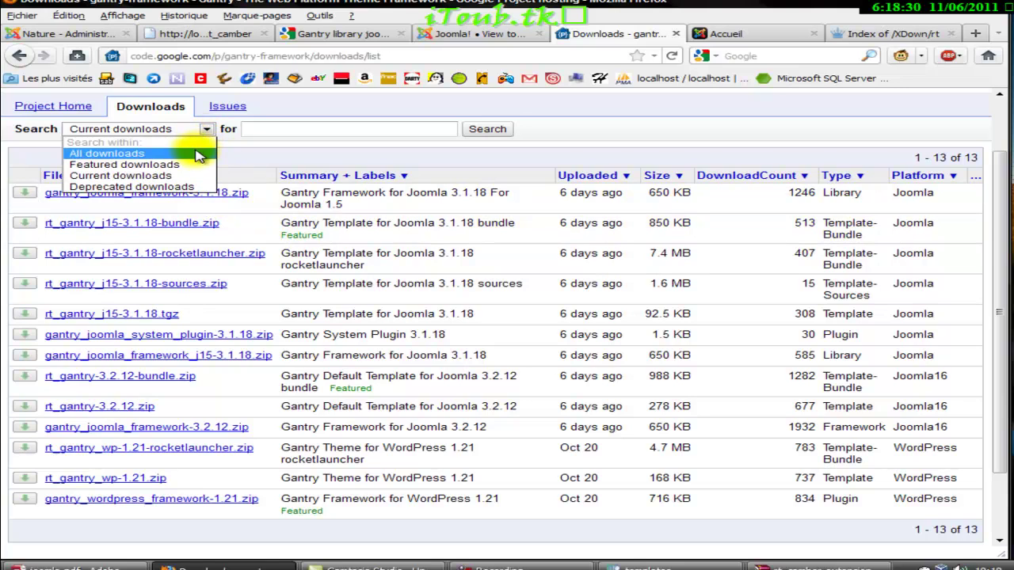
{"action": "left_click", "coordinate": [305, 125]}
{"action": "scroll", "coordinate": [671, 322], "scroll_direction": "down", "scroll_amount": 2}
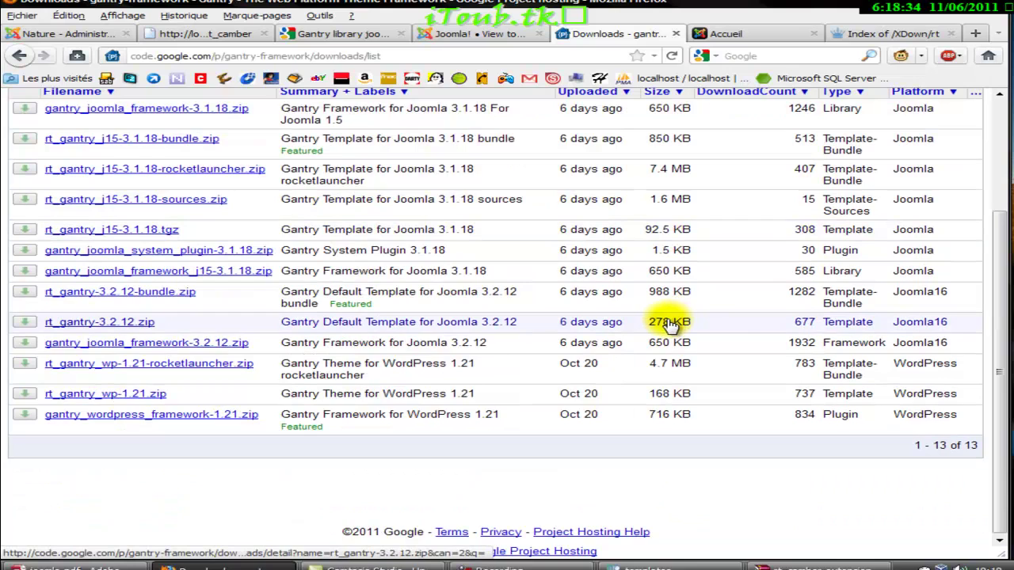
{"action": "scroll", "coordinate": [671, 321], "scroll_direction": "up", "scroll_amount": 4}
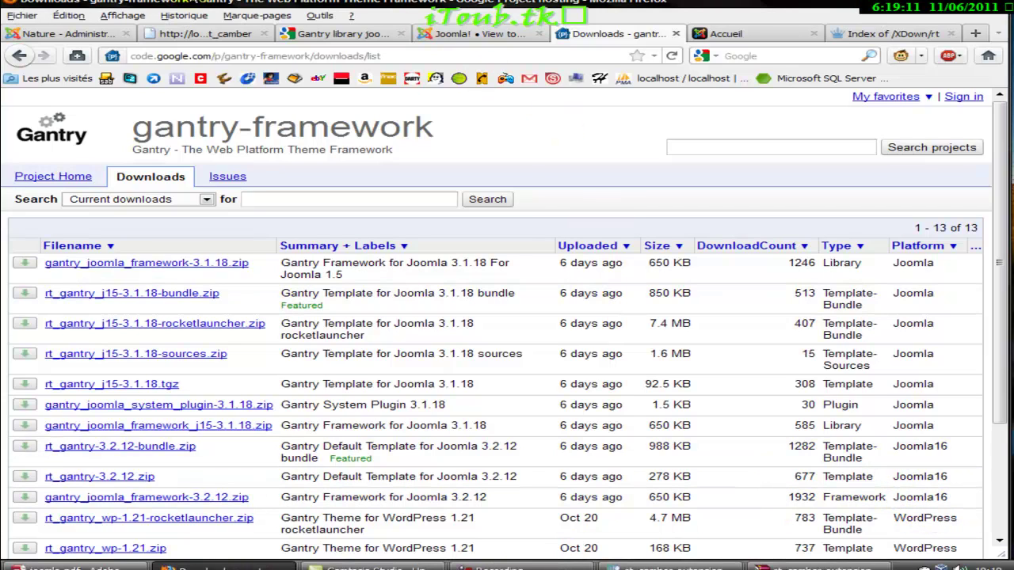
- Recheck the rt_camber preview page, and open the Mises à jour view of the extension manager in the Joomla administration
{"action": "left_click", "coordinate": [202, 33]}
{"action": "left_click", "coordinate": [135, 104]}
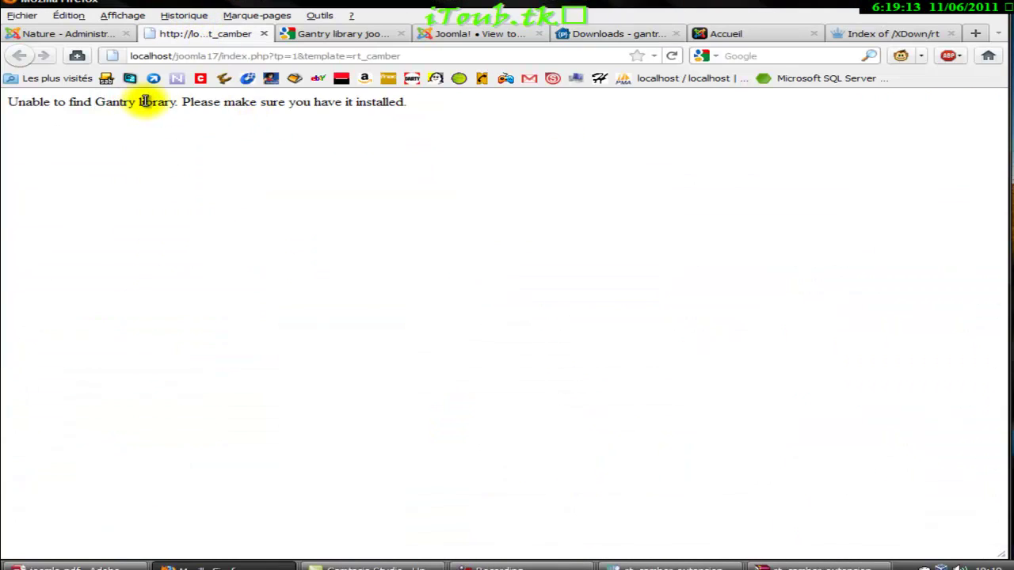
{"action": "left_click", "coordinate": [72, 32]}
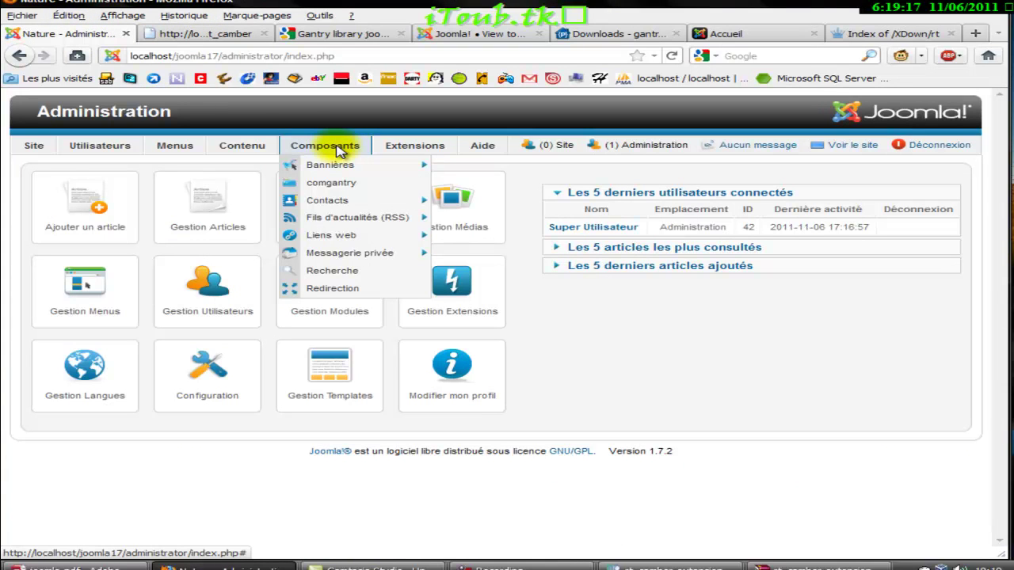
{"action": "mouse_move", "coordinate": [390, 161]}
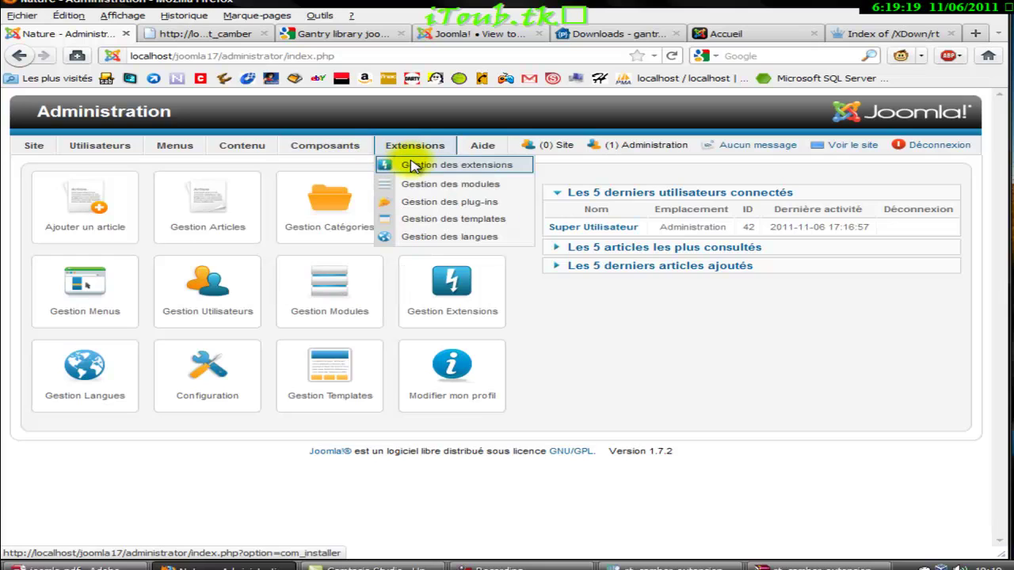
{"action": "left_click", "coordinate": [413, 165]}
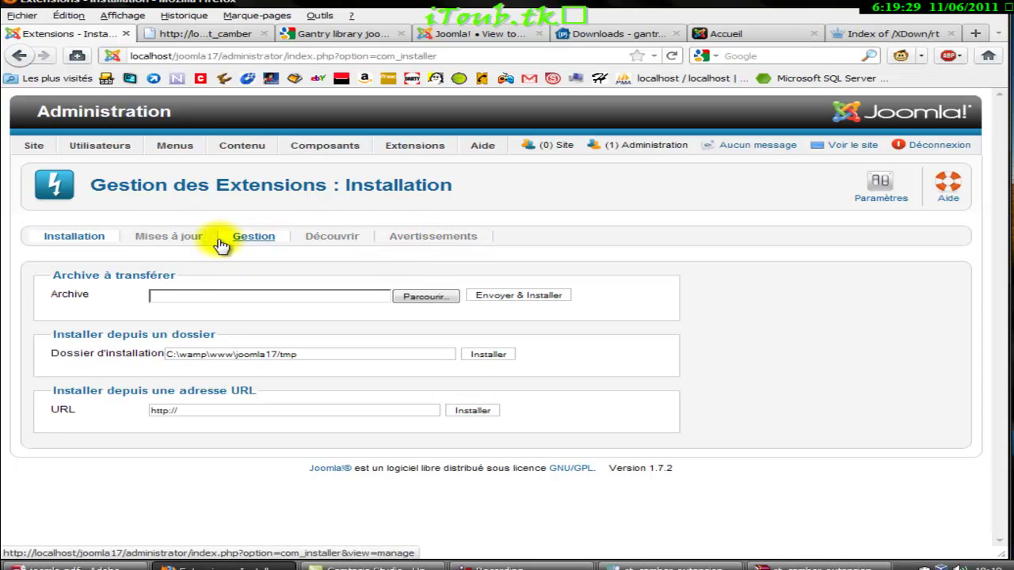
{"action": "left_click", "coordinate": [155, 240]}
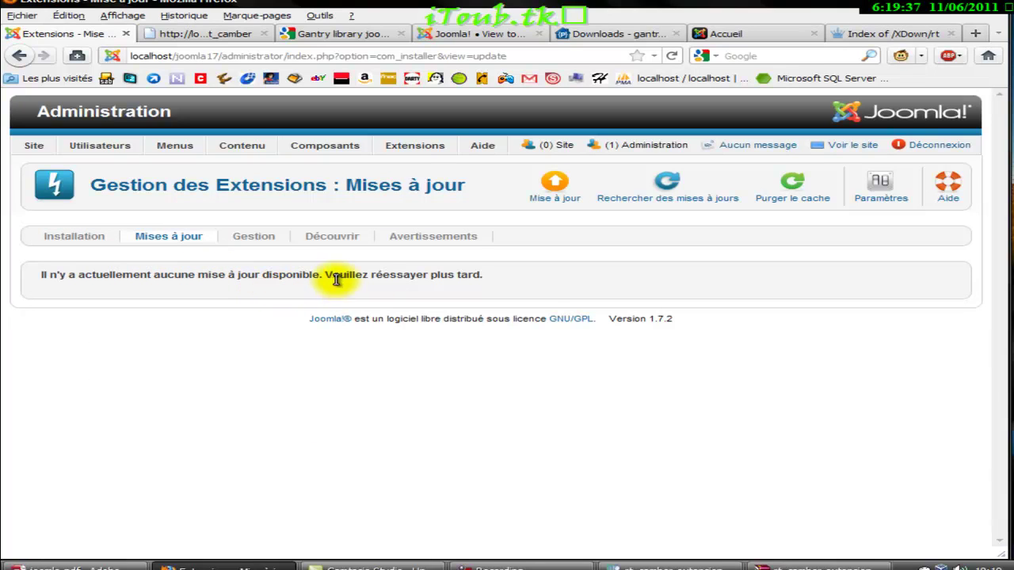
- Open the Gestion view of the extension manager and look through the list of installed extensions
{"action": "left_click", "coordinate": [254, 237]}
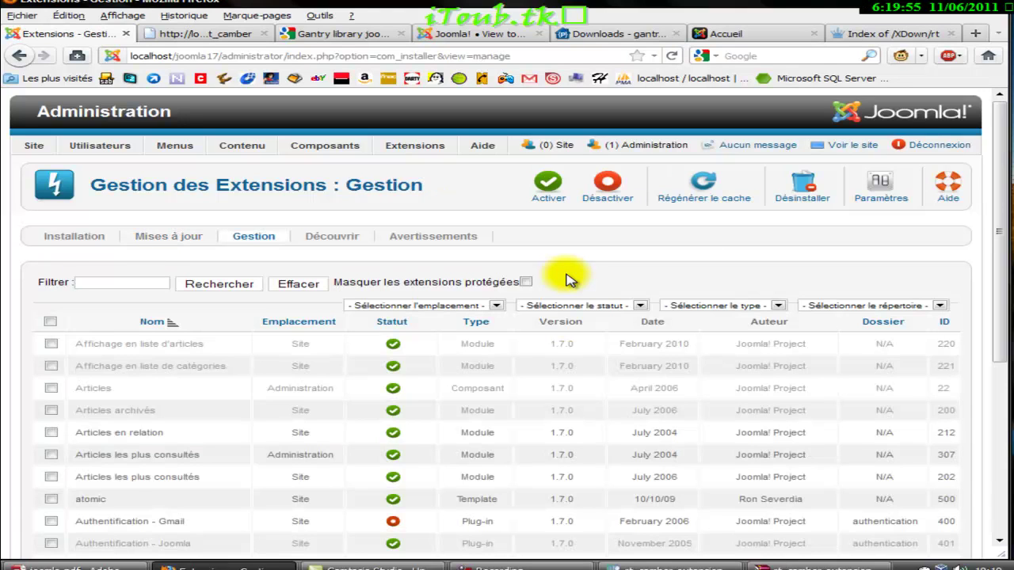
{"action": "scroll", "coordinate": [567, 279], "scroll_direction": "down", "scroll_amount": 4}
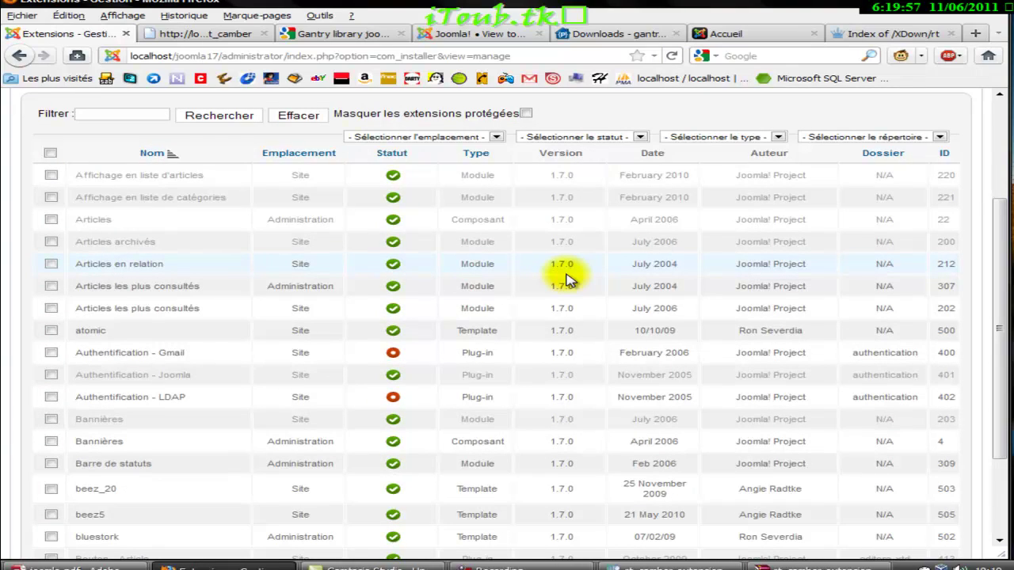
{"action": "scroll", "coordinate": [566, 279], "scroll_direction": "up", "scroll_amount": 4}
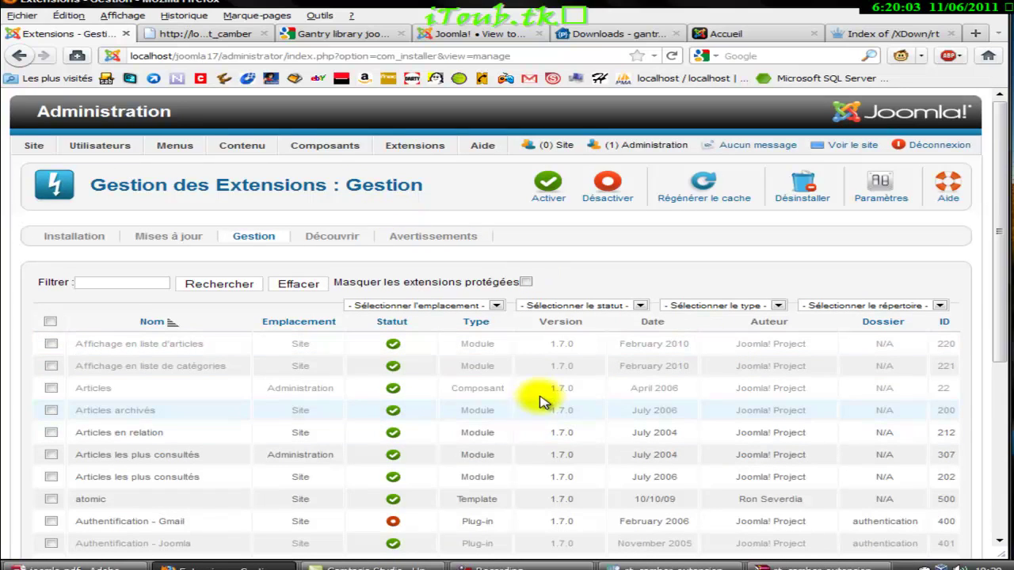
{"action": "scroll", "coordinate": [539, 397], "scroll_direction": "down", "scroll_amount": 4}
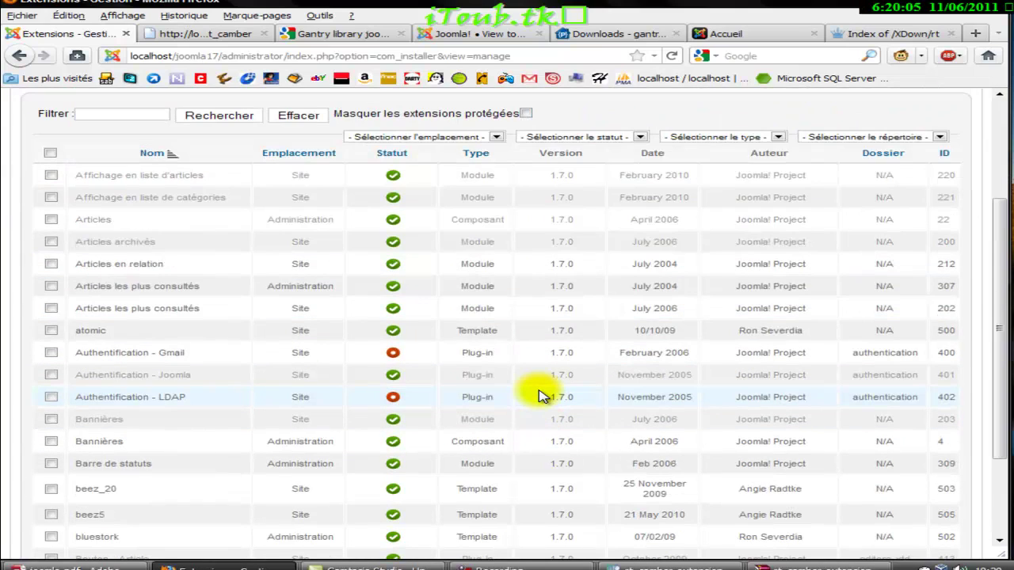
{"action": "scroll", "coordinate": [538, 396], "scroll_direction": "down", "scroll_amount": 3}
{"action": "scroll", "coordinate": [539, 396], "scroll_direction": "up", "scroll_amount": 6}
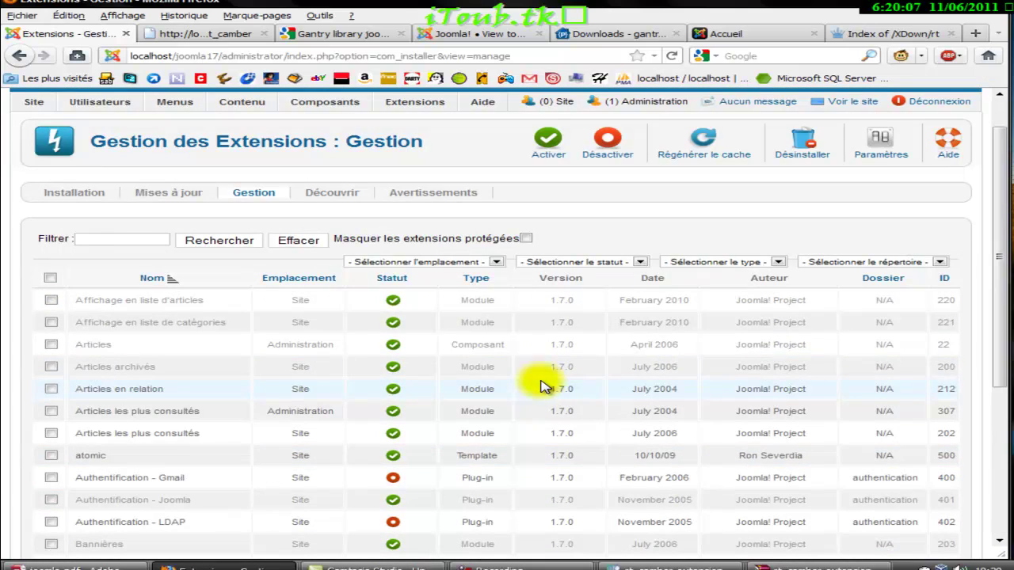
- Check the location, status and type filter options, and restrict the extension list to the type Composant
{"action": "left_click", "coordinate": [482, 262]}
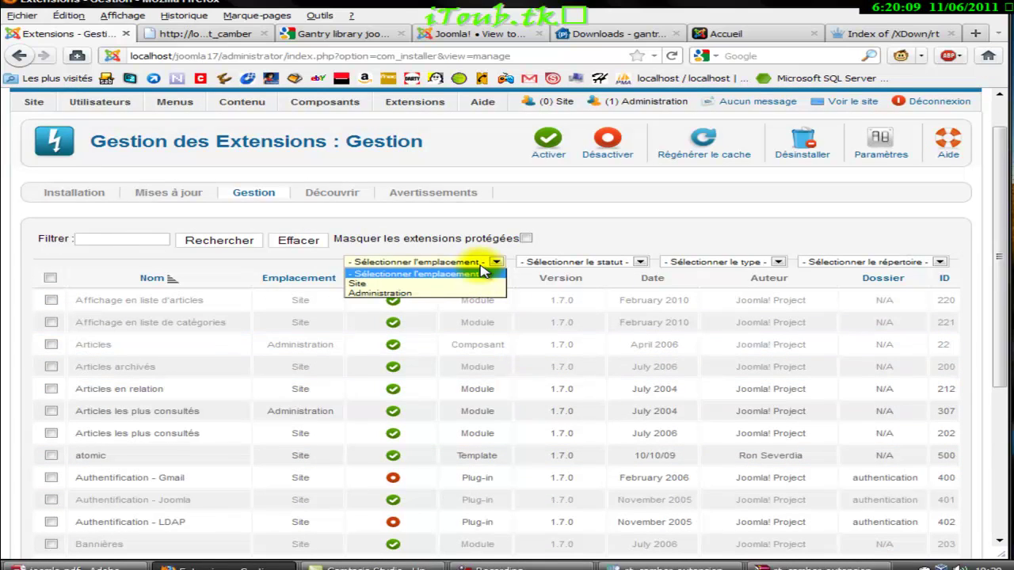
{"action": "left_click", "coordinate": [569, 259]}
{"action": "left_click", "coordinate": [584, 263]}
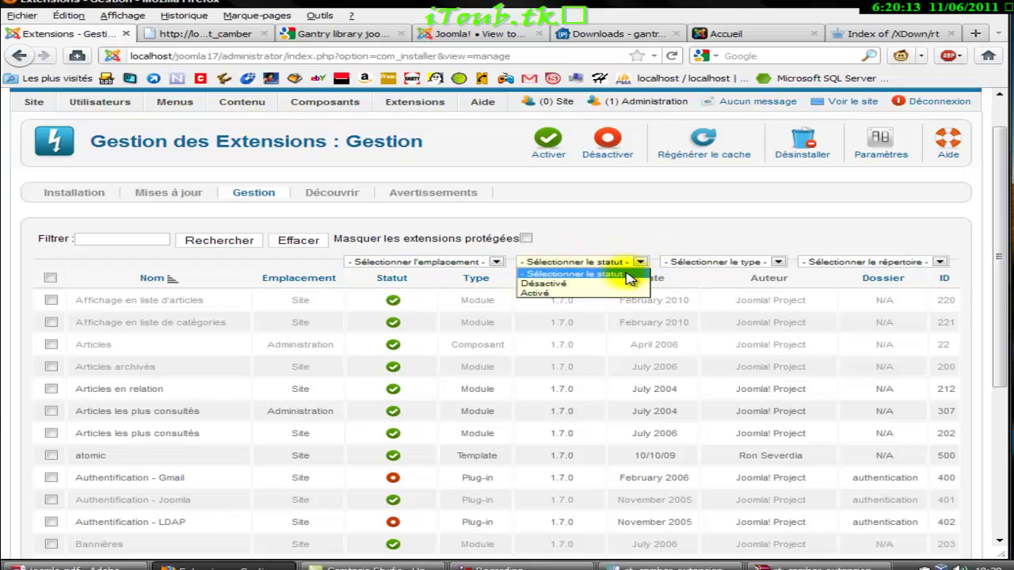
{"action": "left_click", "coordinate": [760, 229]}
{"action": "left_click", "coordinate": [760, 263]}
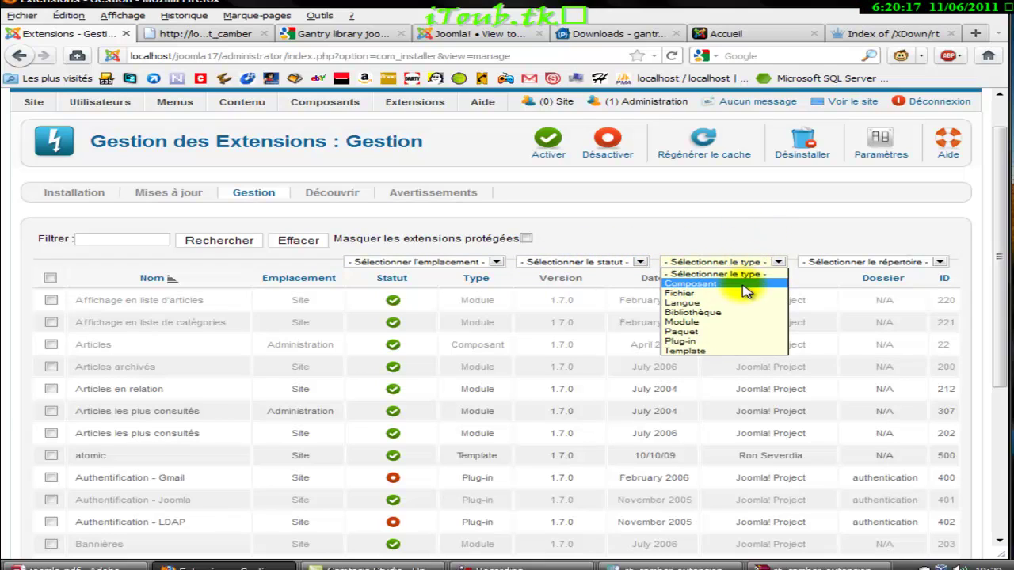
{"action": "left_click", "coordinate": [897, 265]}
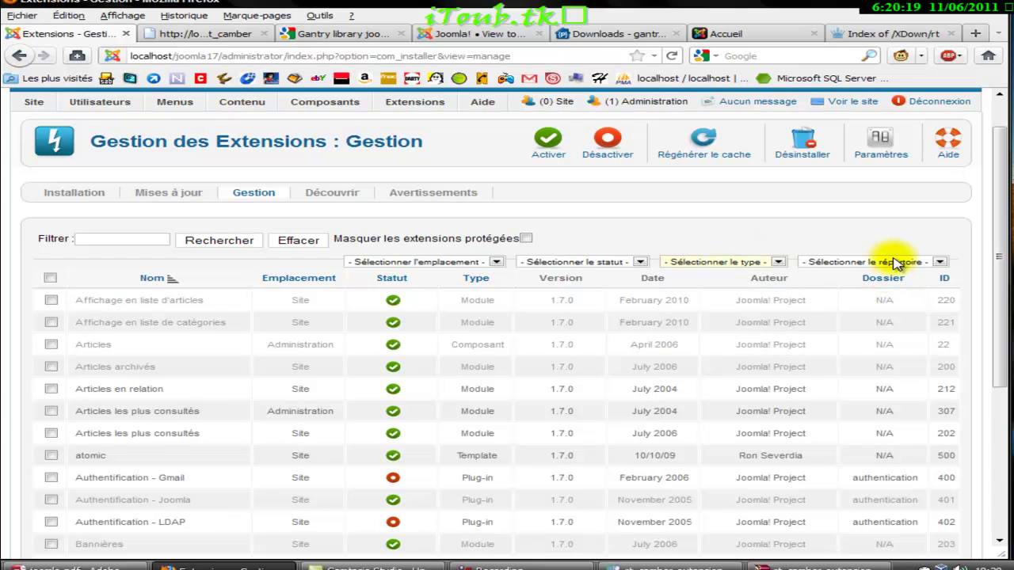
{"action": "left_click", "coordinate": [894, 263]}
{"action": "left_click", "coordinate": [781, 261]}
{"action": "left_click", "coordinate": [754, 261]}
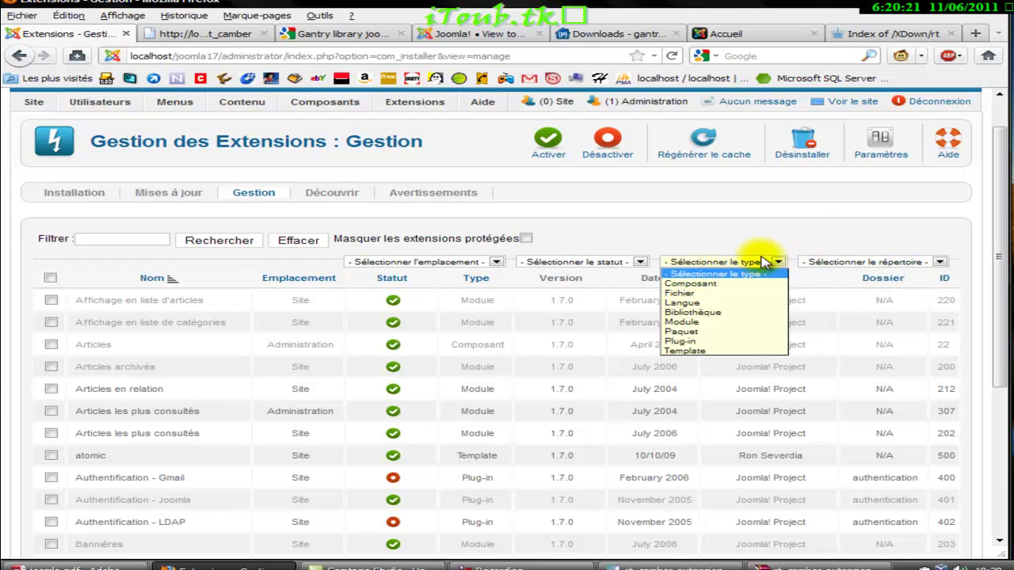
{"action": "left_click", "coordinate": [694, 283]}
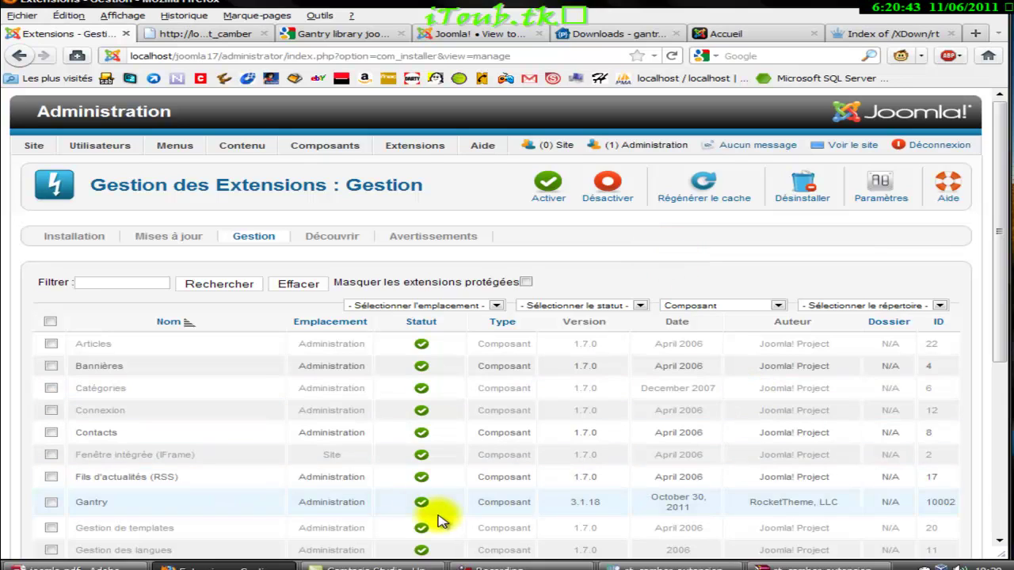
- Uninstall the Gantry component by RocketTheme and check the list of available components
{"action": "left_click", "coordinate": [51, 503]}
{"action": "scroll", "coordinate": [494, 423], "scroll_direction": "down", "scroll_amount": 5}
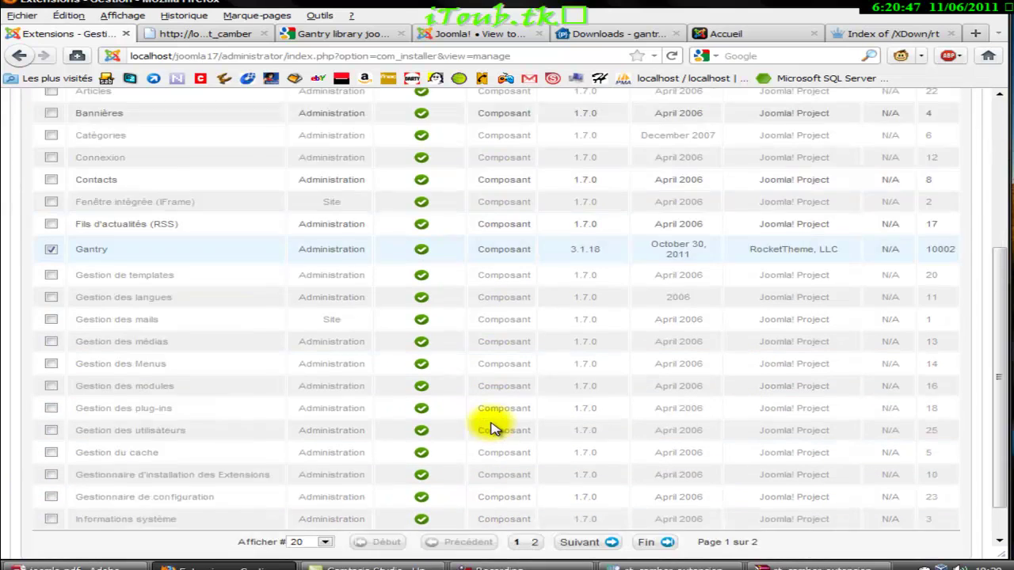
{"action": "scroll", "coordinate": [539, 417], "scroll_direction": "up", "scroll_amount": 3}
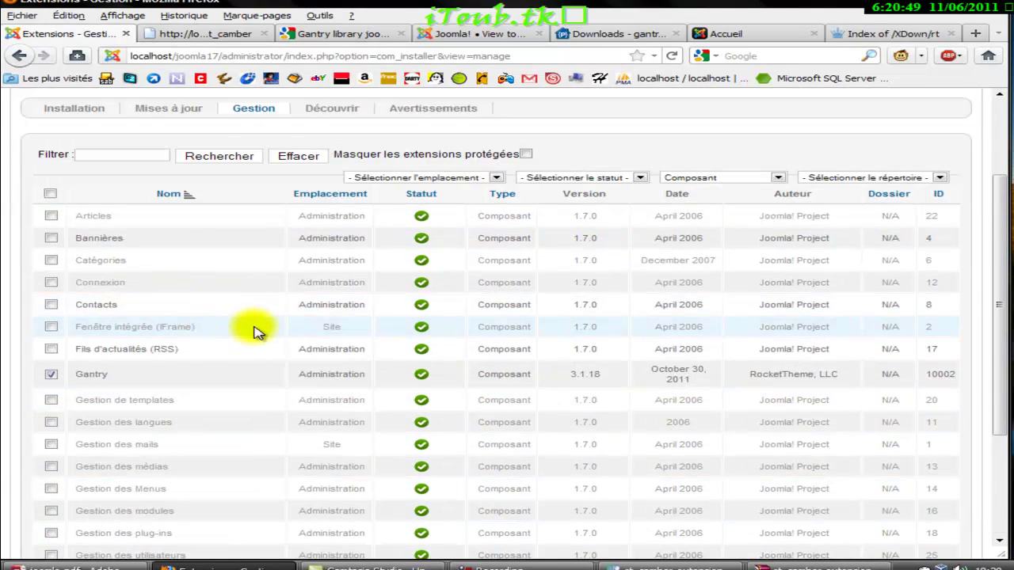
{"action": "left_click_drag", "start_coordinate": [124, 328], "coordinate": [198, 331]}
{"action": "left_click", "coordinate": [203, 329]}
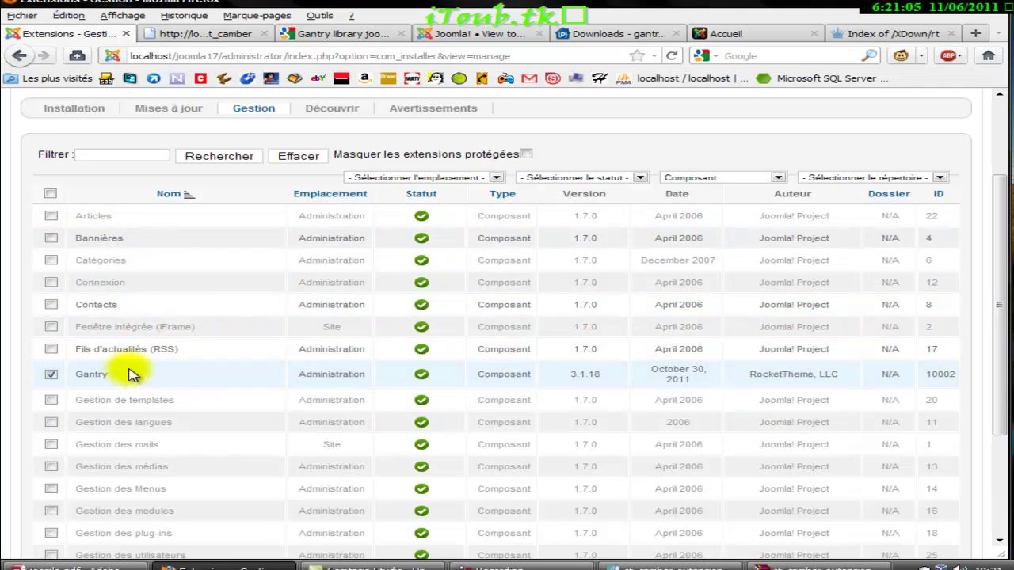
{"action": "scroll", "coordinate": [191, 448], "scroll_direction": "down", "scroll_amount": 4}
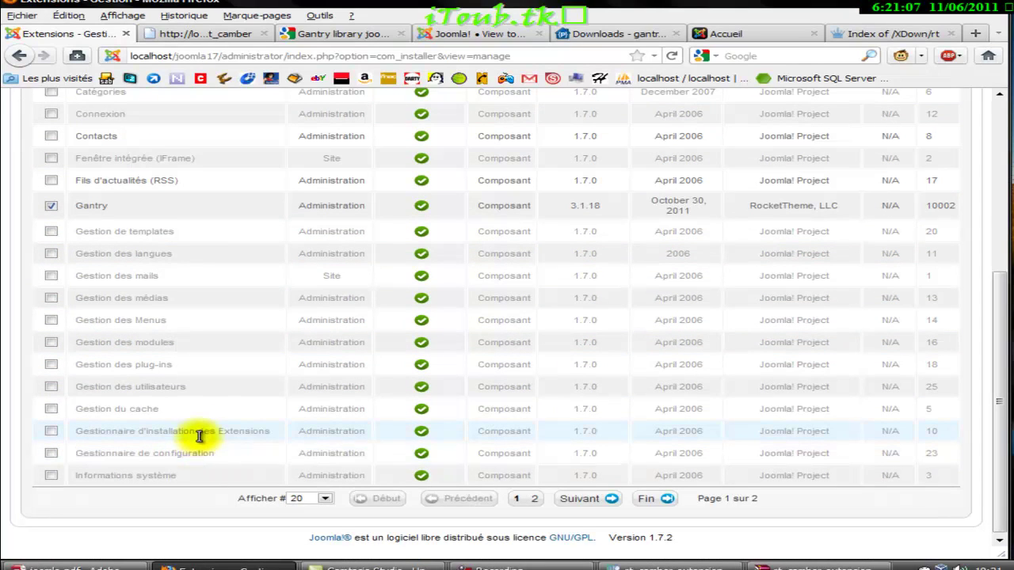
{"action": "scroll", "coordinate": [209, 404], "scroll_direction": "up", "scroll_amount": 6}
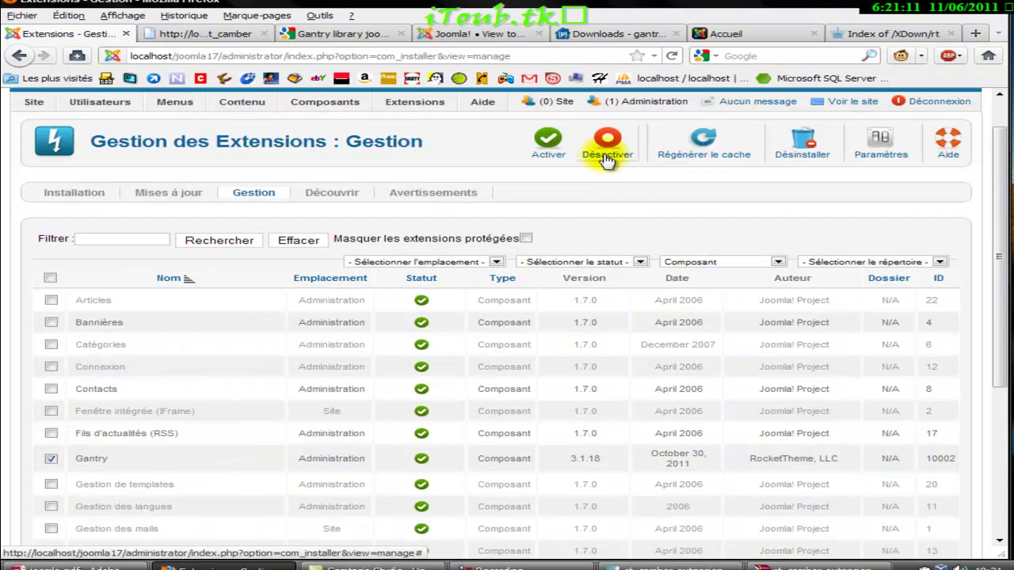
{"action": "left_click", "coordinate": [821, 157]}
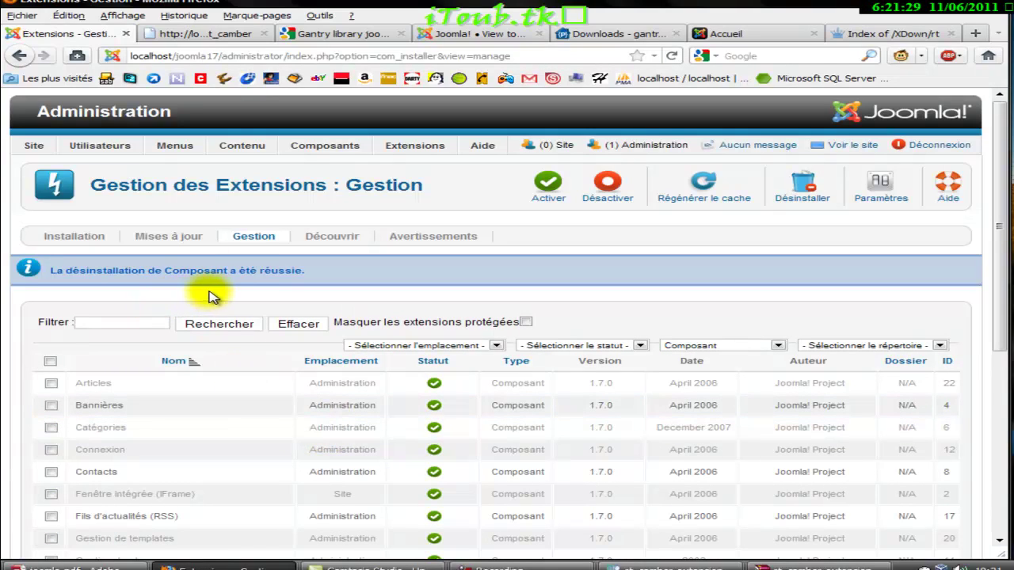
{"action": "mouse_move", "coordinate": [331, 153]}
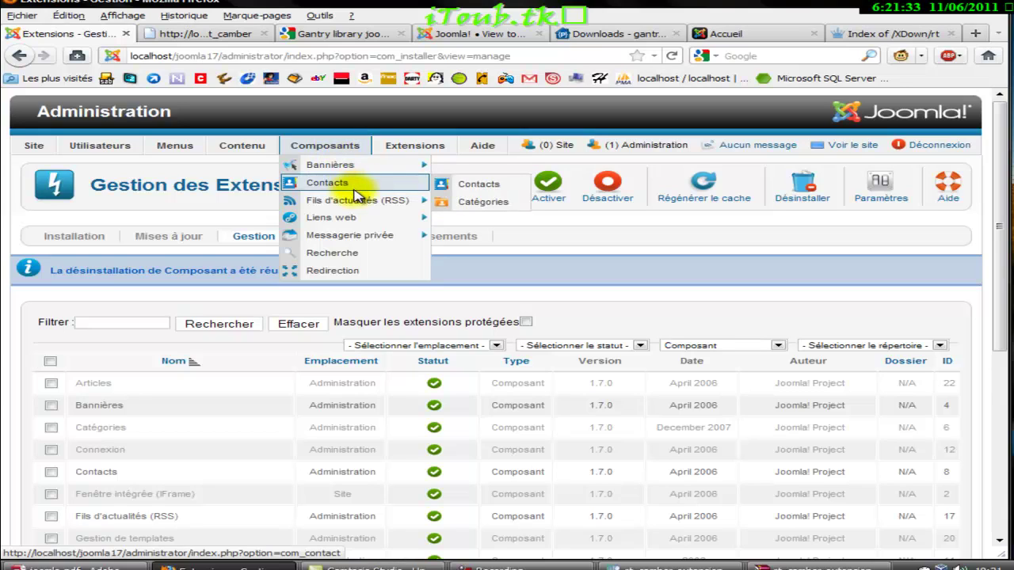
- Upload and install the package plg_system_rokpad_j16-1.0.zip from the rt_camber-extensions_j17 folder in the Installation view
{"action": "left_click", "coordinate": [55, 236]}
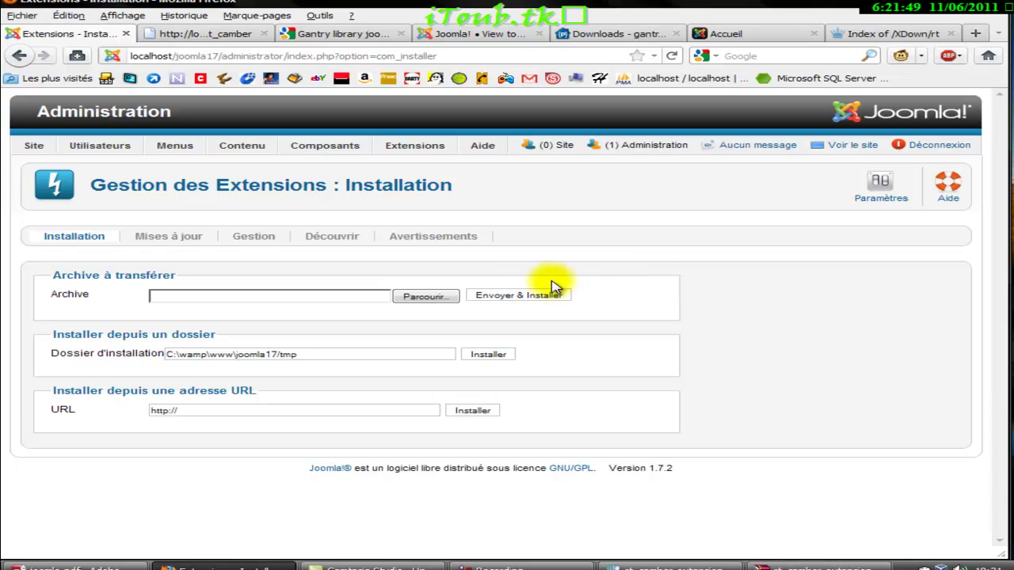
{"action": "left_click", "coordinate": [428, 297]}
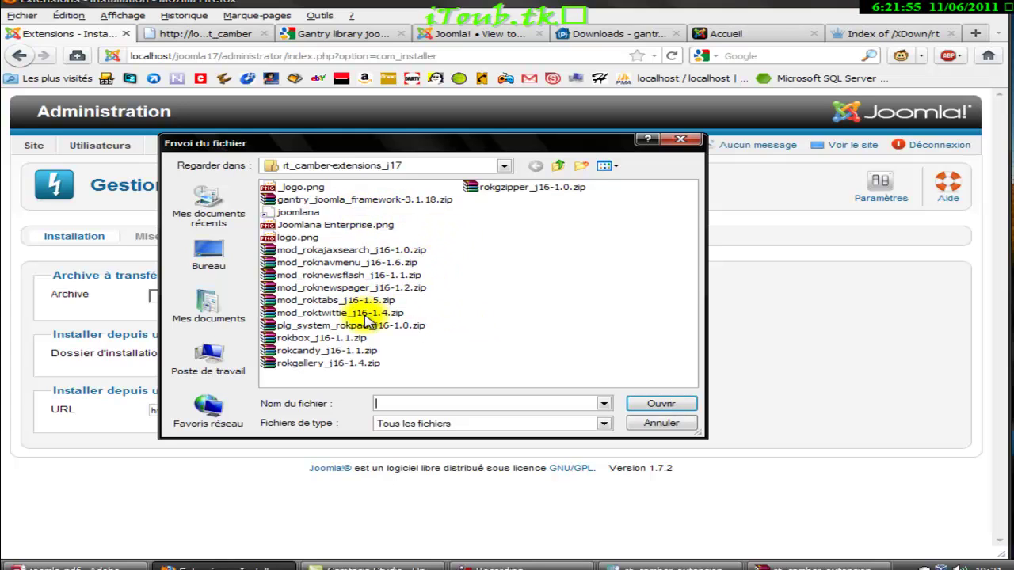
{"action": "left_click", "coordinate": [361, 325]}
{"action": "left_click", "coordinate": [654, 405]}
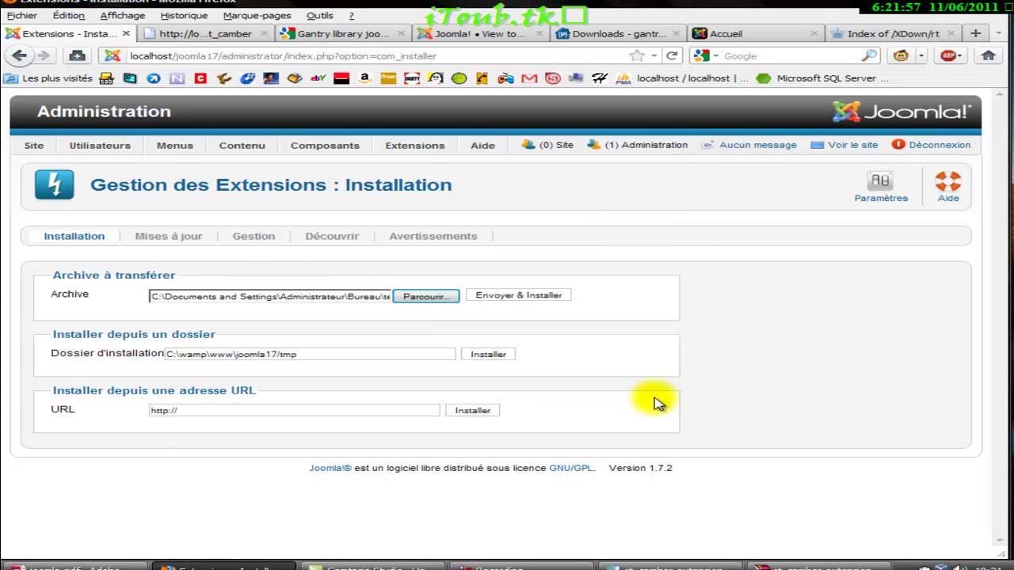
{"action": "left_click", "coordinate": [511, 298]}
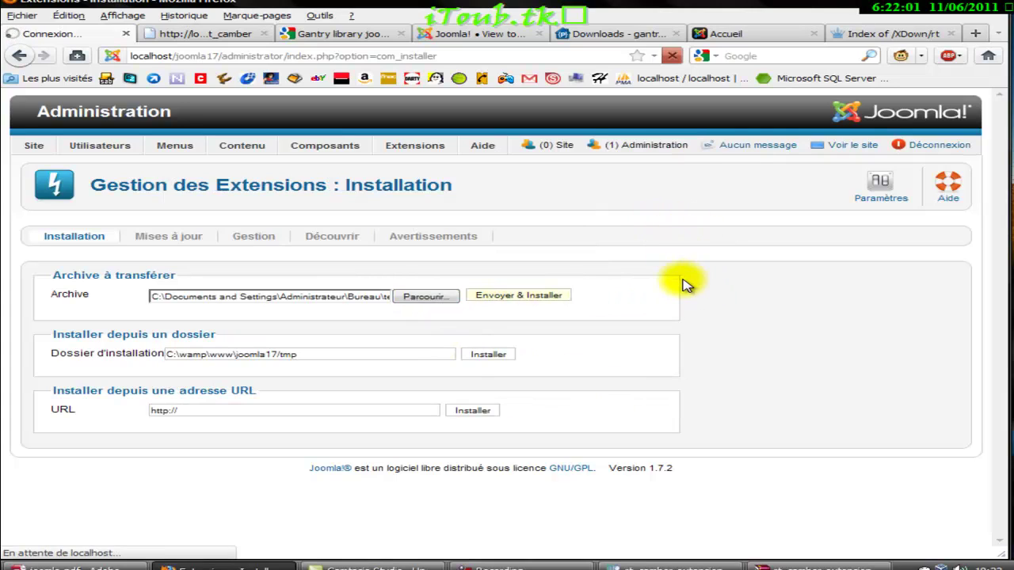
- Switch to the Windows Explorer window and go up two levels to the templates folder
{"action": "left_click", "coordinate": [700, 566]}
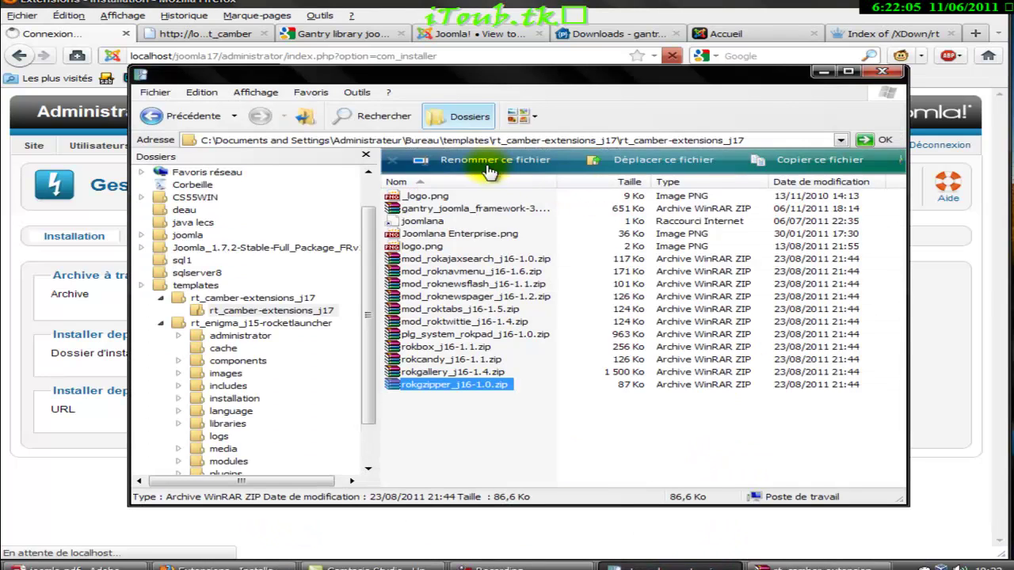
{"action": "left_click", "coordinate": [313, 119]}
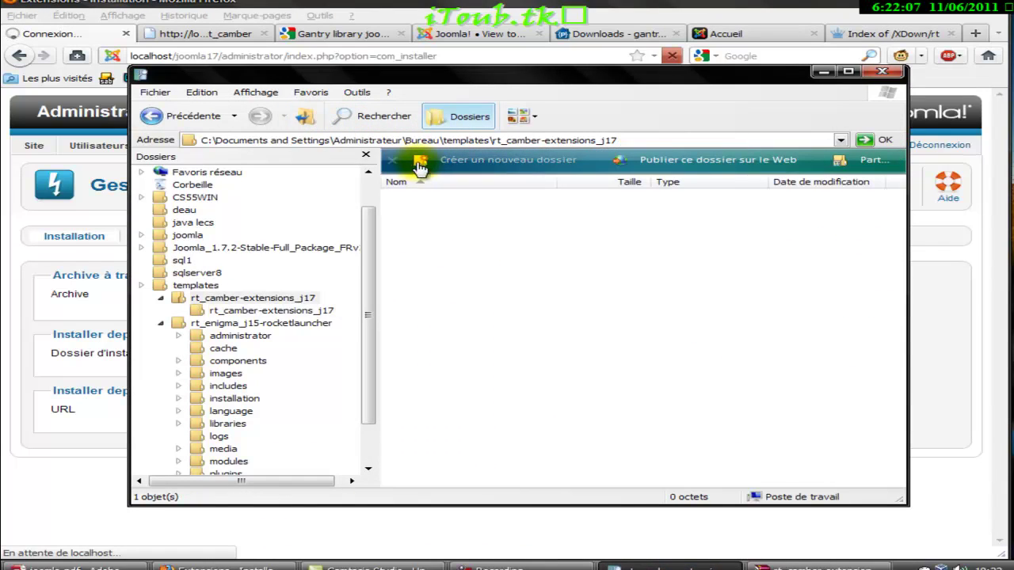
{"action": "left_click", "coordinate": [303, 117]}
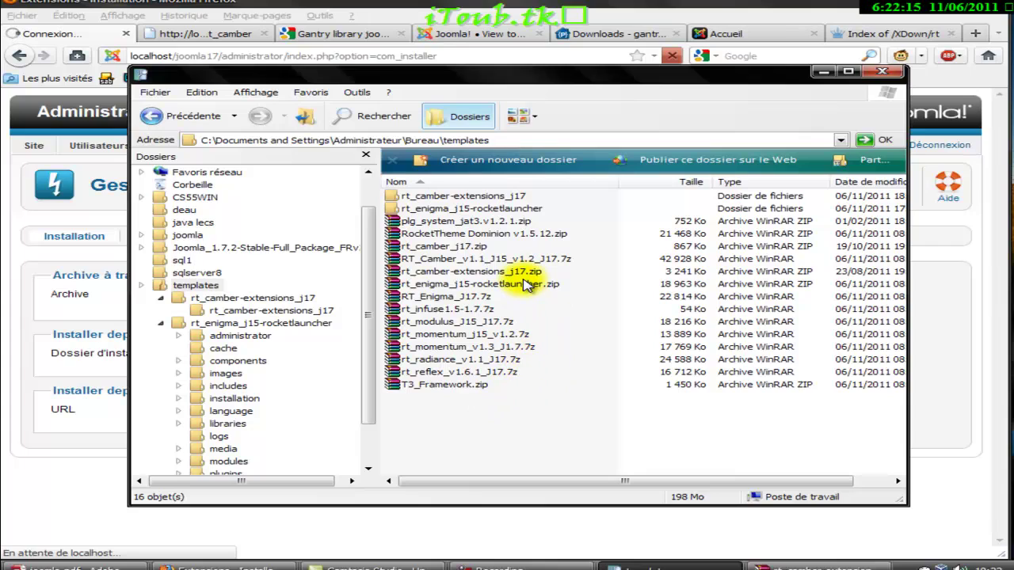
- Open the archive rt_modulus_J15_J17.7z, inspect the contents of its J1.7 folder, and close the archive
{"action": "left_click", "coordinate": [473, 326]}
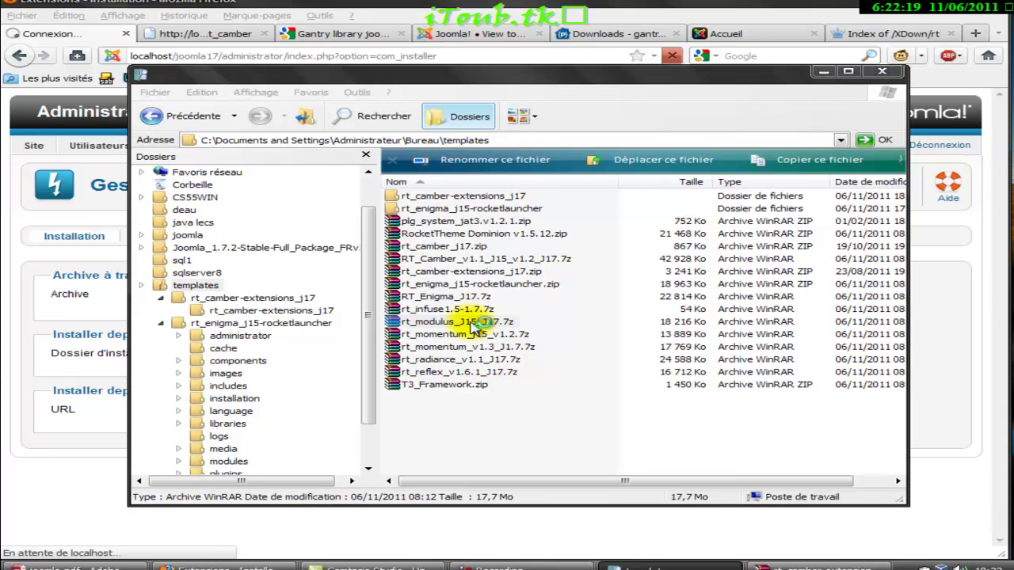
{"action": "key", "text": "Down"}
{"action": "key", "text": "Down"}
{"action": "key", "text": "Return"}
{"action": "key", "text": "Down"}
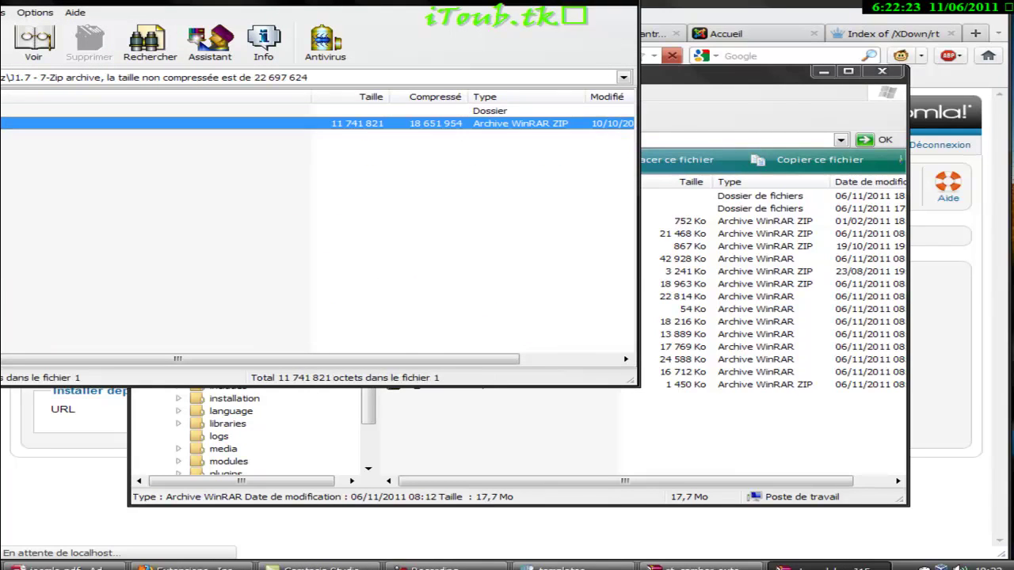
{"action": "key", "text": "alt+F4"}
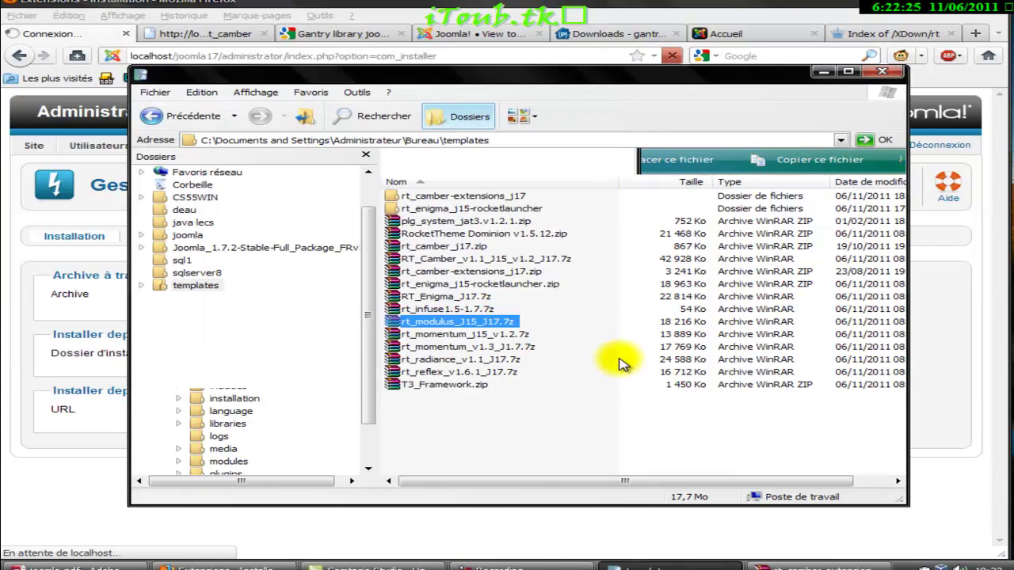
- Open the rt_reflex_v1.6.1_J17.7z archive and the ZIP archive nested inside it
{"action": "left_click", "coordinate": [426, 372]}
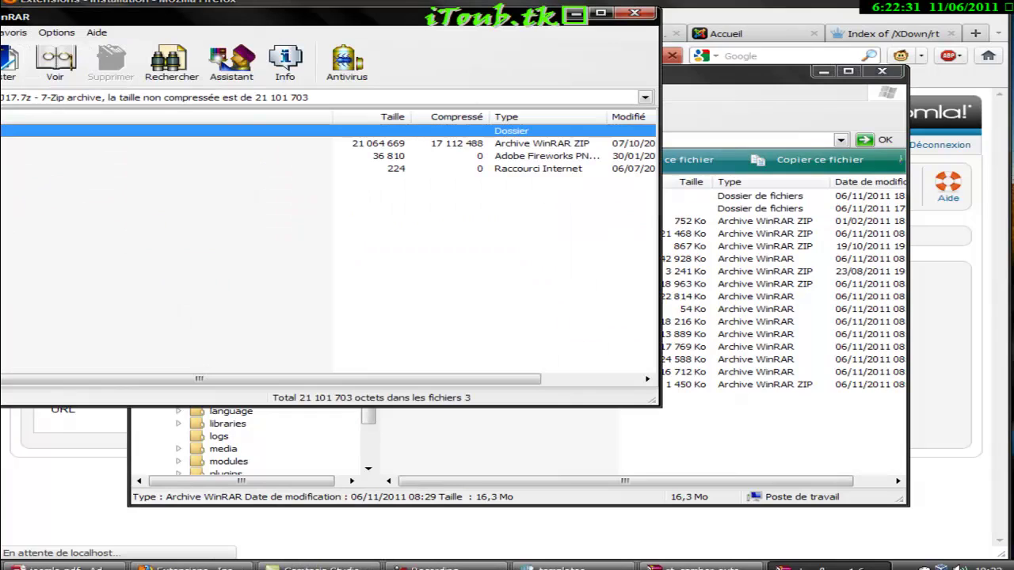
{"action": "key", "text": "Down"}
{"action": "key", "text": "Return"}
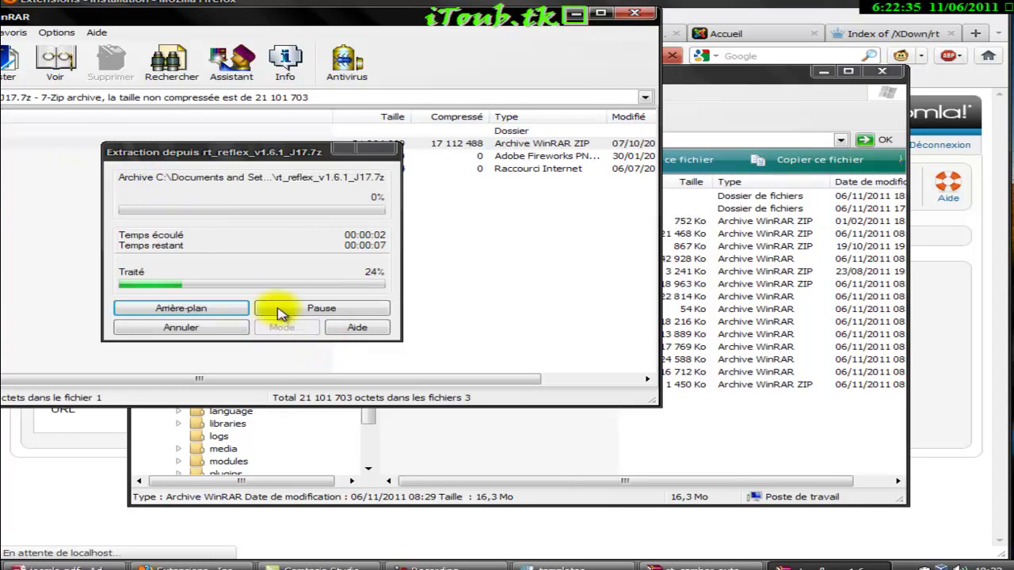
{"action": "left_click_drag", "start_coordinate": [260, 157], "coordinate": [304, 213]}
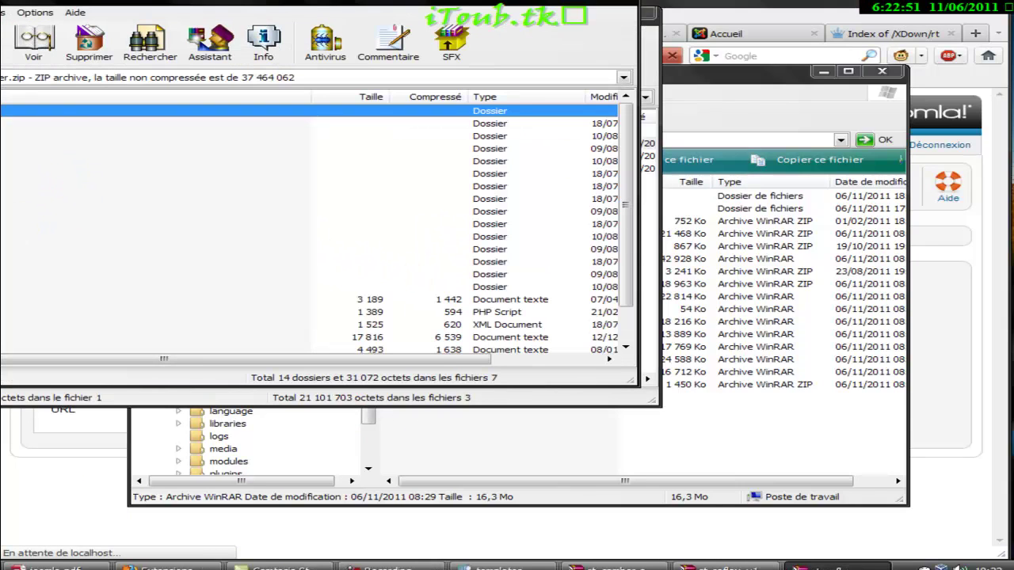
- Extract the rt_reflex_j16 folder from the nested ZIP's templates directory into Bureau\templates, and close the archive windows
{"action": "double_click", "coordinate": [237, 274]}
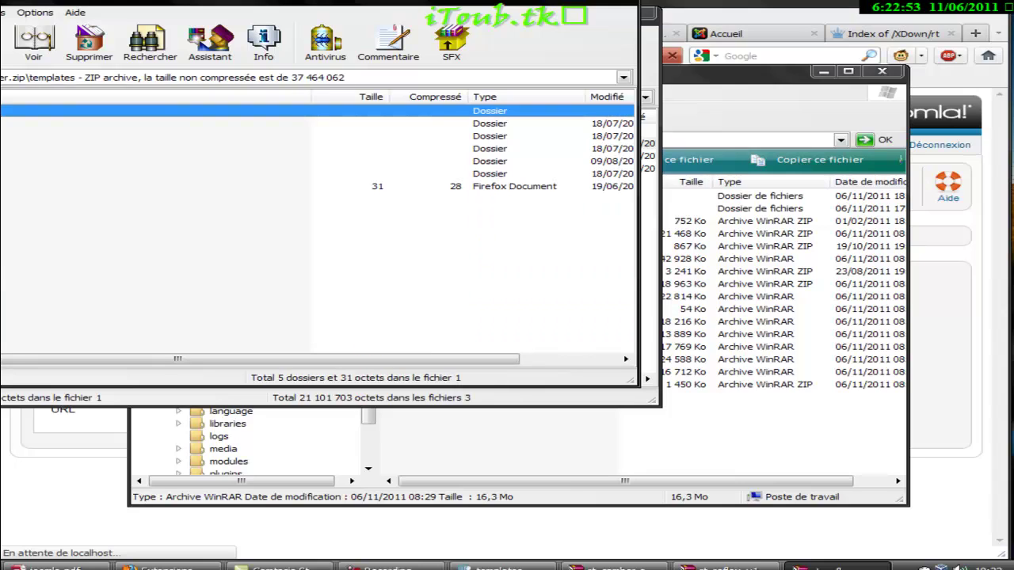
{"action": "left_click", "coordinate": [238, 161]}
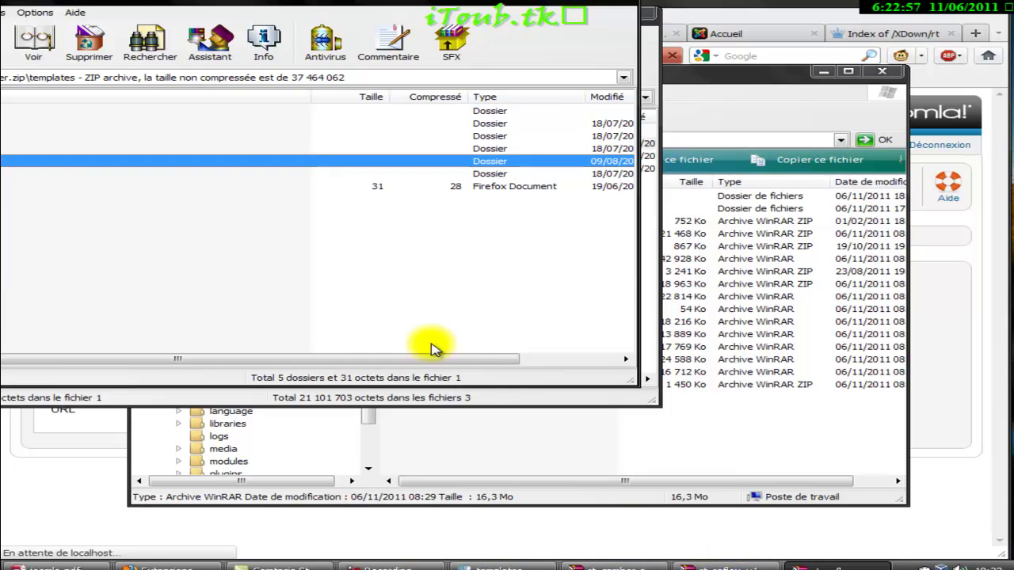
{"action": "left_click", "coordinate": [704, 424]}
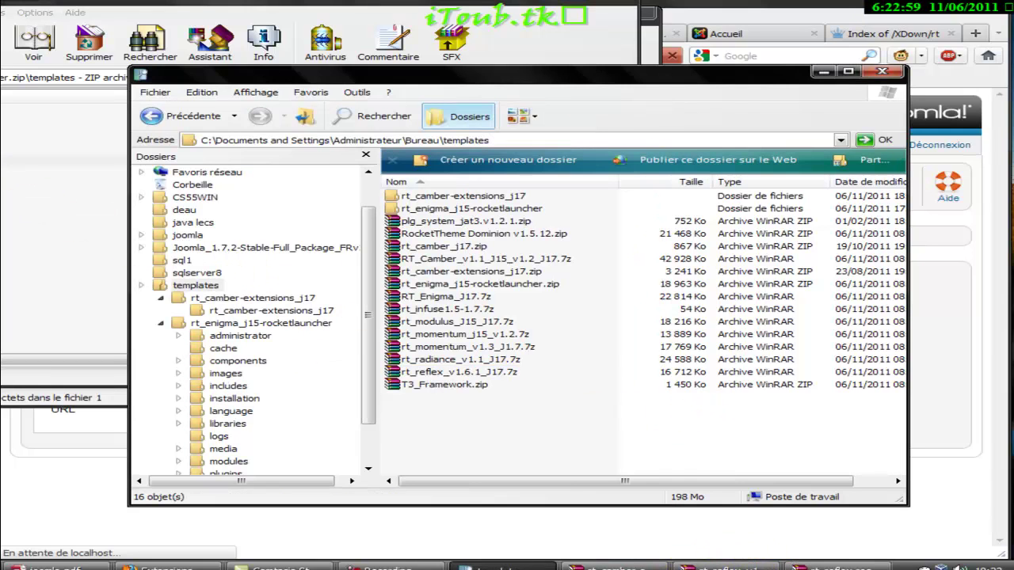
{"action": "left_click_drag", "start_coordinate": [79, 161], "coordinate": [496, 429]}
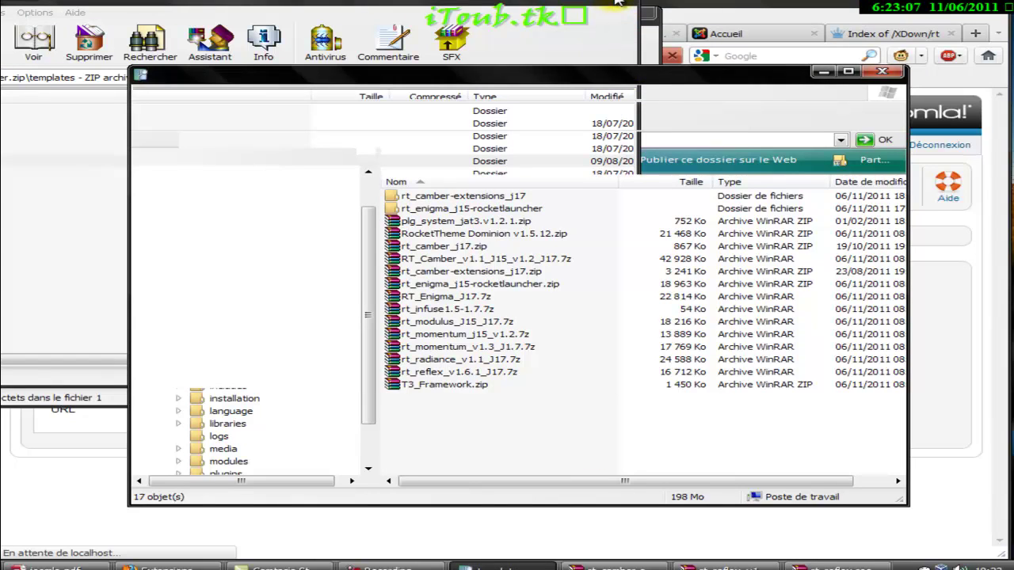
{"action": "left_click", "coordinate": [230, 17]}
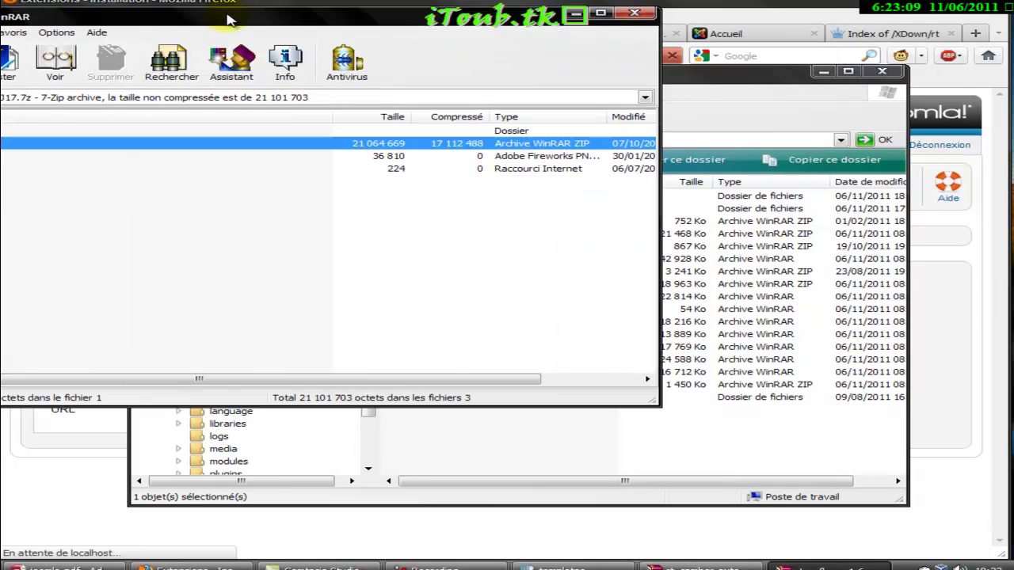
{"action": "left_click", "coordinate": [631, 14]}
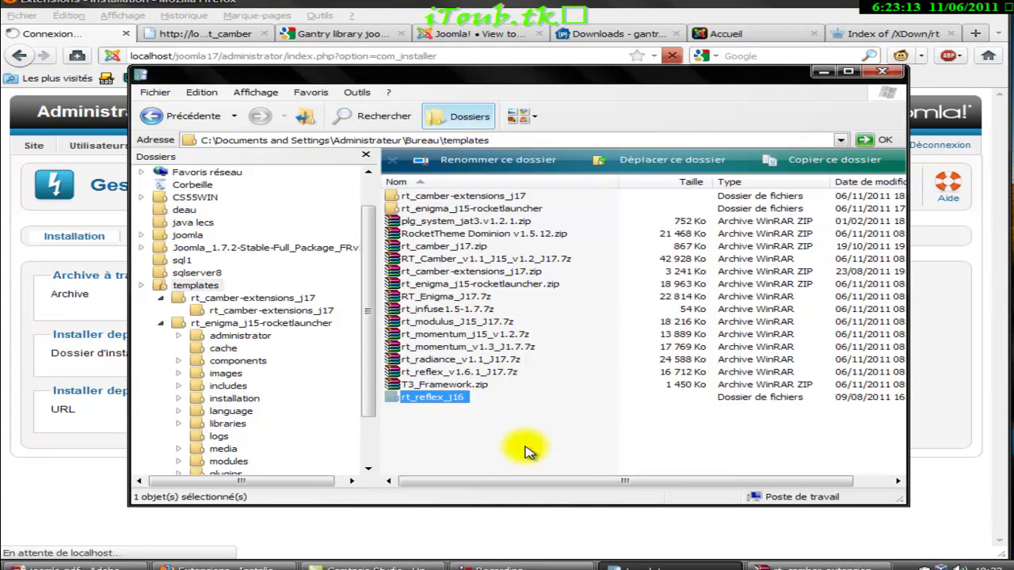
- Check the contents of the extracted rt_reflex_j16 folder and return to the templates folder
{"action": "left_click", "coordinate": [479, 418]}
{"action": "left_click", "coordinate": [453, 396]}
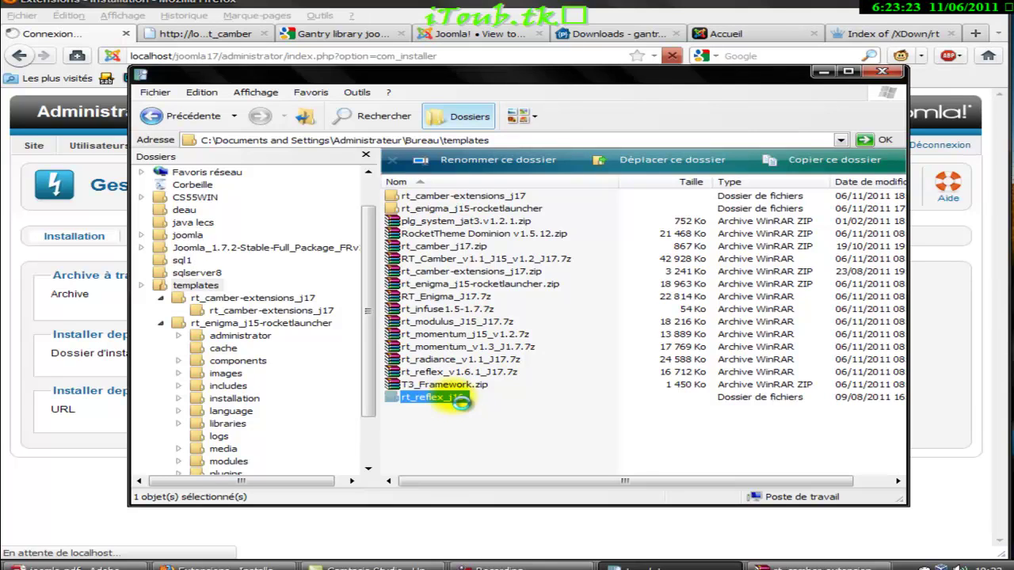
{"action": "double_click", "coordinate": [444, 397]}
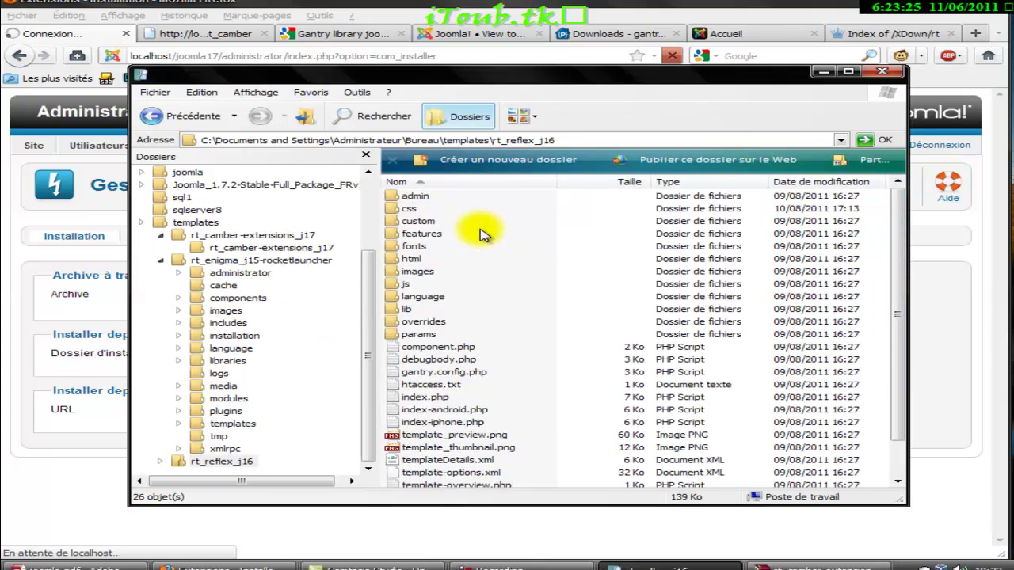
{"action": "left_click", "coordinate": [305, 115]}
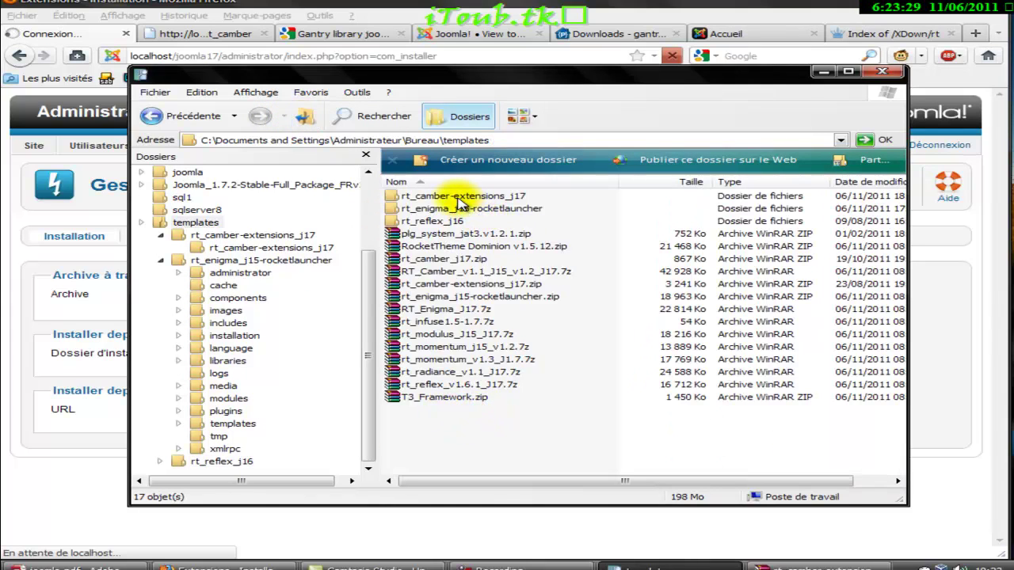
- Compress the rt_reflex_j16 folder into a ZIP-format archive with WinRAR
{"action": "left_click", "coordinate": [449, 222]}
{"action": "right_click", "coordinate": [449, 221]}
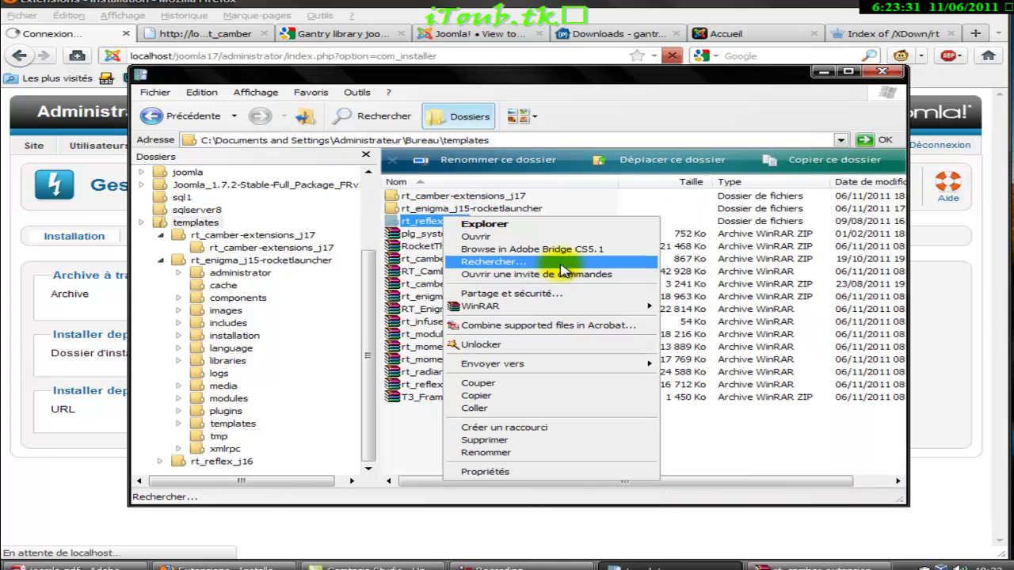
{"action": "mouse_move", "coordinate": [581, 307]}
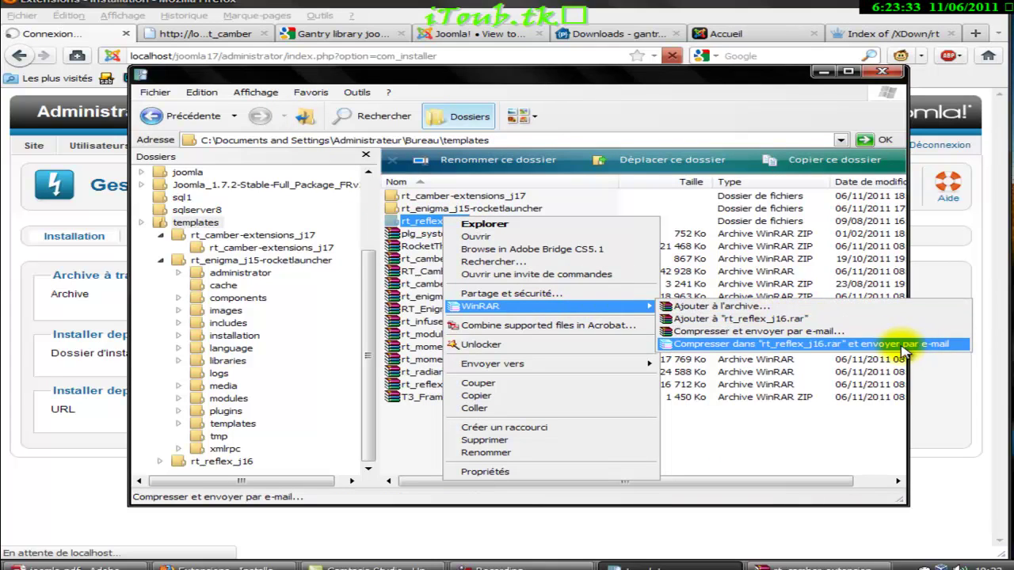
{"action": "left_click", "coordinate": [792, 309]}
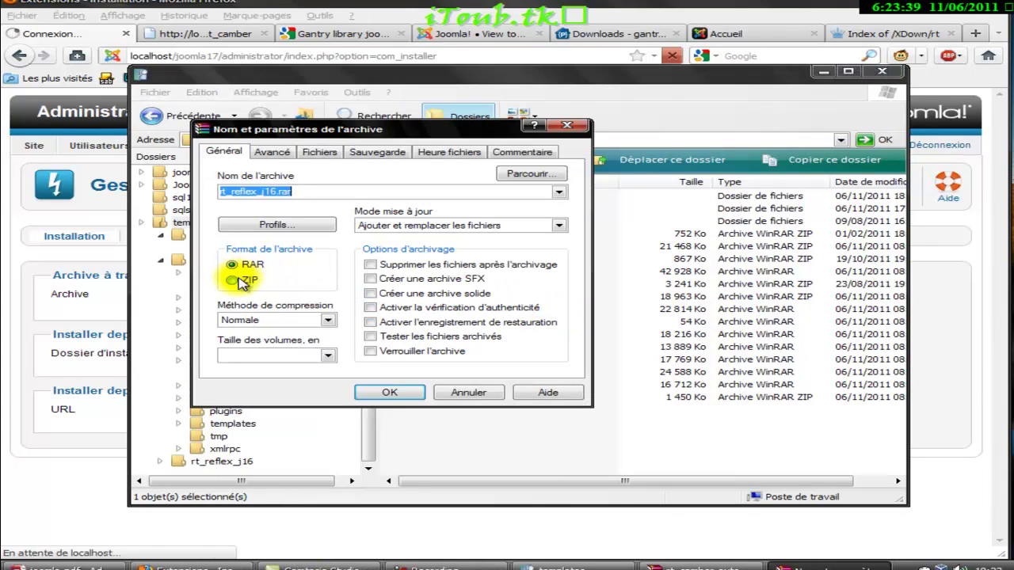
{"action": "left_click", "coordinate": [237, 280]}
{"action": "left_click", "coordinate": [398, 391]}
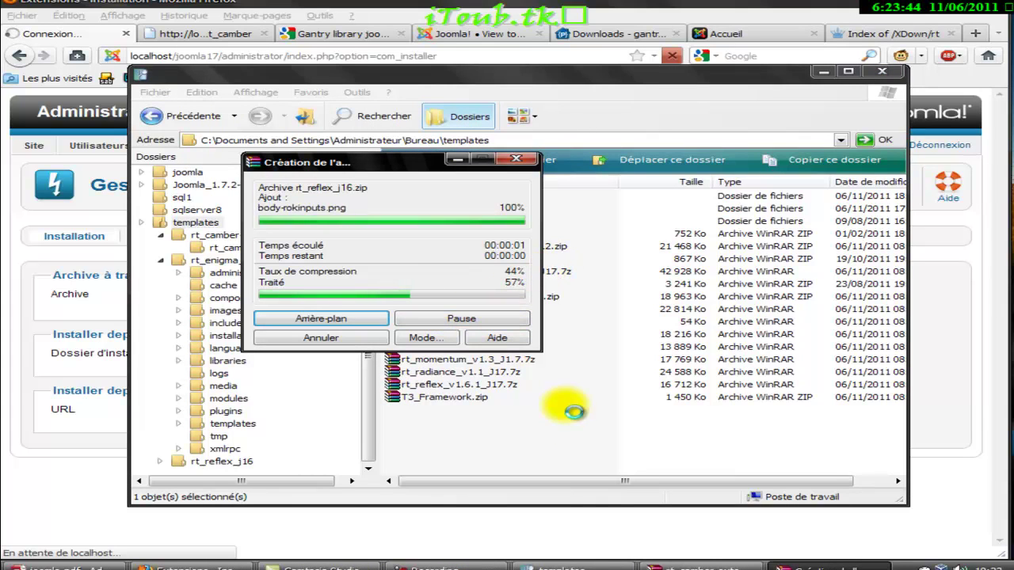
- Return to the Joomla administration in Firefox and close the WinRAR window of rt_camber-extensions_j17.zip
{"action": "left_click", "coordinate": [100, 461]}
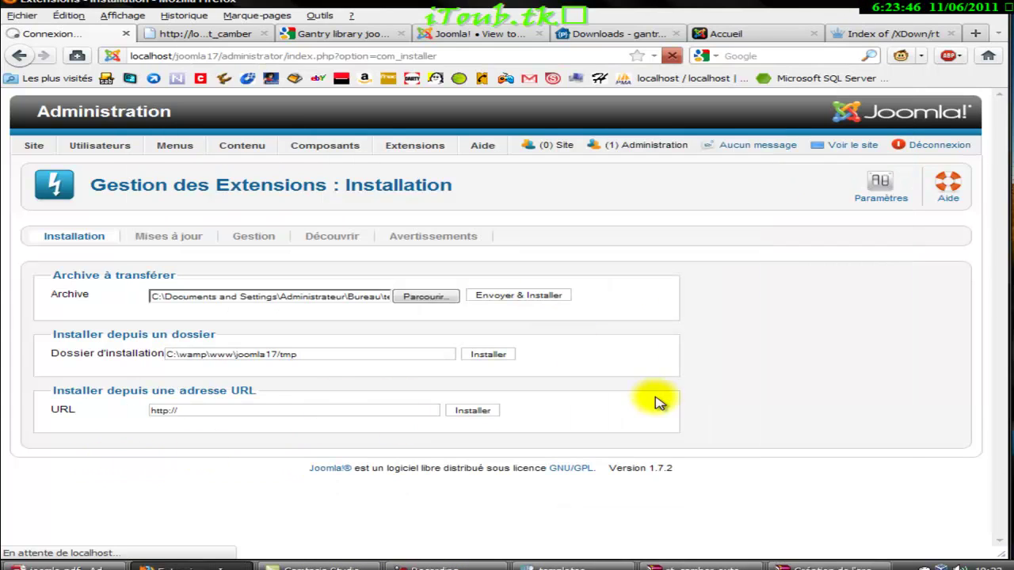
{"action": "left_click", "coordinate": [817, 564]}
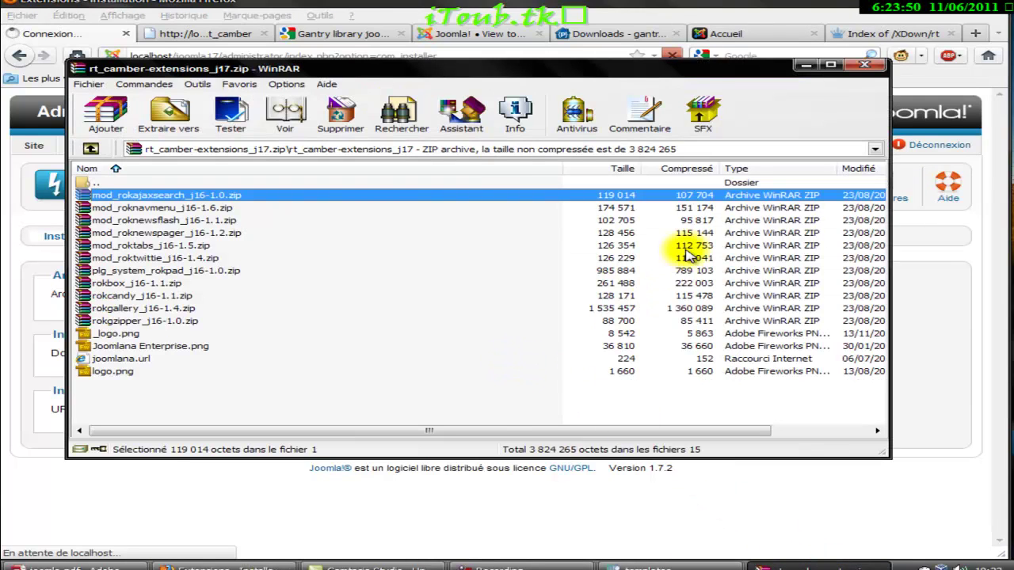
{"action": "left_click", "coordinate": [806, 67]}
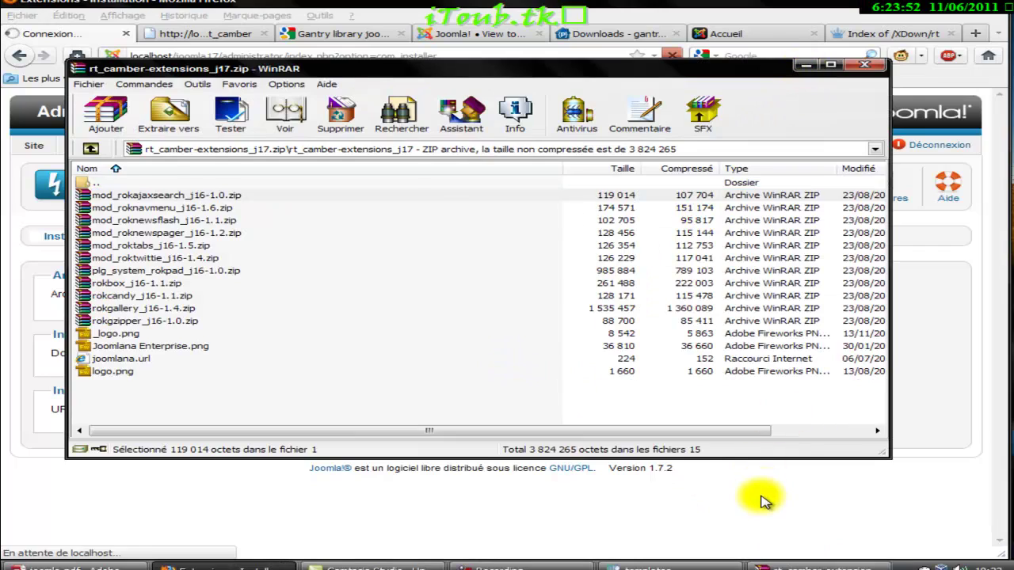
{"action": "right_click", "coordinate": [799, 566]}
{"action": "left_click", "coordinate": [791, 553]}
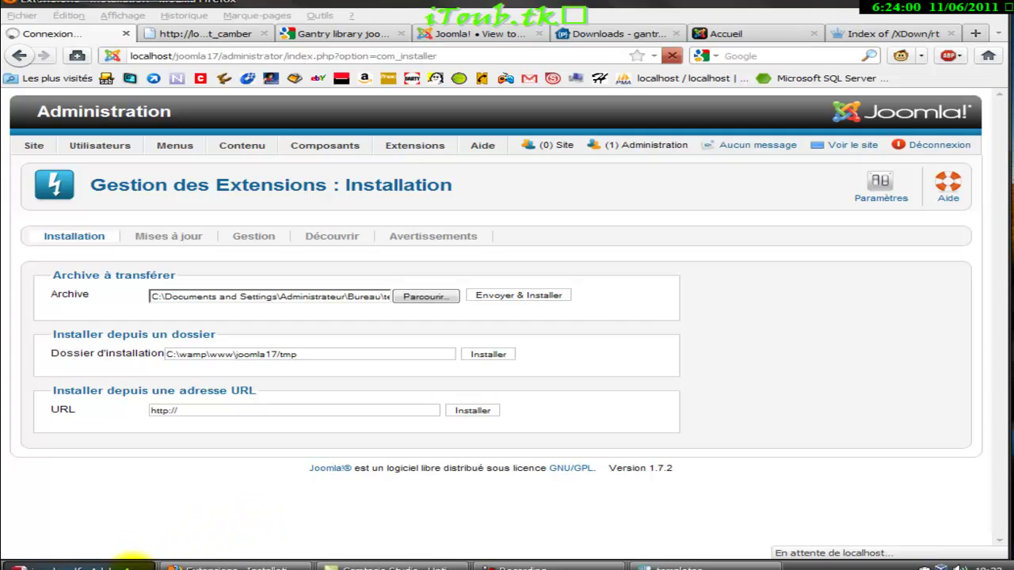
- Switch to the Adobe PDF slide on viewing a template's positions, review it, and return to the Joomla administration
{"action": "left_click", "coordinate": [130, 562]}
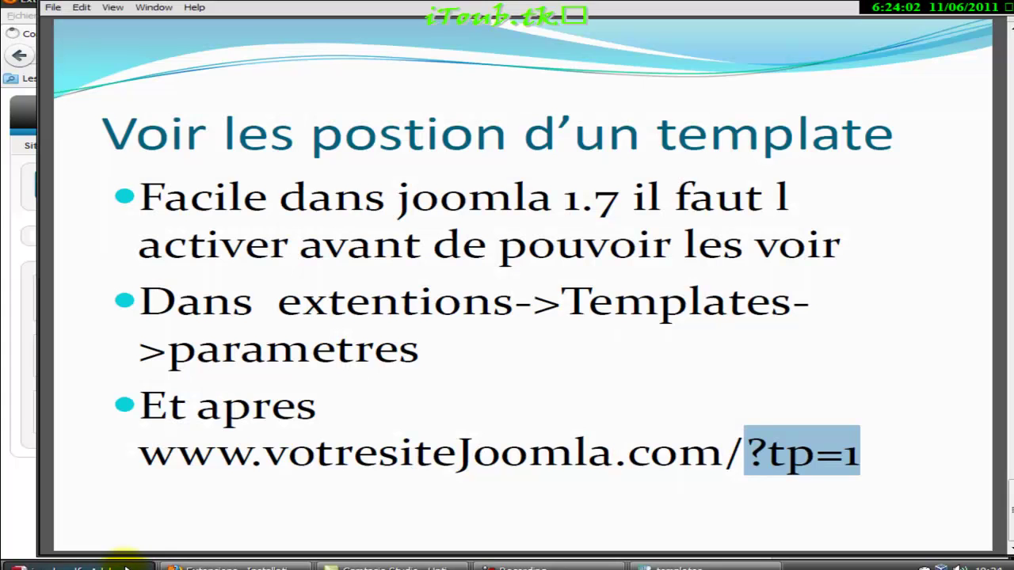
{"action": "left_click", "coordinate": [621, 422]}
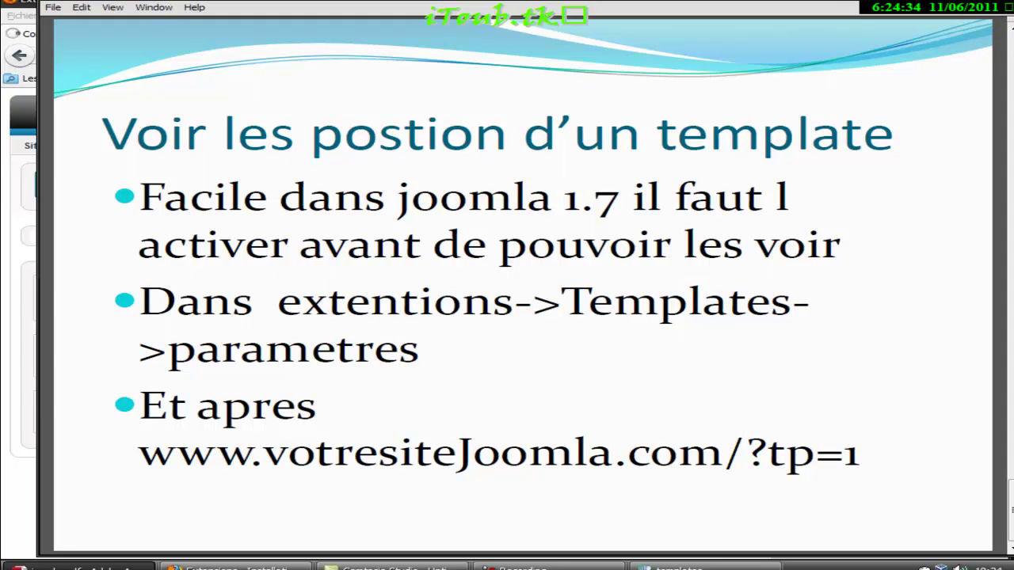
{"action": "key", "text": "alt+Tab"}
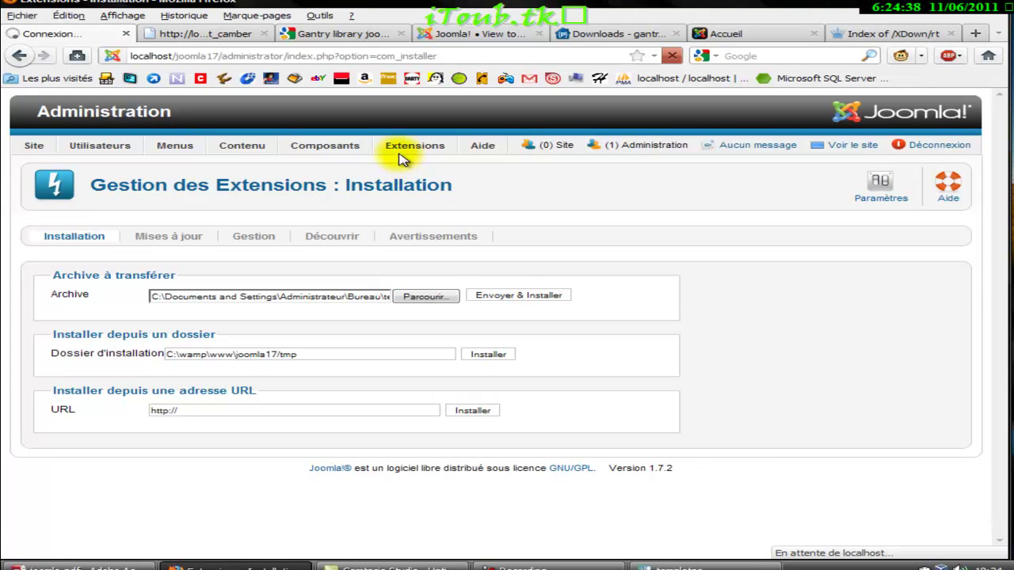
- Try to open the template manager while the extension installation page is still loading
{"action": "mouse_move", "coordinate": [400, 158]}
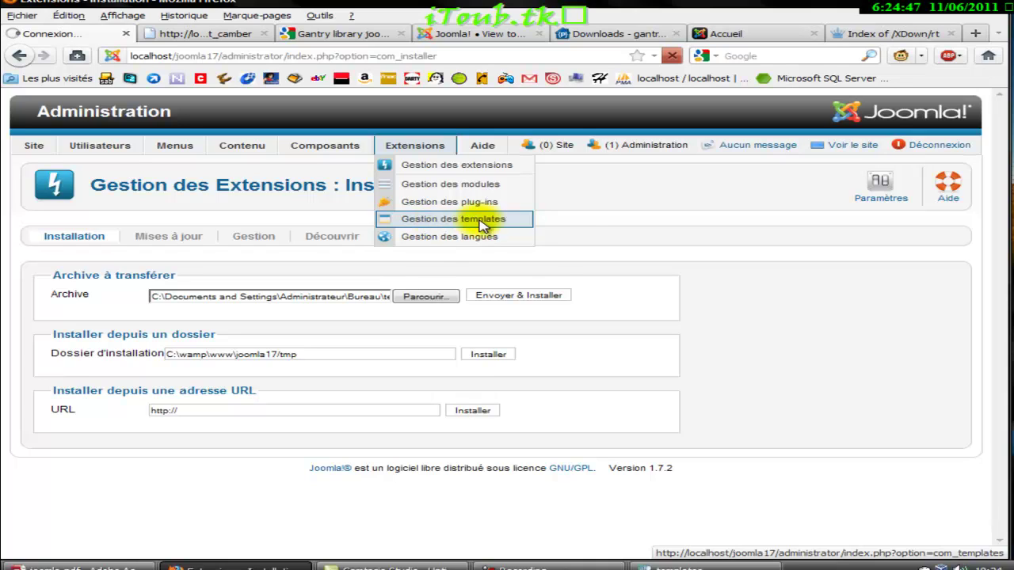
{"action": "left_click", "coordinate": [442, 223]}
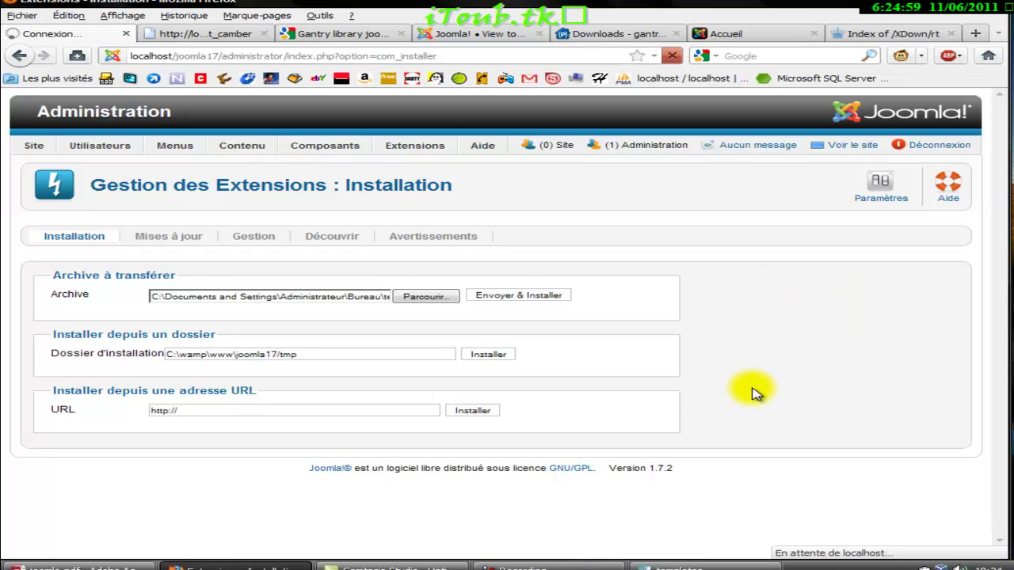
{"action": "left_click", "coordinate": [570, 566]}
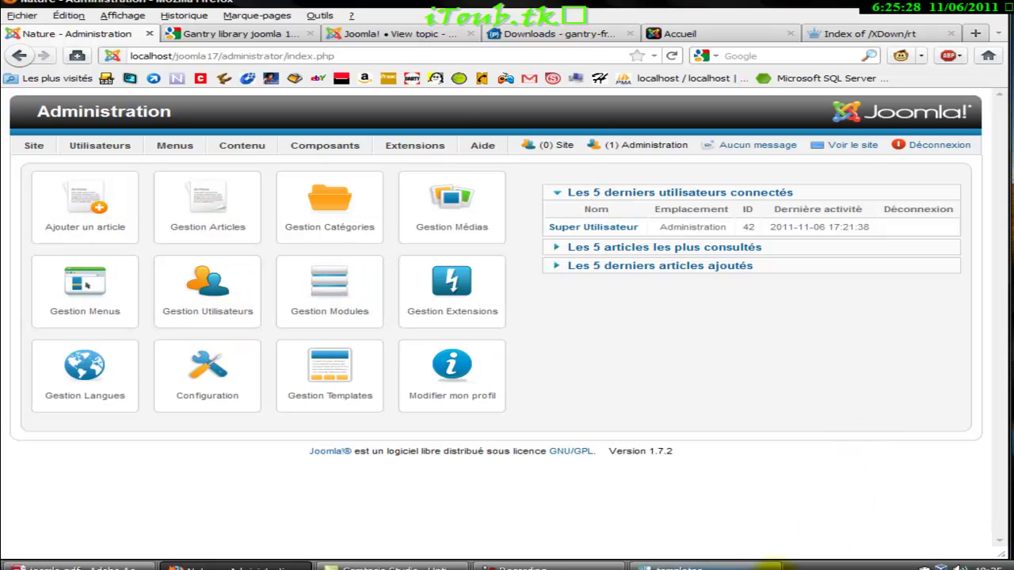
- Close the templates folder window and open the Joomla template manager
{"action": "right_click", "coordinate": [776, 565]}
{"action": "left_click", "coordinate": [789, 562]}
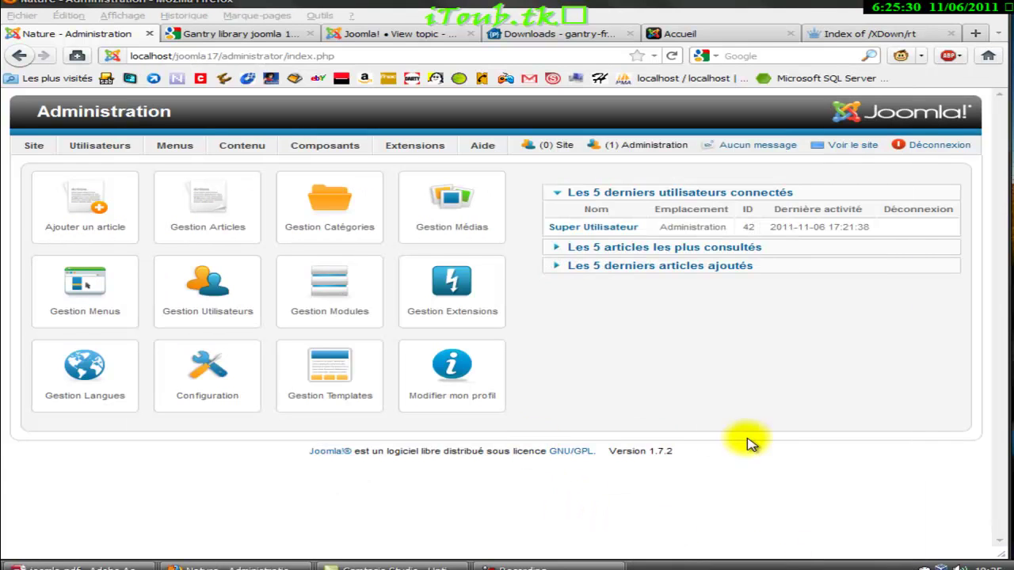
{"action": "mouse_move", "coordinate": [400, 150]}
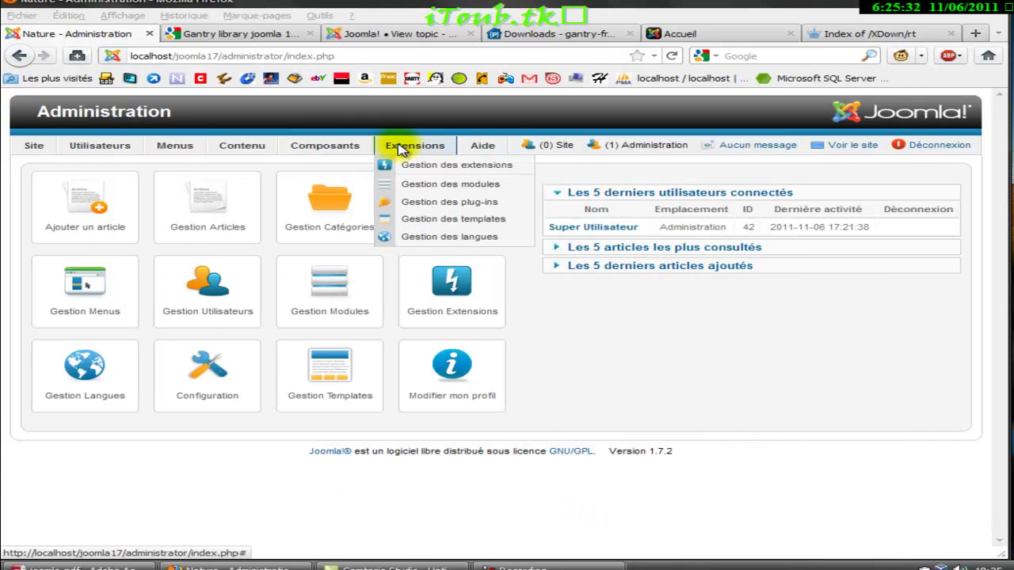
{"action": "left_click", "coordinate": [495, 233]}
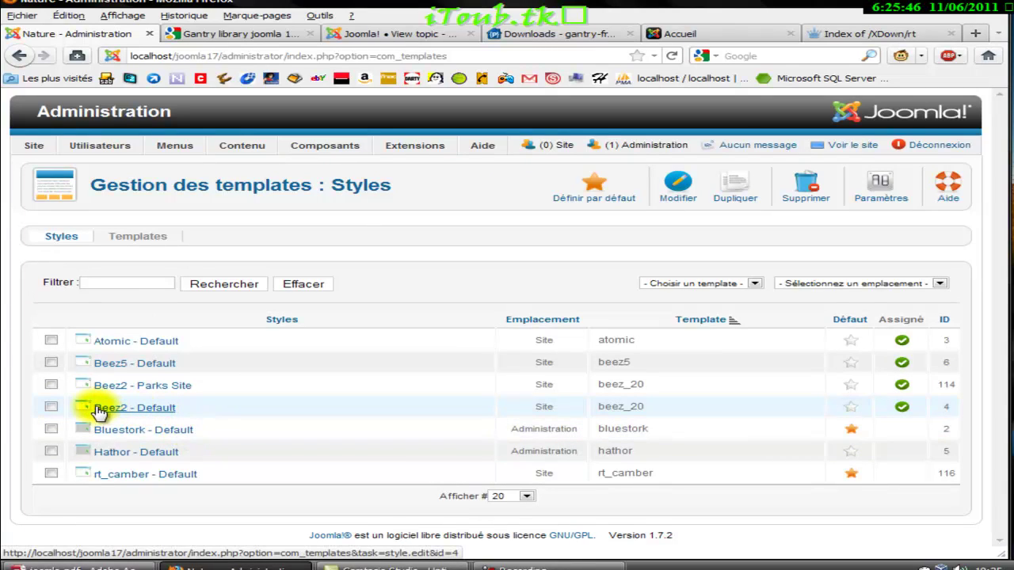
- Open the template manager's Templates list and look through the installed templates and their preview links
{"action": "left_click", "coordinate": [149, 235]}
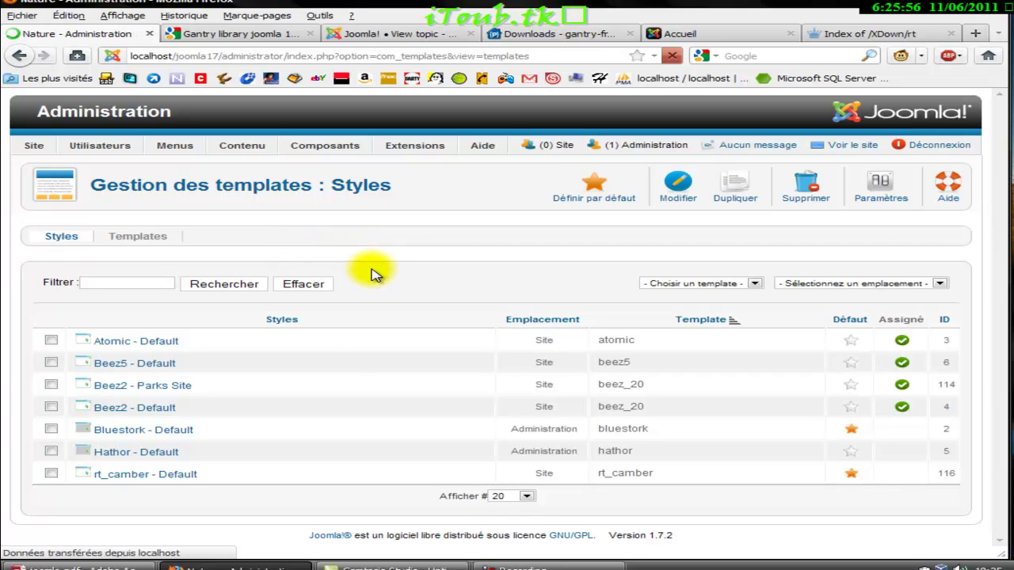
{"action": "scroll", "coordinate": [566, 283], "scroll_direction": "down", "scroll_amount": 6}
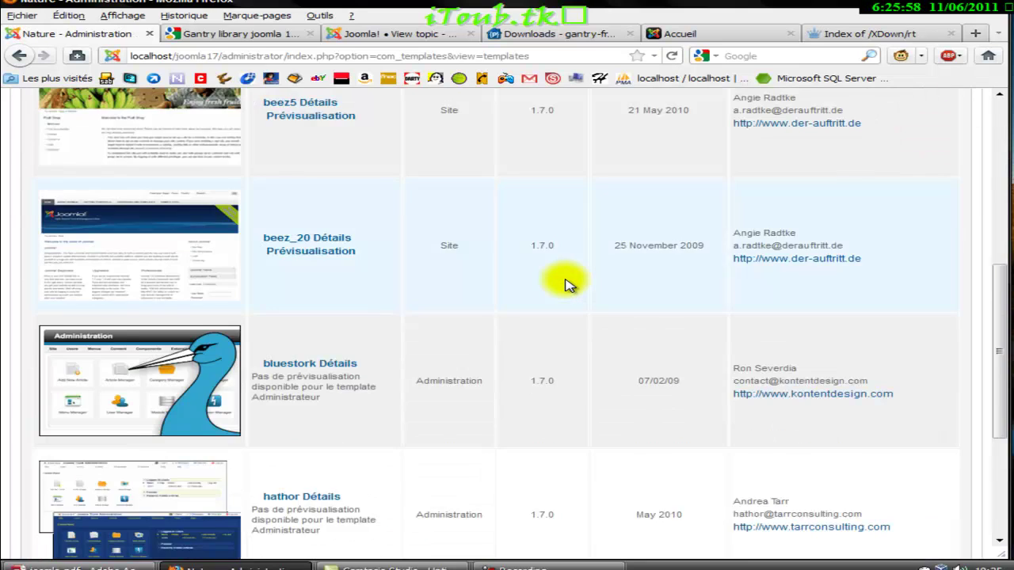
{"action": "scroll", "coordinate": [566, 287], "scroll_direction": "down", "scroll_amount": 2}
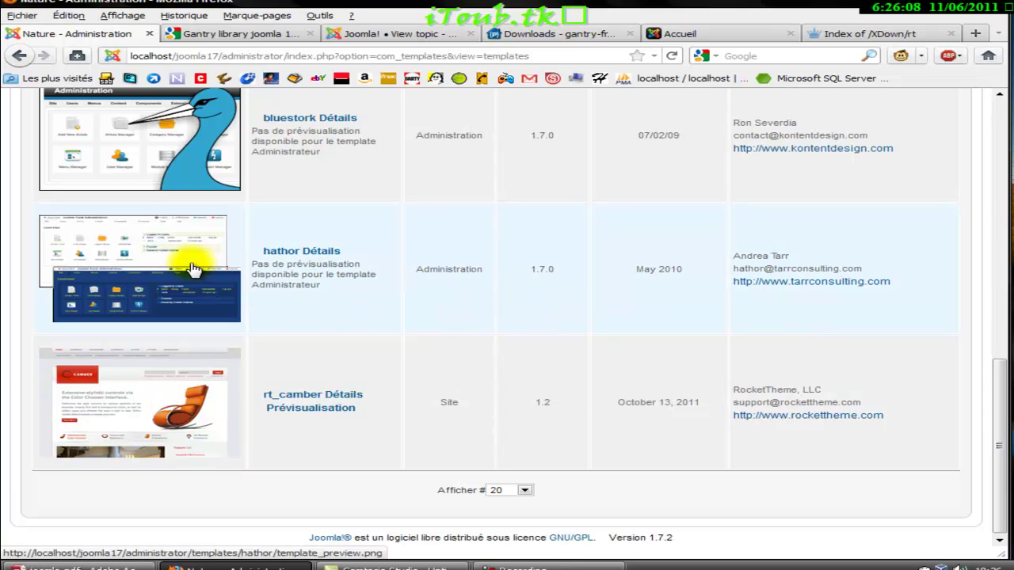
{"action": "scroll", "coordinate": [206, 270], "scroll_direction": "up", "scroll_amount": 3}
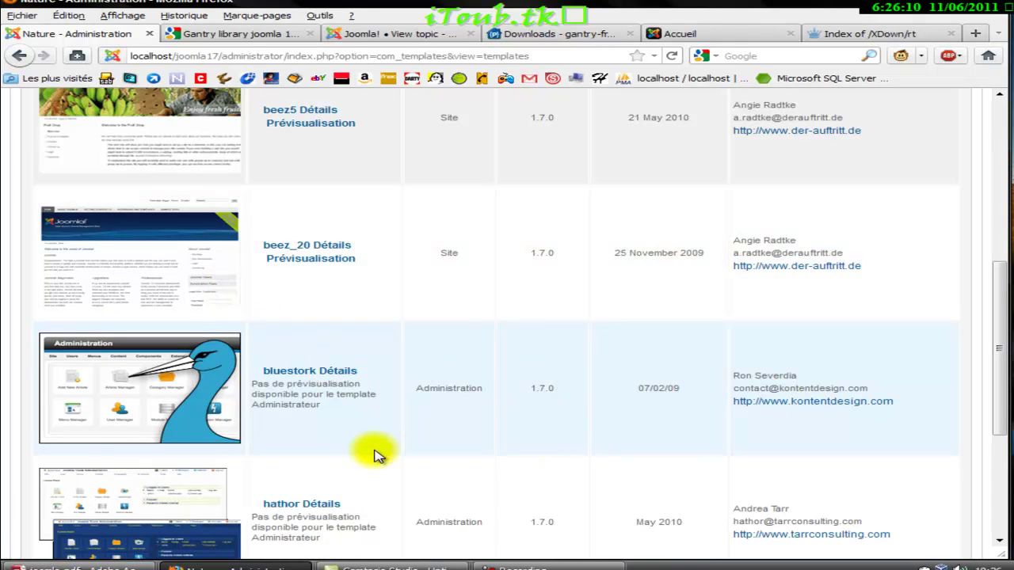
{"action": "scroll", "coordinate": [181, 408], "scroll_direction": "up", "scroll_amount": 2}
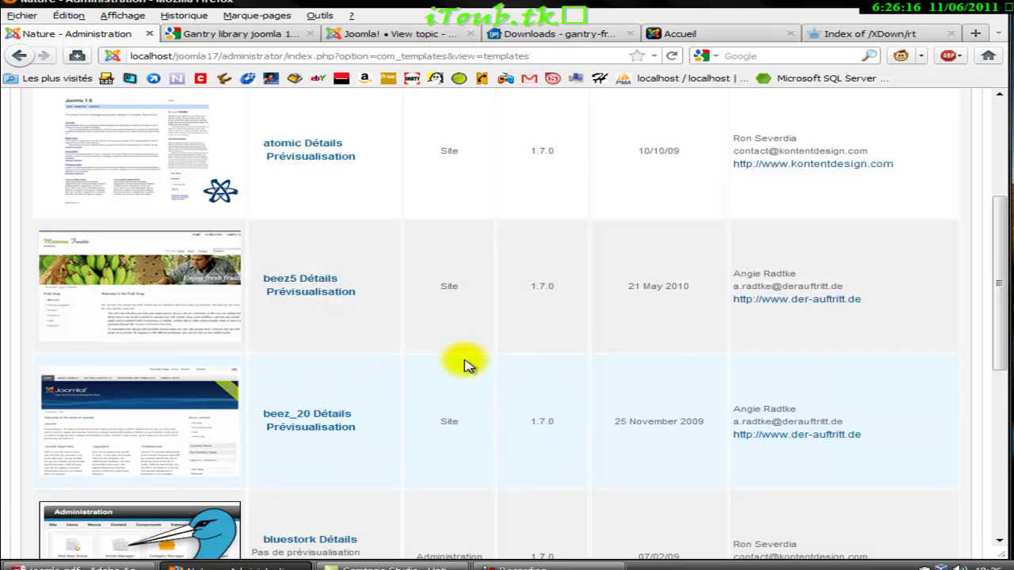
{"action": "scroll", "coordinate": [466, 365], "scroll_direction": "up", "scroll_amount": 2}
{"action": "scroll", "coordinate": [466, 365], "scroll_direction": "down", "scroll_amount": 2}
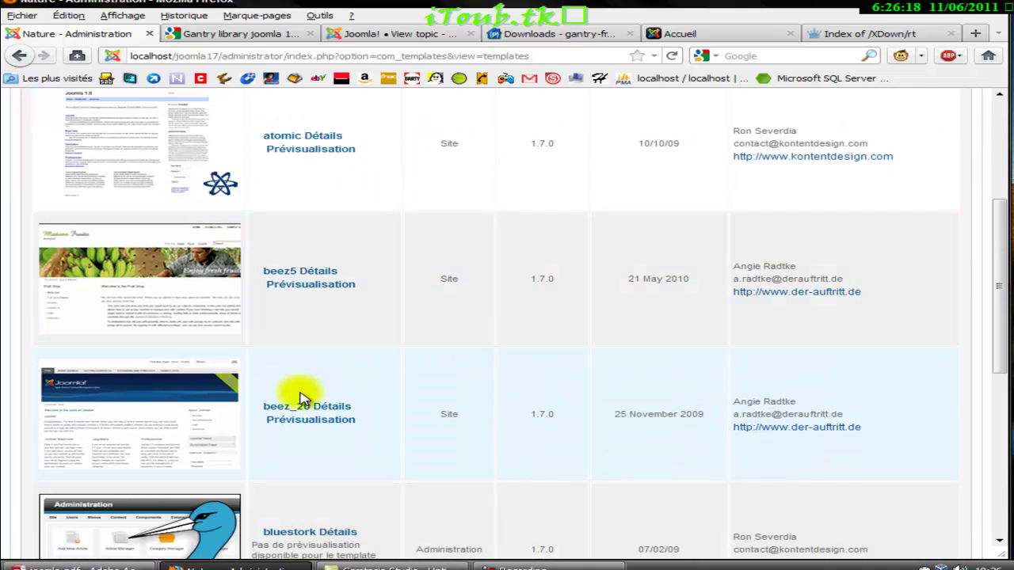
- Open the template manager's Styles list and set the Beez2 - Default style as the site default
{"action": "scroll", "coordinate": [475, 306], "scroll_direction": "up", "scroll_amount": 3}
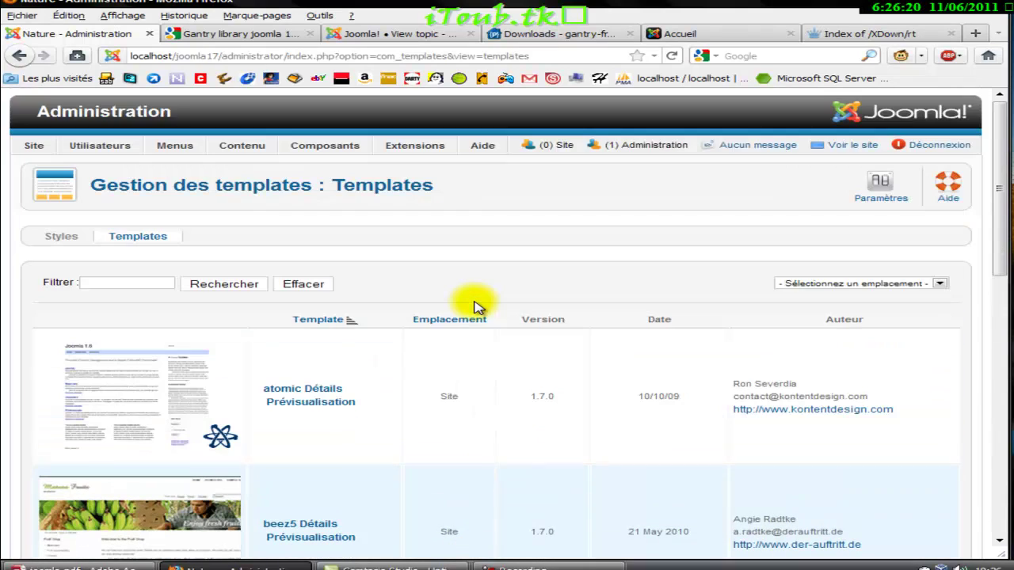
{"action": "left_click", "coordinate": [61, 238]}
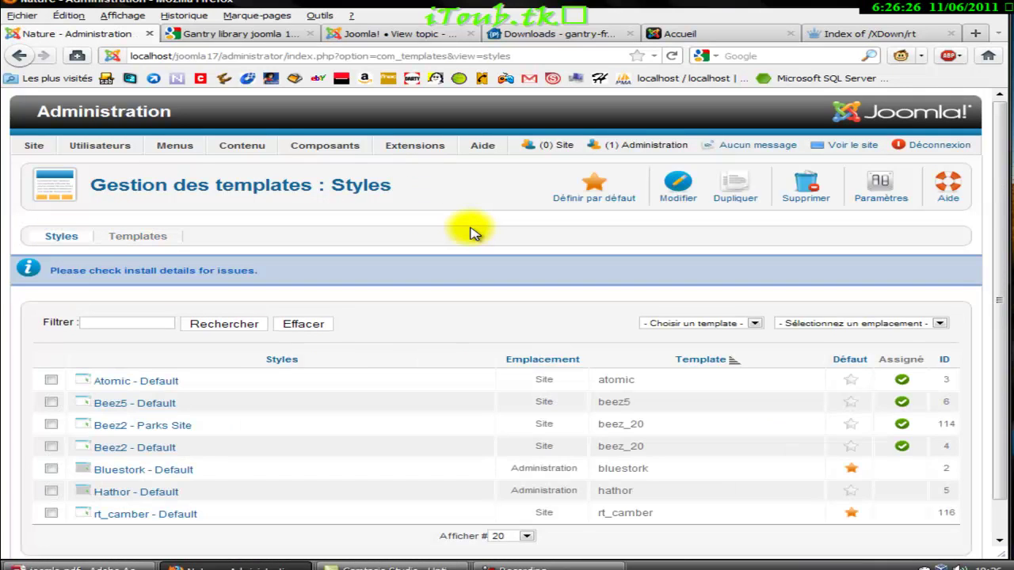
{"action": "left_click", "coordinate": [51, 448]}
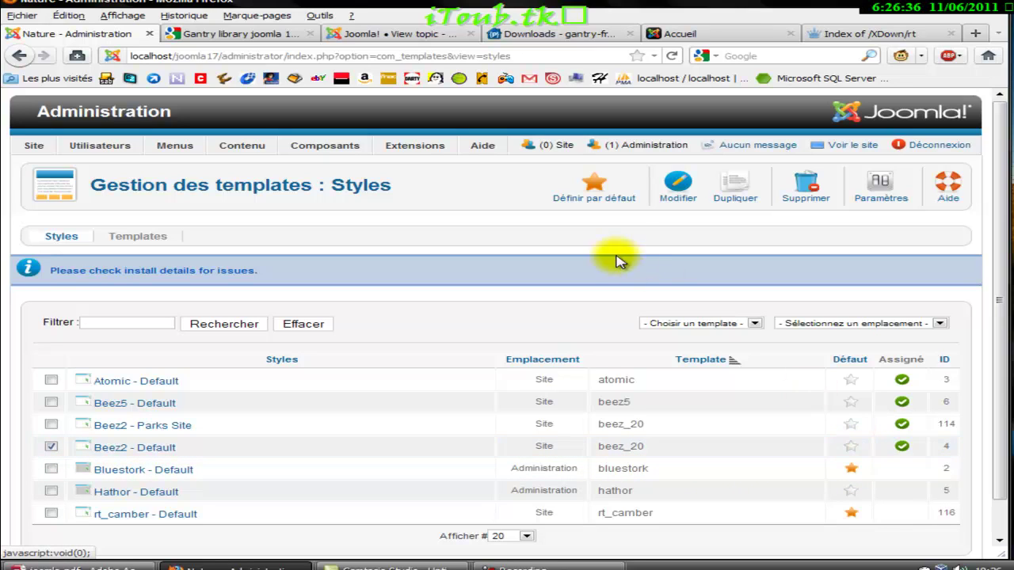
{"action": "left_click", "coordinate": [854, 447]}
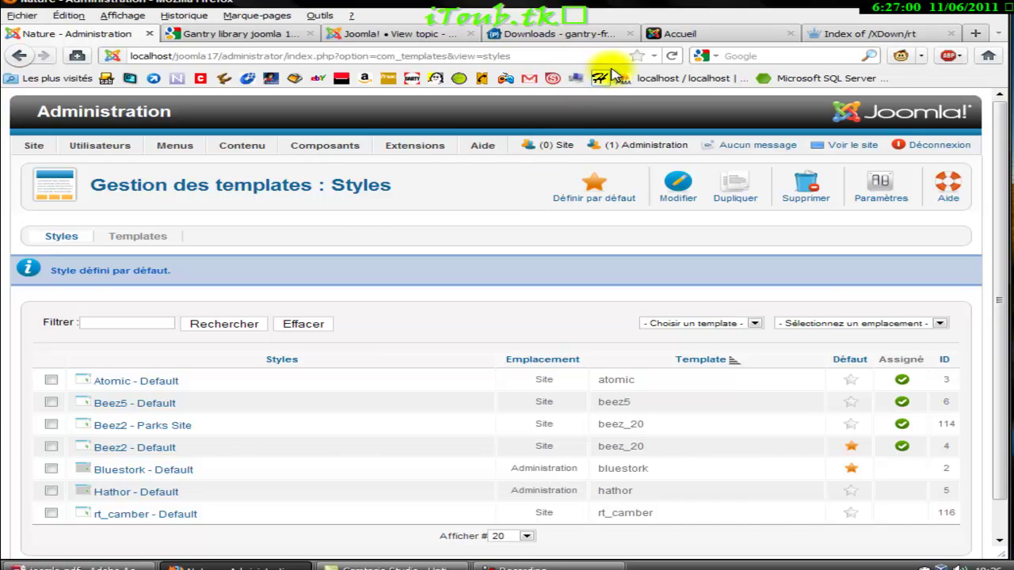
- Close the Gantry downloads page and the Index of /XDown/rt page, checking the other open pages in between
{"action": "left_click", "coordinate": [630, 34]}
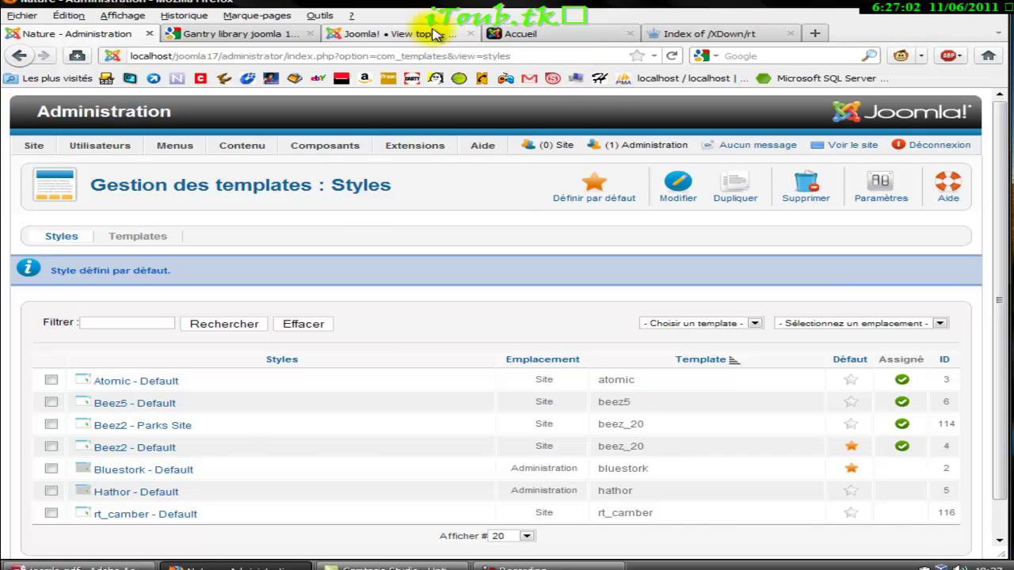
{"action": "left_click", "coordinate": [448, 34]}
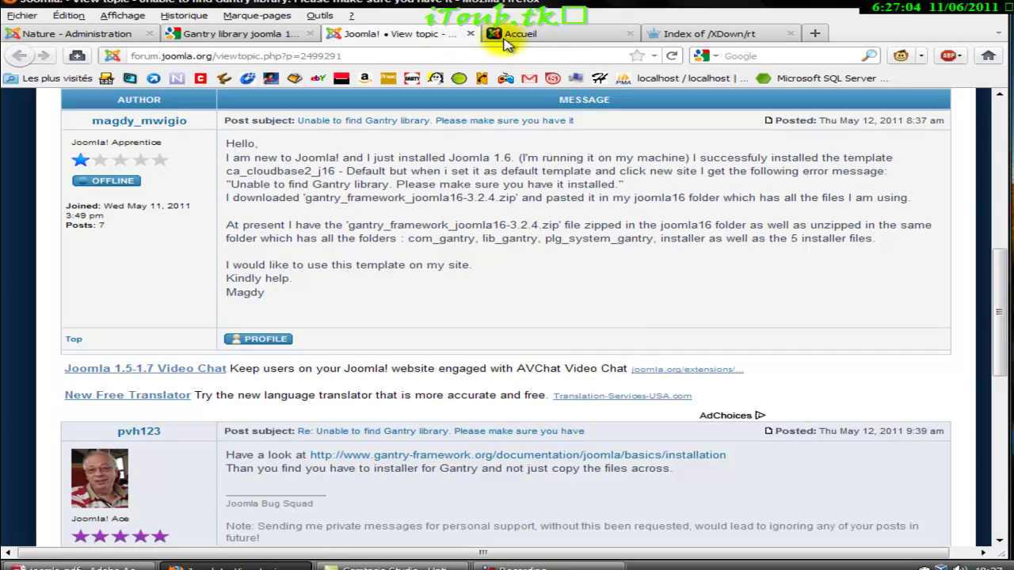
{"action": "left_click", "coordinate": [519, 34]}
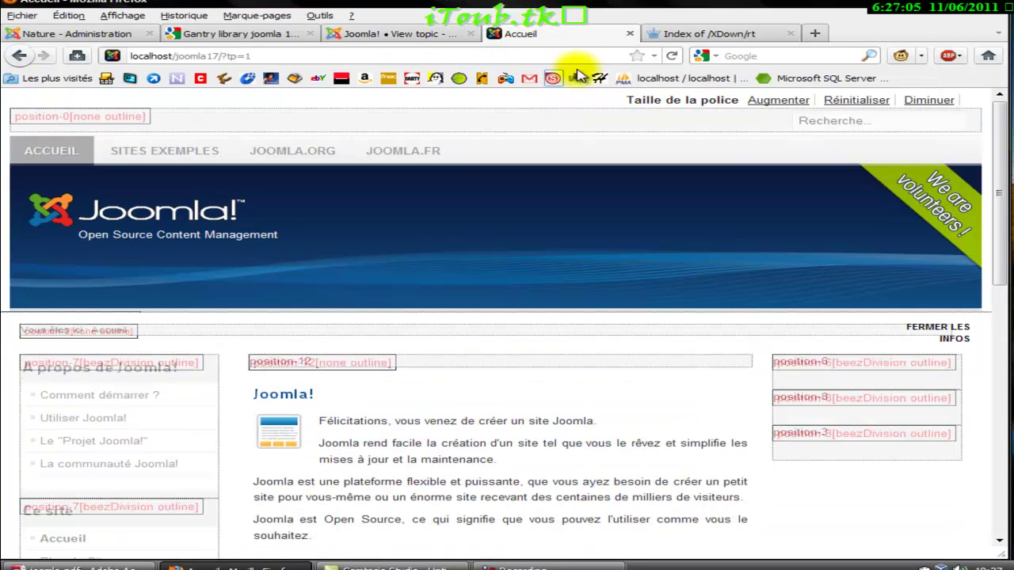
{"action": "left_click", "coordinate": [669, 36]}
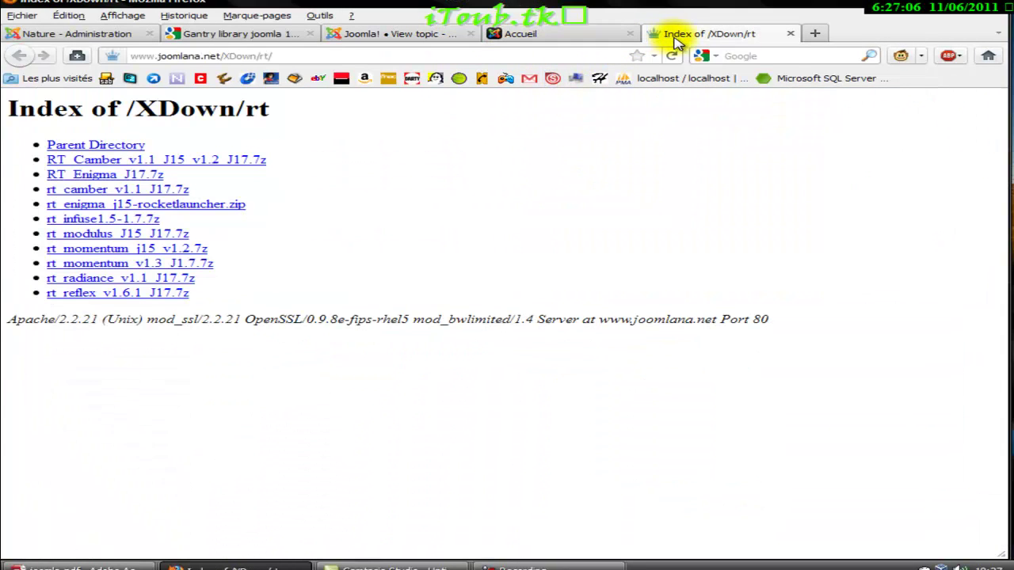
{"action": "left_click", "coordinate": [790, 33]}
- From the Joomla forum page, open the Extensions site in a separate tab and close the original tab
{"action": "left_click", "coordinate": [448, 33]}
{"action": "scroll", "coordinate": [492, 201], "scroll_direction": "up", "scroll_amount": 10}
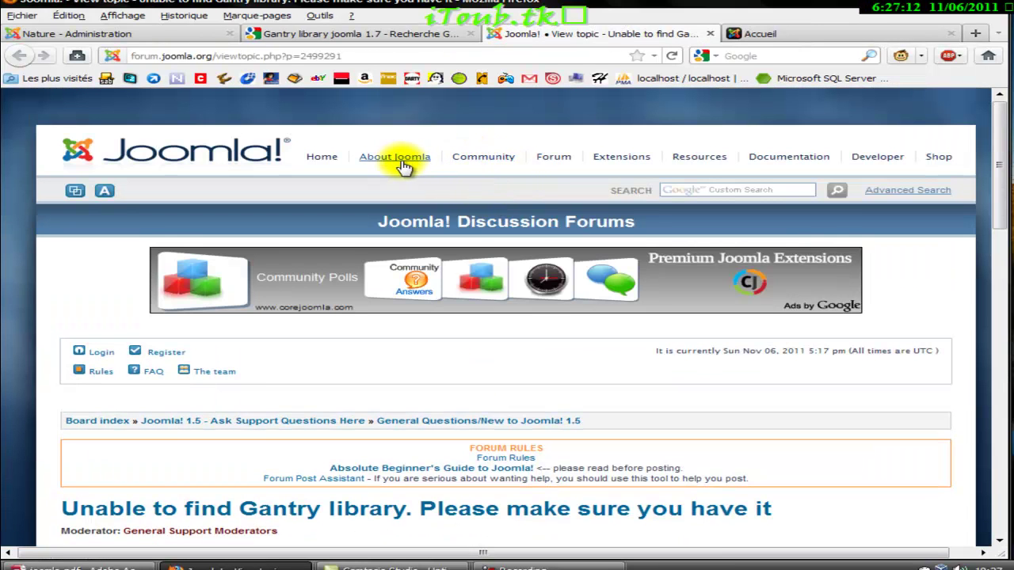
{"action": "left_click", "coordinate": [214, 162]}
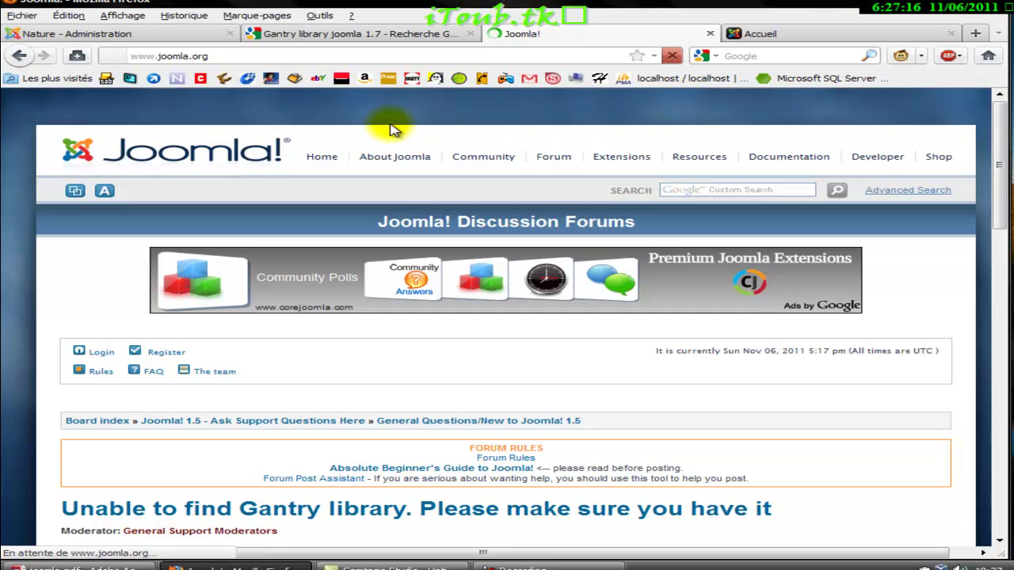
{"action": "middle_click", "coordinate": [638, 159]}
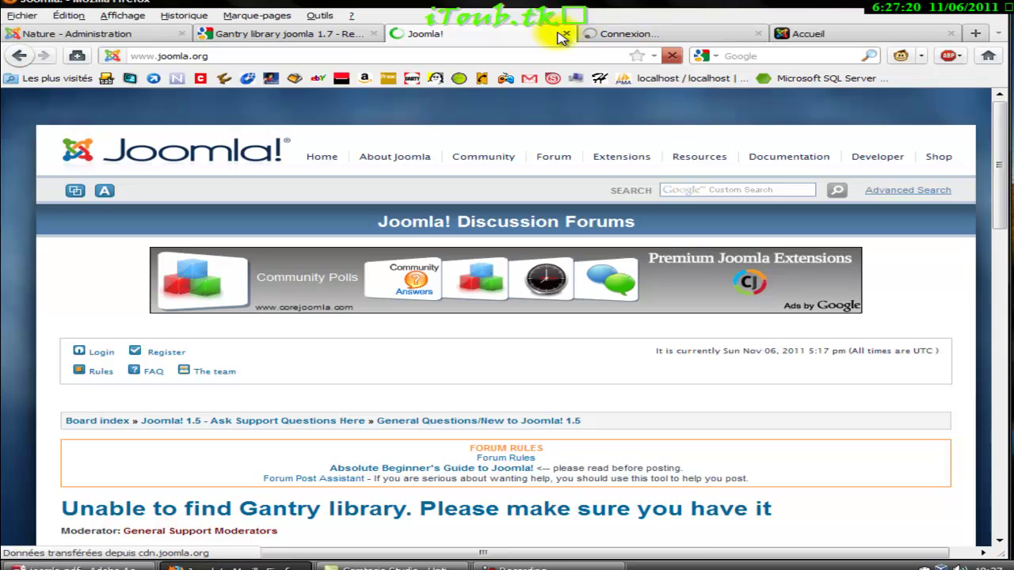
{"action": "left_click", "coordinate": [563, 34]}
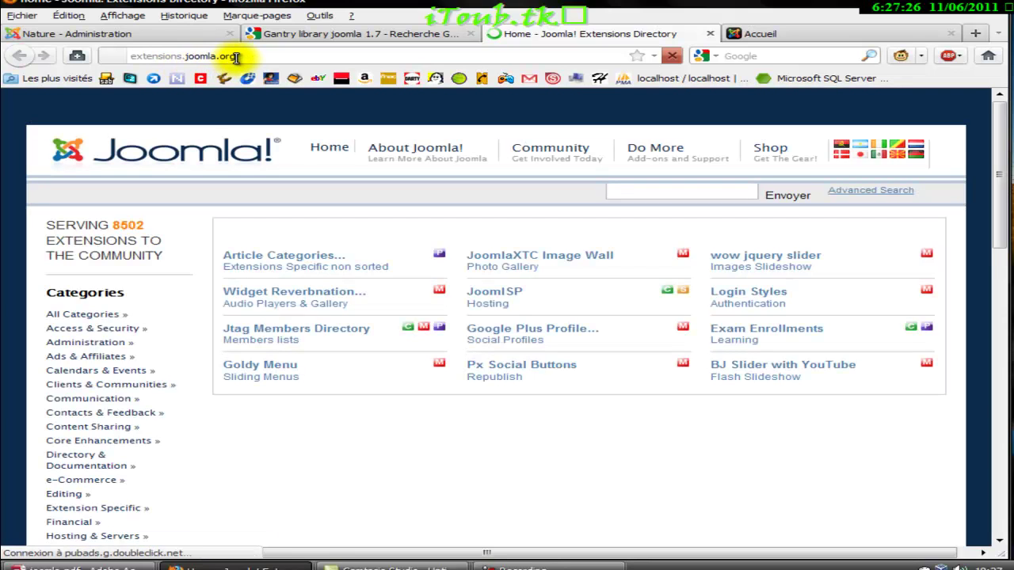
- Look through the new and noteworthy extensions on the directory's home page, and return to the Joomla administration
{"action": "scroll", "coordinate": [475, 329], "scroll_direction": "down", "scroll_amount": 7}
{"action": "scroll", "coordinate": [475, 325], "scroll_direction": "up", "scroll_amount": 7}
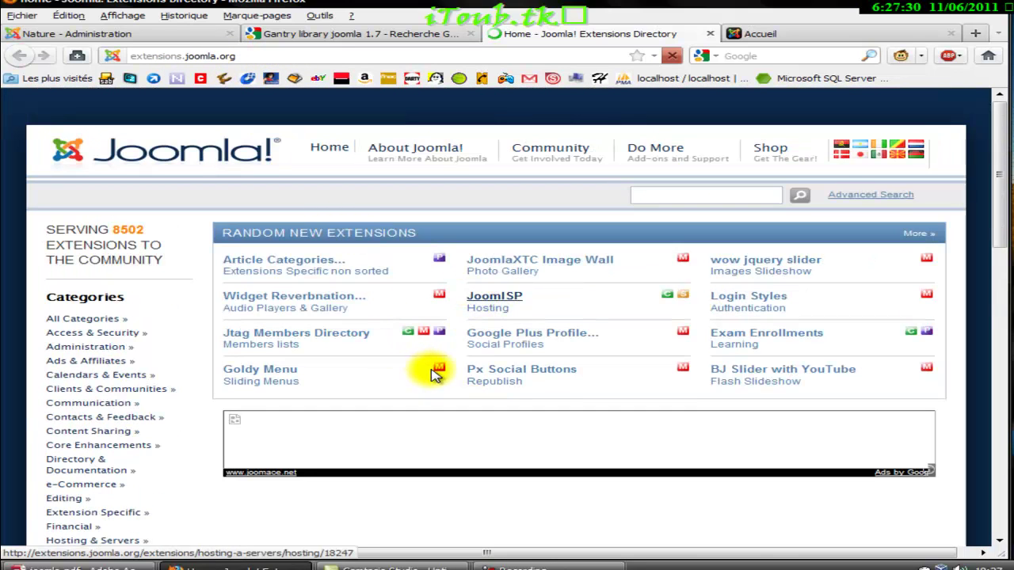
{"action": "scroll", "coordinate": [459, 325], "scroll_direction": "down", "scroll_amount": 7}
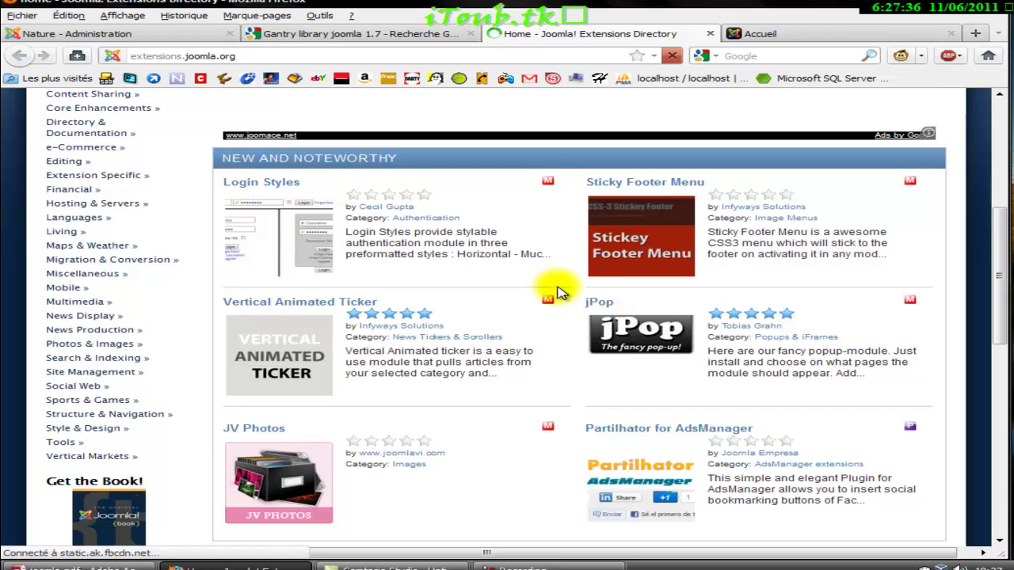
{"action": "scroll", "coordinate": [559, 293], "scroll_direction": "down", "scroll_amount": 7}
{"action": "scroll", "coordinate": [559, 293], "scroll_direction": "down", "scroll_amount": 5}
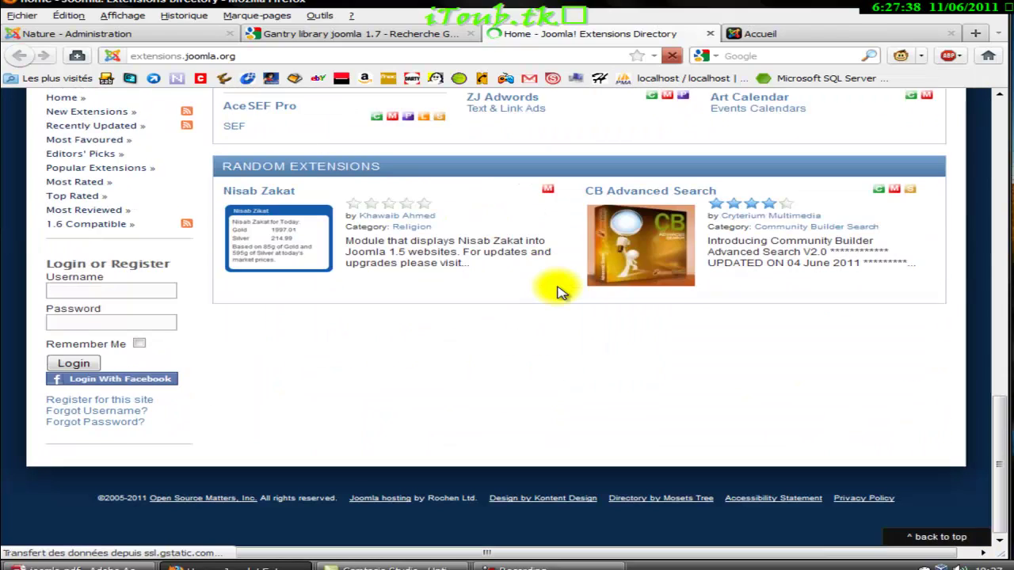
{"action": "scroll", "coordinate": [558, 293], "scroll_direction": "up", "scroll_amount": 15}
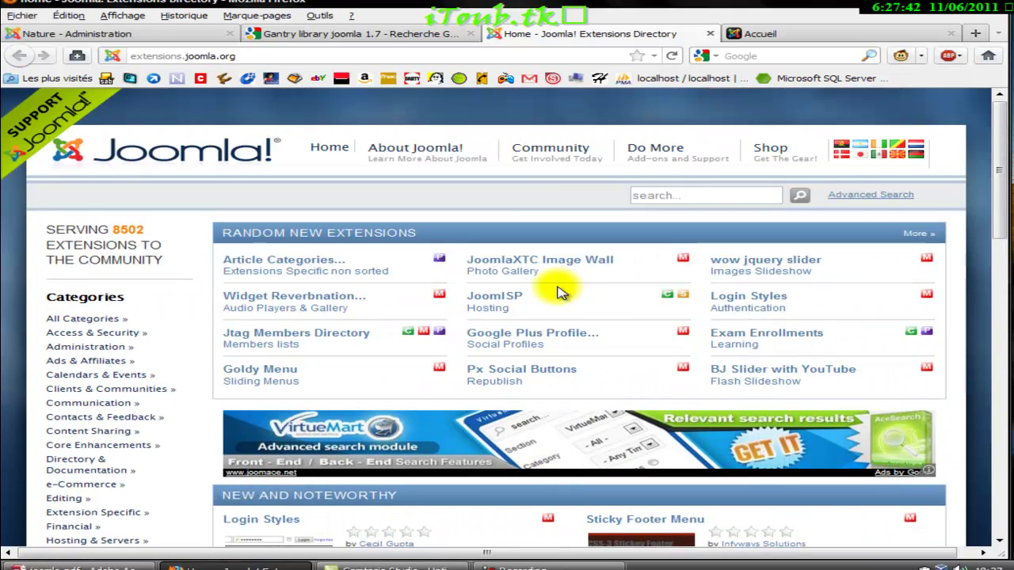
{"action": "key", "text": "ctrl+shift+Tab"}
{"action": "key", "text": "ctrl+shift+Tab"}
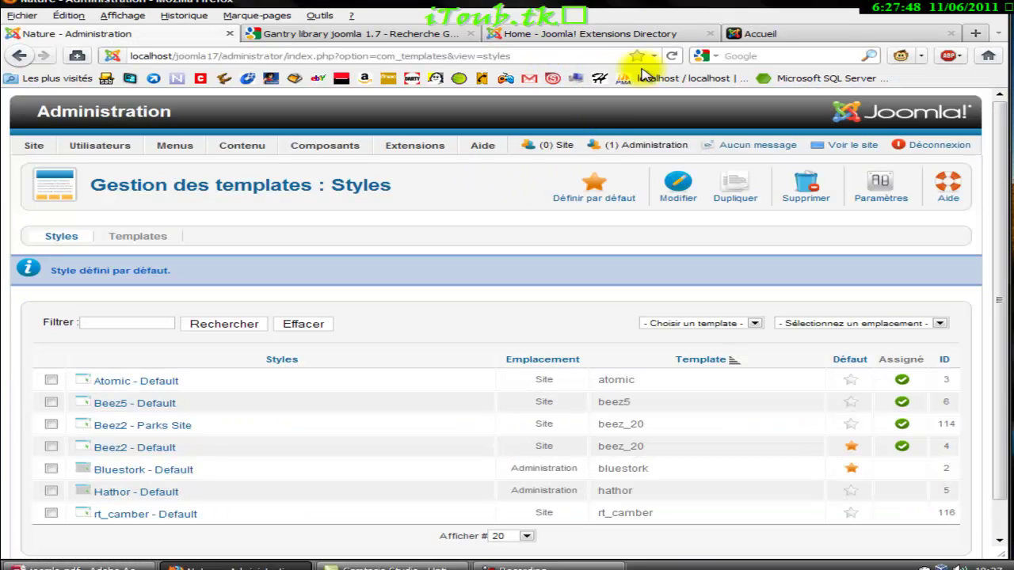
- Go back to the Joomla Extensions Directory and open its Popular Extensions list
{"action": "left_click", "coordinate": [642, 36]}
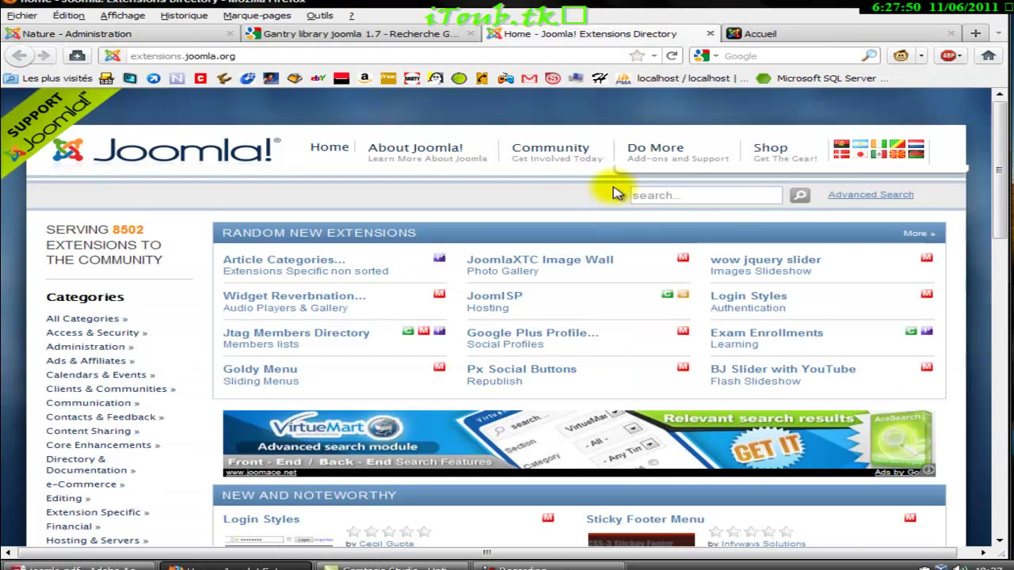
{"action": "scroll", "coordinate": [154, 264], "scroll_direction": "down", "scroll_amount": 7}
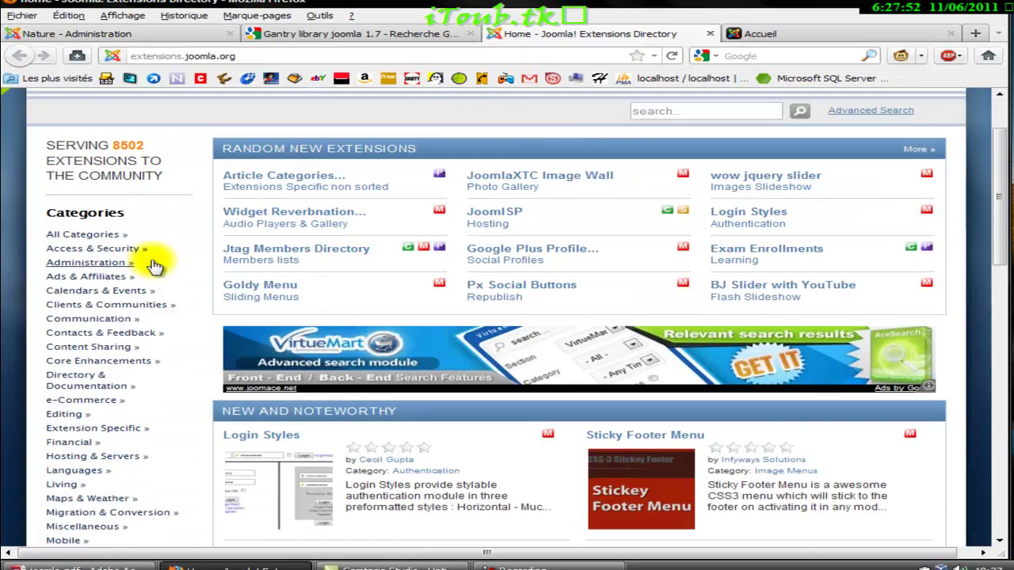
{"action": "scroll", "coordinate": [184, 272], "scroll_direction": "down", "scroll_amount": 5}
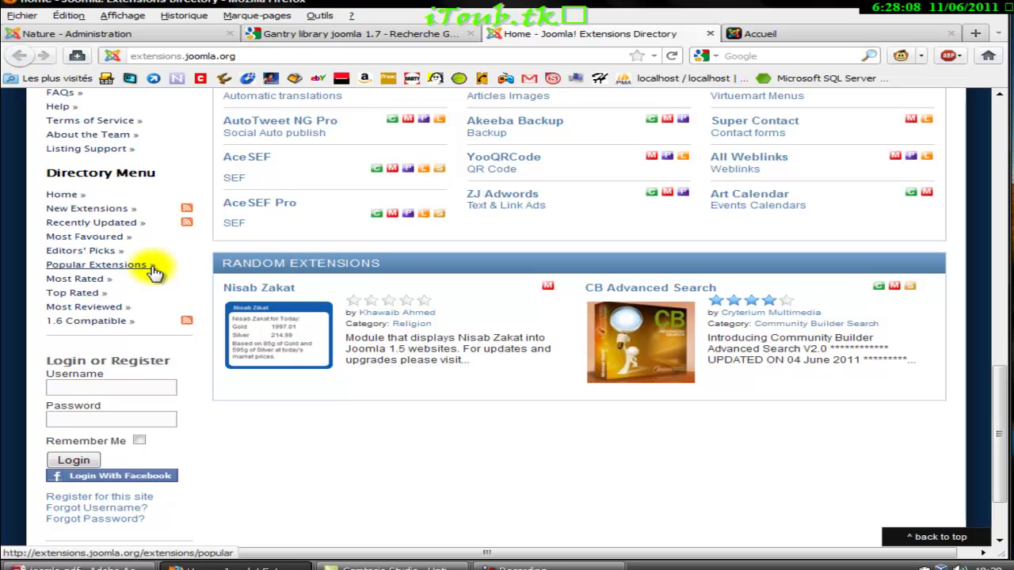
{"action": "left_click", "coordinate": [154, 272]}
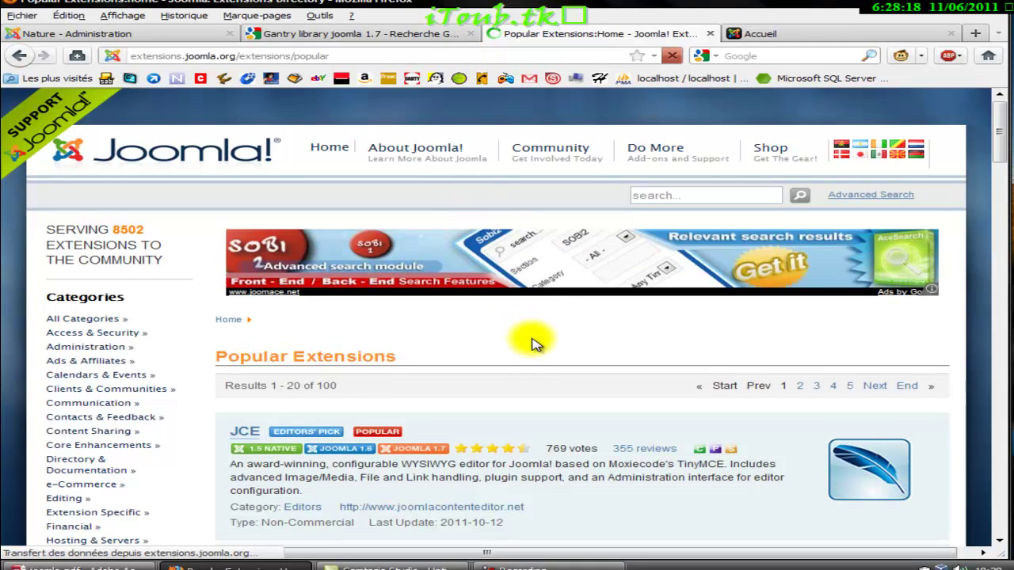
- Review the first popular extensions and highlight the JCE editor's description
{"action": "scroll", "coordinate": [532, 342], "scroll_direction": "down", "scroll_amount": 10}
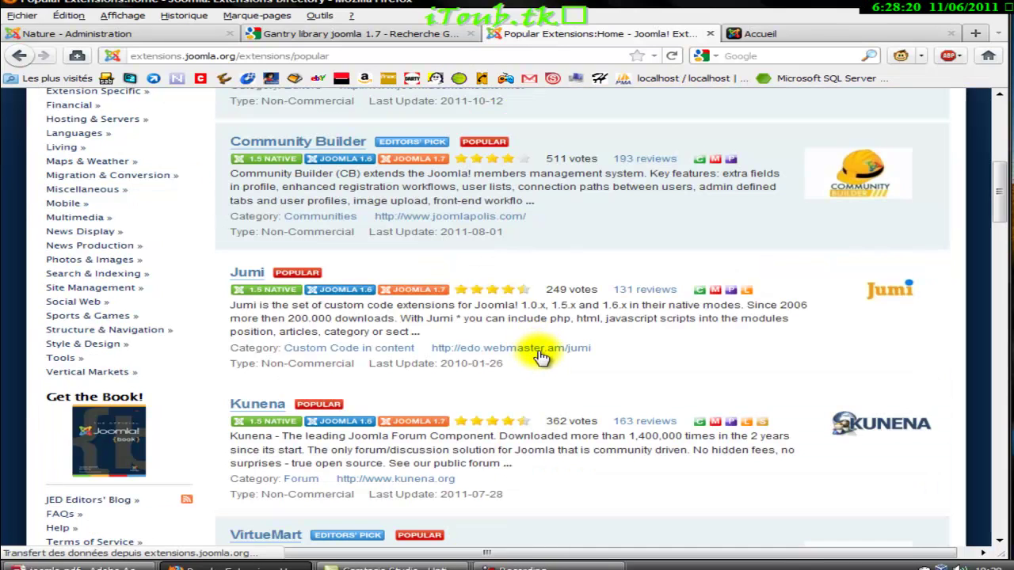
{"action": "scroll", "coordinate": [596, 246], "scroll_direction": "up", "scroll_amount": 6}
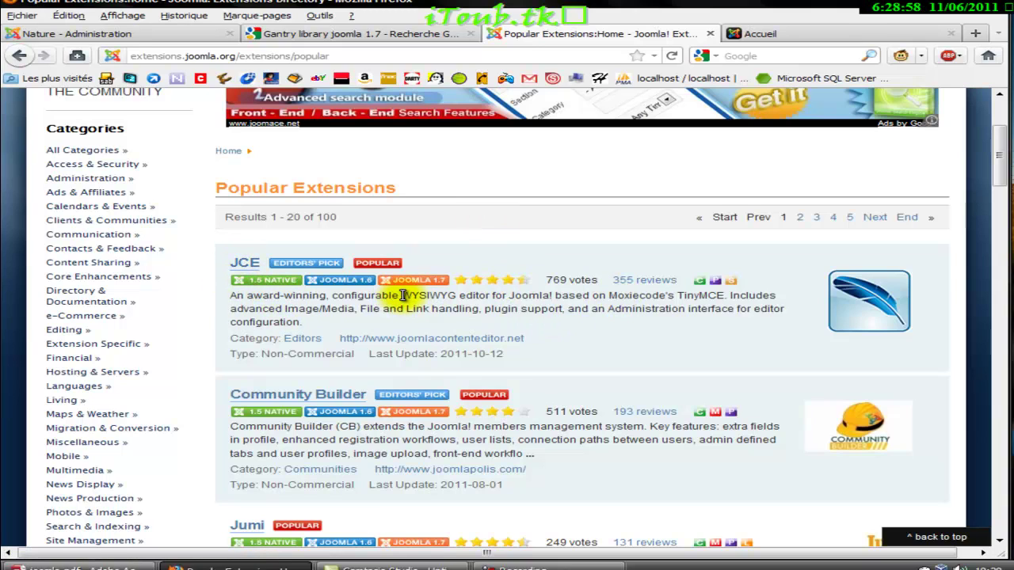
{"action": "left_click_drag", "start_coordinate": [402, 295], "coordinate": [523, 295]}
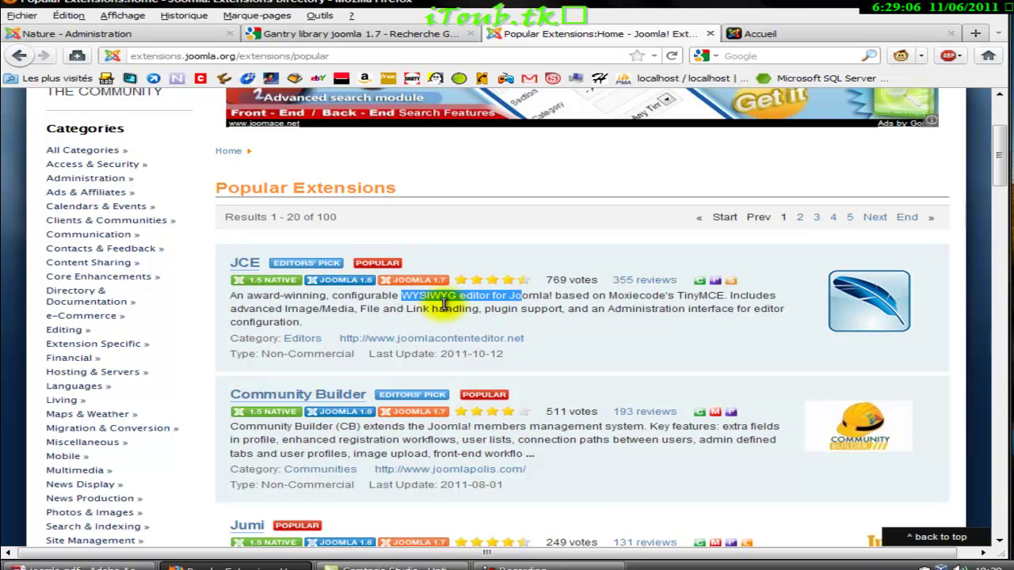
{"action": "left_click", "coordinate": [491, 295]}
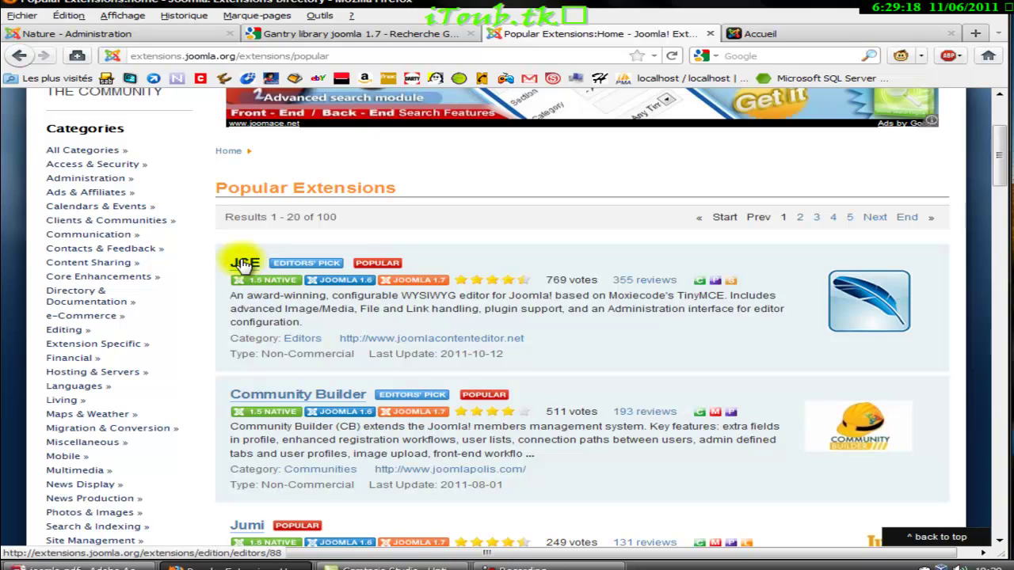
{"action": "triple_click", "coordinate": [306, 312]}
{"action": "double_click", "coordinate": [306, 312]}
{"action": "triple_click", "coordinate": [306, 311]}
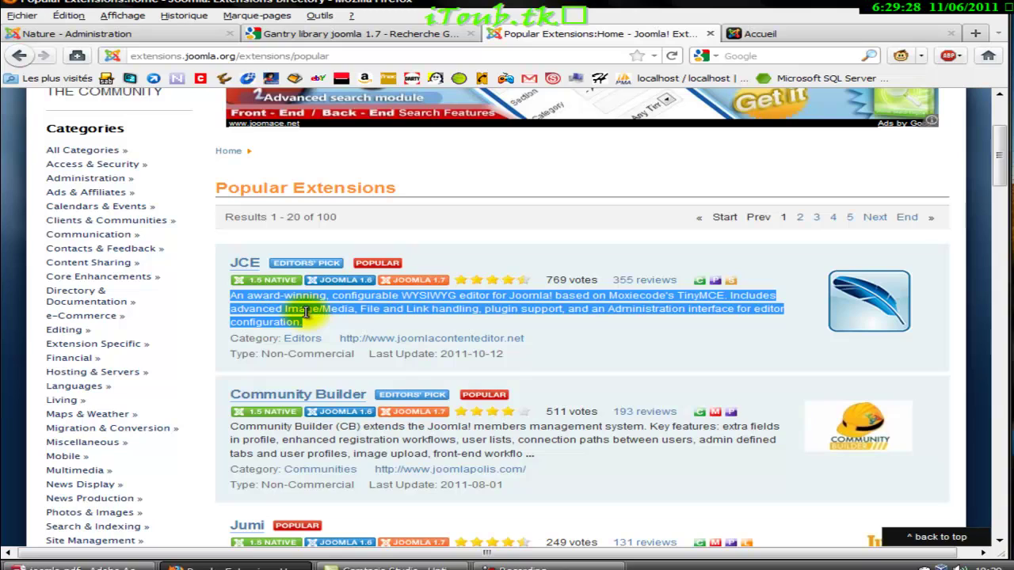
{"action": "double_click", "coordinate": [306, 311]}
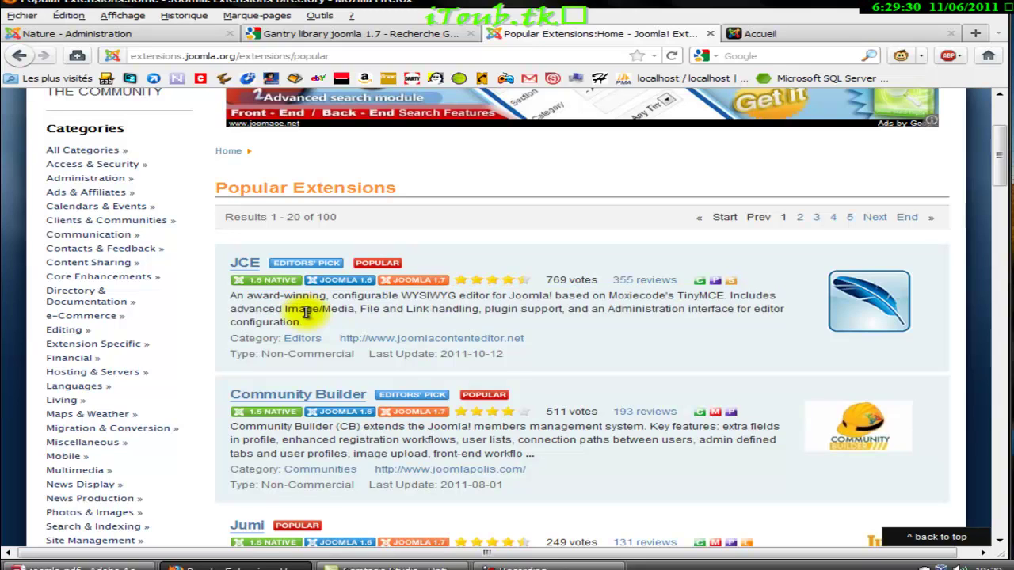
- Open the JCE extension's page in a new tab while staying on the Popular Extensions list
{"action": "middle_click", "coordinate": [244, 270]}
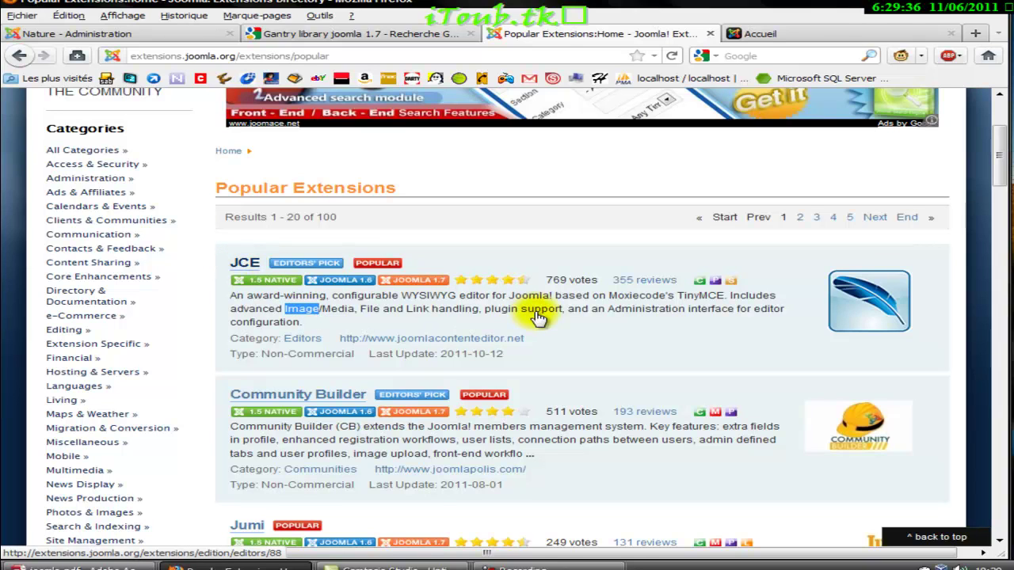
{"action": "scroll", "coordinate": [558, 250], "scroll_direction": "down", "scroll_amount": 5}
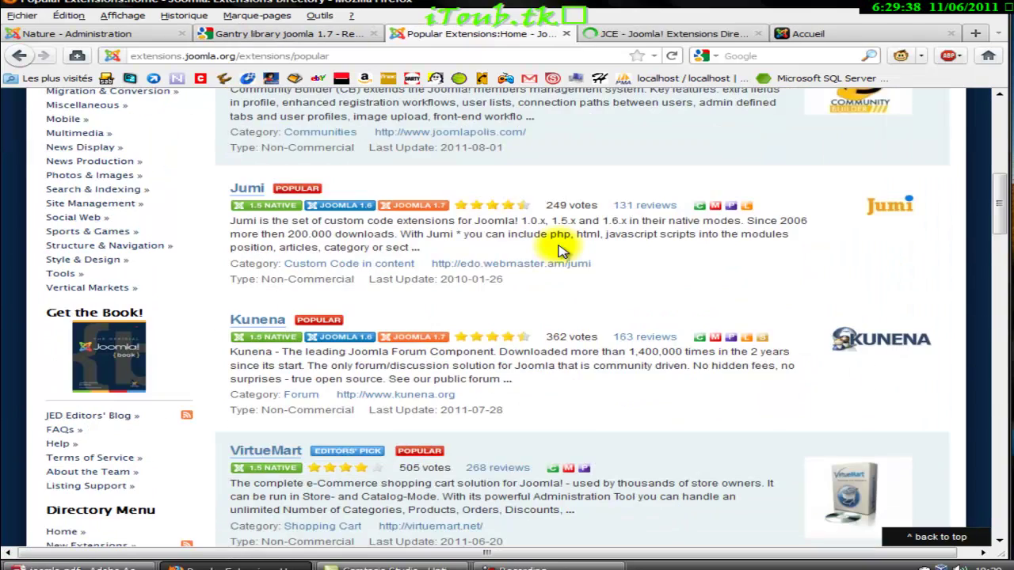
{"action": "scroll", "coordinate": [558, 250], "scroll_direction": "up", "scroll_amount": 3}
{"action": "scroll", "coordinate": [443, 237], "scroll_direction": "up", "scroll_amount": 3}
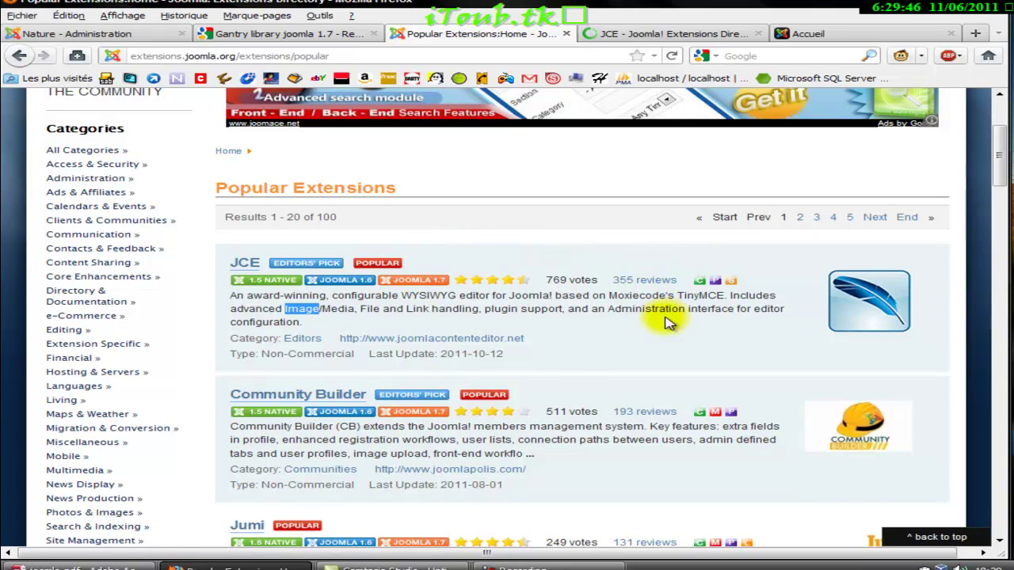
- Highlight the type and the last update date in the JCE entry to examine them
{"action": "left_click", "coordinate": [230, 353]}
{"action": "left_click_drag", "start_coordinate": [230, 353], "coordinate": [357, 356]}
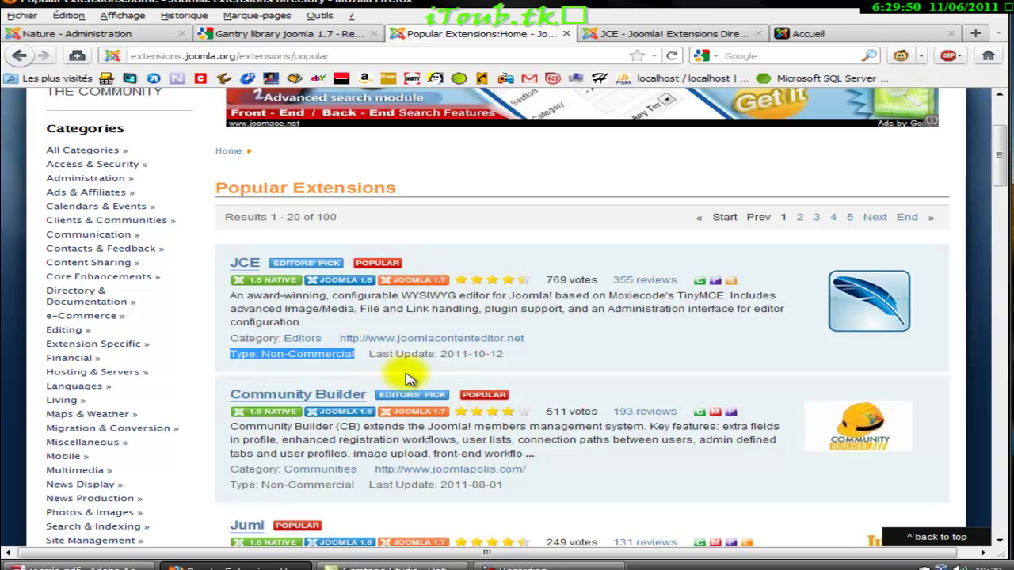
{"action": "left_click_drag", "start_coordinate": [369, 354], "coordinate": [502, 359]}
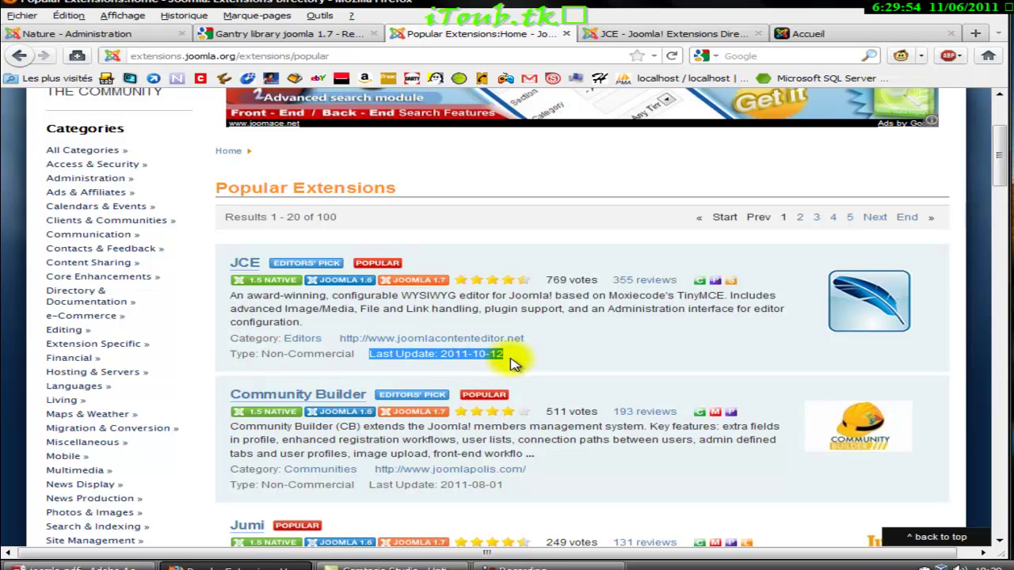
{"action": "left_click", "coordinate": [235, 354]}
{"action": "left_click_drag", "start_coordinate": [232, 352], "coordinate": [241, 371]}
{"action": "left_click", "coordinate": [356, 352]}
- Look through the remaining popular extensions below JCE, checking their descriptions and supported Joomla versions
{"action": "scroll", "coordinate": [253, 366], "scroll_direction": "down", "scroll_amount": 5}
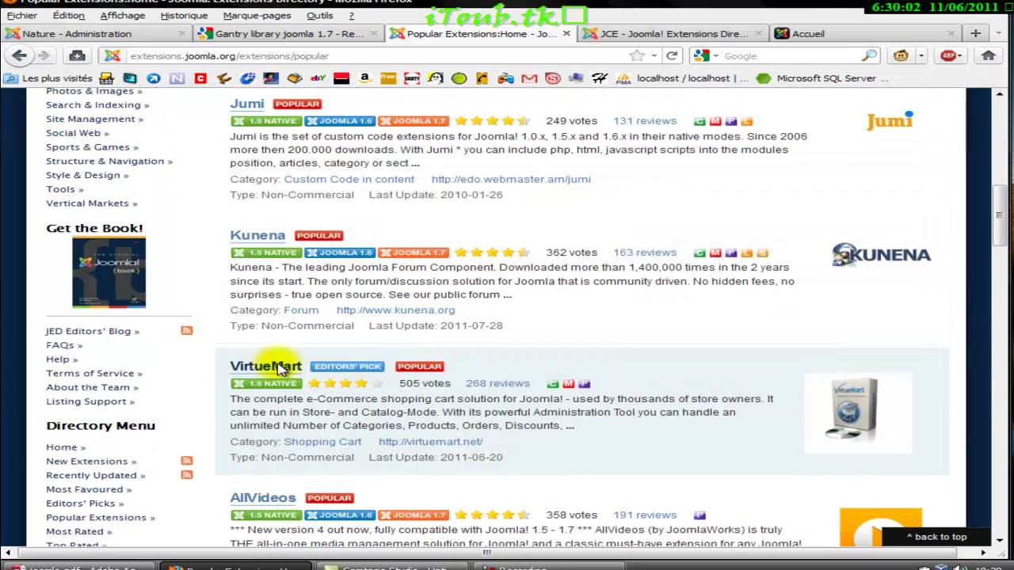
{"action": "scroll", "coordinate": [380, 369], "scroll_direction": "down", "scroll_amount": 6}
{"action": "scroll", "coordinate": [388, 373], "scroll_direction": "down", "scroll_amount": 3}
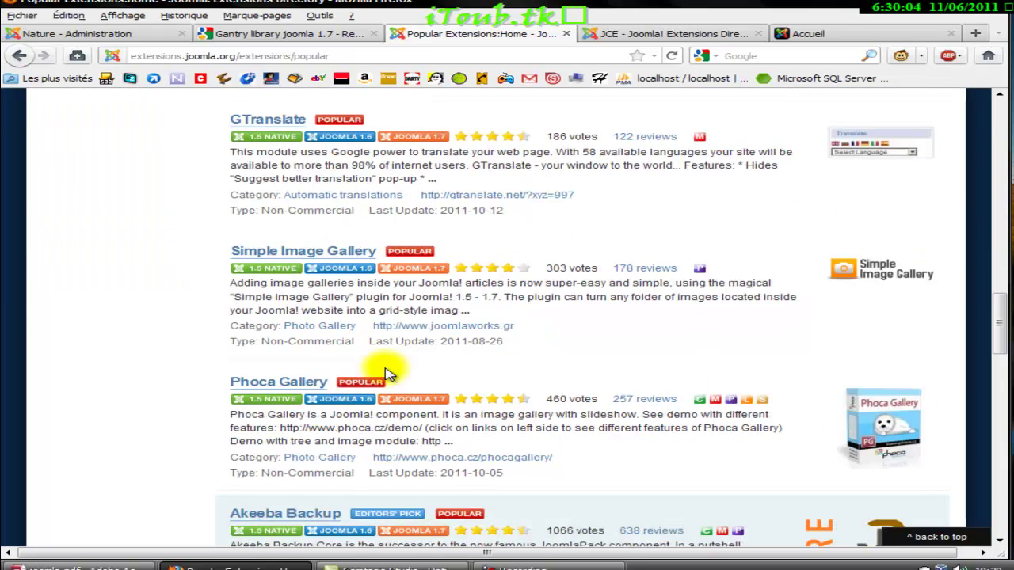
{"action": "scroll", "coordinate": [147, 290], "scroll_direction": "down", "scroll_amount": 9}
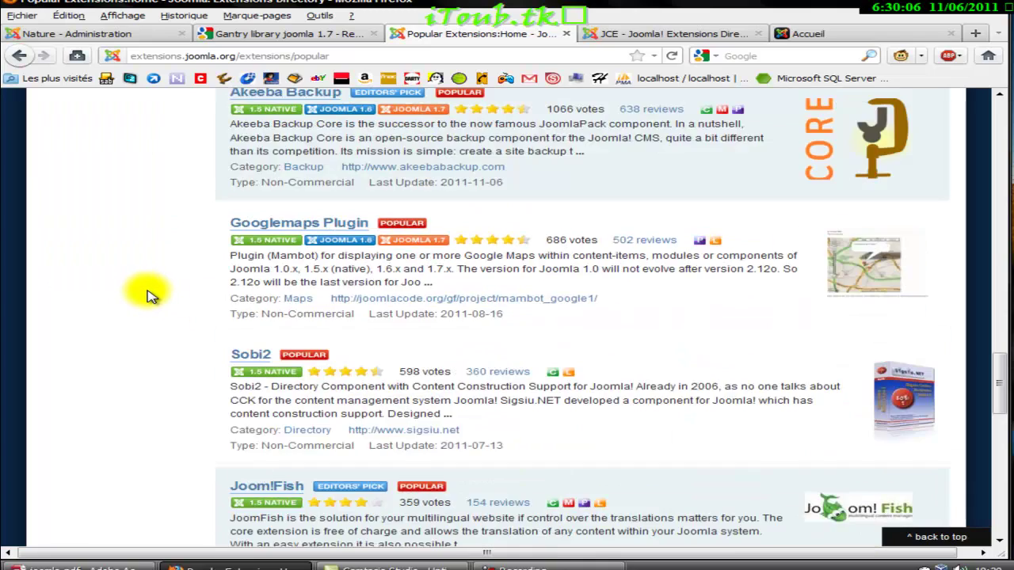
- Look through the last entries on the first Popular Extensions page and highlight the sh404SEF entry's type
{"action": "scroll", "coordinate": [150, 297], "scroll_direction": "down", "scroll_amount": 3}
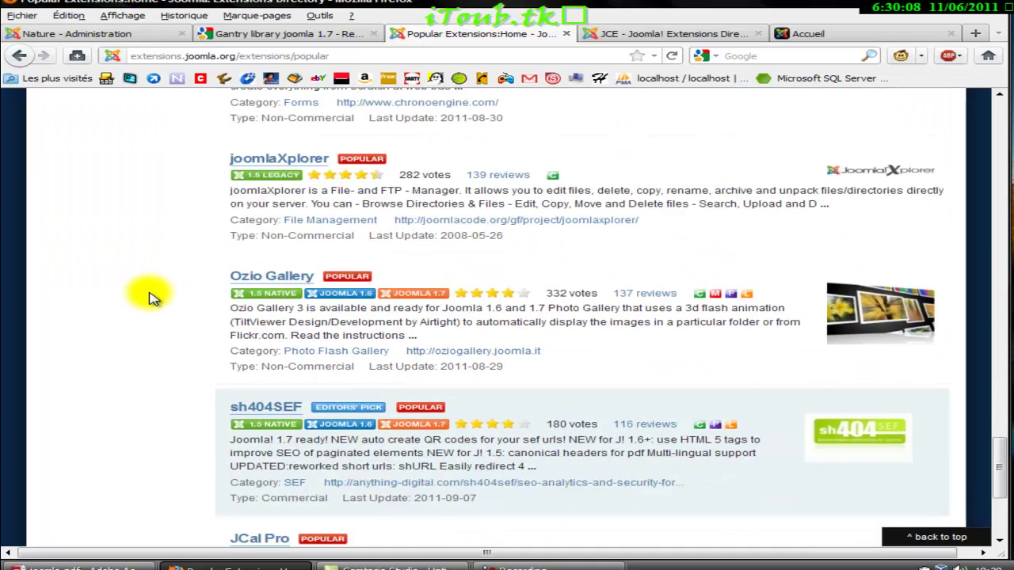
{"action": "scroll", "coordinate": [153, 298], "scroll_direction": "down", "scroll_amount": 1}
{"action": "scroll", "coordinate": [153, 298], "scroll_direction": "down", "scroll_amount": 2}
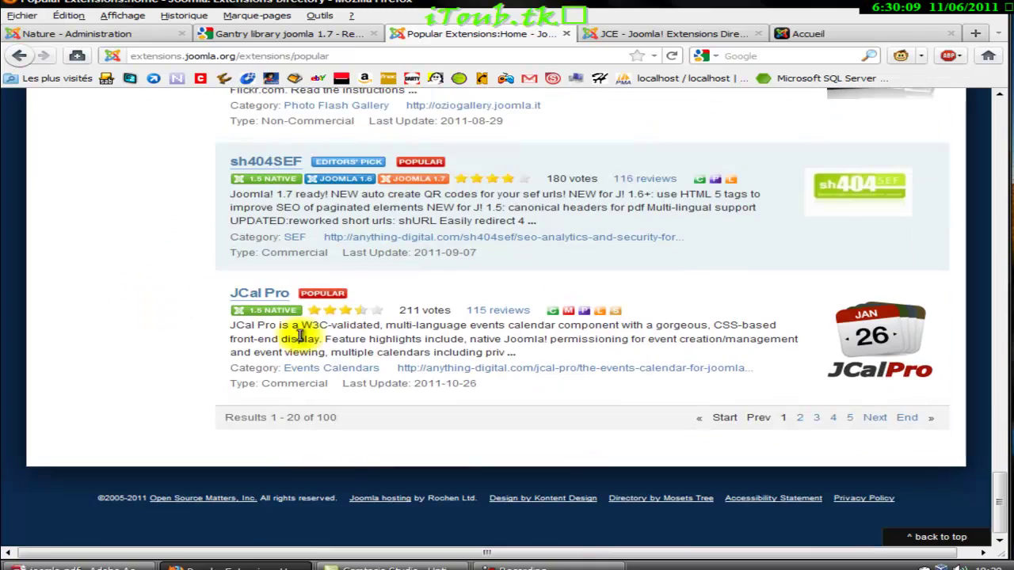
{"action": "double_click", "coordinate": [305, 251]}
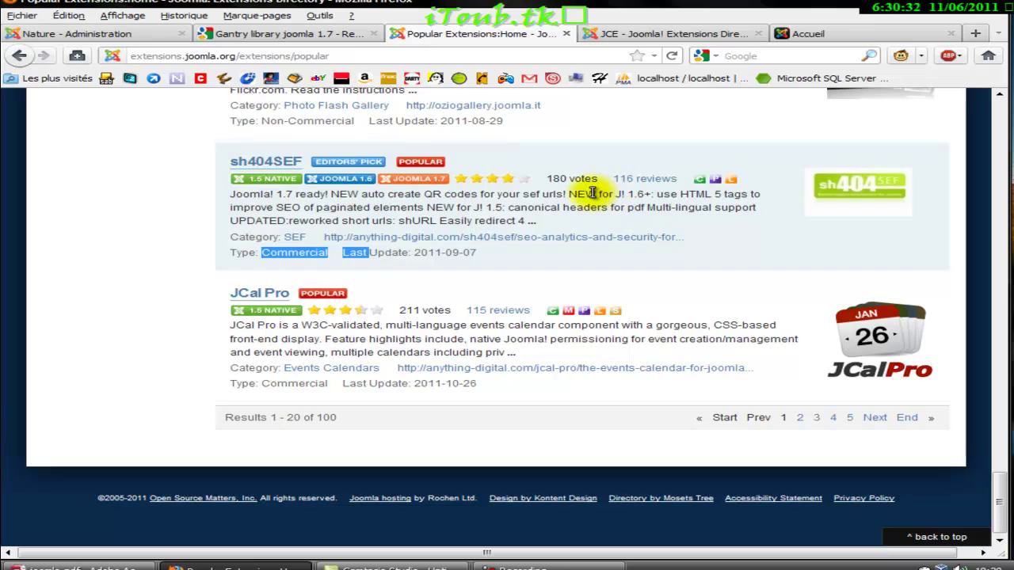
- Return to the start of the Popular Extensions list and examine the JCE entry again
{"action": "scroll", "coordinate": [593, 193], "scroll_direction": "up", "scroll_amount": 15}
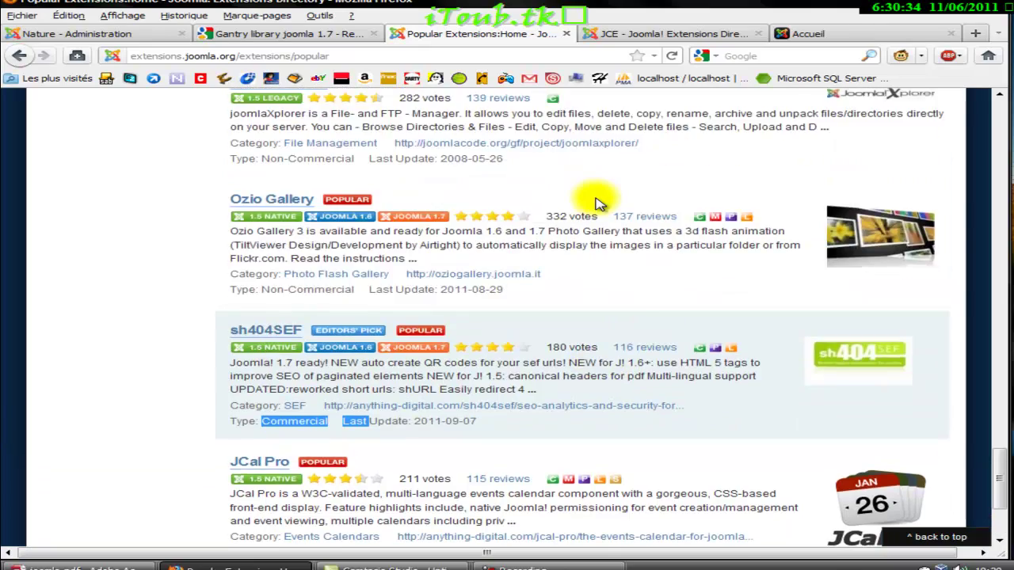
{"action": "scroll", "coordinate": [600, 204], "scroll_direction": "up", "scroll_amount": 12}
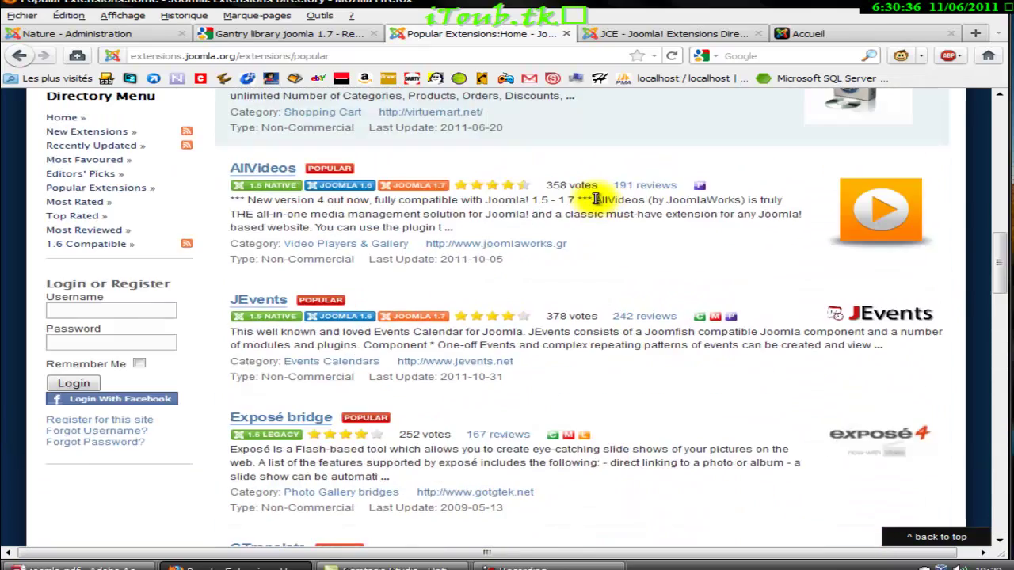
{"action": "scroll", "coordinate": [600, 204], "scroll_direction": "up", "scroll_amount": 10}
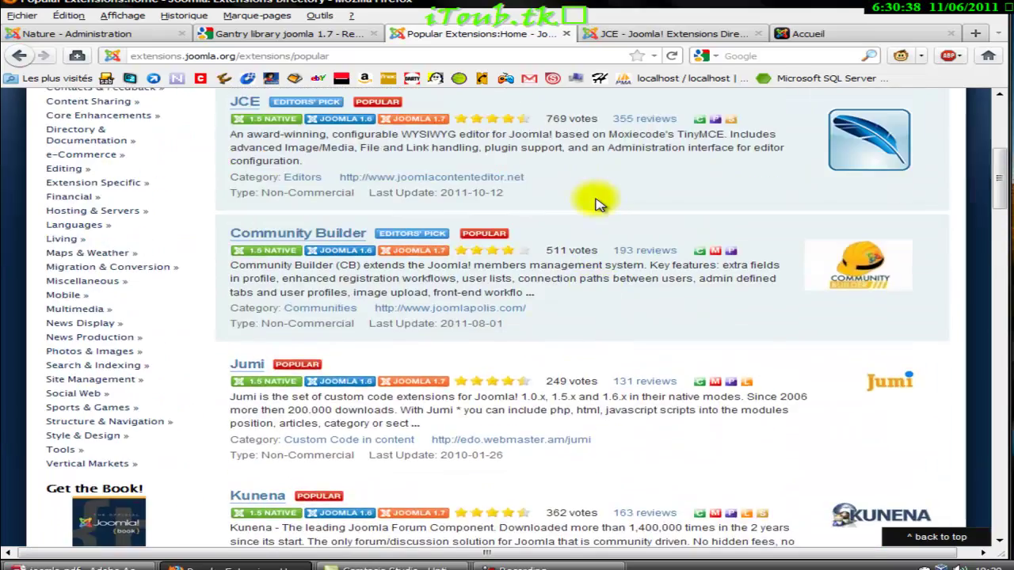
{"action": "scroll", "coordinate": [527, 244], "scroll_direction": "down", "scroll_amount": 6}
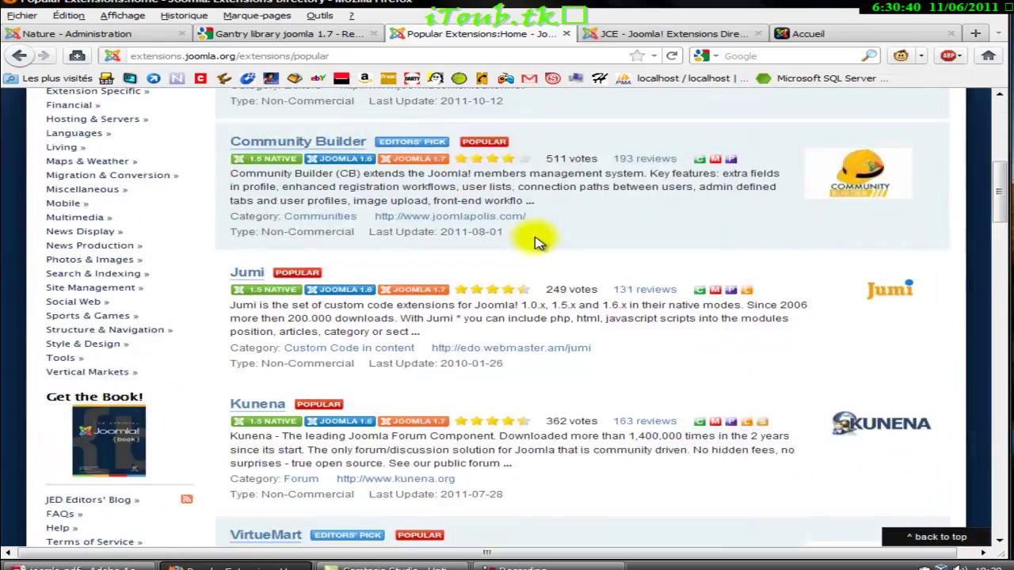
{"action": "scroll", "coordinate": [663, 230], "scroll_direction": "up", "scroll_amount": 4}
{"action": "scroll", "coordinate": [658, 234], "scroll_direction": "up", "scroll_amount": 3}
{"action": "scroll", "coordinate": [634, 242], "scroll_direction": "down", "scroll_amount": 3}
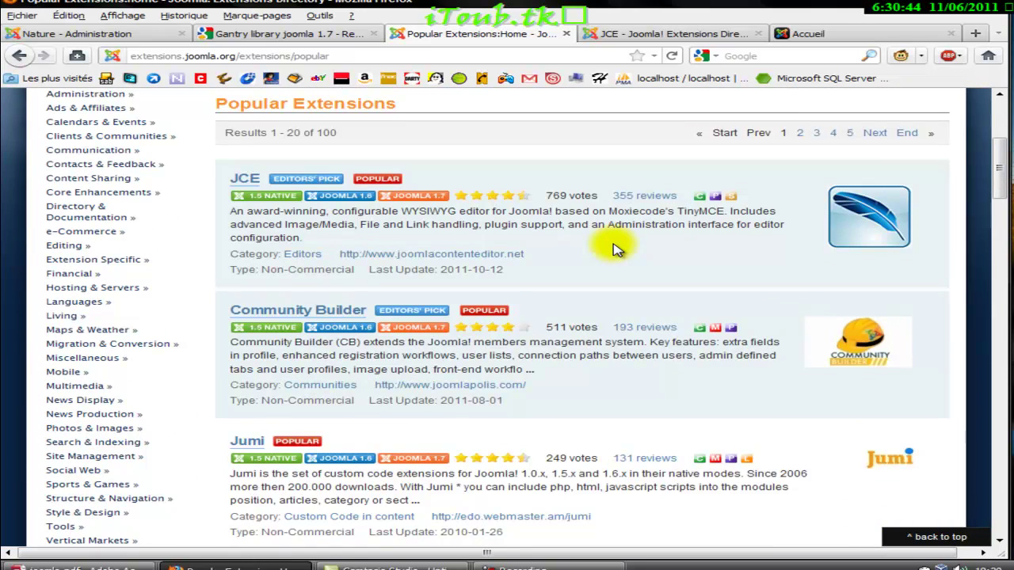
{"action": "scroll", "coordinate": [357, 226], "scroll_direction": "up", "scroll_amount": 2}
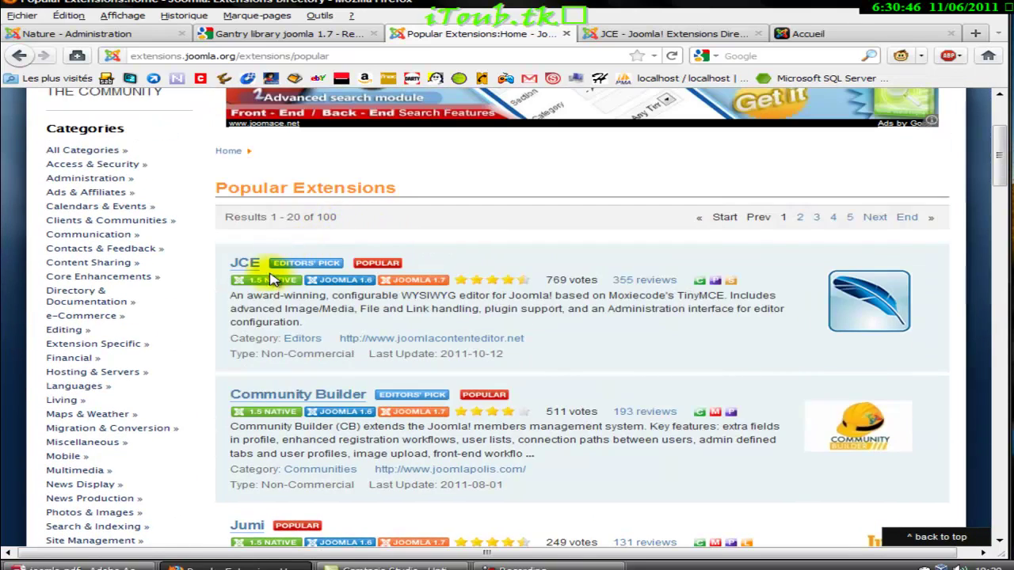
- Examine the Community Builder entry, highlighting its description, category and website link
{"action": "scroll", "coordinate": [377, 321], "scroll_direction": "down", "scroll_amount": 2}
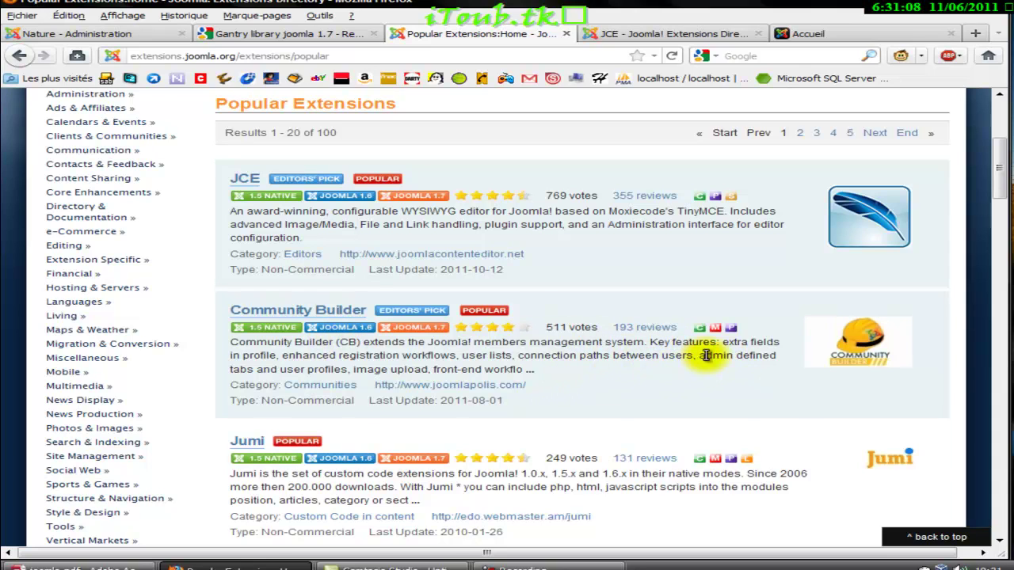
{"action": "scroll", "coordinate": [705, 353], "scroll_direction": "down", "scroll_amount": 4}
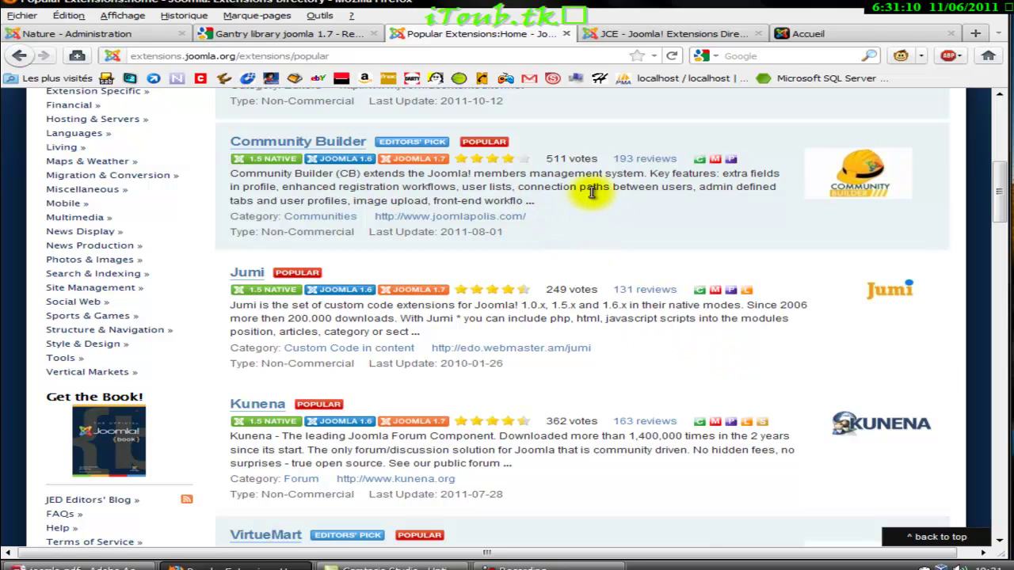
{"action": "left_click_drag", "start_coordinate": [529, 202], "coordinate": [607, 210]}
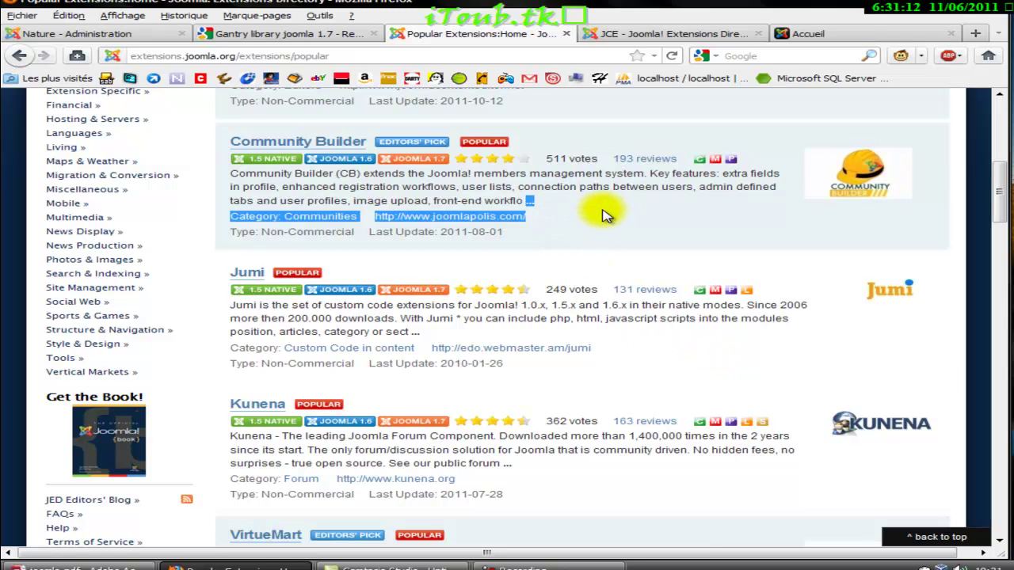
{"action": "left_click", "coordinate": [561, 199]}
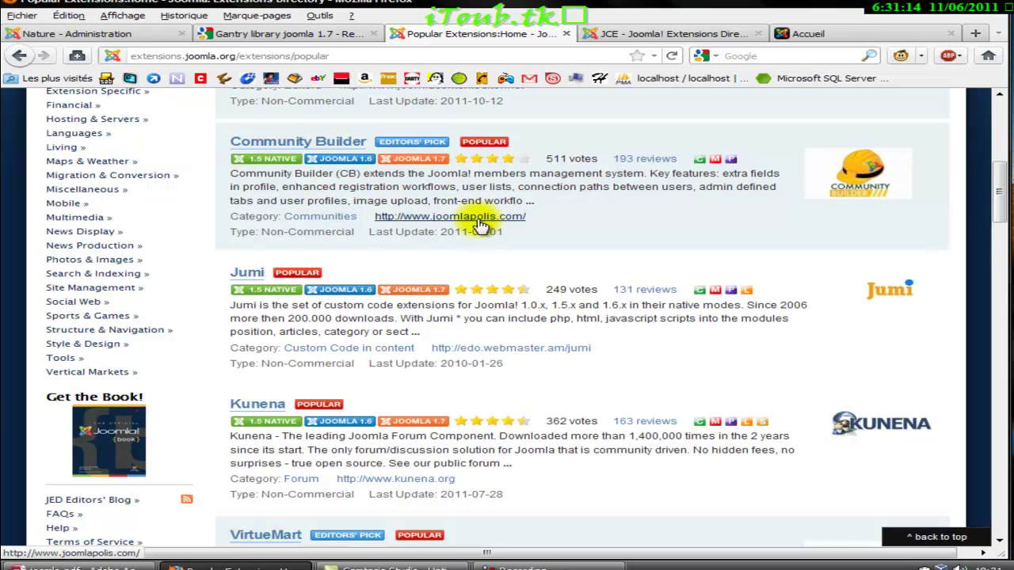
{"action": "triple_click", "coordinate": [498, 194]}
{"action": "left_click", "coordinate": [525, 265]}
- Examine the Jumi entry, highlighting the description's words about including scripts in module positions and articles
{"action": "scroll", "coordinate": [522, 262], "scroll_direction": "down", "scroll_amount": 4}
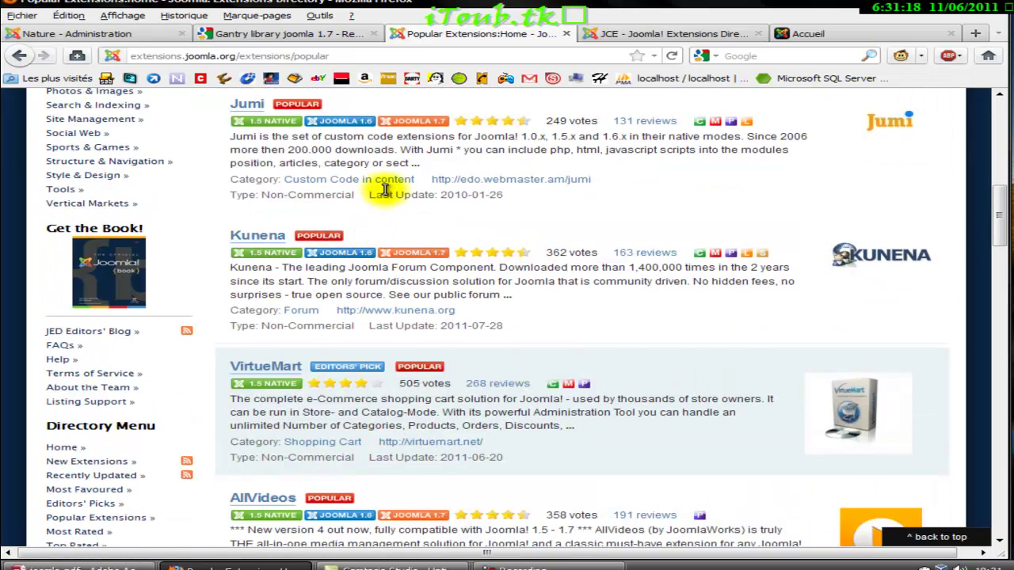
{"action": "scroll", "coordinate": [385, 189], "scroll_direction": "up", "scroll_amount": 2}
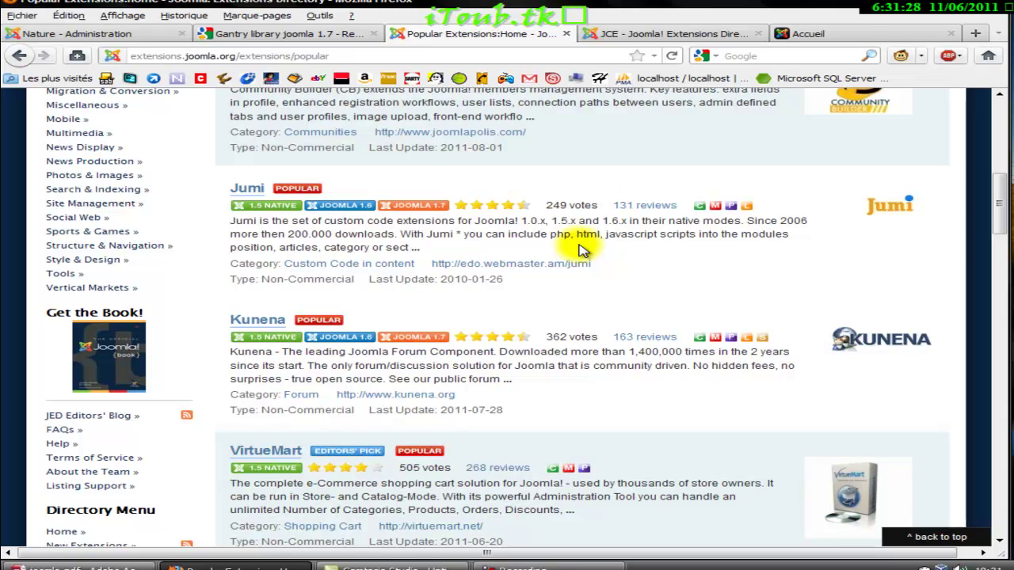
{"action": "left_click_drag", "start_coordinate": [457, 235], "coordinate": [493, 238]}
{"action": "left_click_drag", "start_coordinate": [628, 234], "coordinate": [659, 235]}
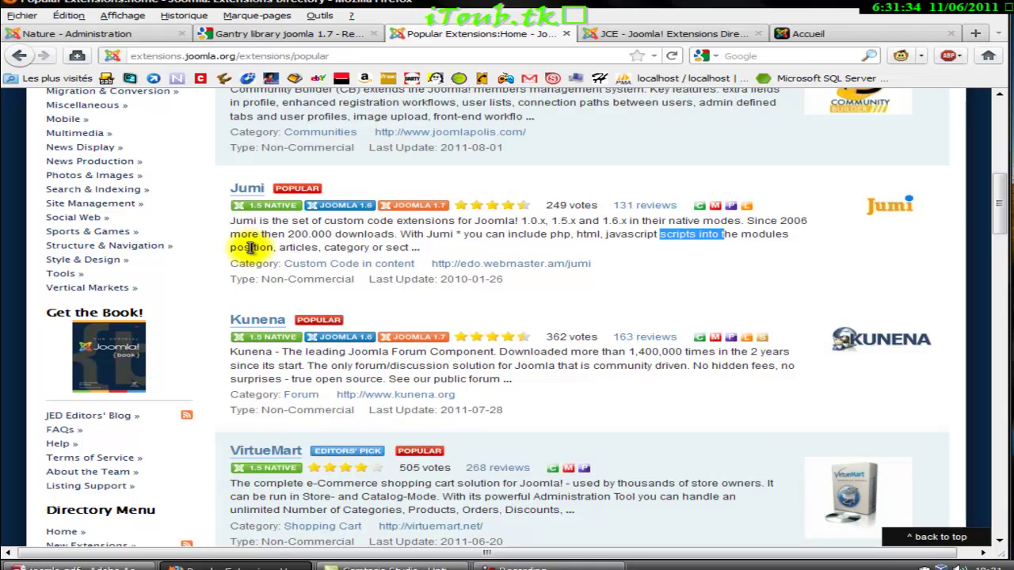
{"action": "left_click_drag", "start_coordinate": [250, 248], "coordinate": [295, 248]}
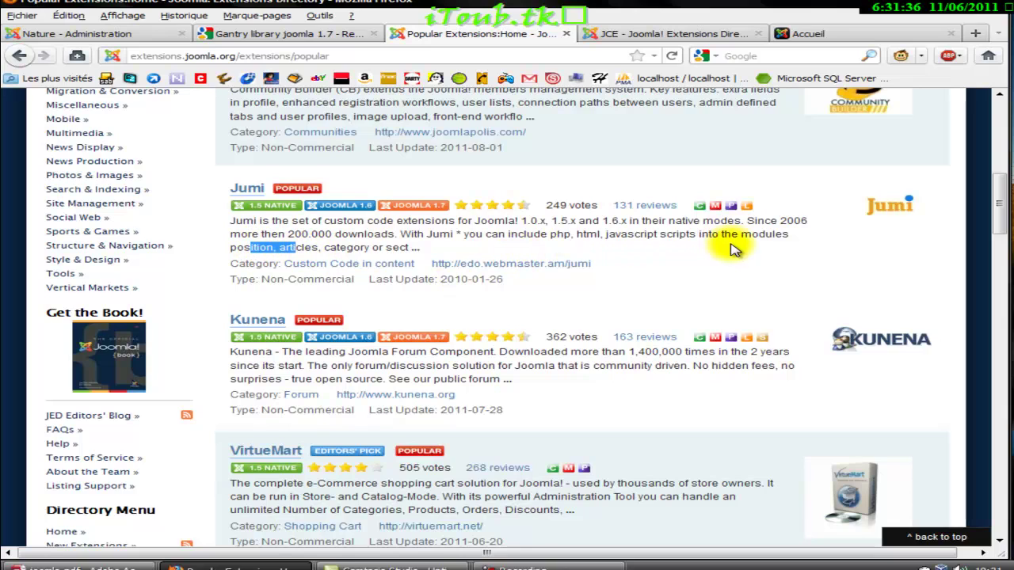
{"action": "scroll", "coordinate": [725, 254], "scroll_direction": "down", "scroll_amount": 2}
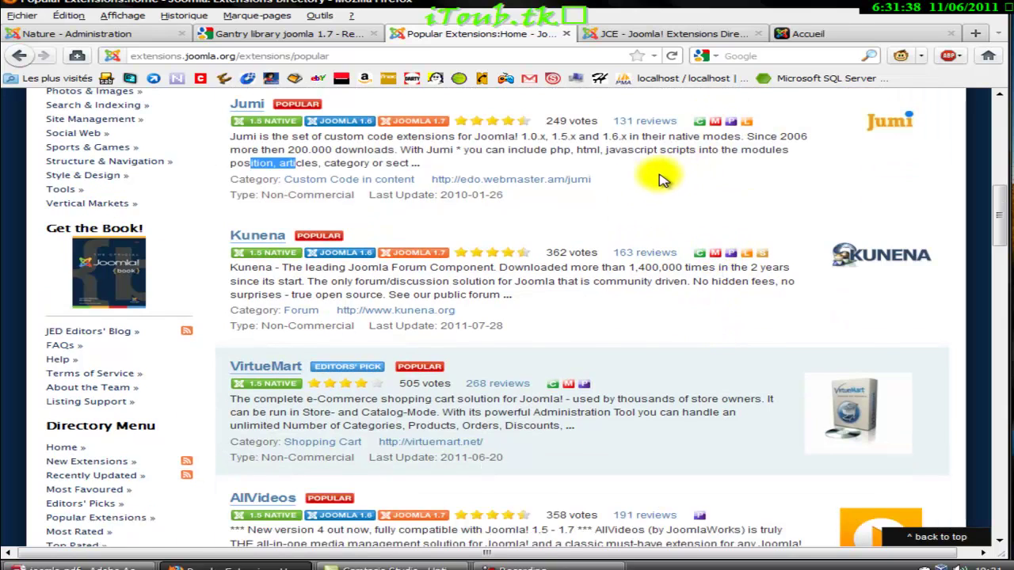
{"action": "scroll", "coordinate": [626, 182], "scroll_direction": "up", "scroll_amount": 2}
{"action": "left_click", "coordinate": [387, 159]}
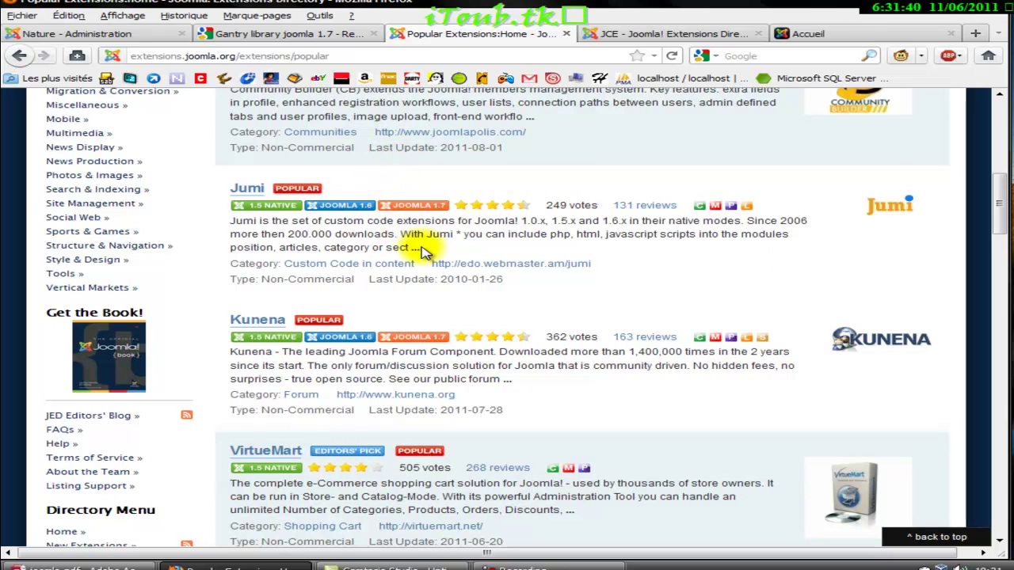
{"action": "left_click_drag", "start_coordinate": [640, 261], "coordinate": [468, 227]}
{"action": "left_click", "coordinate": [468, 230]}
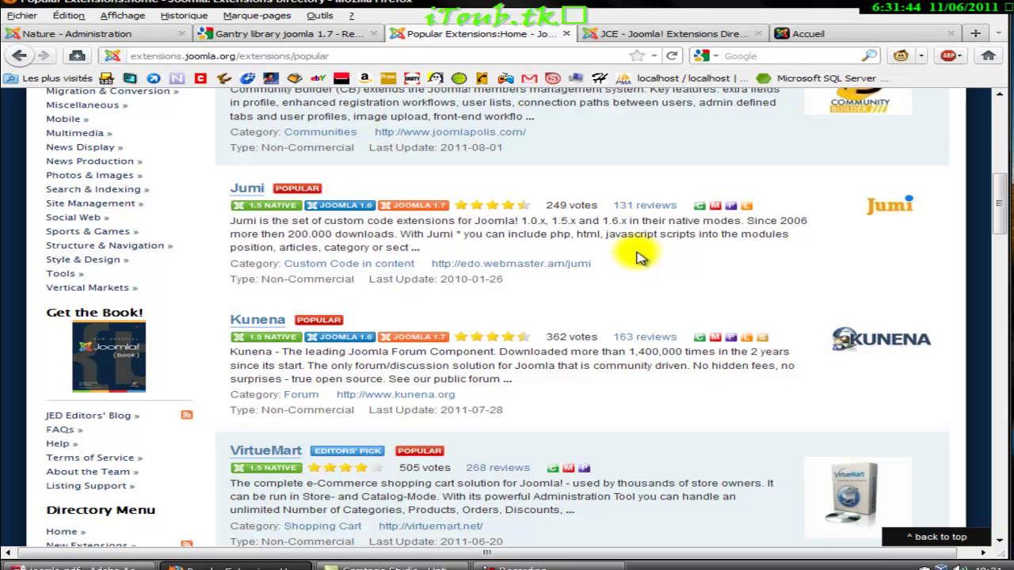
- Examine the Kunena forum component's entry and highlight its type
{"action": "scroll", "coordinate": [638, 258], "scroll_direction": "down", "scroll_amount": 2}
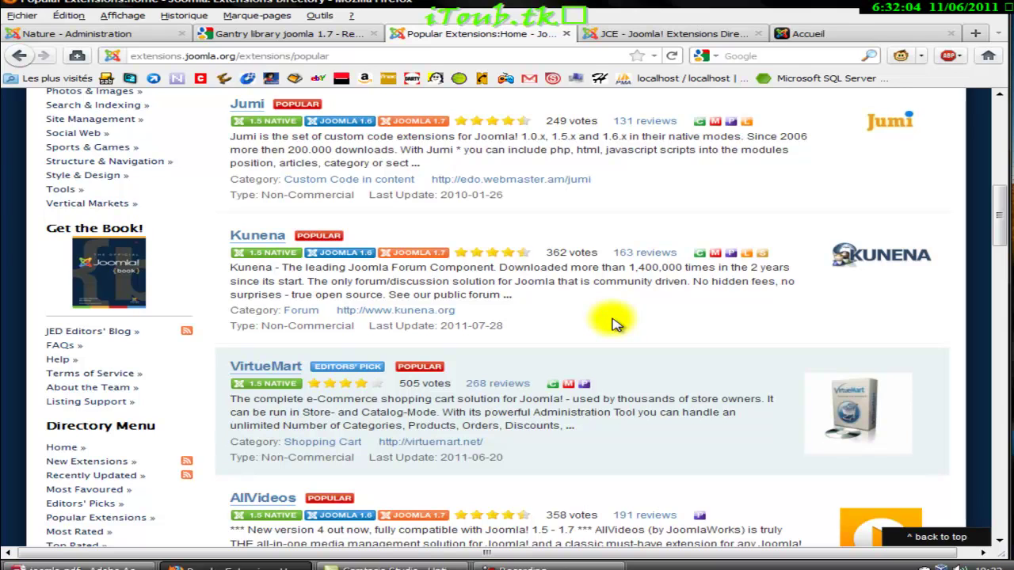
{"action": "scroll", "coordinate": [616, 323], "scroll_direction": "down", "scroll_amount": 3}
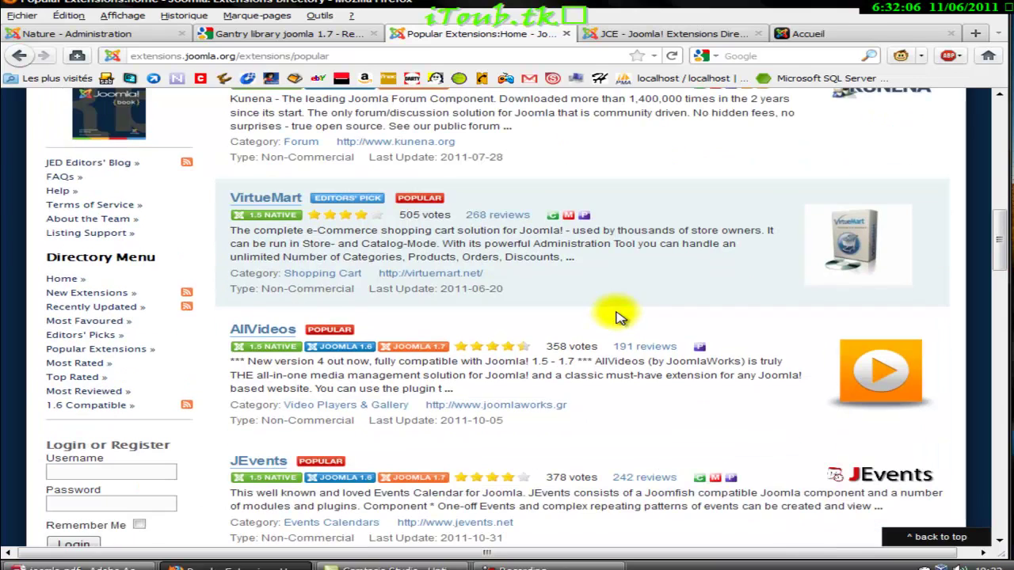
{"action": "scroll", "coordinate": [616, 320], "scroll_direction": "up", "scroll_amount": 3}
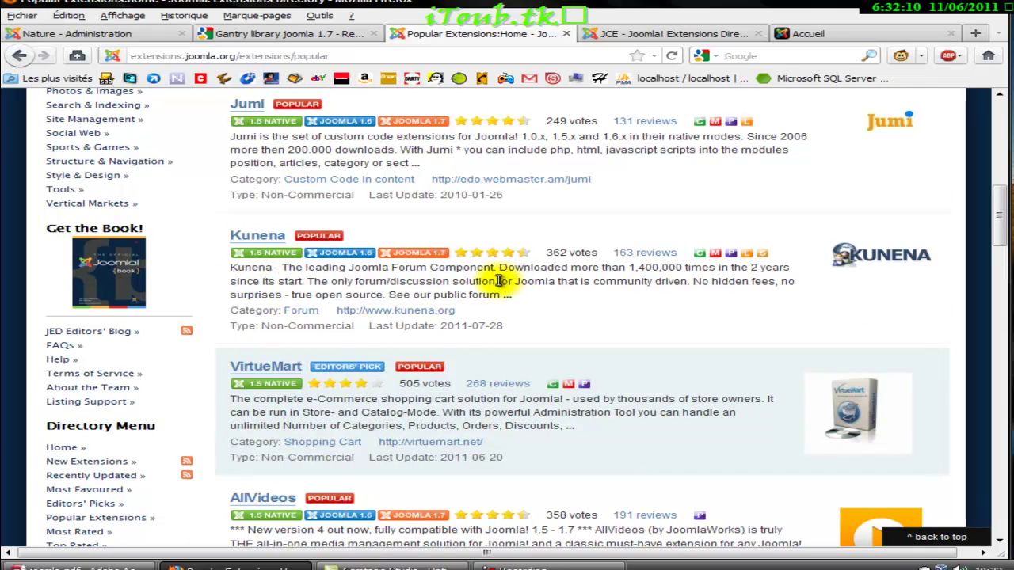
{"action": "scroll", "coordinate": [530, 269], "scroll_direction": "down", "scroll_amount": 2}
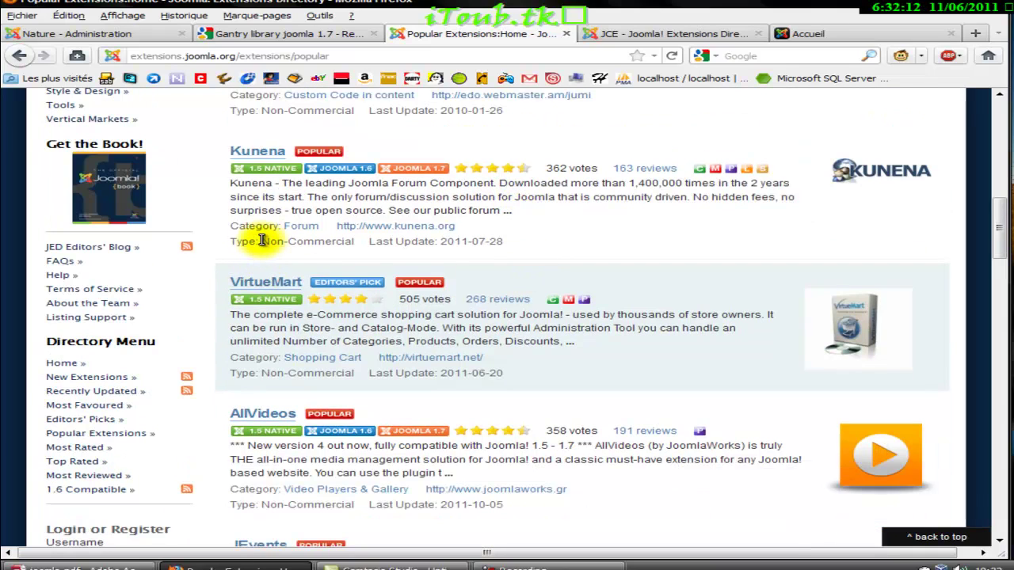
{"action": "left_click_drag", "start_coordinate": [261, 241], "coordinate": [341, 239]}
{"action": "left_click", "coordinate": [335, 238]}
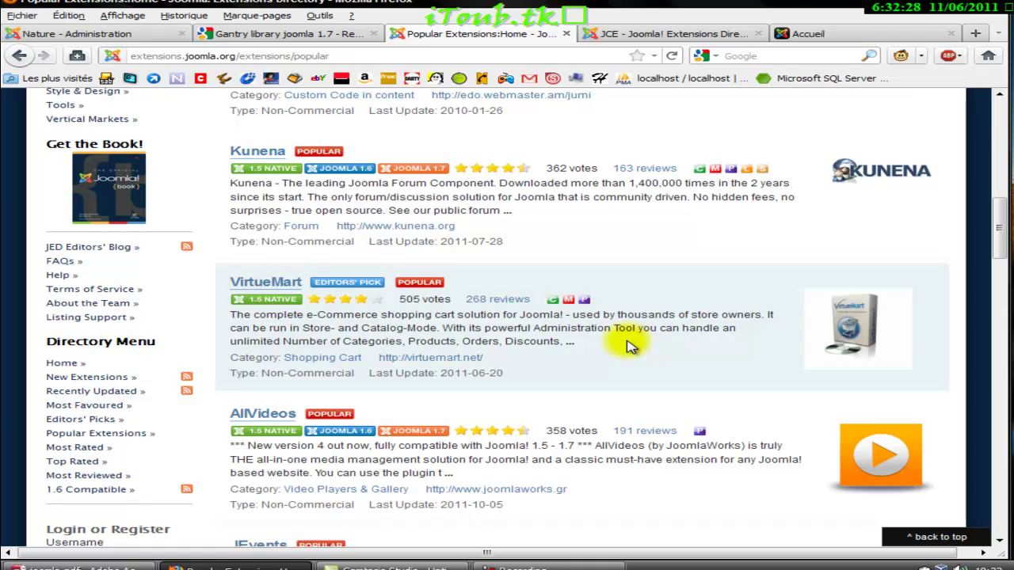
- Highlight the VirtueMart entry's description to examine its store, catalog and administration features
{"action": "triple_click", "coordinate": [545, 328]}
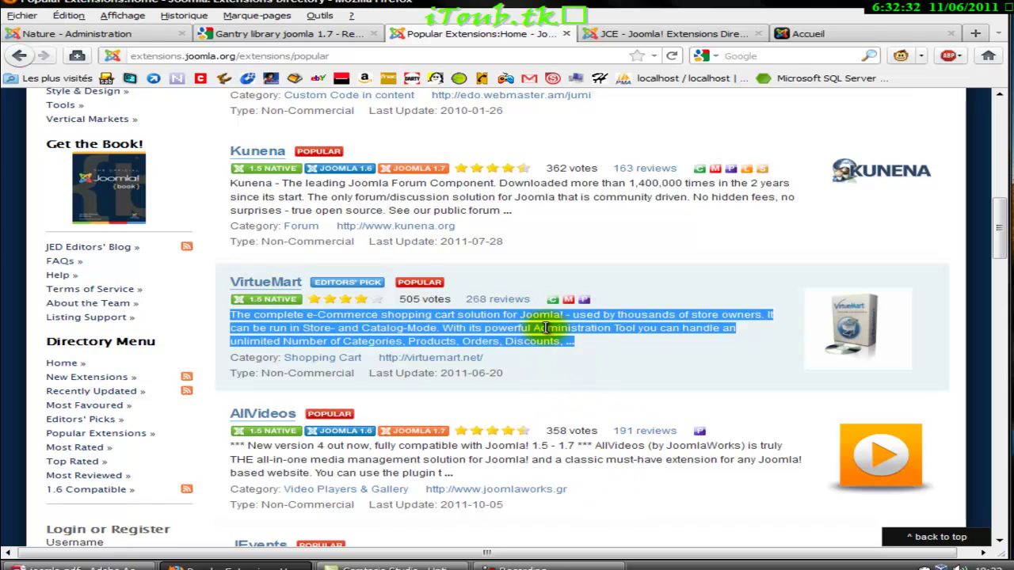
{"action": "left_click", "coordinate": [582, 370]}
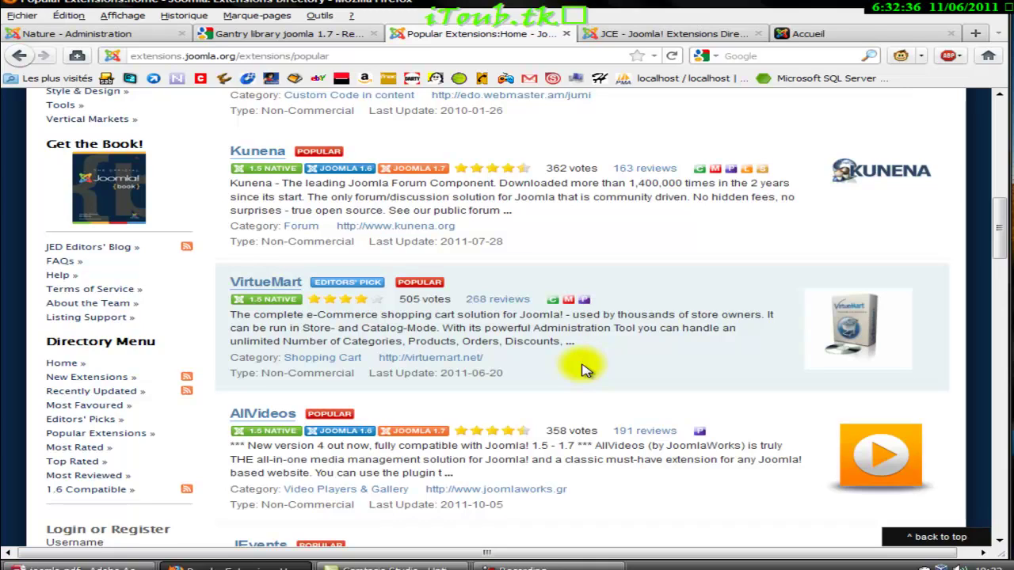
{"action": "triple_click", "coordinate": [549, 337]}
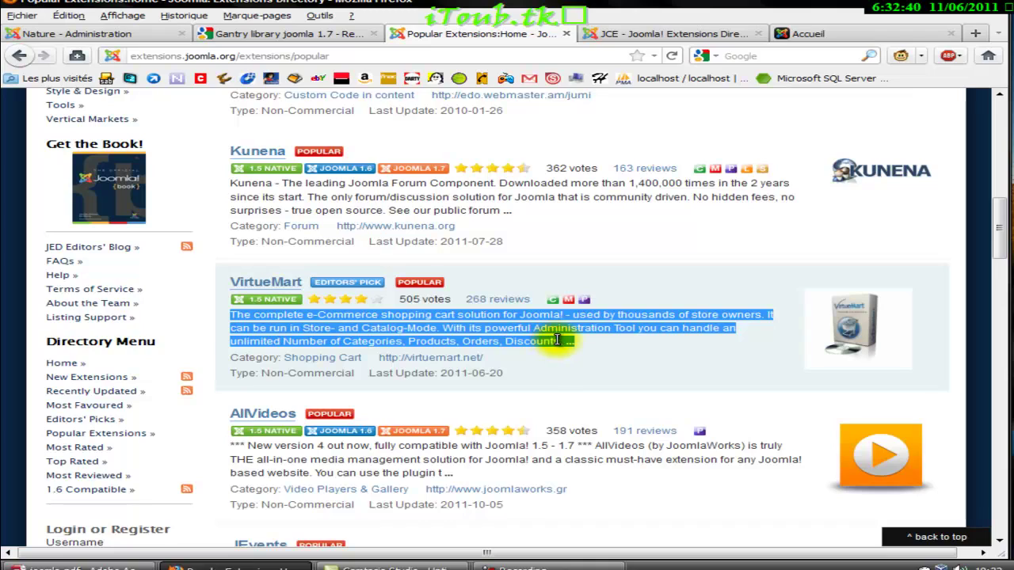
{"action": "left_click", "coordinate": [559, 340]}
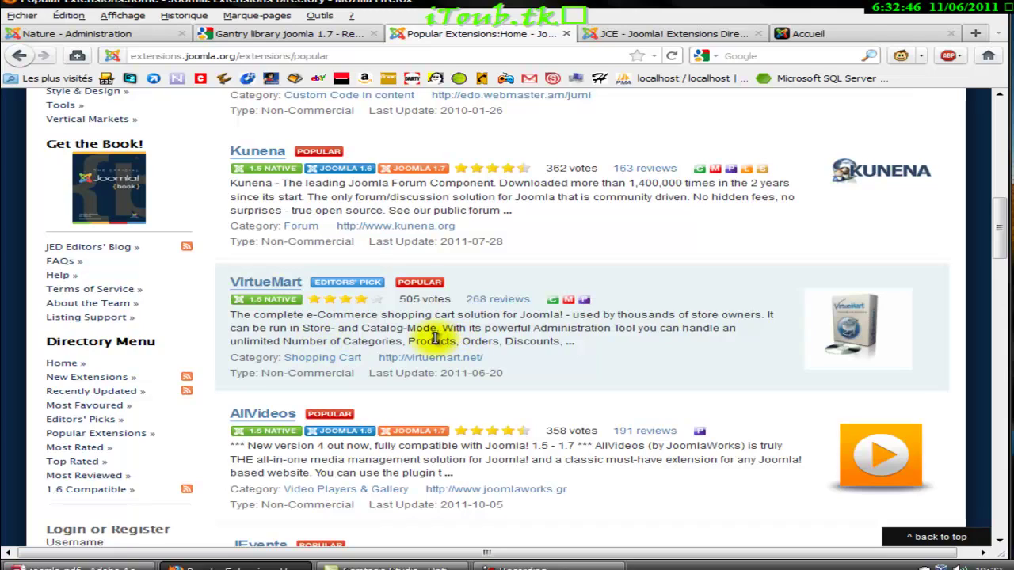
{"action": "left_click_drag", "start_coordinate": [379, 326], "coordinate": [486, 336]}
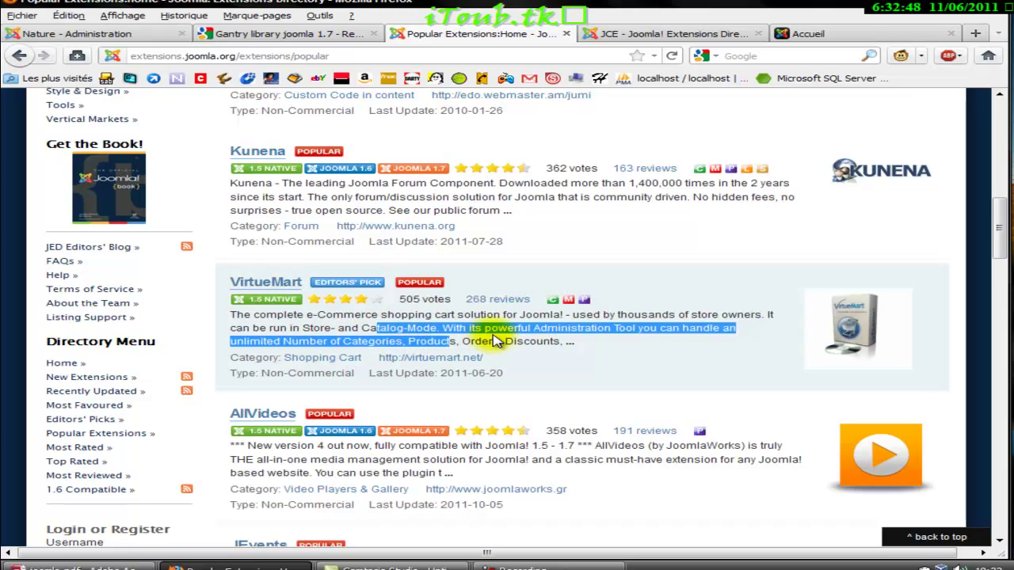
{"action": "left_click", "coordinate": [515, 333]}
{"action": "left_click_drag", "start_coordinate": [577, 344], "coordinate": [611, 348]}
{"action": "left_click", "coordinate": [230, 319]}
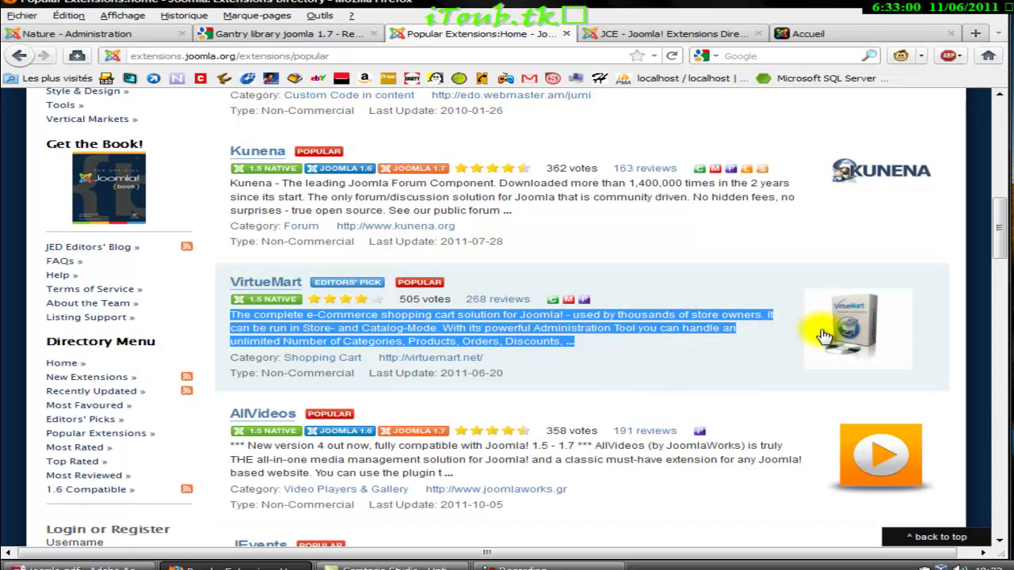
{"action": "left_click", "coordinate": [736, 346]}
- Examine the AllVideos entry, highlighting its description and the line with its type and last update
{"action": "scroll", "coordinate": [652, 347], "scroll_direction": "down", "scroll_amount": 5}
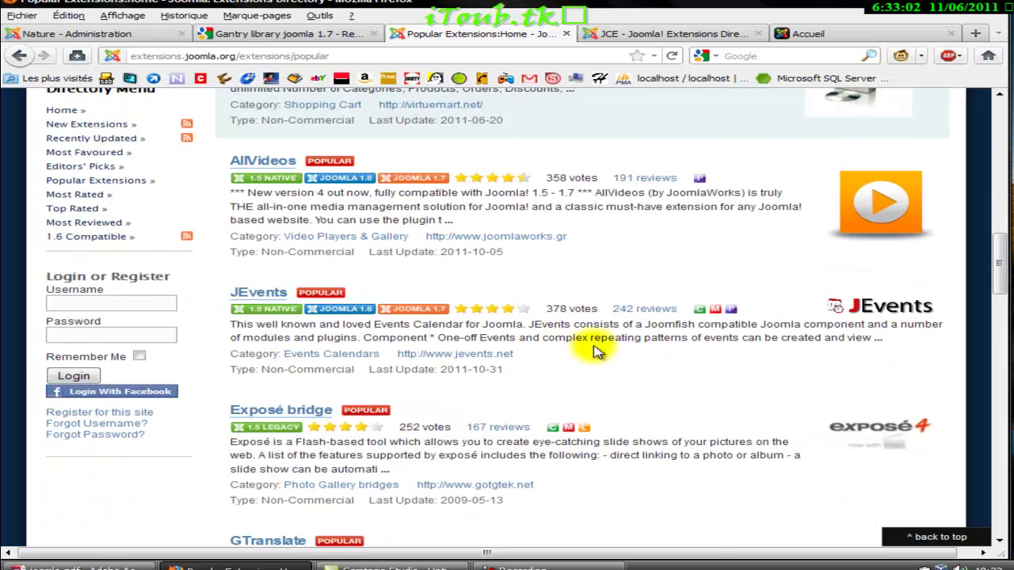
{"action": "scroll", "coordinate": [694, 306], "scroll_direction": "up", "scroll_amount": 3}
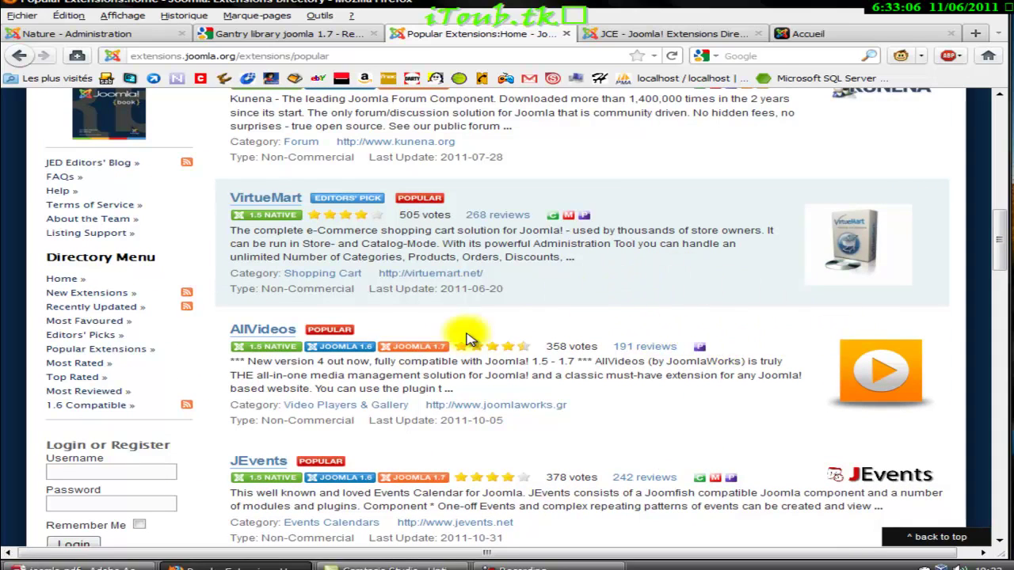
{"action": "triple_click", "coordinate": [533, 377]}
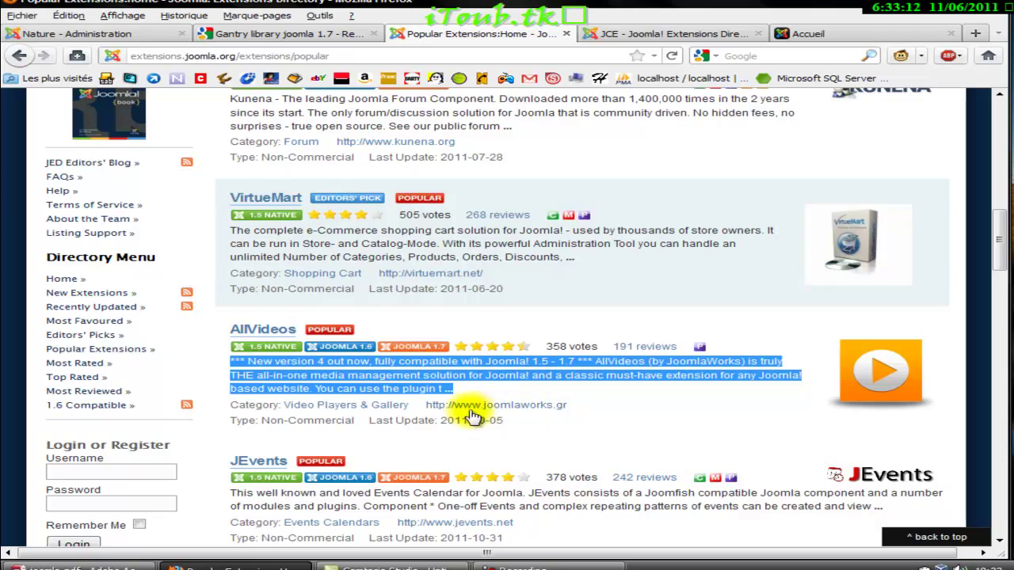
{"action": "left_click", "coordinate": [294, 423]}
{"action": "triple_click", "coordinate": [296, 421]}
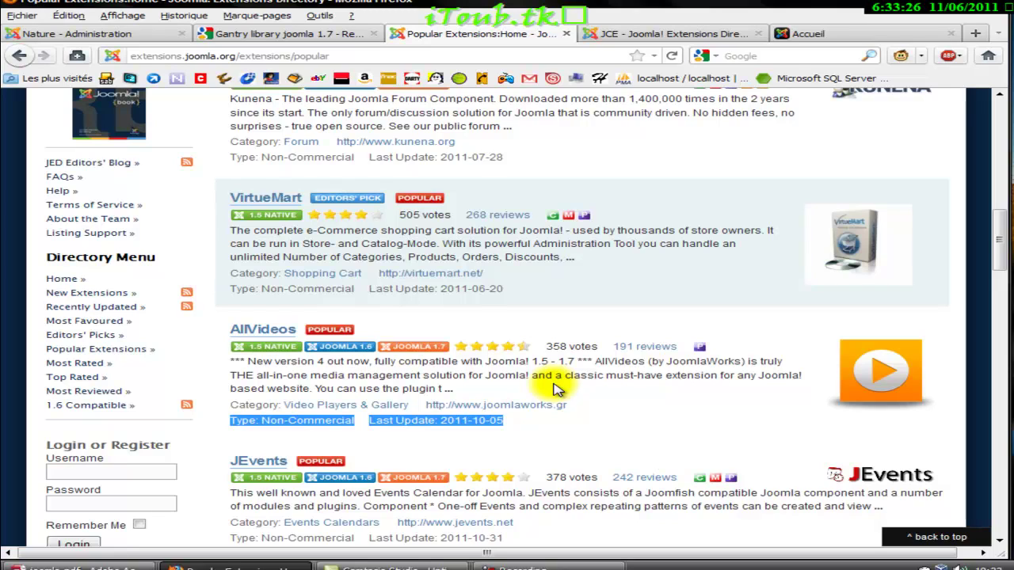
- Examine the JEvents entry, highlighting words in its description about complex repeating patterns of events
{"action": "scroll", "coordinate": [602, 373], "scroll_direction": "down", "scroll_amount": 4}
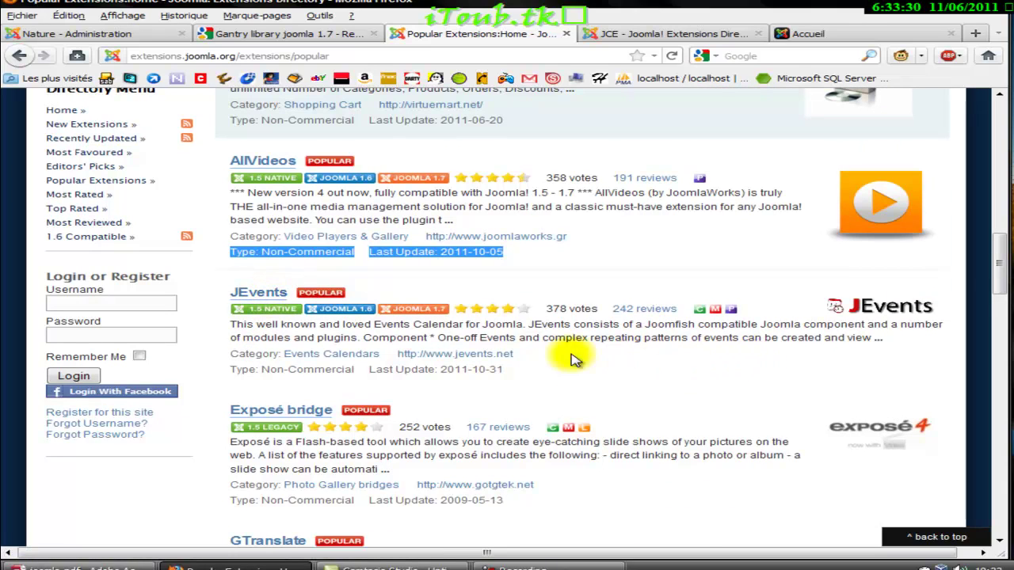
{"action": "left_click", "coordinate": [300, 372]}
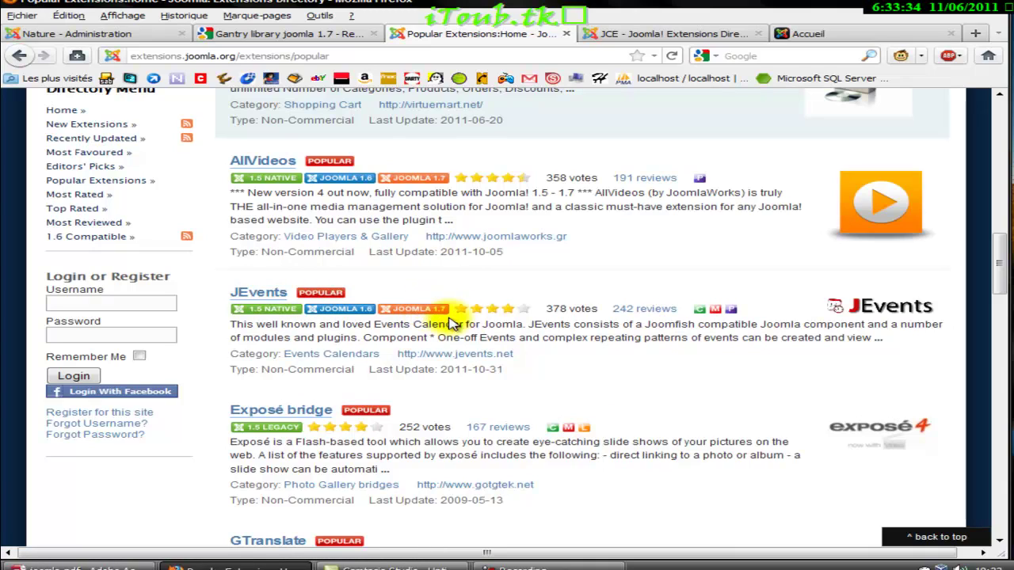
{"action": "double_click", "coordinate": [681, 338]}
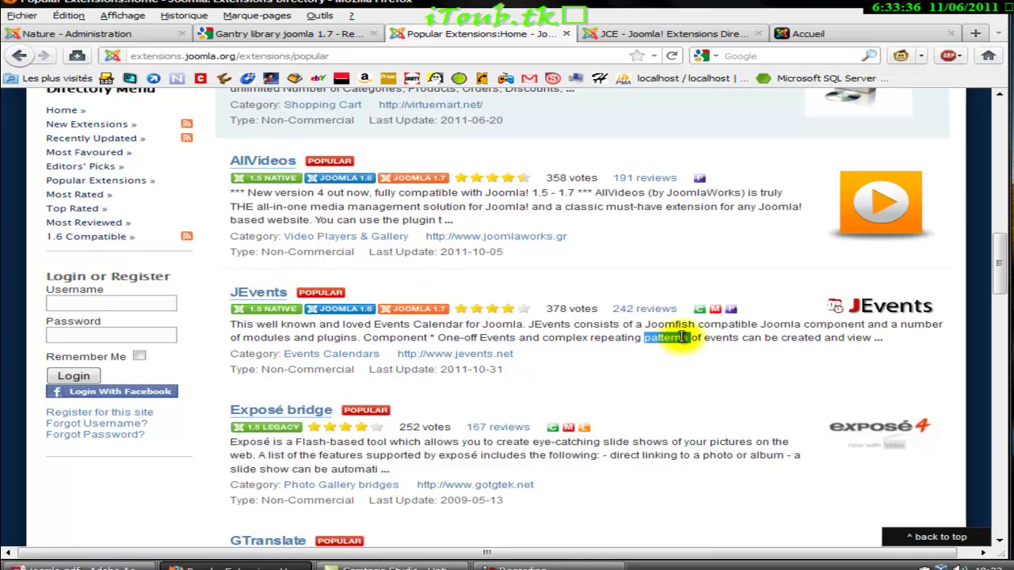
{"action": "left_click", "coordinate": [694, 338]}
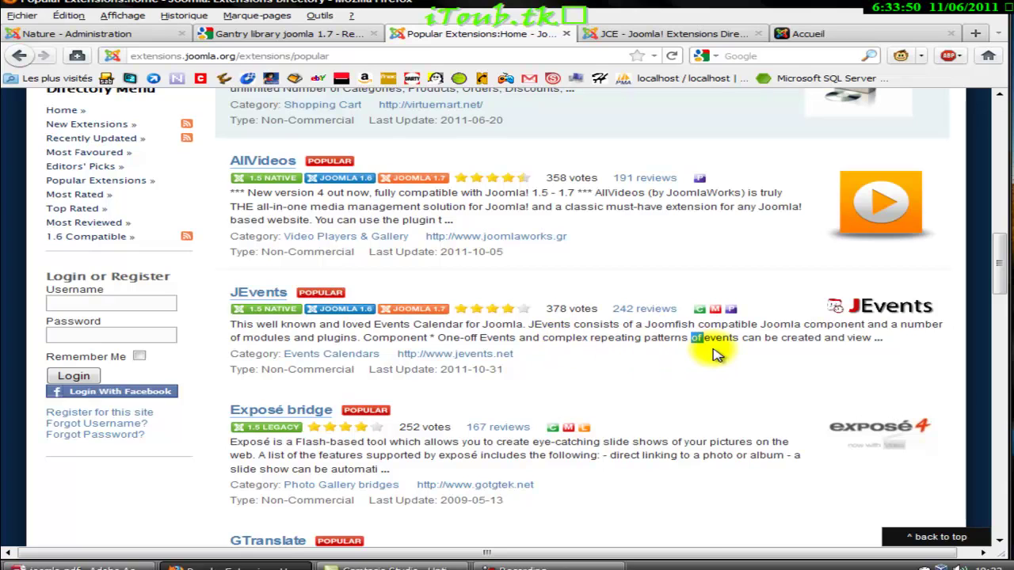
- Examine the Exposé bridge and GTranslate entries, highlighting GTranslate's words about its 58 available languages
{"action": "scroll", "coordinate": [745, 356], "scroll_direction": "down", "scroll_amount": 2}
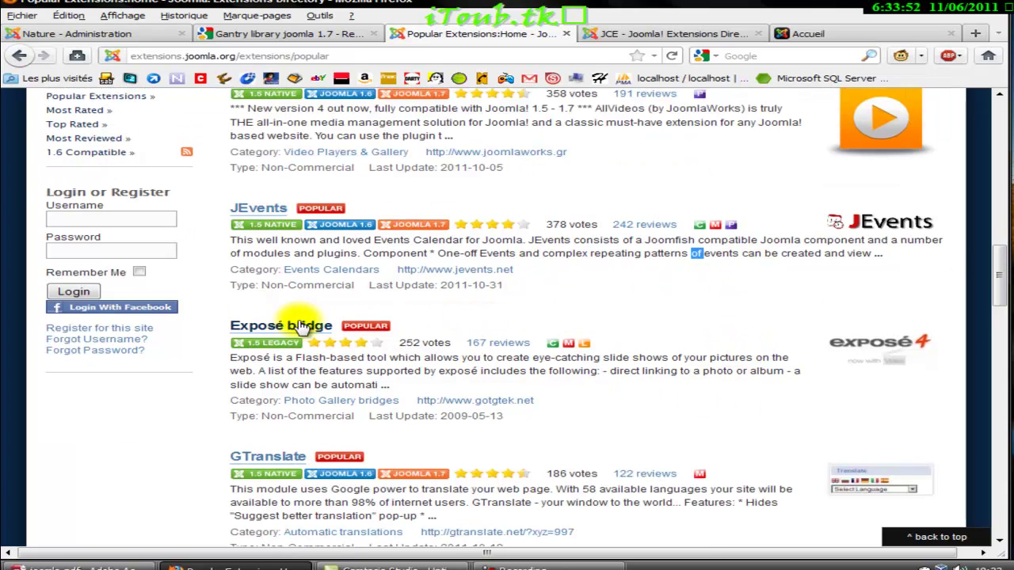
{"action": "scroll", "coordinate": [658, 334], "scroll_direction": "down", "scroll_amount": 2}
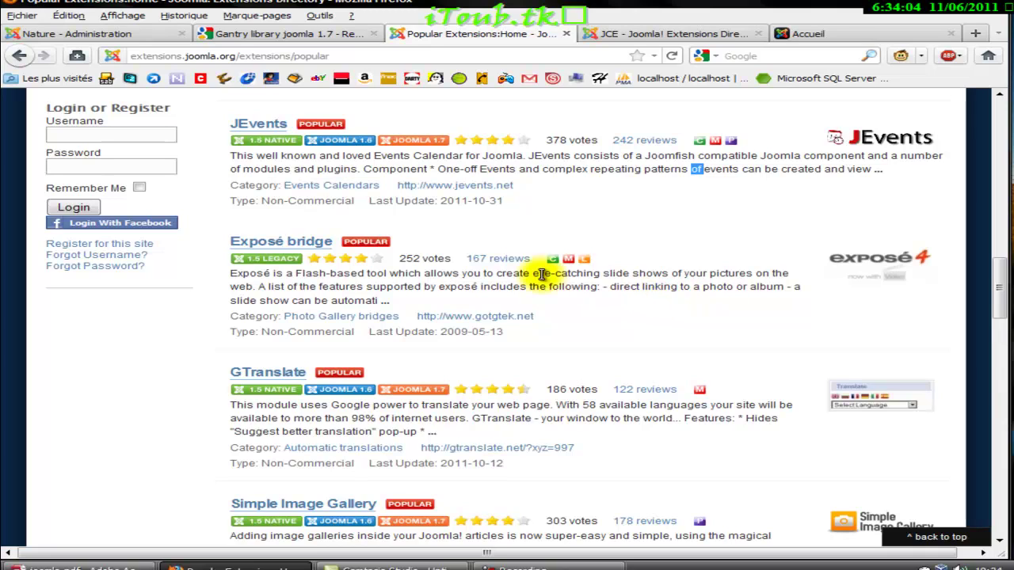
{"action": "scroll", "coordinate": [626, 283], "scroll_direction": "down", "scroll_amount": 2}
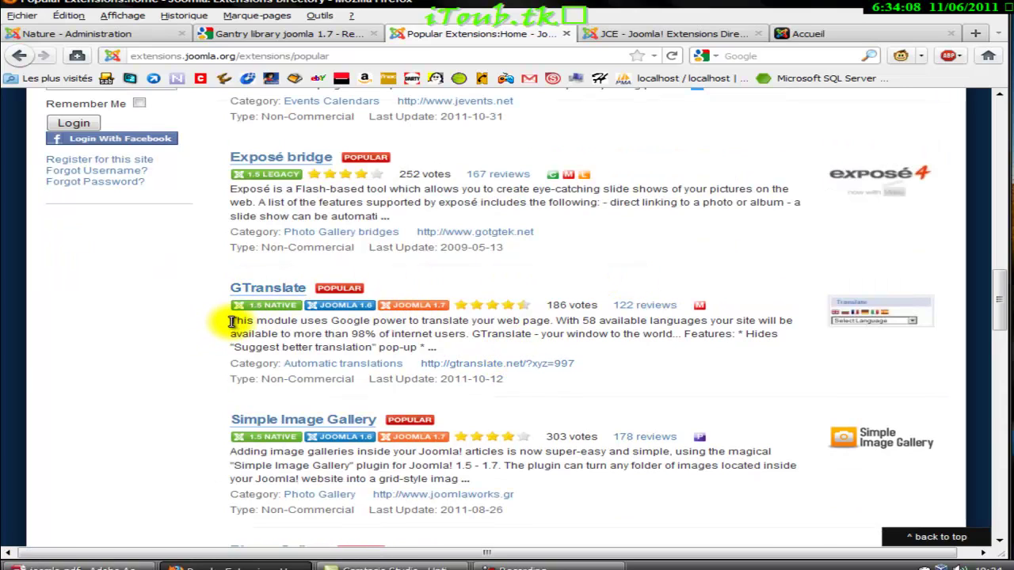
{"action": "left_click_drag", "start_coordinate": [574, 322], "coordinate": [748, 320]}
- Examine the Simple Image Gallery and Phoca Gallery entries, highlighting Phoca Gallery's type
{"action": "scroll", "coordinate": [669, 359], "scroll_direction": "down", "scroll_amount": 2}
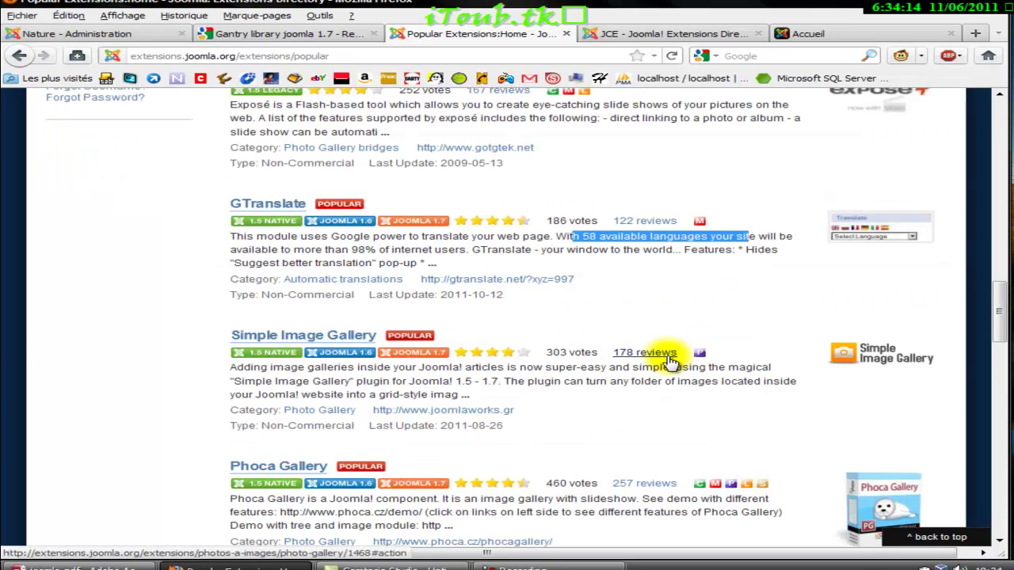
{"action": "scroll", "coordinate": [669, 358], "scroll_direction": "down", "scroll_amount": 4}
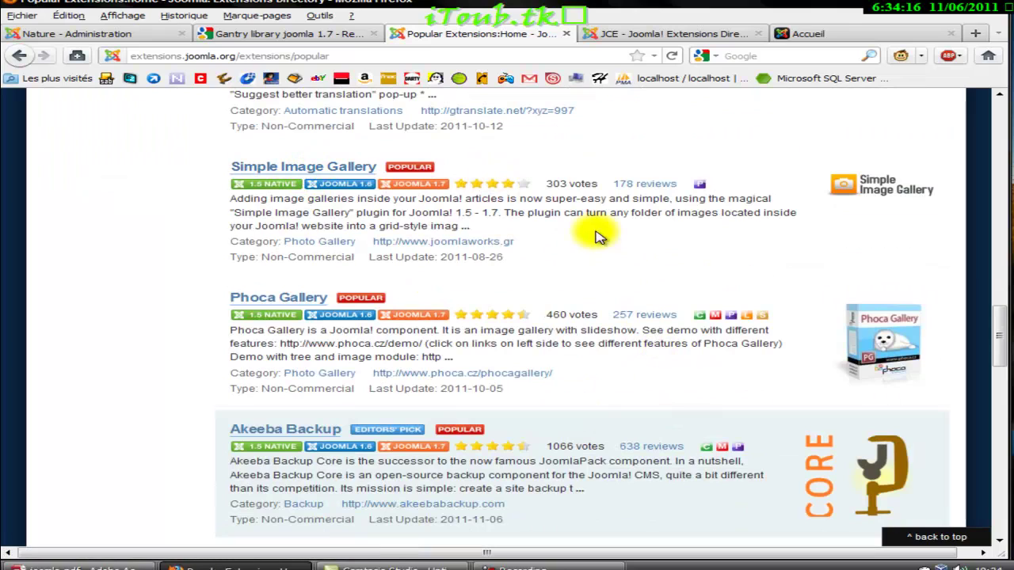
{"action": "scroll", "coordinate": [633, 254], "scroll_direction": "down", "scroll_amount": 2}
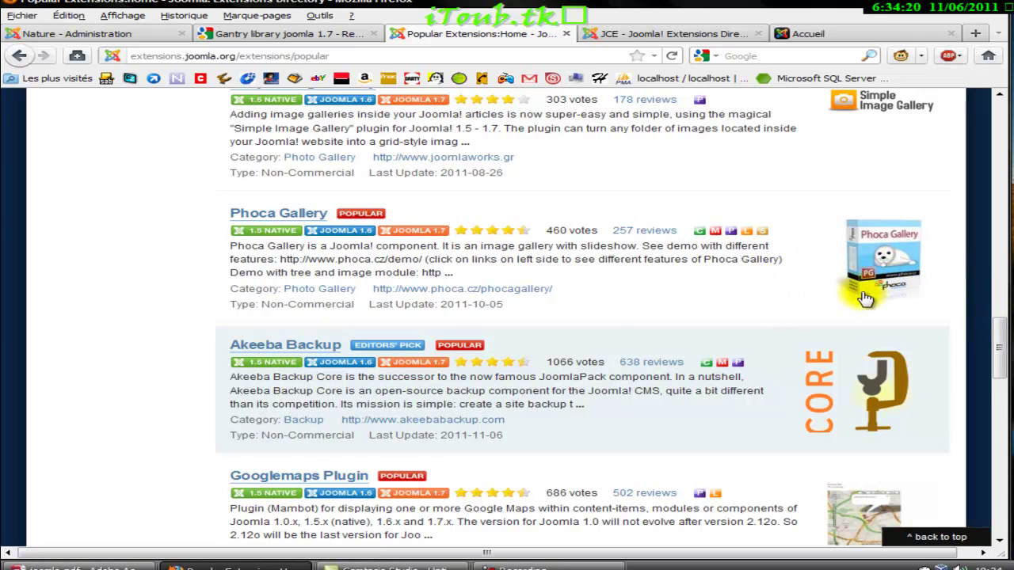
{"action": "left_click_drag", "start_coordinate": [260, 304], "coordinate": [360, 308]}
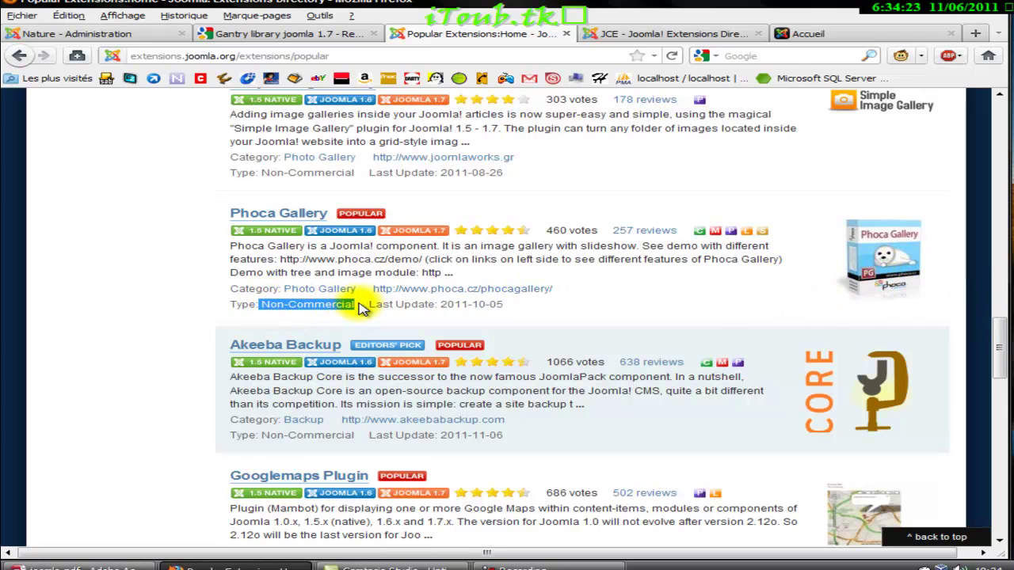
{"action": "left_click", "coordinate": [269, 251]}
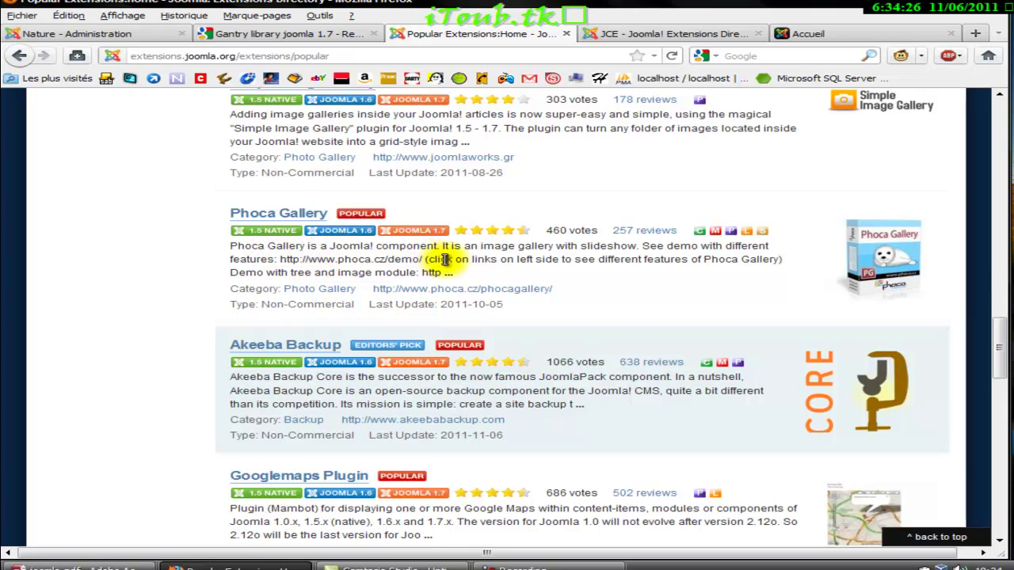
- Compare the Simple Image Gallery and Phoca Gallery entries and highlight Phoca Gallery's vote count
{"action": "scroll", "coordinate": [644, 316], "scroll_direction": "up", "scroll_amount": 8}
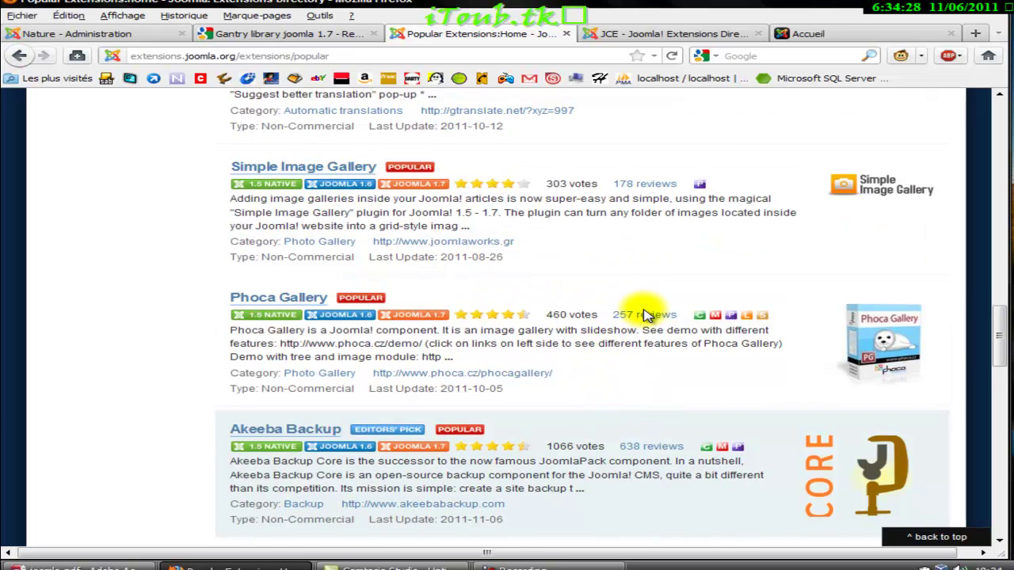
{"action": "scroll", "coordinate": [638, 372], "scroll_direction": "down", "scroll_amount": 5}
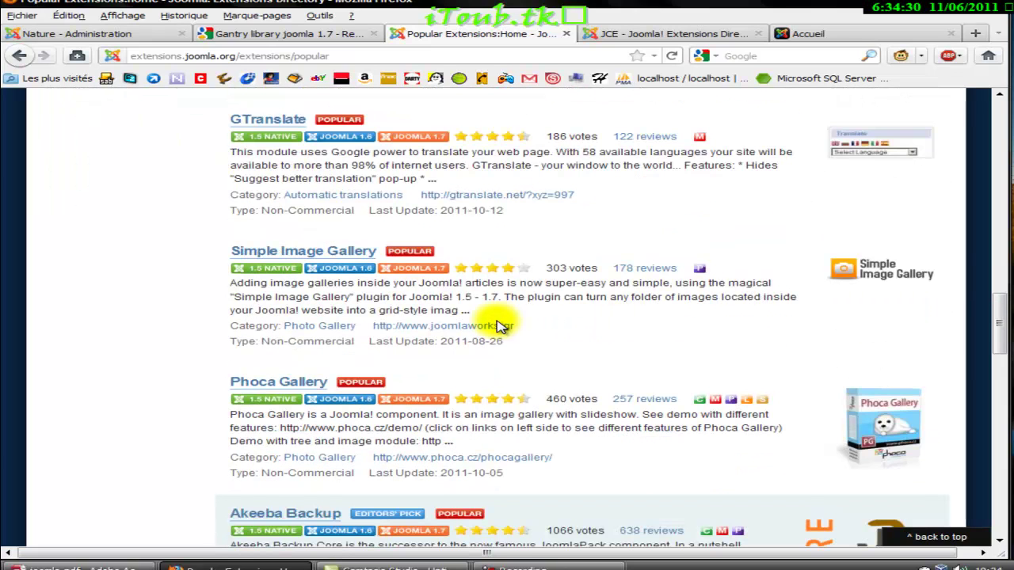
{"action": "scroll", "coordinate": [512, 319], "scroll_direction": "down", "scroll_amount": 2}
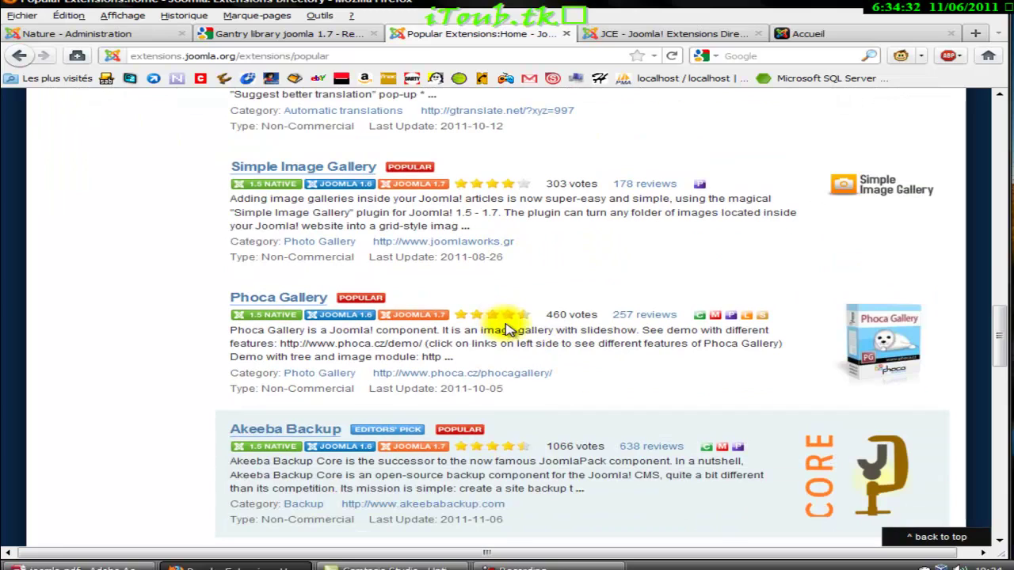
{"action": "left_click_drag", "start_coordinate": [544, 316], "coordinate": [610, 315]}
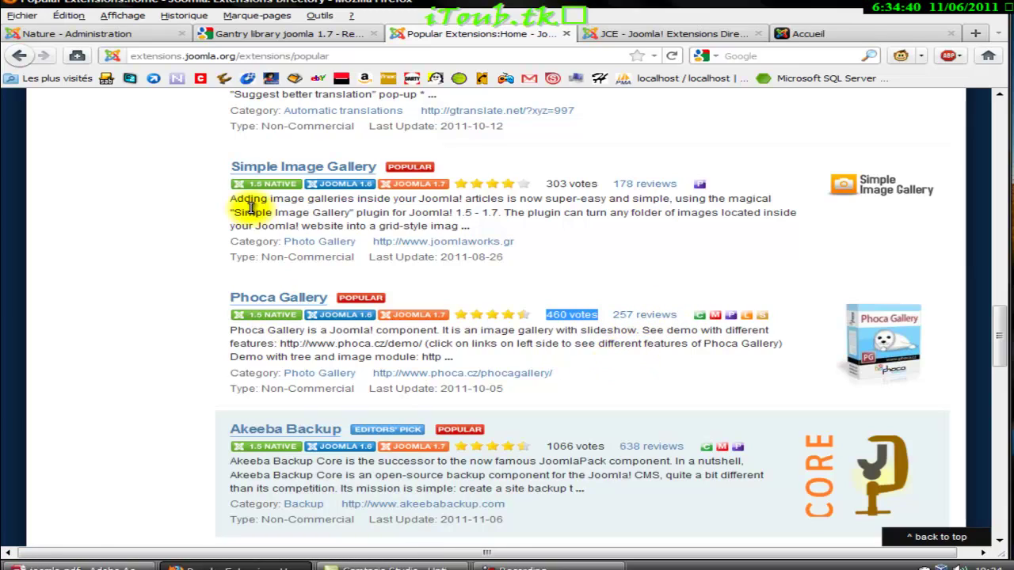
- Open the Contacts & Feedback category in a new tab and switch to it
{"action": "scroll", "coordinate": [234, 220], "scroll_direction": "up", "scroll_amount": 5}
{"action": "scroll", "coordinate": [234, 220], "scroll_direction": "up", "scroll_amount": 10}
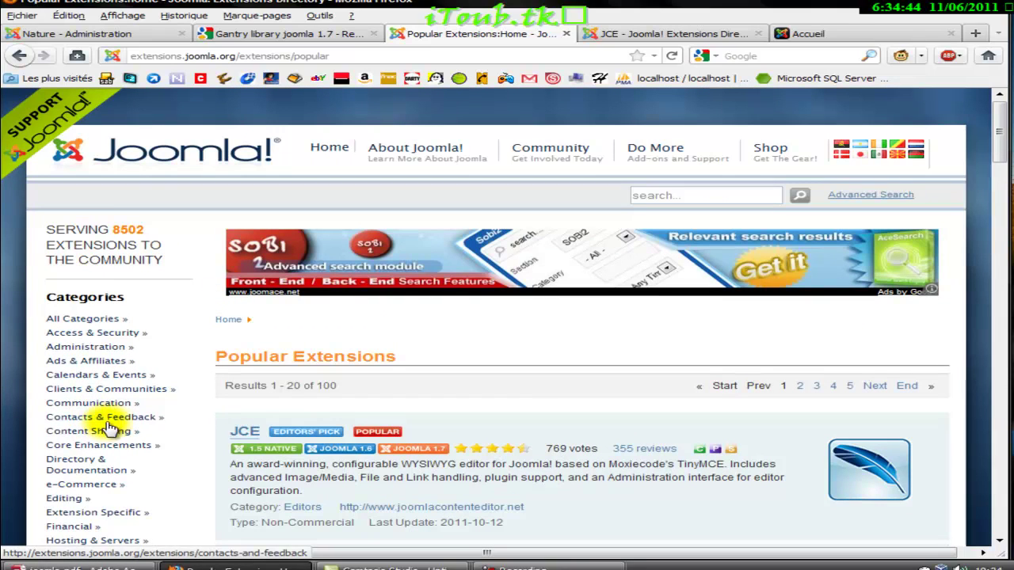
{"action": "left_click", "coordinate": [112, 420]}
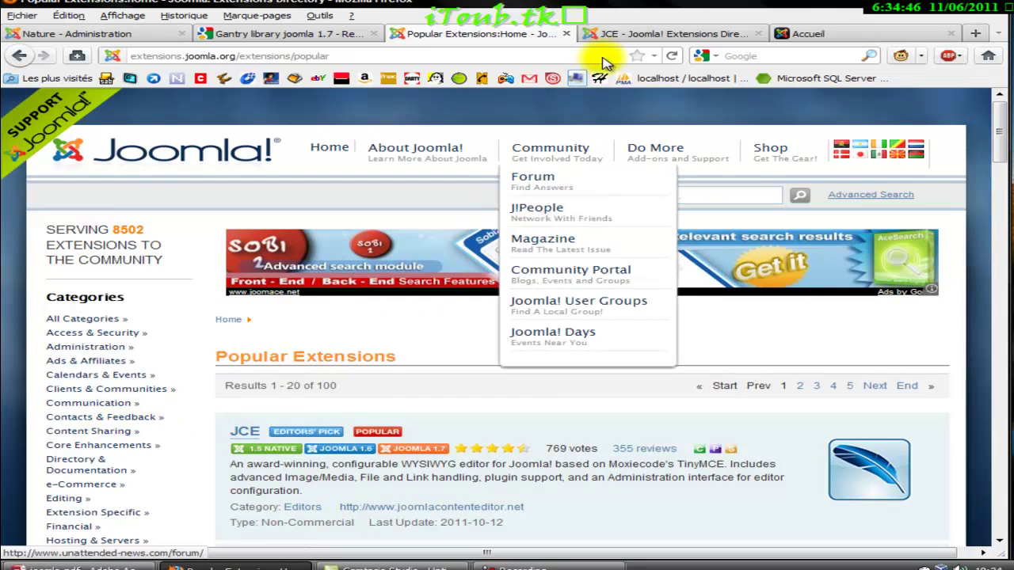
{"action": "left_click", "coordinate": [680, 35]}
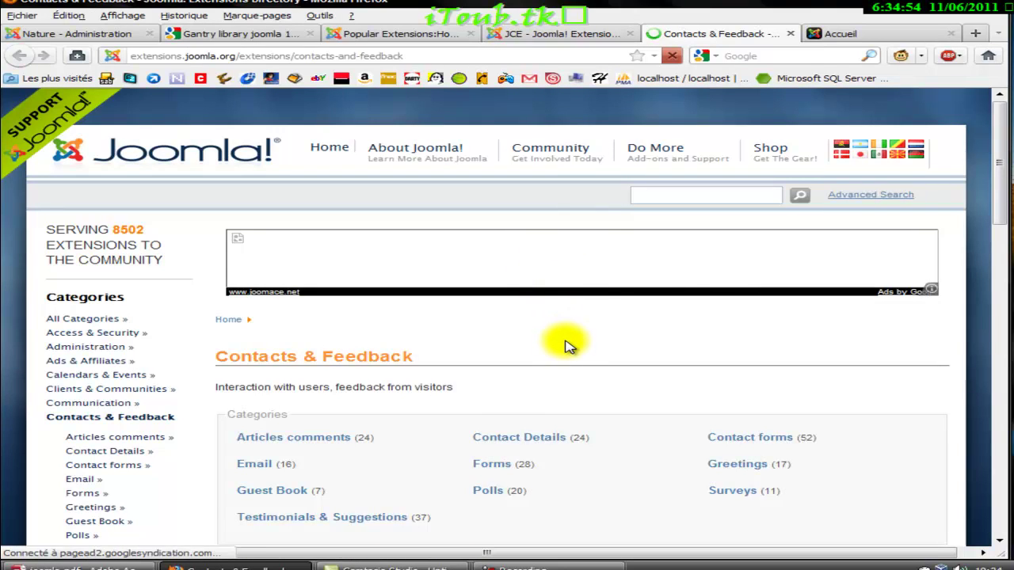
- Examine the Contacts & Feedback category's subcategories and its popular, new and random extensions
{"action": "scroll", "coordinate": [558, 345], "scroll_direction": "down", "scroll_amount": 12}
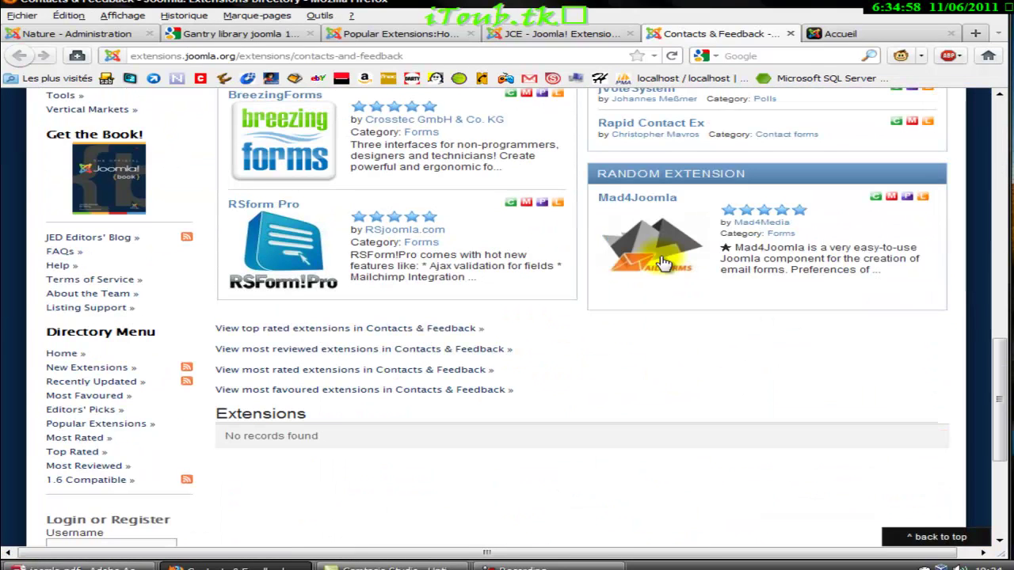
{"action": "scroll", "coordinate": [661, 270], "scroll_direction": "up", "scroll_amount": 5}
{"action": "scroll", "coordinate": [657, 267], "scroll_direction": "up", "scroll_amount": 4}
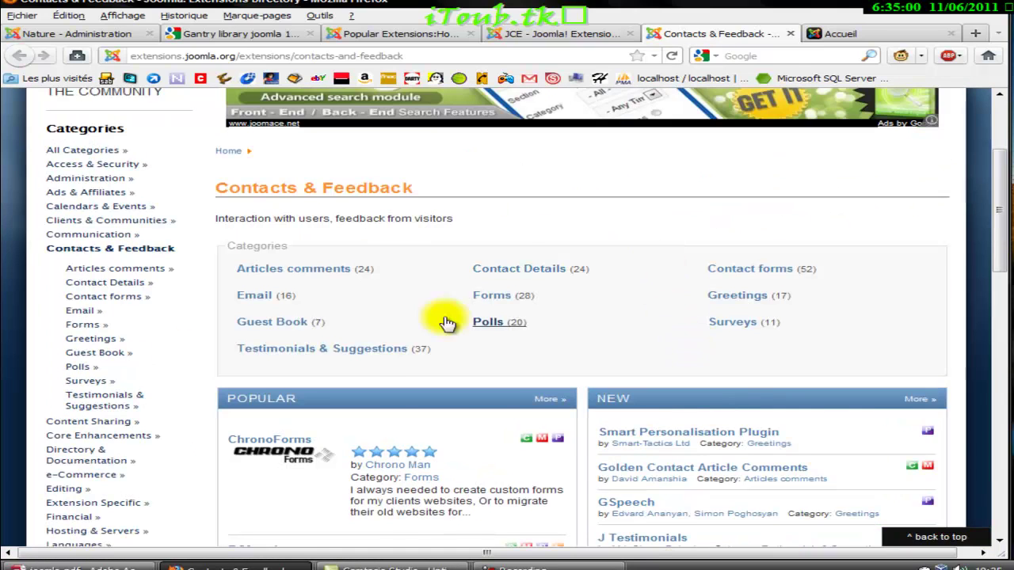
{"action": "scroll", "coordinate": [419, 340], "scroll_direction": "down", "scroll_amount": 3}
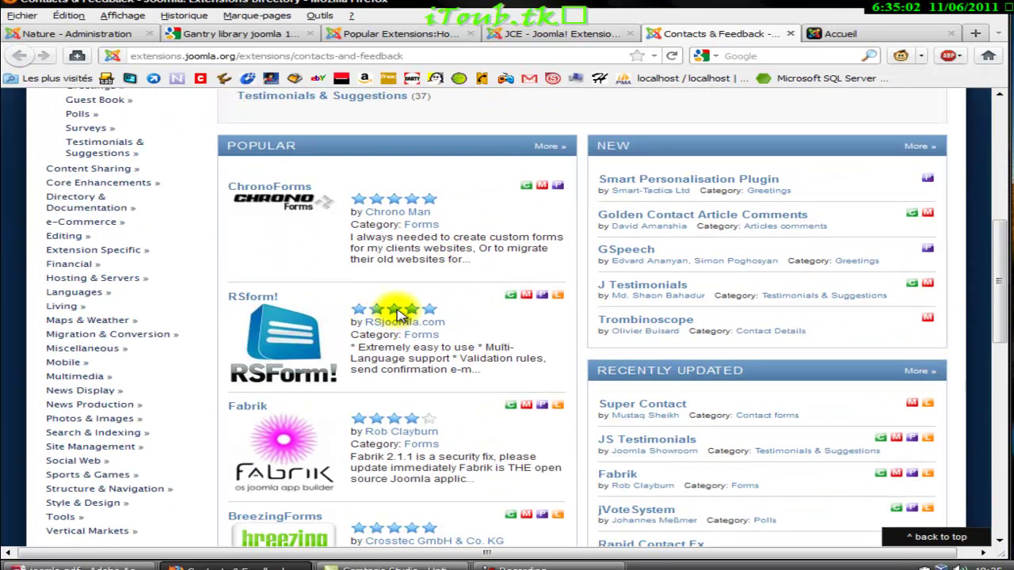
- Open the RSForm! extension's entry from the popular list and examine its details, editor's note and features
{"action": "left_click", "coordinate": [261, 303]}
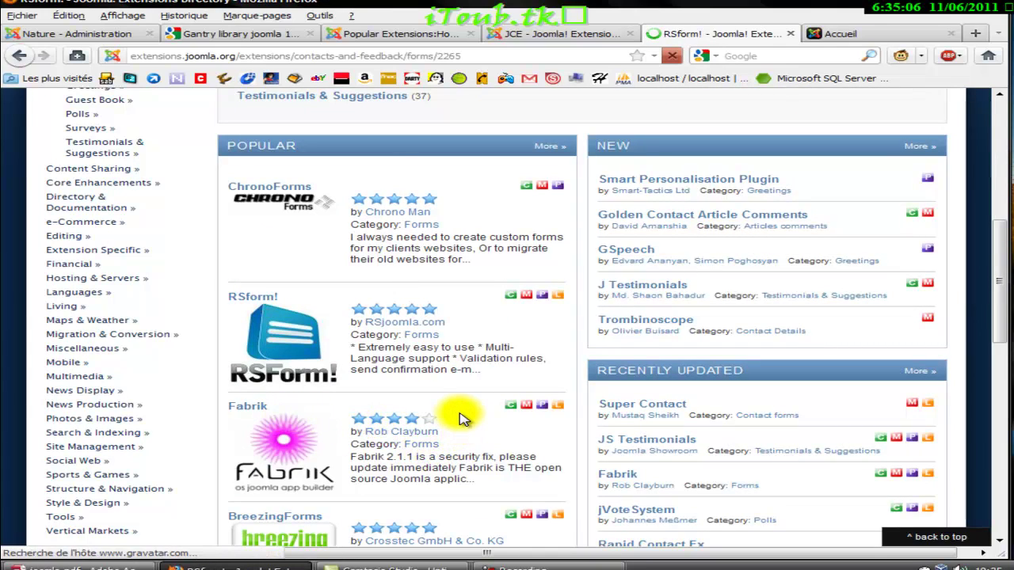
{"action": "scroll", "coordinate": [464, 418], "scroll_direction": "down", "scroll_amount": 7}
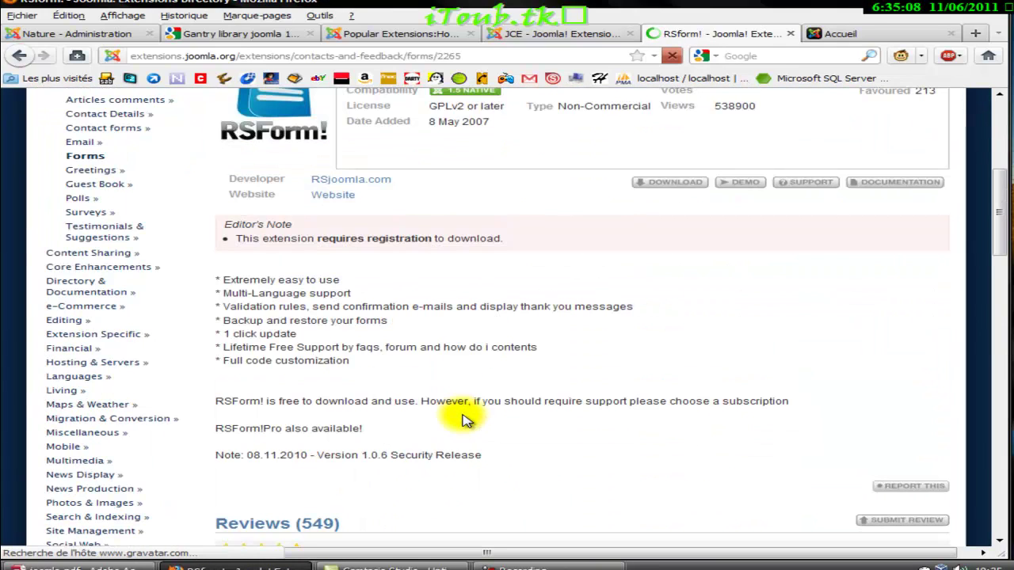
{"action": "scroll", "coordinate": [646, 339], "scroll_direction": "up", "scroll_amount": 7}
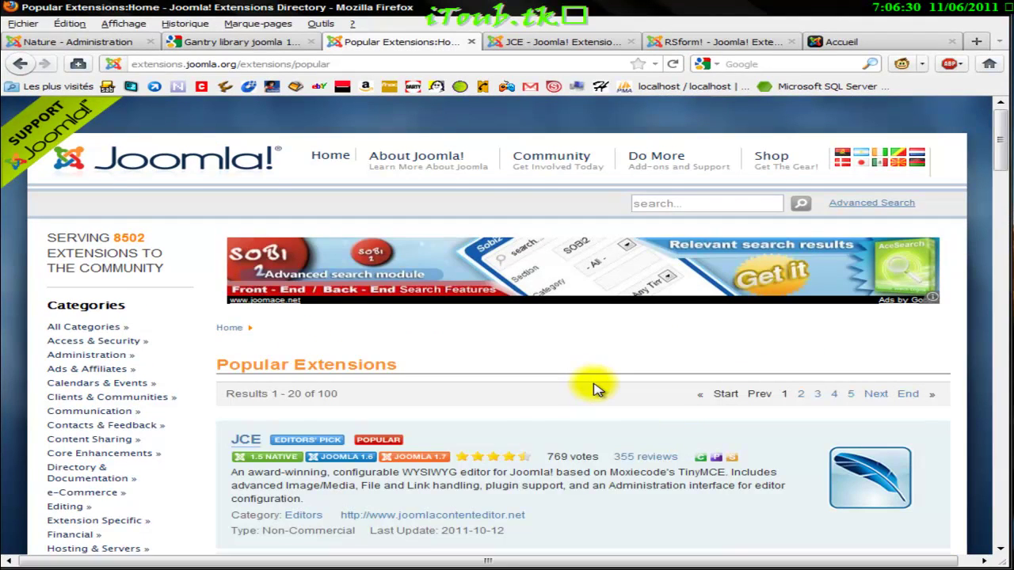
- Look through the first page of Popular Extensions down to JCal Pro and return to its beginning
{"action": "scroll", "coordinate": [583, 368], "scroll_direction": "down", "scroll_amount": 12}
{"action": "scroll", "coordinate": [600, 348], "scroll_direction": "down", "scroll_amount": 5}
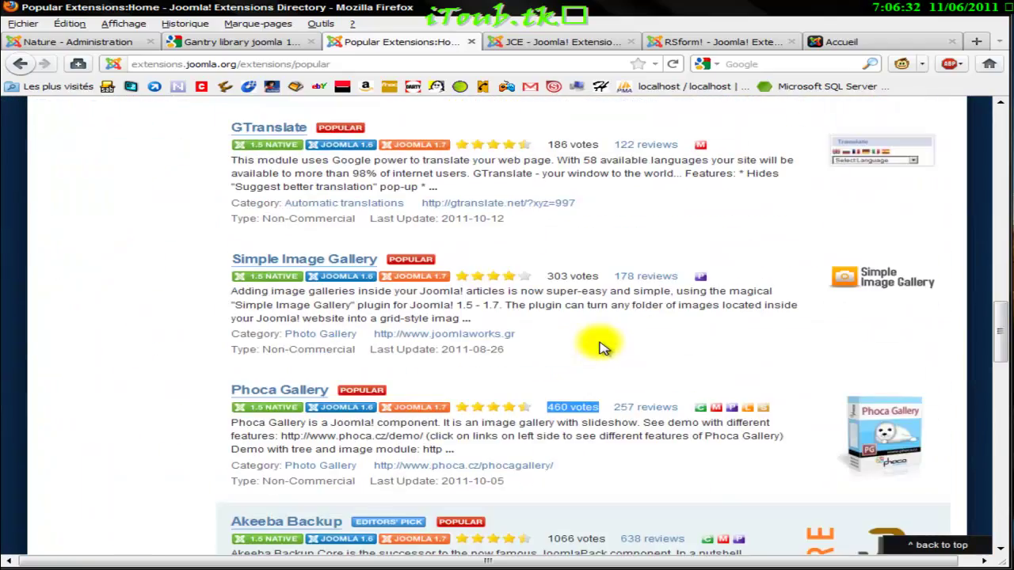
{"action": "scroll", "coordinate": [600, 348], "scroll_direction": "down", "scroll_amount": 10}
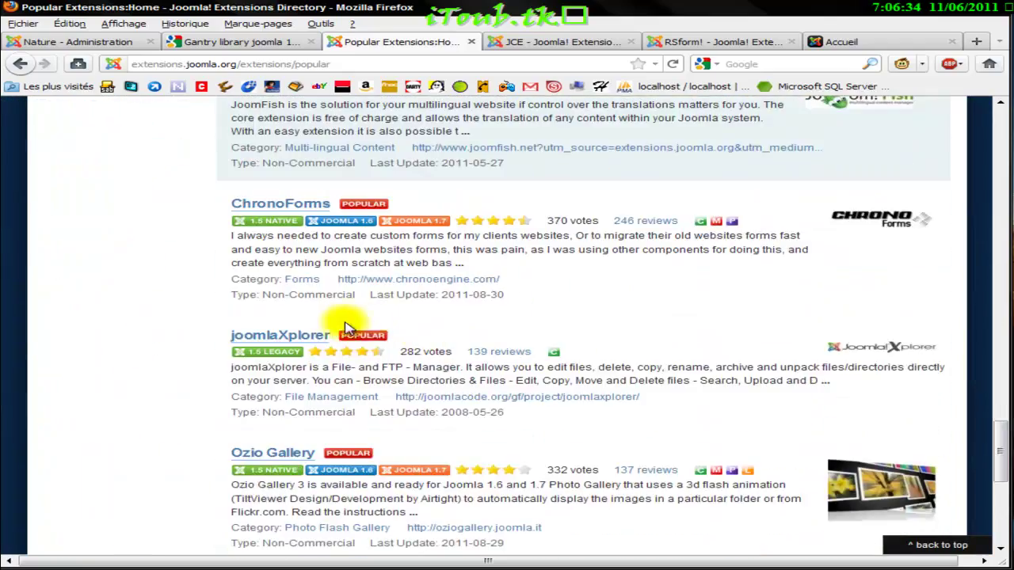
{"action": "scroll", "coordinate": [224, 328], "scroll_direction": "down", "scroll_amount": 3}
{"action": "scroll", "coordinate": [544, 316], "scroll_direction": "down", "scroll_amount": 3}
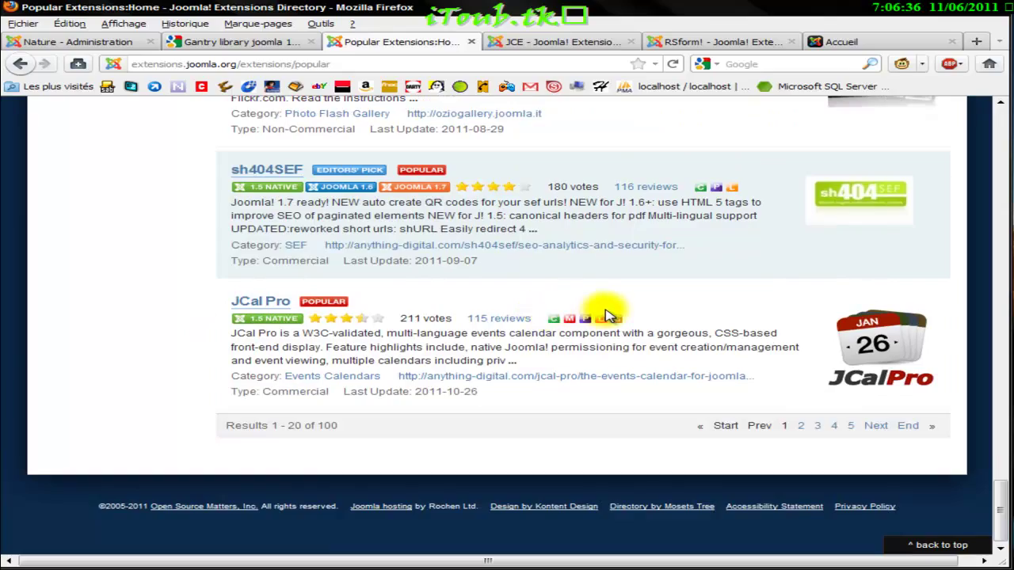
{"action": "scroll", "coordinate": [617, 313], "scroll_direction": "up", "scroll_amount": 10}
{"action": "scroll", "coordinate": [617, 313], "scroll_direction": "up", "scroll_amount": 15}
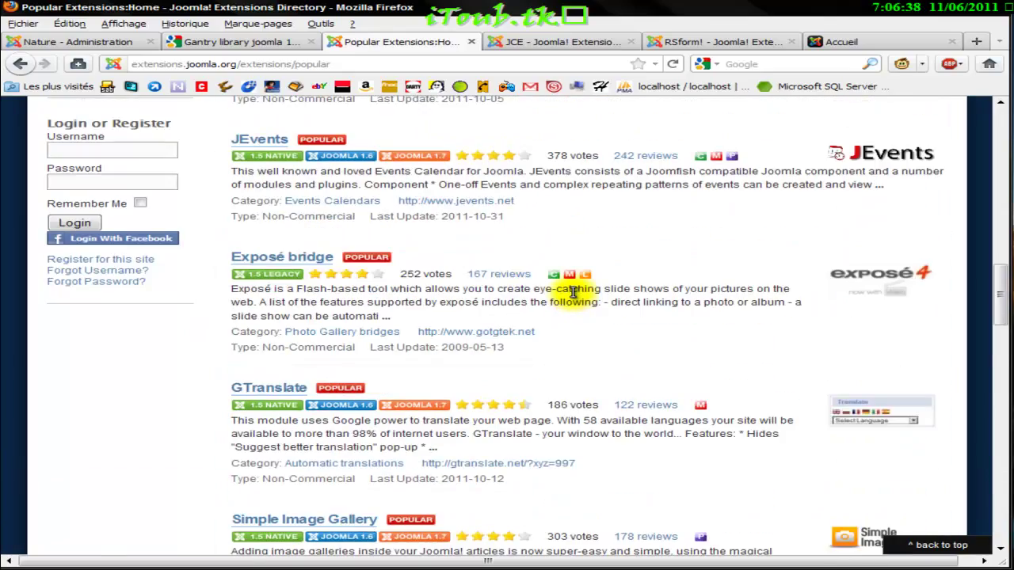
{"action": "scroll", "coordinate": [575, 294], "scroll_direction": "up", "scroll_amount": 10}
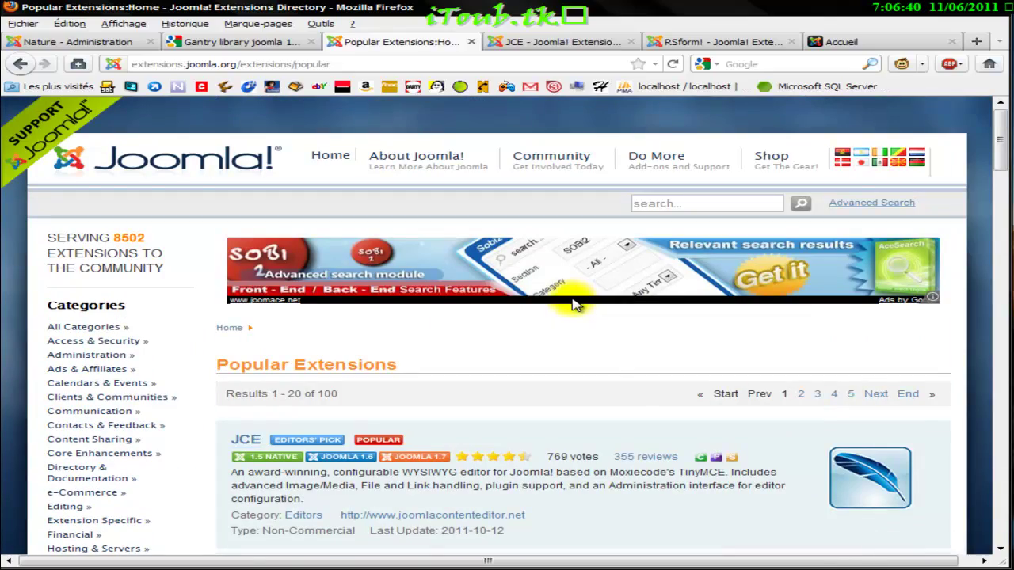
- Review the JCE extension's page, open its download page in a separate tab, and return to the JCE details
{"action": "left_click", "coordinate": [596, 45]}
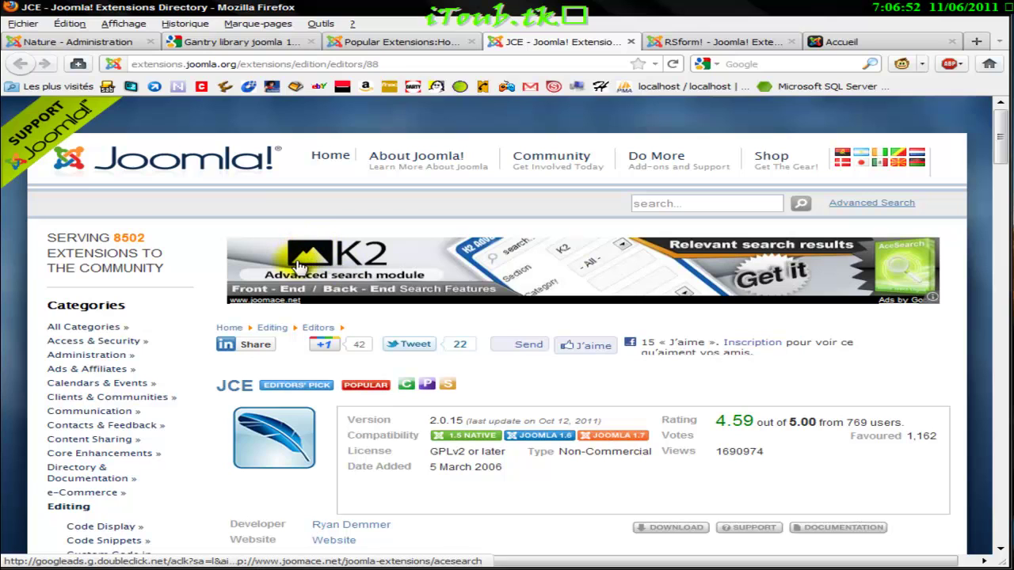
{"action": "scroll", "coordinate": [618, 246], "scroll_direction": "down", "scroll_amount": 5}
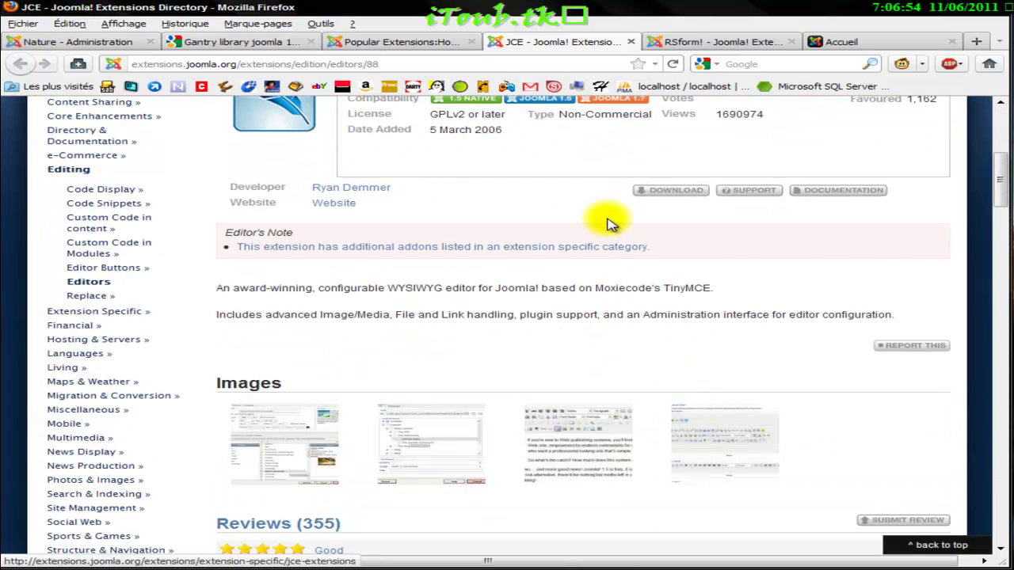
{"action": "scroll", "coordinate": [609, 224], "scroll_direction": "up", "scroll_amount": 4}
{"action": "scroll", "coordinate": [609, 230], "scroll_direction": "down", "scroll_amount": 1}
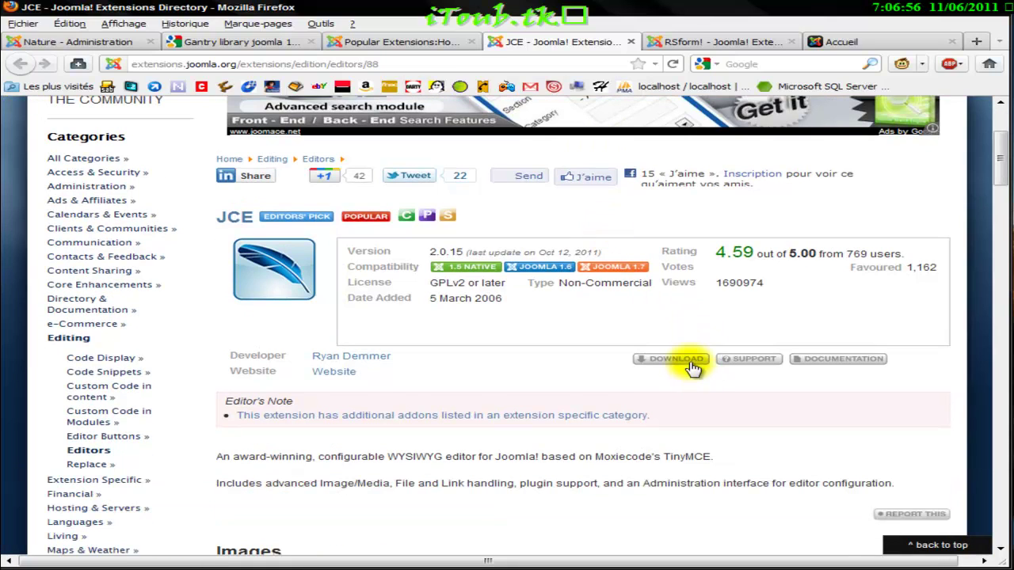
{"action": "left_click", "coordinate": [694, 365]}
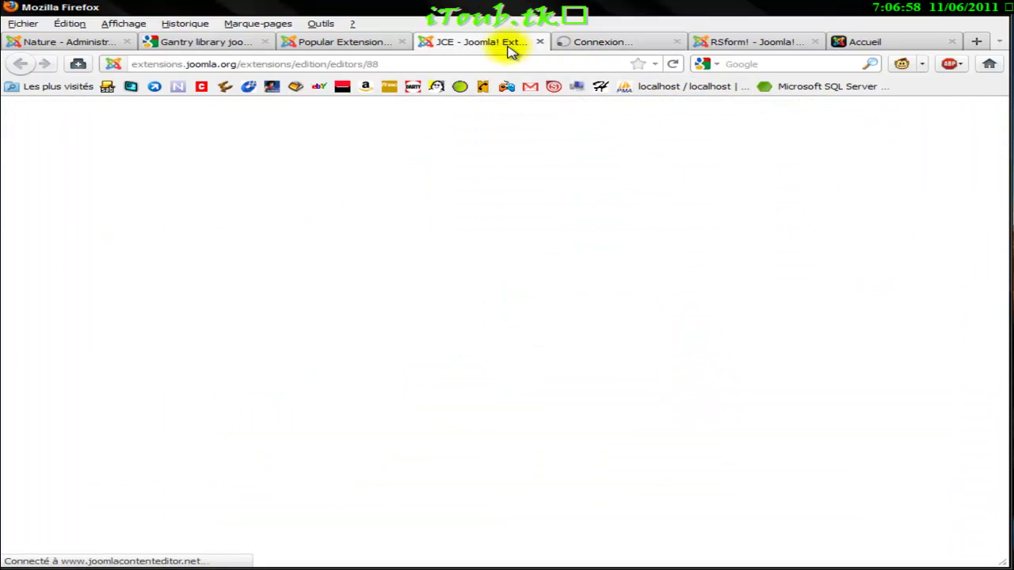
{"action": "left_click", "coordinate": [511, 44]}
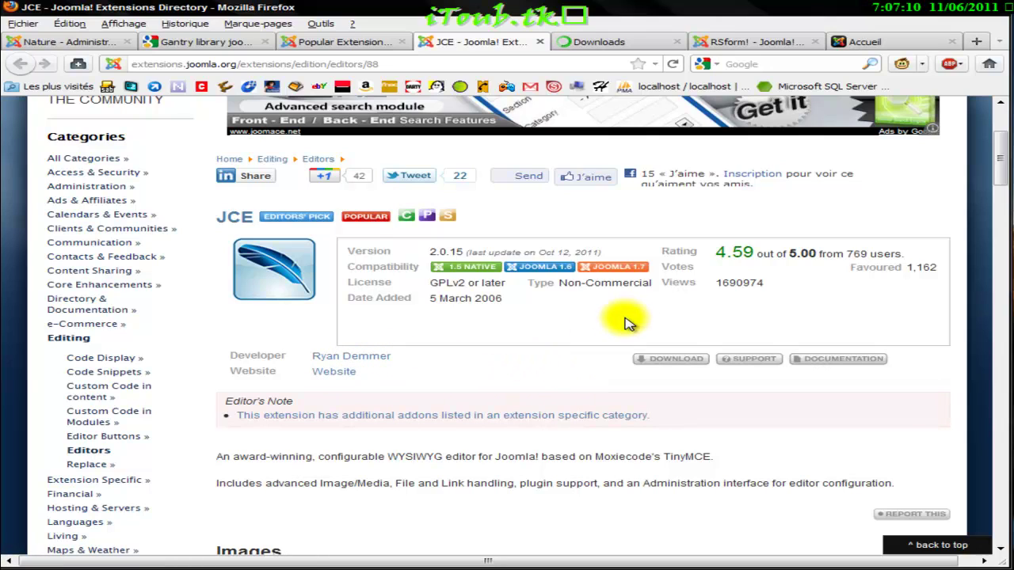
- Look over the JCE site's downloads page and open the Editor category in its downloads archive
{"action": "left_click_drag", "start_coordinate": [728, 252], "coordinate": [797, 287]}
{"action": "left_click", "coordinate": [797, 287]}
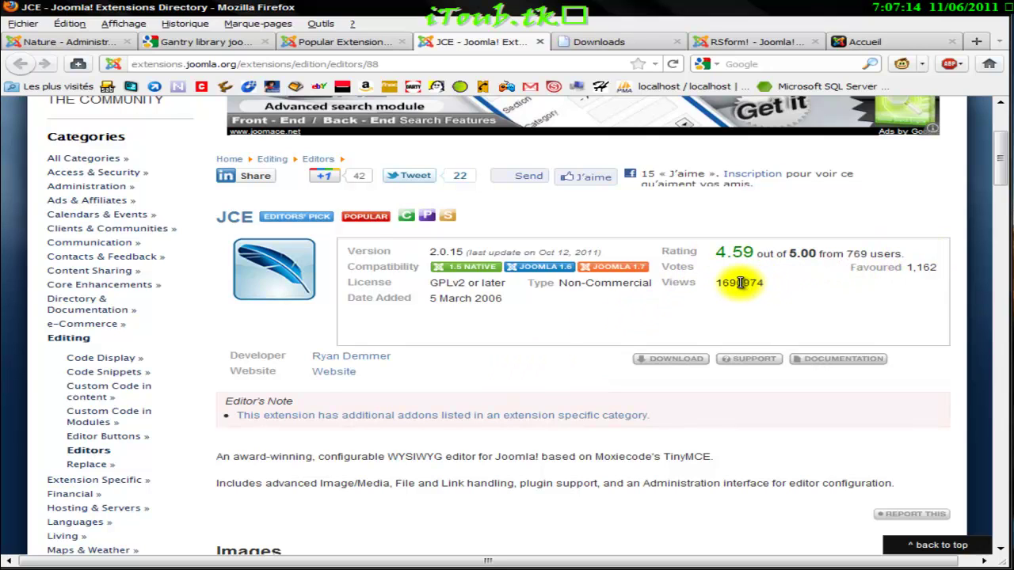
{"action": "left_click", "coordinate": [564, 44]}
{"action": "scroll", "coordinate": [374, 373], "scroll_direction": "down", "scroll_amount": 3}
{"action": "scroll", "coordinate": [267, 369], "scroll_direction": "down", "scroll_amount": 2}
{"action": "scroll", "coordinate": [238, 367], "scroll_direction": "up", "scroll_amount": 2}
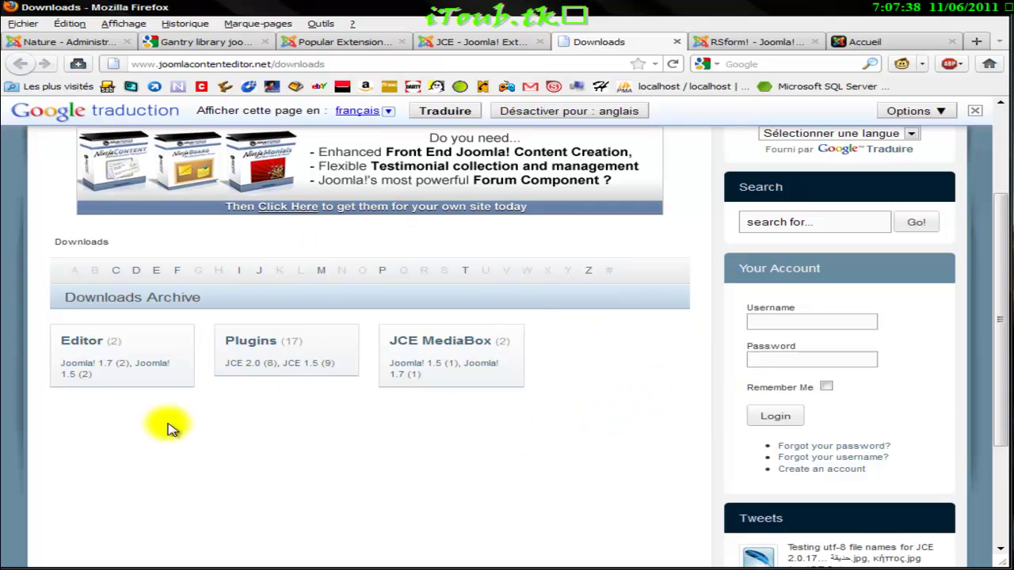
{"action": "scroll", "coordinate": [463, 410], "scroll_direction": "up", "scroll_amount": 3}
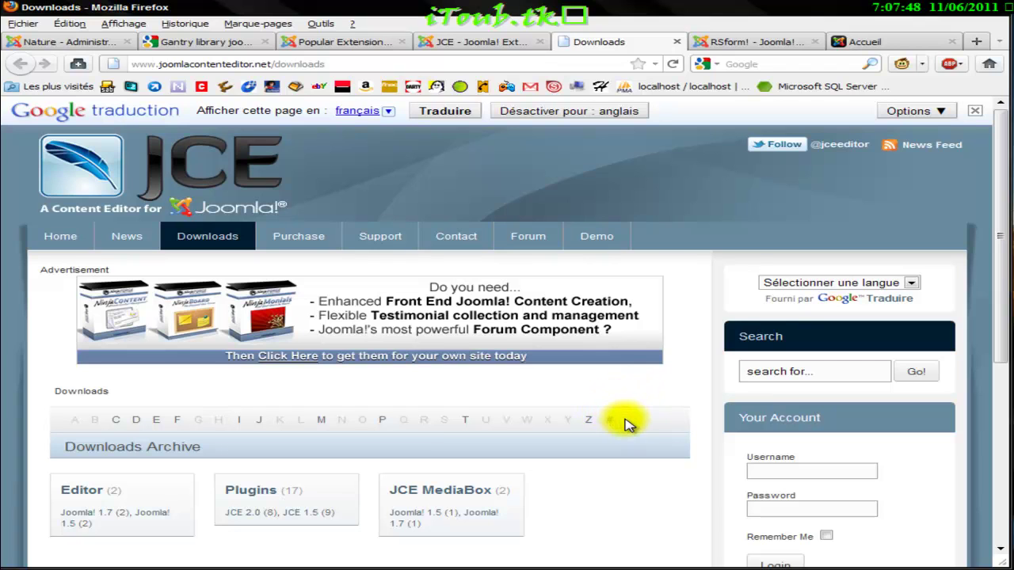
{"action": "scroll", "coordinate": [623, 423], "scroll_direction": "down", "scroll_amount": 5}
{"action": "scroll", "coordinate": [491, 404], "scroll_direction": "up", "scroll_amount": 5}
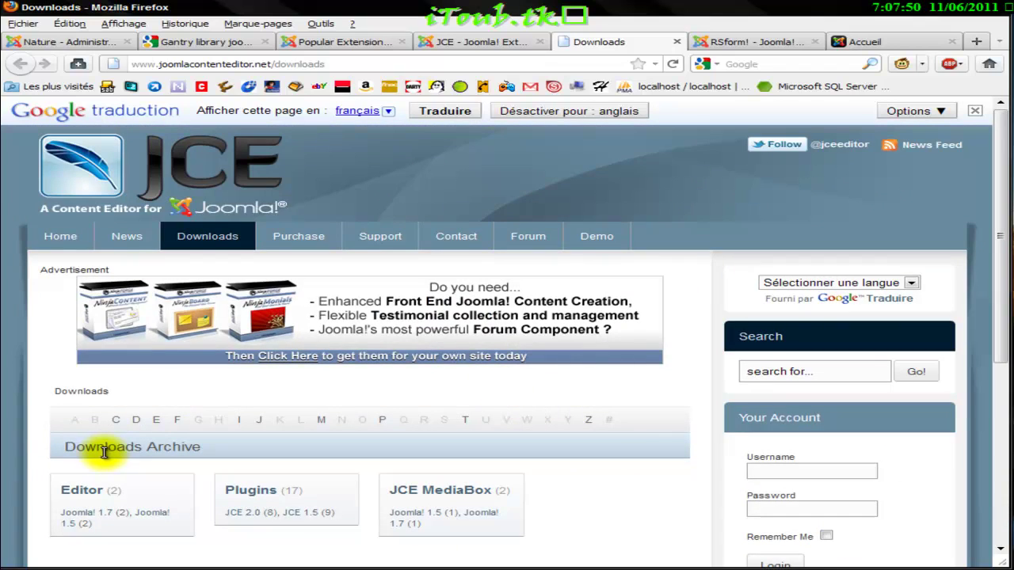
{"action": "scroll", "coordinate": [103, 446], "scroll_direction": "down", "scroll_amount": 2}
{"action": "left_click", "coordinate": [95, 405]}
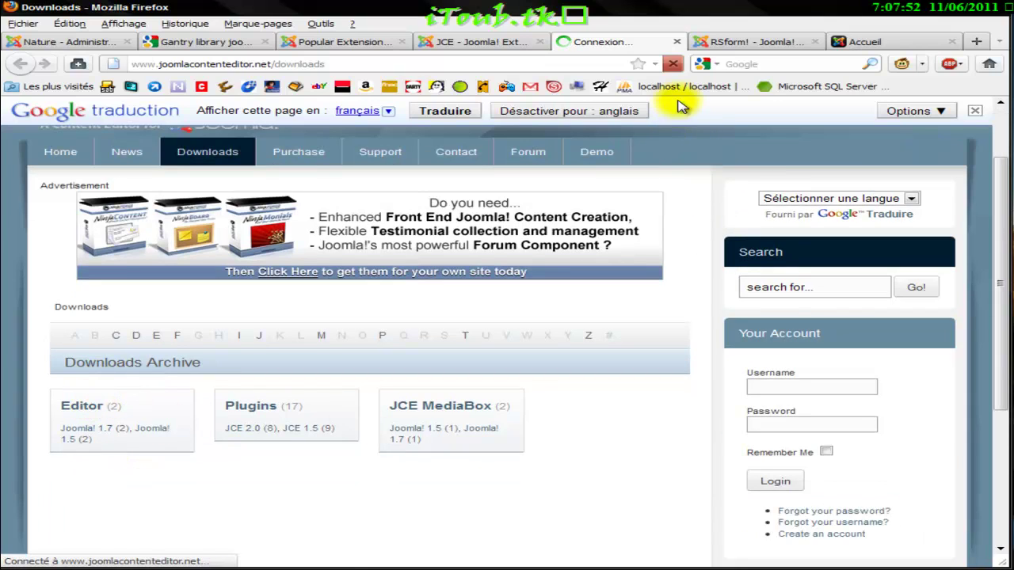
- Return to the JCE entry in the Joomla Extensions Directory and search the directory for k2
{"action": "left_click", "coordinate": [479, 41]}
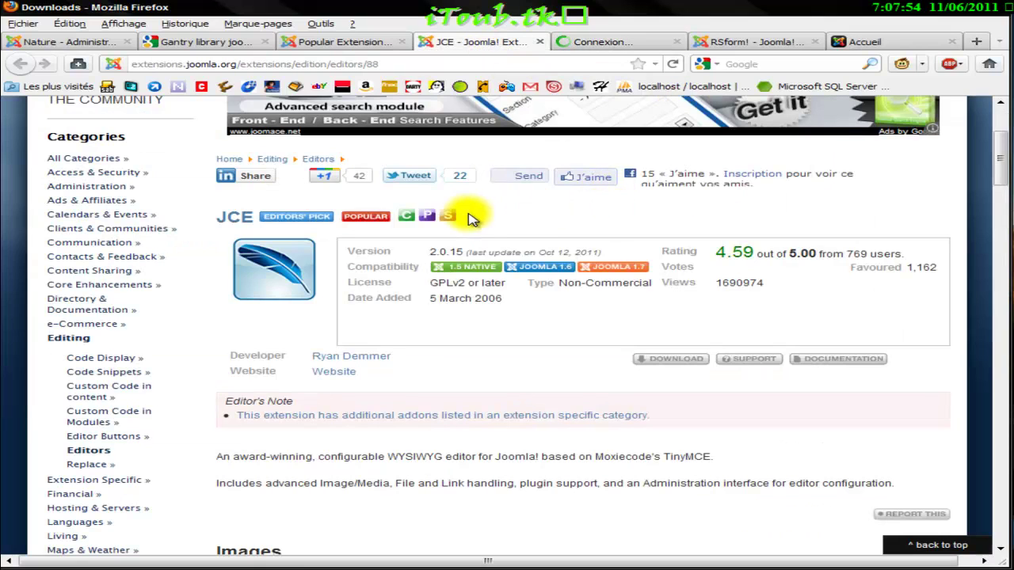
{"action": "scroll", "coordinate": [362, 193], "scroll_direction": "up", "scroll_amount": 4}
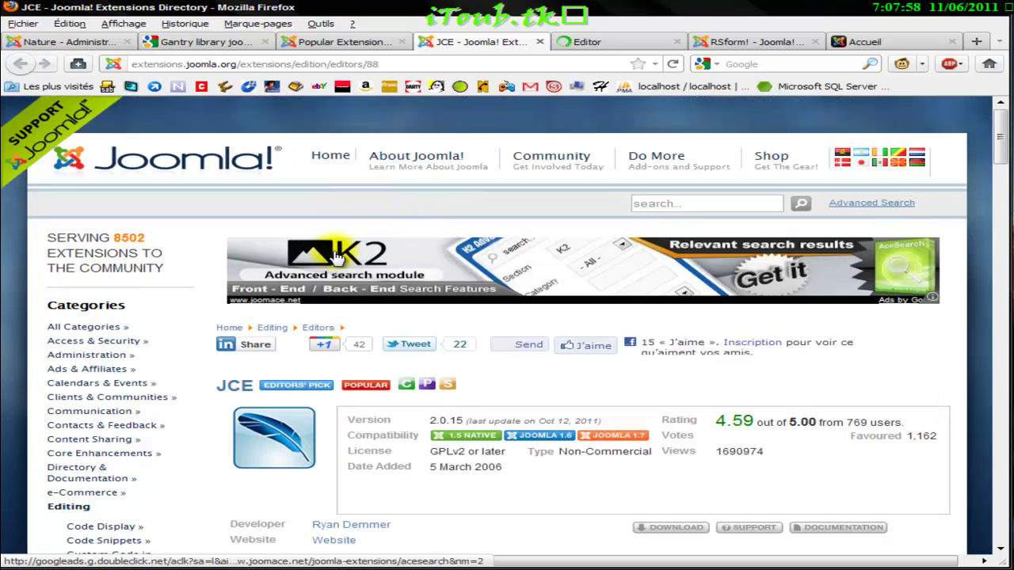
{"action": "left_click", "coordinate": [745, 199]}
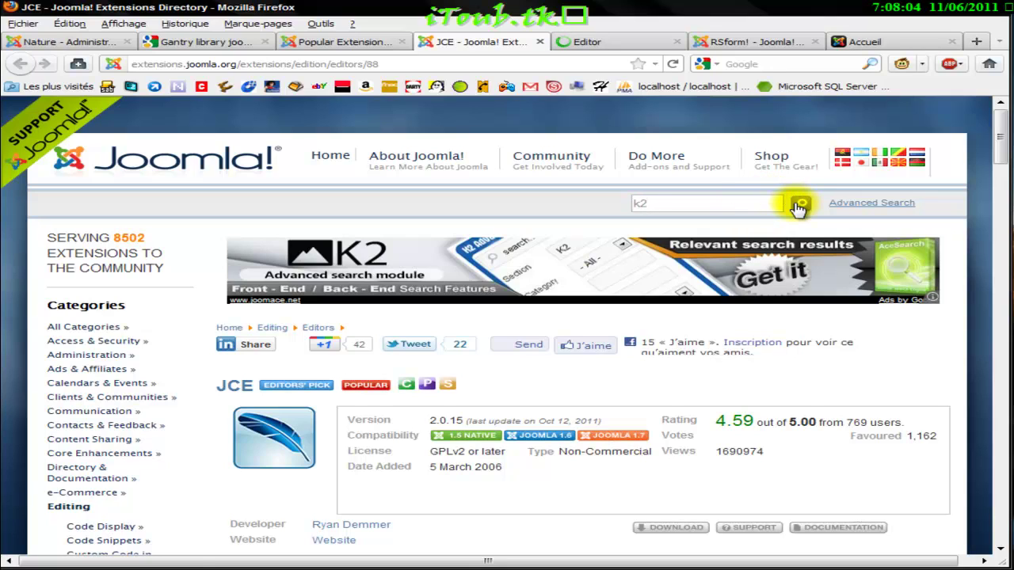
{"action": "left_click", "coordinate": [798, 204]}
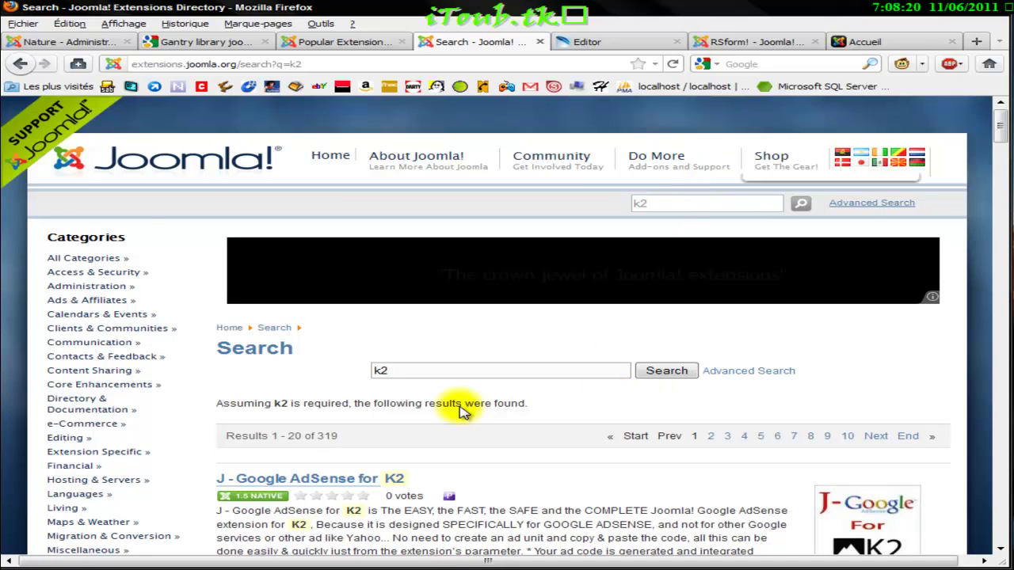
- Look through the first k2 search results and open J - Google AdSense for K2 in a separate tab
{"action": "scroll", "coordinate": [512, 416], "scroll_direction": "down", "scroll_amount": 9}
{"action": "scroll", "coordinate": [587, 365], "scroll_direction": "up", "scroll_amount": 2}
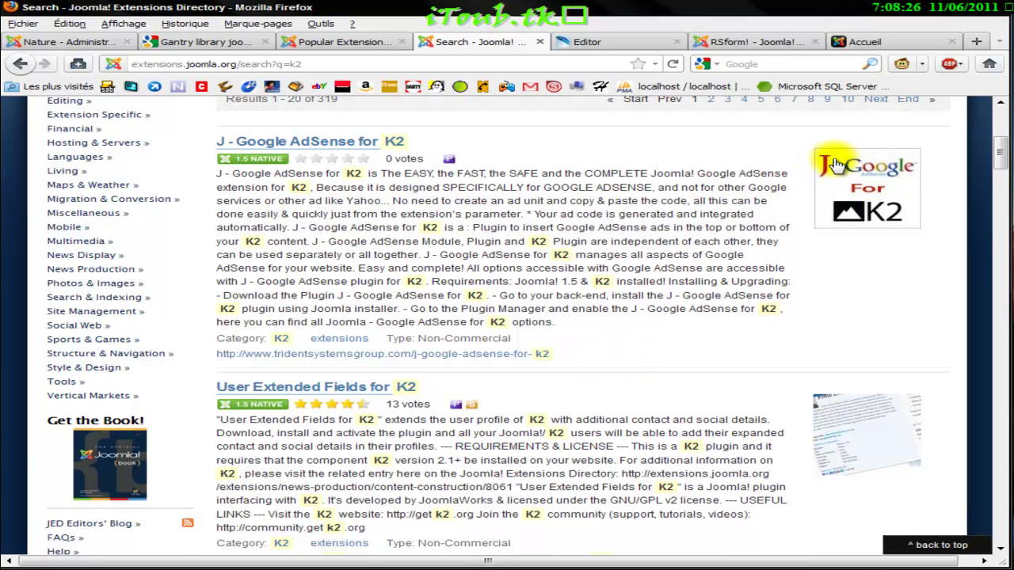
{"action": "middle_click", "coordinate": [347, 142]}
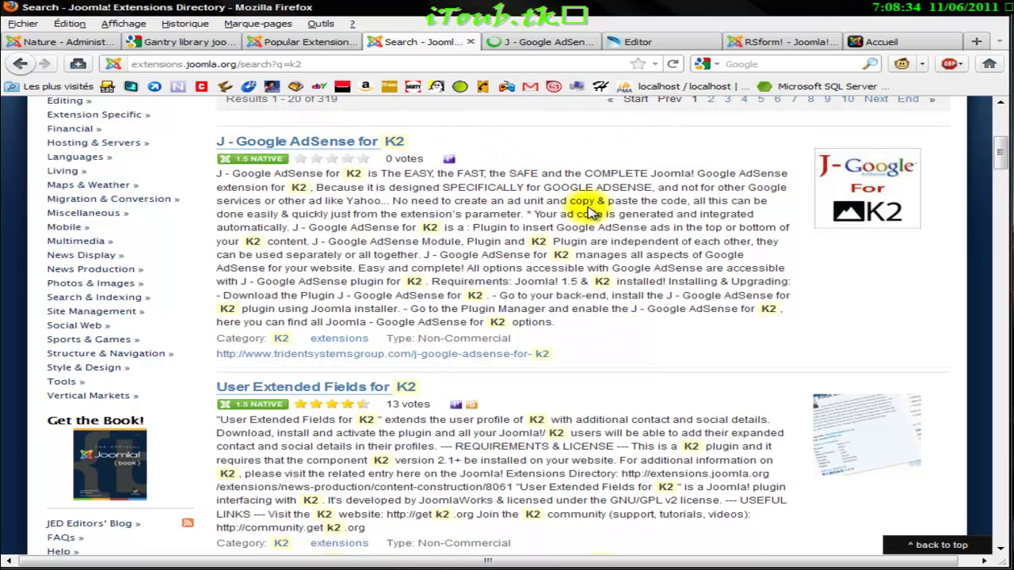
- Open the K2 extension's entry from the search results, review its description, and open its demo site
{"action": "scroll", "coordinate": [670, 190], "scroll_direction": "down", "scroll_amount": 9}
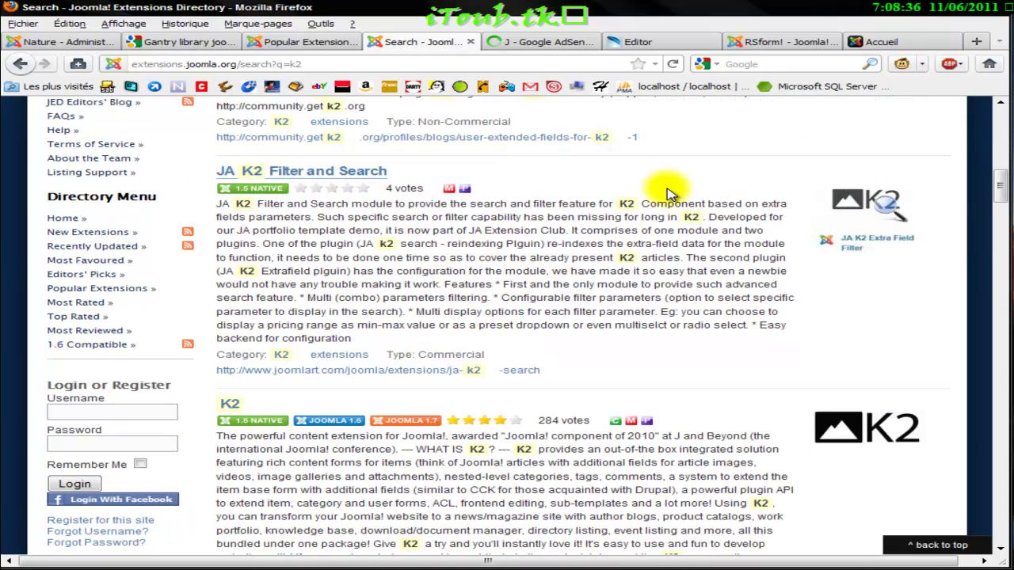
{"action": "scroll", "coordinate": [705, 267], "scroll_direction": "down", "scroll_amount": 4}
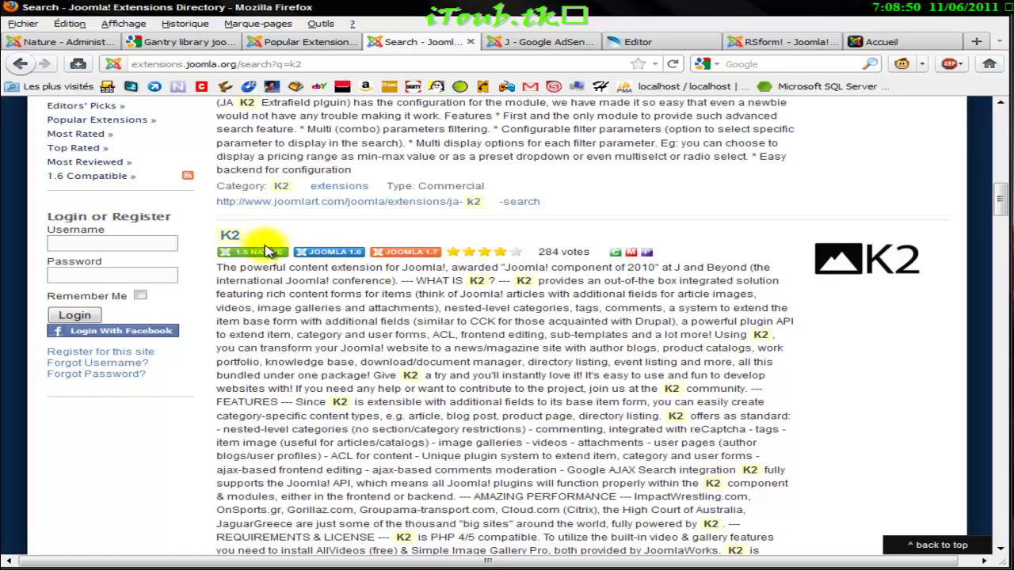
{"action": "left_click", "coordinate": [229, 236]}
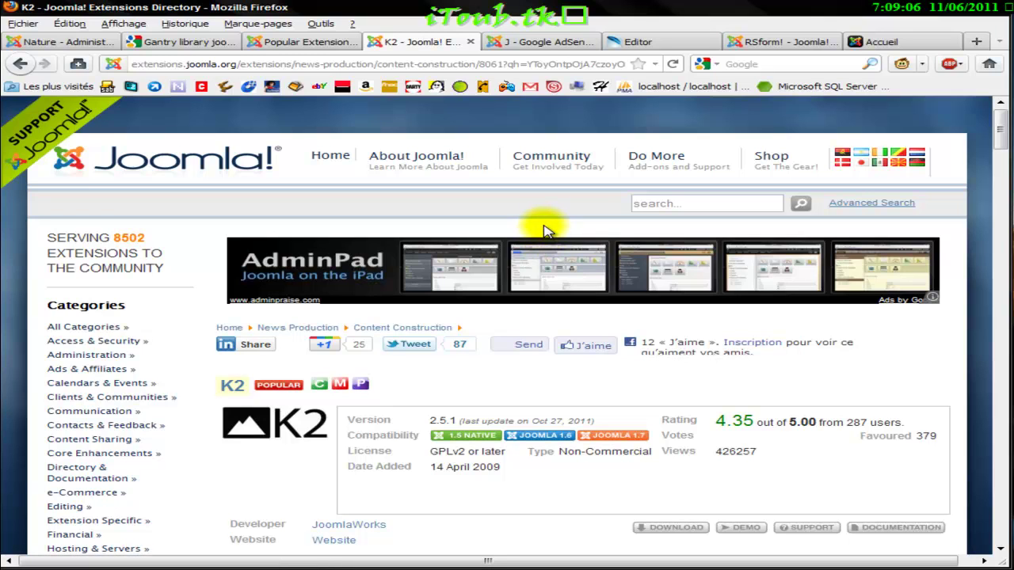
{"action": "scroll", "coordinate": [726, 369], "scroll_direction": "down", "scroll_amount": 5}
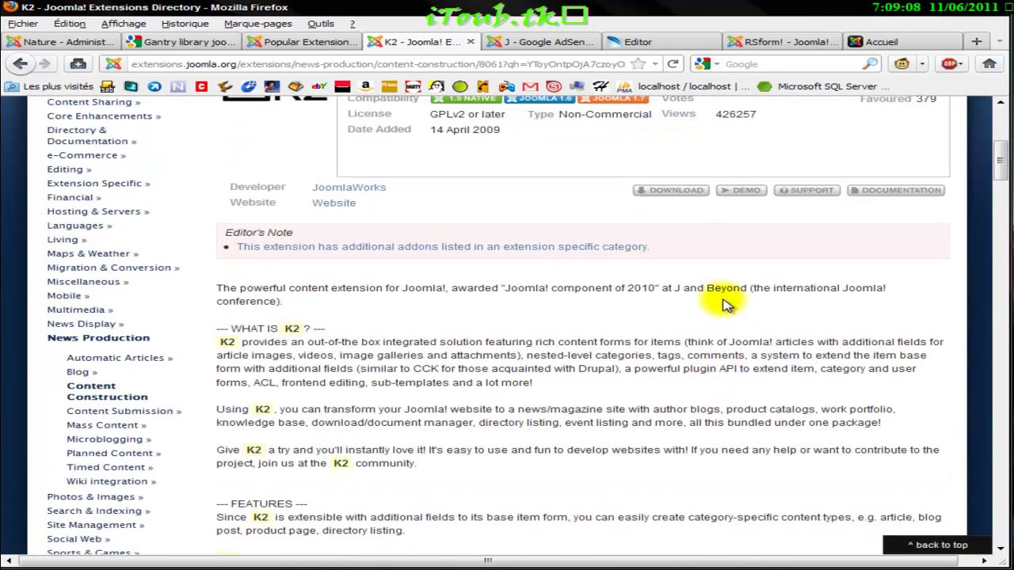
{"action": "scroll", "coordinate": [729, 301], "scroll_direction": "up", "scroll_amount": 2}
{"action": "left_click", "coordinate": [741, 358]}
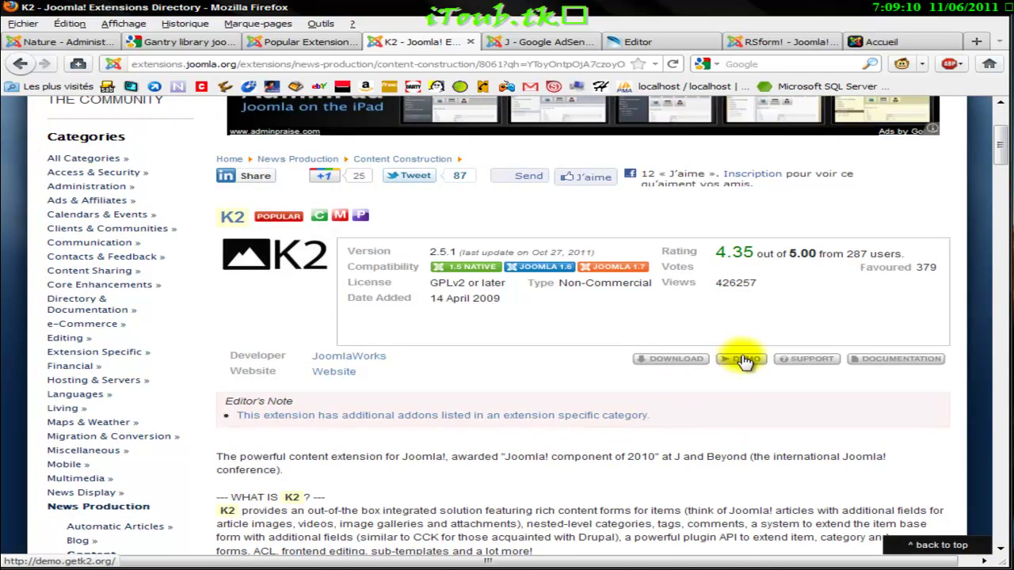
- Switch to the JCE Editor downloads page and open its Joomla! 1.7 category
{"action": "left_click", "coordinate": [669, 44]}
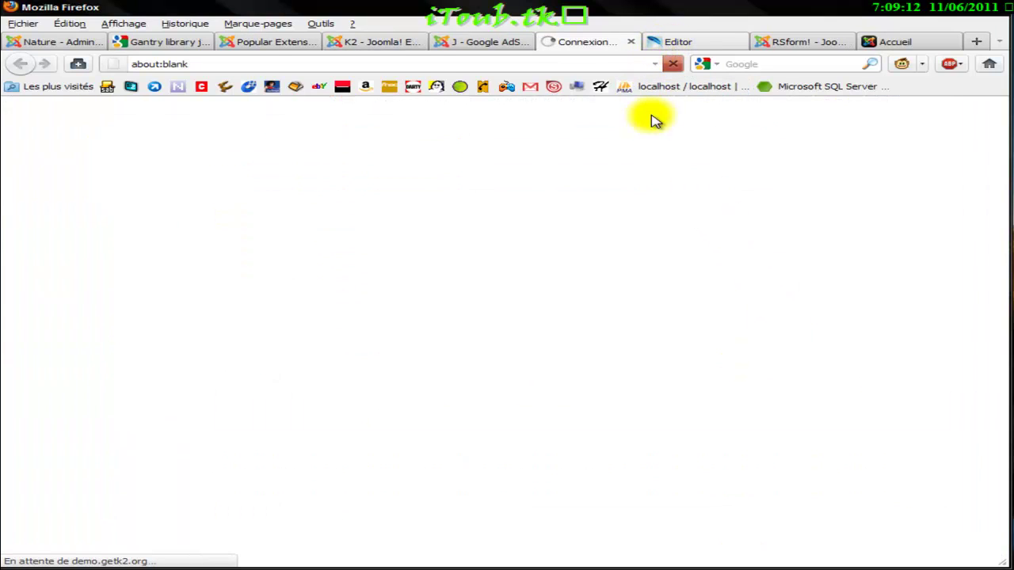
{"action": "scroll", "coordinate": [468, 317], "scroll_direction": "down", "scroll_amount": 5}
{"action": "left_click", "coordinate": [169, 210]}
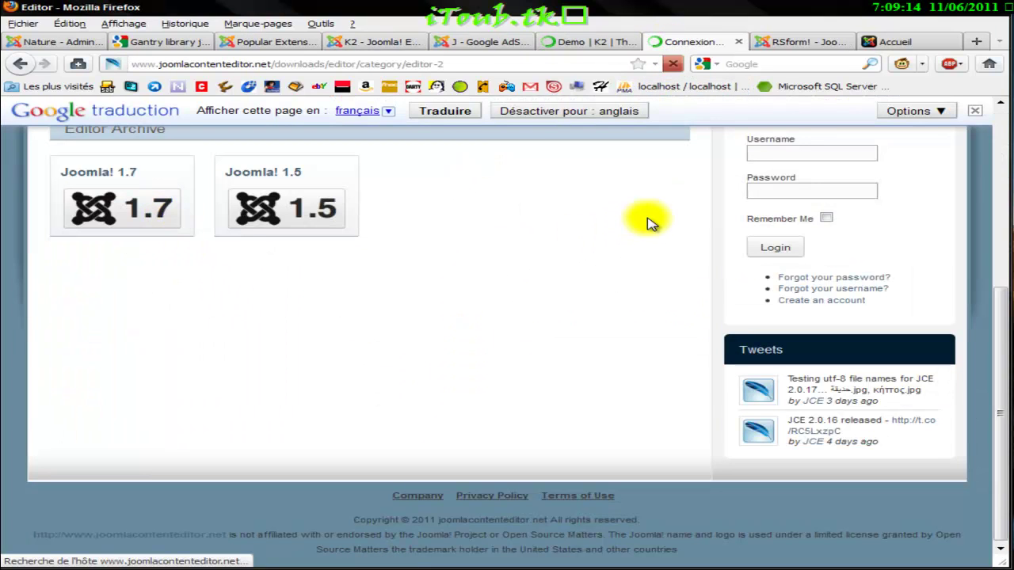
- Examine the RSForm! entry's version, compatibility, editor's note, features and user reviews
{"action": "left_click", "coordinate": [840, 45]}
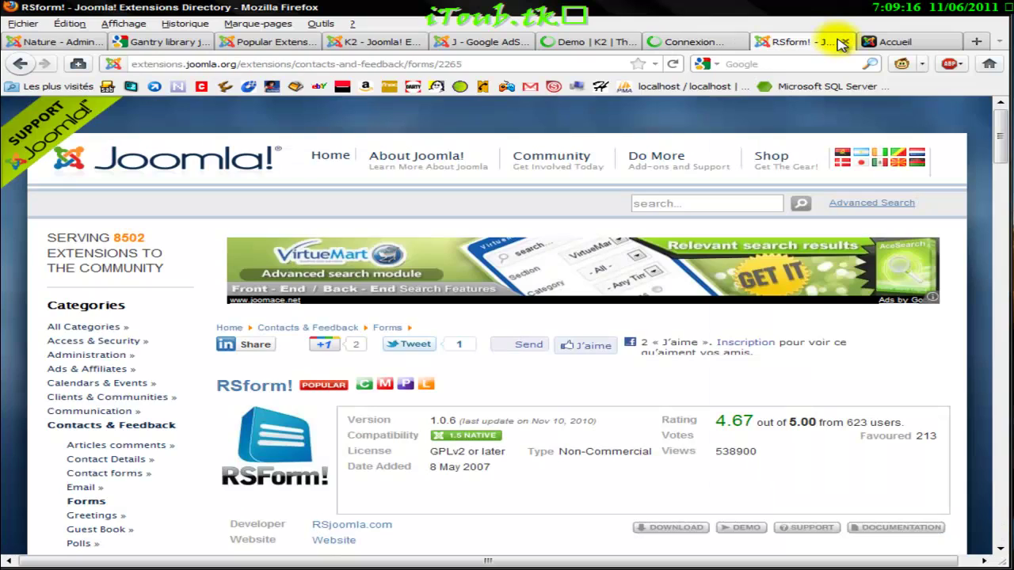
{"action": "scroll", "coordinate": [777, 161], "scroll_direction": "down", "scroll_amount": 5}
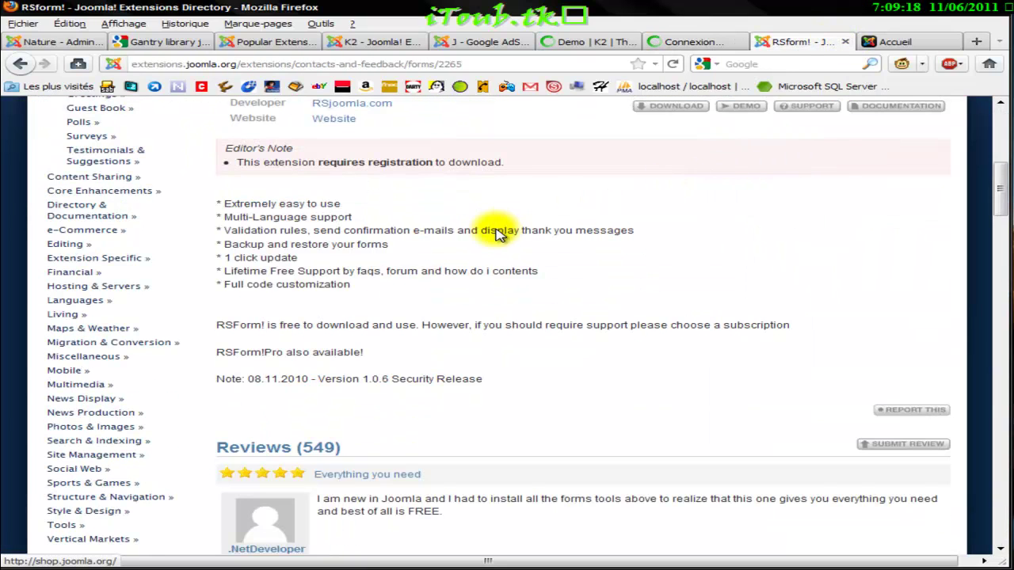
{"action": "scroll", "coordinate": [679, 277], "scroll_direction": "up", "scroll_amount": 5}
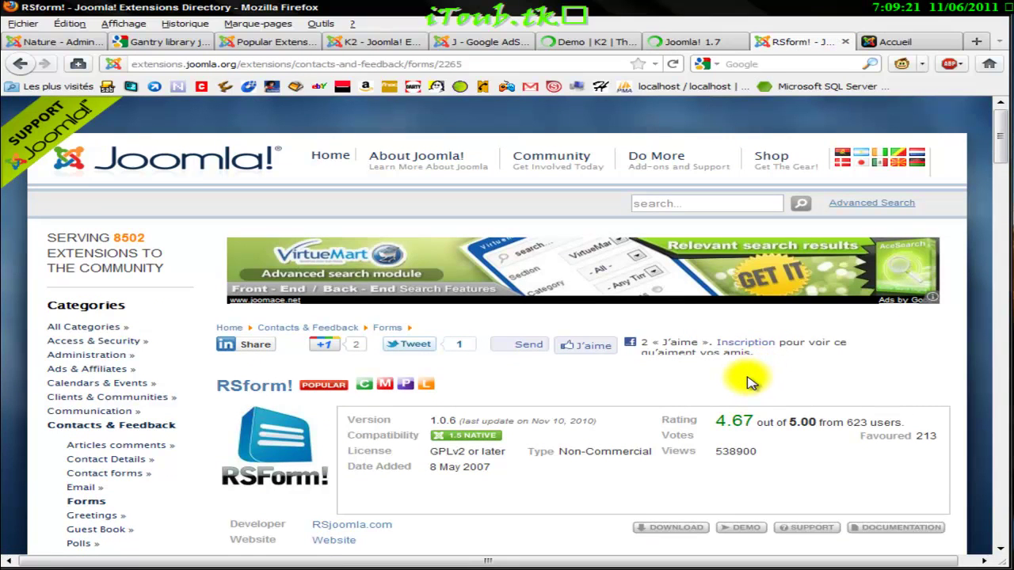
{"action": "scroll", "coordinate": [733, 380], "scroll_direction": "down", "scroll_amount": 4}
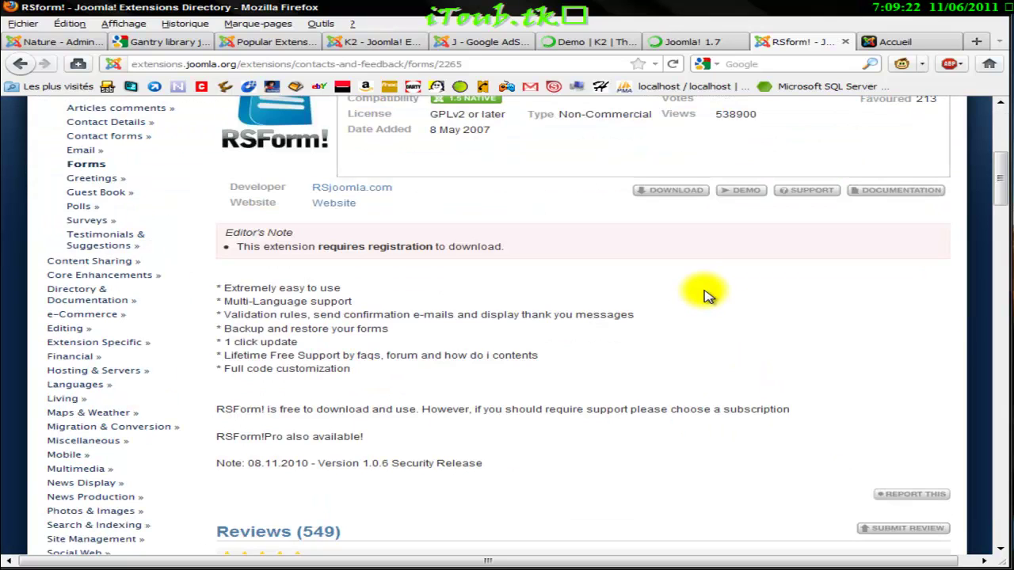
{"action": "scroll", "coordinate": [761, 267], "scroll_direction": "up", "scroll_amount": 2}
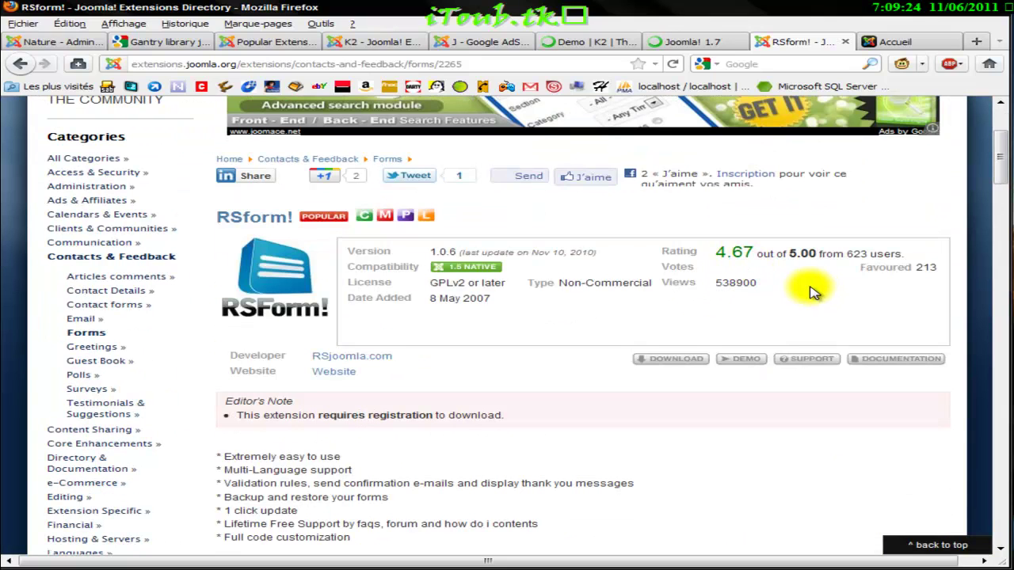
{"action": "scroll", "coordinate": [788, 274], "scroll_direction": "up", "scroll_amount": 2}
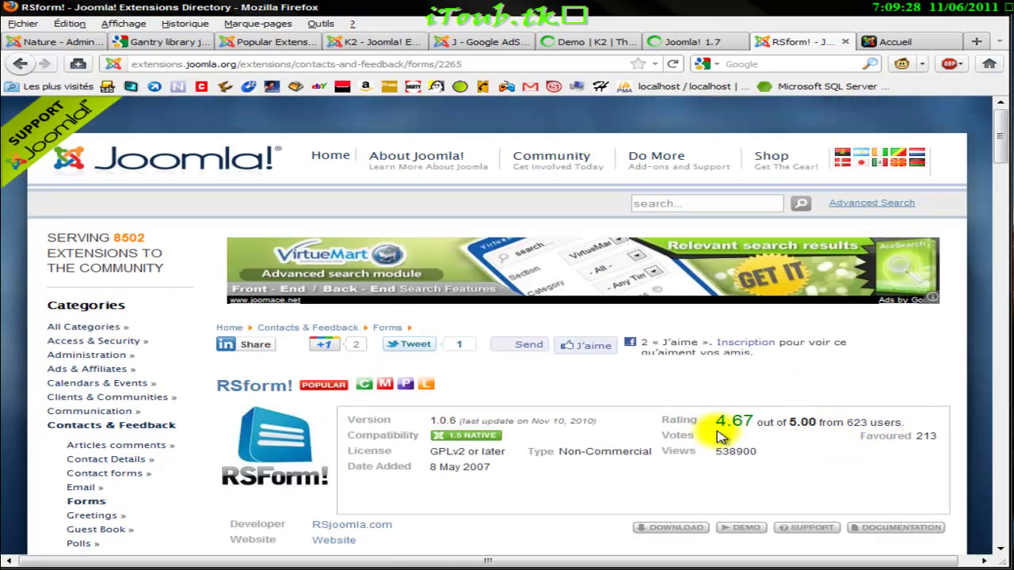
{"action": "scroll", "coordinate": [554, 451], "scroll_direction": "down", "scroll_amount": 4}
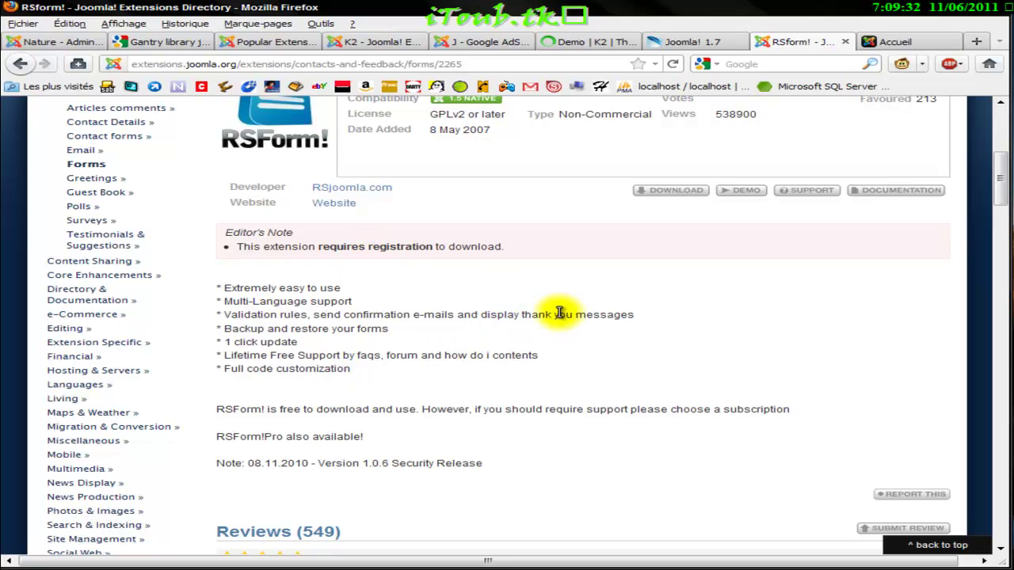
{"action": "scroll", "coordinate": [559, 317], "scroll_direction": "up", "scroll_amount": 1}
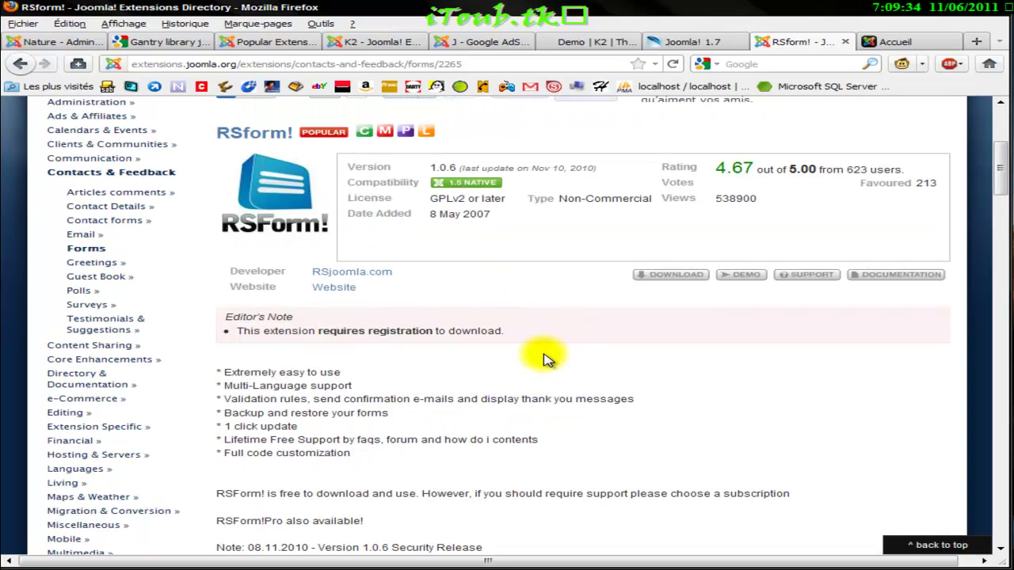
{"action": "scroll", "coordinate": [582, 369], "scroll_direction": "down", "scroll_amount": 5}
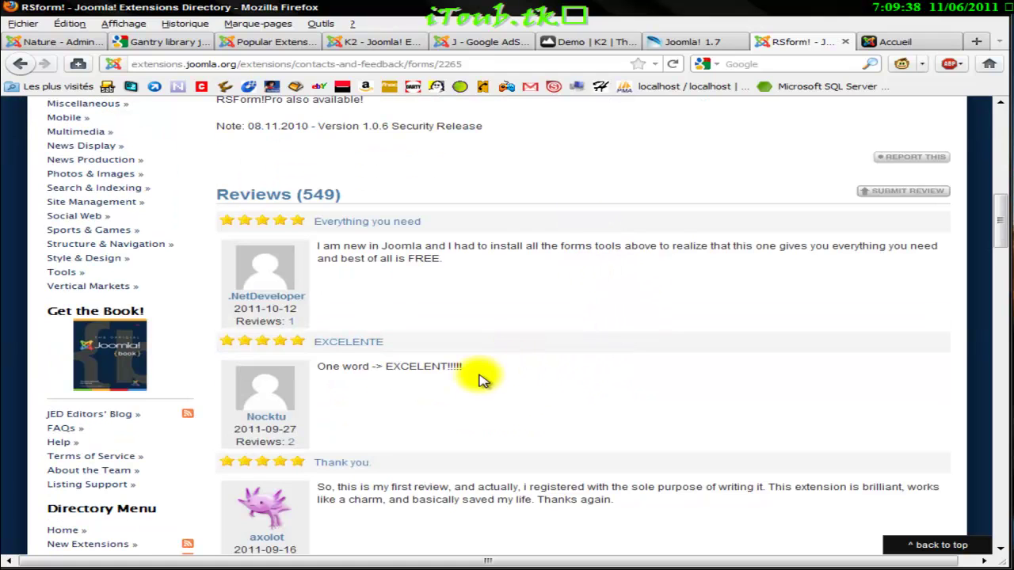
{"action": "scroll", "coordinate": [582, 372], "scroll_direction": "down", "scroll_amount": 4}
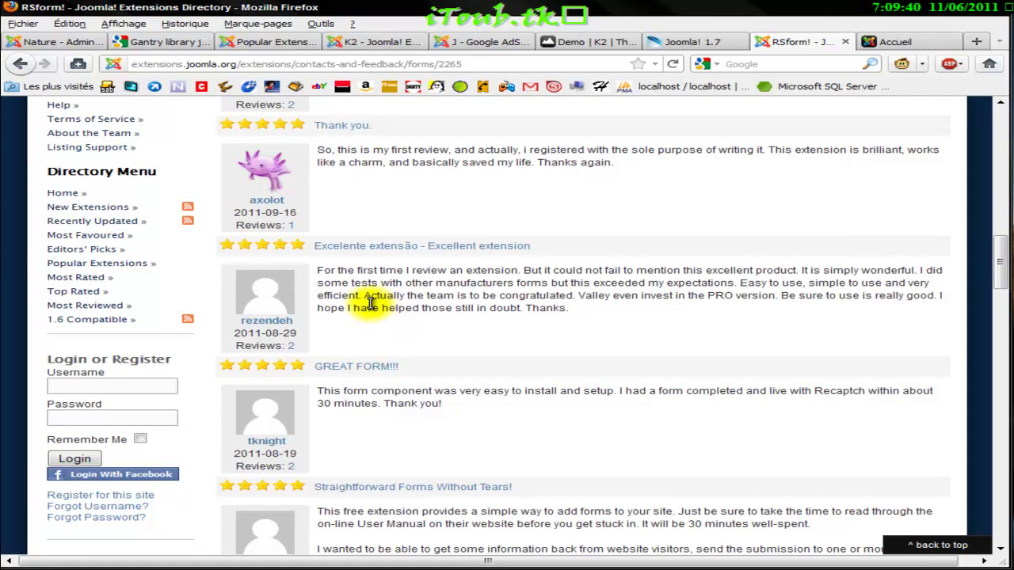
{"action": "scroll", "coordinate": [380, 305], "scroll_direction": "down", "scroll_amount": 7}
{"action": "scroll", "coordinate": [385, 310], "scroll_direction": "down", "scroll_amount": 10}
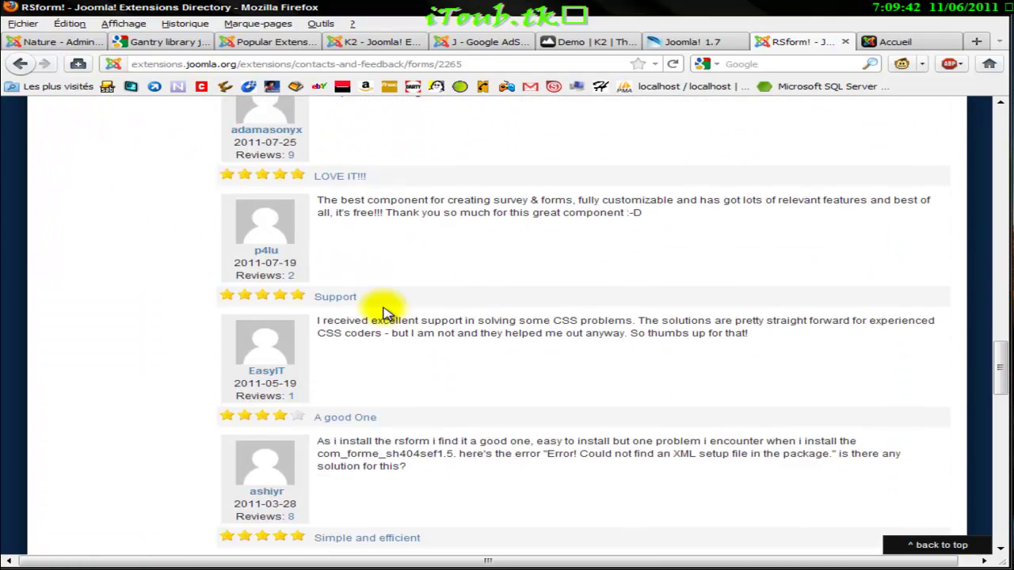
- Download the JCE 2.0.16 TGZ package from the Joomla! 1.7 files, choosing to save com_jce_2016.tar.gz, and show the K2 demo site
{"action": "left_click", "coordinate": [690, 41]}
{"action": "scroll", "coordinate": [555, 213], "scroll_direction": "down", "scroll_amount": 3}
{"action": "scroll", "coordinate": [555, 216], "scroll_direction": "down", "scroll_amount": 2}
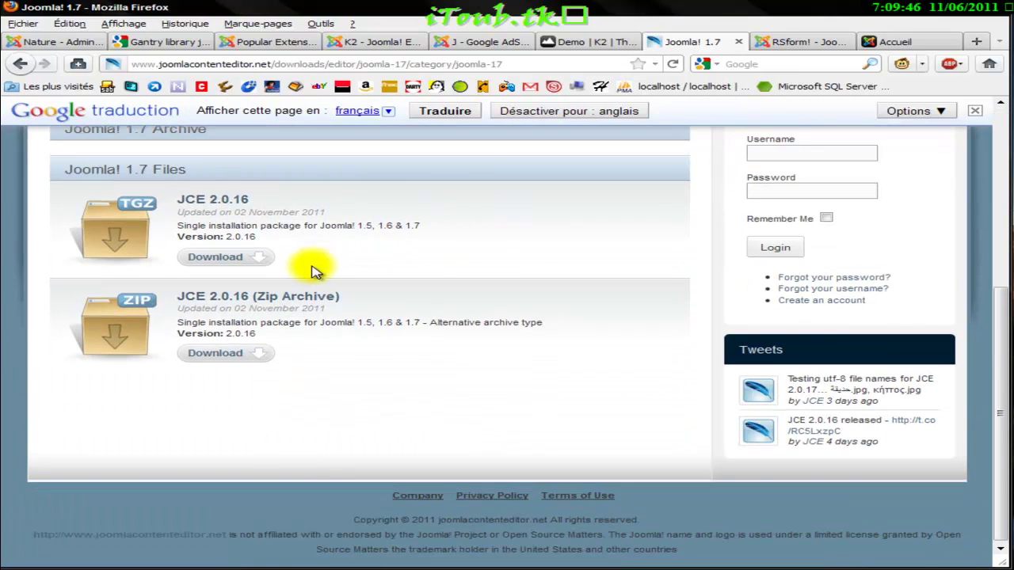
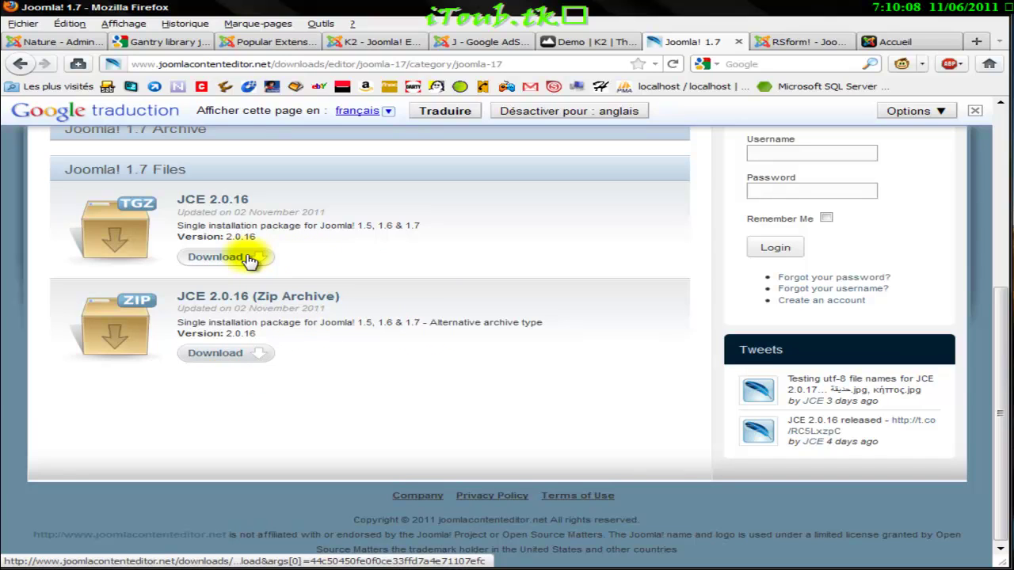
{"action": "left_click", "coordinate": [284, 264]}
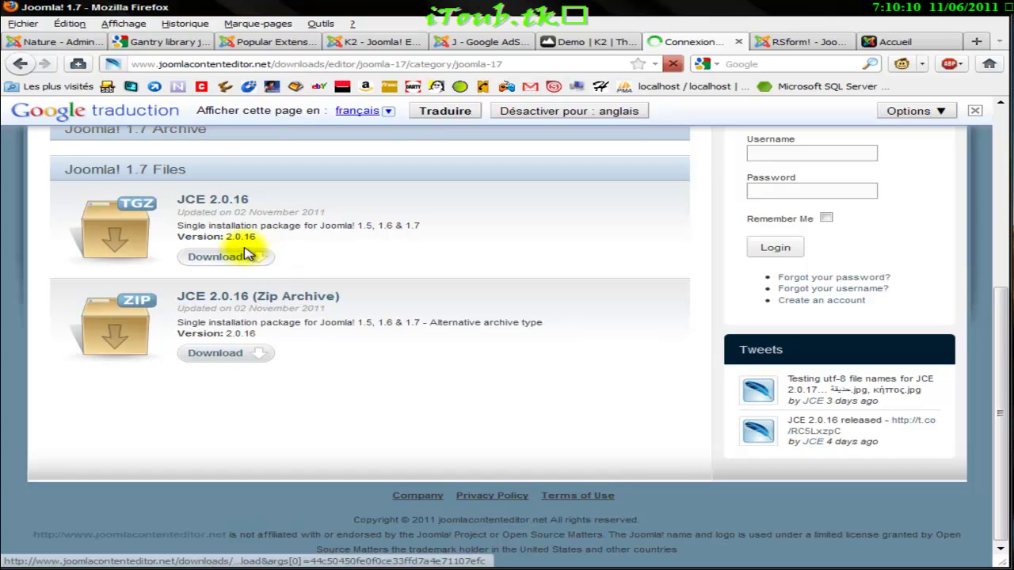
{"action": "left_click", "coordinate": [606, 44]}
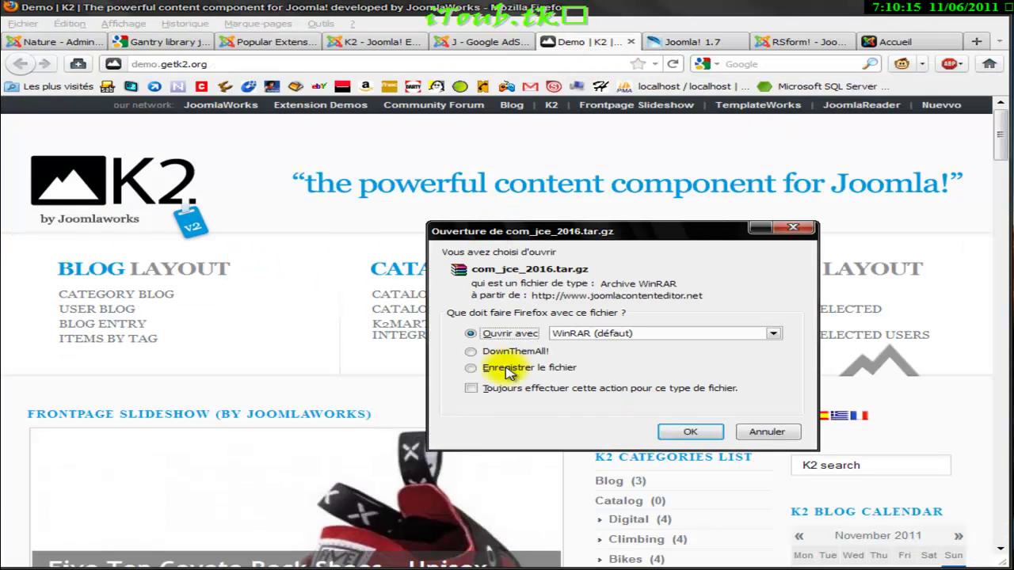
{"action": "left_click", "coordinate": [507, 371]}
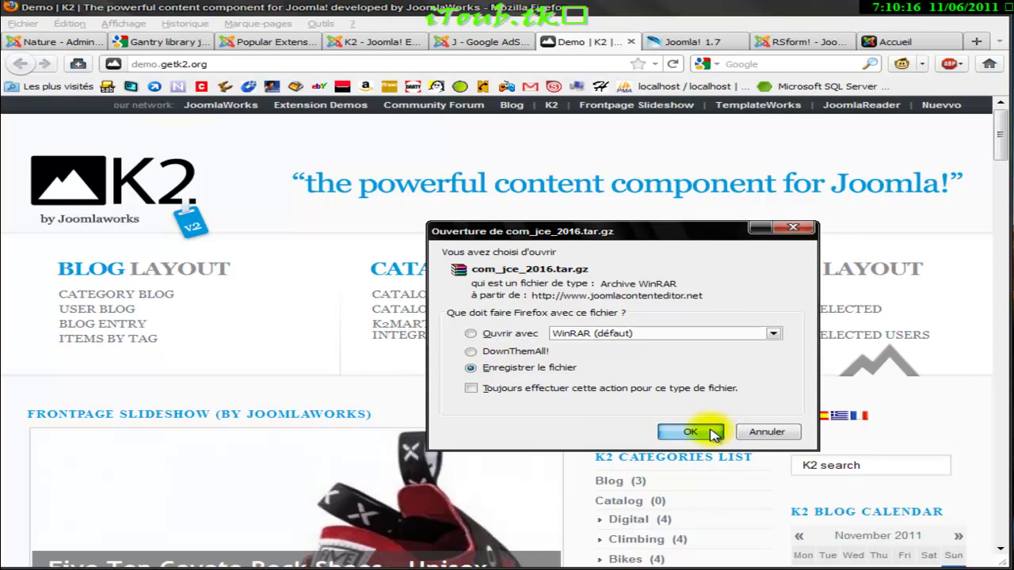
{"action": "key", "text": "Return"}
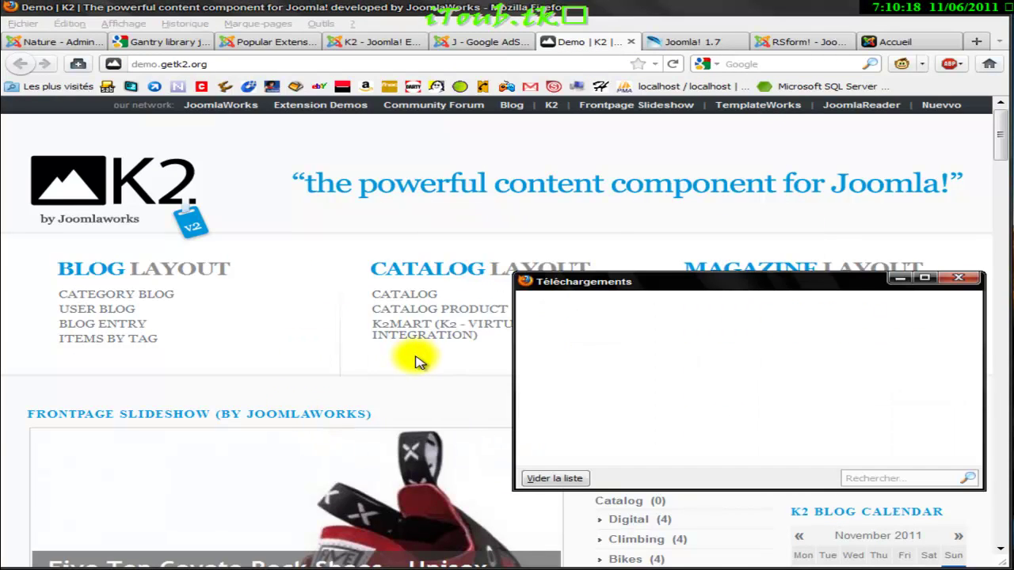
- Examine the K2 demo's front page, including the slideshow, the product items with their details, and the K2 module columns
{"action": "scroll", "coordinate": [417, 355], "scroll_direction": "down", "scroll_amount": 5}
{"action": "left_click", "coordinate": [507, 158]}
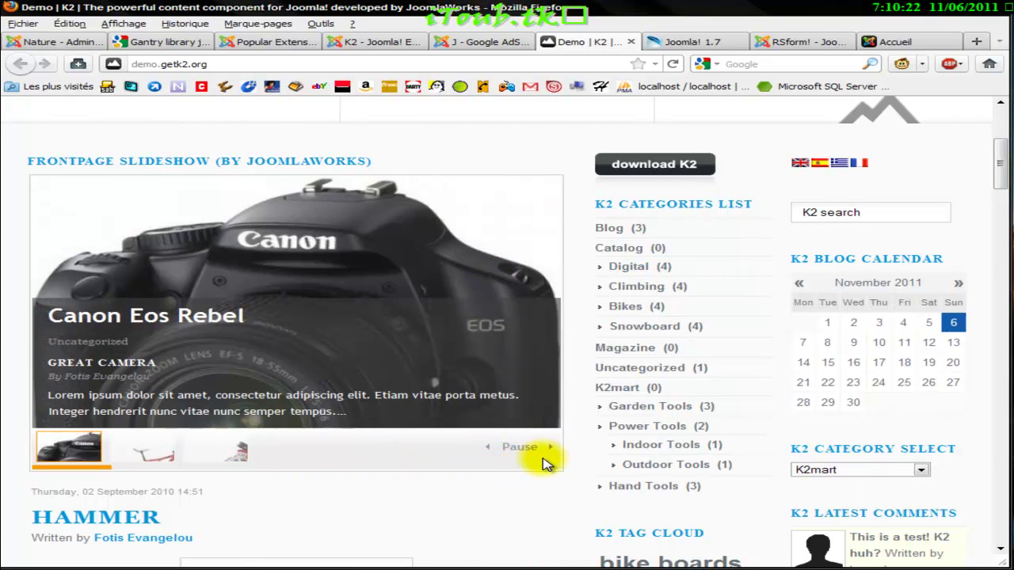
{"action": "scroll", "coordinate": [539, 467], "scroll_direction": "down", "scroll_amount": 3}
{"action": "scroll", "coordinate": [539, 469], "scroll_direction": "down", "scroll_amount": 5}
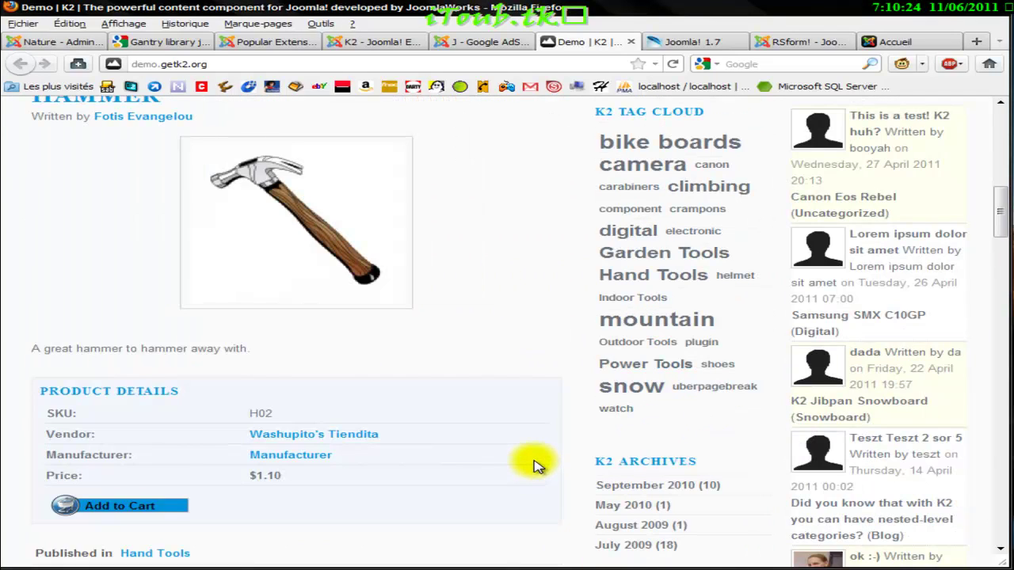
{"action": "scroll", "coordinate": [531, 465], "scroll_direction": "down", "scroll_amount": 8}
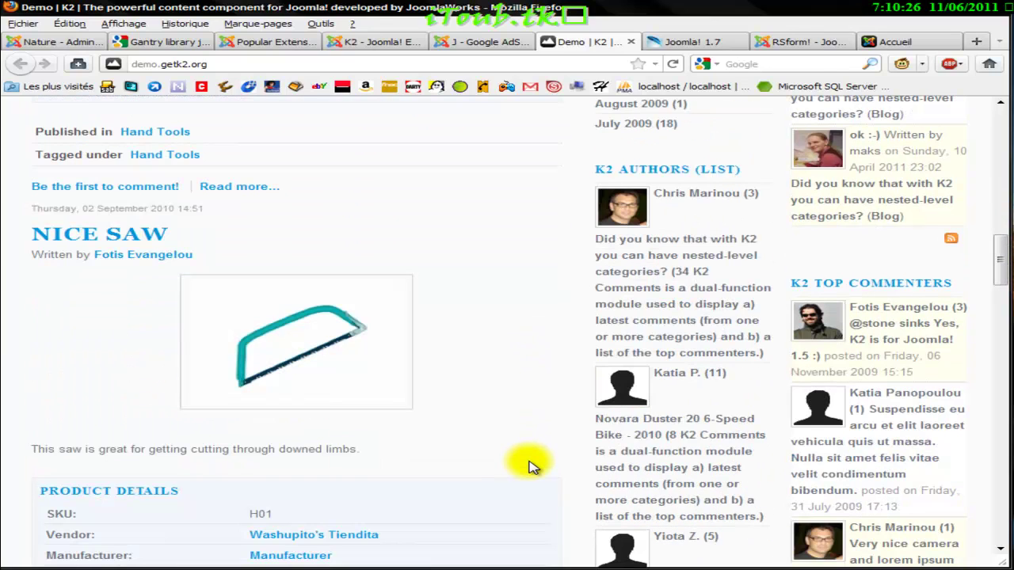
{"action": "scroll", "coordinate": [529, 469], "scroll_direction": "down", "scroll_amount": 8}
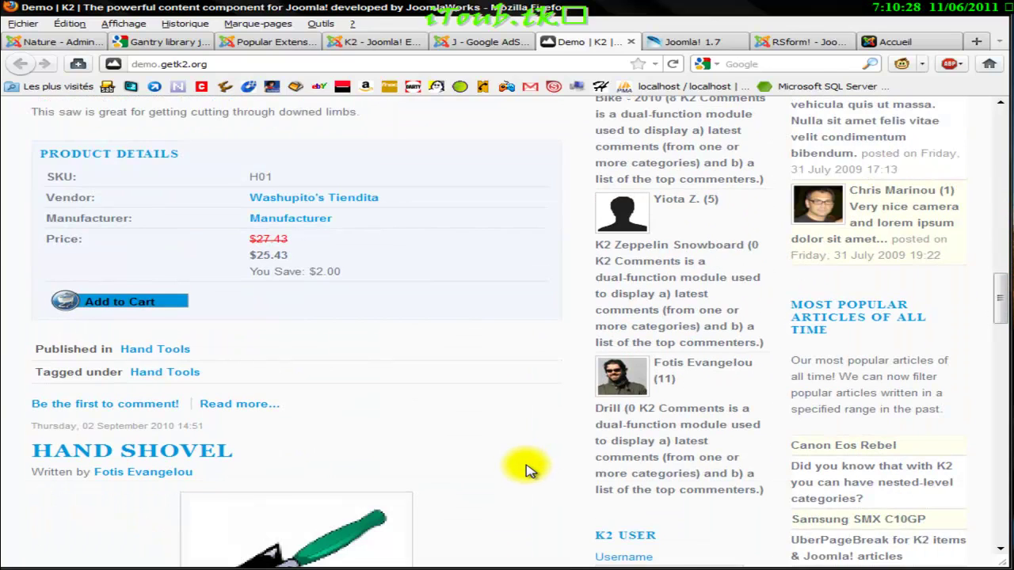
{"action": "scroll", "coordinate": [523, 473], "scroll_direction": "down", "scroll_amount": 6}
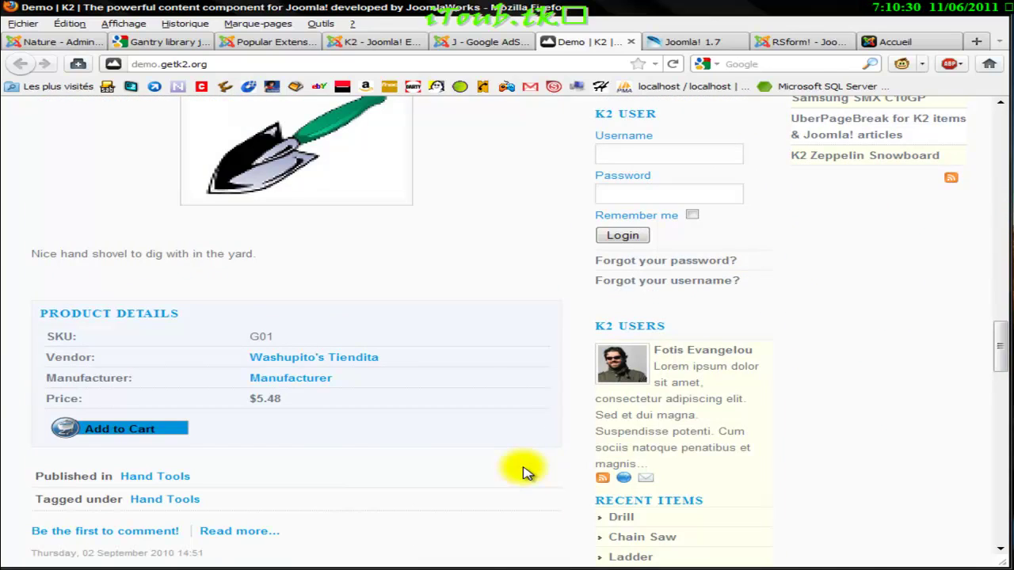
{"action": "scroll", "coordinate": [527, 473], "scroll_direction": "down", "scroll_amount": 5}
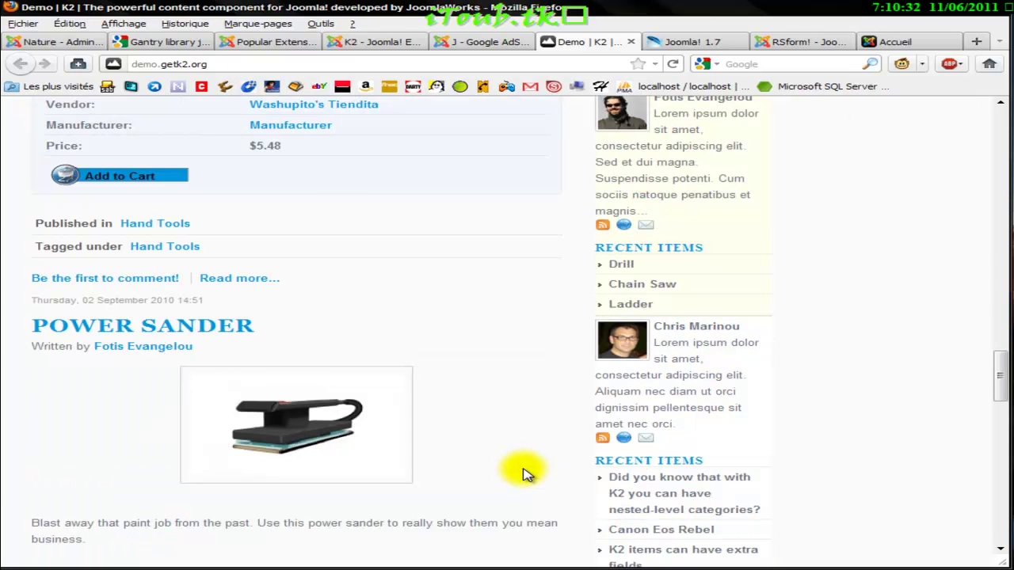
{"action": "scroll", "coordinate": [527, 473], "scroll_direction": "down", "scroll_amount": 5}
{"action": "scroll", "coordinate": [527, 473], "scroll_direction": "down", "scroll_amount": 3}
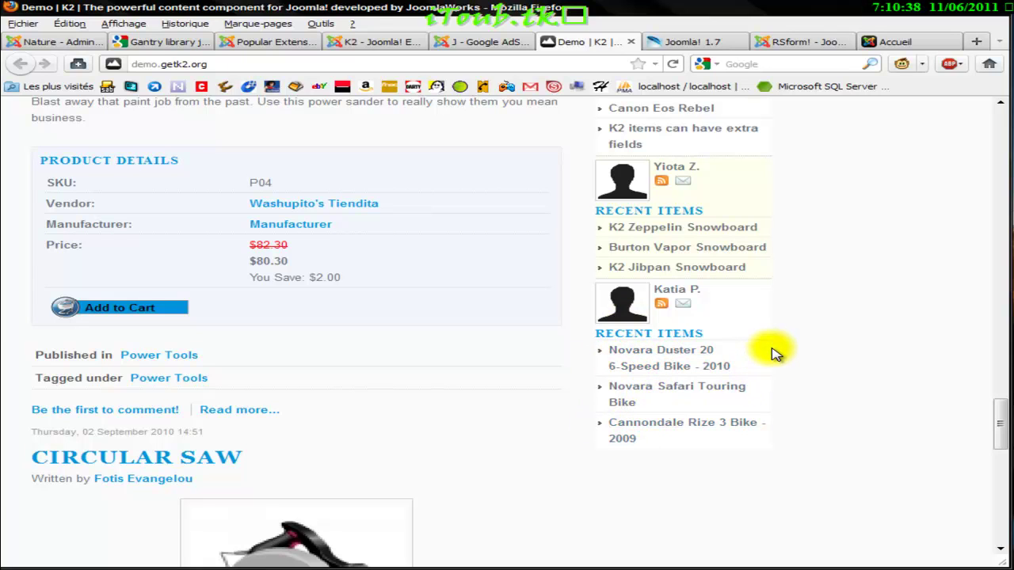
- Examine the K2 demo's user login form, authors list and archives modules next to the product items
{"action": "scroll", "coordinate": [775, 356], "scroll_direction": "up", "scroll_amount": 12}
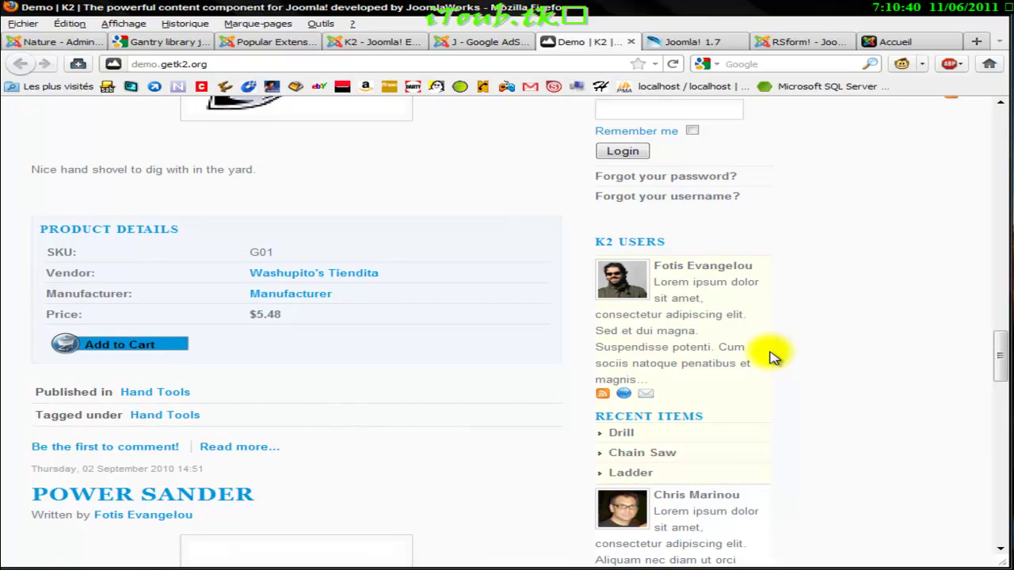
{"action": "scroll", "coordinate": [775, 356], "scroll_direction": "up", "scroll_amount": 3}
{"action": "scroll", "coordinate": [772, 356], "scroll_direction": "down", "scroll_amount": 2}
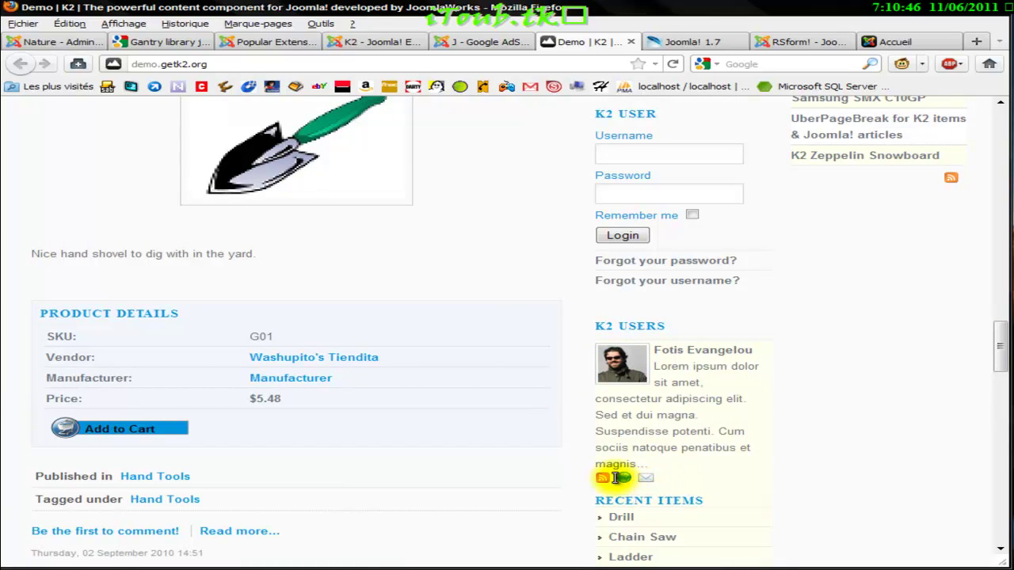
{"action": "scroll", "coordinate": [708, 198], "scroll_direction": "up", "scroll_amount": 6}
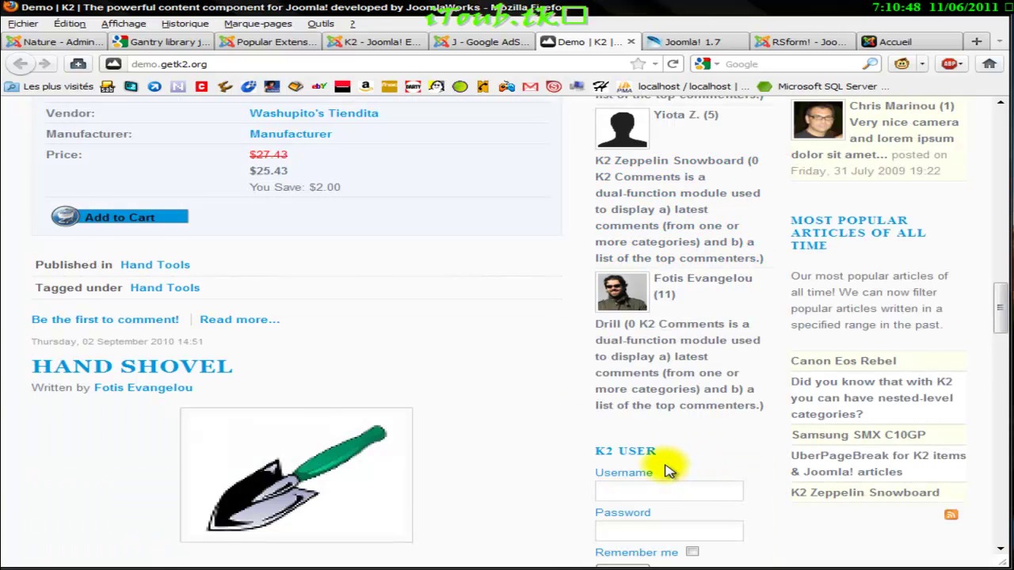
{"action": "scroll", "coordinate": [668, 471], "scroll_direction": "down", "scroll_amount": 2}
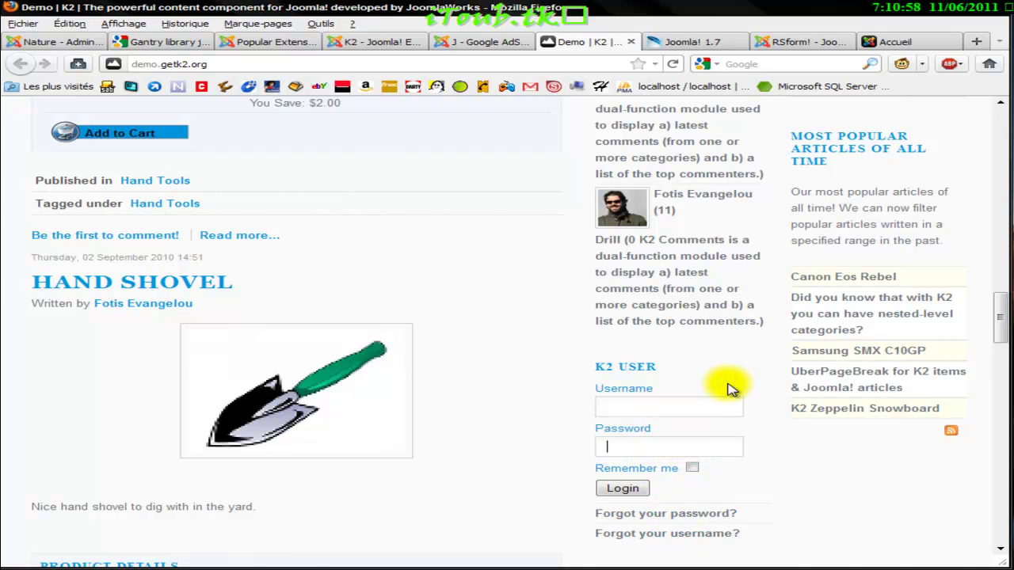
{"action": "scroll", "coordinate": [727, 394], "scroll_direction": "up", "scroll_amount": 4}
{"action": "scroll", "coordinate": [641, 286], "scroll_direction": "up", "scroll_amount": 8}
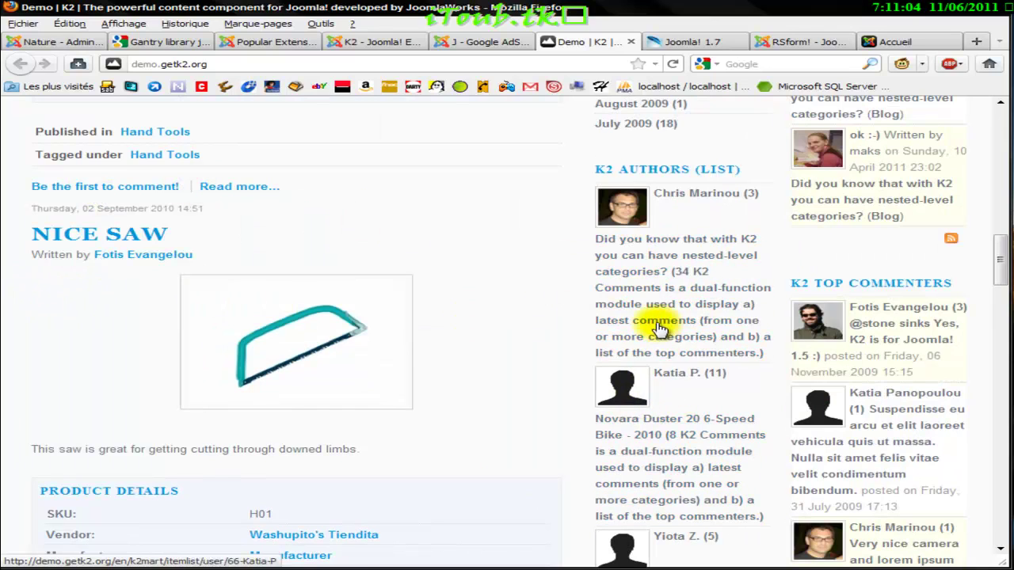
{"action": "scroll", "coordinate": [663, 269], "scroll_direction": "up", "scroll_amount": 4}
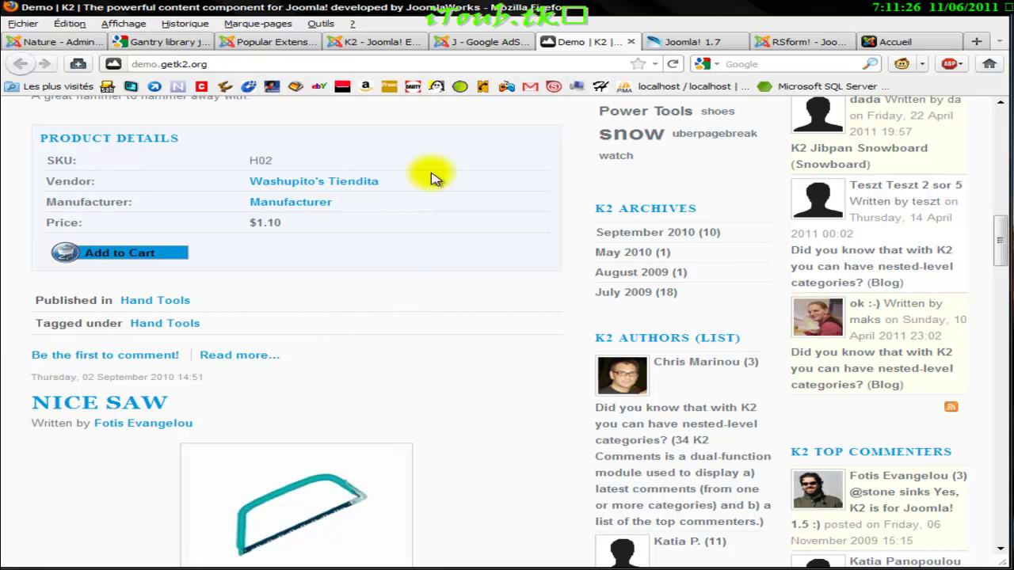
- Close the Gantry library search results and return to the template styles page in the Joomla administration
{"action": "left_click", "coordinate": [131, 42]}
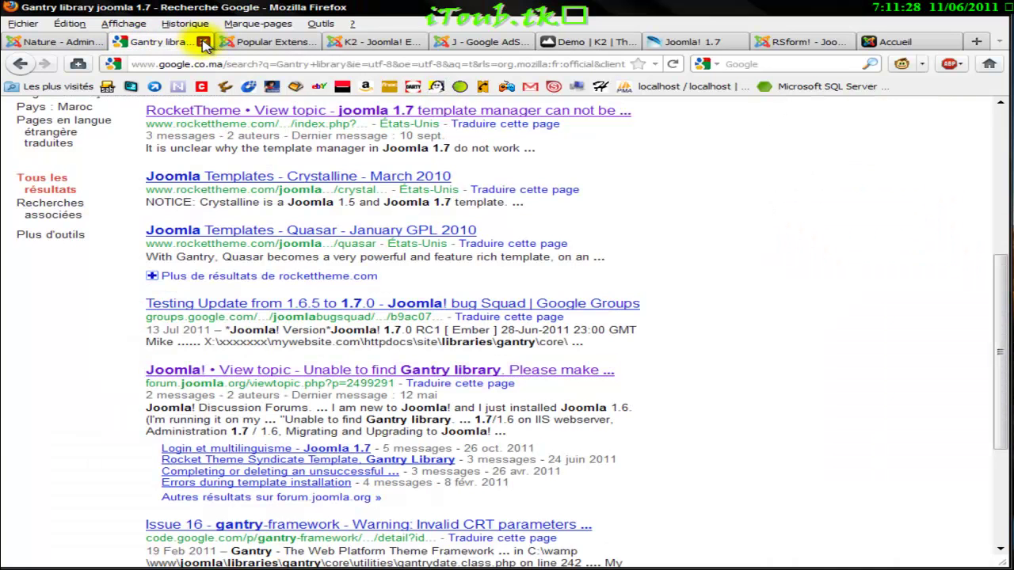
{"action": "left_click", "coordinate": [203, 42]}
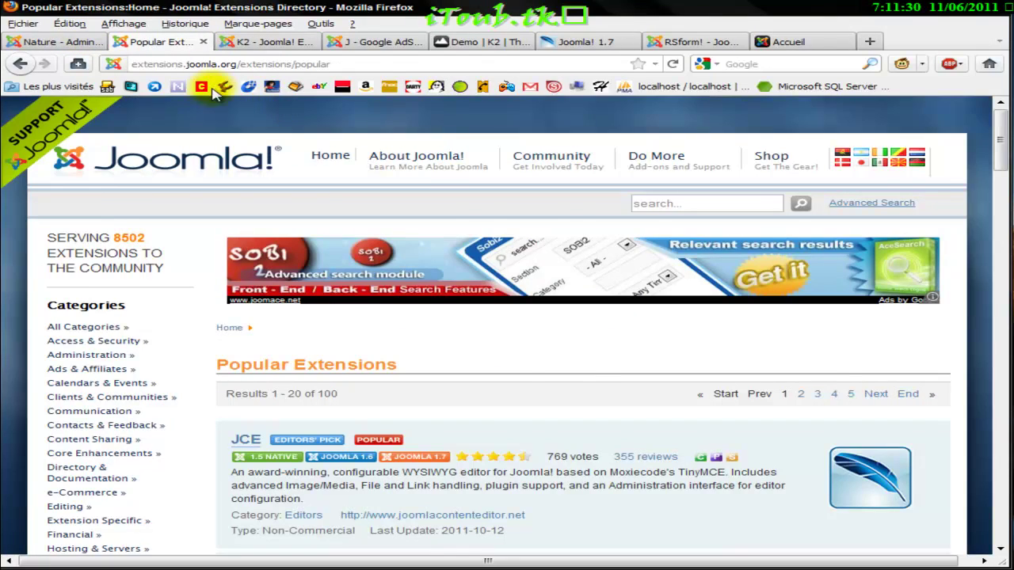
{"action": "key", "text": "ctrl+Page_Up"}
{"action": "mouse_move", "coordinate": [248, 162]}
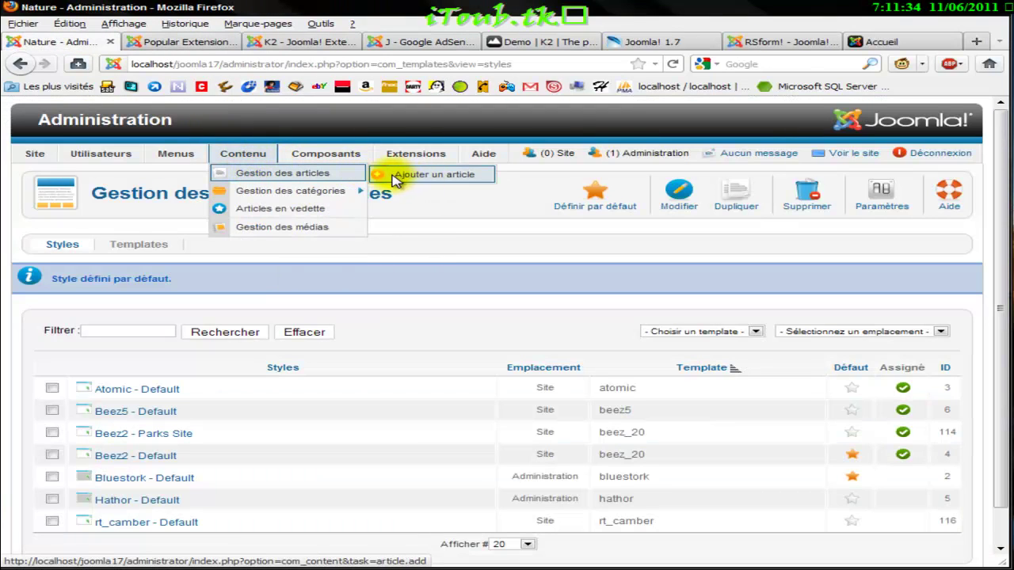
{"action": "mouse_move", "coordinate": [290, 163]}
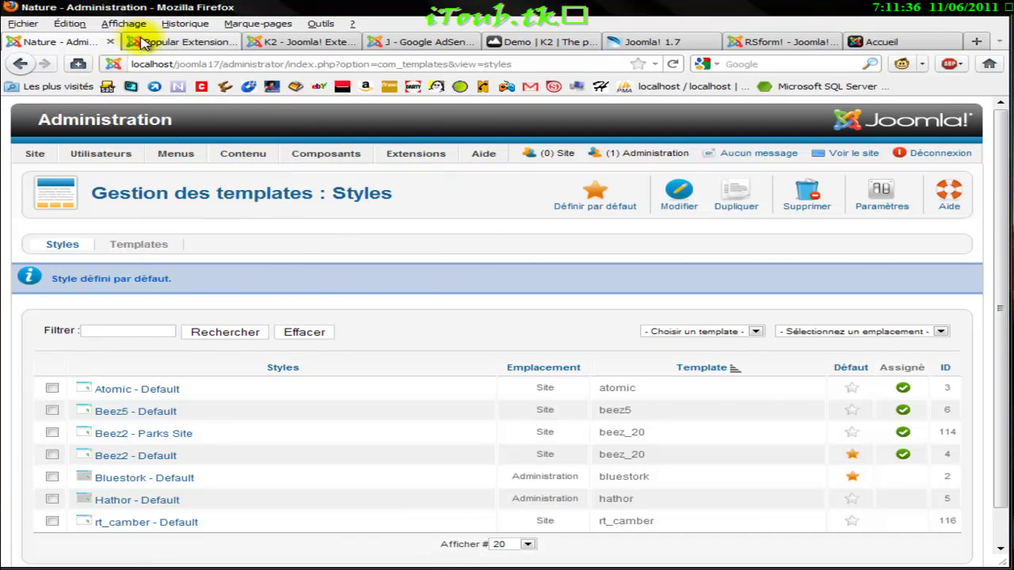
- Check the downloaded com_jce_2016.tar.gz package in the downloads list and put the list away
{"action": "left_click", "coordinate": [132, 40]}
{"action": "left_click", "coordinate": [102, 43]}
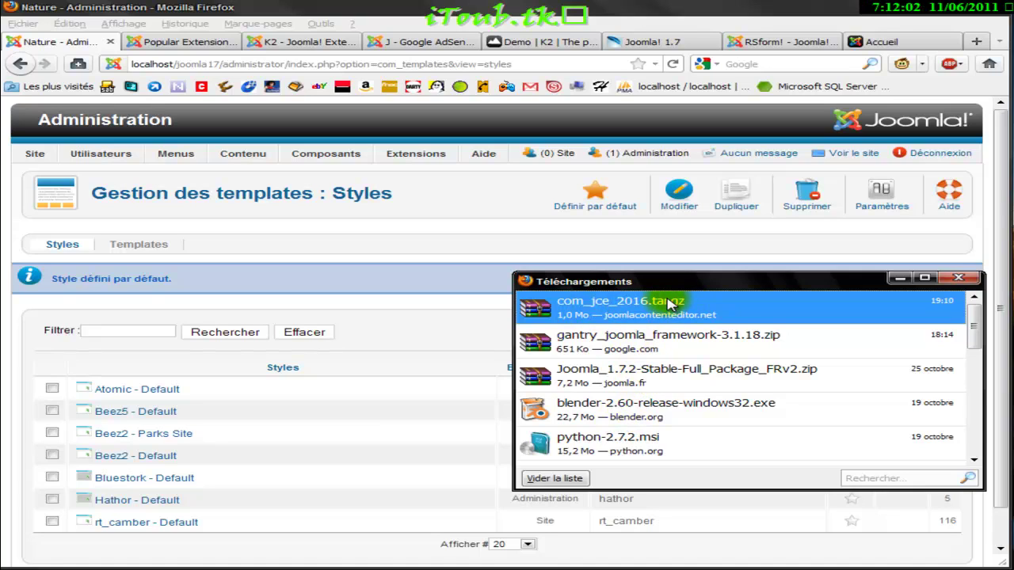
{"action": "left_click", "coordinate": [900, 278]}
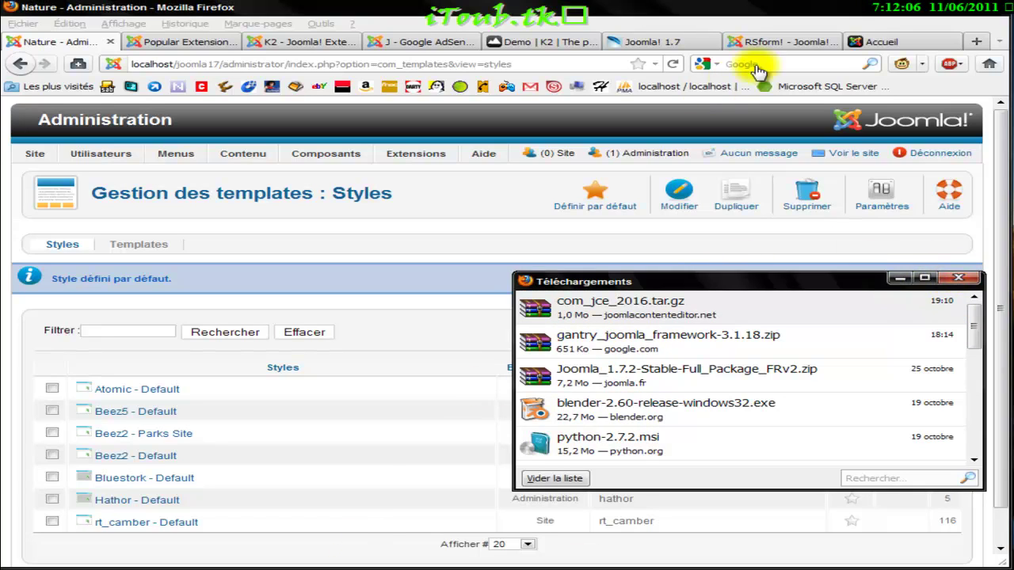
- Return from the JCE Joomla! 1.7 files to the Downloads archive and open the JCE 2.0 plugins category
{"action": "left_click", "coordinate": [662, 46]}
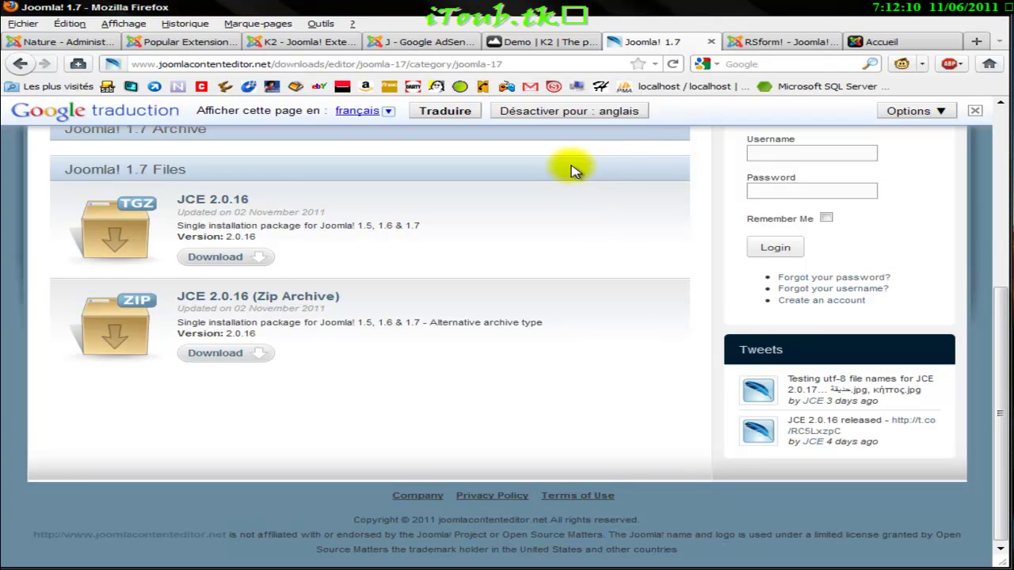
{"action": "left_click", "coordinate": [20, 63]}
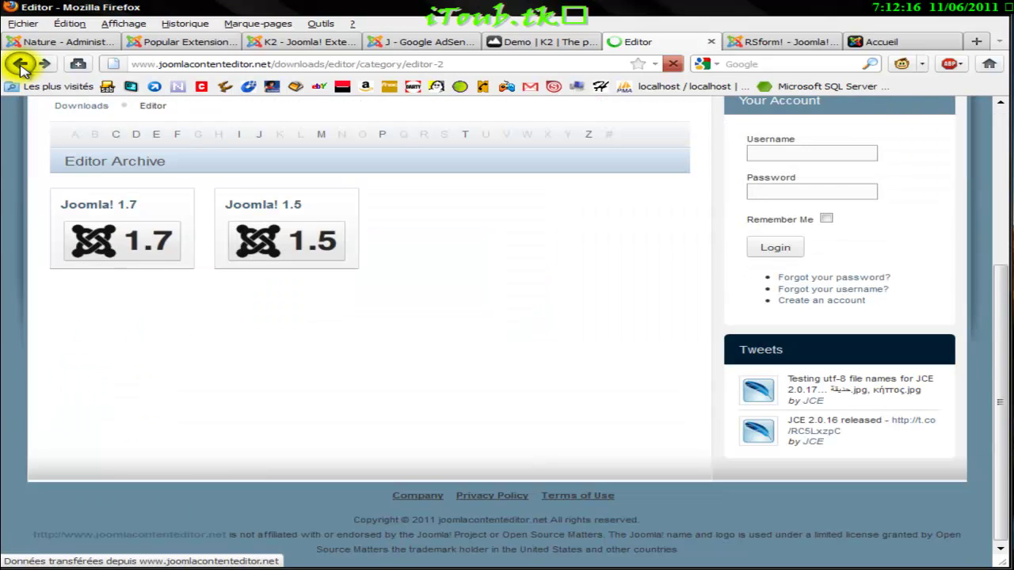
{"action": "left_click", "coordinate": [20, 65]}
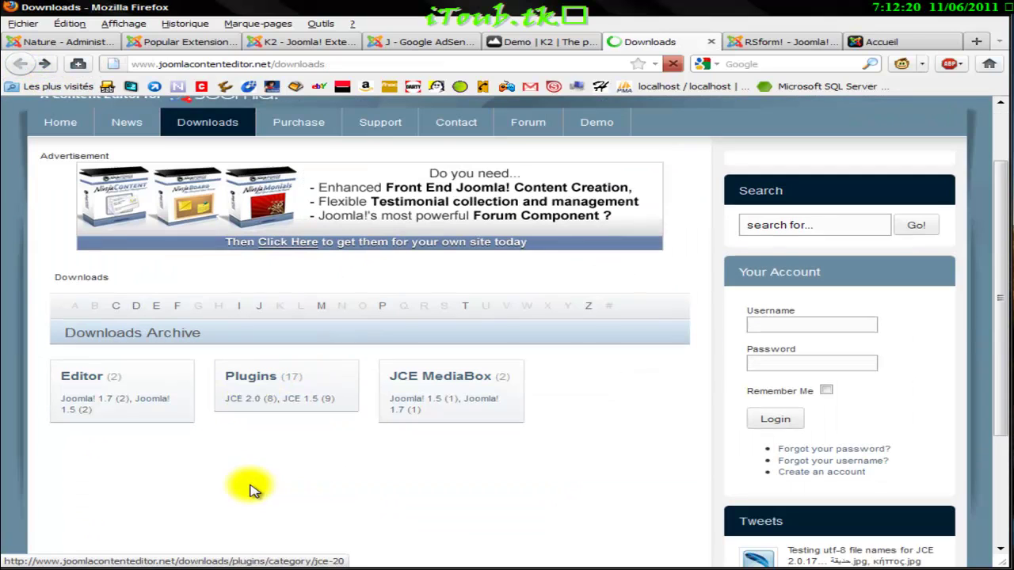
{"action": "left_click", "coordinate": [257, 399]}
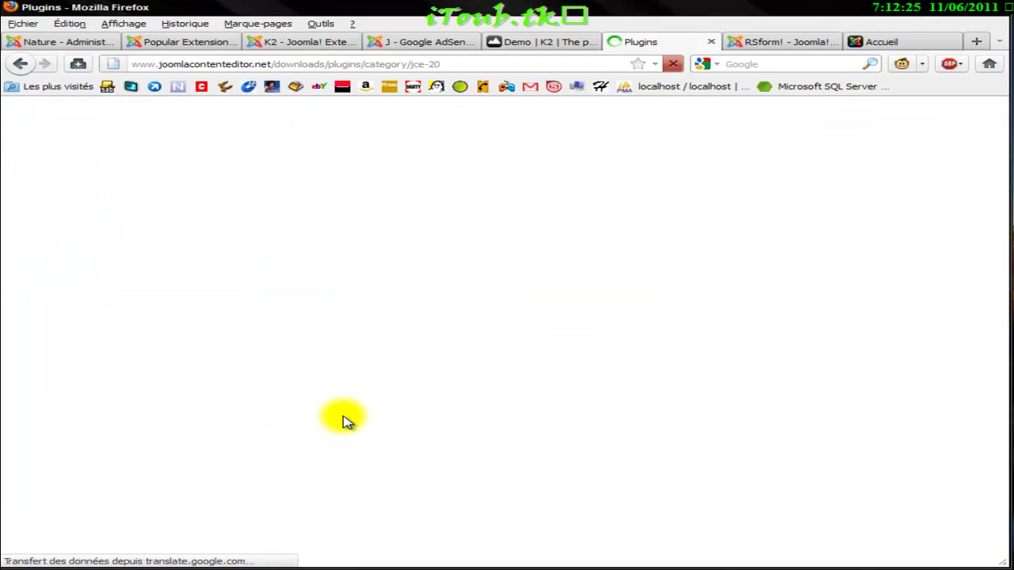
- Examine the descriptions and versions of the JCE 2.0 plugin files, from Captions to Template Manager
{"action": "scroll", "coordinate": [380, 412], "scroll_direction": "down", "scroll_amount": 5}
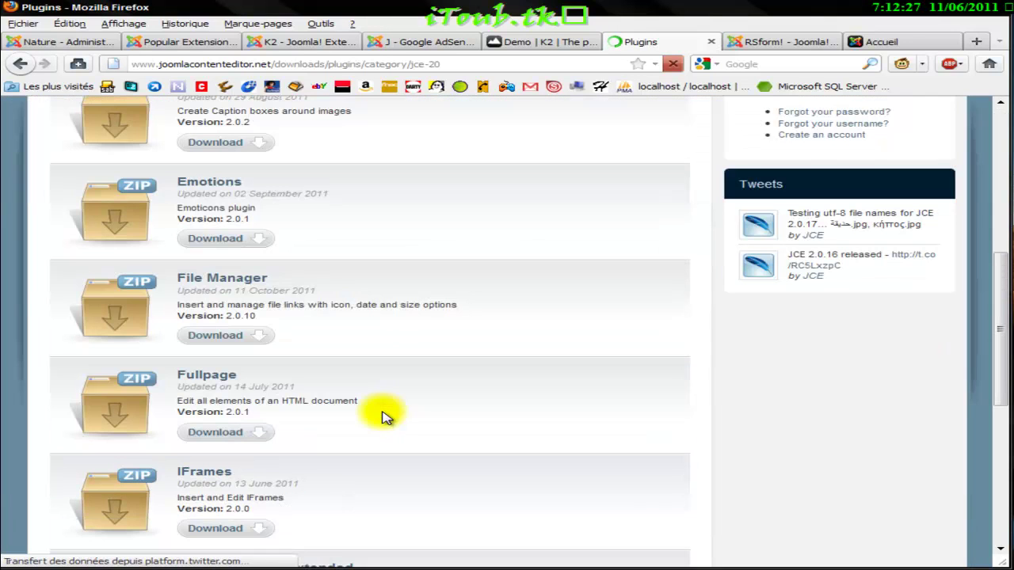
{"action": "scroll", "coordinate": [441, 401], "scroll_direction": "down", "scroll_amount": 3}
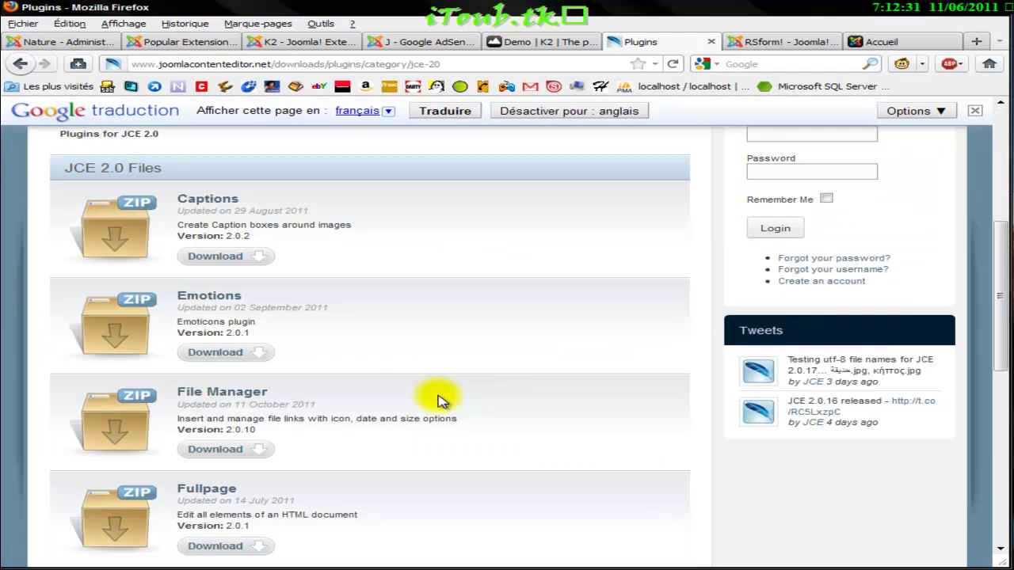
{"action": "scroll", "coordinate": [420, 337], "scroll_direction": "down", "scroll_amount": 4}
{"action": "scroll", "coordinate": [420, 337], "scroll_direction": "up", "scroll_amount": 6}
{"action": "scroll", "coordinate": [328, 386], "scroll_direction": "down", "scroll_amount": 3}
{"action": "scroll", "coordinate": [328, 385], "scroll_direction": "up", "scroll_amount": 2}
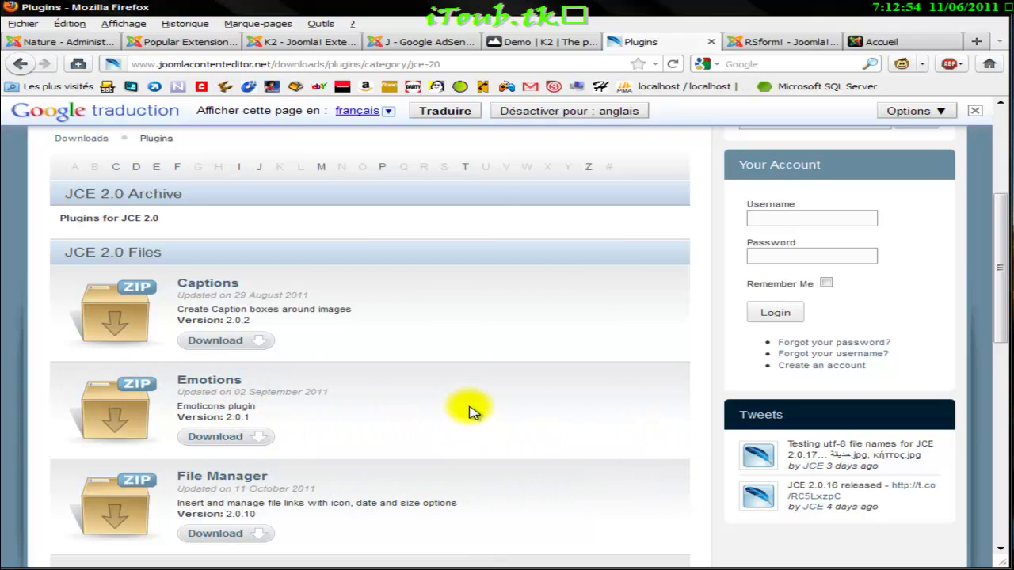
{"action": "scroll", "coordinate": [444, 412], "scroll_direction": "down", "scroll_amount": 2}
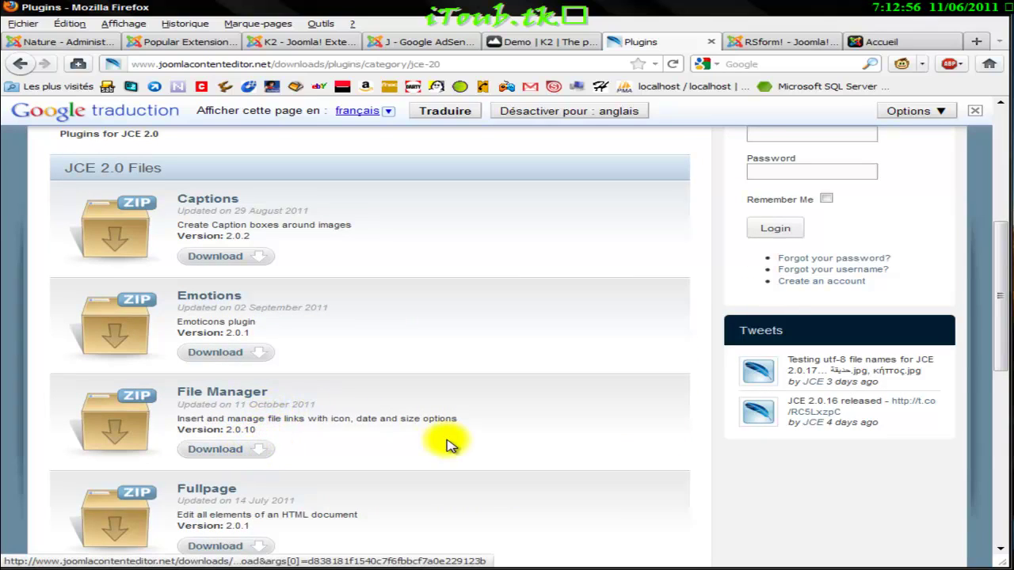
{"action": "scroll", "coordinate": [476, 434], "scroll_direction": "down", "scroll_amount": 6}
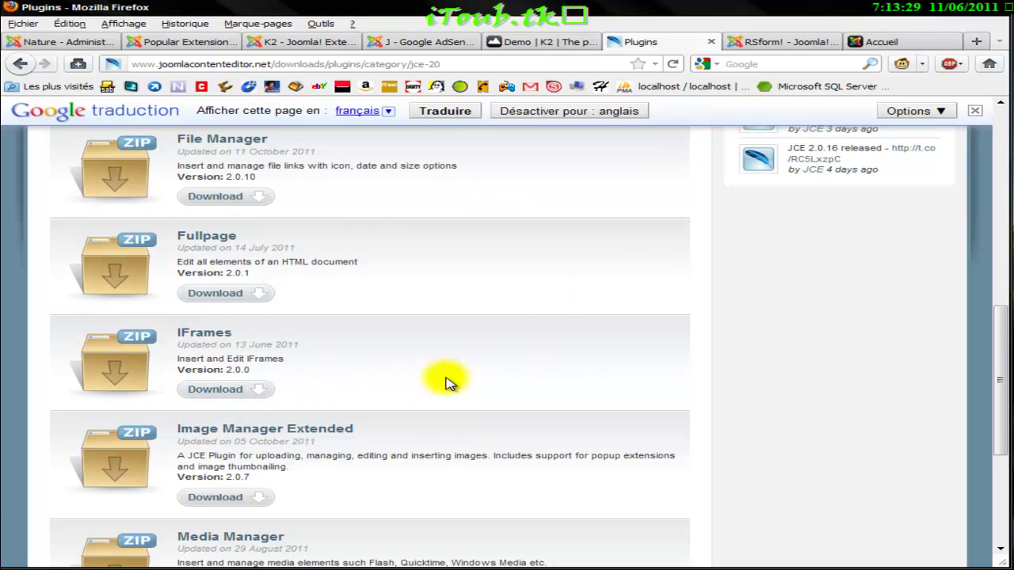
{"action": "scroll", "coordinate": [475, 371], "scroll_direction": "down", "scroll_amount": 6}
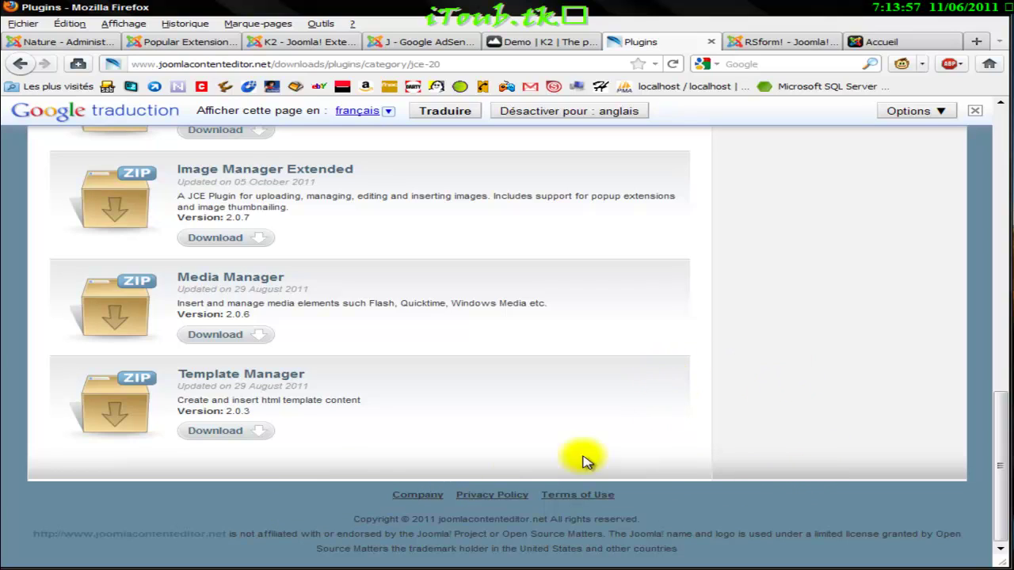
{"action": "left_click_drag", "start_coordinate": [361, 519], "coordinate": [672, 559]}
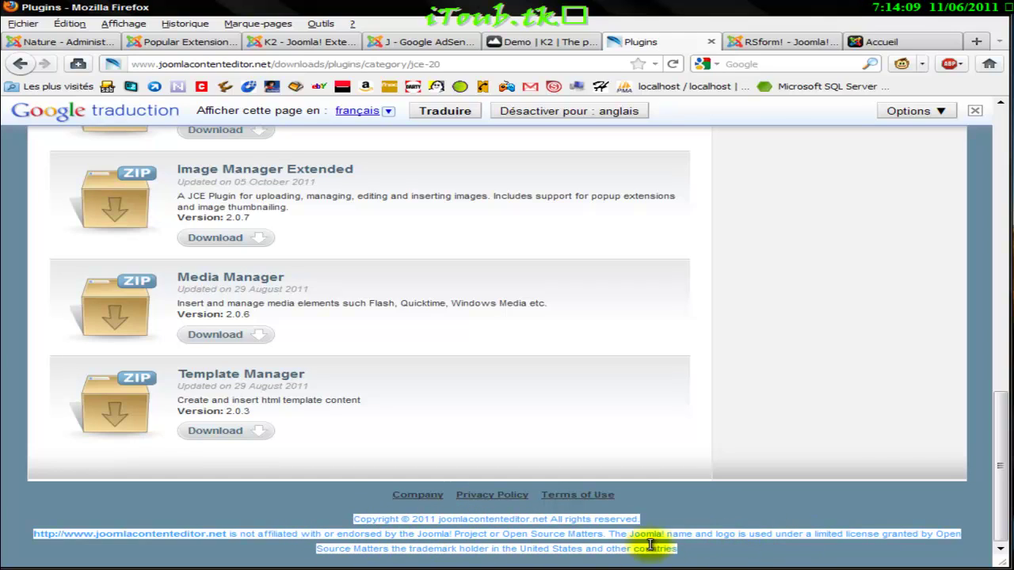
{"action": "left_click", "coordinate": [357, 425]}
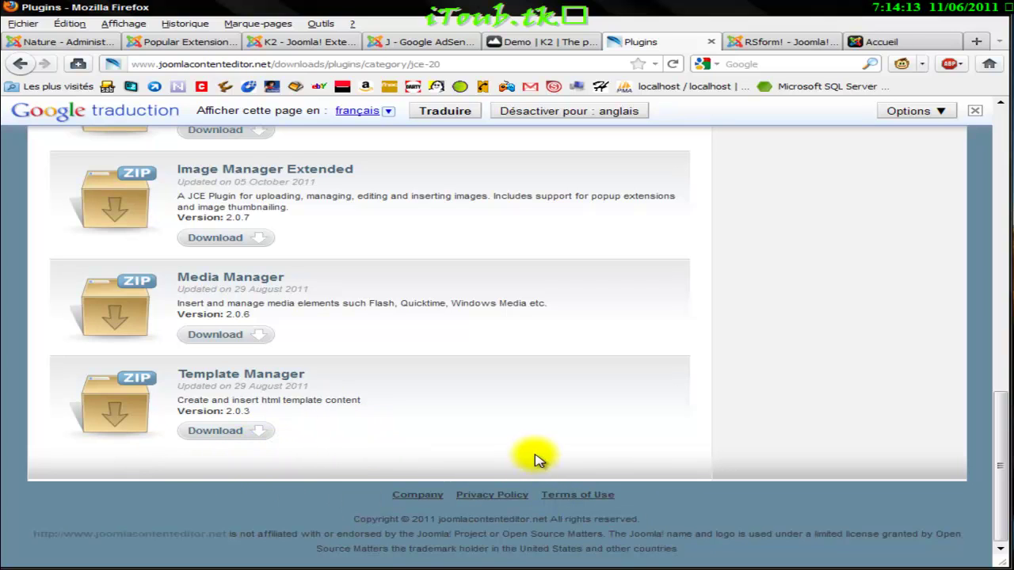
{"action": "scroll", "coordinate": [610, 356], "scroll_direction": "up", "scroll_amount": 15}
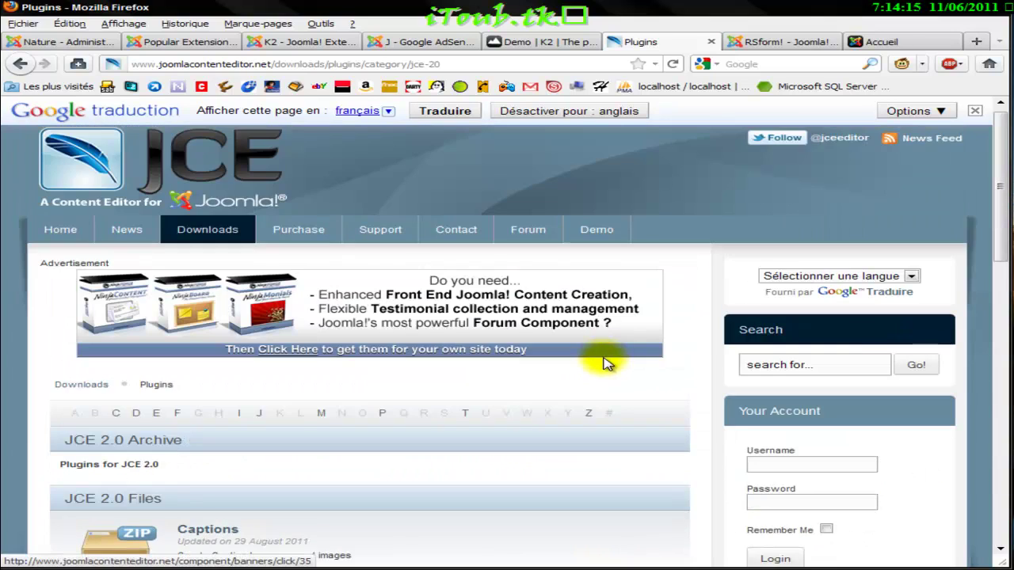
{"action": "scroll", "coordinate": [584, 365], "scroll_direction": "down", "scroll_amount": 8}
{"action": "scroll", "coordinate": [583, 361], "scroll_direction": "up", "scroll_amount": 5}
{"action": "scroll", "coordinate": [584, 367], "scroll_direction": "down", "scroll_amount": 3}
- Try to download the File Manager plugin for JCE 2.0 and review the page that opens
{"action": "left_click_drag", "start_coordinate": [243, 359], "coordinate": [234, 358]}
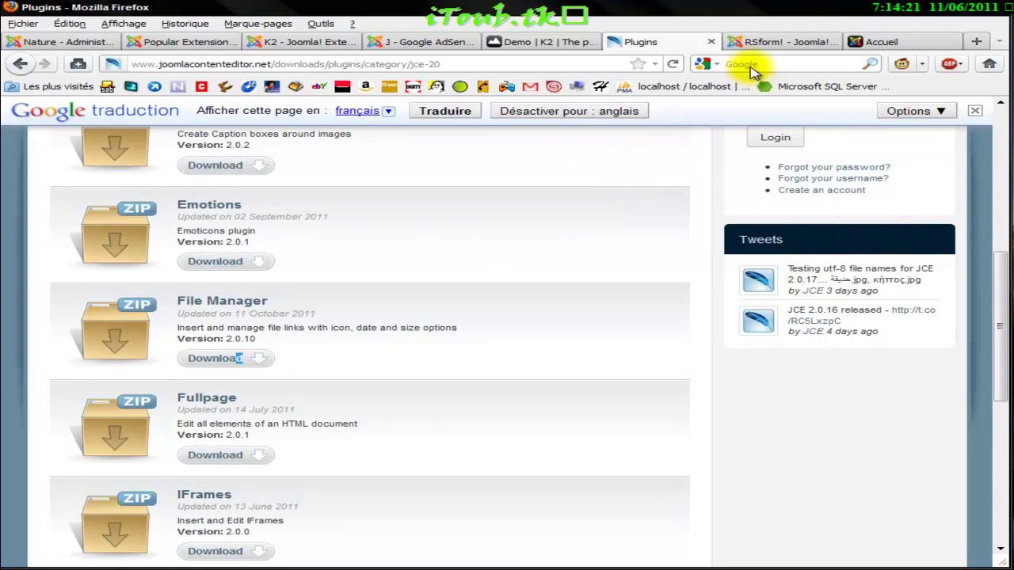
{"action": "left_click", "coordinate": [261, 358]}
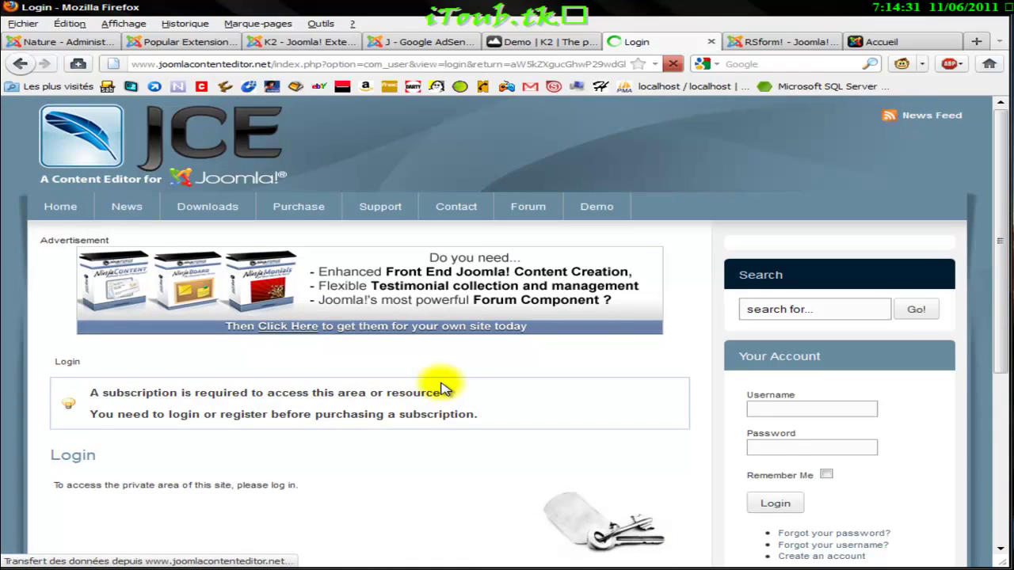
{"action": "scroll", "coordinate": [442, 389], "scroll_direction": "down", "scroll_amount": 6}
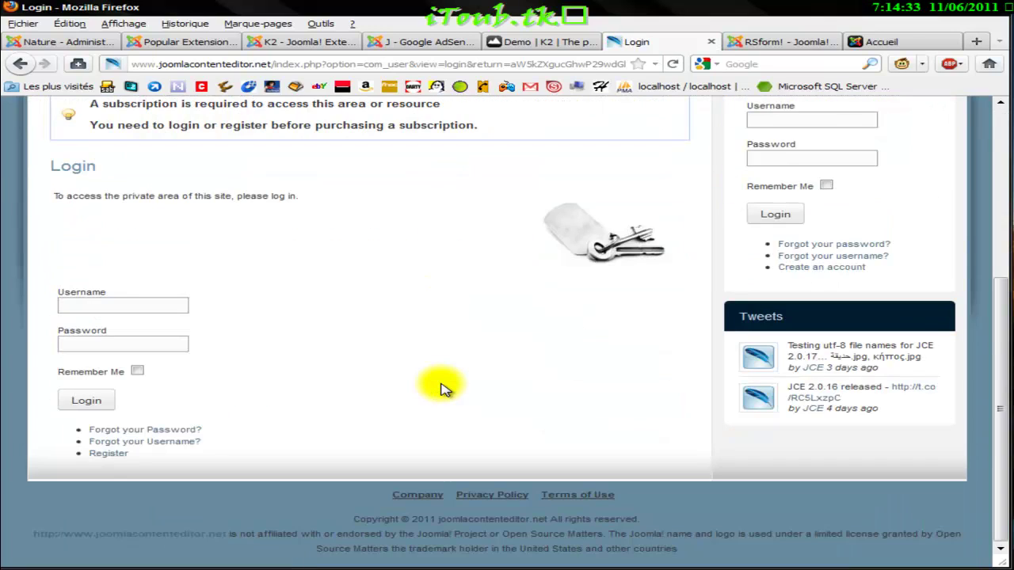
- Return to the K2 demo site and examine the Hammer product item, the front-page slideshow and the available layouts
{"action": "scroll", "coordinate": [442, 388], "scroll_direction": "up", "scroll_amount": 6}
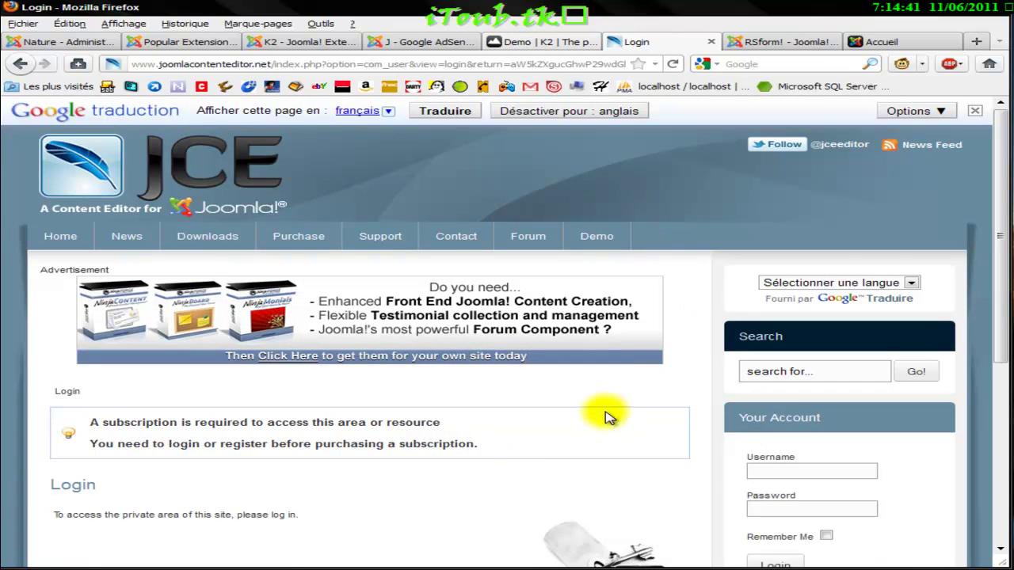
{"action": "key", "text": "ctrl+shift+Tab"}
{"action": "scroll", "coordinate": [551, 337], "scroll_direction": "up", "scroll_amount": 15}
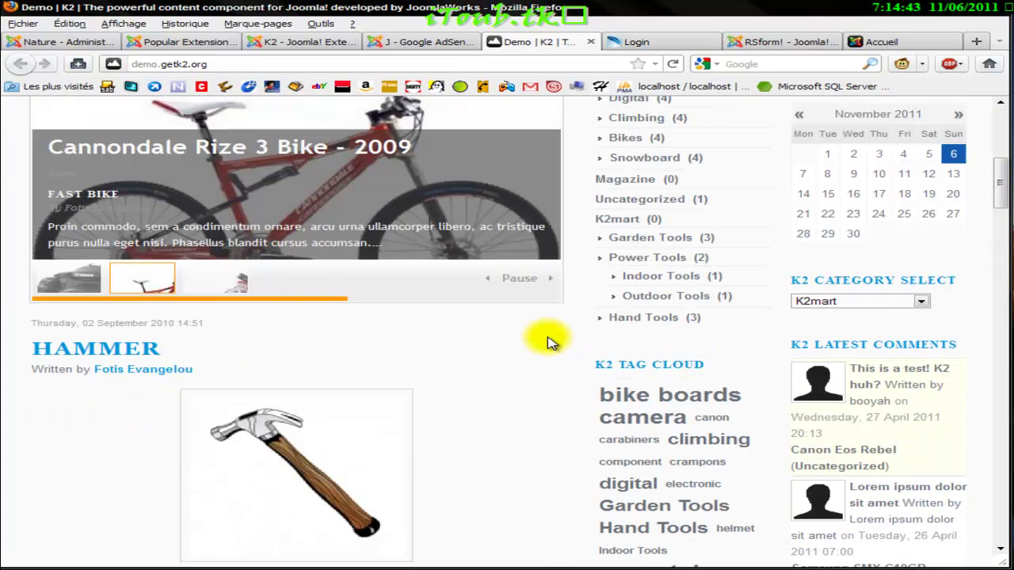
{"action": "scroll", "coordinate": [584, 328], "scroll_direction": "down", "scroll_amount": 10}
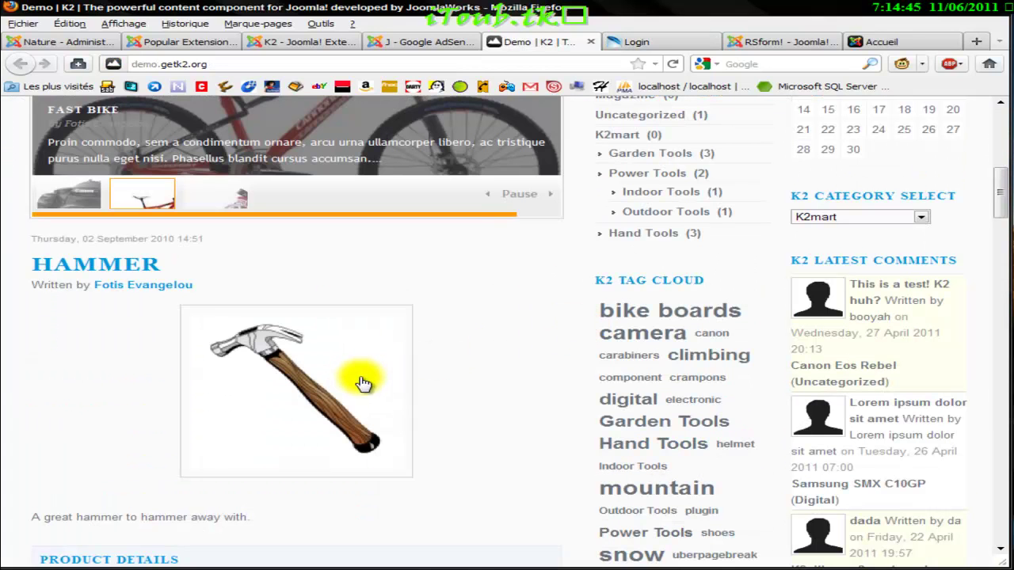
{"action": "scroll", "coordinate": [362, 381], "scroll_direction": "up", "scroll_amount": 4}
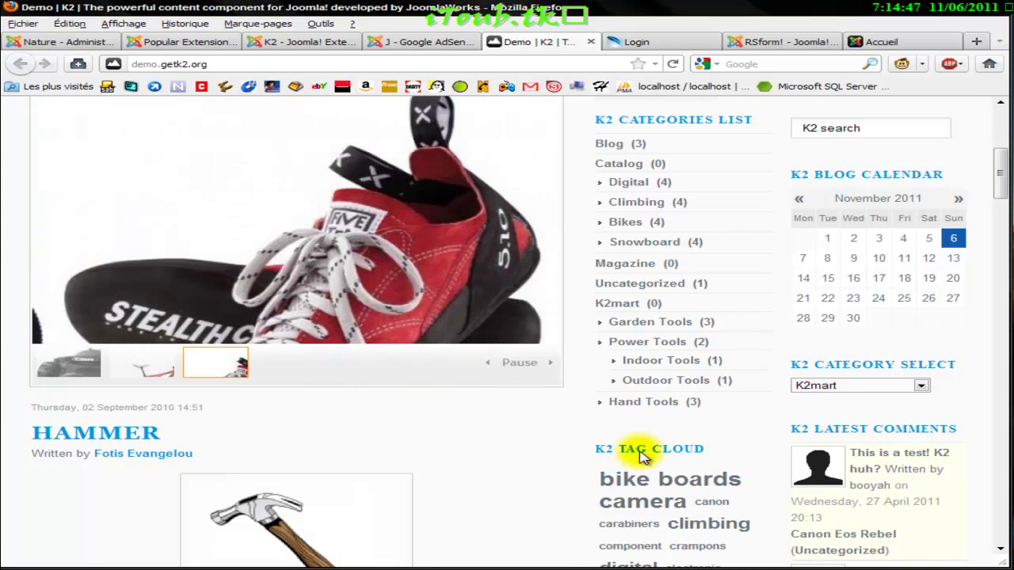
{"action": "scroll", "coordinate": [530, 458], "scroll_direction": "down", "scroll_amount": 4}
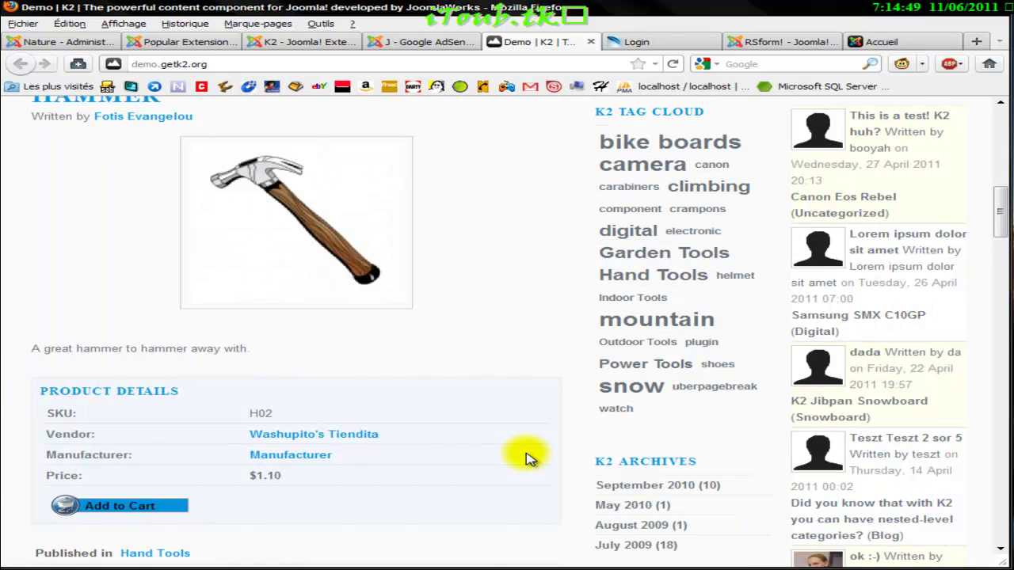
{"action": "scroll", "coordinate": [527, 457], "scroll_direction": "down", "scroll_amount": 3}
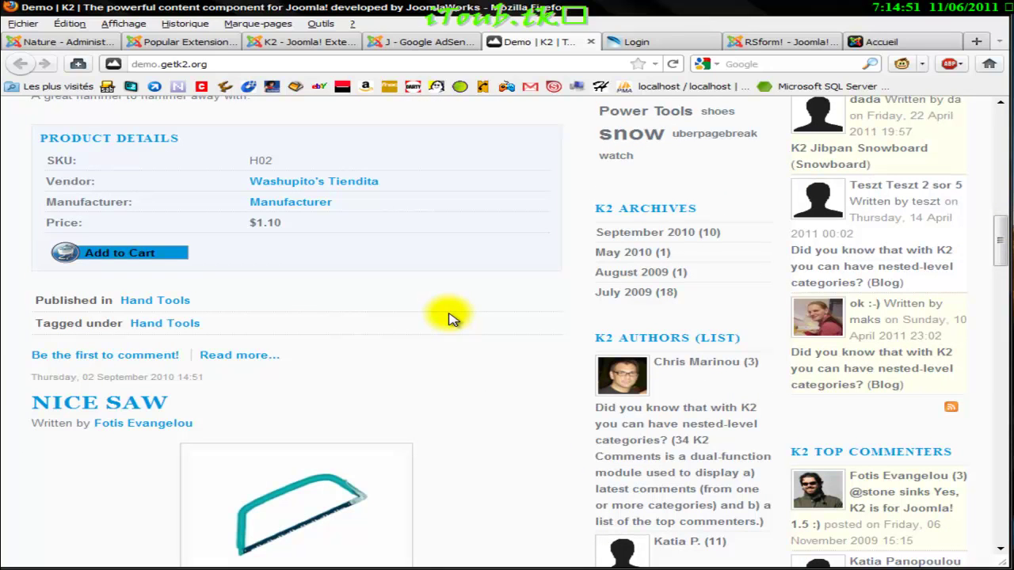
{"action": "scroll", "coordinate": [453, 319], "scroll_direction": "up", "scroll_amount": 2}
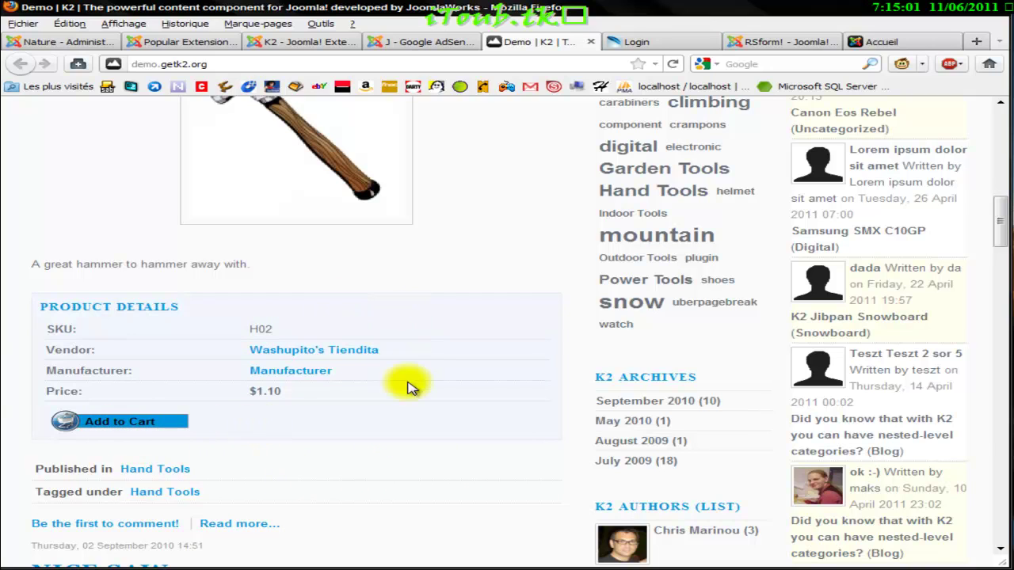
{"action": "scroll", "coordinate": [381, 372], "scroll_direction": "up", "scroll_amount": 4}
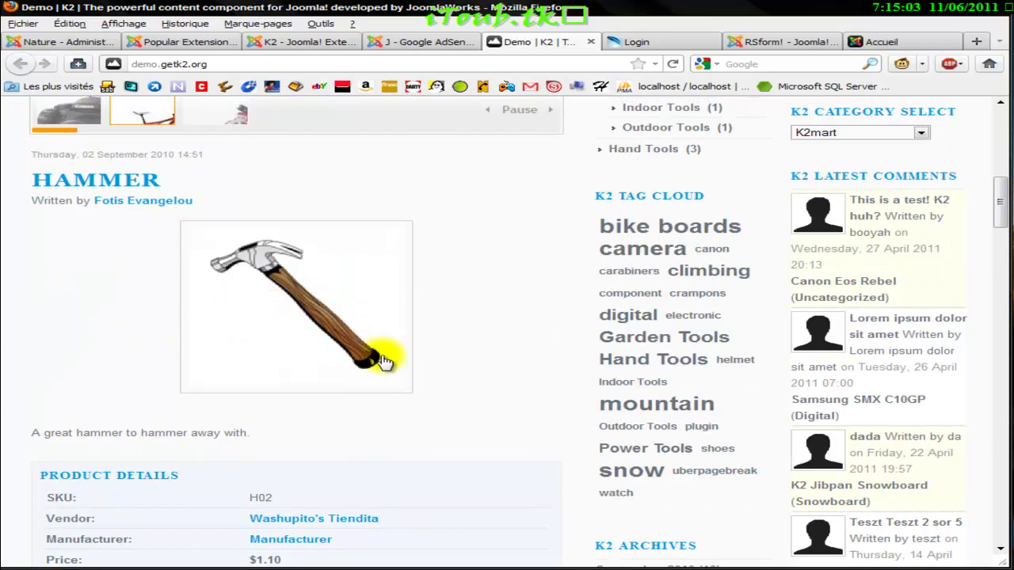
{"action": "scroll", "coordinate": [435, 313], "scroll_direction": "down", "scroll_amount": 6}
{"action": "scroll", "coordinate": [436, 315], "scroll_direction": "up", "scroll_amount": 2}
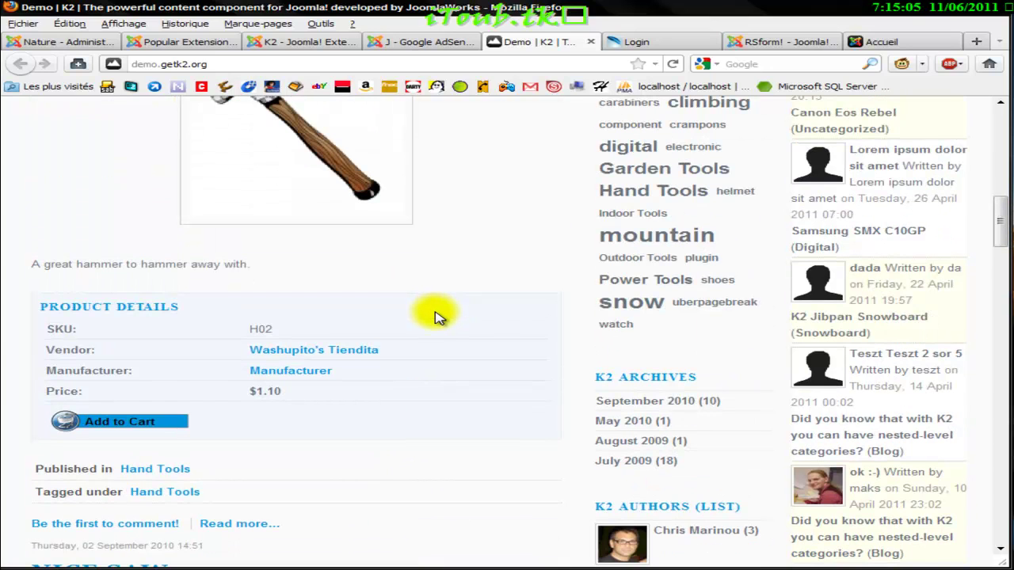
{"action": "scroll", "coordinate": [435, 313], "scroll_direction": "up", "scroll_amount": 14}
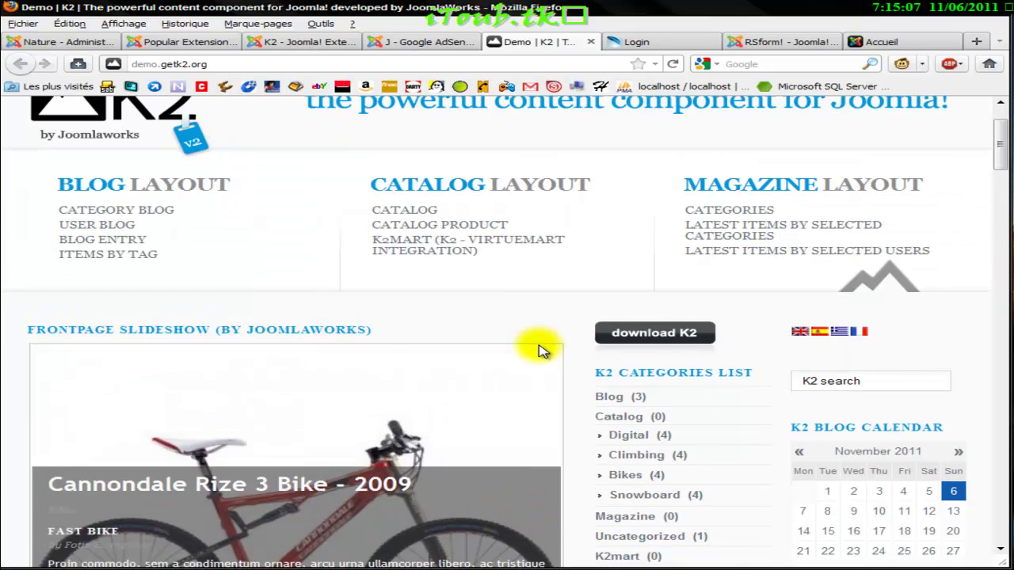
{"action": "scroll", "coordinate": [539, 351], "scroll_direction": "down", "scroll_amount": 4}
{"action": "scroll", "coordinate": [584, 312], "scroll_direction": "up", "scroll_amount": 6}
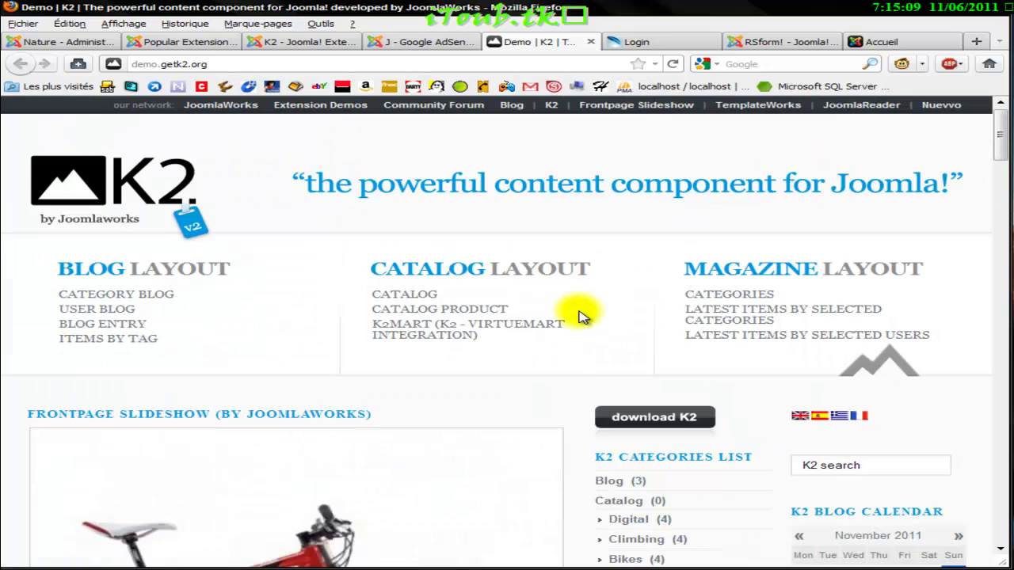
- Open the K2 download page from the demo site and save the K2_v2.5.1.zip package
{"action": "left_click", "coordinate": [701, 424]}
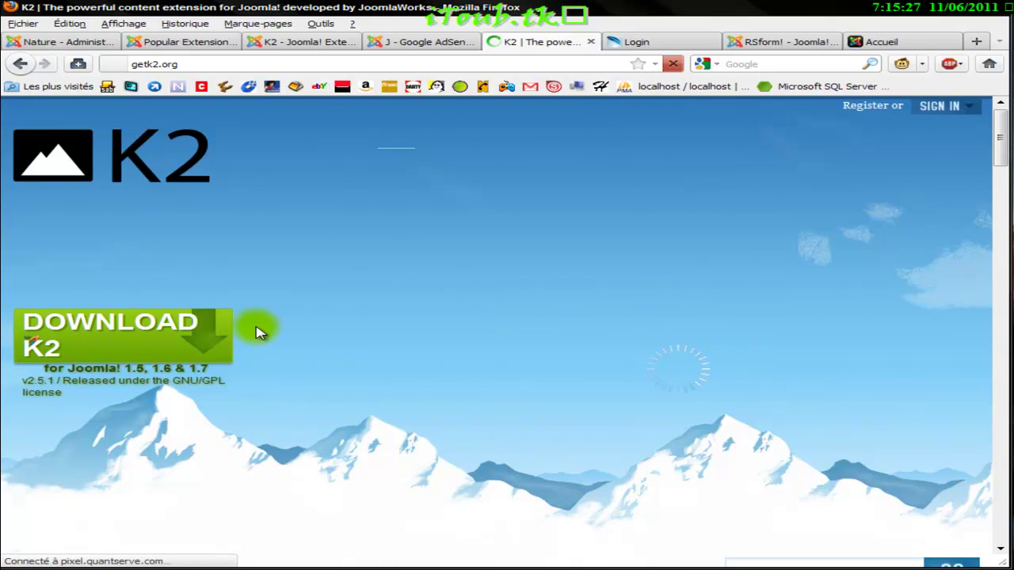
{"action": "left_click", "coordinate": [212, 333]}
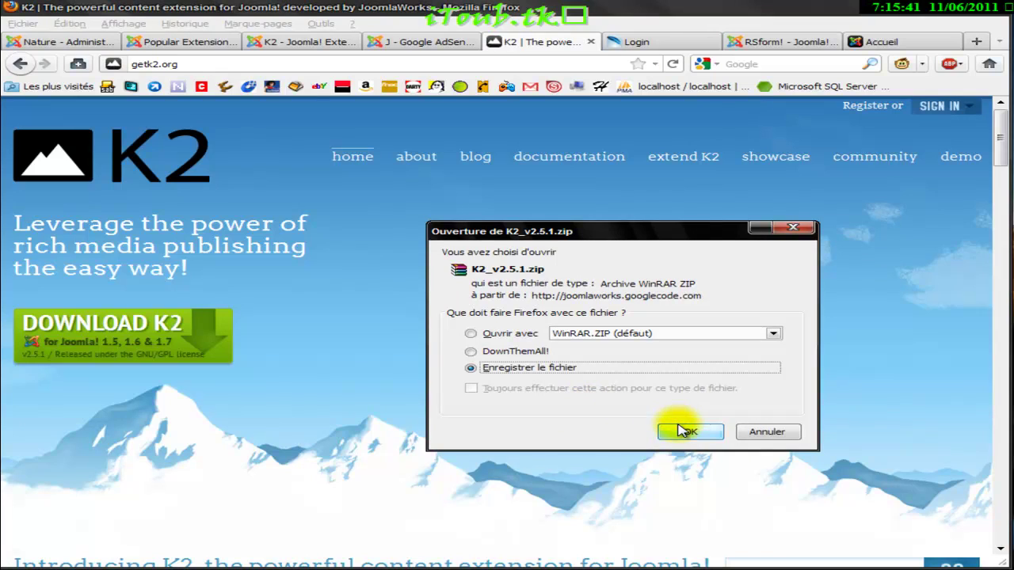
{"action": "left_click", "coordinate": [675, 433]}
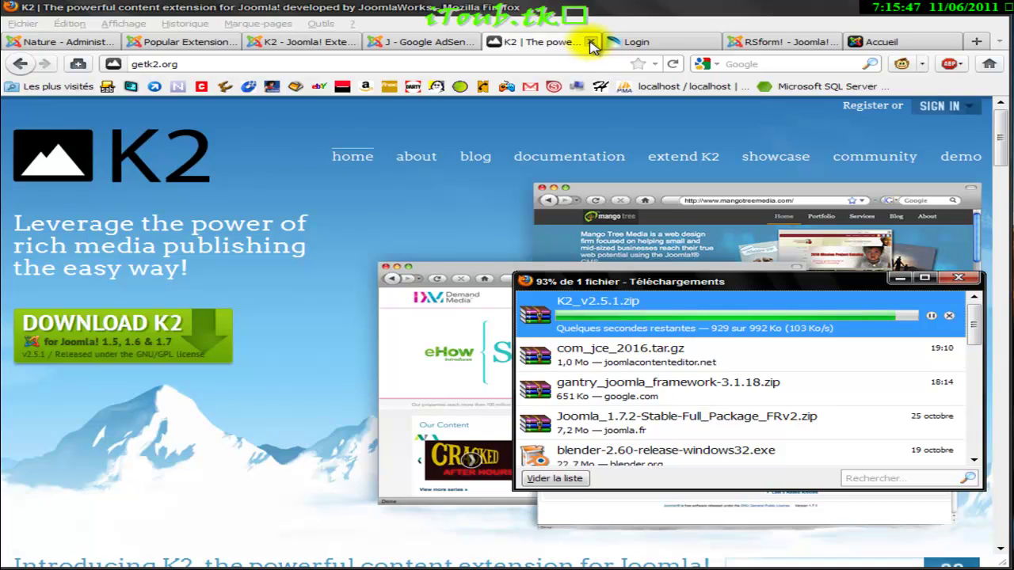
- Close the K2 site and K2 extension directory pages, and return to the Joomla template styles administration
{"action": "key", "text": "ctrl+w"}
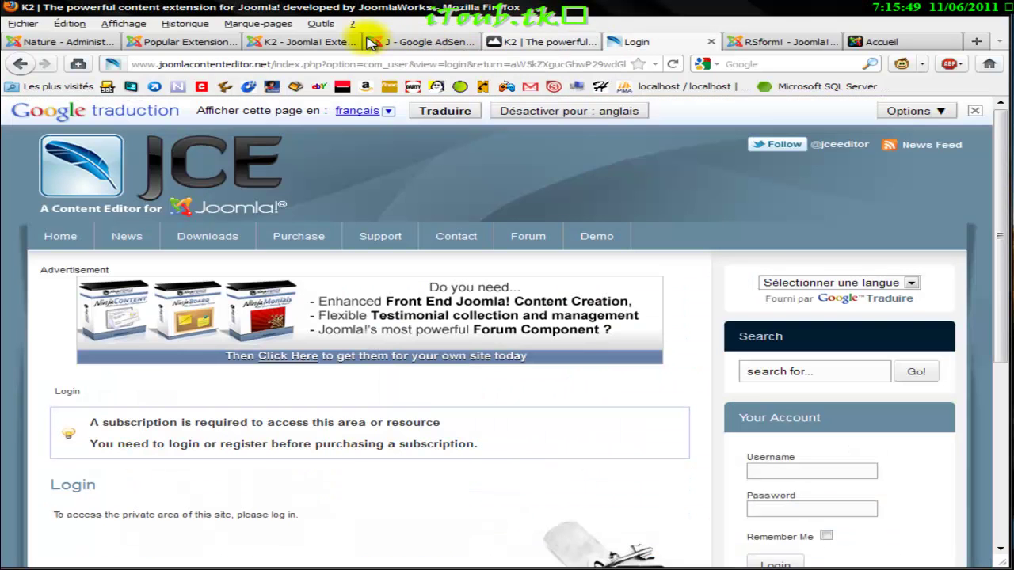
{"action": "left_click", "coordinate": [345, 45]}
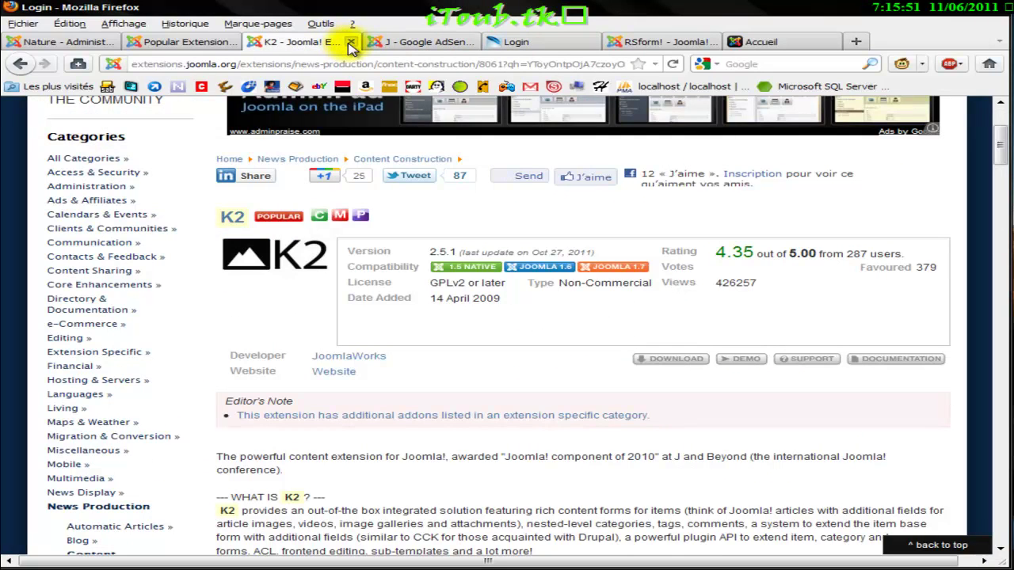
{"action": "key", "text": "ctrl+Tab"}
{"action": "left_click", "coordinate": [101, 44]}
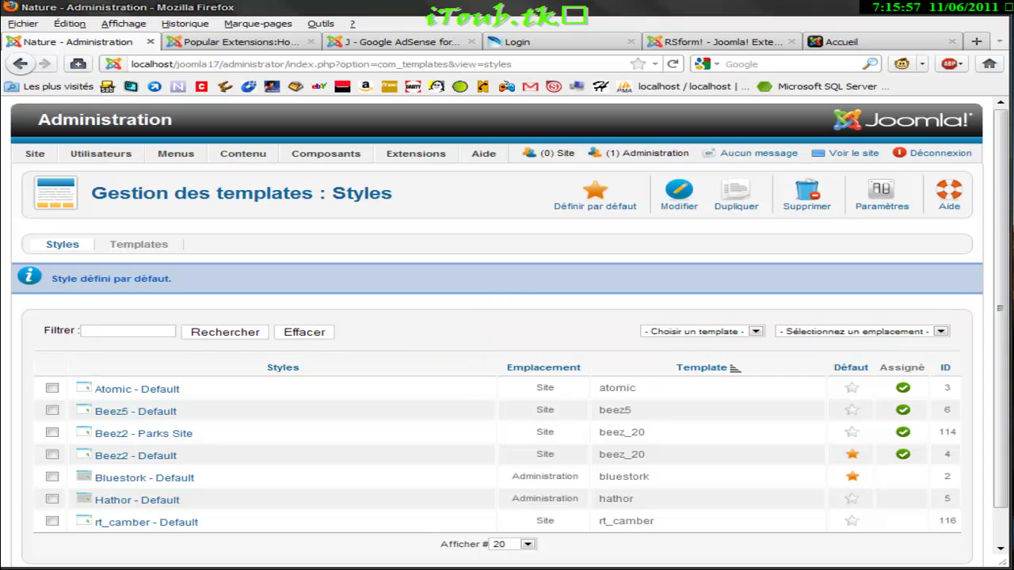
- Check the downloaded K2_v2.5.1.zip package in the downloads list and put the list away
{"action": "key", "text": "ctrl+j"}
{"action": "left_click_drag", "start_coordinate": [677, 317], "coordinate": [590, 569]}
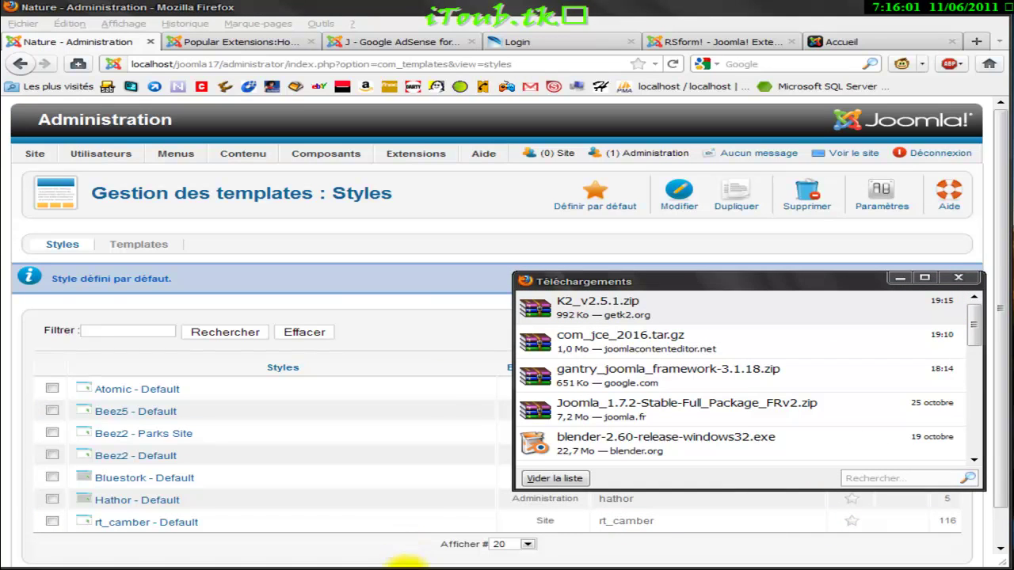
{"action": "left_click", "coordinate": [956, 282]}
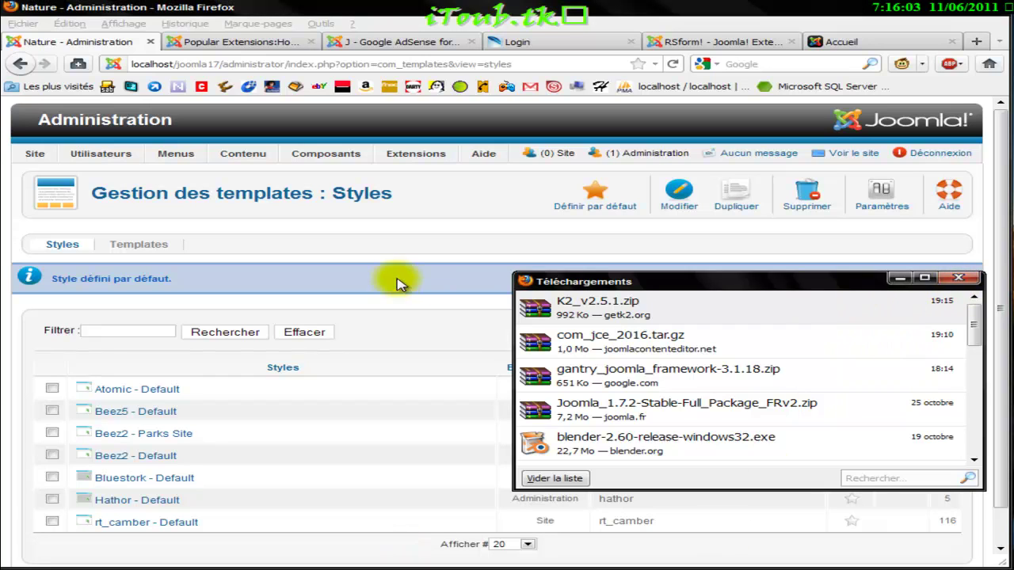
- Open the extension manager in the Joomla administration and close the JCE login page while it loads
{"action": "mouse_move", "coordinate": [414, 151]}
{"action": "left_click", "coordinate": [456, 173]}
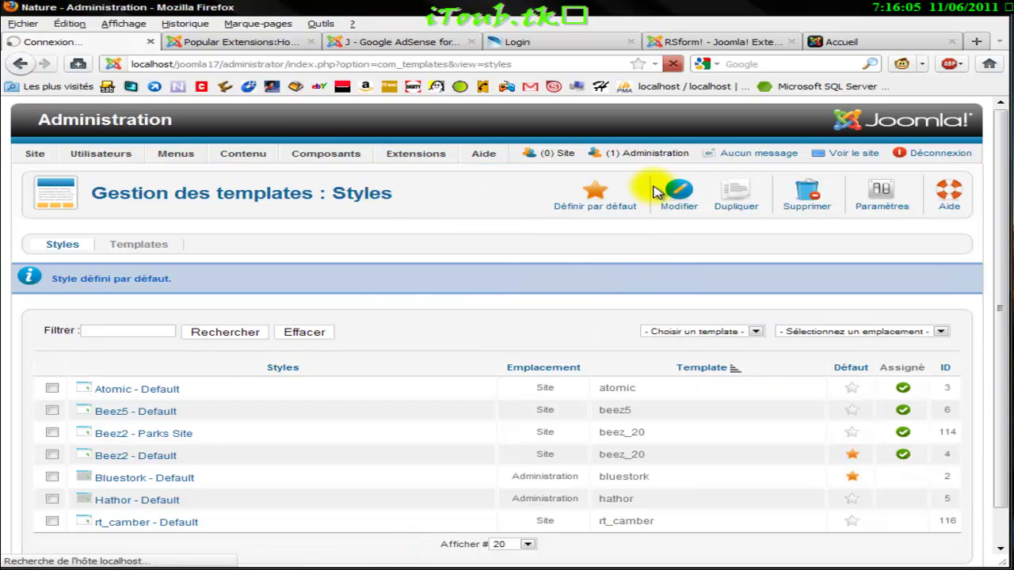
{"action": "left_click", "coordinate": [610, 45]}
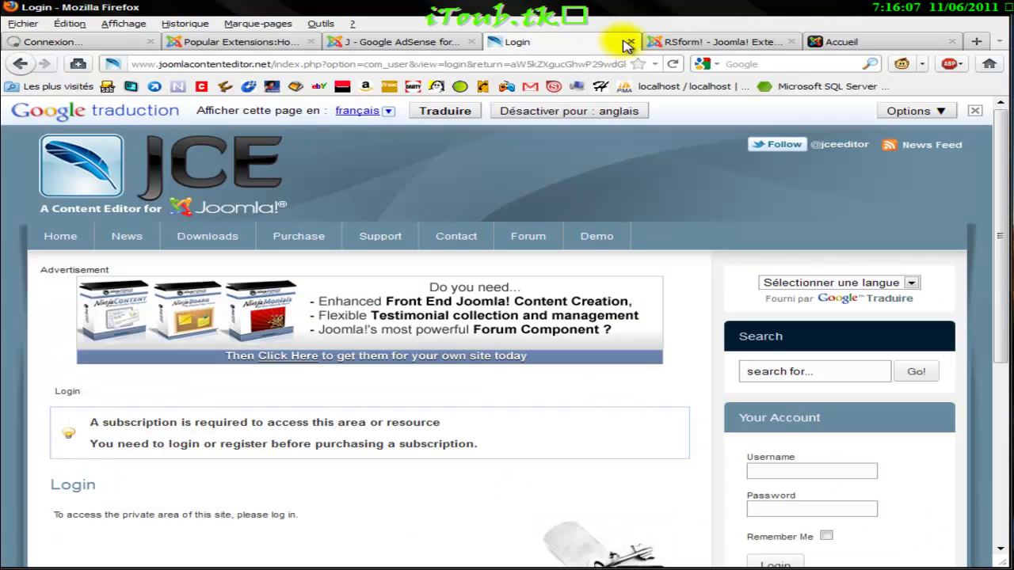
{"action": "middle_click", "coordinate": [517, 41]}
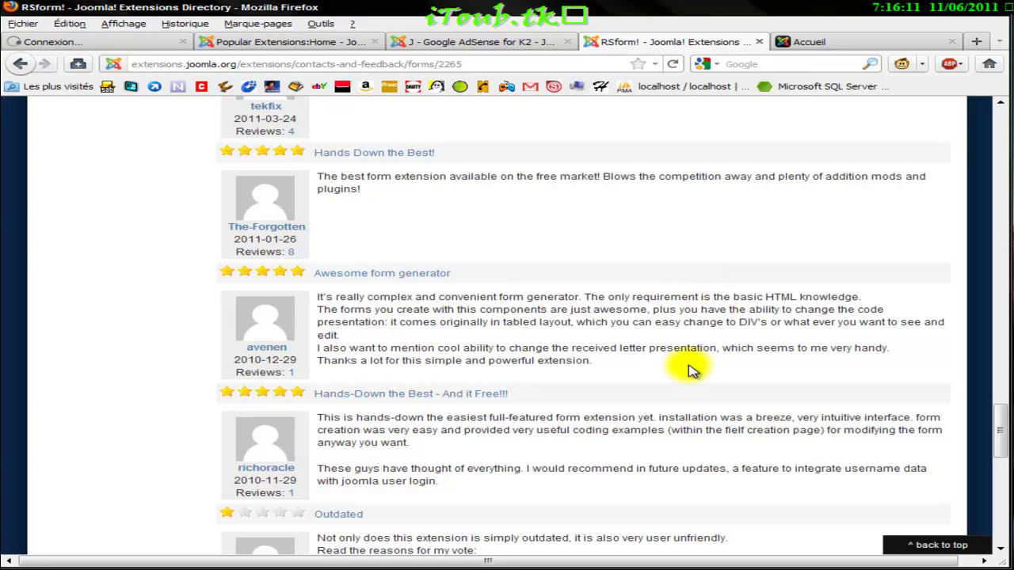
{"action": "key", "text": "ctrl+Tab"}
{"action": "key", "text": "ctrl+Tab"}
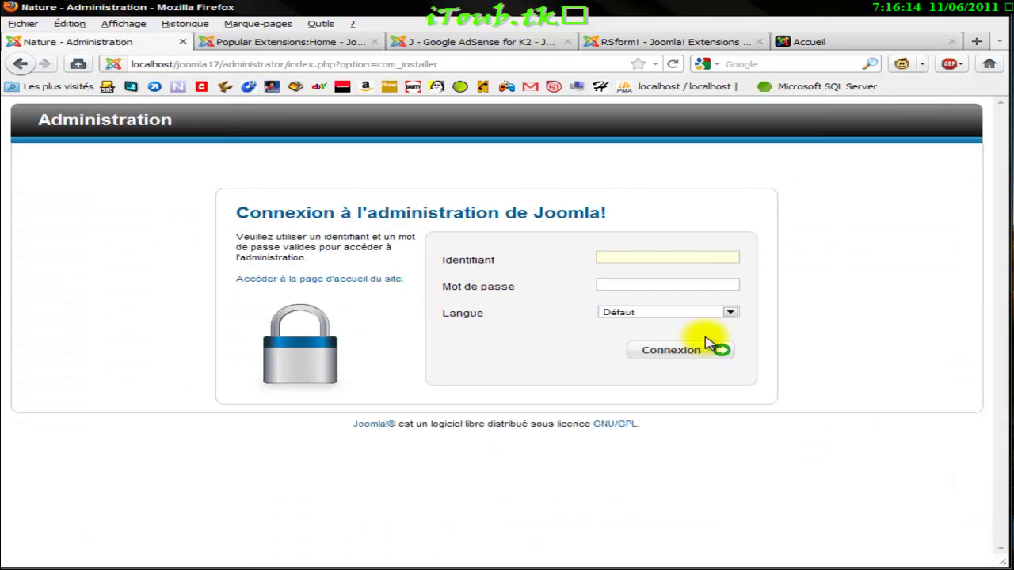
- Log in to the Joomla administration with the administrator username and password
{"action": "left_click", "coordinate": [683, 257]}
{"action": "left_click", "coordinate": [686, 258]}
{"action": "left_click", "coordinate": [702, 296]}
{"action": "left_click", "coordinate": [716, 346]}
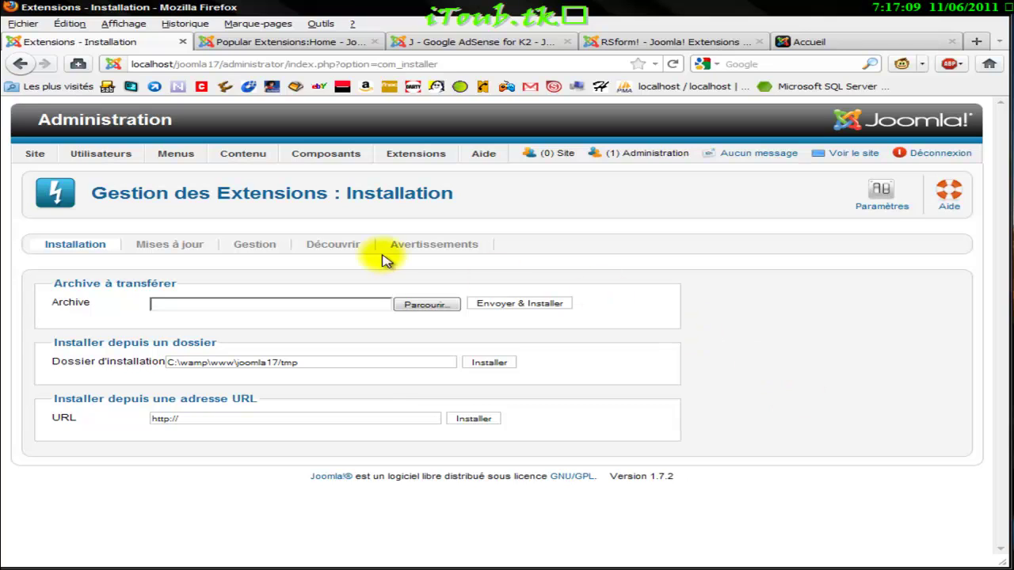
- Select the downloaded K2 package from the desktop (Bureau) as the archive, and upload and install it
{"action": "left_click", "coordinate": [420, 304]}
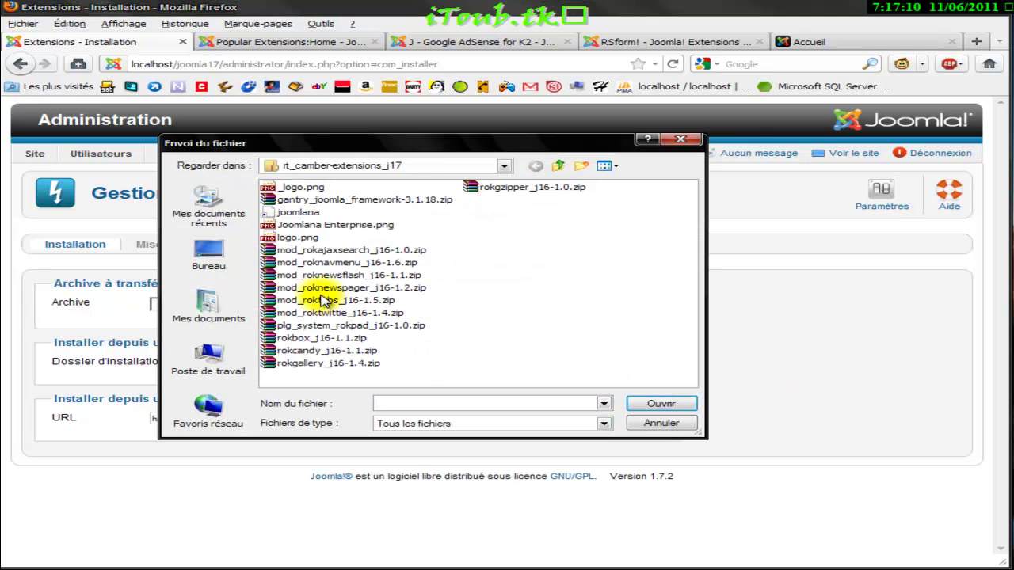
{"action": "left_click", "coordinate": [208, 251]}
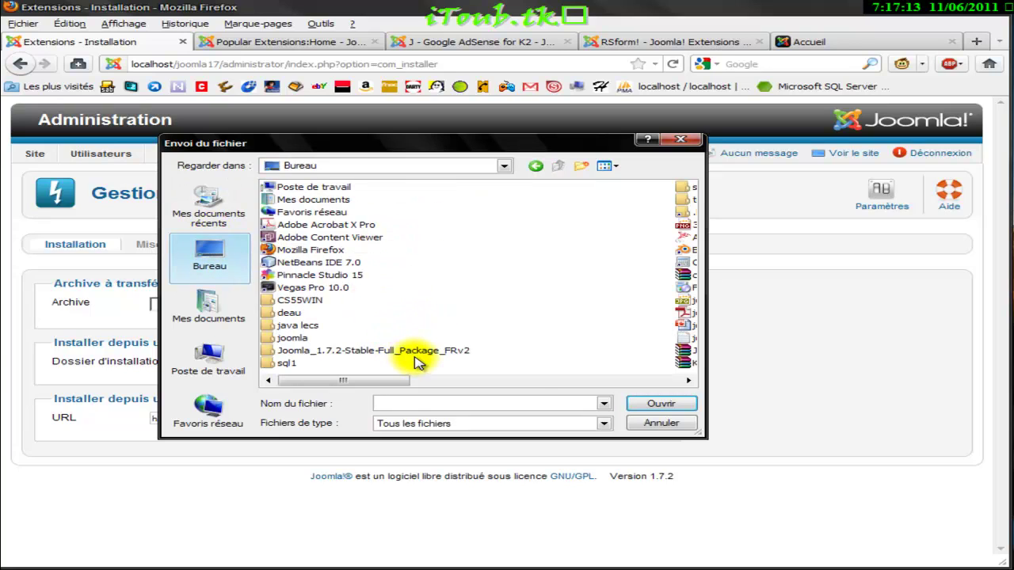
{"action": "scroll", "coordinate": [416, 357], "scroll_direction": "down", "scroll_amount": 2}
{"action": "left_click", "coordinate": [289, 363]}
{"action": "left_click", "coordinate": [662, 404]}
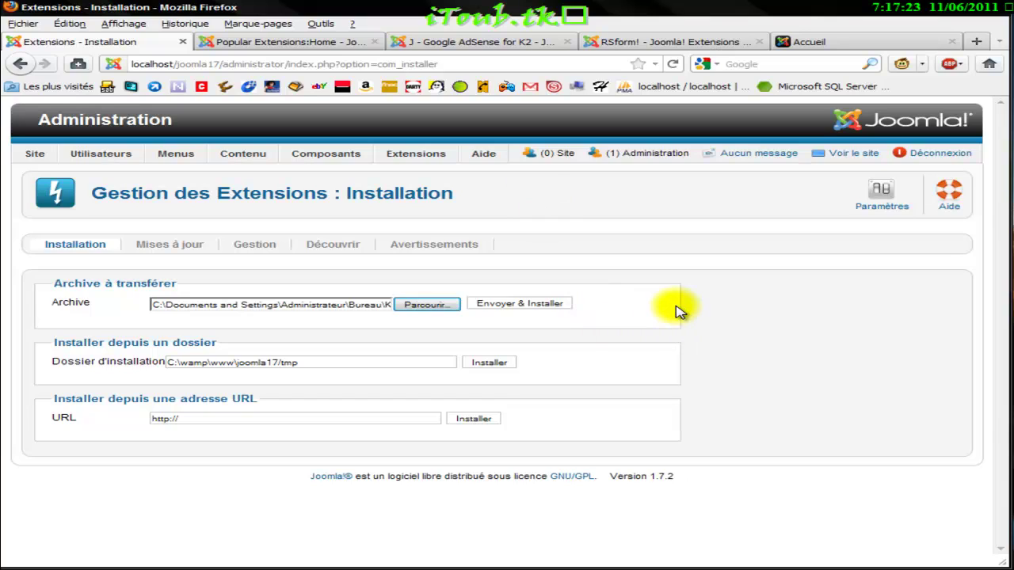
{"action": "left_click", "coordinate": [543, 301]}
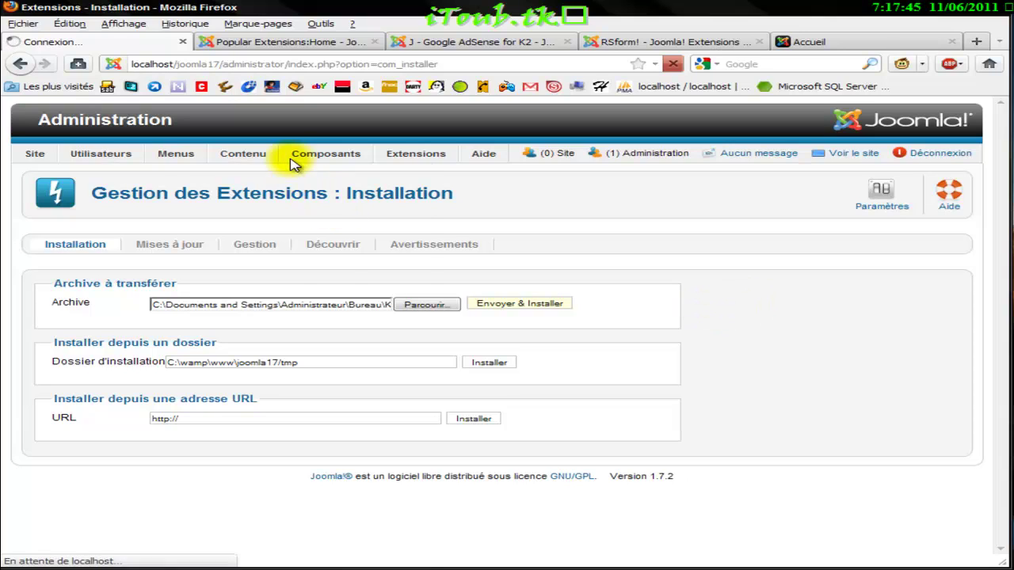
{"action": "mouse_move", "coordinate": [300, 158]}
{"action": "mouse_move", "coordinate": [323, 181]}
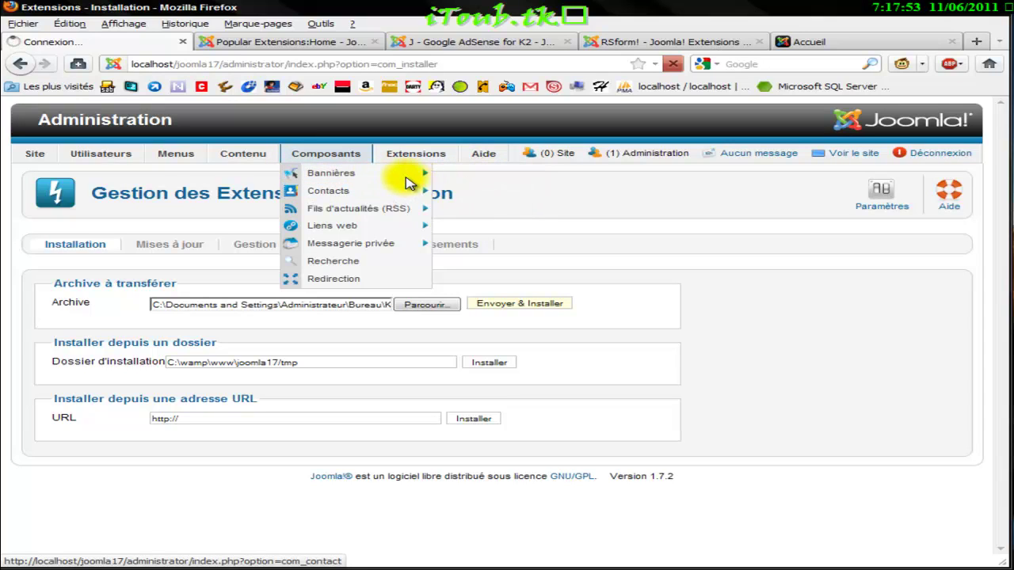
{"action": "mouse_move", "coordinate": [403, 190]}
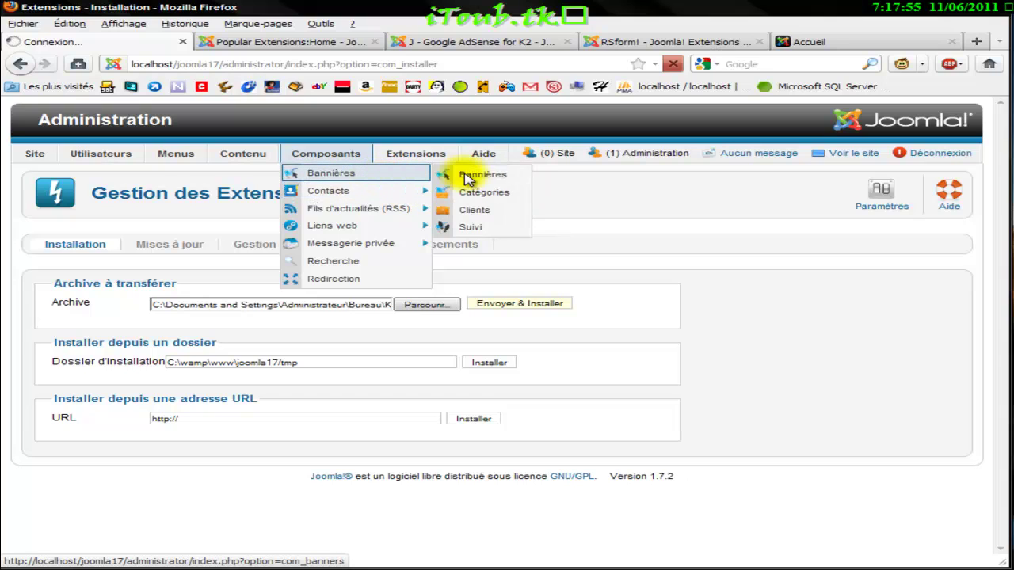
{"action": "mouse_move", "coordinate": [404, 154]}
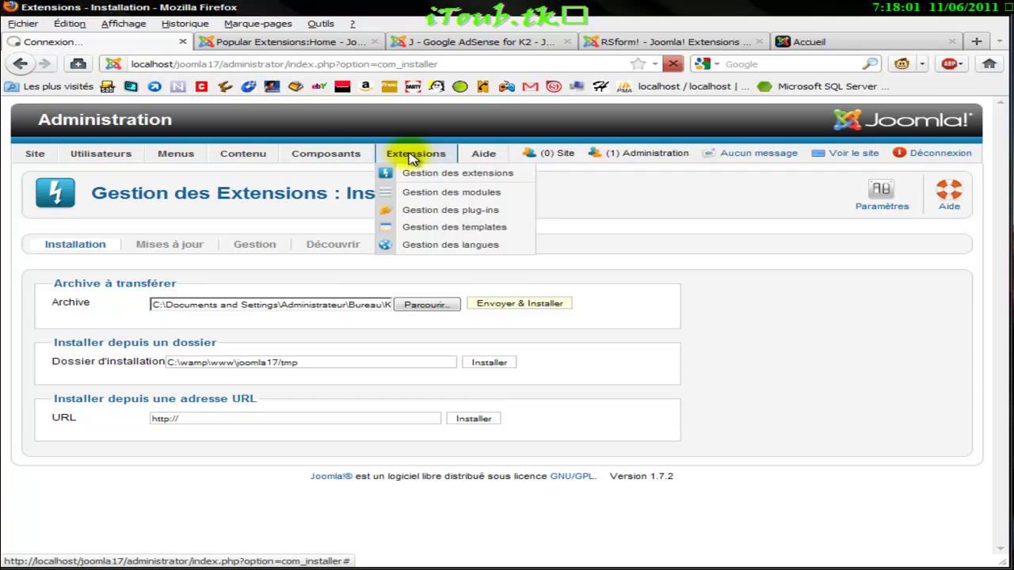
{"action": "left_click", "coordinate": [499, 209]}
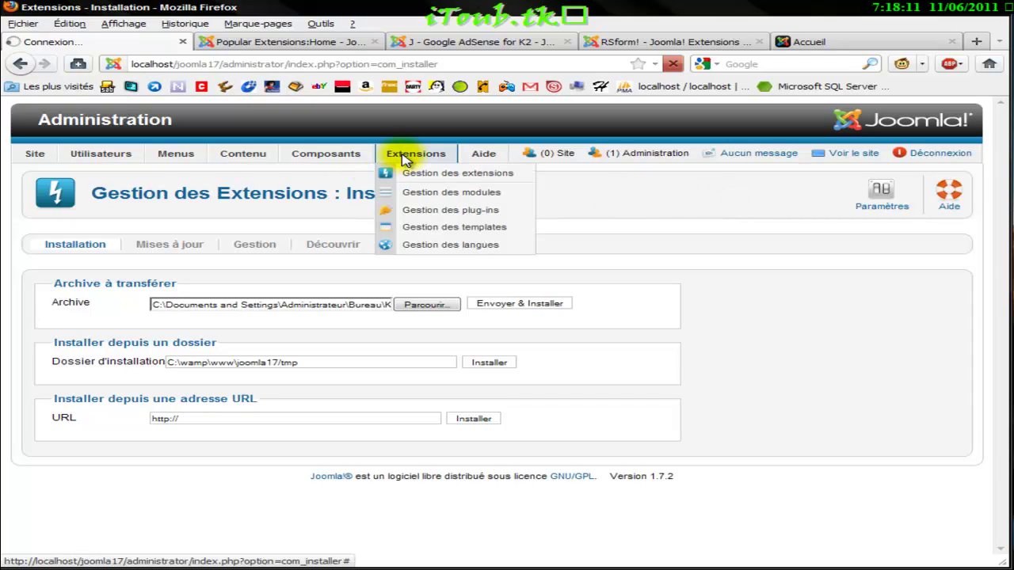
{"action": "left_click", "coordinate": [448, 210]}
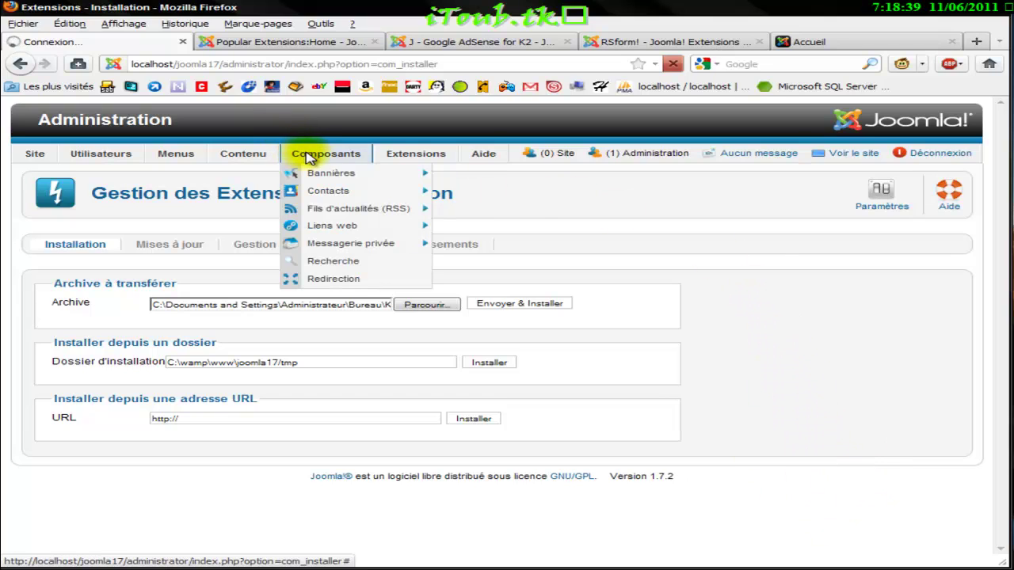
{"action": "mouse_move", "coordinate": [373, 212]}
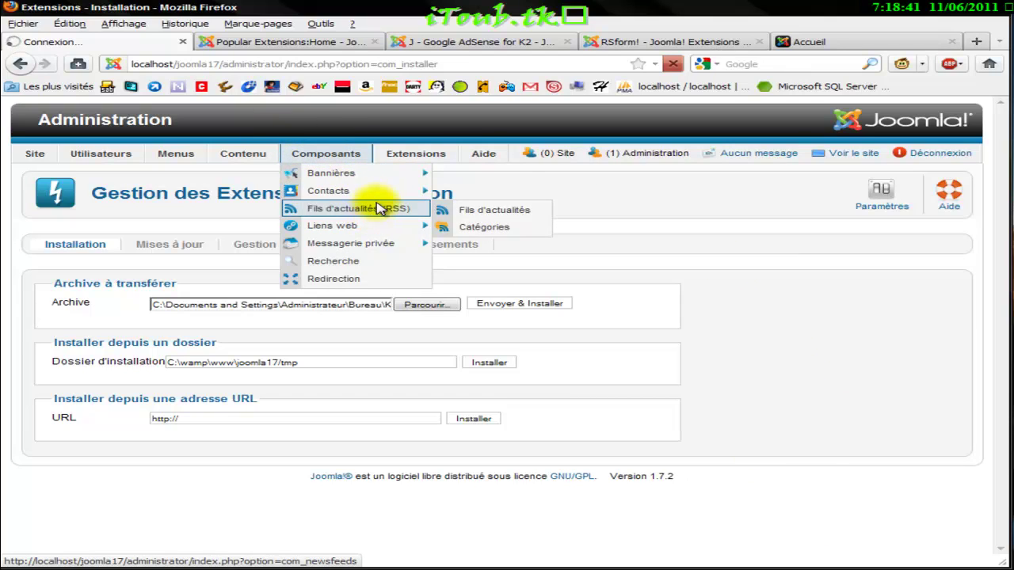
{"action": "left_click", "coordinate": [325, 41]}
{"action": "left_click", "coordinate": [481, 46]}
{"action": "key", "text": "ctrl+1"}
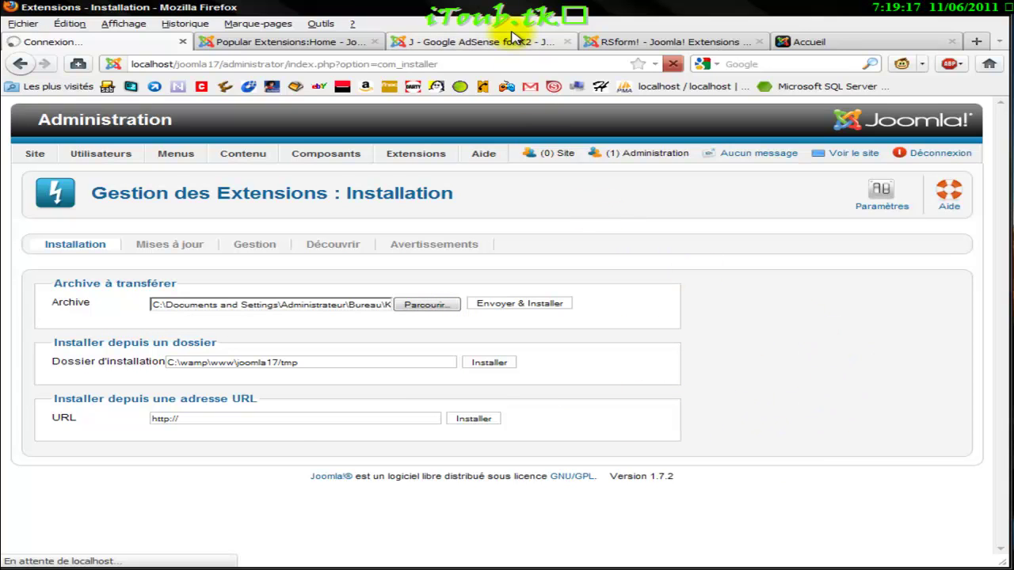
{"action": "left_click", "coordinate": [511, 41]}
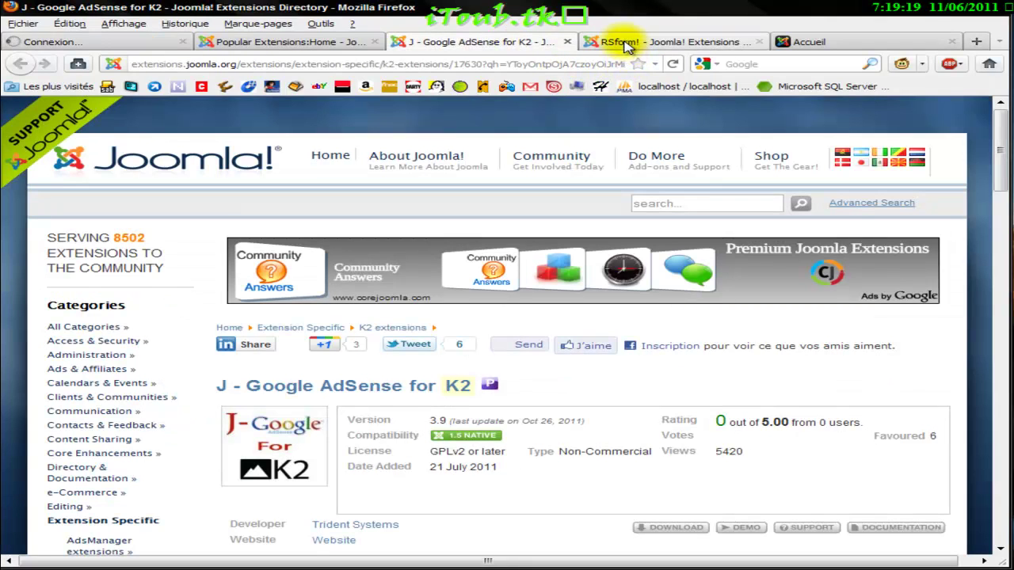
{"action": "left_click", "coordinate": [620, 41]}
{"action": "scroll", "coordinate": [658, 163], "scroll_direction": "up", "scroll_amount": 15}
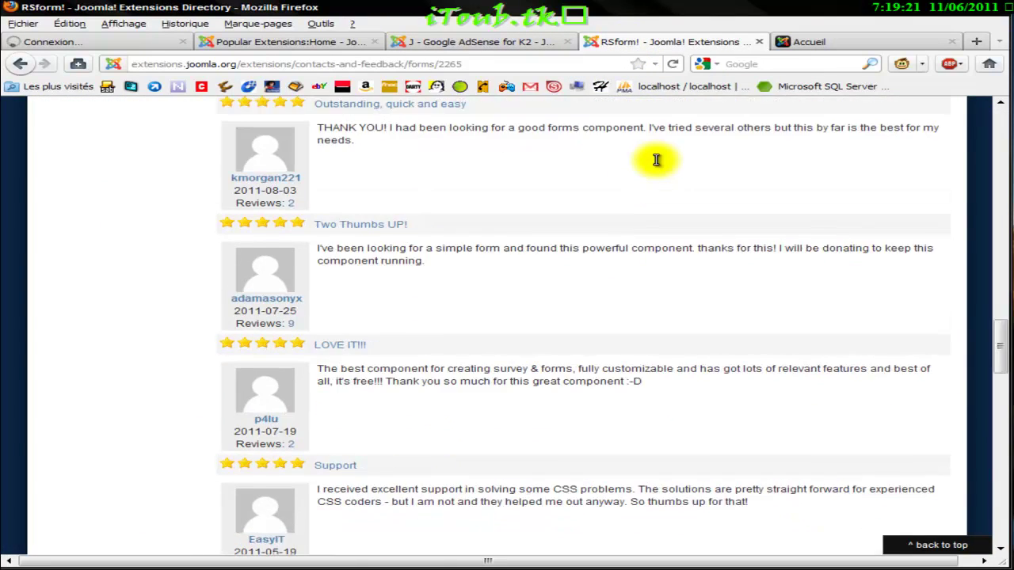
{"action": "scroll", "coordinate": [600, 459], "scroll_direction": "up", "scroll_amount": 8}
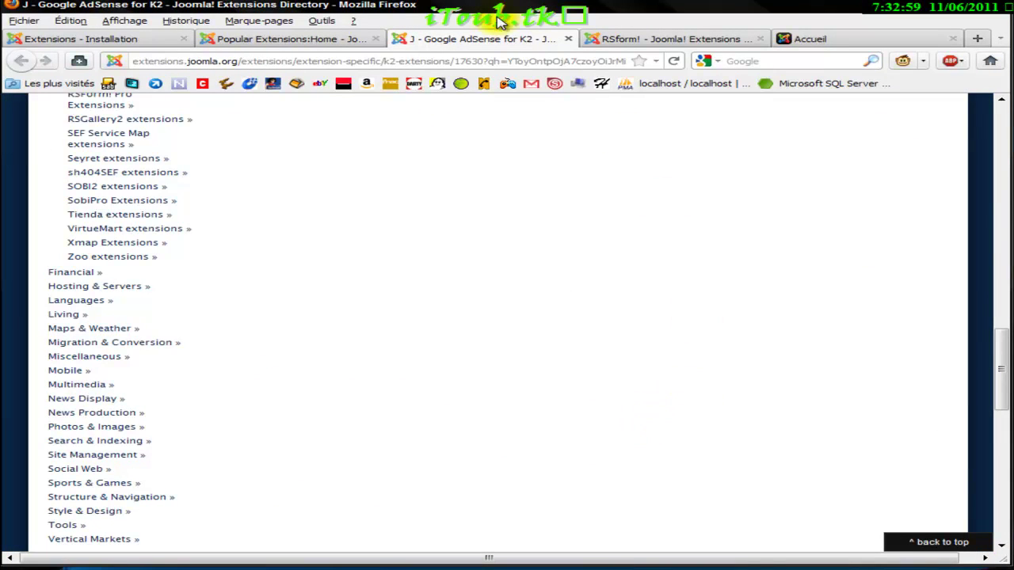
{"action": "scroll", "coordinate": [430, 39], "scroll_direction": "up", "scroll_amount": 1}
- Search the Joomla! Extensions Directory for "mult install" from the J - Google AdSense for K2 page
{"action": "left_click", "coordinate": [431, 39]}
{"action": "scroll", "coordinate": [520, 154], "scroll_direction": "up", "scroll_amount": 20}
{"action": "scroll", "coordinate": [523, 174], "scroll_direction": "up", "scroll_amount": 4}
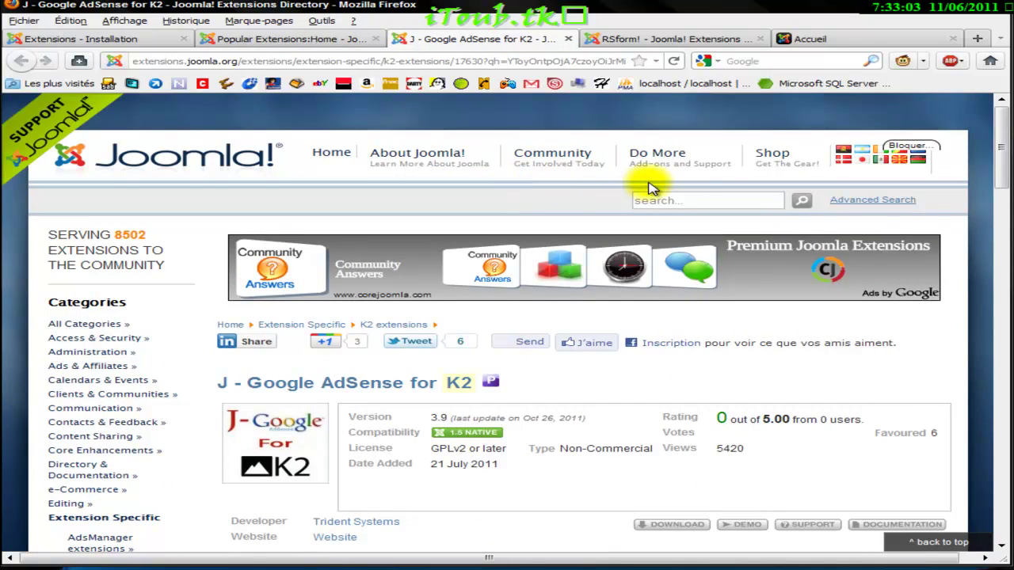
{"action": "left_click", "coordinate": [681, 194]}
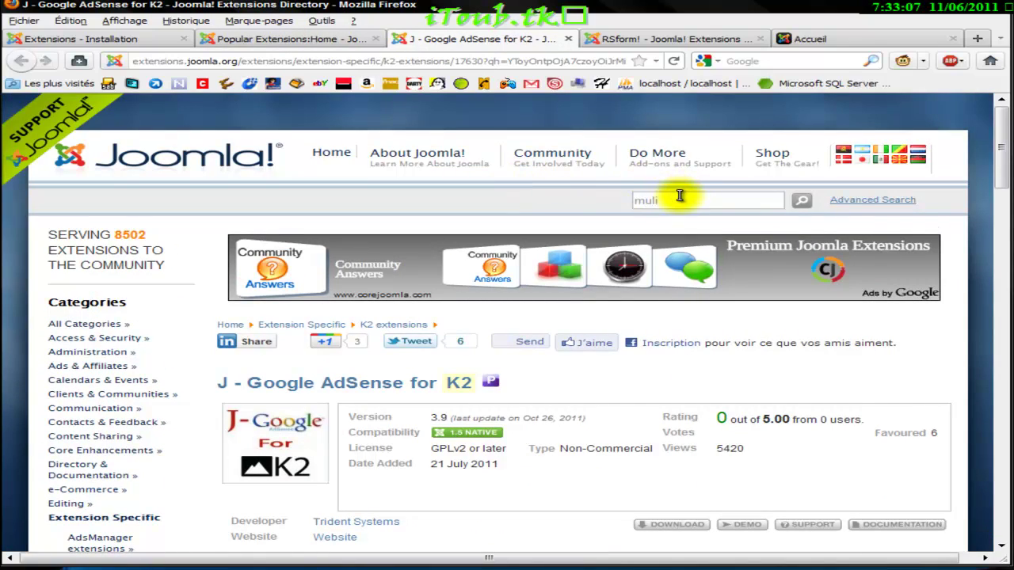
{"action": "type", "text": "multi"}
{"action": "type", "text": "stall"}
{"action": "key", "text": "Return"}
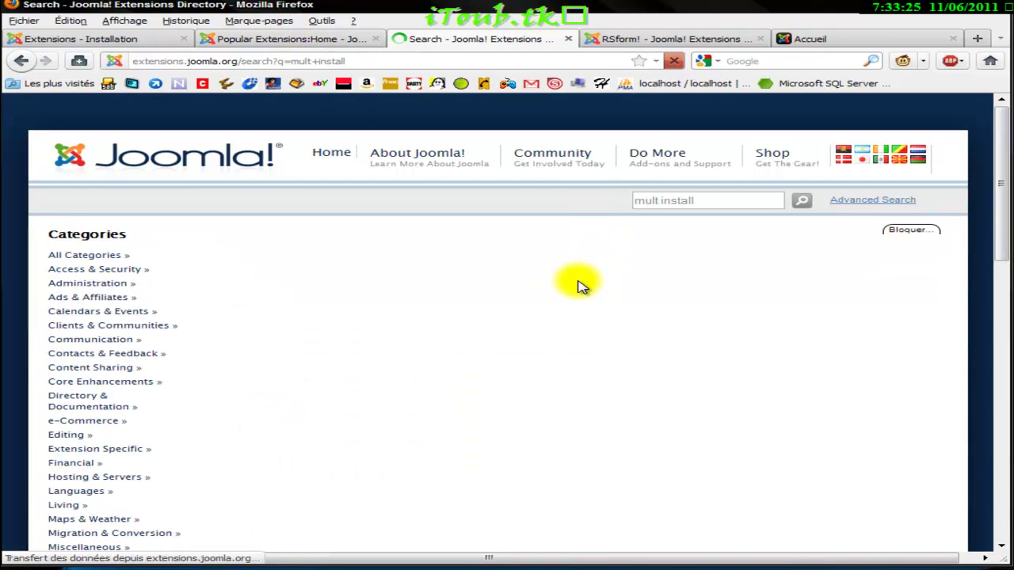
- Correct the search phrase to "multi install" and run the search again
{"action": "scroll", "coordinate": [570, 290], "scroll_direction": "down", "scroll_amount": 15}
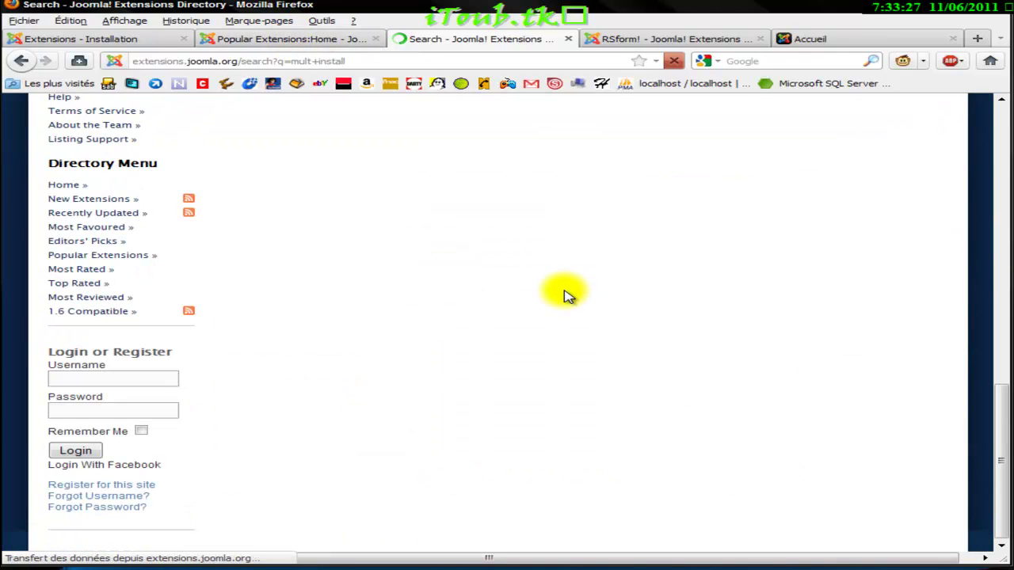
{"action": "scroll", "coordinate": [555, 301], "scroll_direction": "up", "scroll_amount": 15}
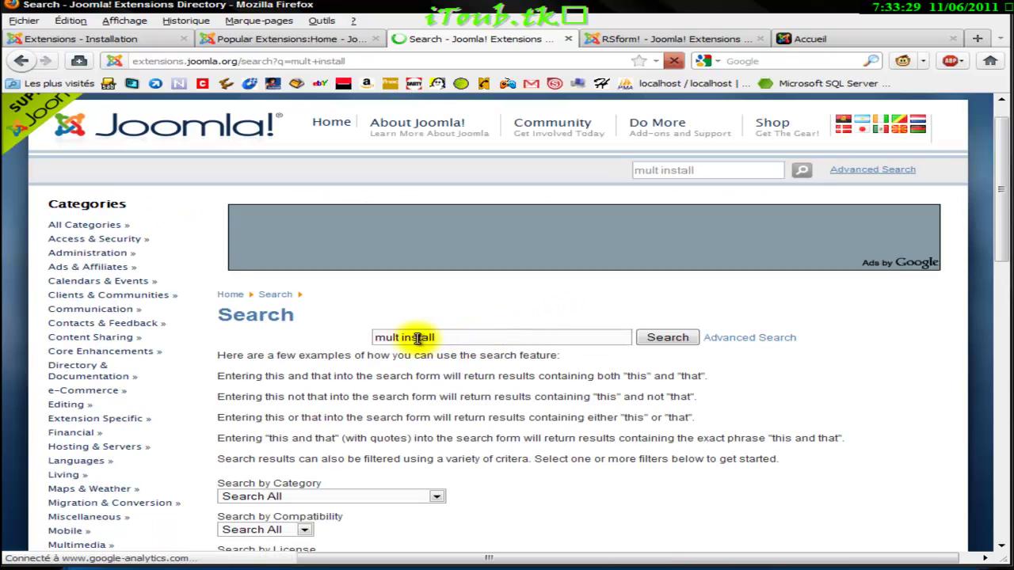
{"action": "left_click", "coordinate": [395, 338]}
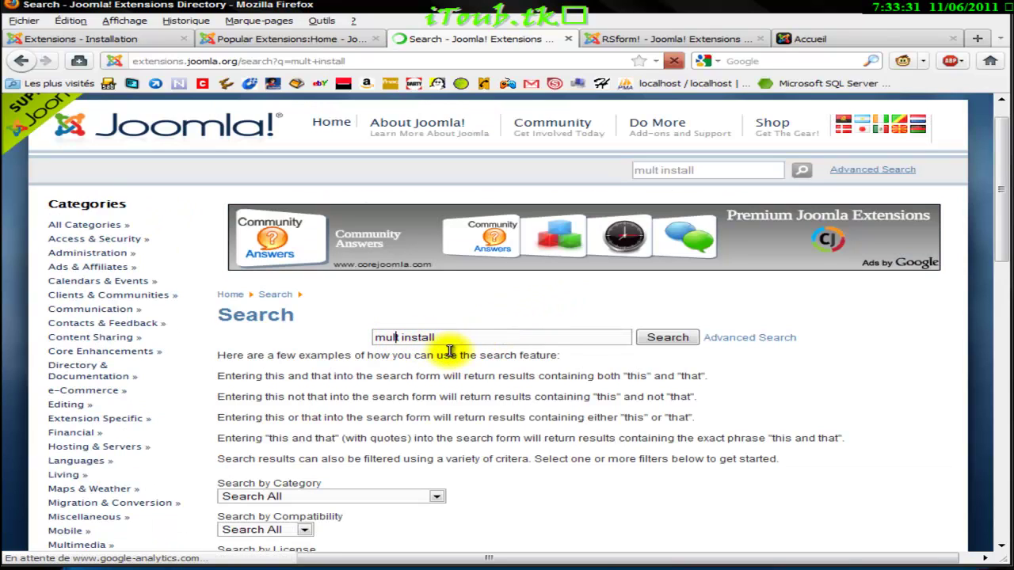
{"action": "type", "text": "i"}
{"action": "key", "text": "Return"}
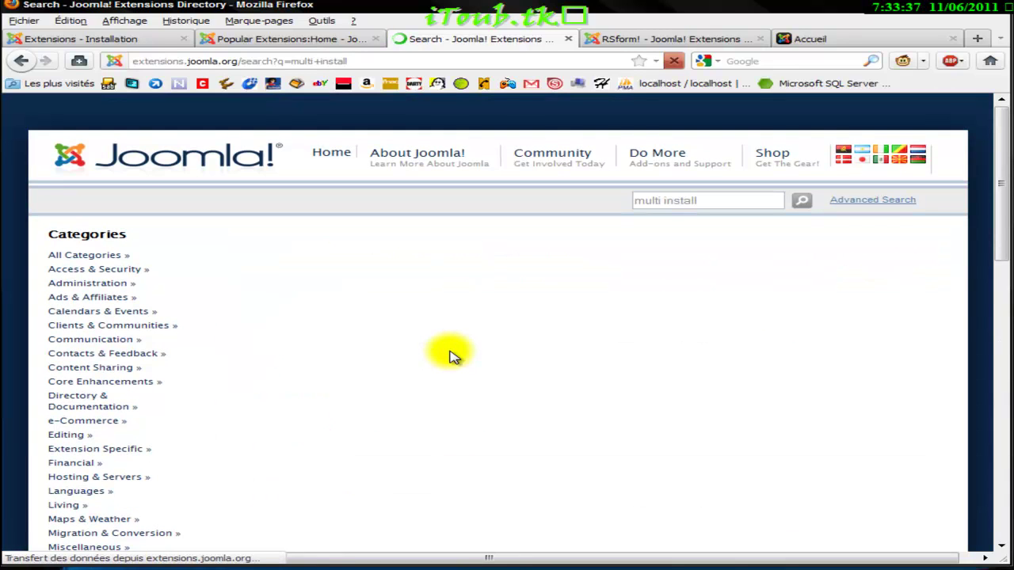
- Open the Multi Install extension from the search results and review its description, changelog and reviews
{"action": "scroll", "coordinate": [543, 396], "scroll_direction": "down", "scroll_amount": 20}
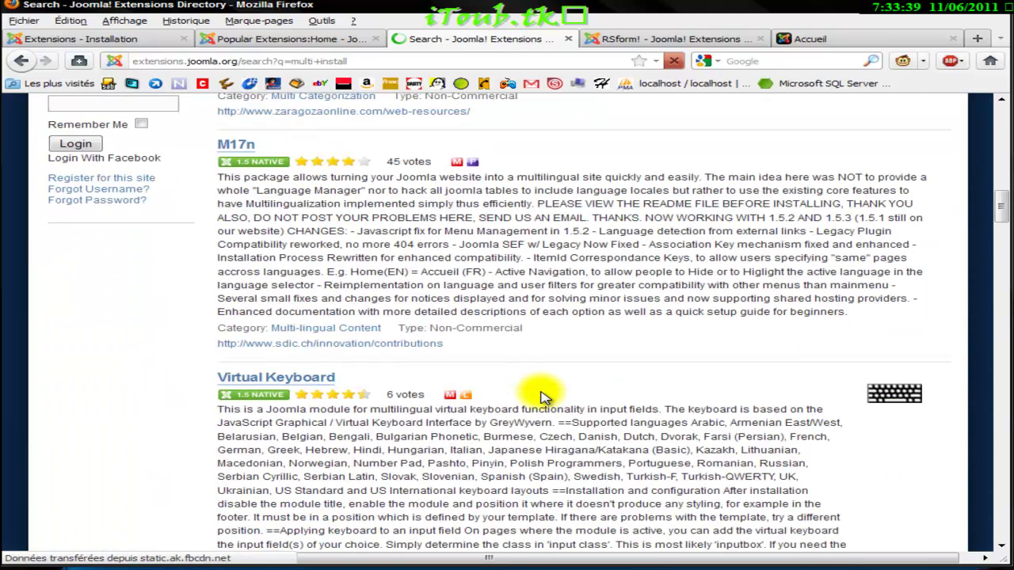
{"action": "scroll", "coordinate": [541, 392], "scroll_direction": "up", "scroll_amount": 7}
{"action": "scroll", "coordinate": [336, 295], "scroll_direction": "up", "scroll_amount": 3}
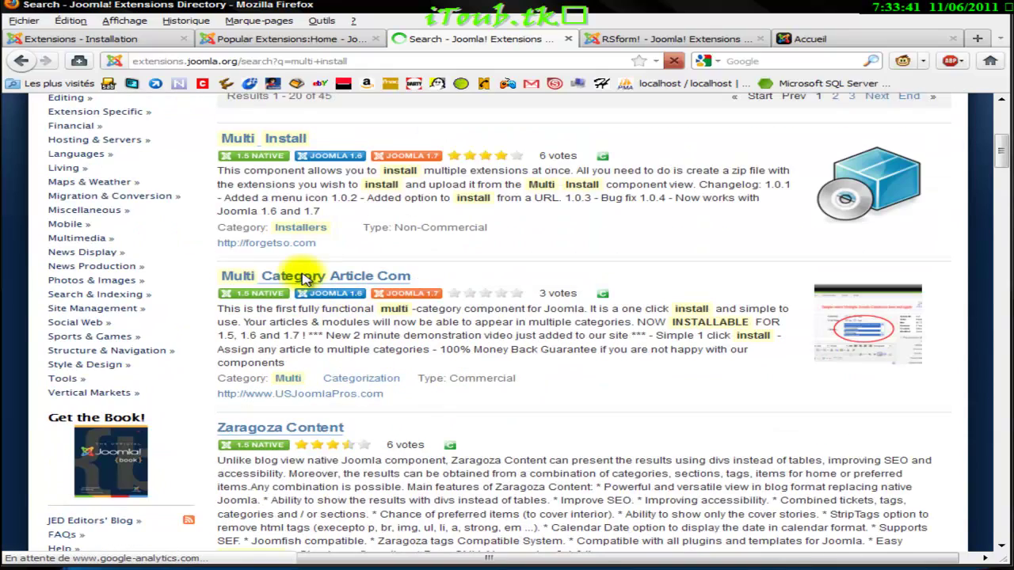
{"action": "scroll", "coordinate": [262, 267], "scroll_direction": "up", "scroll_amount": 4}
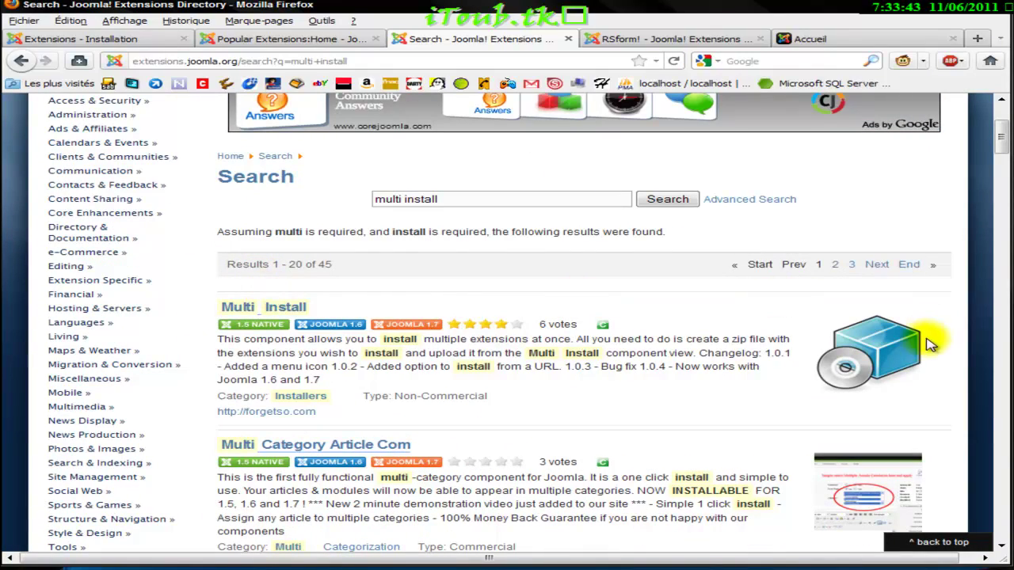
{"action": "left_click", "coordinate": [287, 307]}
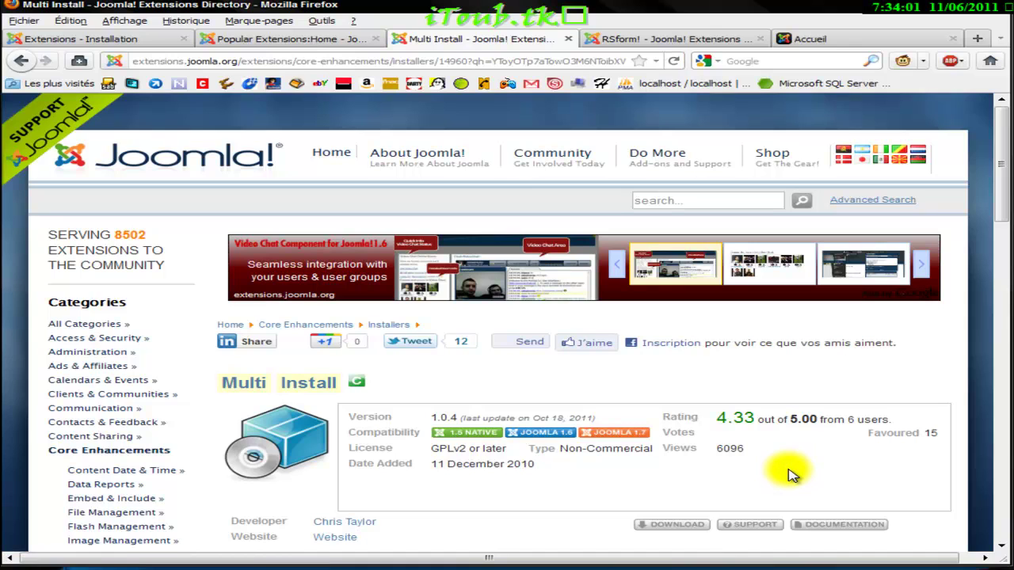
{"action": "scroll", "coordinate": [792, 474], "scroll_direction": "down", "scroll_amount": 10}
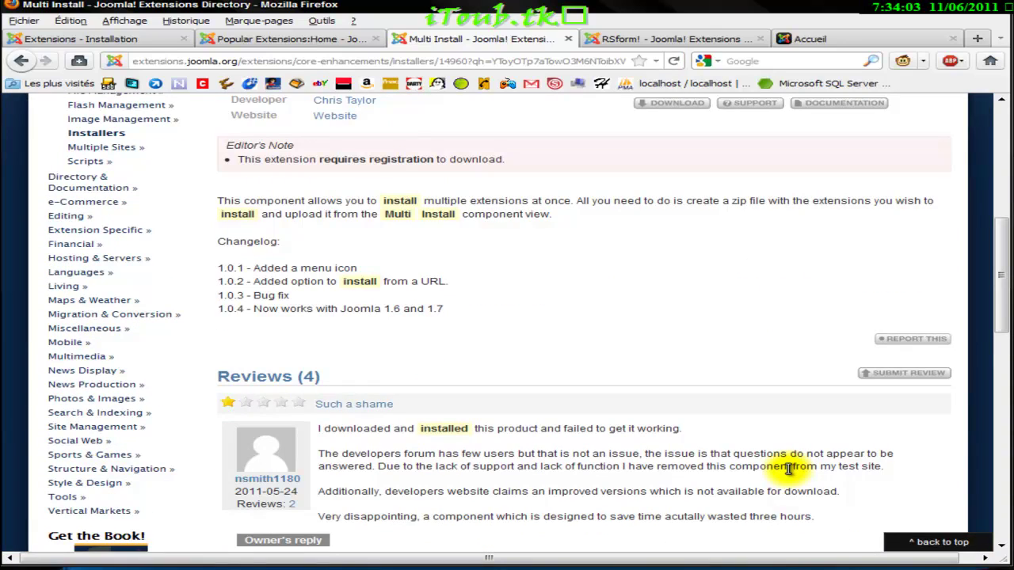
{"action": "scroll", "coordinate": [595, 277], "scroll_direction": "up", "scroll_amount": 10}
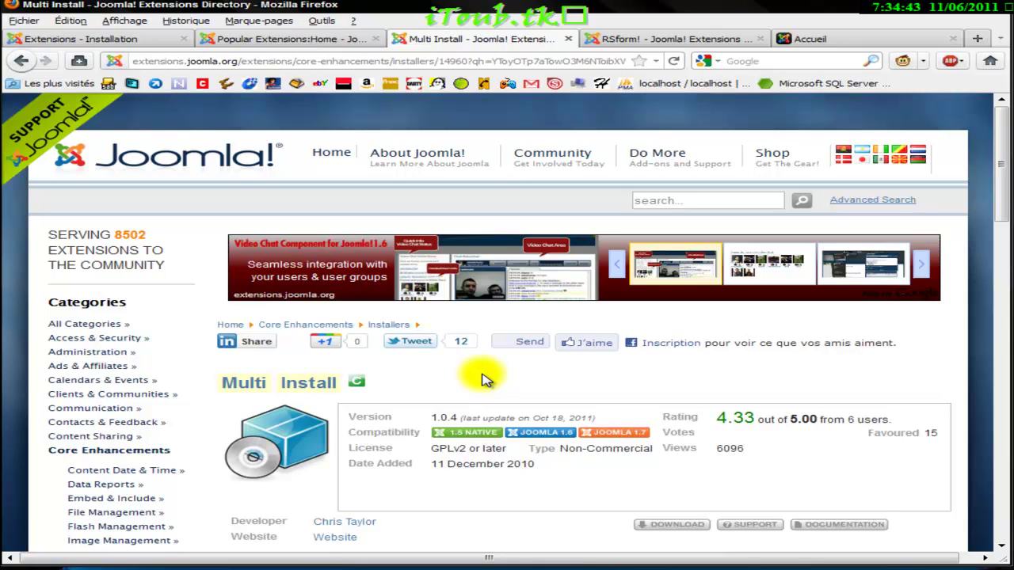
- Open the Multi Install download page in a new tab and return to the extension's listing while it loads
{"action": "left_click", "coordinate": [696, 525]}
{"action": "left_click", "coordinate": [409, 39]}
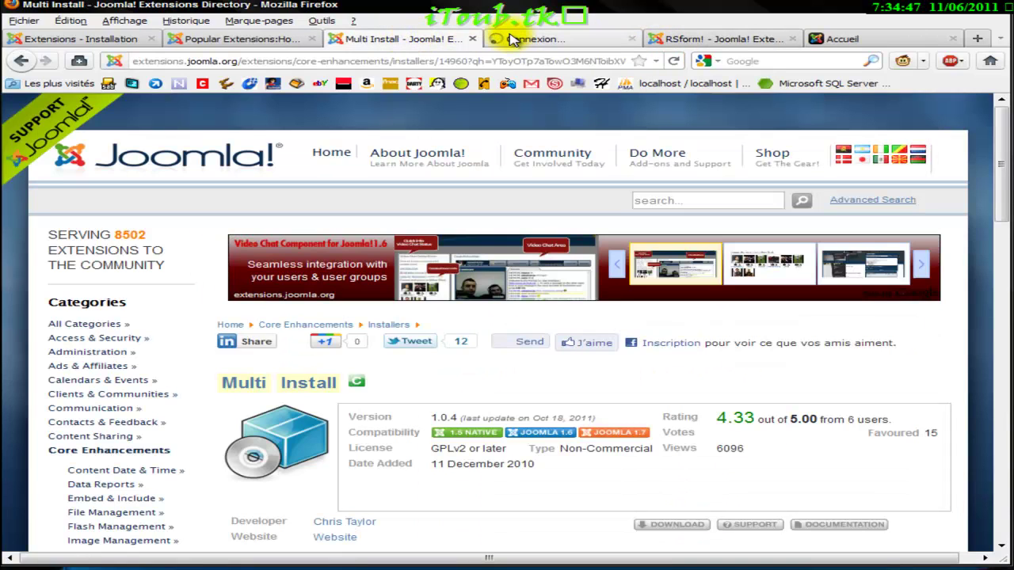
{"action": "left_click", "coordinate": [511, 38]}
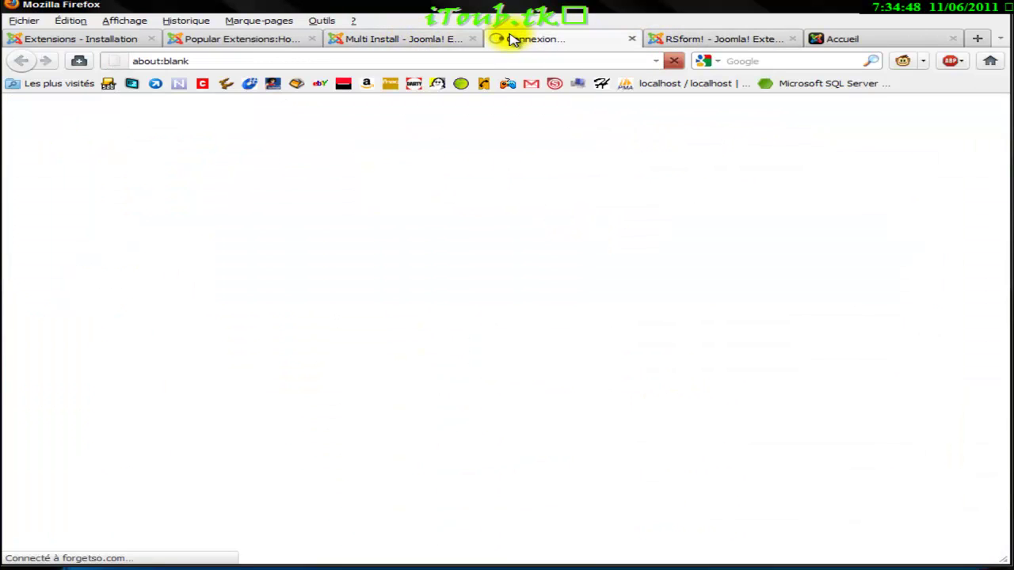
{"action": "left_click", "coordinate": [373, 39]}
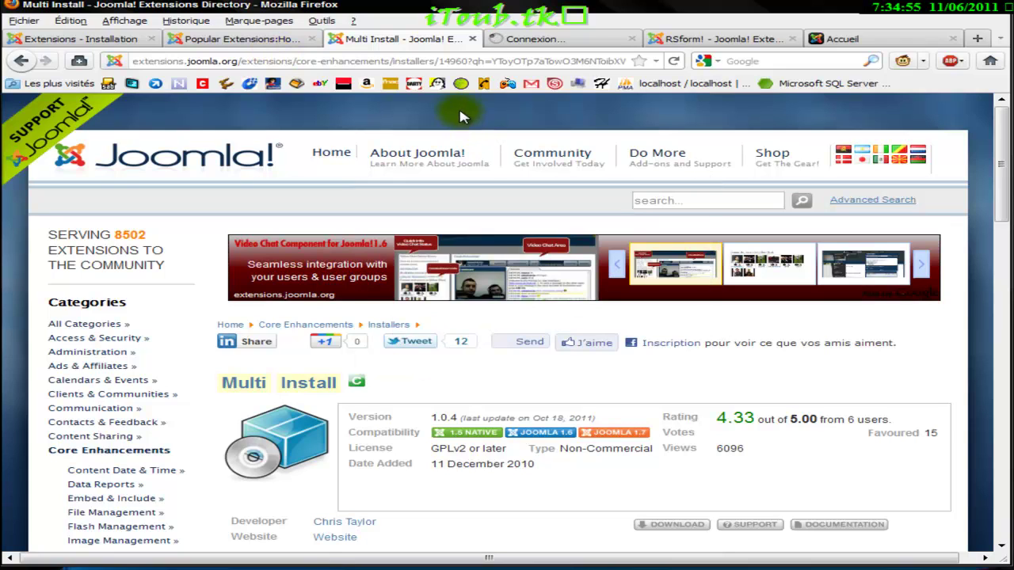
- Return to the Joomla extension installer and examine the K2 Installation Status, including the mod_k2_comments, mod_k2_content and mod_k2_login modules
{"action": "key", "text": "ctrl+1"}
{"action": "scroll", "coordinate": [544, 236], "scroll_direction": "down", "scroll_amount": 2}
{"action": "scroll", "coordinate": [544, 235], "scroll_direction": "up", "scroll_amount": 6}
{"action": "scroll", "coordinate": [388, 276], "scroll_direction": "down", "scroll_amount": 3}
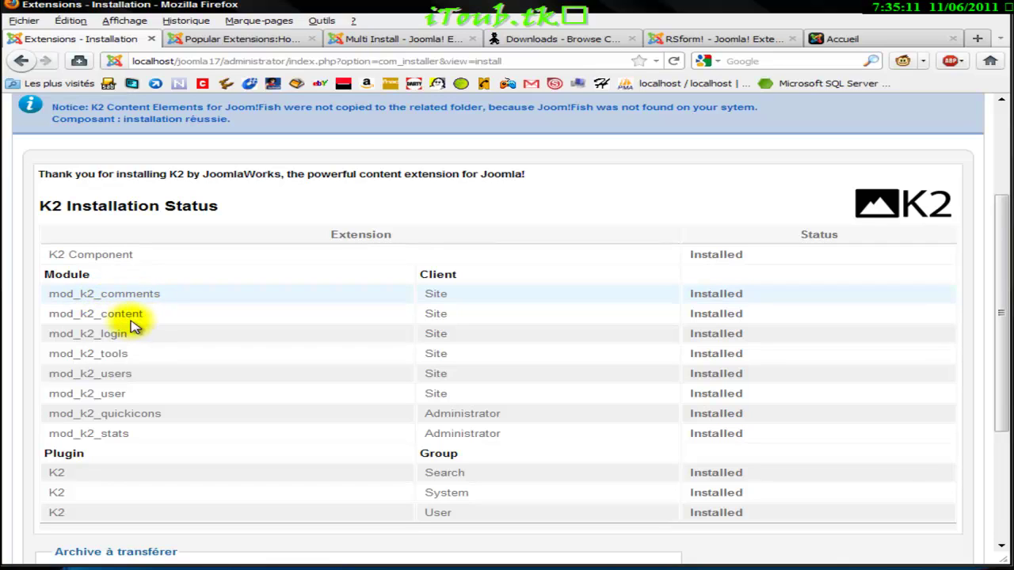
{"action": "left_click_drag", "start_coordinate": [64, 295], "coordinate": [153, 293]}
{"action": "left_click", "coordinate": [198, 298]}
{"action": "left_click_drag", "start_coordinate": [50, 315], "coordinate": [195, 317]}
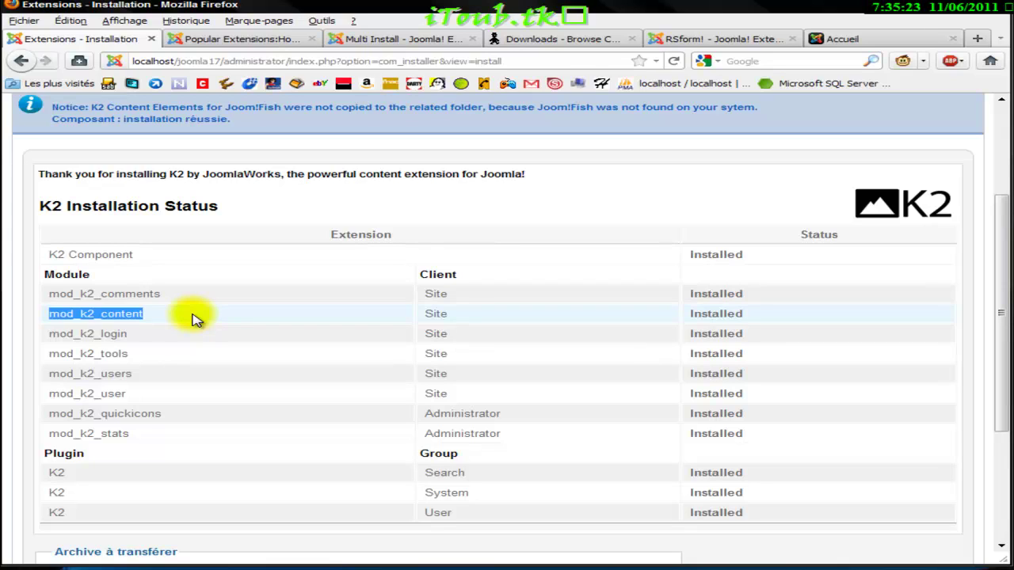
{"action": "left_click", "coordinate": [67, 329]}
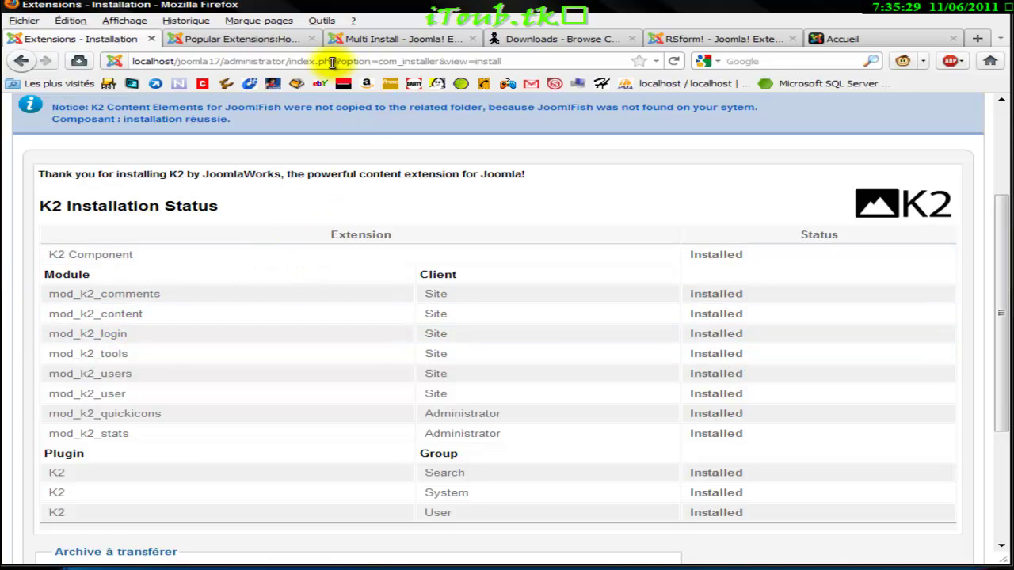
{"action": "scroll", "coordinate": [855, 115], "scroll_direction": "up", "scroll_amount": 2}
{"action": "scroll", "coordinate": [856, 114], "scroll_direction": "up", "scroll_amount": 2}
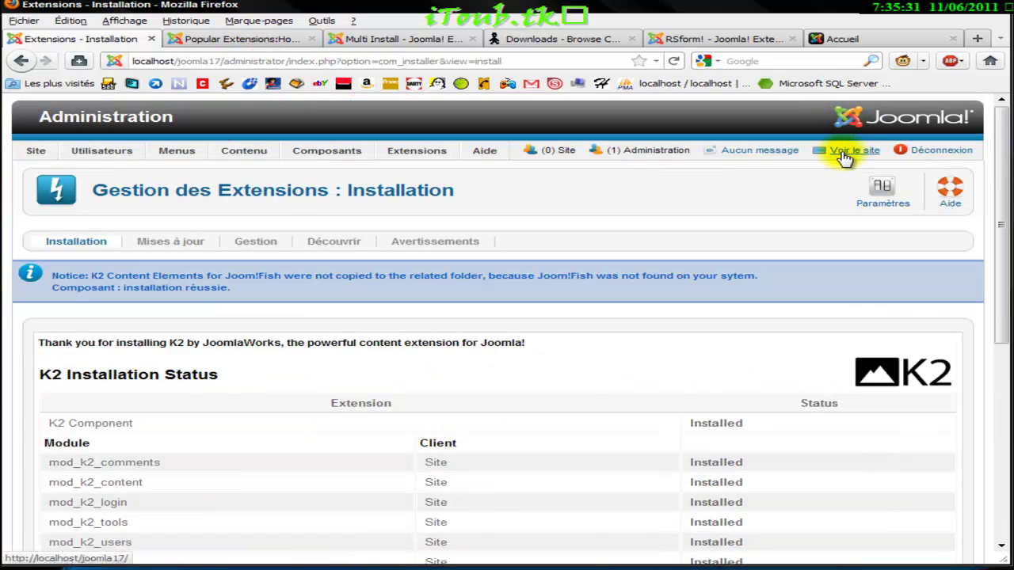
- View the public Joomla site and look over its home page down to the login module
{"action": "left_click", "coordinate": [844, 152]}
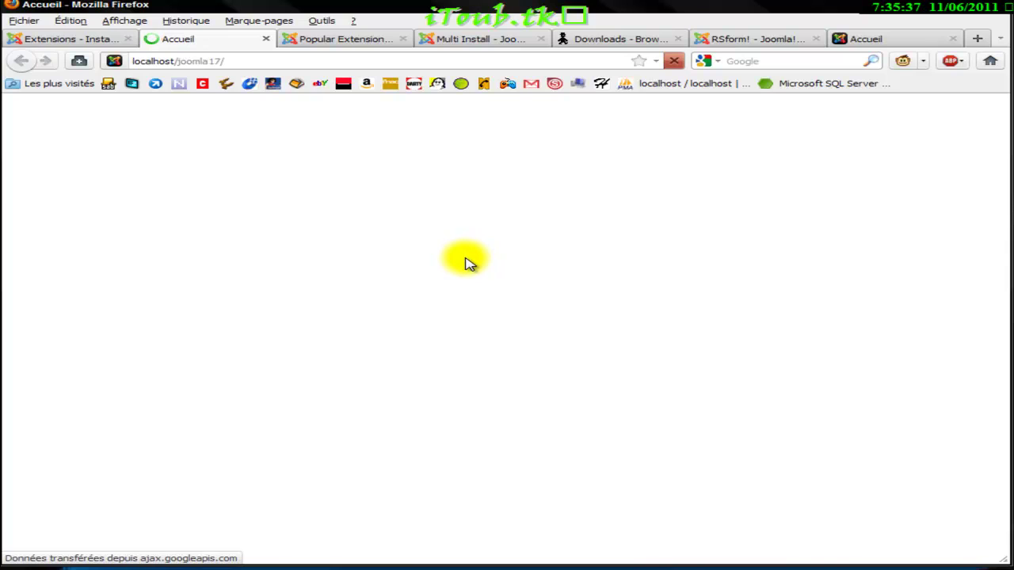
{"action": "scroll", "coordinate": [467, 260], "scroll_direction": "down", "scroll_amount": 6}
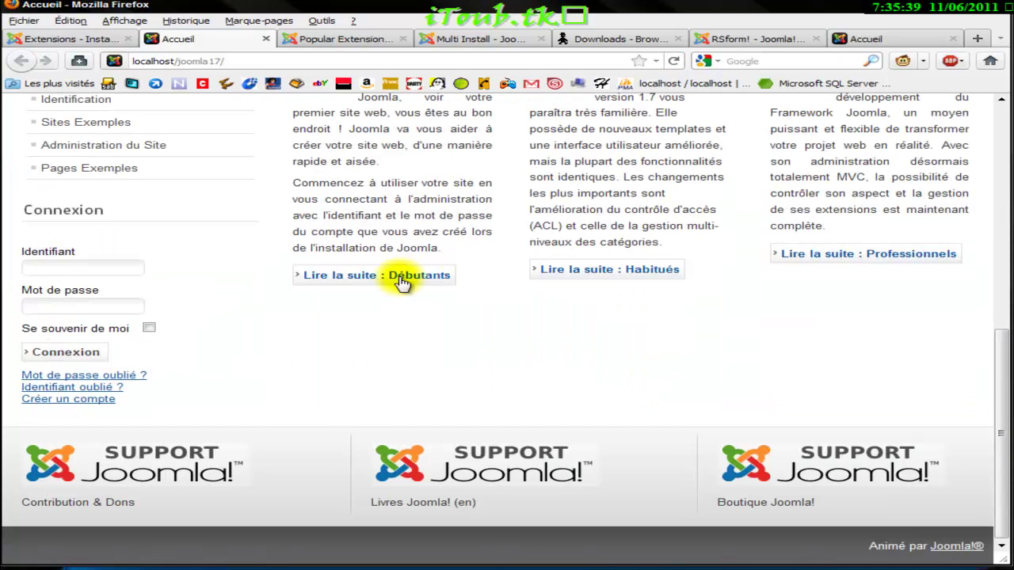
{"action": "scroll", "coordinate": [446, 267], "scroll_direction": "up", "scroll_amount": 3}
{"action": "scroll", "coordinate": [285, 300], "scroll_direction": "down", "scroll_amount": 3}
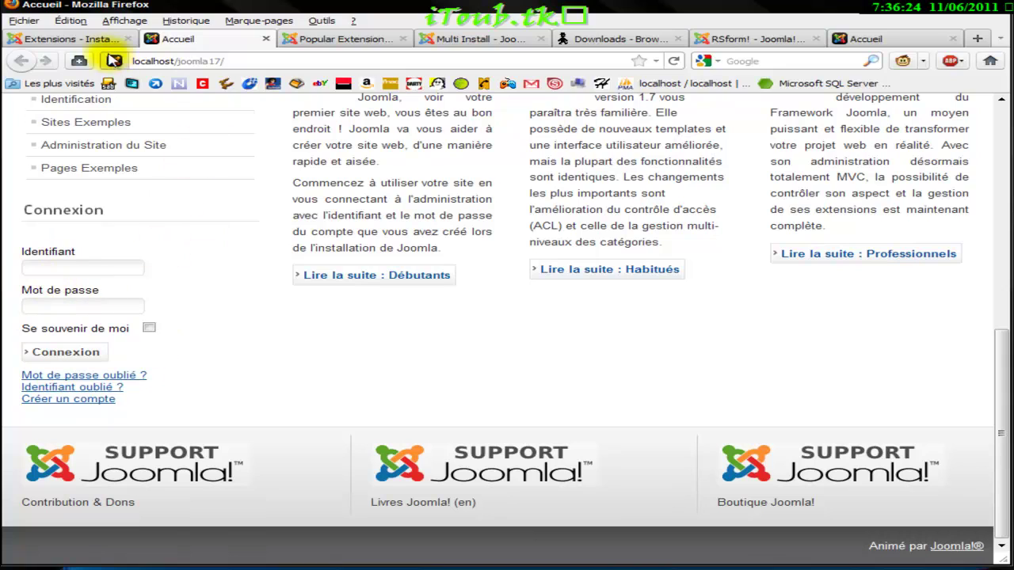
- Return to the K2 Installation Status and examine the mod_k2_quickicons and mod_k2_stats administrator modules and their installation status
{"action": "left_click", "coordinate": [45, 39]}
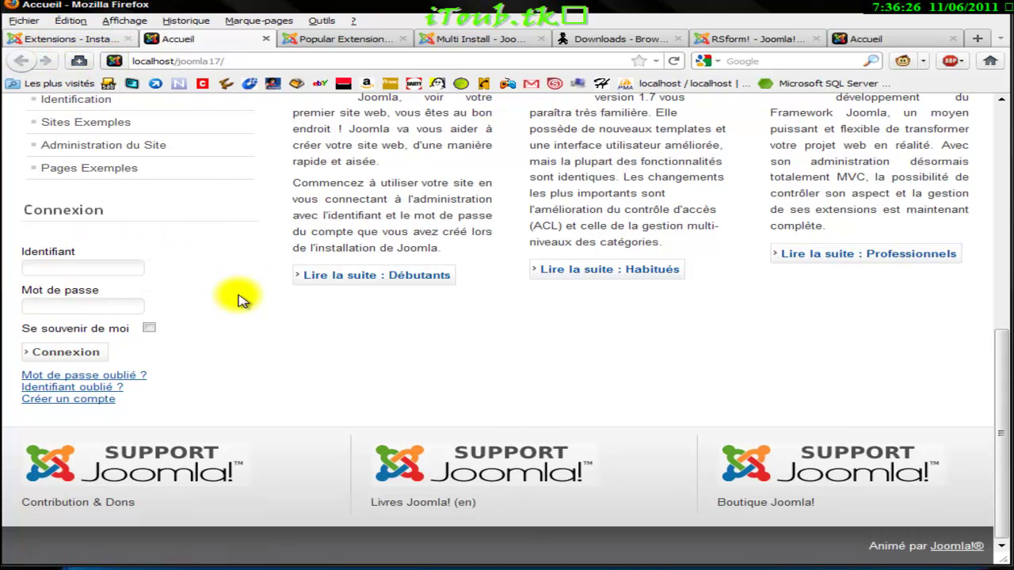
{"action": "scroll", "coordinate": [317, 349], "scroll_direction": "down", "scroll_amount": 5}
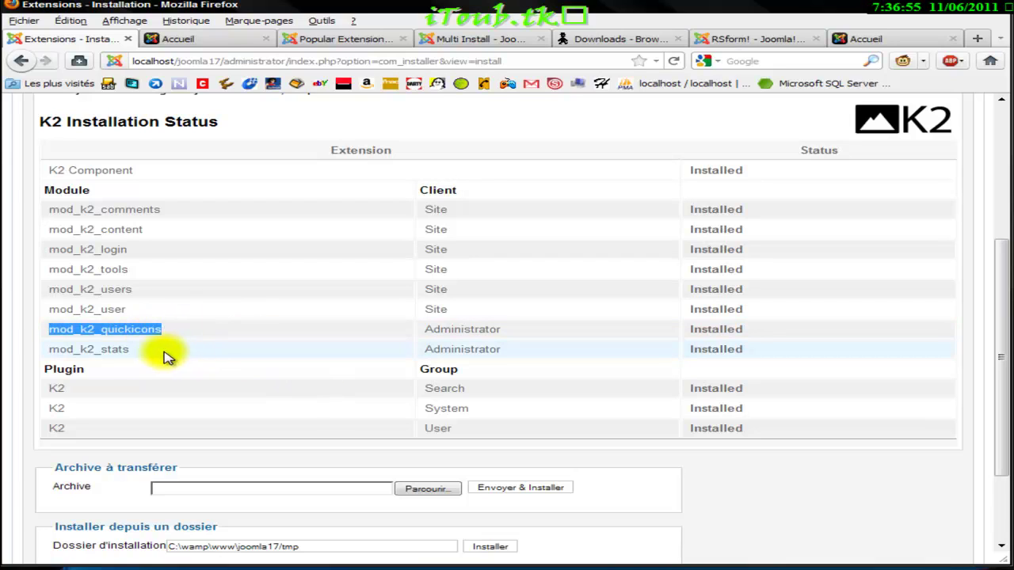
{"action": "left_click", "coordinate": [95, 348]}
{"action": "left_click_drag", "start_coordinate": [93, 348], "coordinate": [99, 349]}
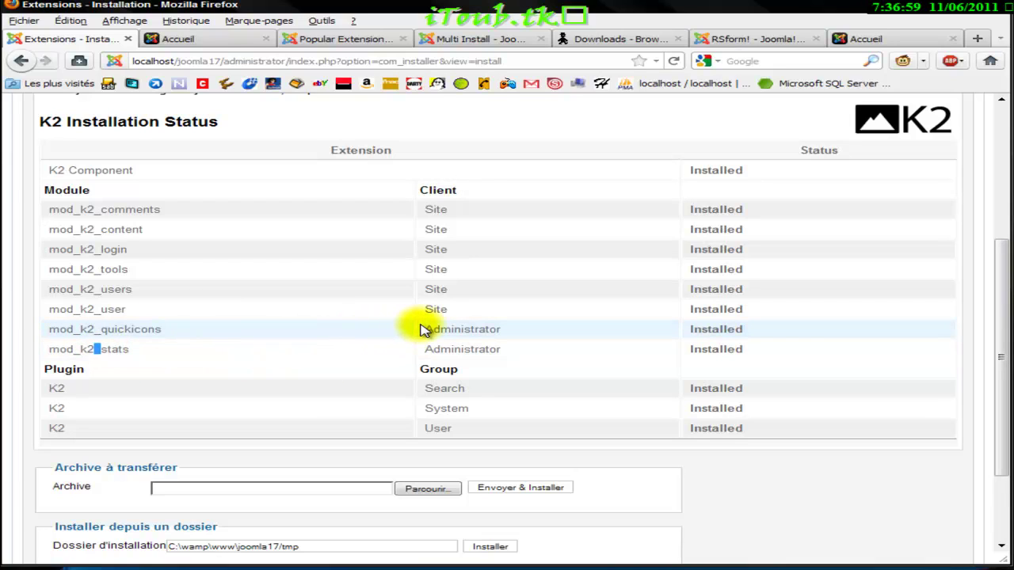
{"action": "left_click_drag", "start_coordinate": [422, 329], "coordinate": [702, 344]}
{"action": "left_click", "coordinate": [694, 351]}
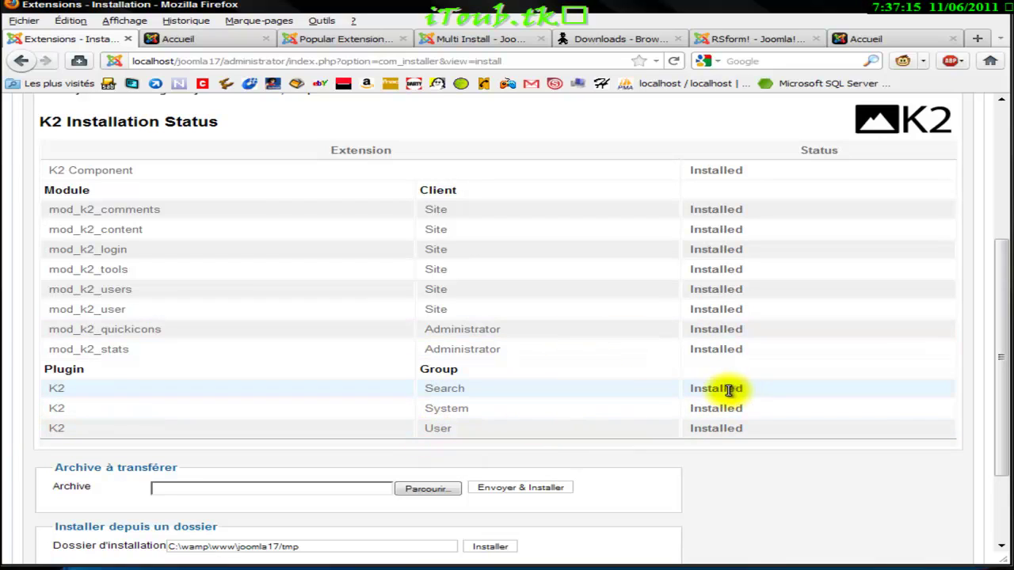
{"action": "scroll", "coordinate": [702, 389], "scroll_direction": "up", "scroll_amount": 5}
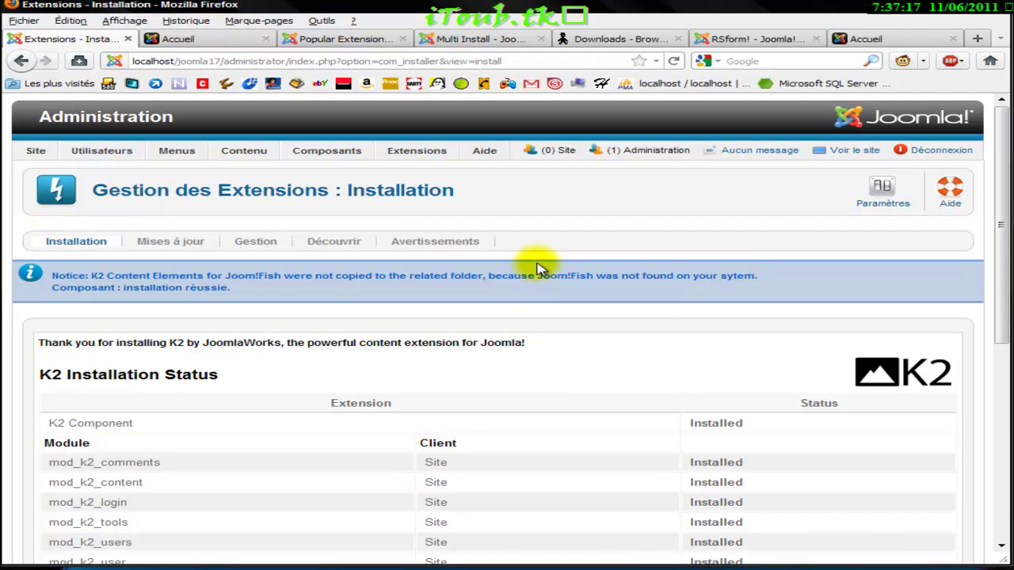
- Open the module manager and look through the site modules, including the K2 ones
{"action": "mouse_move", "coordinate": [389, 164]}
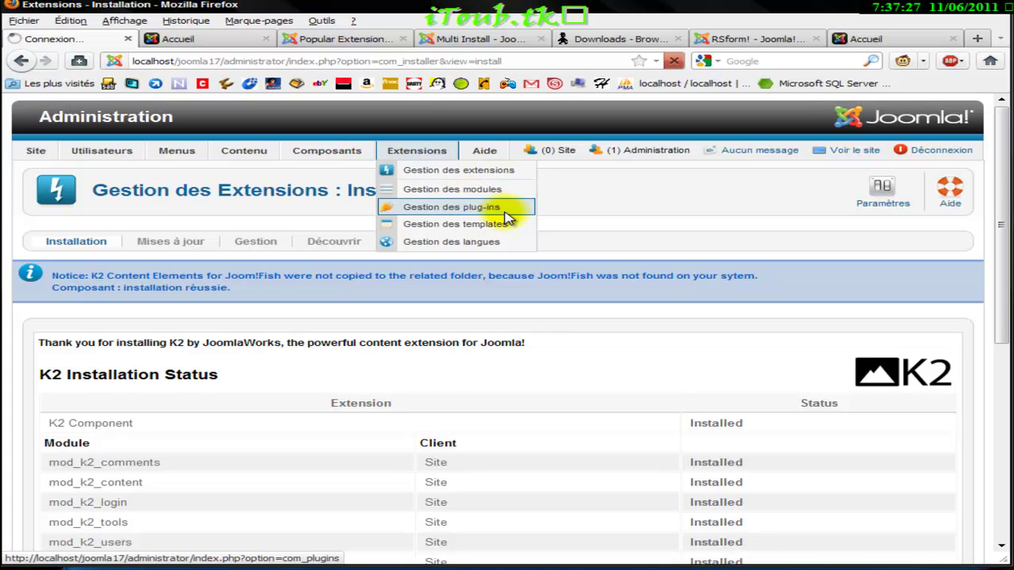
{"action": "left_click", "coordinate": [441, 191]}
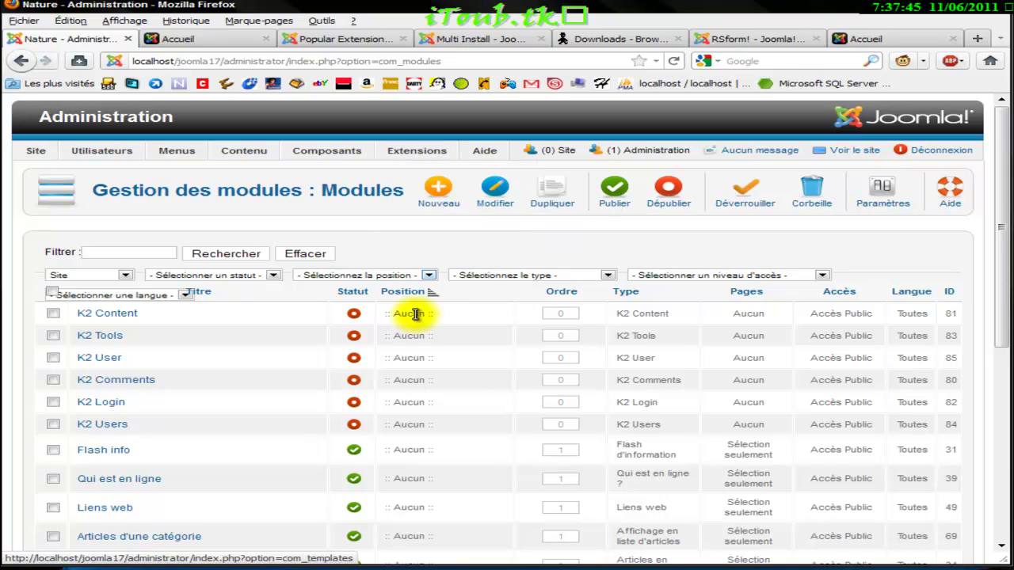
{"action": "scroll", "coordinate": [231, 305], "scroll_direction": "down", "scroll_amount": 4}
{"action": "scroll", "coordinate": [231, 305], "scroll_direction": "down", "scroll_amount": 4}
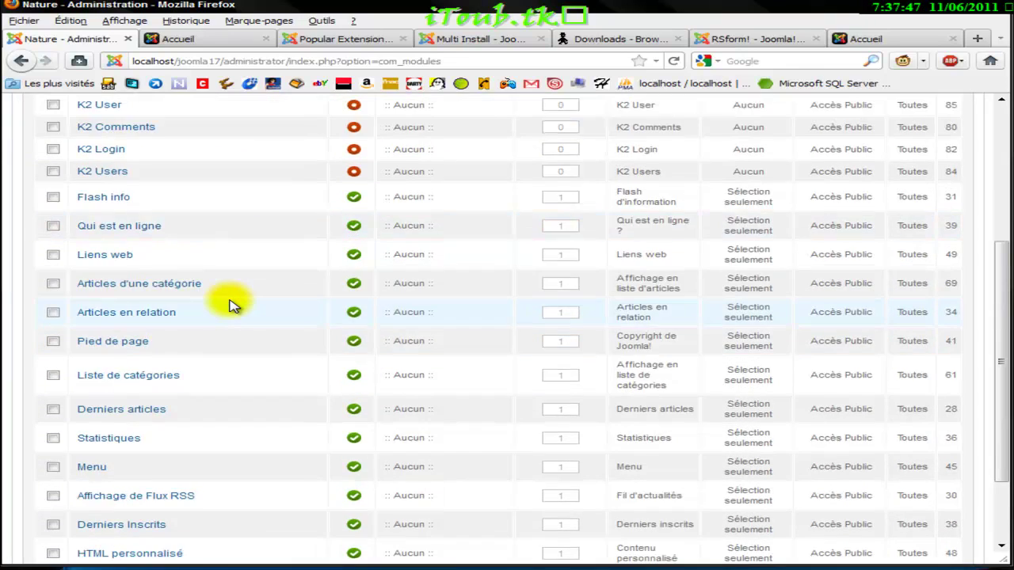
{"action": "scroll", "coordinate": [231, 306], "scroll_direction": "up", "scroll_amount": 8}
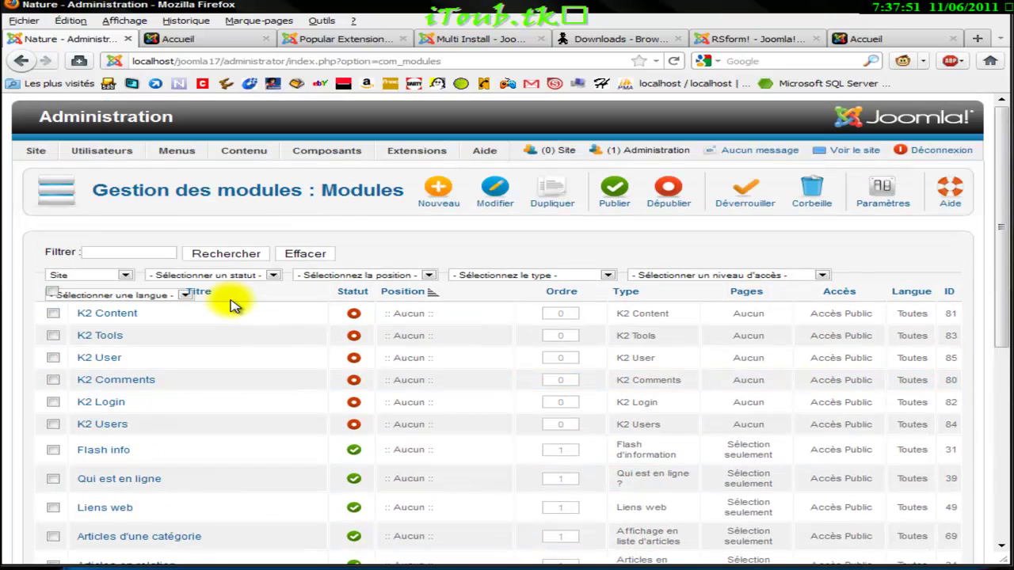
- Look over the first page of site modules and set the module list to display all entries (Tout)
{"action": "scroll", "coordinate": [231, 306], "scroll_direction": "down", "scroll_amount": 9}
{"action": "scroll", "coordinate": [231, 306], "scroll_direction": "up", "scroll_amount": 6}
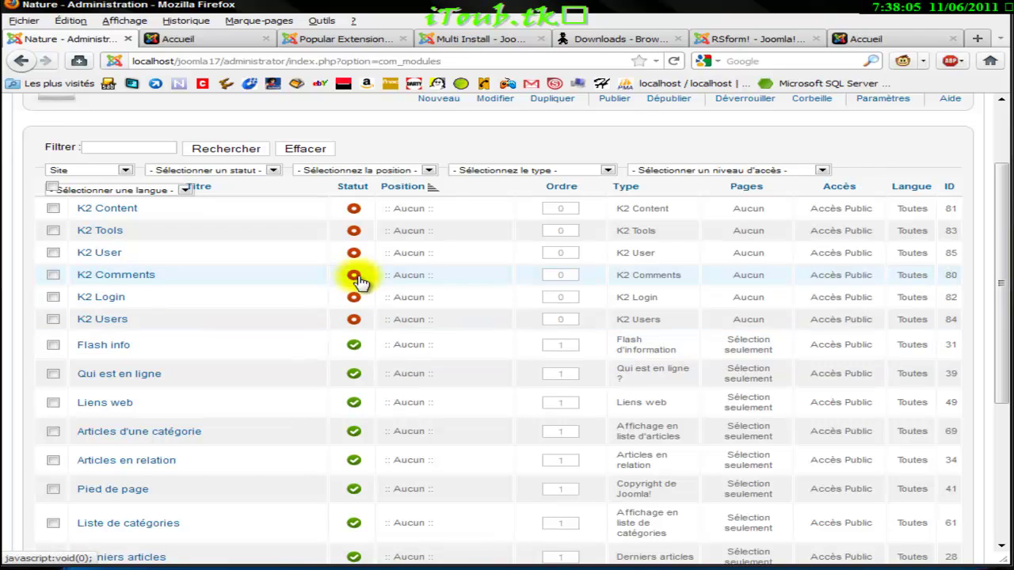
{"action": "scroll", "coordinate": [380, 238], "scroll_direction": "up", "scroll_amount": 3}
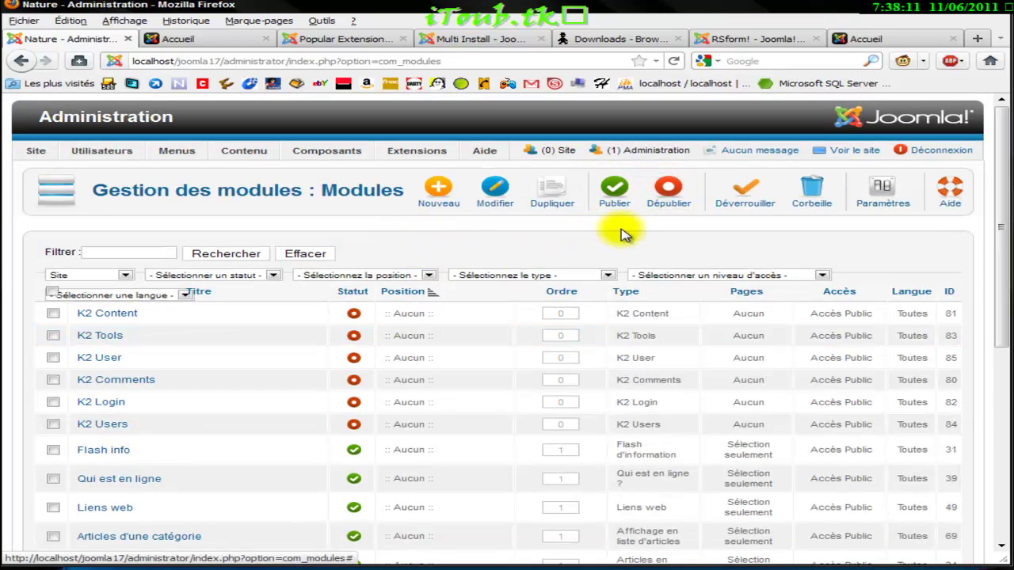
{"action": "scroll", "coordinate": [407, 283], "scroll_direction": "down", "scroll_amount": 5}
{"action": "scroll", "coordinate": [222, 366], "scroll_direction": "up", "scroll_amount": 2}
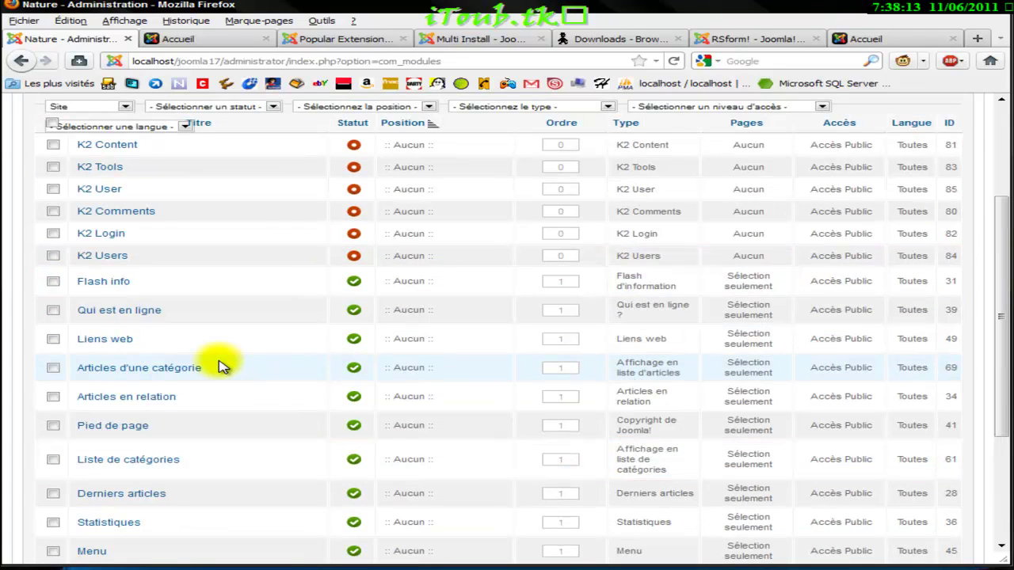
{"action": "scroll", "coordinate": [233, 343], "scroll_direction": "down", "scroll_amount": 5}
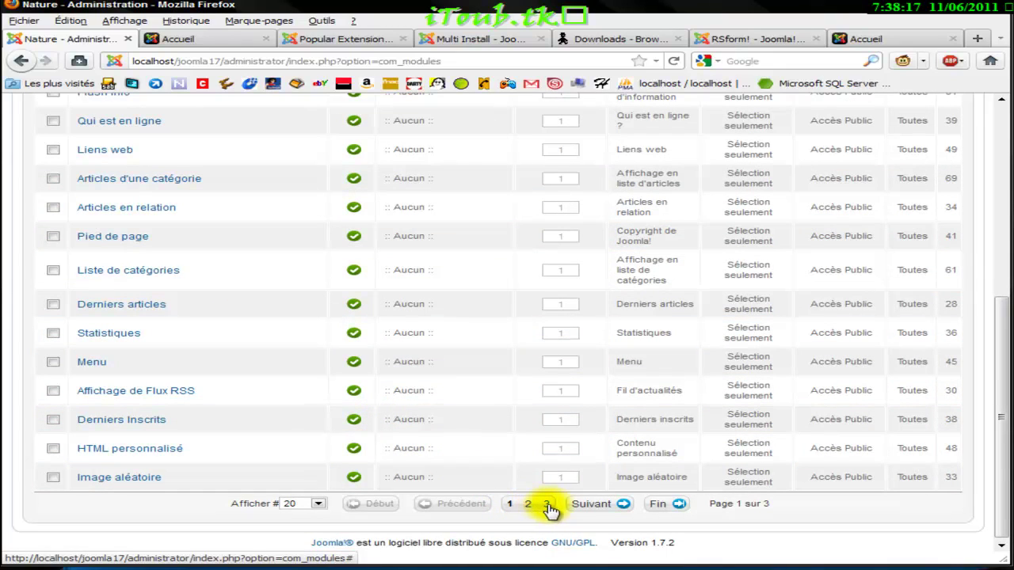
{"action": "left_click", "coordinate": [318, 504]}
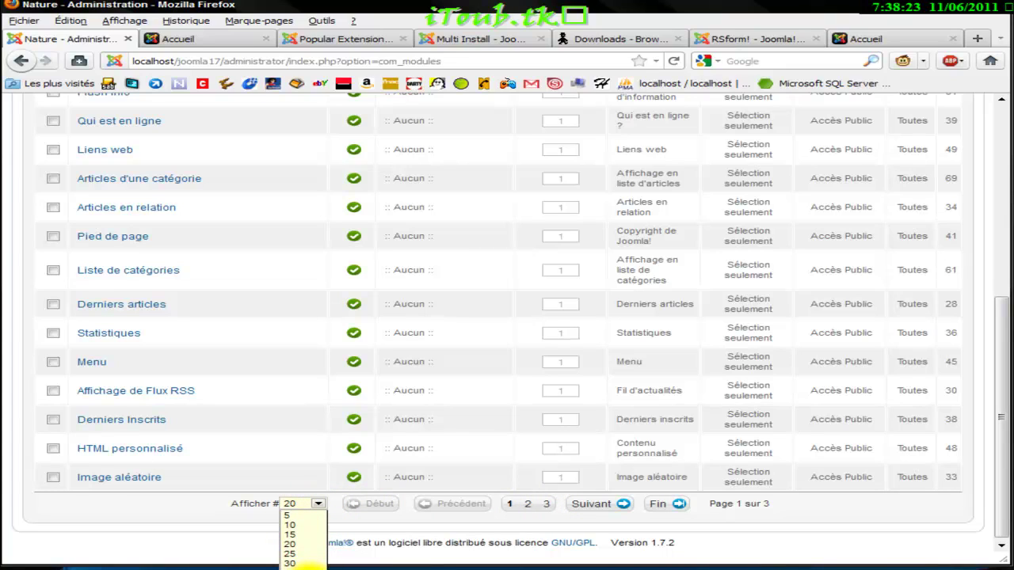
{"action": "left_click", "coordinate": [290, 568]}
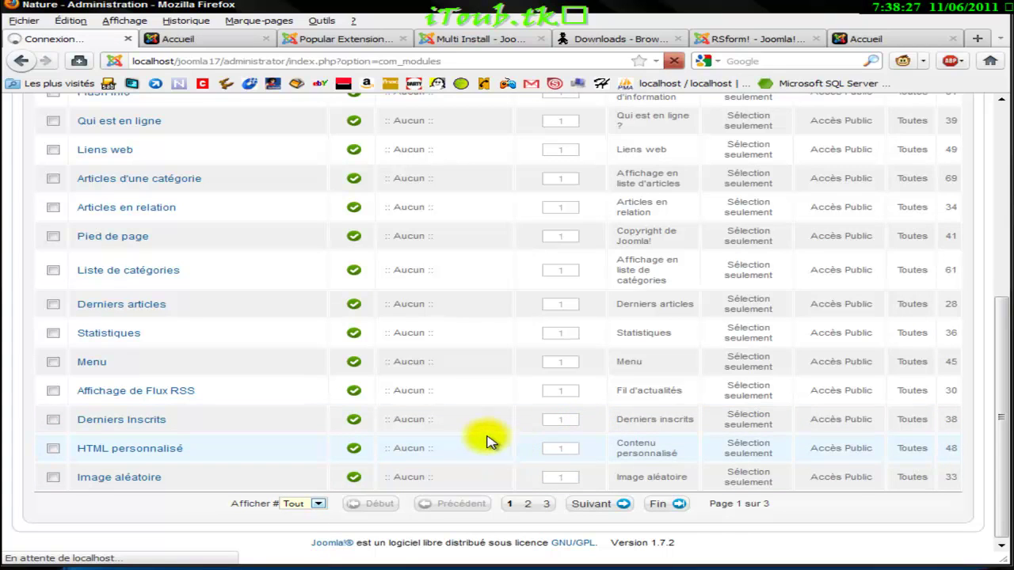
- Look through the full list of site modules, including the K2, Atomic Template and numbered-position ones
{"action": "scroll", "coordinate": [491, 442], "scroll_direction": "up", "scroll_amount": 10}
{"action": "scroll", "coordinate": [545, 360], "scroll_direction": "down", "scroll_amount": 8}
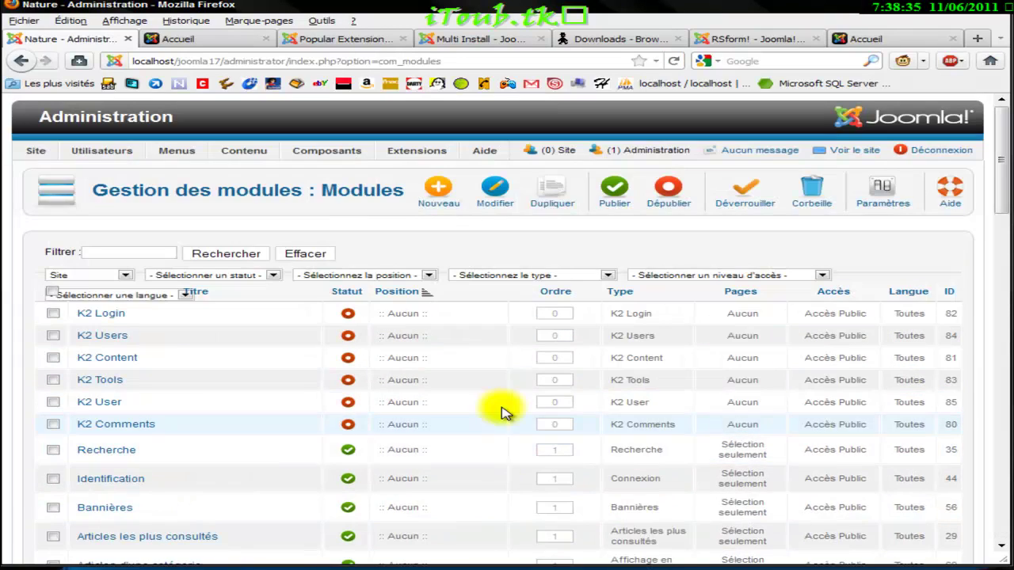
{"action": "scroll", "coordinate": [503, 408], "scroll_direction": "down", "scroll_amount": 2}
{"action": "scroll", "coordinate": [294, 380], "scroll_direction": "down", "scroll_amount": 2}
{"action": "scroll", "coordinate": [310, 385], "scroll_direction": "down", "scroll_amount": 5}
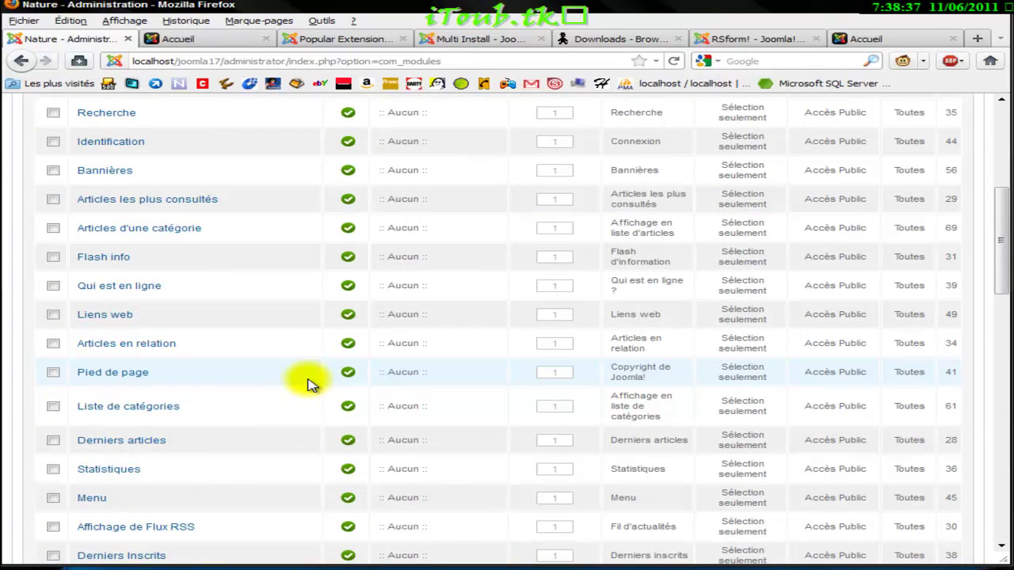
{"action": "scroll", "coordinate": [310, 385], "scroll_direction": "down", "scroll_amount": 5}
{"action": "scroll", "coordinate": [310, 385], "scroll_direction": "down", "scroll_amount": 5}
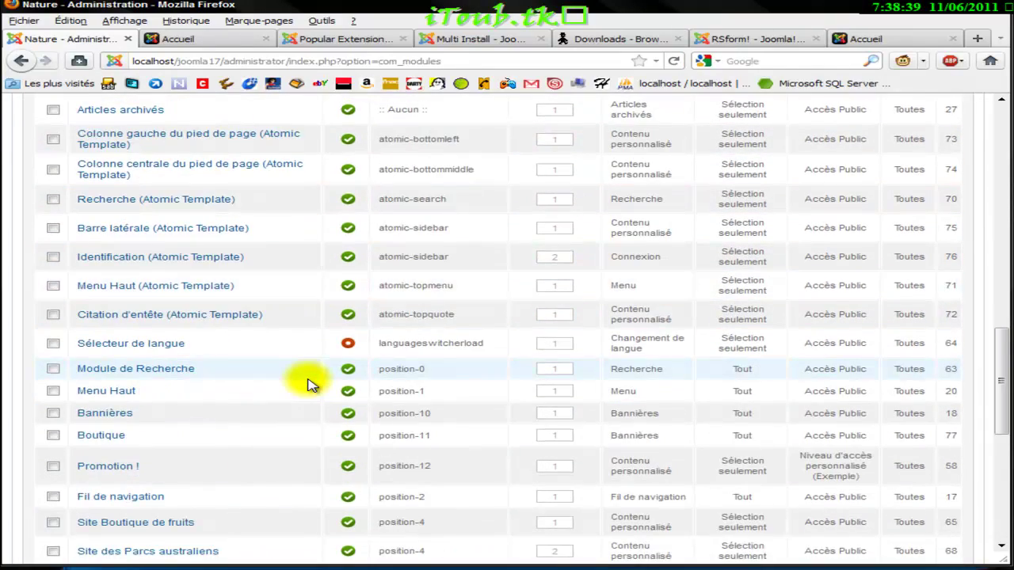
{"action": "scroll", "coordinate": [310, 385], "scroll_direction": "up", "scroll_amount": 14}
{"action": "scroll", "coordinate": [310, 383], "scroll_direction": "up", "scroll_amount": 5}
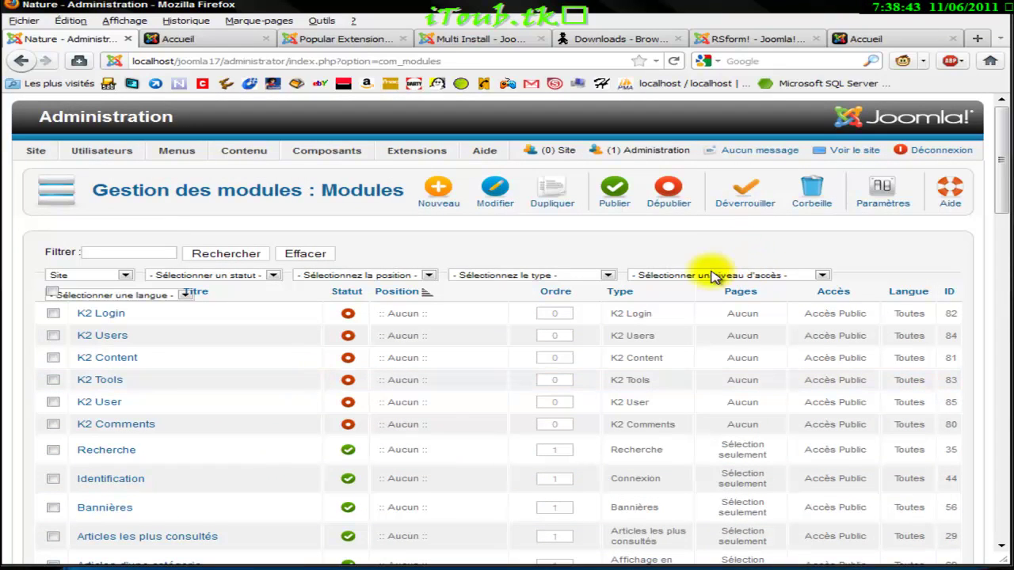
- Filter the site modules by the type Connexion
{"action": "left_click", "coordinate": [557, 276]}
{"action": "scroll", "coordinate": [571, 311], "scroll_direction": "down", "scroll_amount": 3}
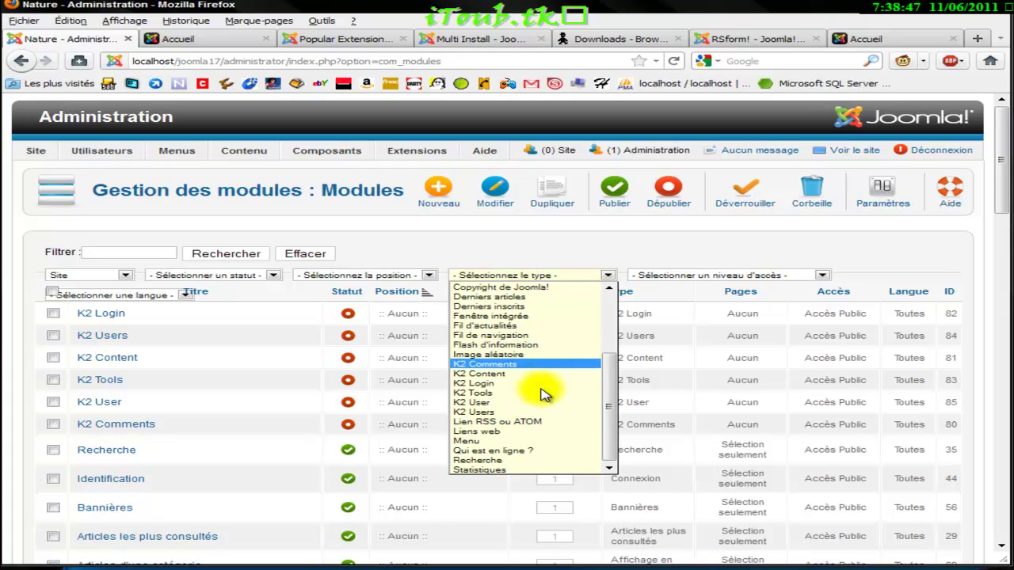
{"action": "scroll", "coordinate": [544, 441], "scroll_direction": "up", "scroll_amount": 3}
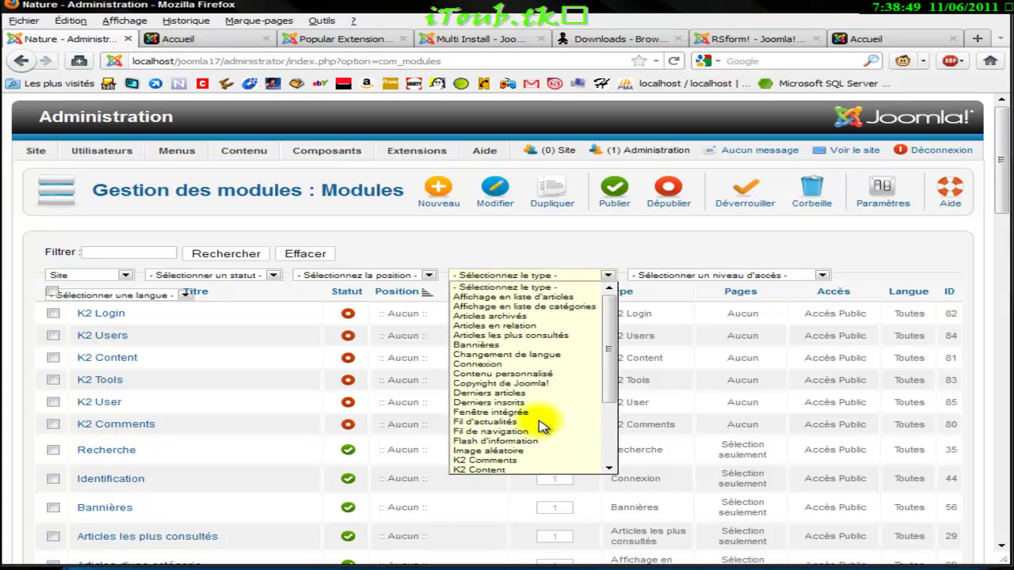
{"action": "left_click", "coordinate": [506, 365]}
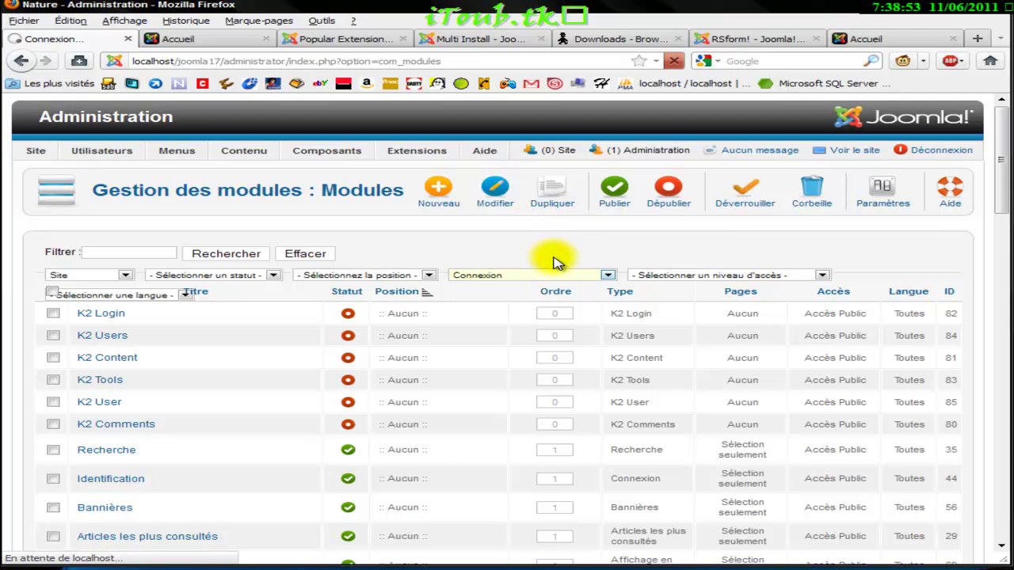
- View the public home page and examine the module titles "A propos de Joomla!", "Ce site" and "Connexion"
{"action": "left_click", "coordinate": [190, 39]}
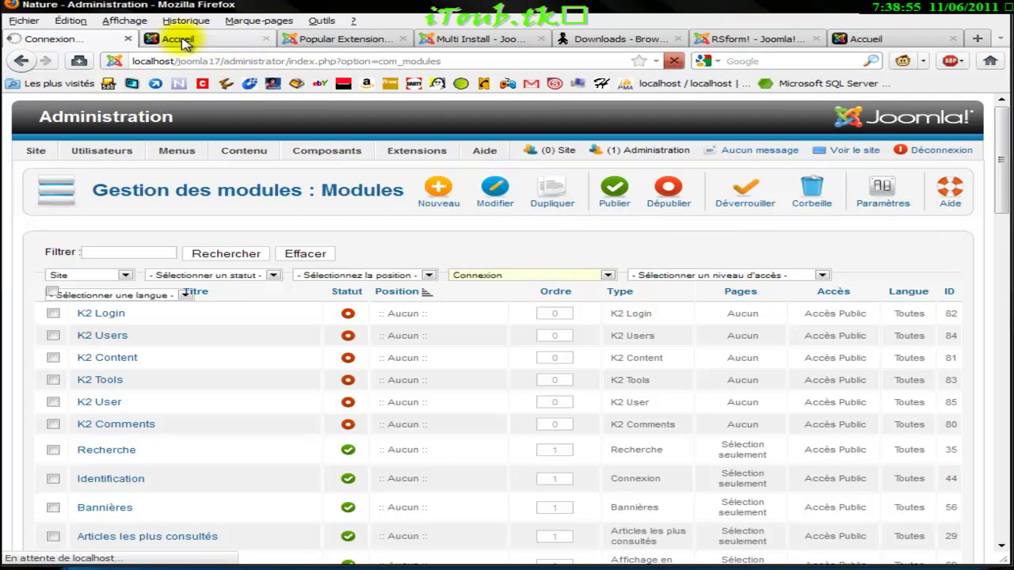
{"action": "scroll", "coordinate": [368, 324], "scroll_direction": "up", "scroll_amount": 5}
{"action": "scroll", "coordinate": [295, 351], "scroll_direction": "up", "scroll_amount": 5}
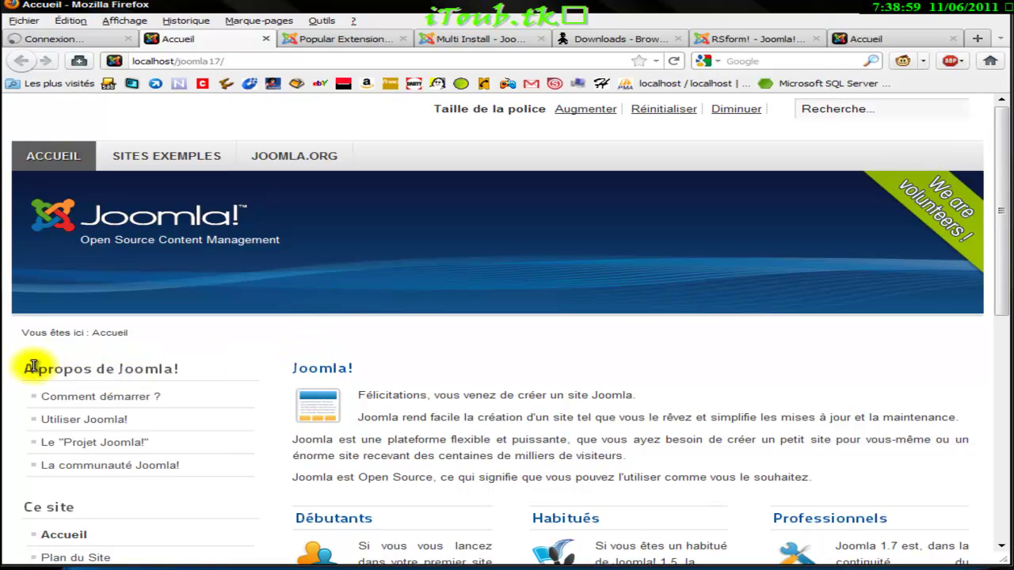
{"action": "left_click_drag", "start_coordinate": [23, 368], "coordinate": [219, 380]}
{"action": "scroll", "coordinate": [198, 382], "scroll_direction": "down", "scroll_amount": 2}
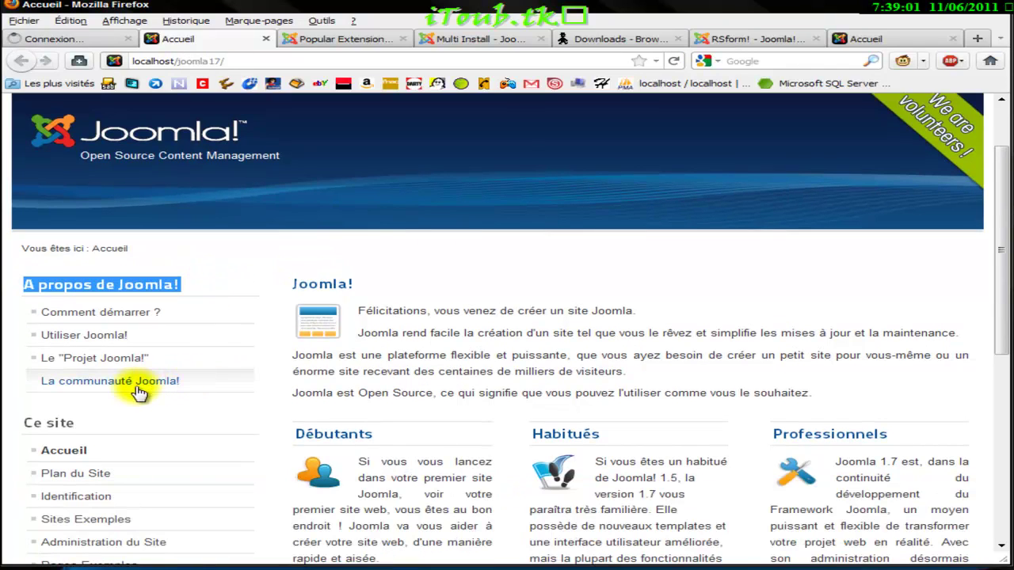
{"action": "left_click_drag", "start_coordinate": [24, 425], "coordinate": [122, 413]}
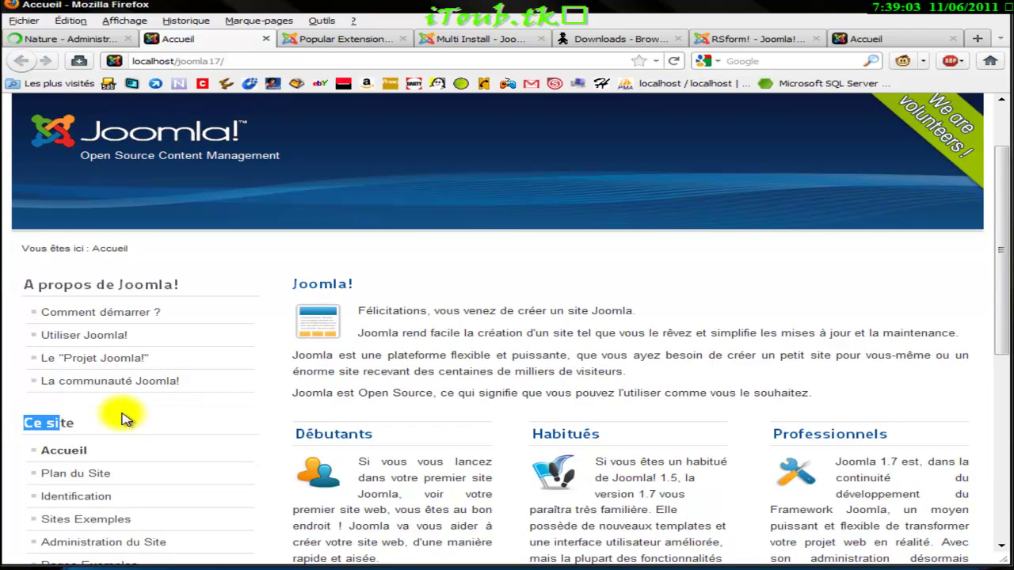
{"action": "scroll", "coordinate": [115, 400], "scroll_direction": "down", "scroll_amount": 9}
{"action": "double_click", "coordinate": [32, 209]}
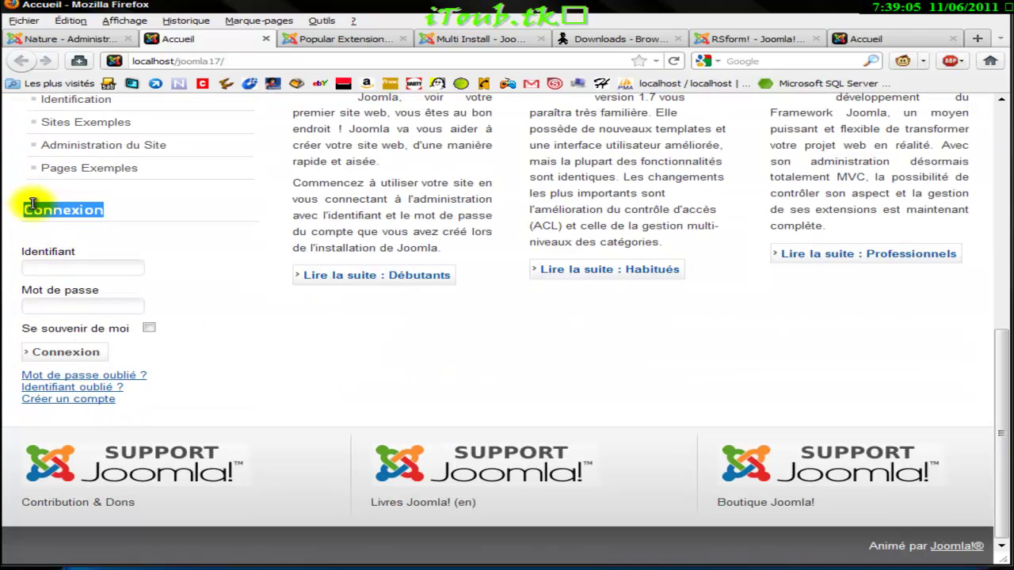
- Select the Connexion module in the module manager and check the login module's position in the home page's position preview
{"action": "left_click", "coordinate": [69, 41]}
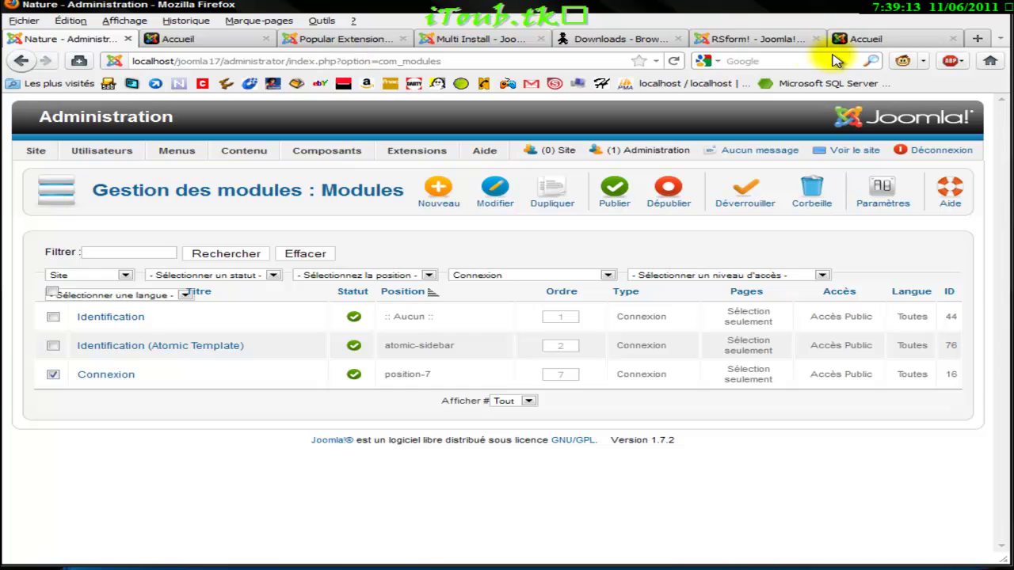
{"action": "left_click", "coordinate": [857, 40]}
{"action": "left_click_drag", "start_coordinate": [266, 49], "coordinate": [266, 51]}
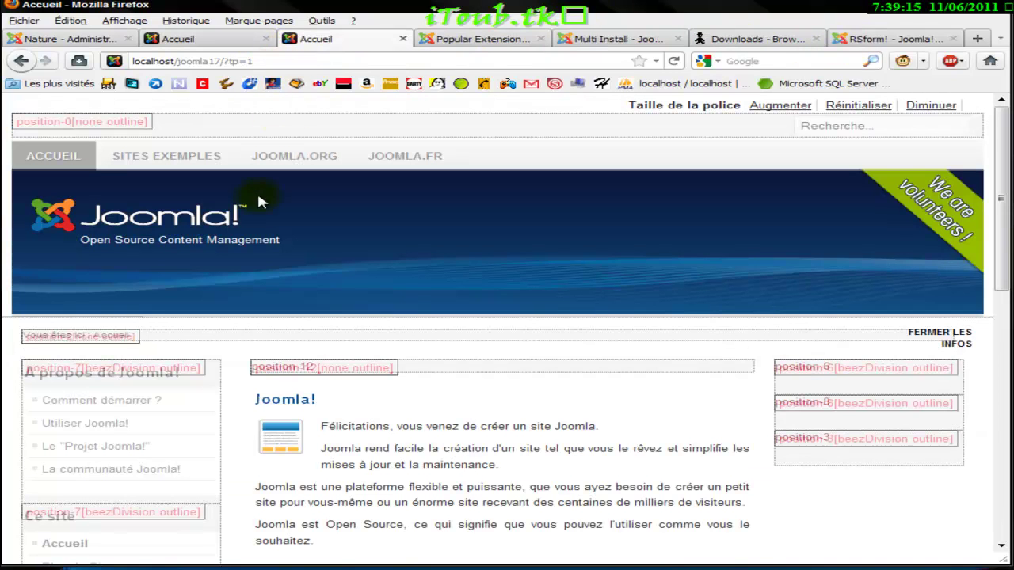
{"action": "scroll", "coordinate": [226, 356], "scroll_direction": "down", "scroll_amount": 10}
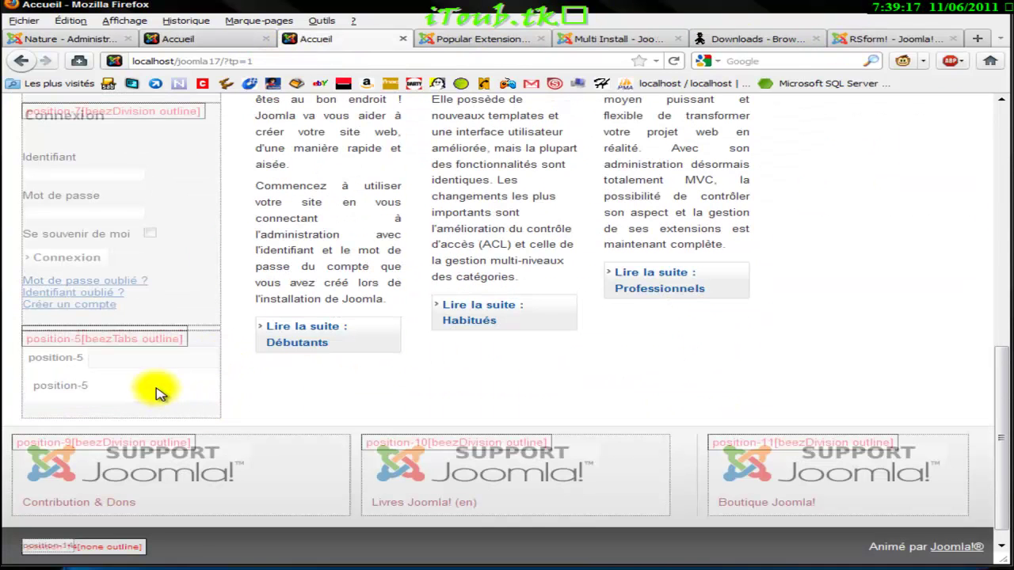
{"action": "scroll", "coordinate": [117, 361], "scroll_direction": "up", "scroll_amount": 2}
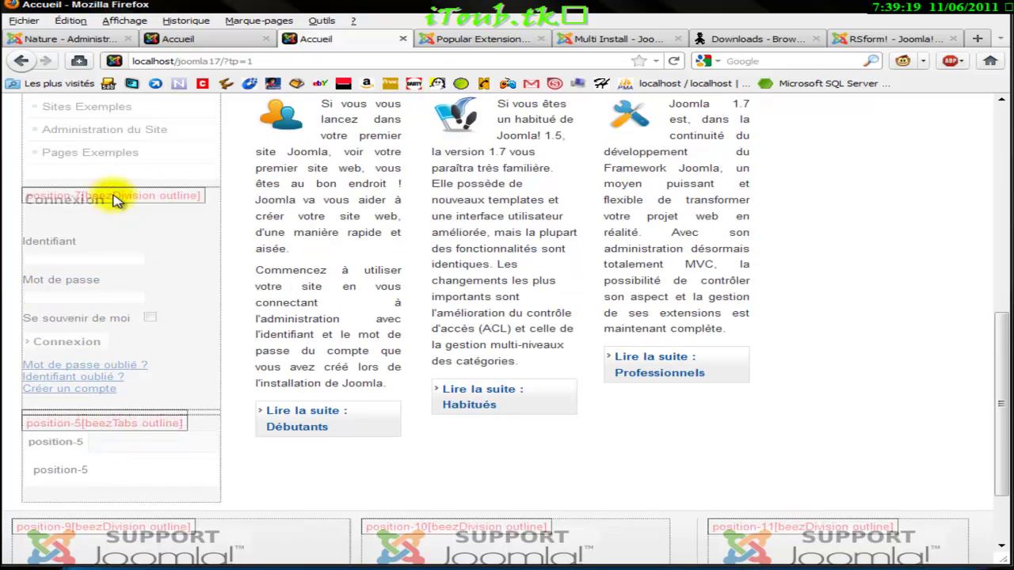
- Unpublish the selected Connexion module in the module manager
{"action": "left_click", "coordinate": [76, 38]}
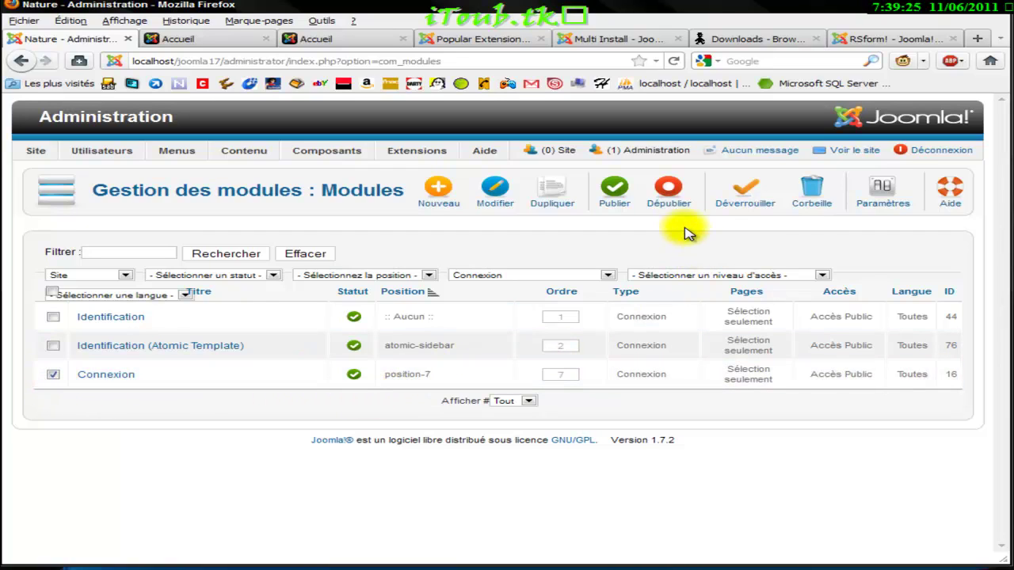
{"action": "left_click", "coordinate": [670, 204]}
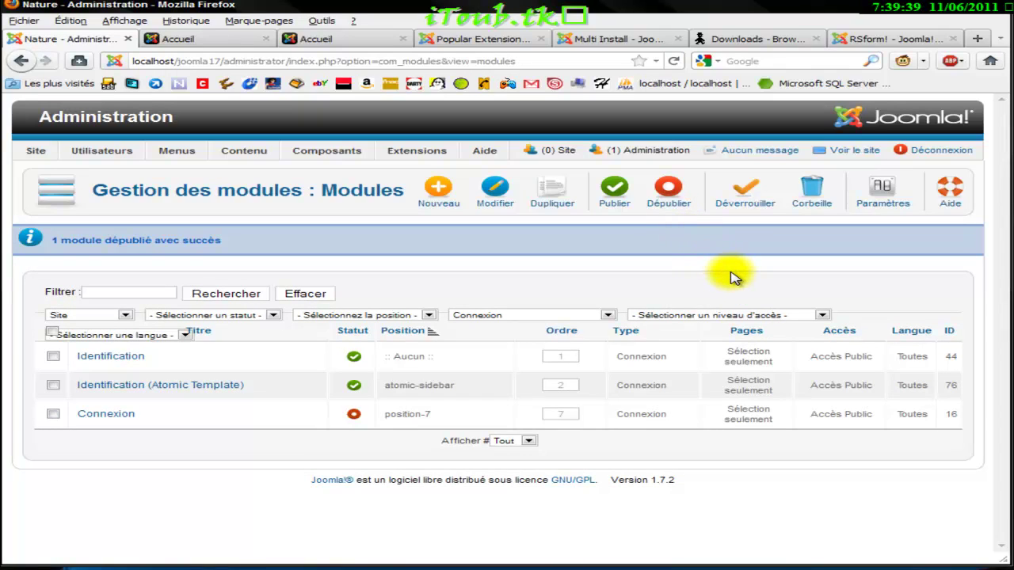
{"action": "left_click", "coordinate": [800, 317]}
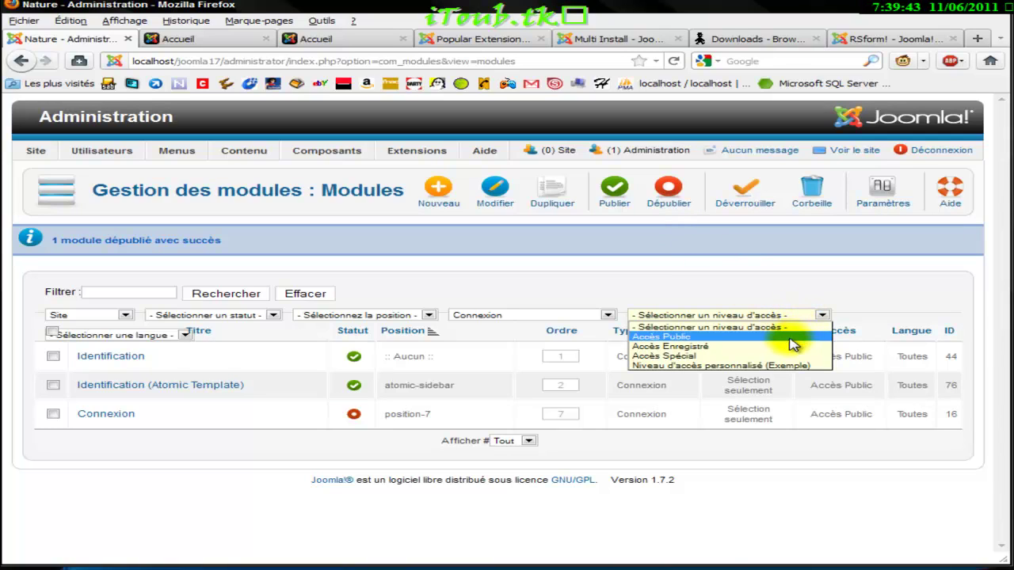
{"action": "left_click", "coordinate": [779, 290]}
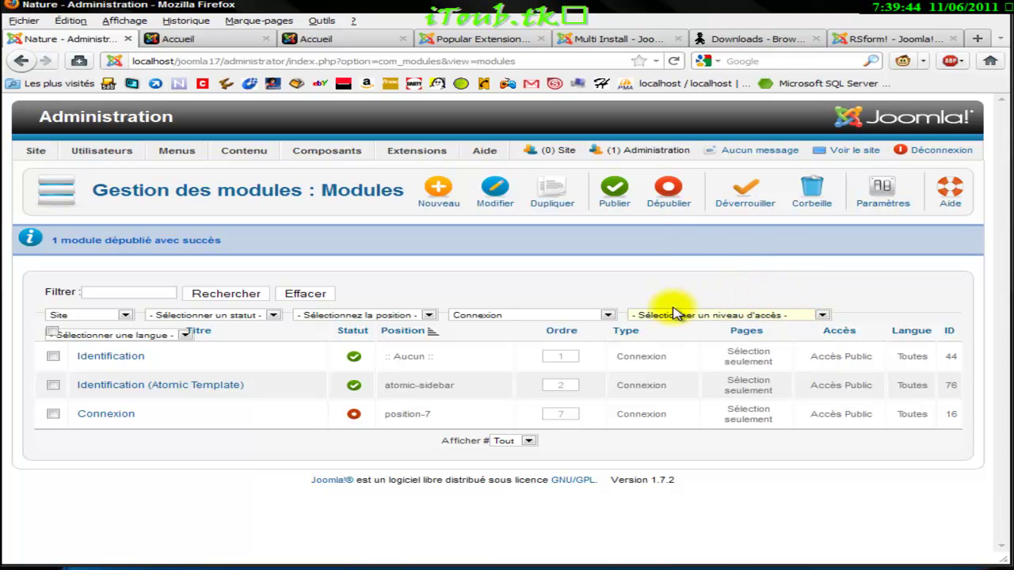
- Clear the Connexion type filter and look through the complete list of site modules
{"action": "left_click", "coordinate": [586, 317]}
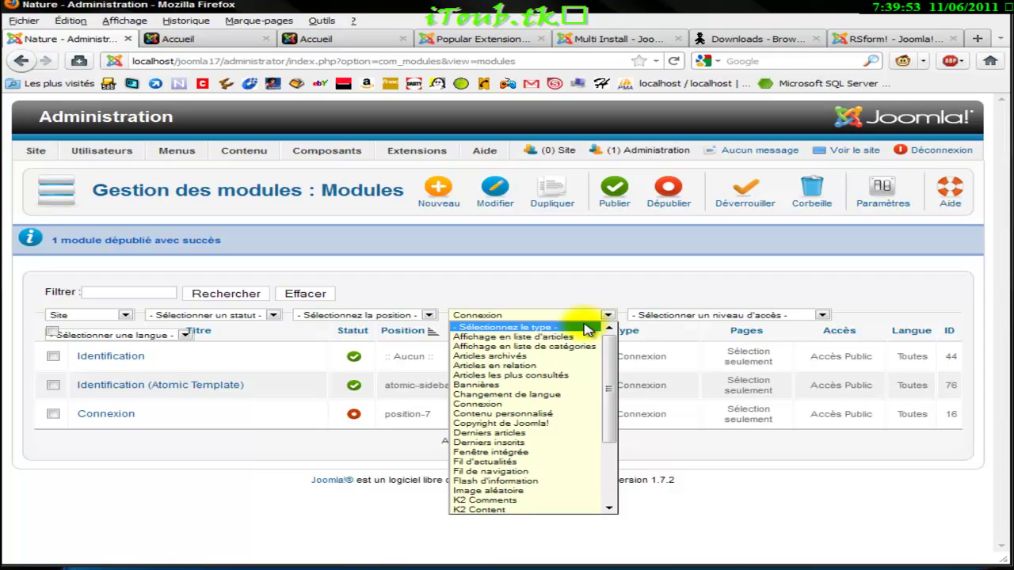
{"action": "left_click", "coordinate": [586, 328]}
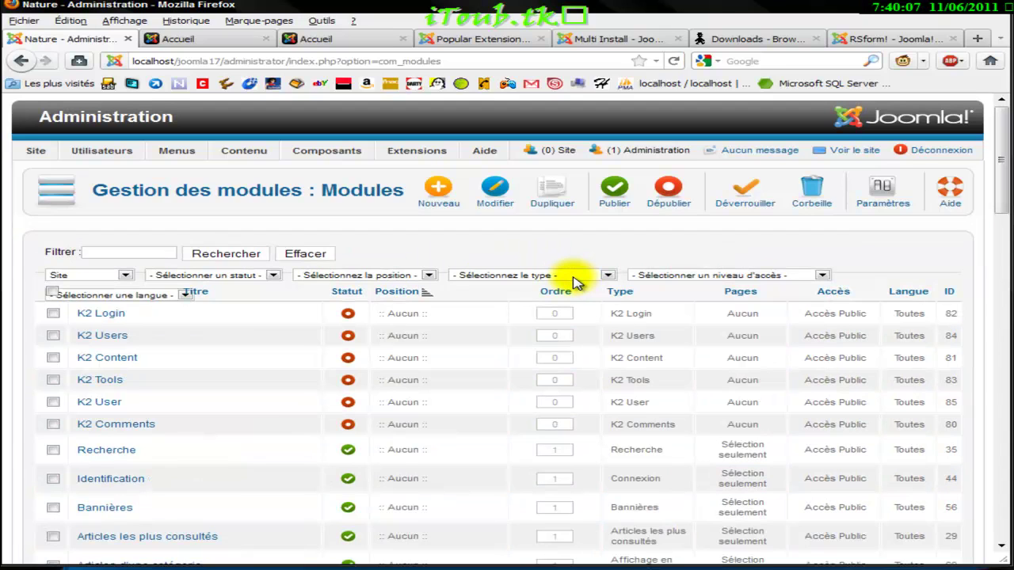
{"action": "scroll", "coordinate": [240, 408], "scroll_direction": "down", "scroll_amount": 6}
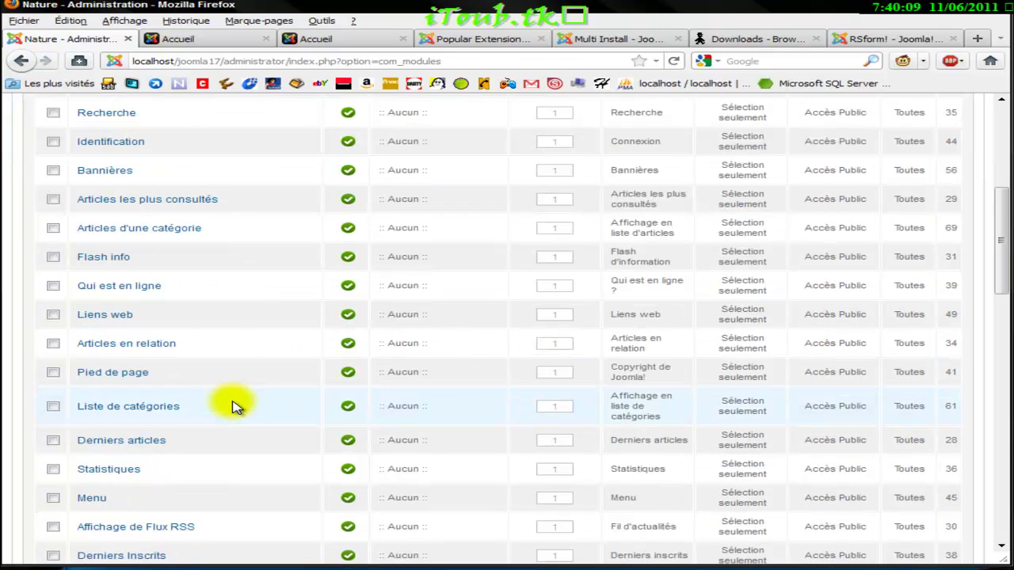
{"action": "scroll", "coordinate": [272, 249], "scroll_direction": "down", "scroll_amount": 5}
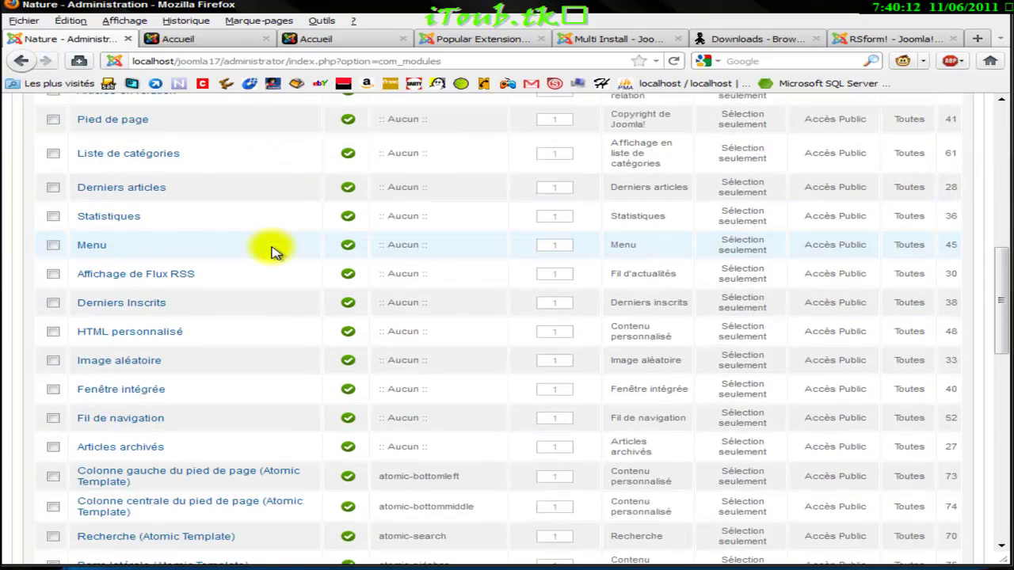
- Reload the public home page, check the area below the "Ce site" menu for the login module, and return to the module manager
{"action": "left_click", "coordinate": [215, 40]}
{"action": "scroll", "coordinate": [246, 194], "scroll_direction": "up", "scroll_amount": 6}
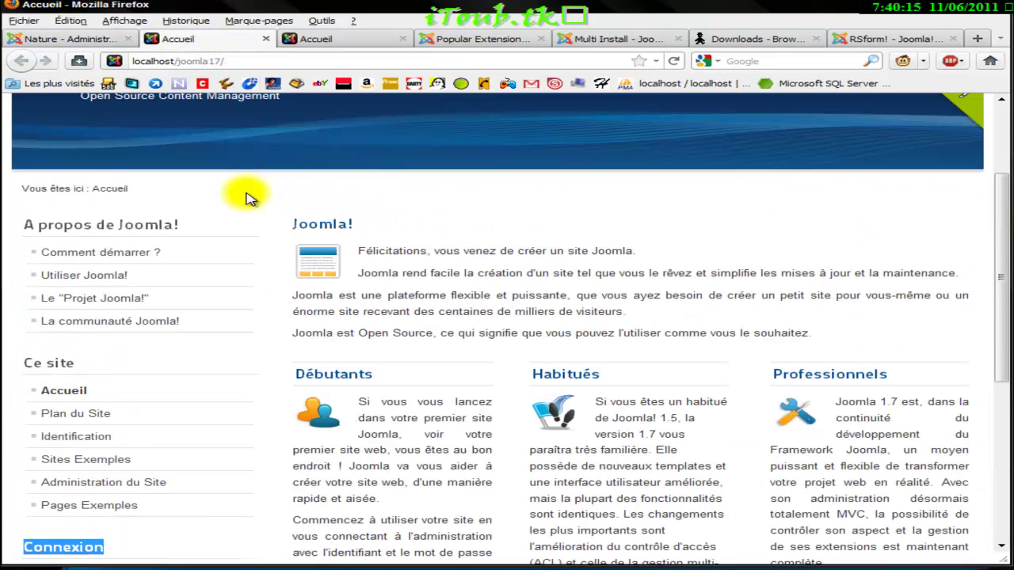
{"action": "left_click", "coordinate": [673, 61]}
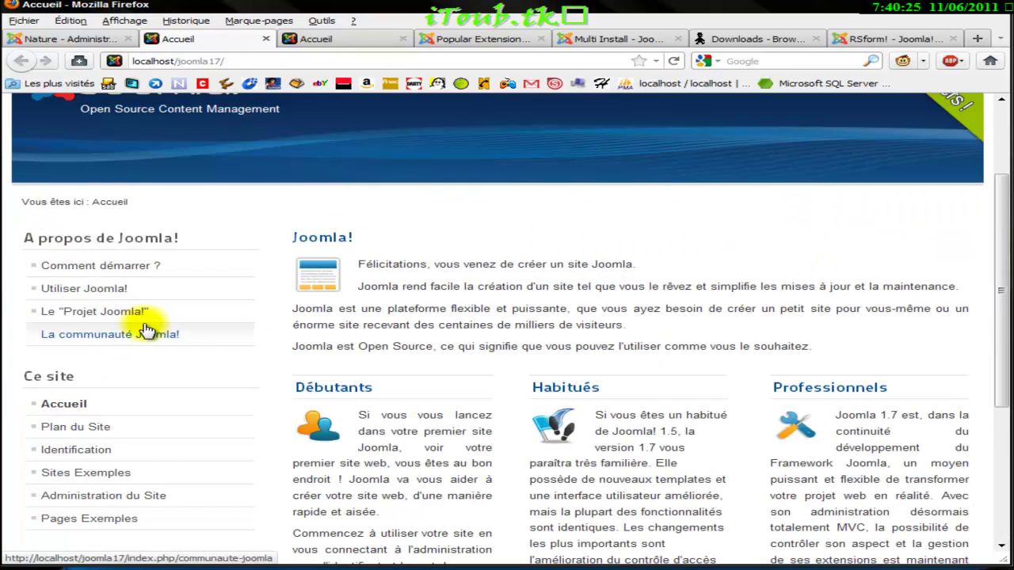
{"action": "scroll", "coordinate": [177, 335], "scroll_direction": "up", "scroll_amount": 4}
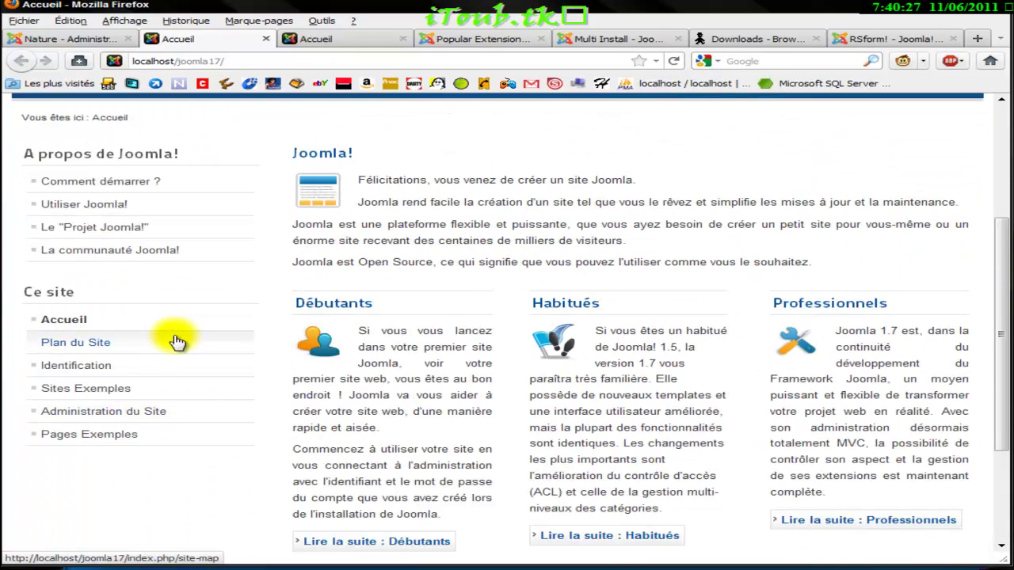
{"action": "scroll", "coordinate": [133, 437], "scroll_direction": "down", "scroll_amount": 4}
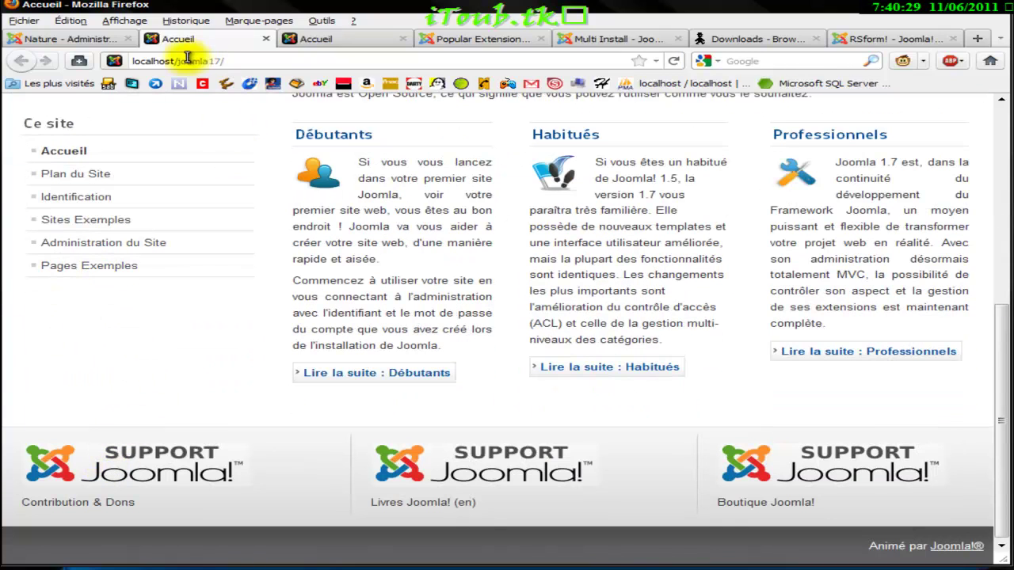
{"action": "left_click", "coordinate": [87, 39]}
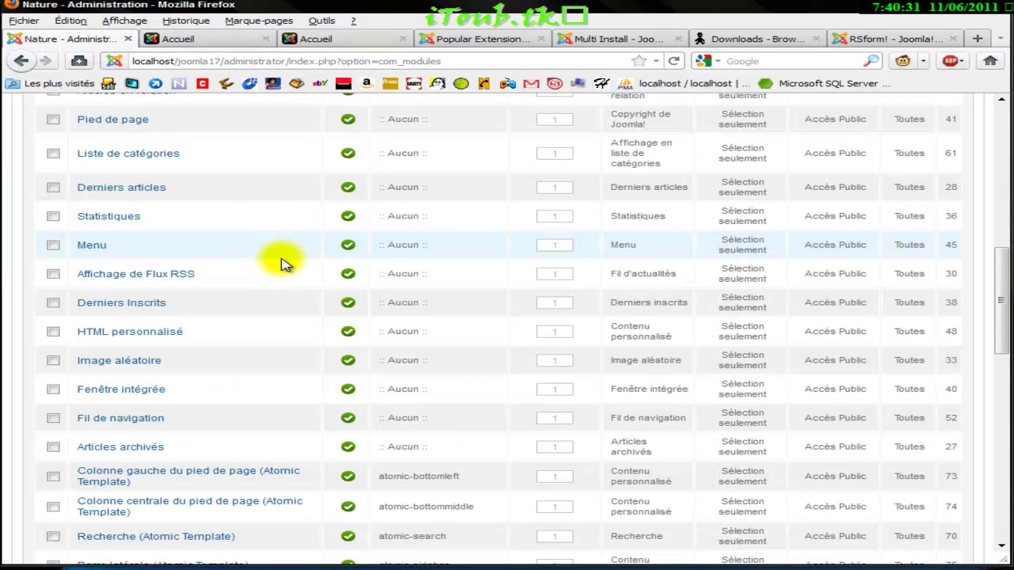
- Find the unpublished K2 modules in the site module list and select K2 Login
{"action": "scroll", "coordinate": [273, 264], "scroll_direction": "up", "scroll_amount": 8}
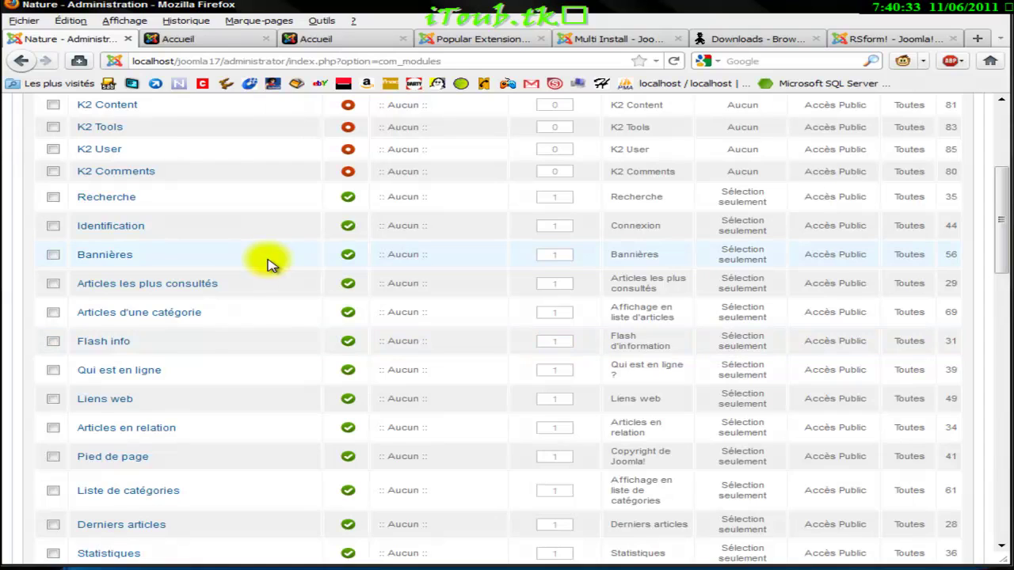
{"action": "scroll", "coordinate": [267, 264], "scroll_direction": "up", "scroll_amount": 2}
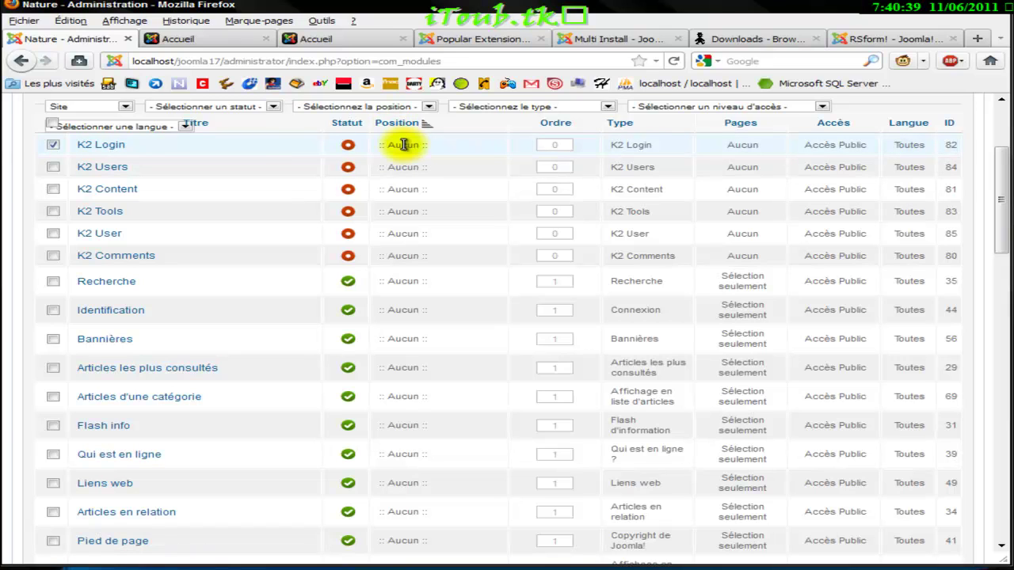
{"action": "scroll", "coordinate": [358, 190], "scroll_direction": "up", "scroll_amount": 2}
{"action": "scroll", "coordinate": [358, 190], "scroll_direction": "up", "scroll_amount": 2}
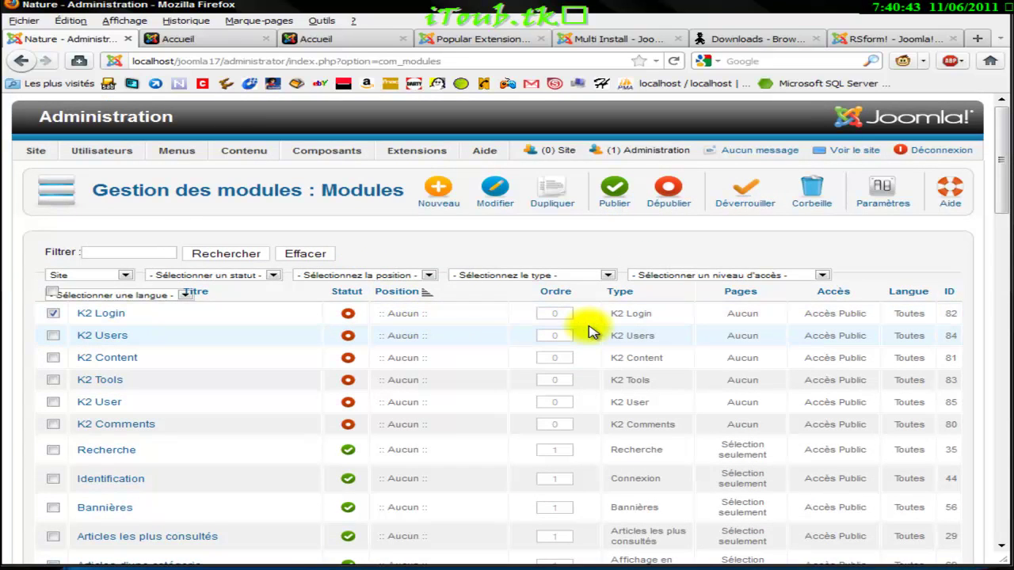
- Compare the login area in the home page's position preview with the public home page, and return to the module manager
{"action": "left_click", "coordinate": [324, 49]}
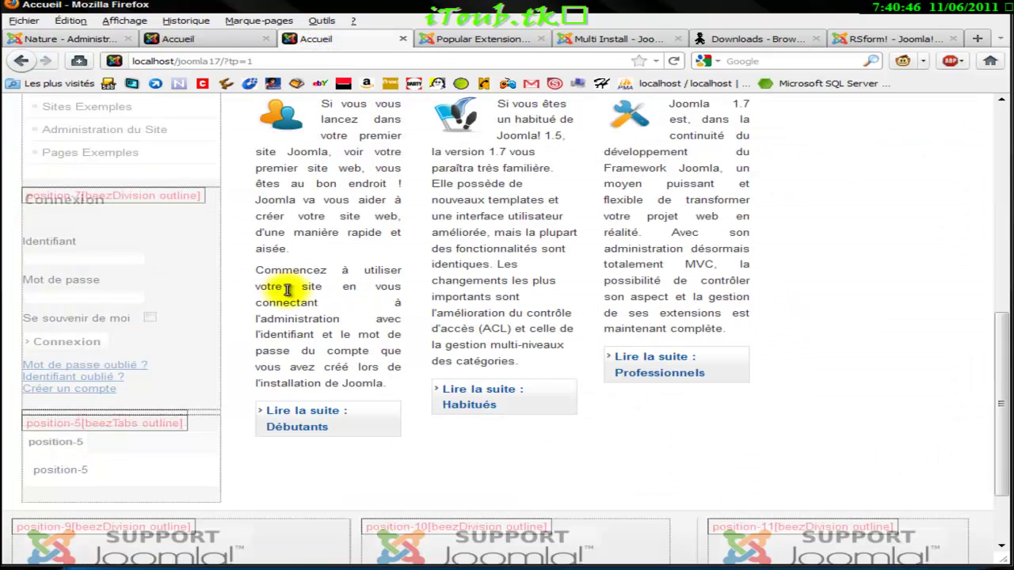
{"action": "left_click", "coordinate": [197, 39]}
{"action": "scroll", "coordinate": [253, 257], "scroll_direction": "up", "scroll_amount": 10}
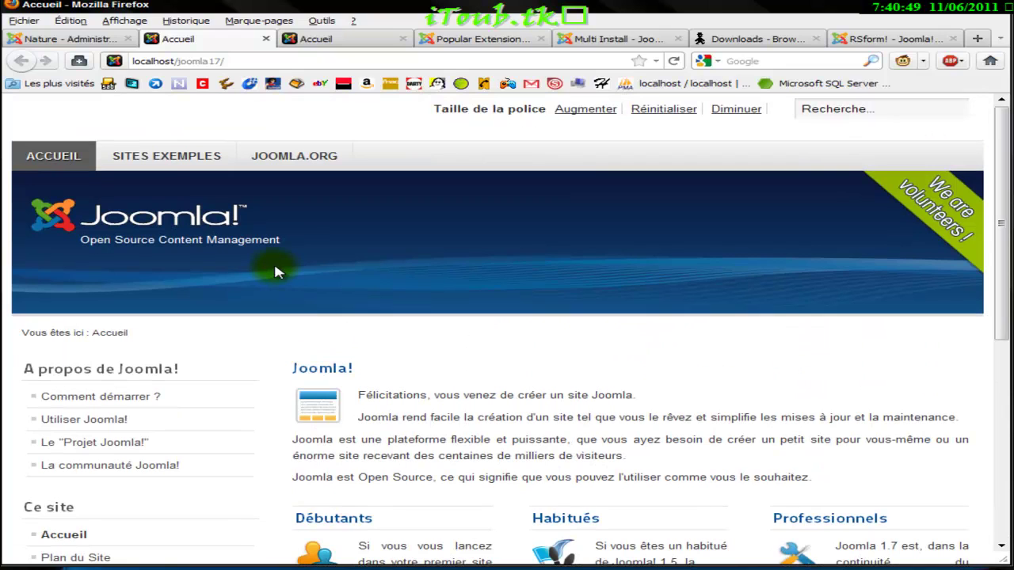
{"action": "scroll", "coordinate": [351, 322], "scroll_direction": "down", "scroll_amount": 8}
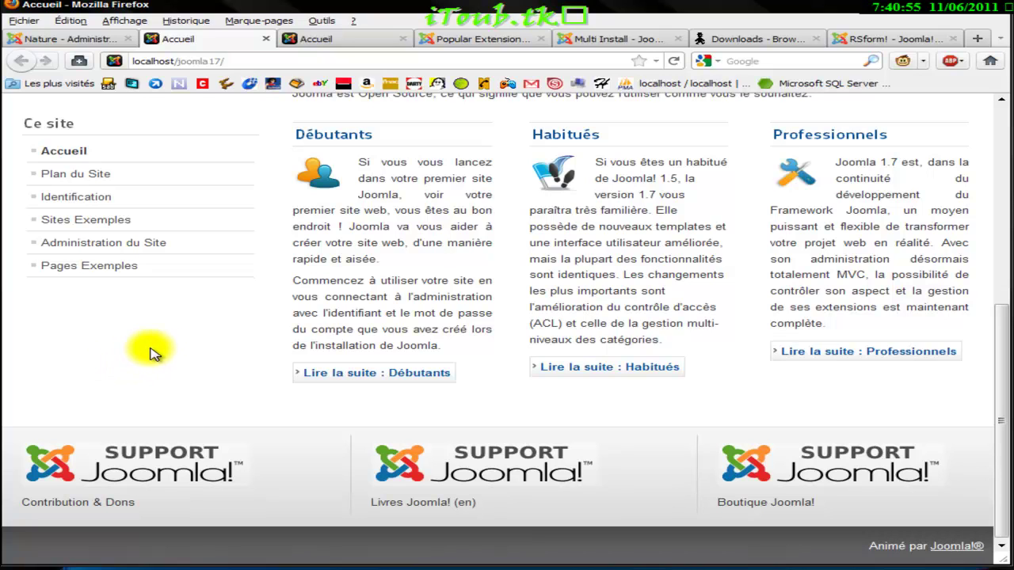
{"action": "left_click", "coordinate": [79, 38]}
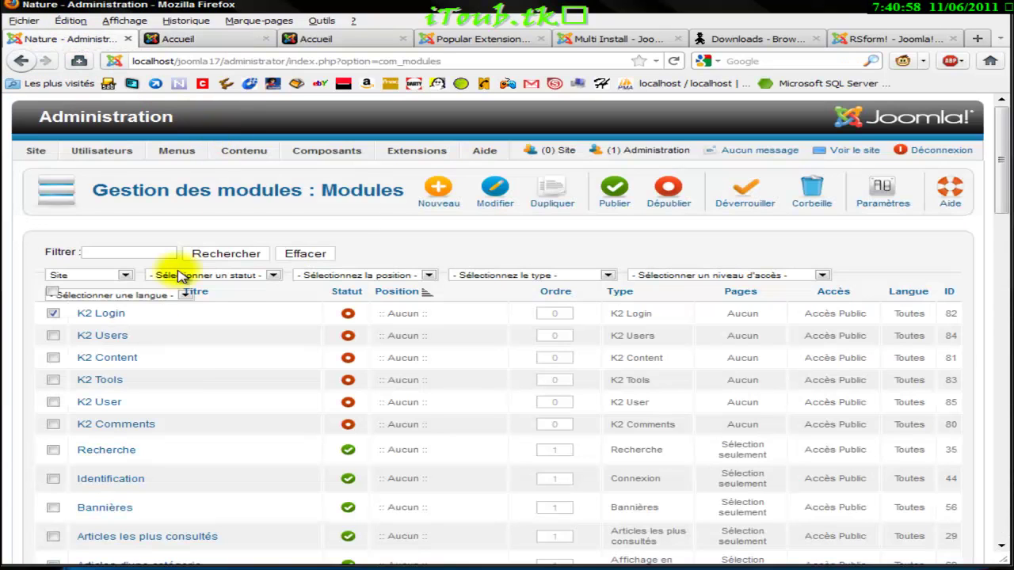
- Open the K2 Login module for editing and set its title to hidden (Masquer)
{"action": "left_click", "coordinate": [111, 314]}
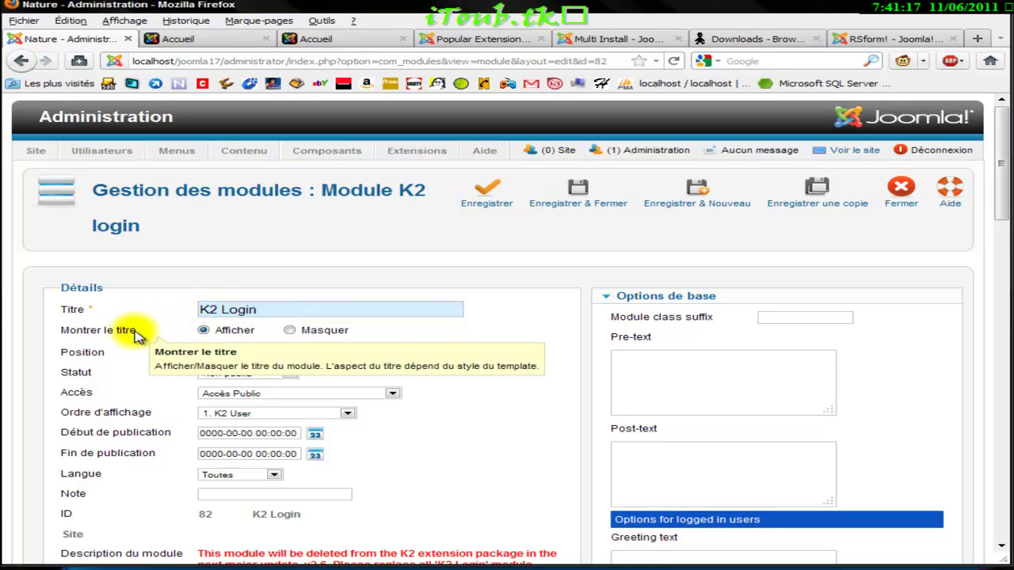
{"action": "left_click", "coordinate": [289, 331]}
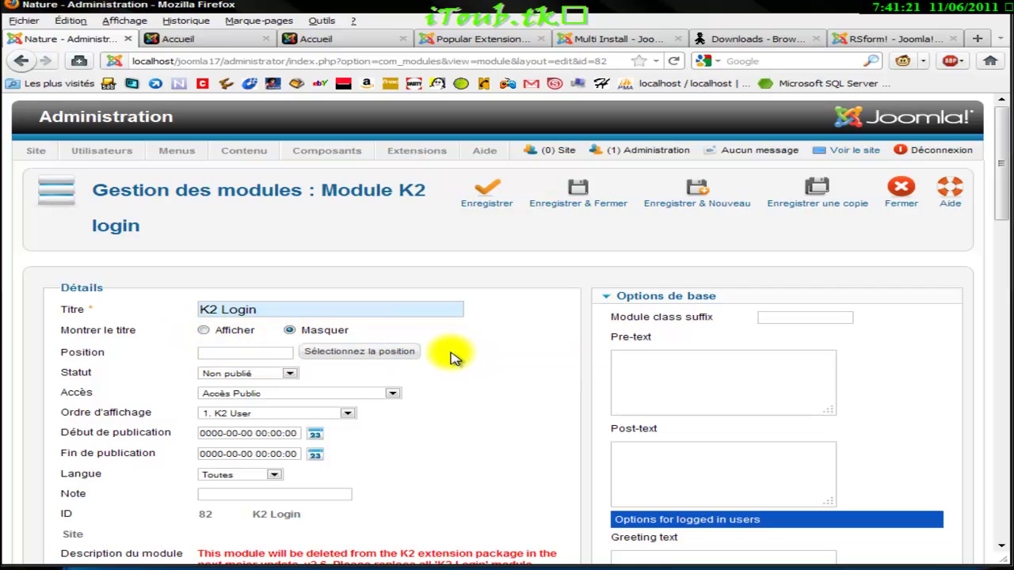
- Open the position selection for K2 Login and filter the available positions by the beez_20 template
{"action": "left_click", "coordinate": [412, 354]}
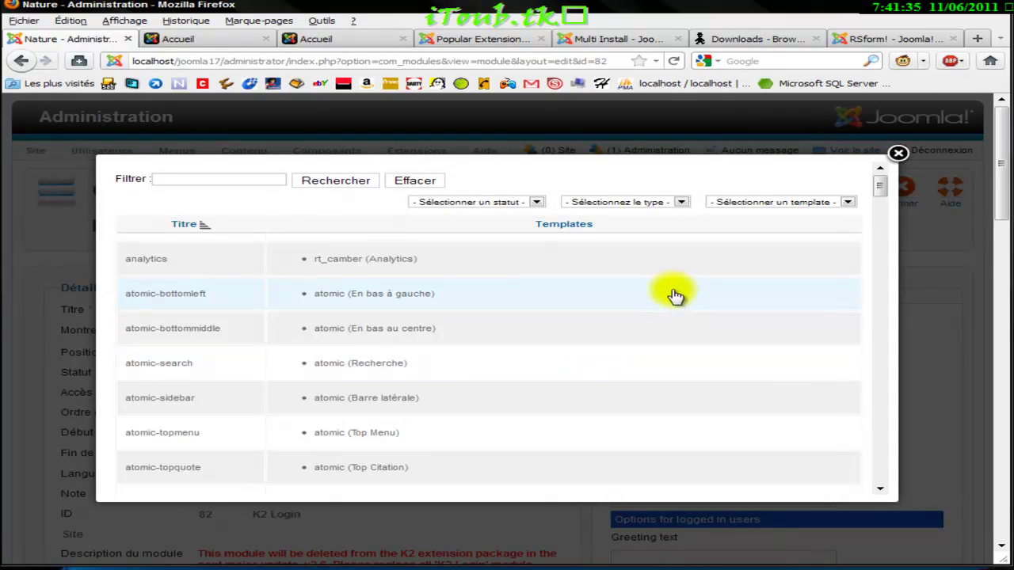
{"action": "left_click", "coordinate": [847, 203]}
{"action": "left_click", "coordinate": [842, 212]}
{"action": "scroll", "coordinate": [706, 294], "scroll_direction": "down", "scroll_amount": 15}
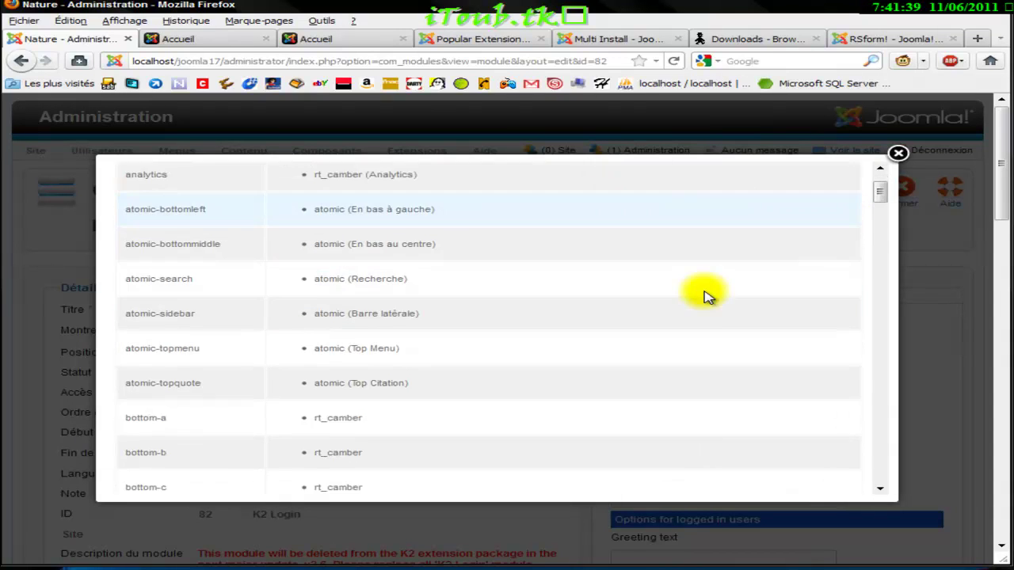
{"action": "scroll", "coordinate": [707, 295], "scroll_direction": "down", "scroll_amount": 12}
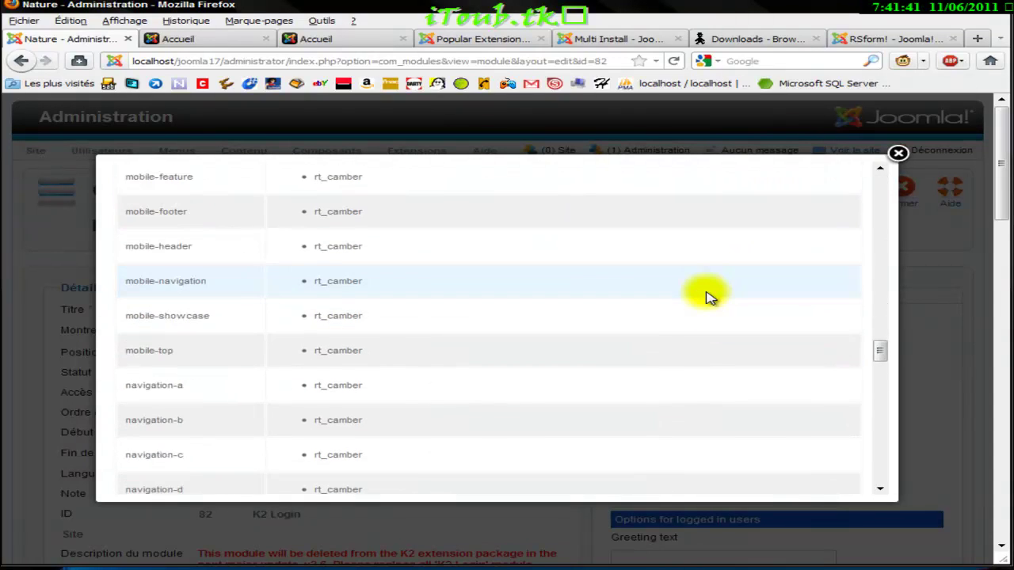
{"action": "scroll", "coordinate": [707, 297], "scroll_direction": "down", "scroll_amount": 10}
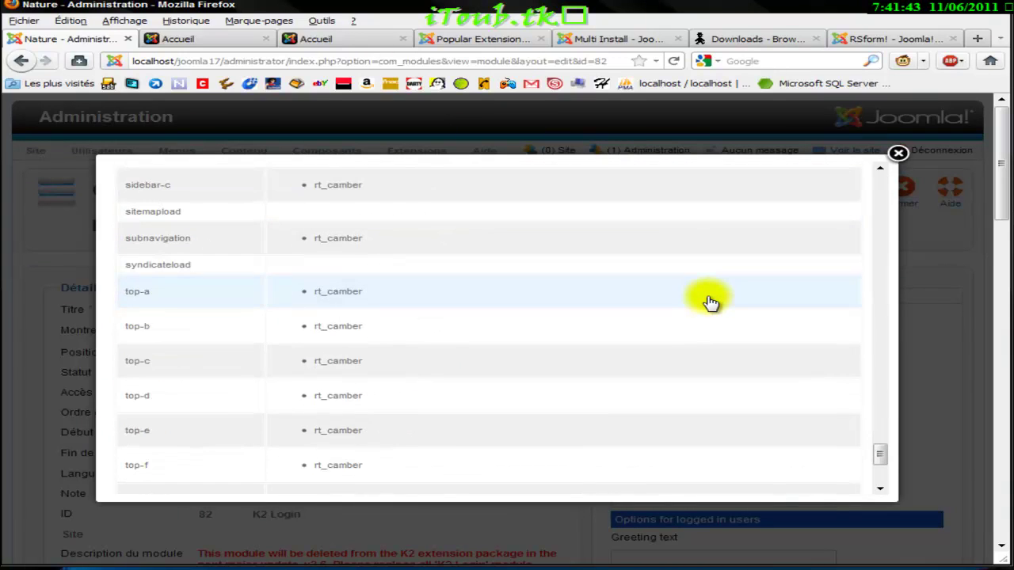
{"action": "scroll", "coordinate": [711, 304], "scroll_direction": "down", "scroll_amount": 5}
{"action": "scroll", "coordinate": [711, 301], "scroll_direction": "up", "scroll_amount": 15}
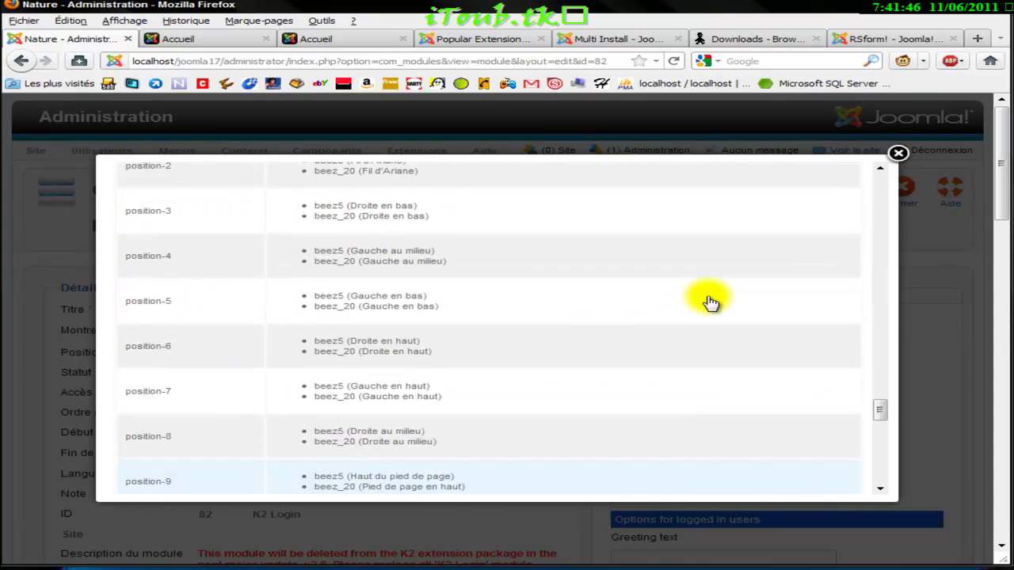
{"action": "scroll", "coordinate": [710, 301], "scroll_direction": "up", "scroll_amount": 15}
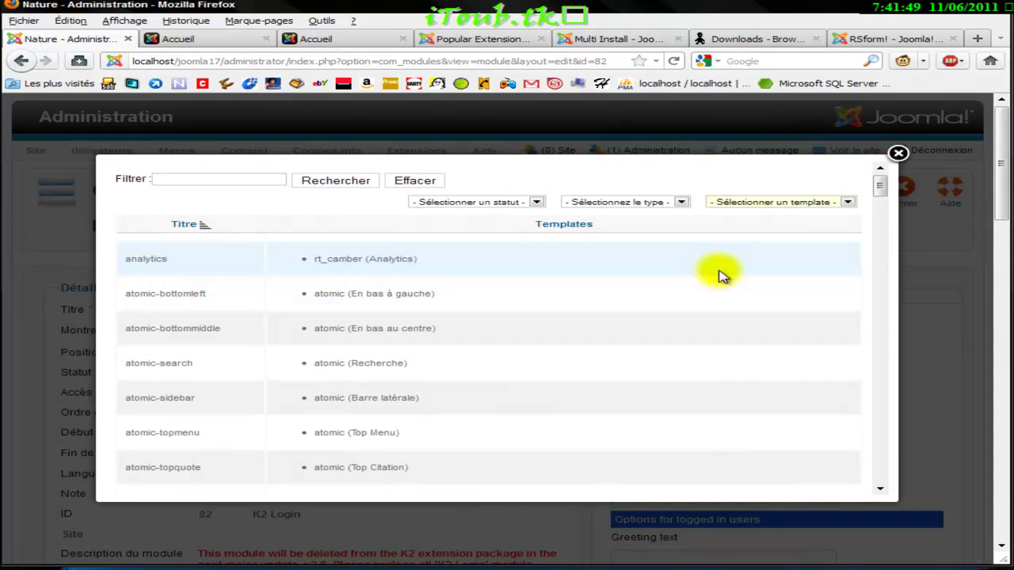
{"action": "left_click", "coordinate": [797, 204]}
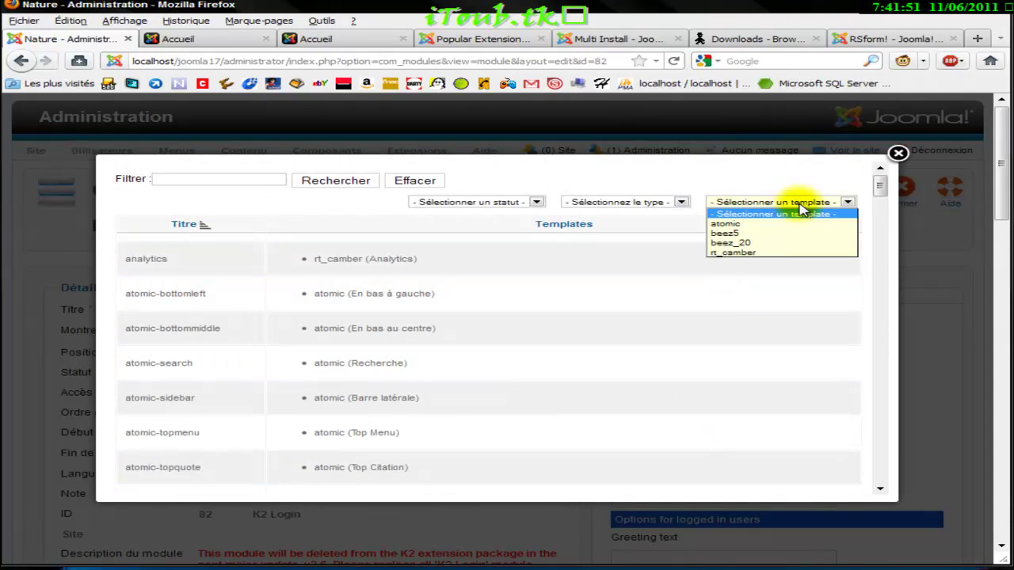
{"action": "left_click", "coordinate": [816, 248]}
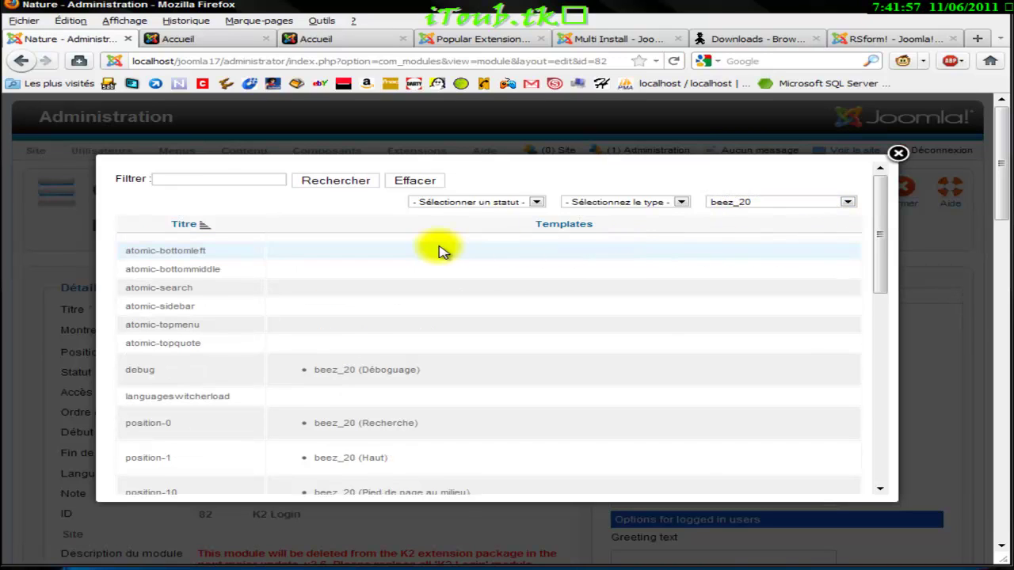
- Look through the beez_20 positions and their descriptions for a suitable place for the K2 Login module
{"action": "scroll", "coordinate": [289, 272], "scroll_direction": "down", "scroll_amount": 2}
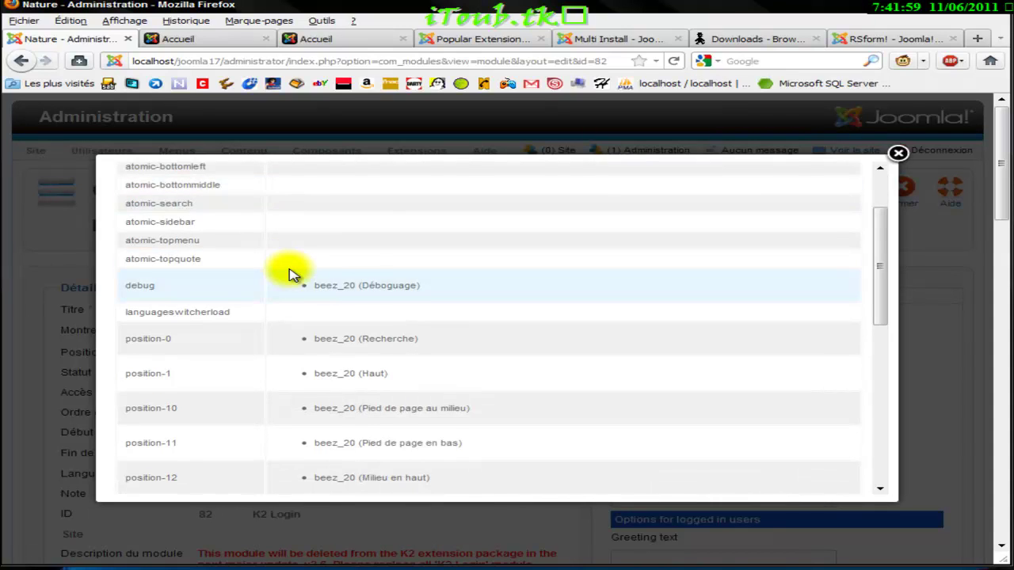
{"action": "scroll", "coordinate": [289, 272], "scroll_direction": "down", "scroll_amount": 5}
{"action": "scroll", "coordinate": [290, 274], "scroll_direction": "down", "scroll_amount": 3}
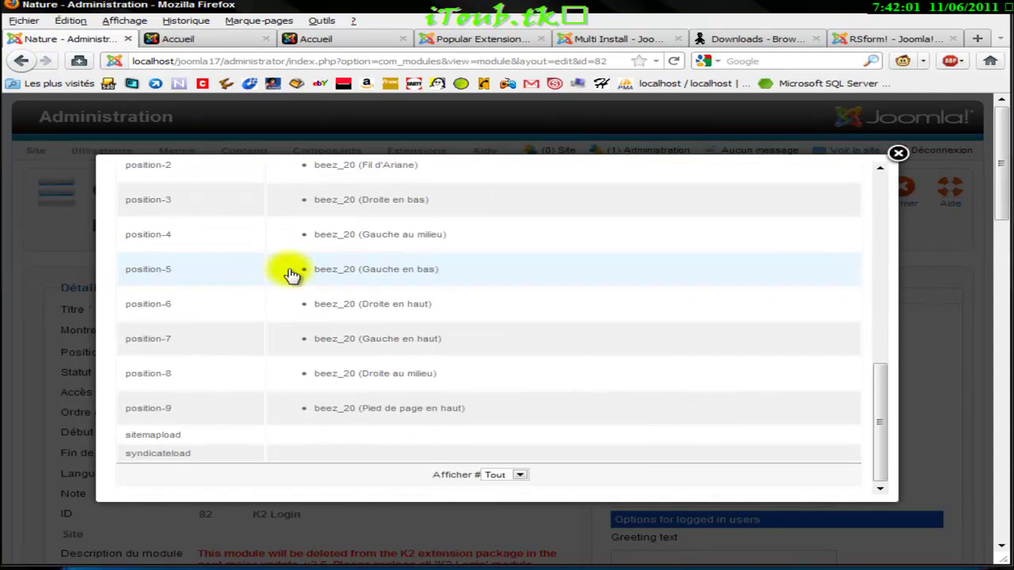
{"action": "scroll", "coordinate": [290, 272], "scroll_direction": "up", "scroll_amount": 10}
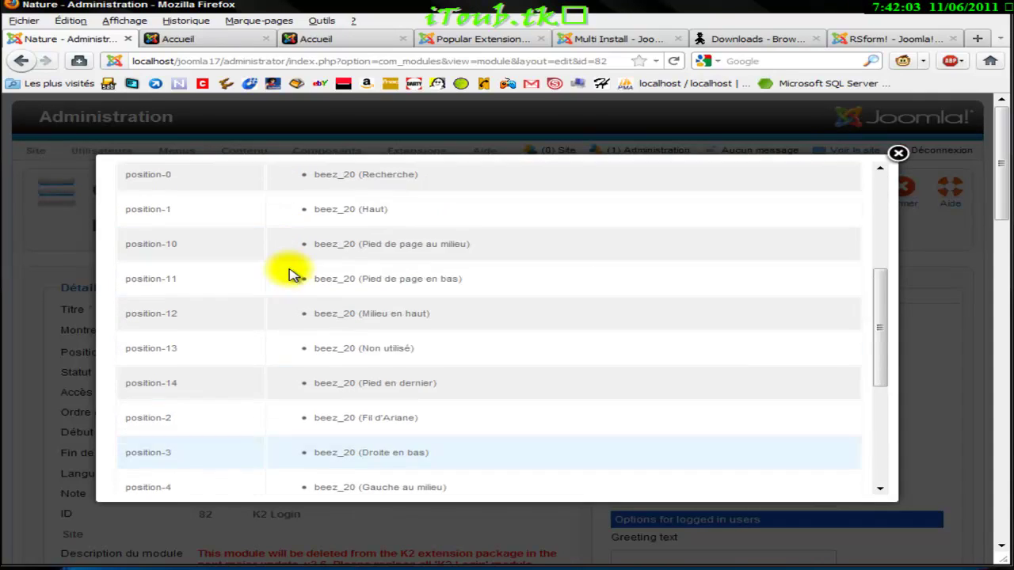
{"action": "scroll", "coordinate": [290, 256], "scroll_direction": "down", "scroll_amount": 10}
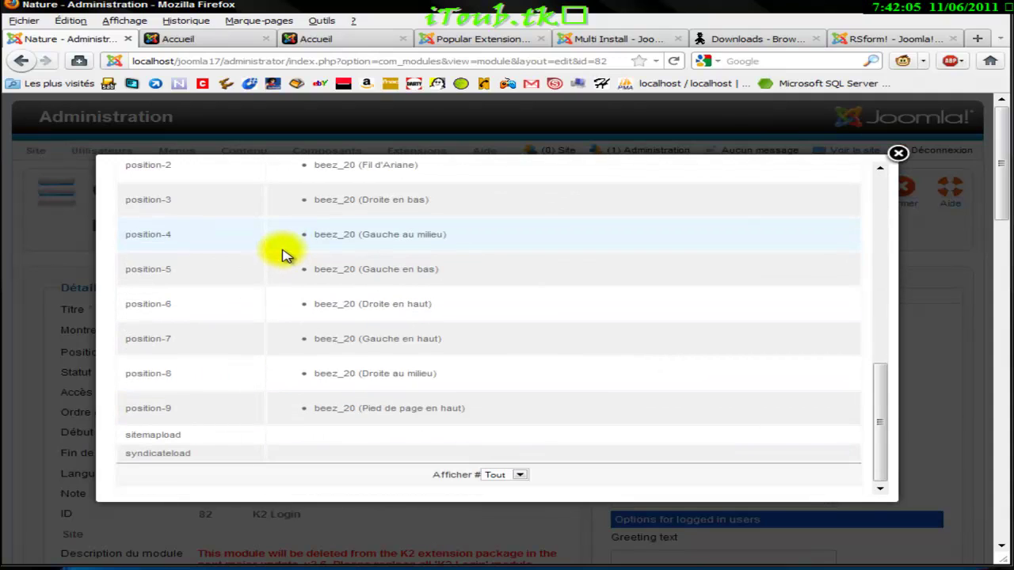
- Check in the home page's position preview which position holds the Connexion module below the "Ce site" menu
{"action": "left_click", "coordinate": [329, 39]}
{"action": "scroll", "coordinate": [353, 247], "scroll_direction": "up", "scroll_amount": 3}
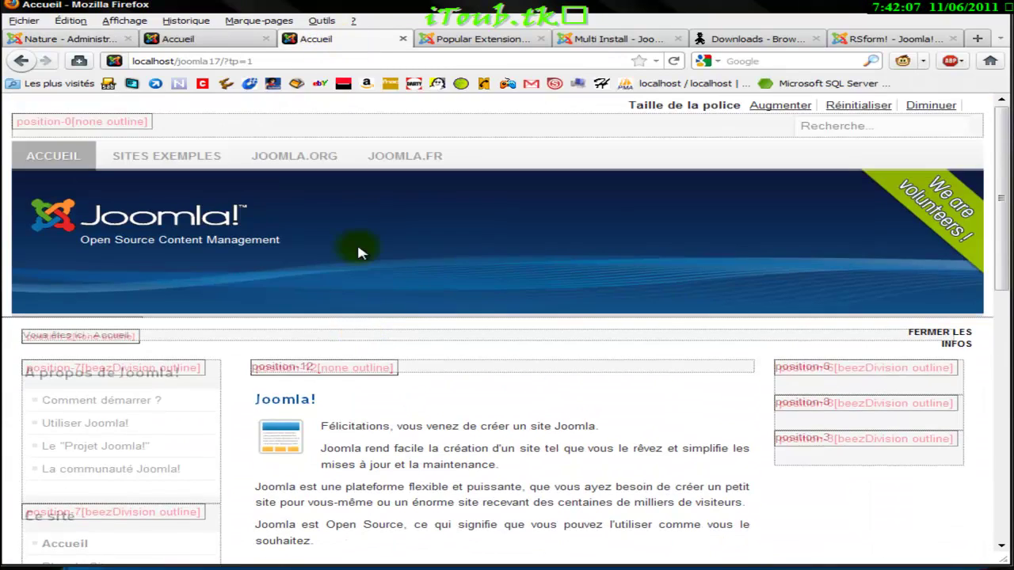
{"action": "scroll", "coordinate": [344, 248], "scroll_direction": "down", "scroll_amount": 10}
{"action": "scroll", "coordinate": [175, 289], "scroll_direction": "up", "scroll_amount": 2}
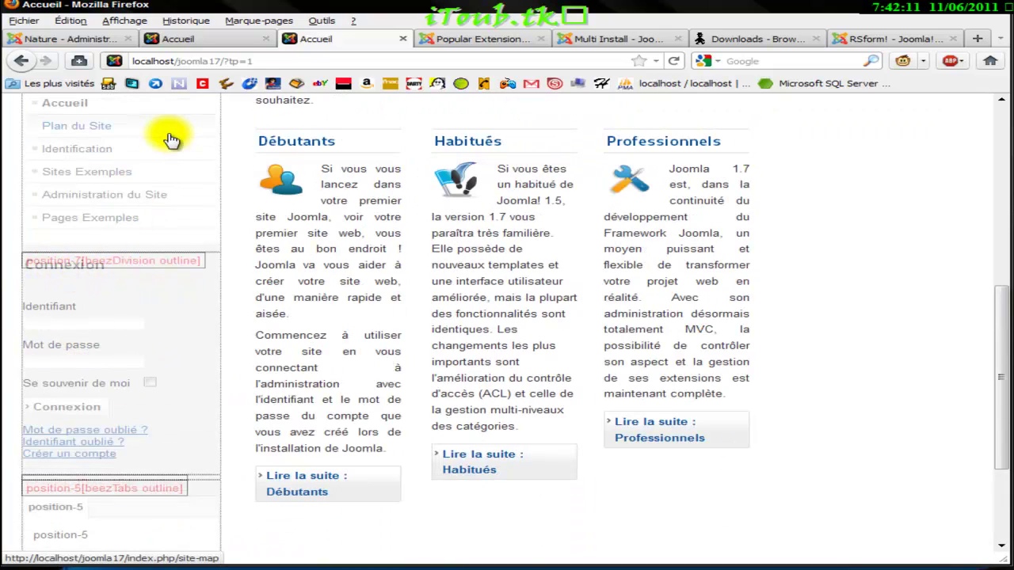
- Assign the K2 Login module to position-7 and set its status to Publié
{"action": "key", "text": "ctrl+1"}
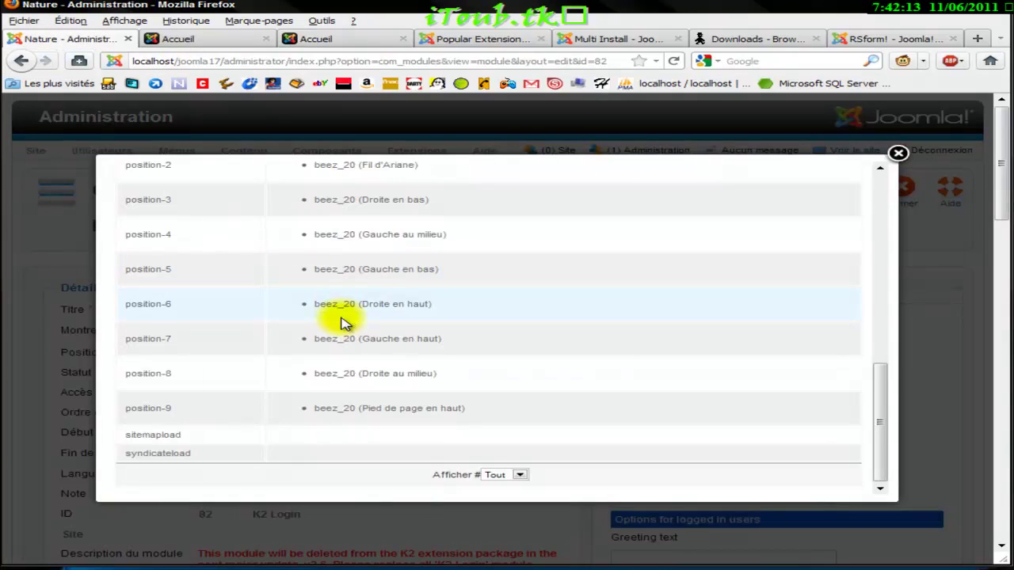
{"action": "left_click", "coordinate": [163, 345]}
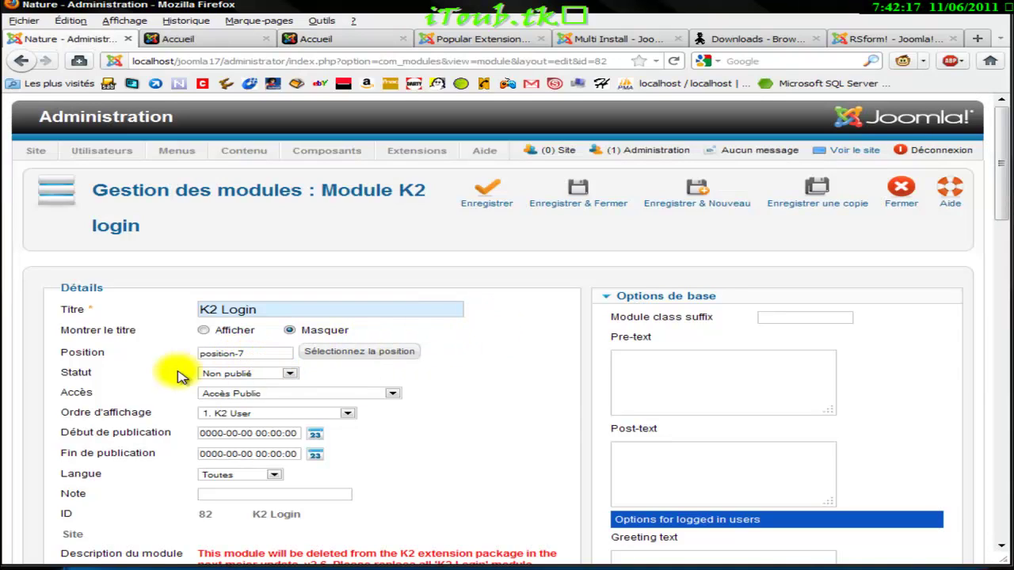
{"action": "left_click", "coordinate": [291, 375]}
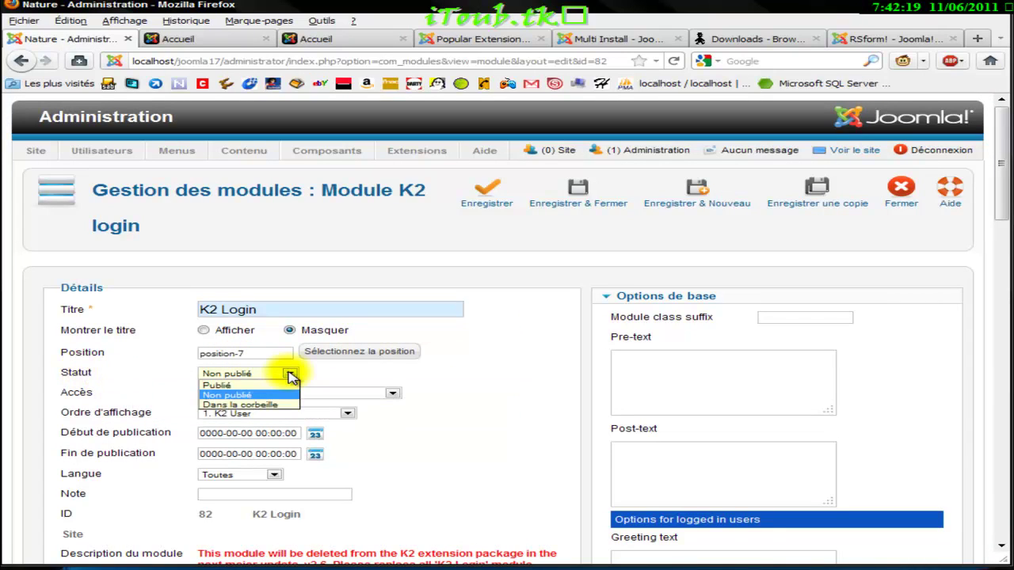
{"action": "left_click", "coordinate": [286, 386]}
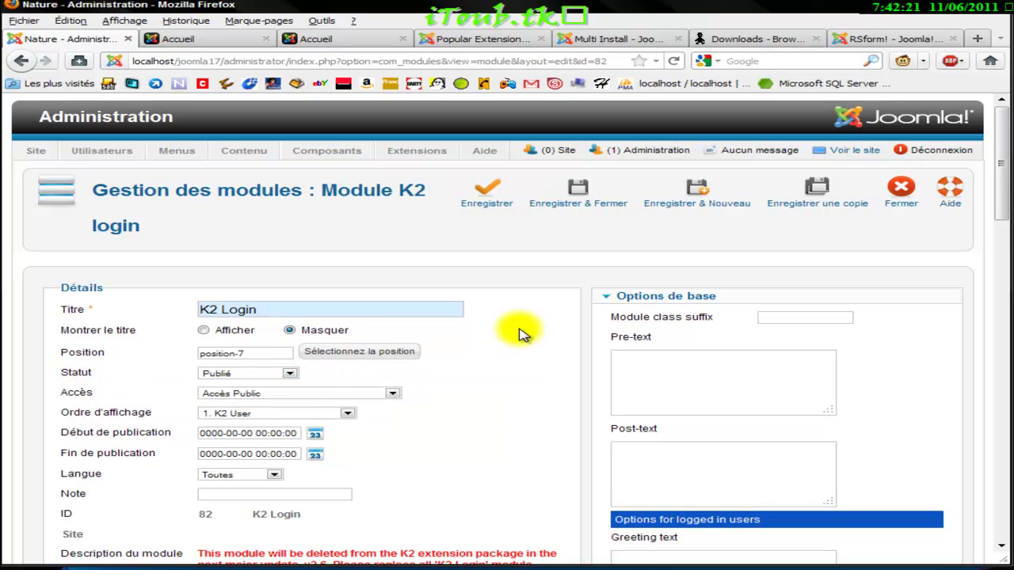
- Review the K2 Login module's settings and read the replacement warning in its description
{"action": "scroll", "coordinate": [521, 334], "scroll_direction": "down", "scroll_amount": 8}
{"action": "scroll", "coordinate": [521, 333], "scroll_direction": "up", "scroll_amount": 2}
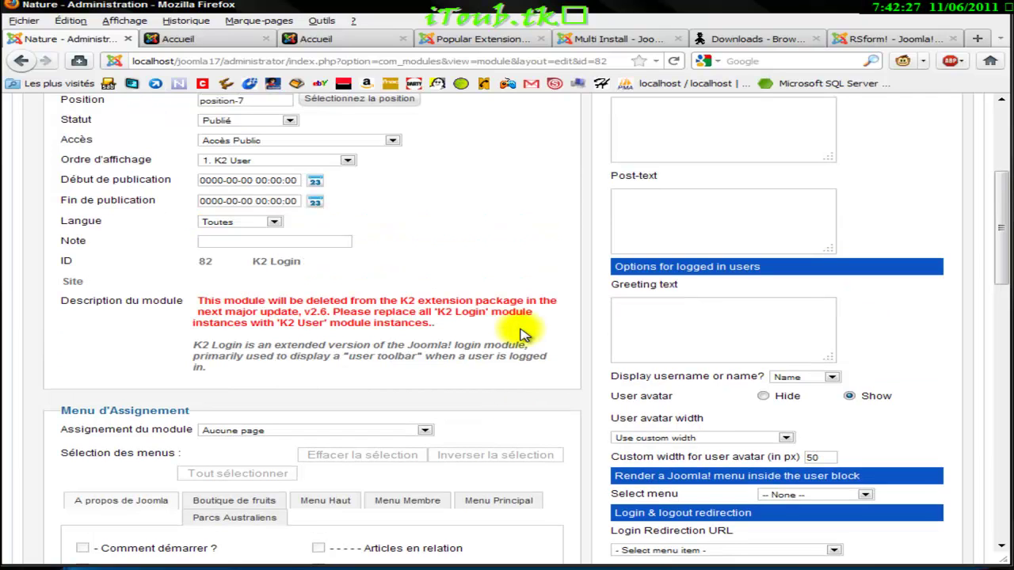
{"action": "scroll", "coordinate": [520, 334], "scroll_direction": "up", "scroll_amount": 4}
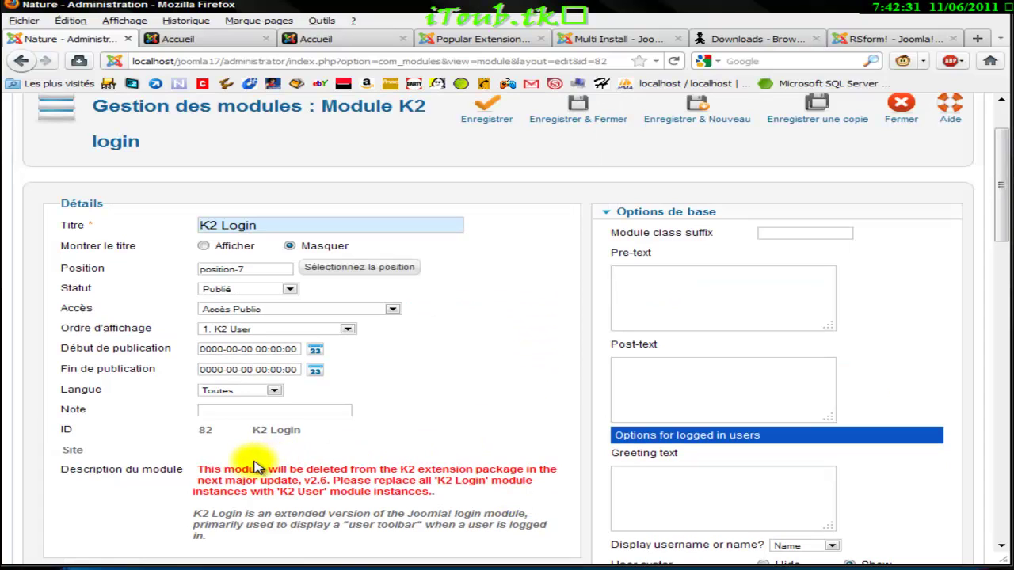
{"action": "left_click_drag", "start_coordinate": [200, 470], "coordinate": [349, 472]}
{"action": "left_click", "coordinate": [353, 474]}
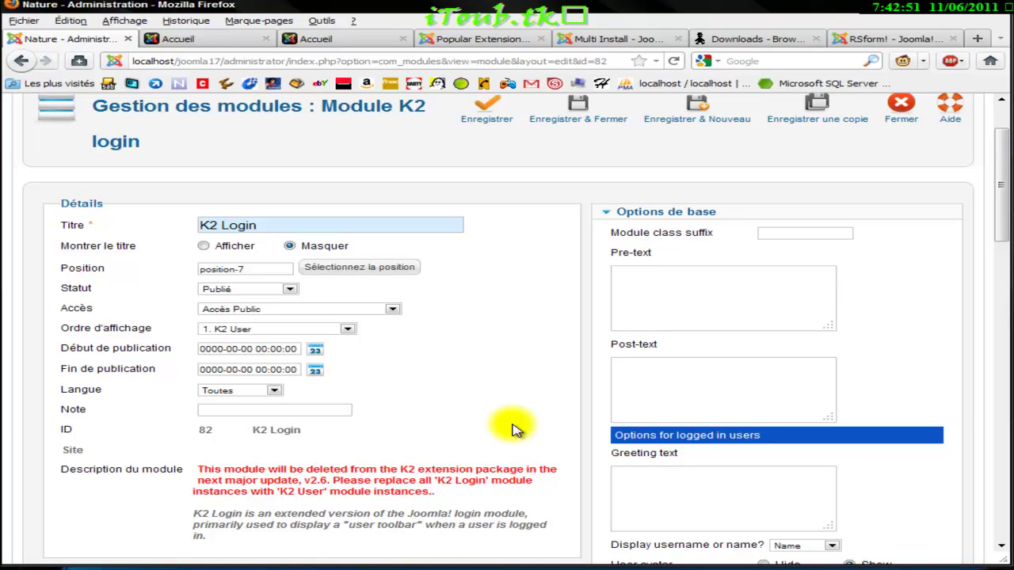
{"action": "scroll", "coordinate": [513, 428], "scroll_direction": "up", "scroll_amount": 2}
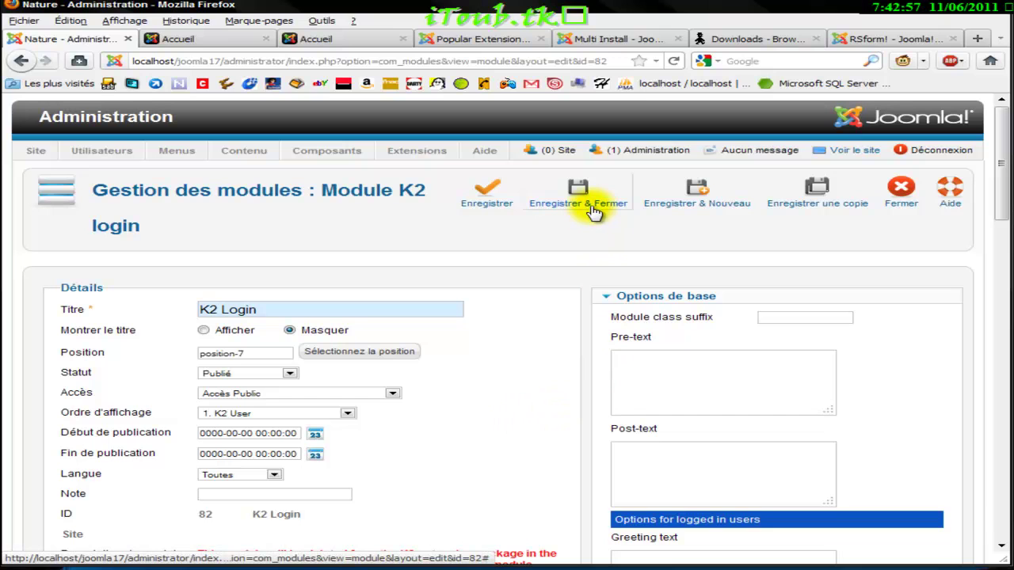
- Examine the K2 Login module's basic options, especially the Pre-text, Post-text and Greeting text fields
{"action": "scroll", "coordinate": [594, 222], "scroll_direction": "down", "scroll_amount": 6}
{"action": "scroll", "coordinate": [634, 404], "scroll_direction": "down", "scroll_amount": 3}
{"action": "scroll", "coordinate": [674, 427], "scroll_direction": "up", "scroll_amount": 9}
{"action": "left_click", "coordinate": [673, 382]}
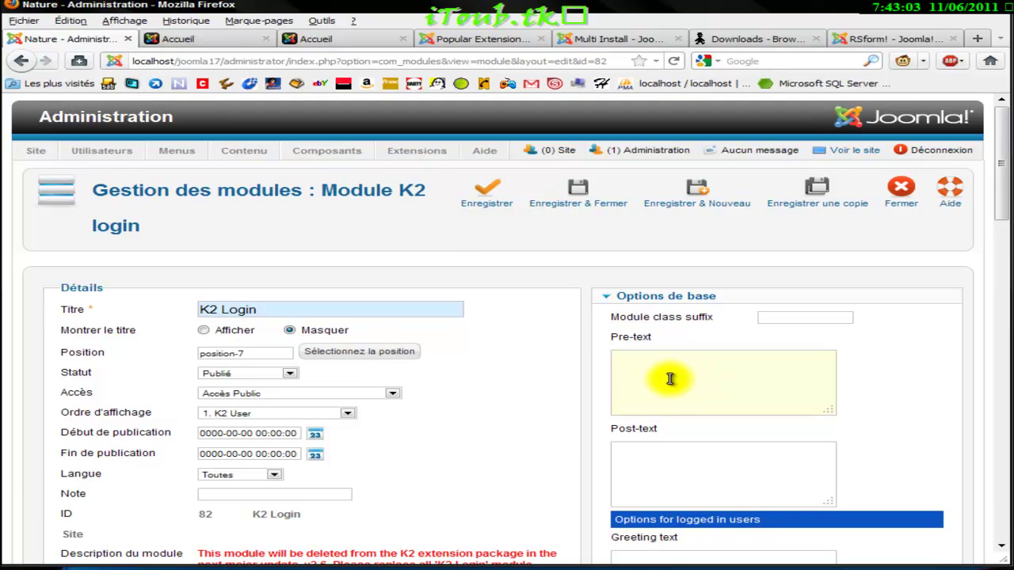
{"action": "scroll", "coordinate": [584, 437], "scroll_direction": "down", "scroll_amount": 1}
{"action": "scroll", "coordinate": [586, 445], "scroll_direction": "up", "scroll_amount": 1}
{"action": "left_click", "coordinate": [689, 448]}
{"action": "scroll", "coordinate": [683, 448], "scroll_direction": "down", "scroll_amount": 5}
{"action": "left_click", "coordinate": [640, 257]}
{"action": "scroll", "coordinate": [552, 253], "scroll_direction": "up", "scroll_amount": 1}
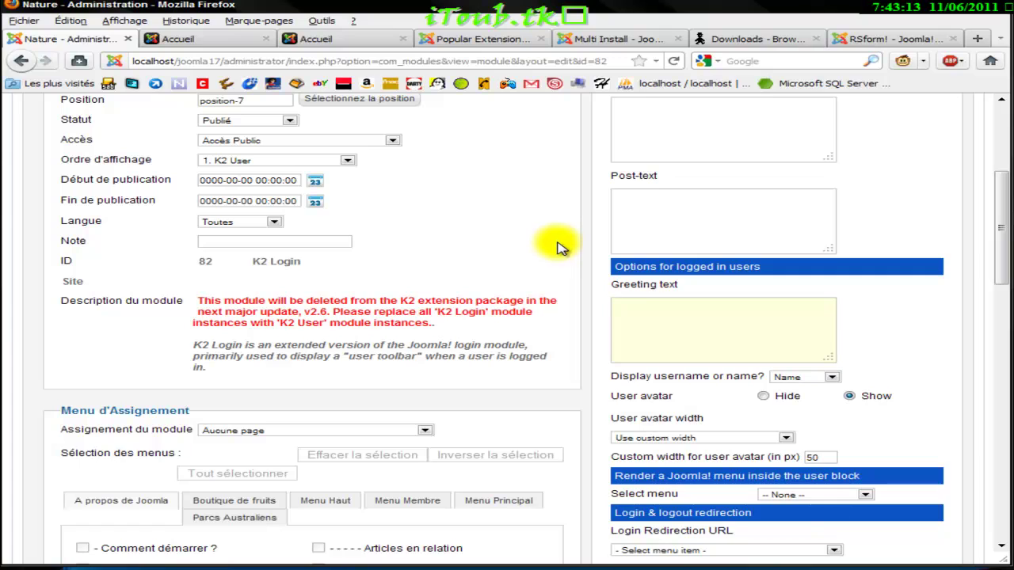
{"action": "scroll", "coordinate": [562, 245], "scroll_direction": "up", "scroll_amount": 1}
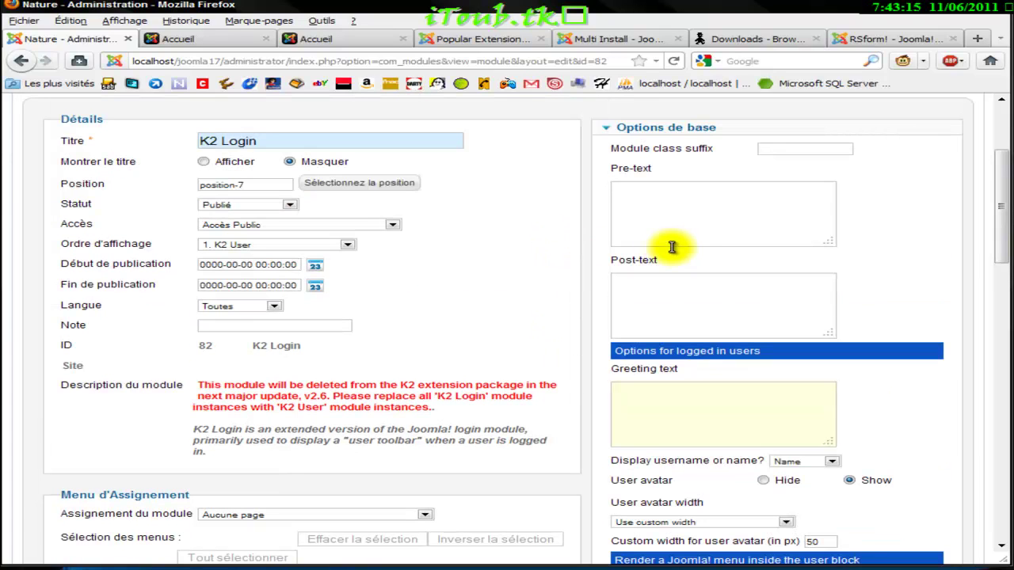
{"action": "left_click", "coordinate": [673, 228]}
{"action": "left_click", "coordinate": [676, 306]}
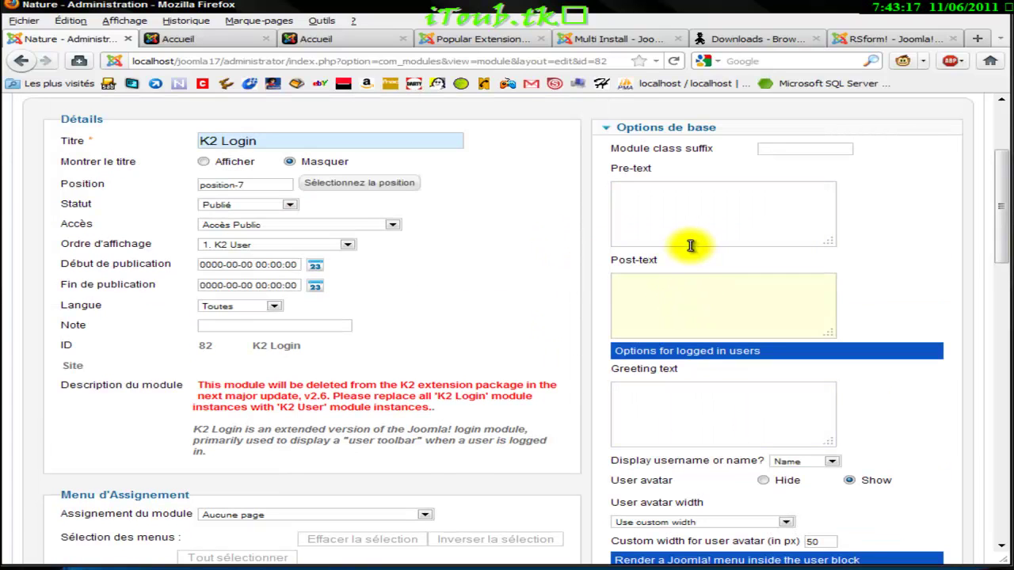
{"action": "left_click", "coordinate": [679, 219]}
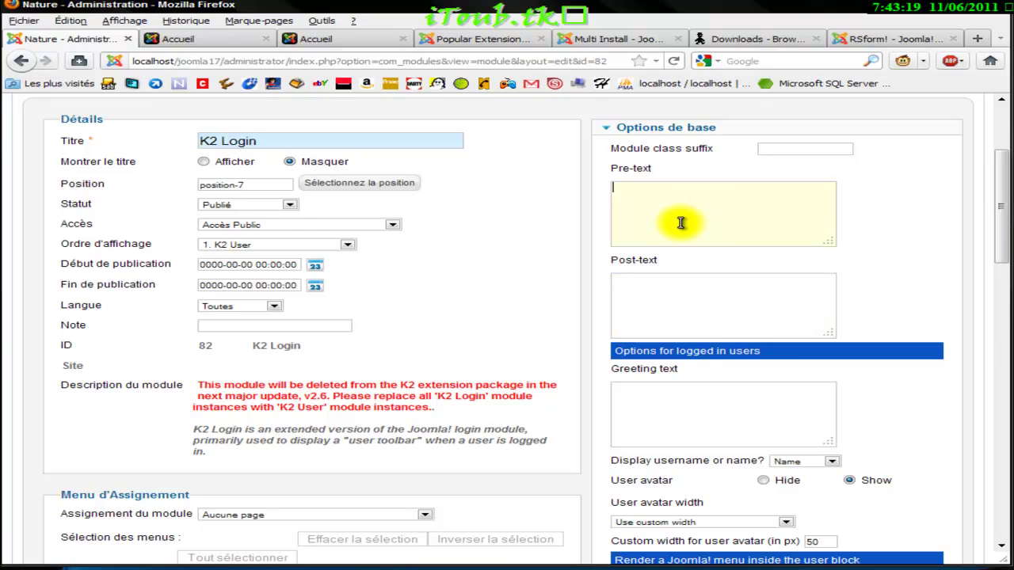
{"action": "left_click", "coordinate": [706, 323]}
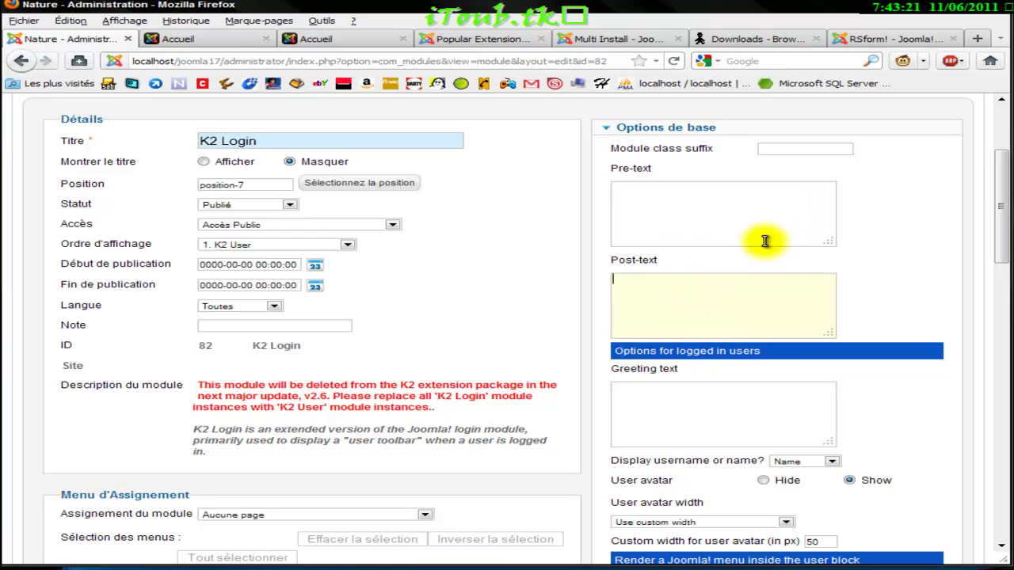
{"action": "left_click", "coordinate": [718, 220]}
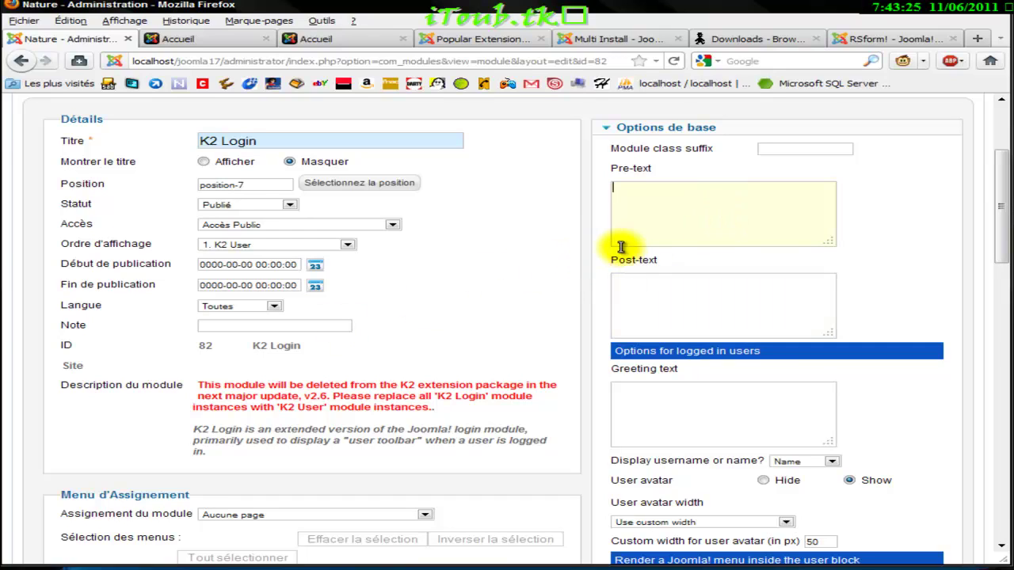
{"action": "left_click", "coordinate": [644, 279]}
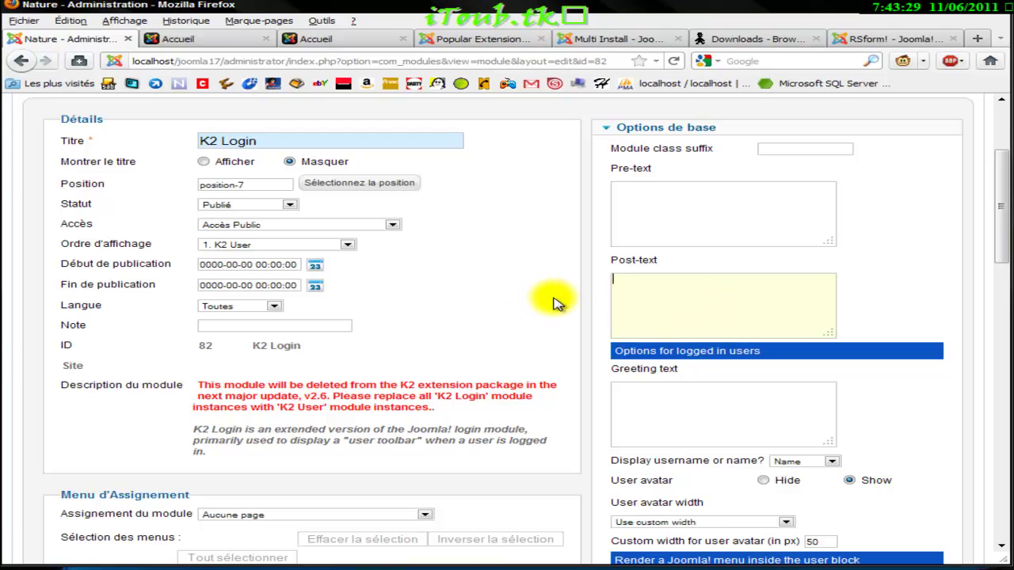
{"action": "scroll", "coordinate": [586, 243], "scroll_direction": "up", "scroll_amount": 3}
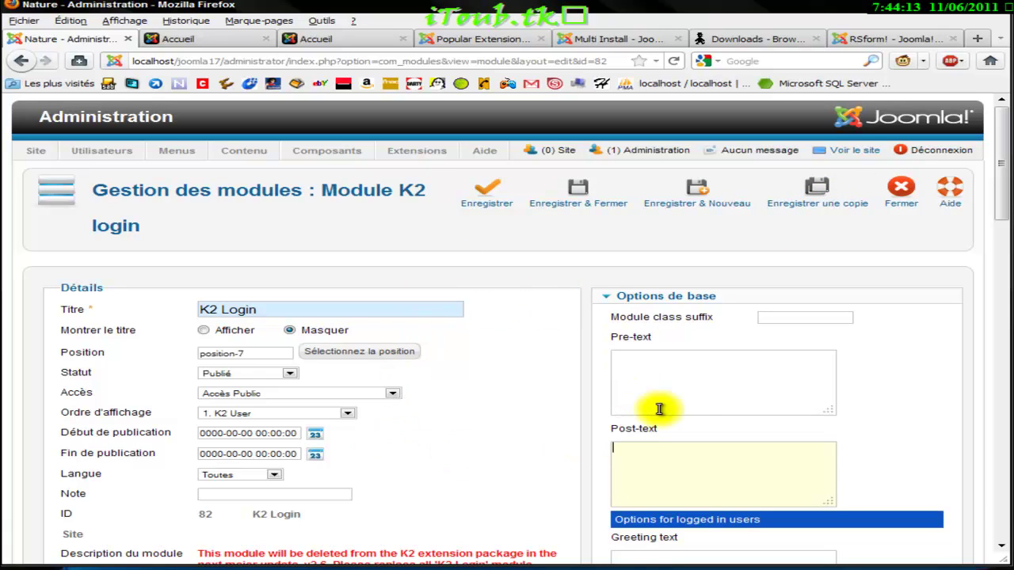
- Save and close the K2 Login module and open the K2 Comments module for editing
{"action": "left_click", "coordinate": [543, 268]}
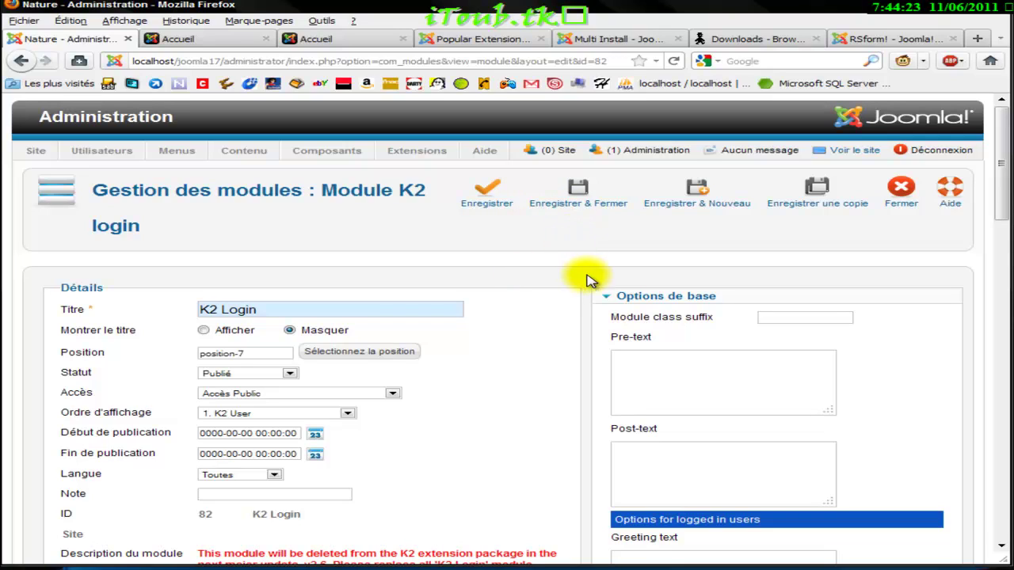
{"action": "left_click", "coordinate": [590, 208]}
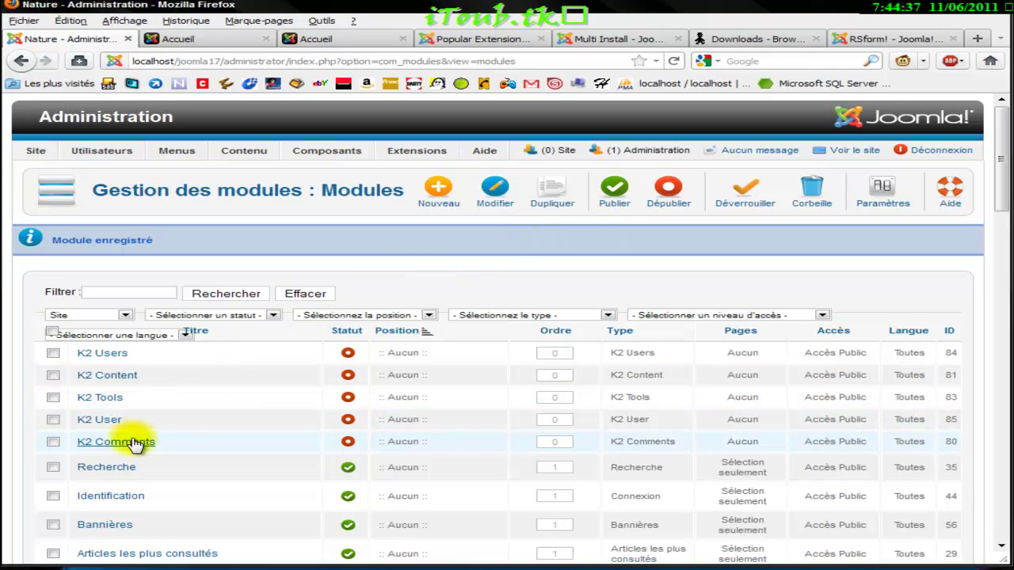
{"action": "left_click", "coordinate": [137, 442]}
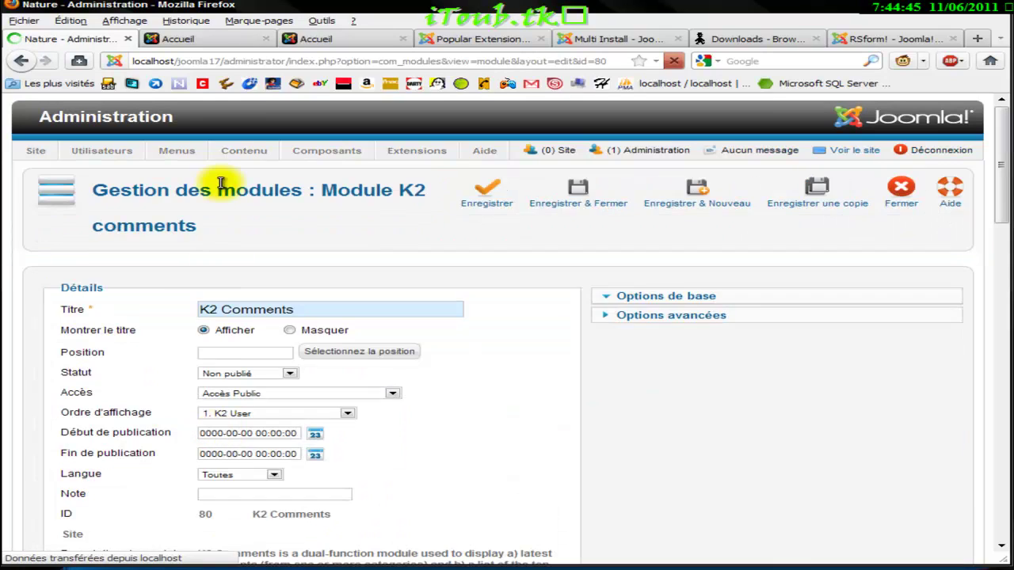
- Look over the available module positions on the site's position preview page
{"action": "left_click", "coordinate": [305, 38]}
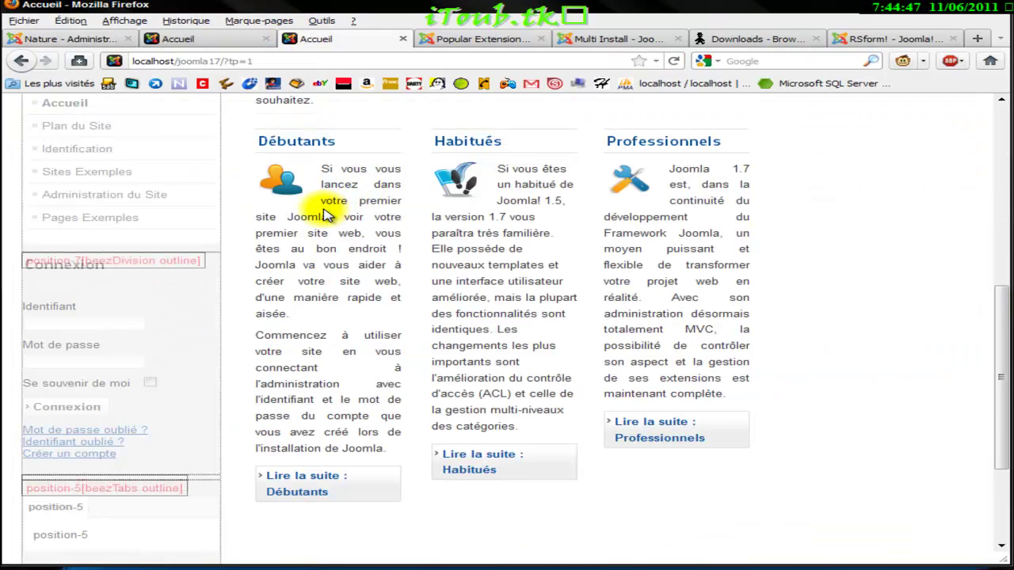
{"action": "scroll", "coordinate": [326, 206], "scroll_direction": "up", "scroll_amount": 6}
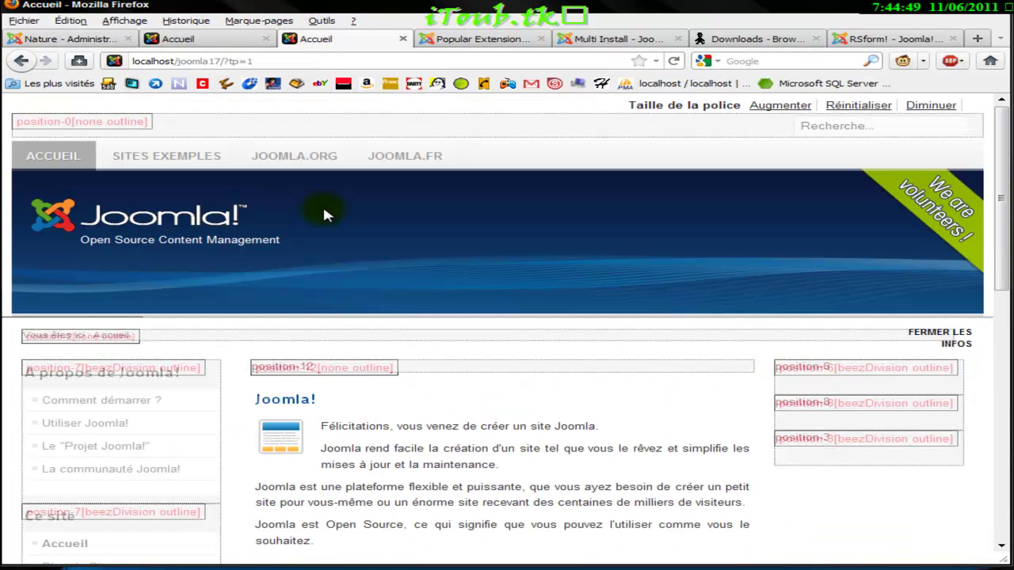
{"action": "scroll", "coordinate": [324, 213], "scroll_direction": "down", "scroll_amount": 10}
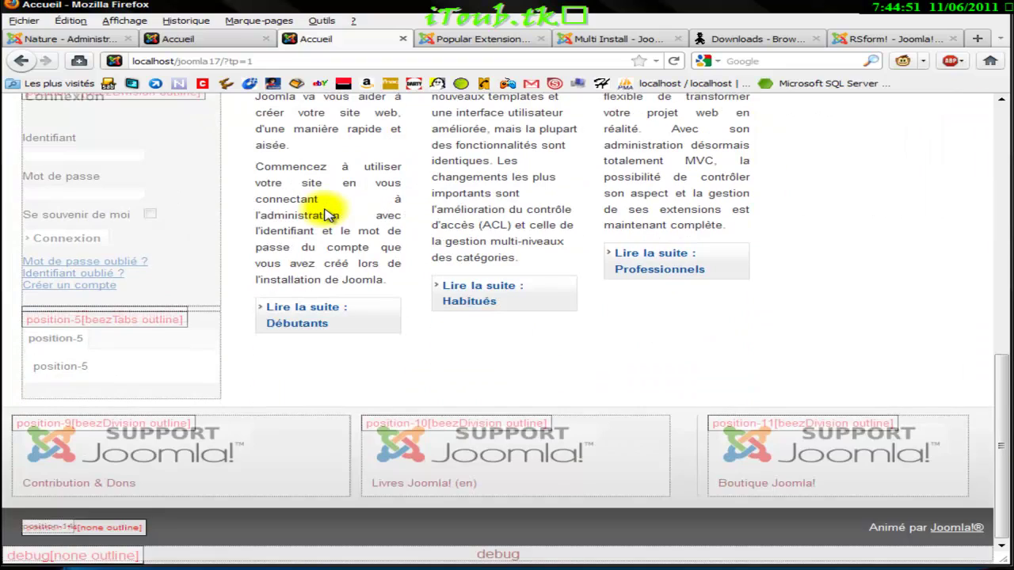
{"action": "scroll", "coordinate": [327, 213], "scroll_direction": "up", "scroll_amount": 9}
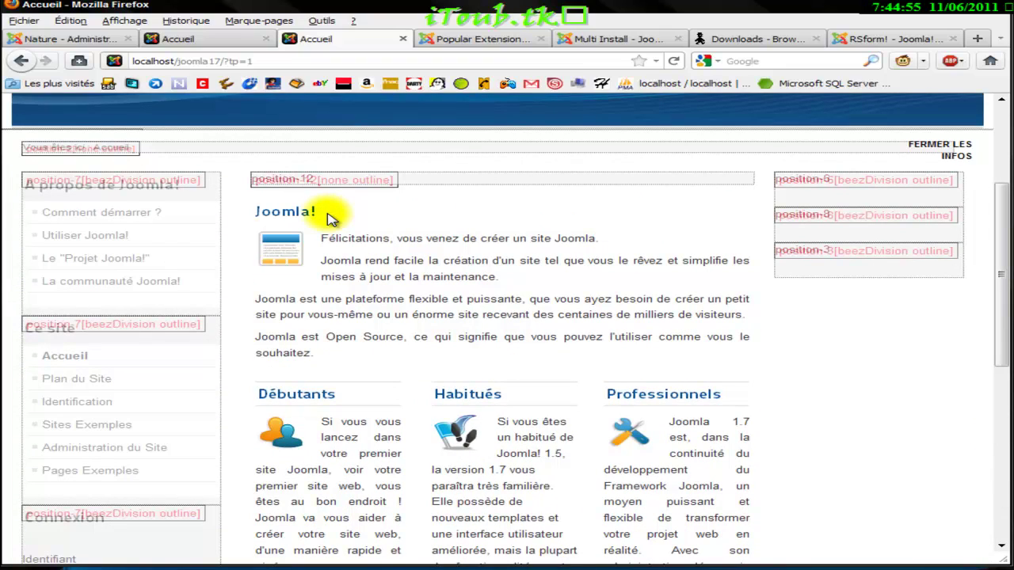
- Rename the K2 Comments module as Commentaires, with its title set to Afficher
{"action": "left_click", "coordinate": [57, 35]}
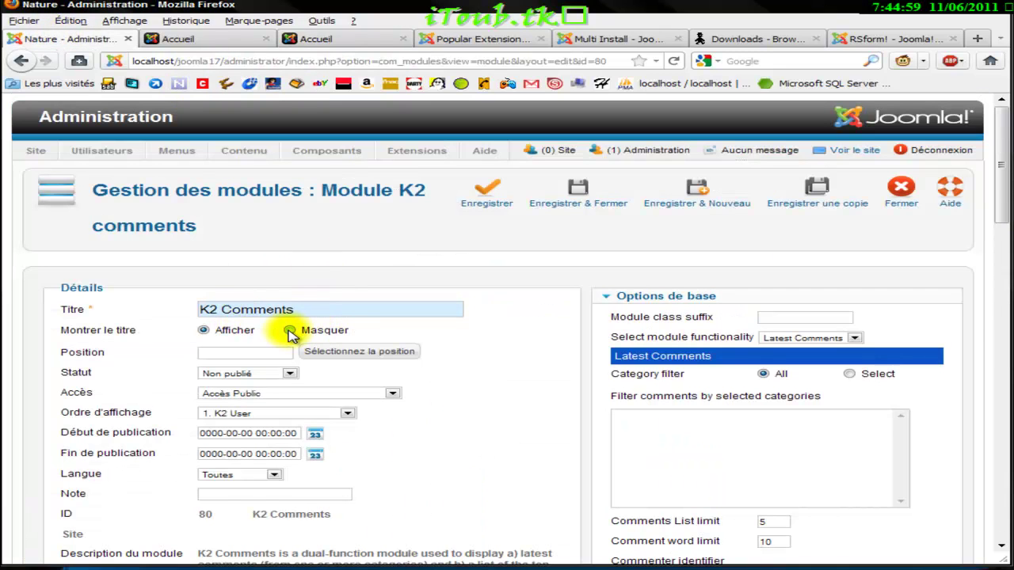
{"action": "left_click", "coordinate": [204, 329]}
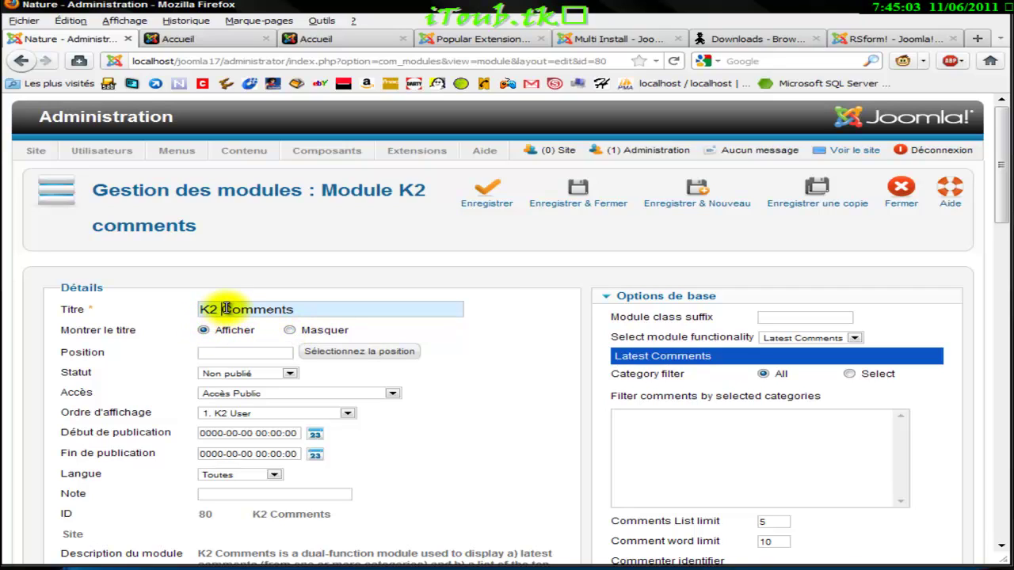
{"action": "double_click", "coordinate": [219, 310]}
{"action": "key", "text": "BackSpace"}
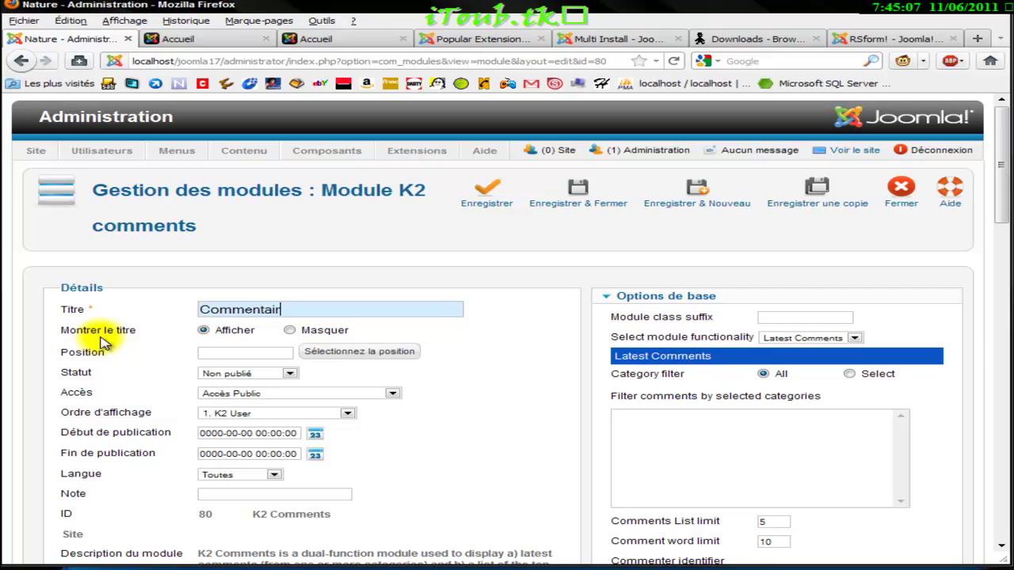
- Check the position preview page and assign the Commentaires module to position-6 of the beez_20 template
{"action": "left_click", "coordinate": [319, 351]}
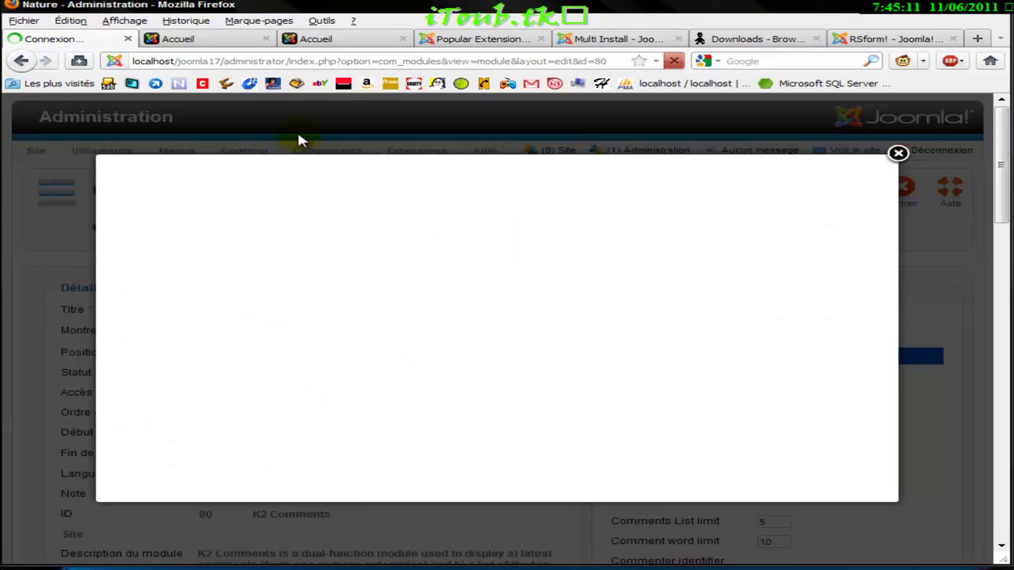
{"action": "key", "text": "ctrl+Tab"}
{"action": "key", "text": "ctrl+Tab"}
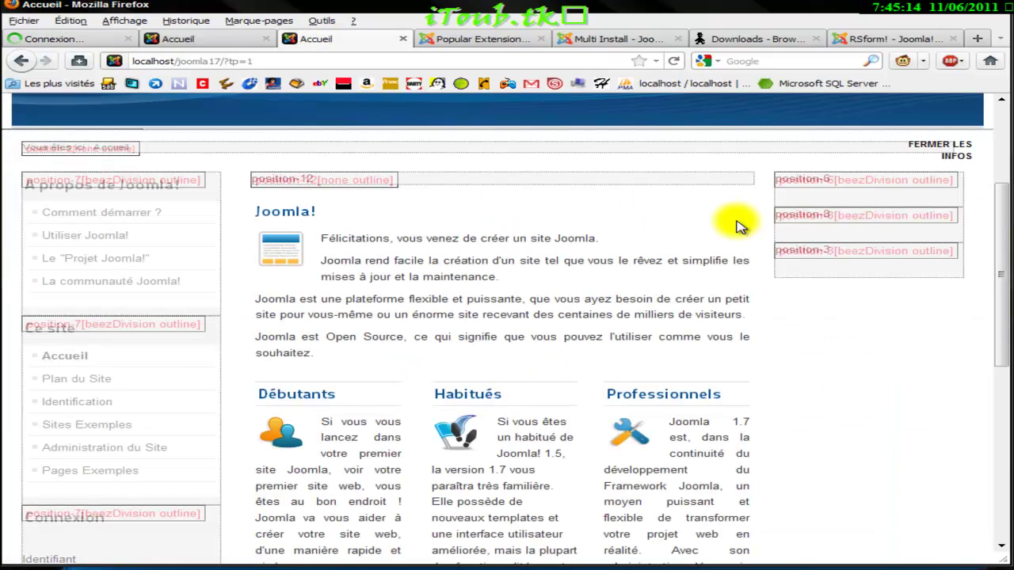
{"action": "left_click", "coordinate": [68, 39]}
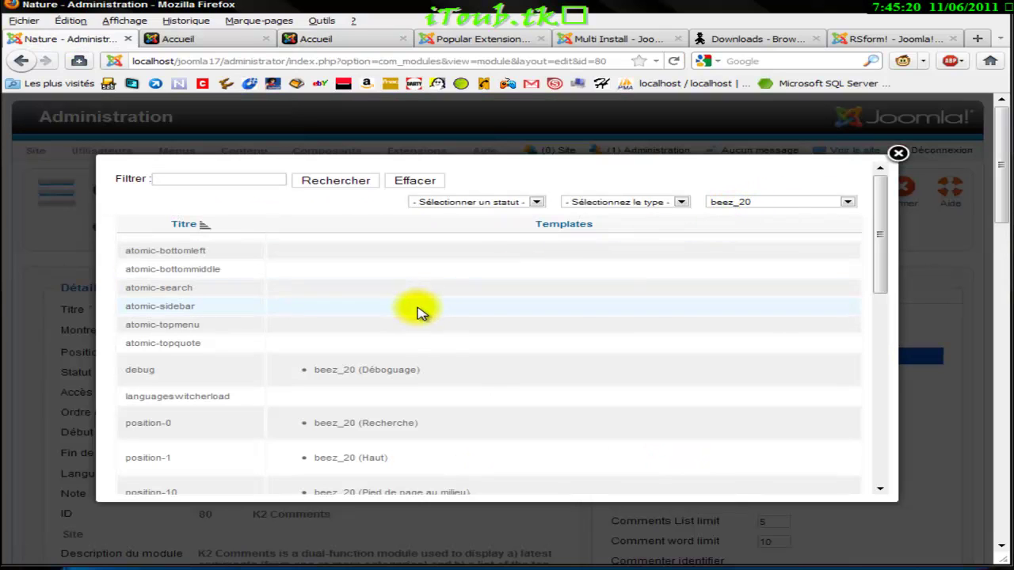
{"action": "scroll", "coordinate": [193, 378], "scroll_direction": "down", "scroll_amount": 5}
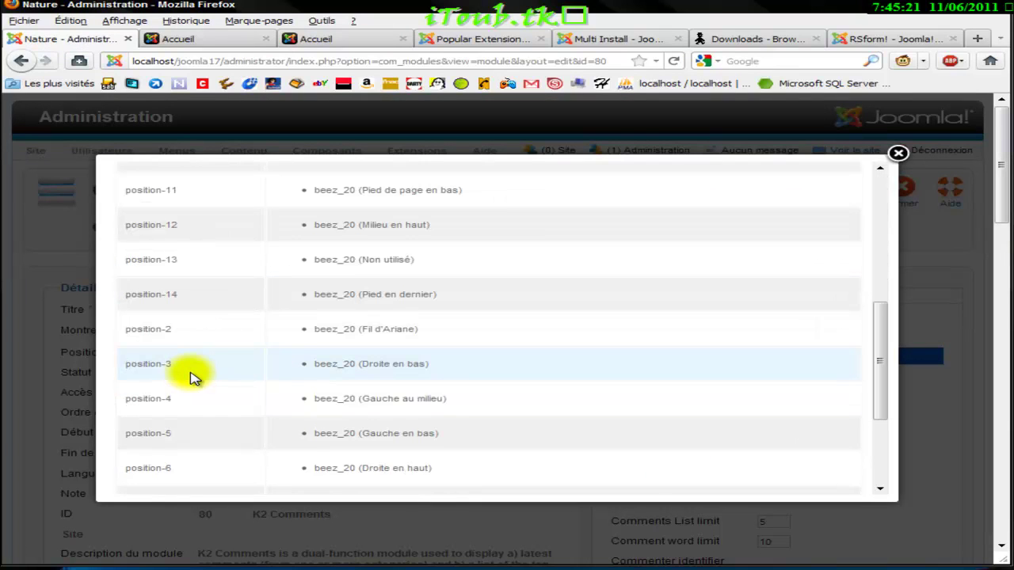
{"action": "left_click", "coordinate": [141, 469]}
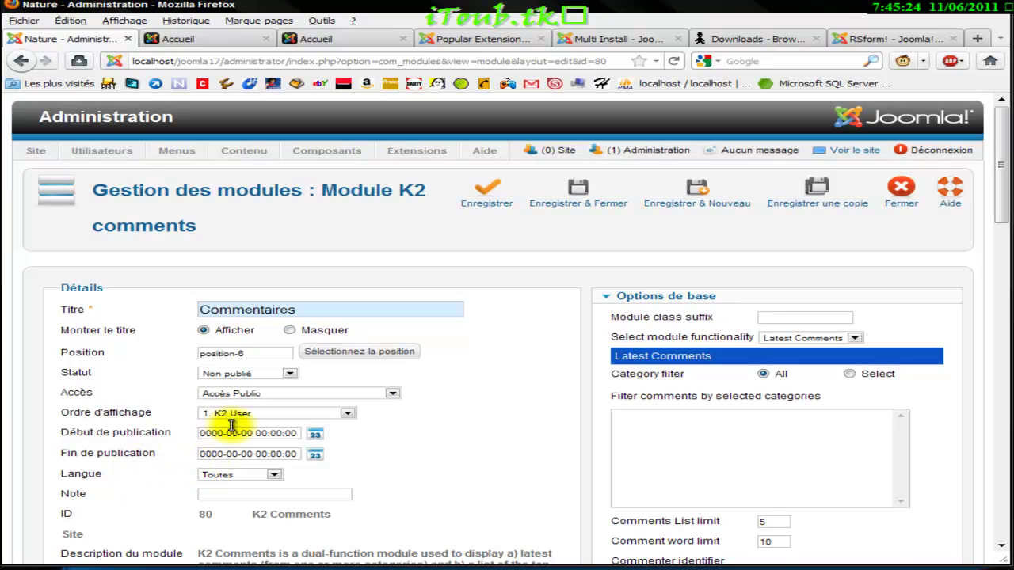
- Set the Commentaires module's status to Publié, and save and close it
{"action": "left_click", "coordinate": [258, 374]}
{"action": "left_click", "coordinate": [264, 385]}
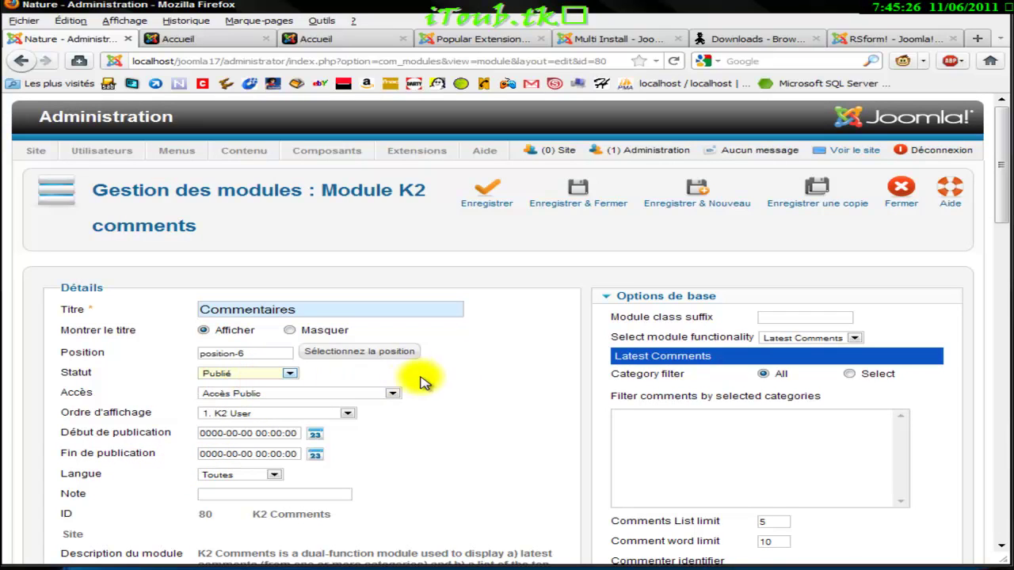
{"action": "left_click", "coordinate": [570, 247]}
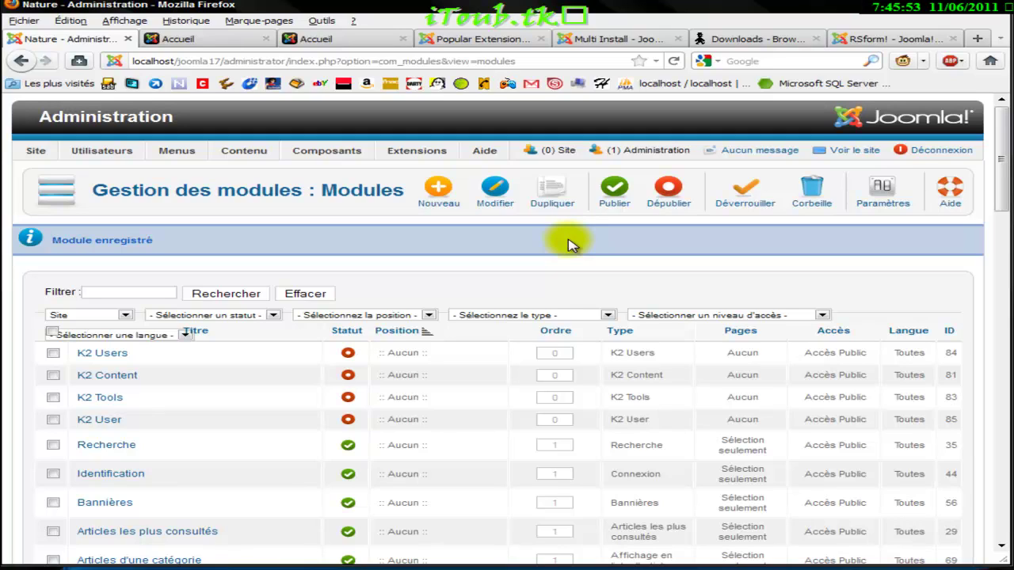
- Reload the site's front-end home page and check it from header to footer for the Commentaires module
{"action": "left_click", "coordinate": [215, 39]}
{"action": "scroll", "coordinate": [315, 195], "scroll_direction": "up", "scroll_amount": 8}
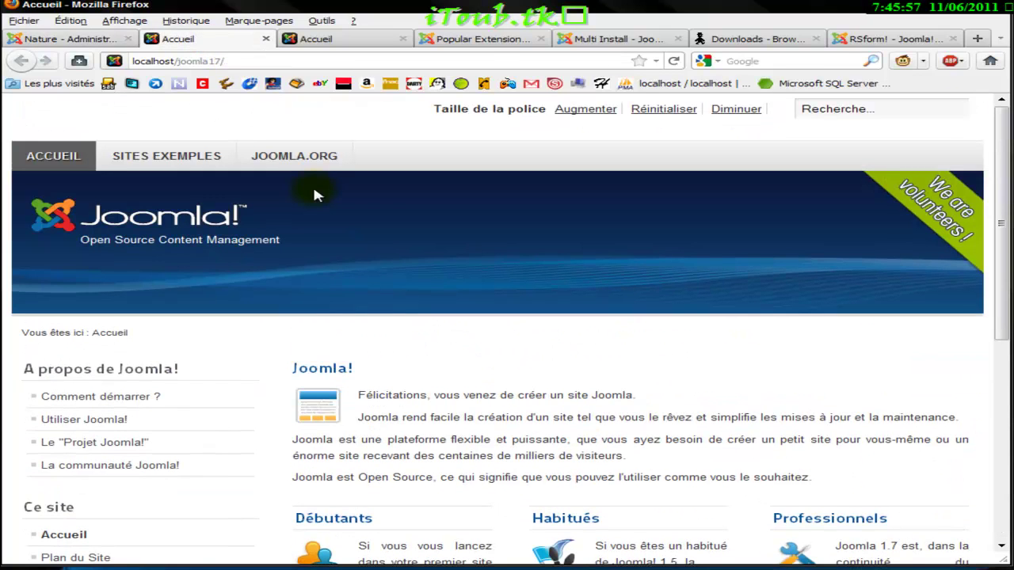
{"action": "key", "text": "F5"}
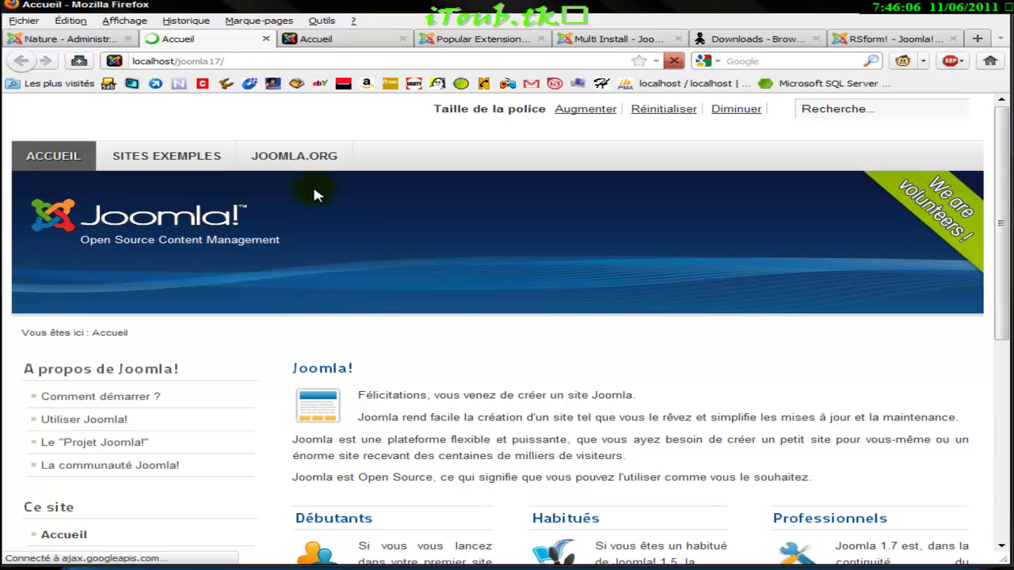
{"action": "scroll", "coordinate": [310, 182], "scroll_direction": "down", "scroll_amount": 5}
{"action": "scroll", "coordinate": [306, 177], "scroll_direction": "up", "scroll_amount": 5}
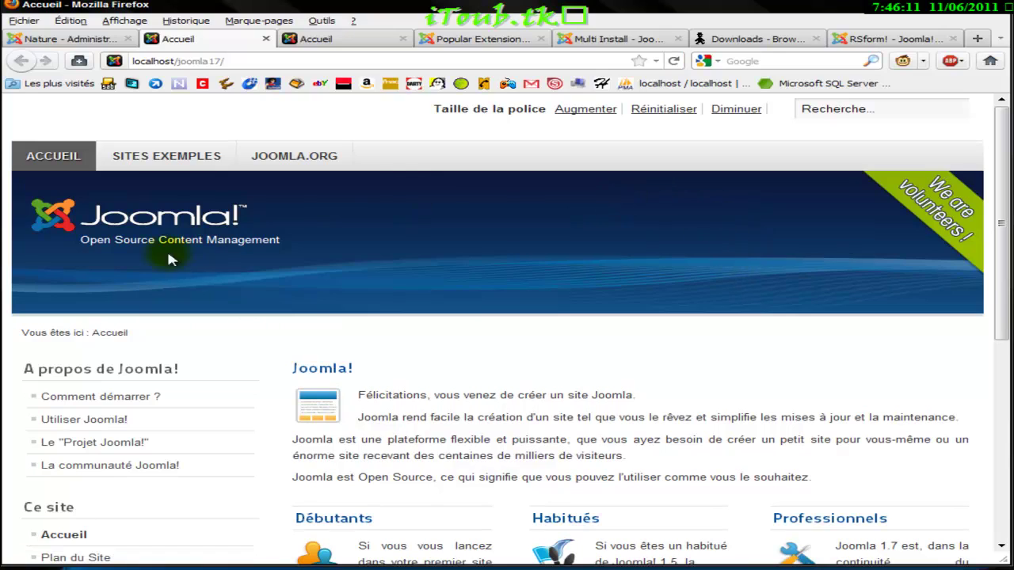
- Look over the home page's side menus, articles and footer again for the K2 modules, and refresh the page
{"action": "right_click", "coordinate": [359, 222]}
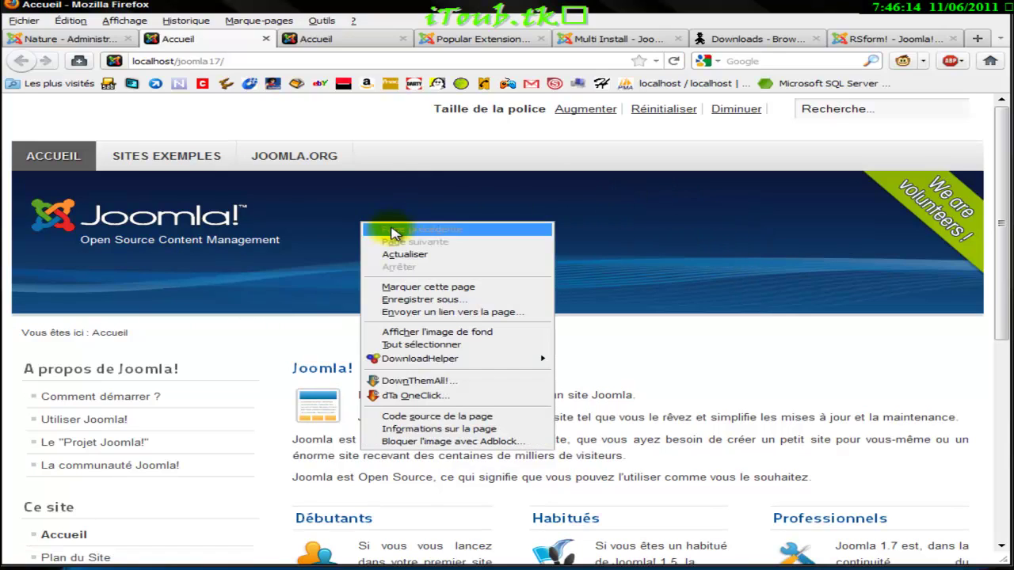
{"action": "left_click", "coordinate": [256, 264]}
{"action": "scroll", "coordinate": [285, 244], "scroll_direction": "down", "scroll_amount": 5}
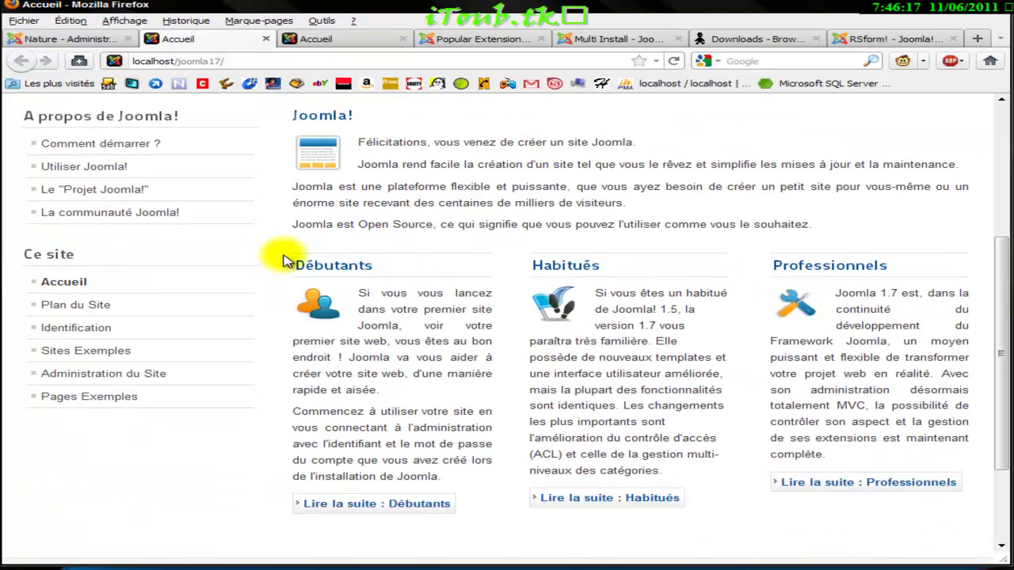
{"action": "scroll", "coordinate": [285, 262], "scroll_direction": "up", "scroll_amount": 5}
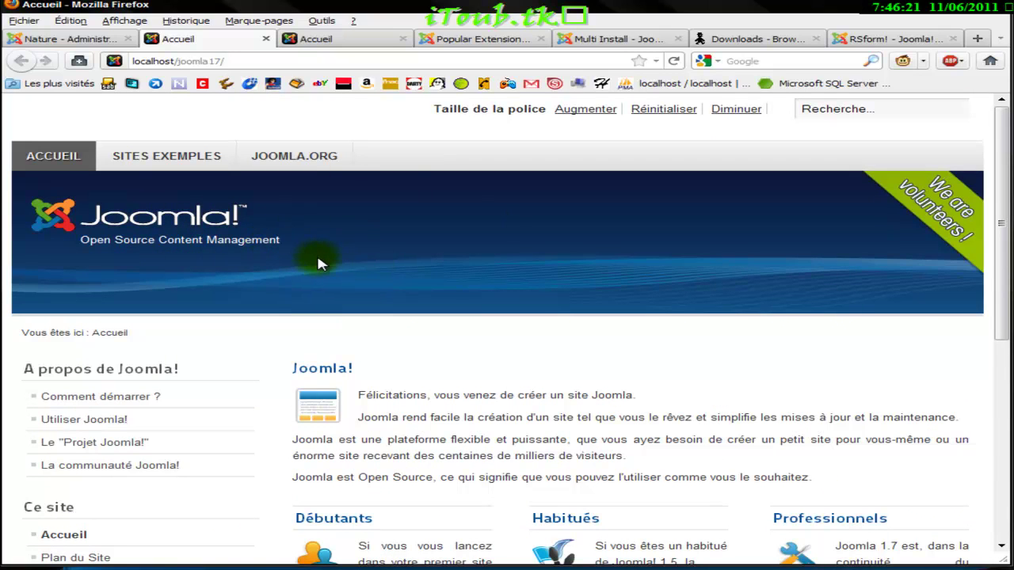
{"action": "scroll", "coordinate": [285, 345], "scroll_direction": "down", "scroll_amount": 5}
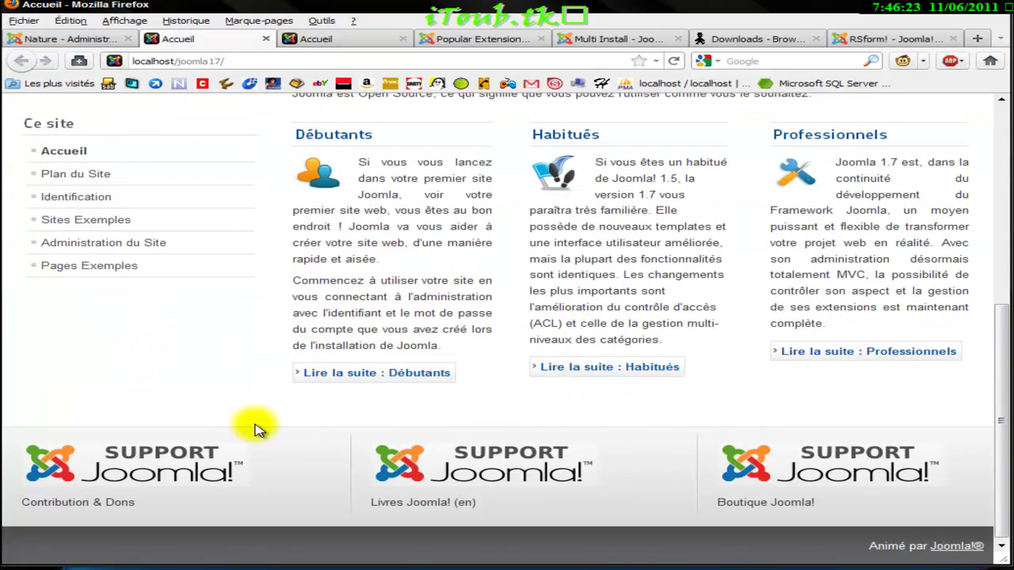
{"action": "scroll", "coordinate": [250, 423], "scroll_direction": "up", "scroll_amount": 5}
{"action": "scroll", "coordinate": [317, 372], "scroll_direction": "down", "scroll_amount": 5}
{"action": "scroll", "coordinate": [301, 317], "scroll_direction": "up", "scroll_amount": 5}
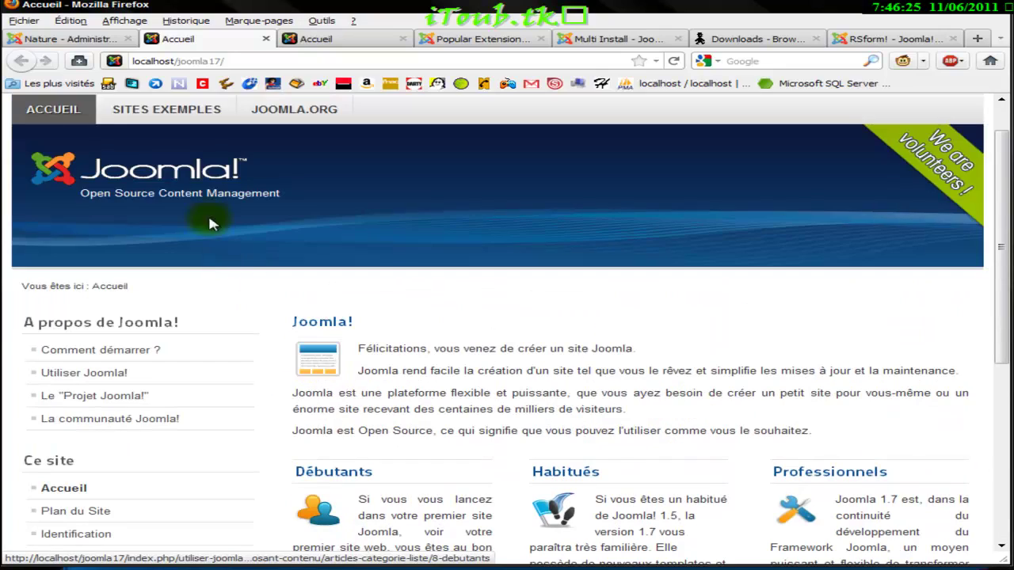
{"action": "left_click", "coordinate": [675, 61]}
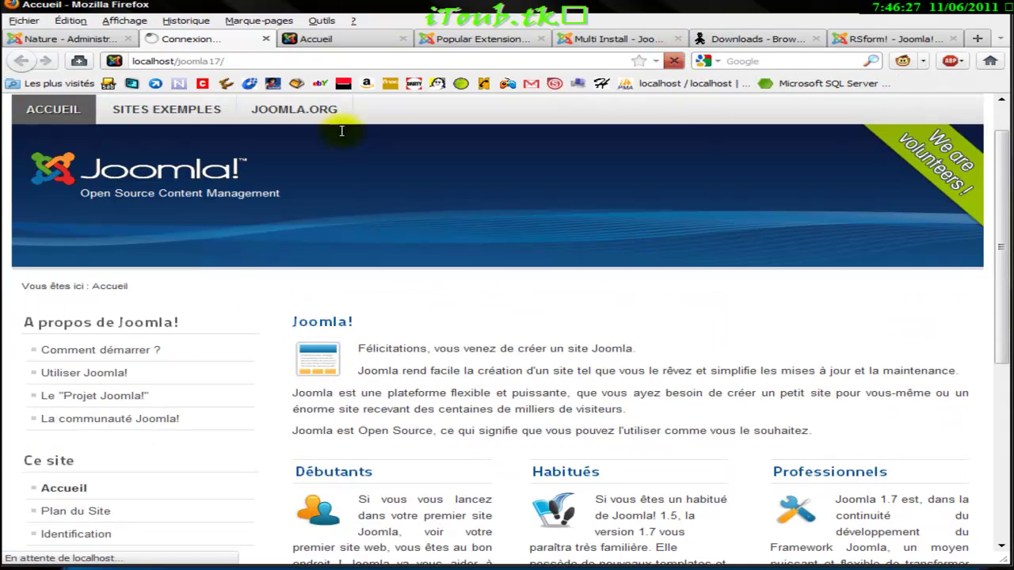
- Examine the status, position and page assignment of the K2 modules in the administration's module list
{"action": "key", "text": "ctrl+Page_Up"}
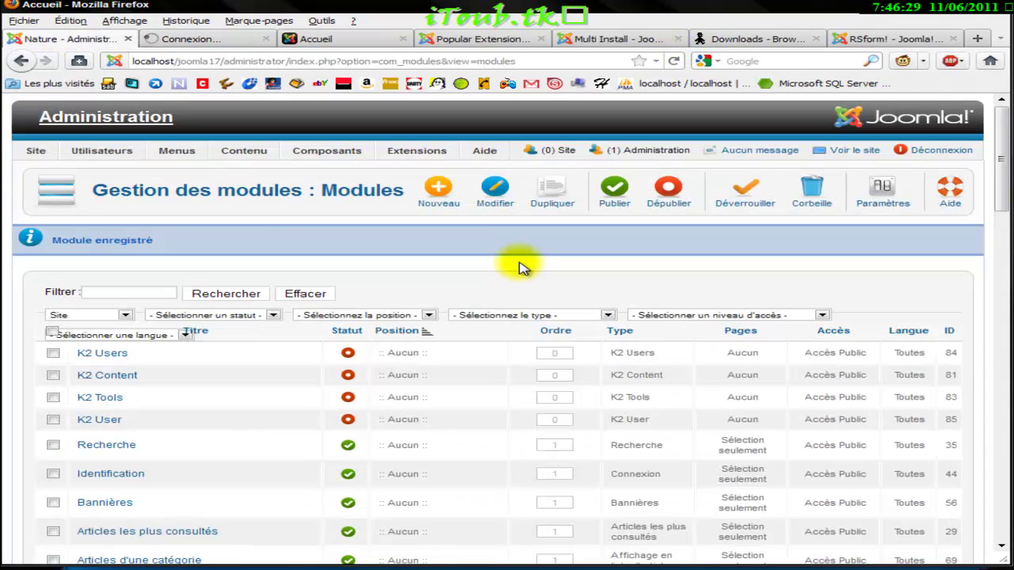
{"action": "scroll", "coordinate": [519, 270], "scroll_direction": "down", "scroll_amount": 2}
{"action": "scroll", "coordinate": [222, 387], "scroll_direction": "down", "scroll_amount": 3}
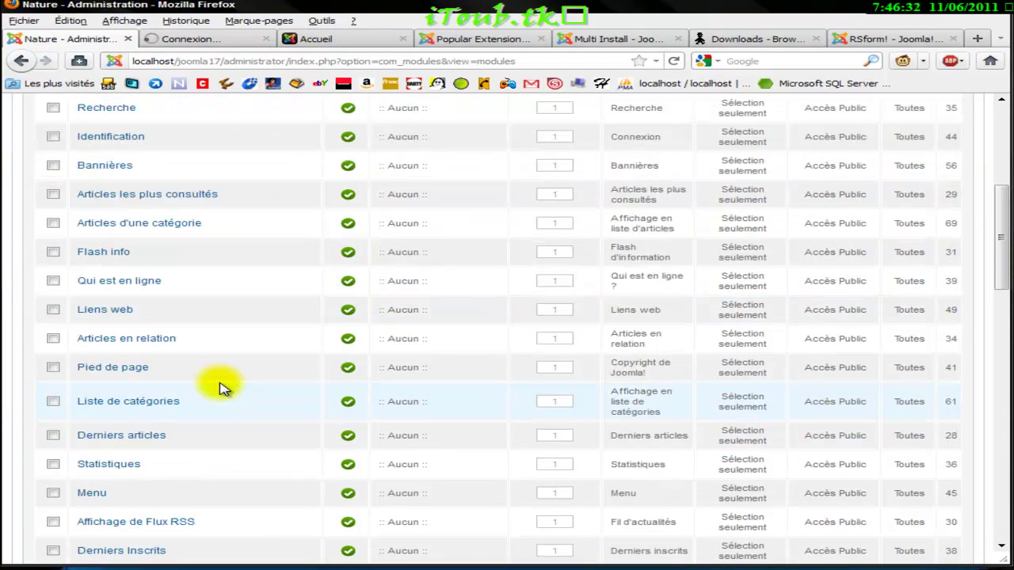
{"action": "scroll", "coordinate": [222, 387], "scroll_direction": "down", "scroll_amount": 3}
{"action": "scroll", "coordinate": [224, 388], "scroll_direction": "down", "scroll_amount": 2}
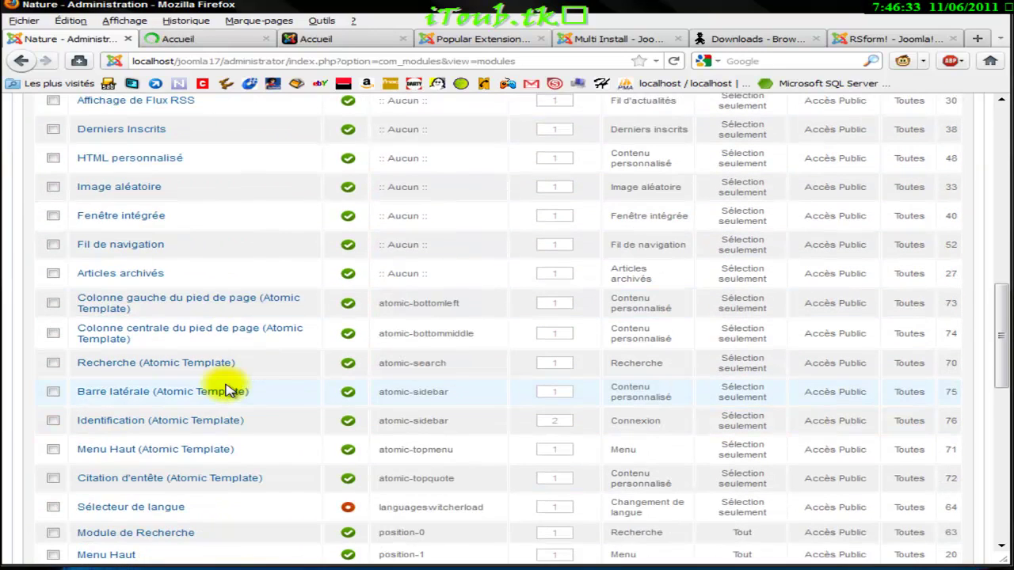
{"action": "scroll", "coordinate": [228, 390], "scroll_direction": "down", "scroll_amount": 8}
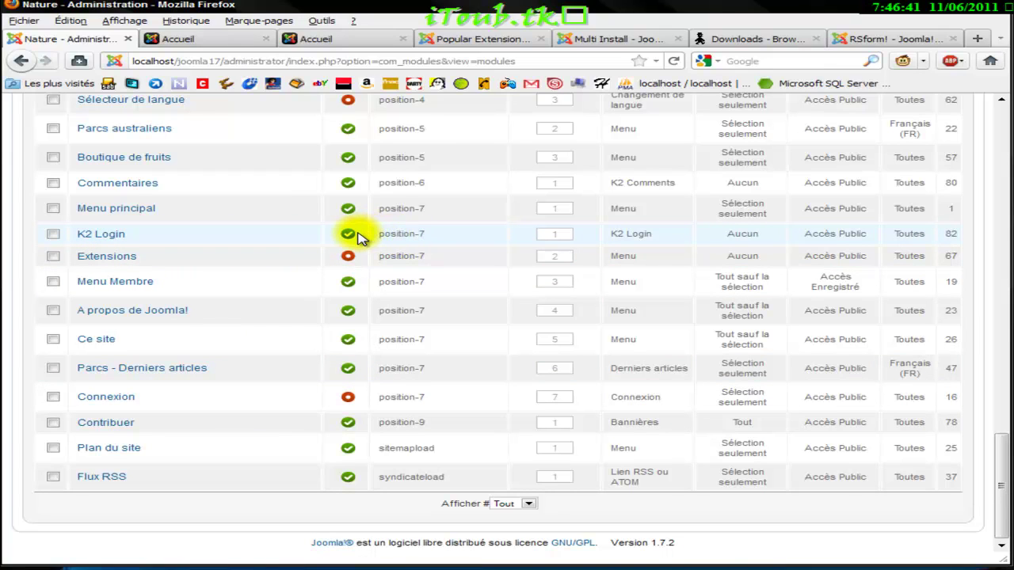
{"action": "scroll", "coordinate": [267, 253], "scroll_direction": "up", "scroll_amount": 3}
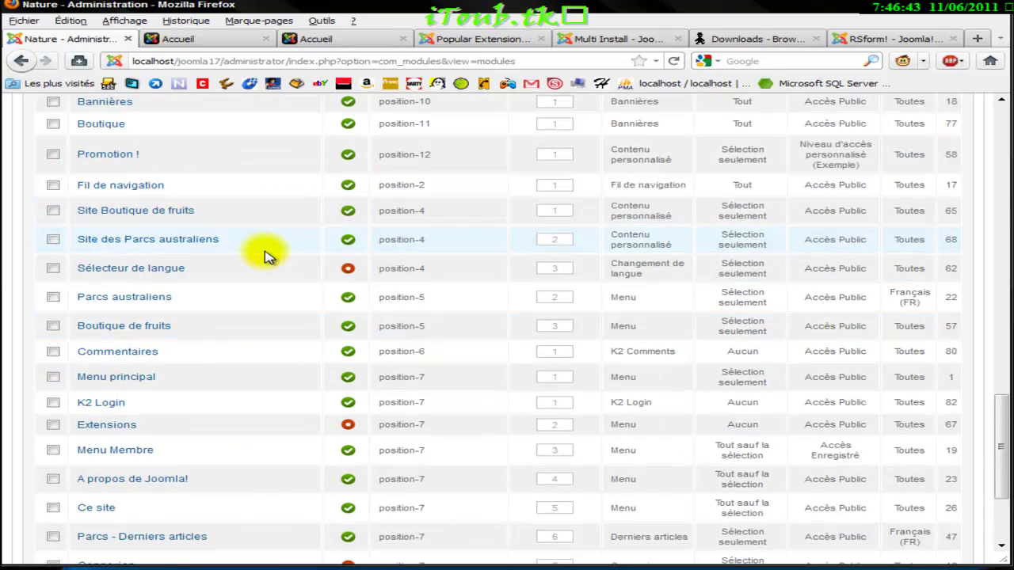
{"action": "scroll", "coordinate": [267, 253], "scroll_direction": "up", "scroll_amount": 2}
{"action": "scroll", "coordinate": [267, 253], "scroll_direction": "up", "scroll_amount": 3}
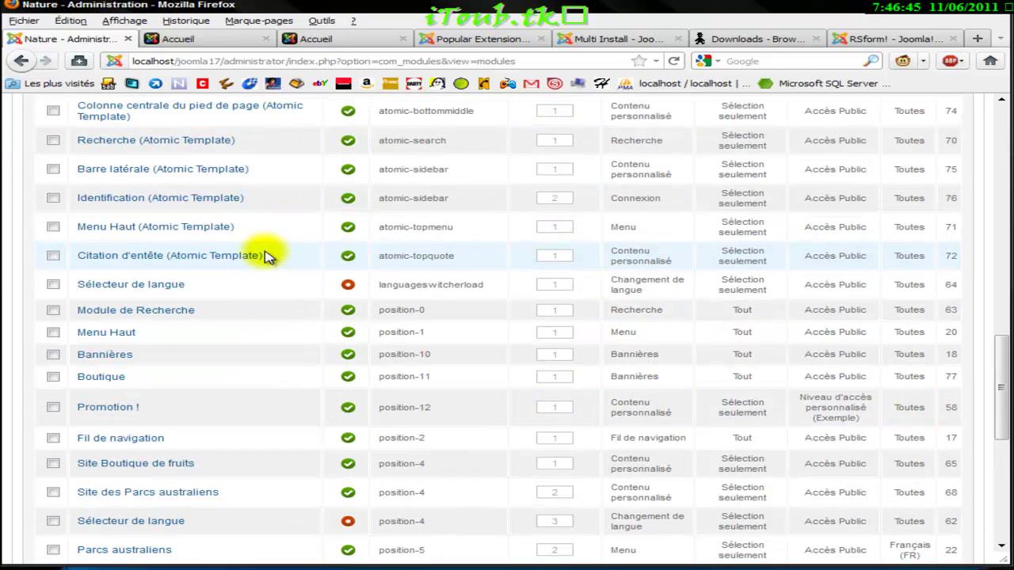
{"action": "scroll", "coordinate": [267, 255], "scroll_direction": "up", "scroll_amount": 6}
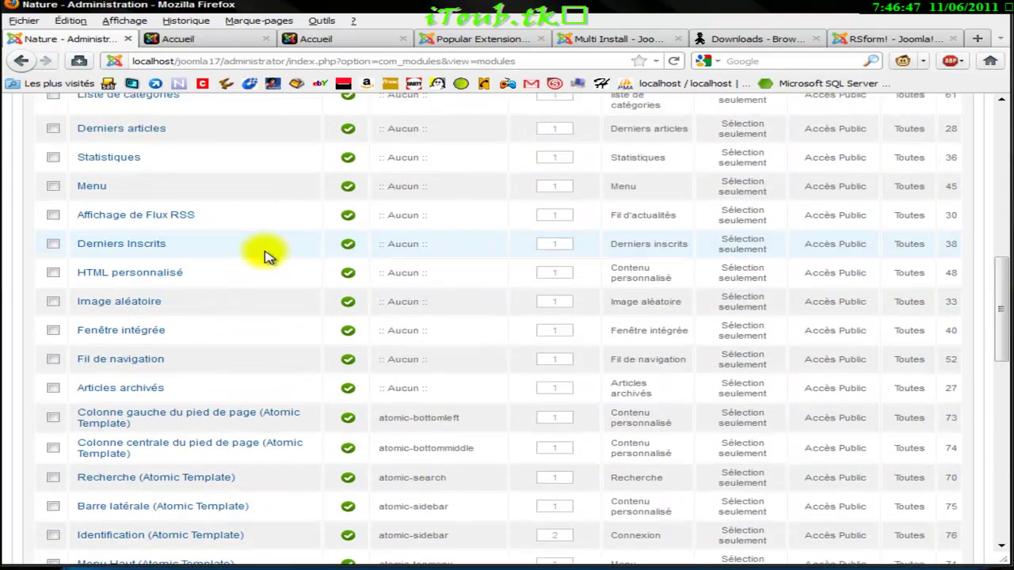
{"action": "scroll", "coordinate": [267, 255], "scroll_direction": "up", "scroll_amount": 12}
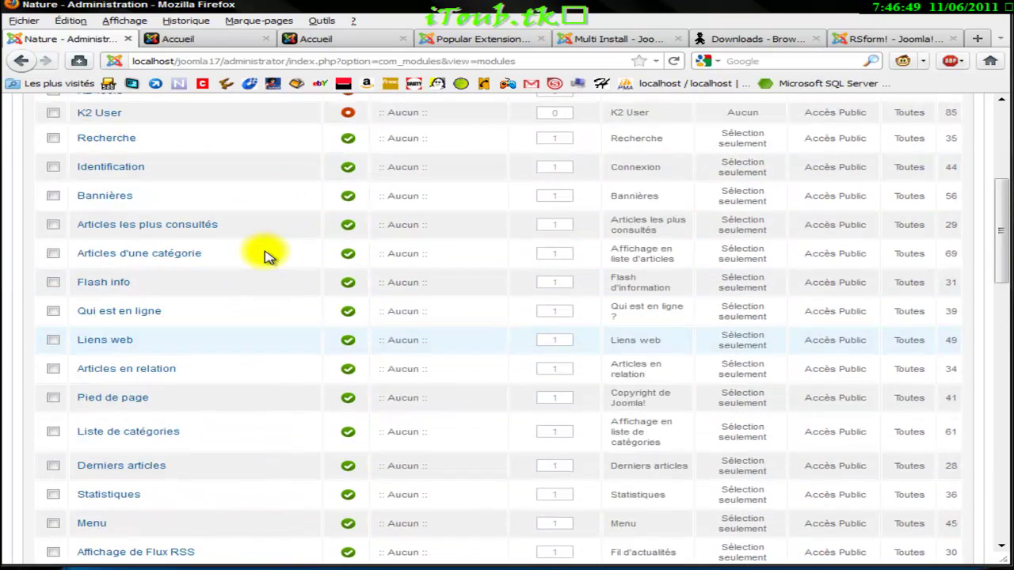
{"action": "scroll", "coordinate": [267, 255], "scroll_direction": "up", "scroll_amount": 2}
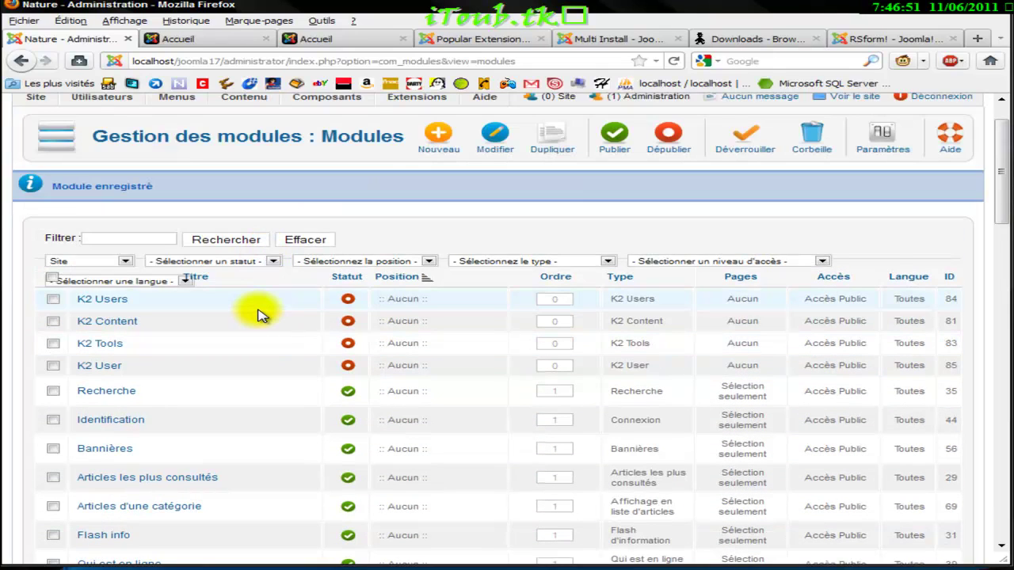
- Search the module list page for "comme" to locate the Commentaires module
{"action": "key", "text": "ctrl+f"}
{"action": "type", "text": "com"}
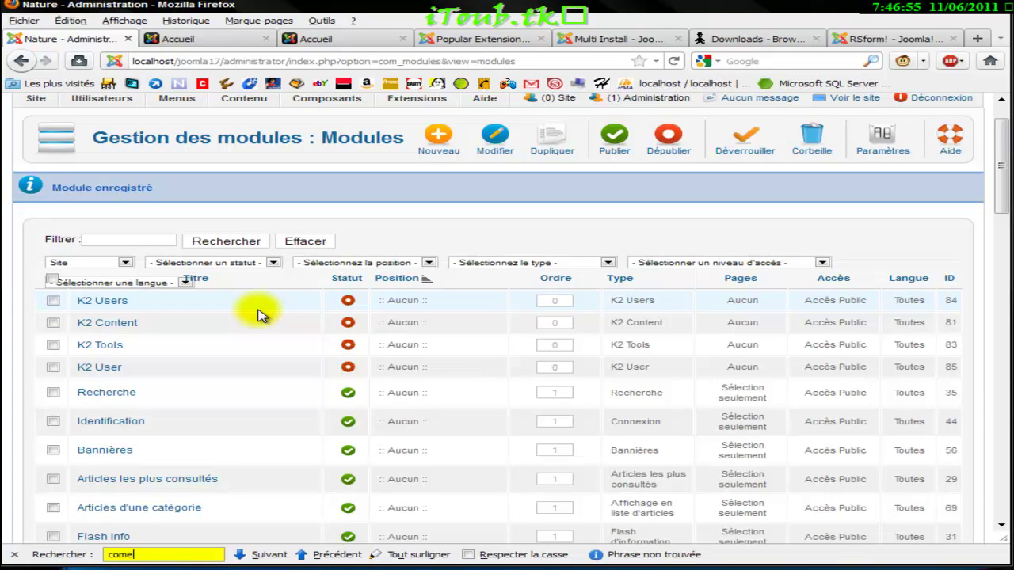
{"action": "type", "text": "me"}
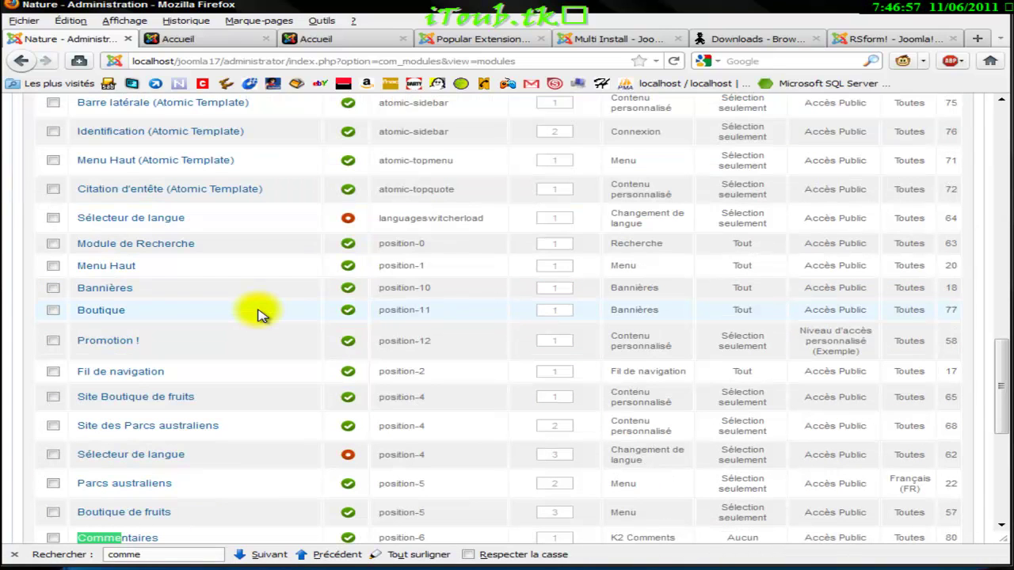
{"action": "scroll", "coordinate": [274, 356], "scroll_direction": "down", "scroll_amount": 2}
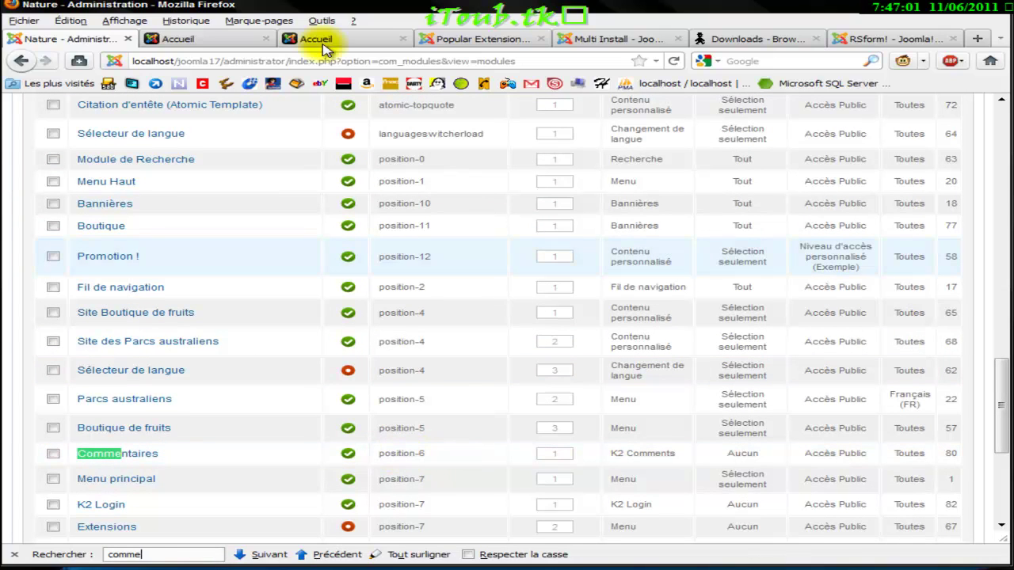
- Check the front-end home page for the published Commentaires module and close the page search
{"action": "left_click", "coordinate": [239, 41]}
{"action": "scroll", "coordinate": [190, 294], "scroll_direction": "down", "scroll_amount": 6}
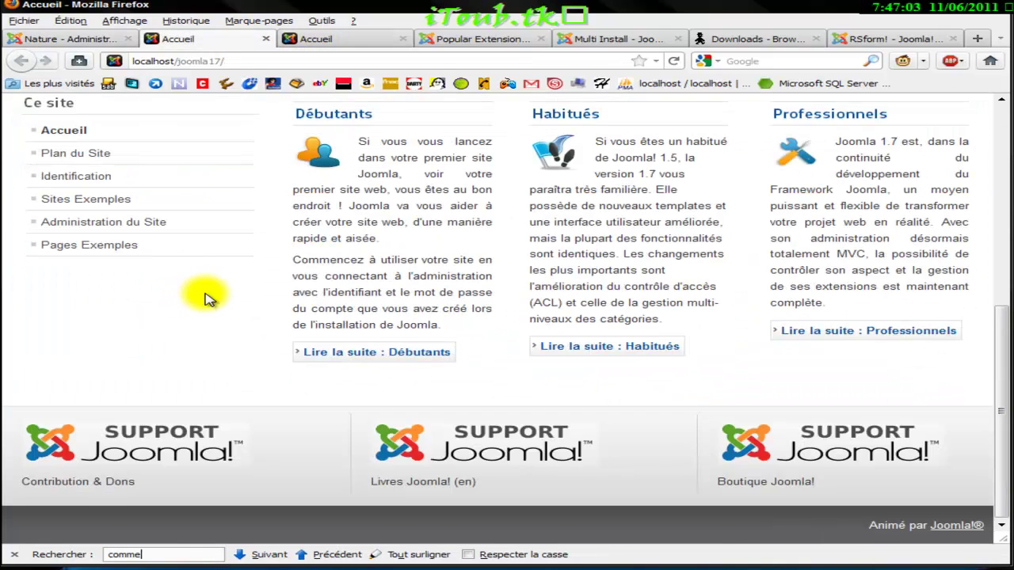
{"action": "scroll", "coordinate": [208, 294], "scroll_direction": "up", "scroll_amount": 3}
{"action": "scroll", "coordinate": [465, 305], "scroll_direction": "down", "scroll_amount": 5}
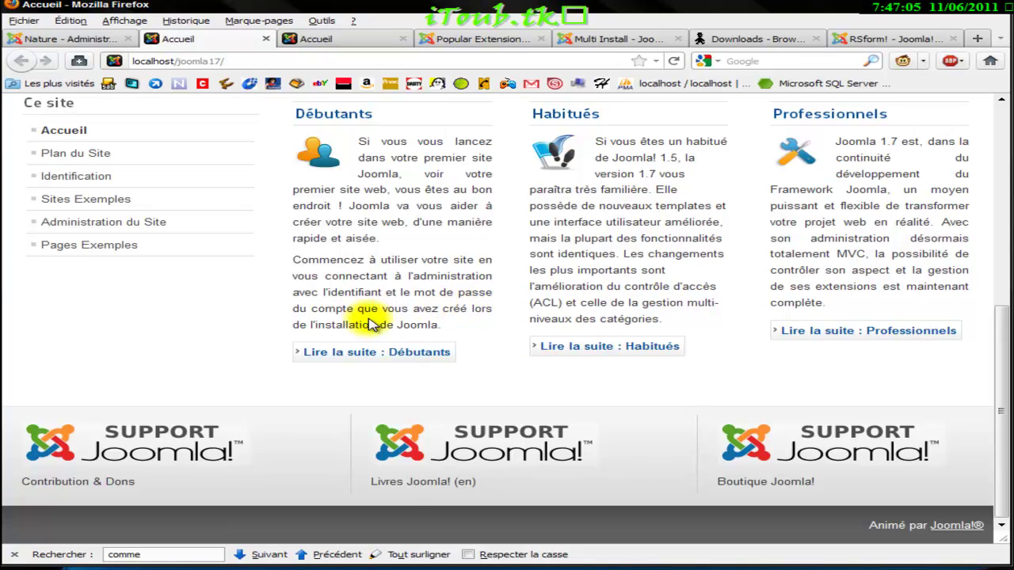
{"action": "left_click", "coordinate": [14, 555]}
{"action": "scroll", "coordinate": [516, 430], "scroll_direction": "up", "scroll_amount": 8}
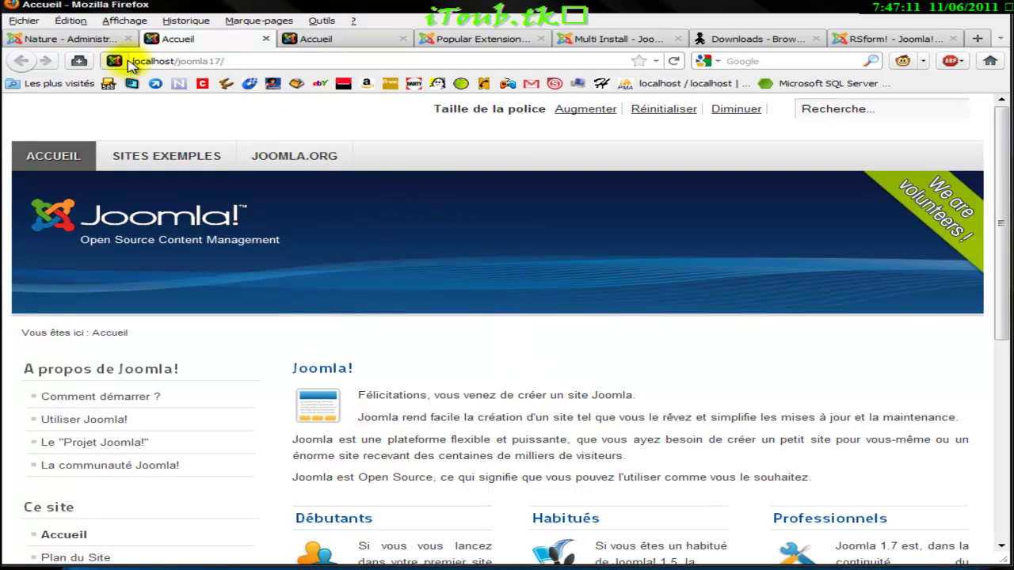
- Open the Commentaires module for editing from the administration's module list
{"action": "left_click", "coordinate": [95, 38]}
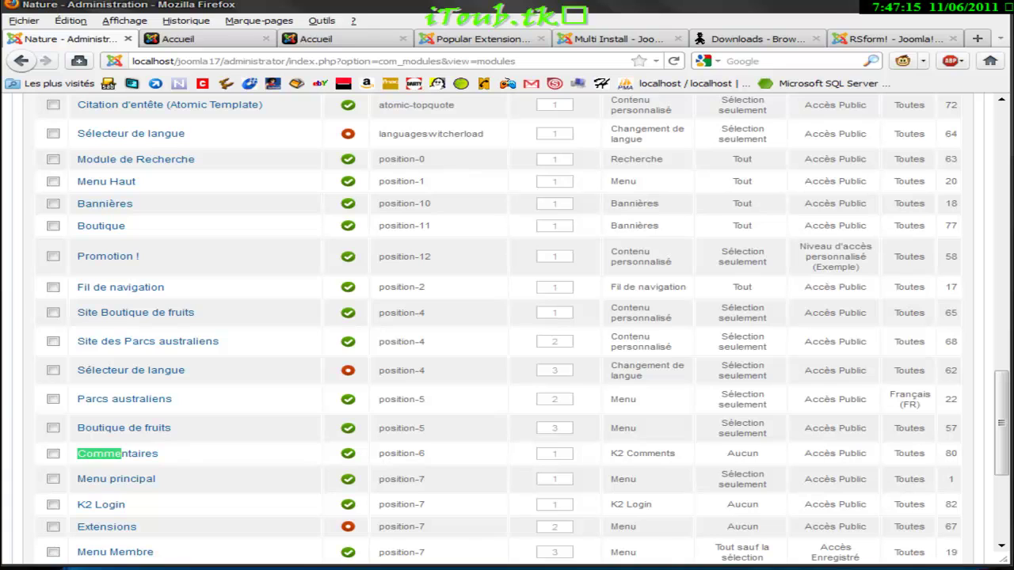
{"action": "scroll", "coordinate": [856, 512], "scroll_direction": "up", "scroll_amount": 1}
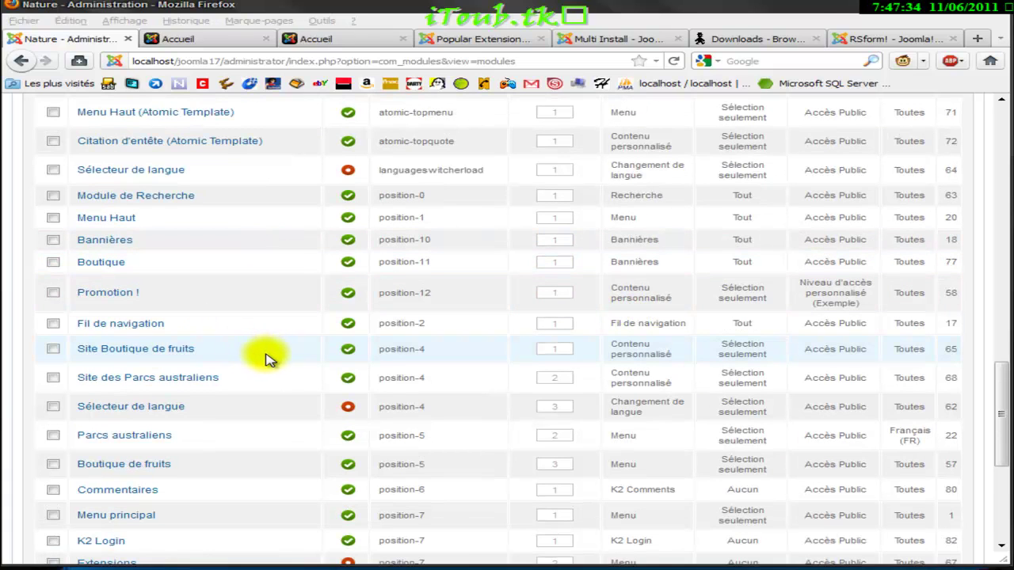
{"action": "left_click", "coordinate": [156, 490]}
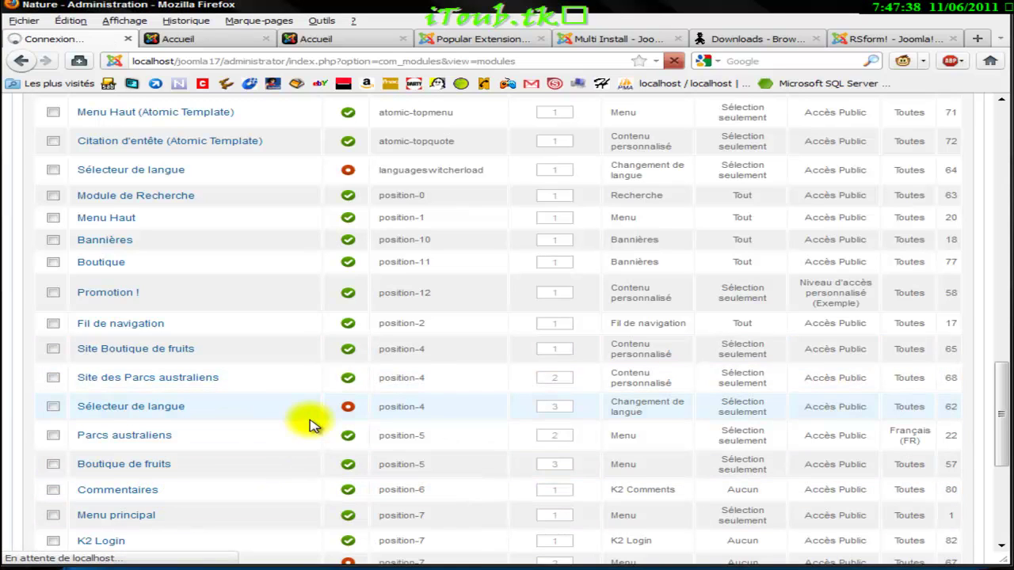
- Review the menu column and the area beneath it on the front-end home page
{"action": "left_click", "coordinate": [162, 38]}
{"action": "scroll", "coordinate": [222, 367], "scroll_direction": "down", "scroll_amount": 7}
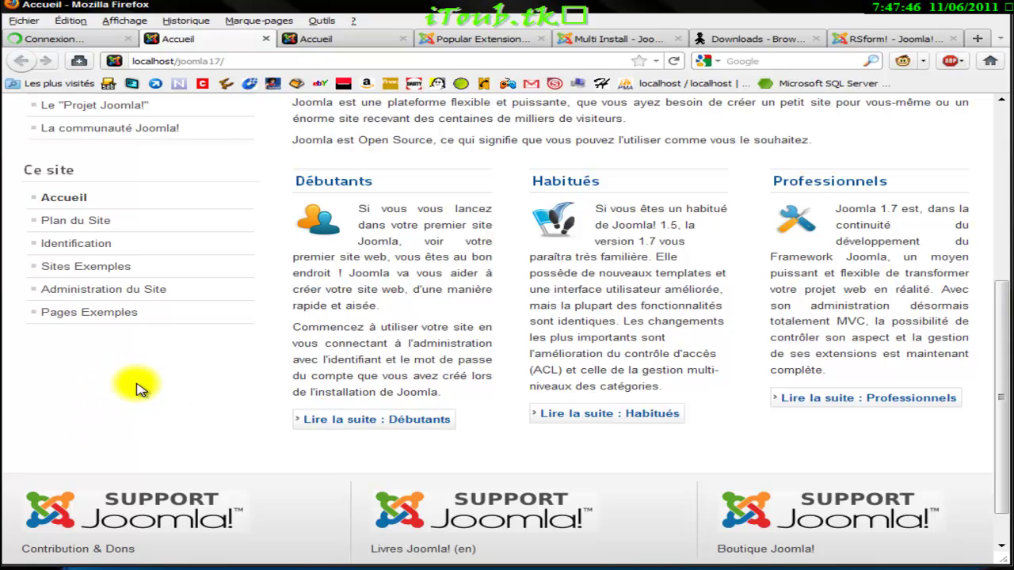
{"action": "scroll", "coordinate": [141, 389], "scroll_direction": "up", "scroll_amount": 7}
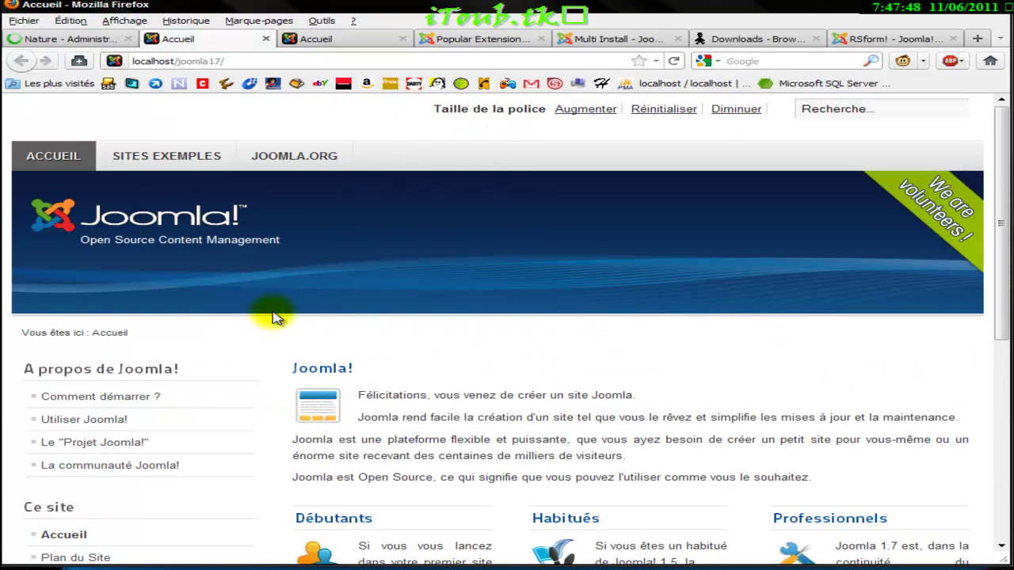
{"action": "scroll", "coordinate": [274, 314], "scroll_direction": "down", "scroll_amount": 7}
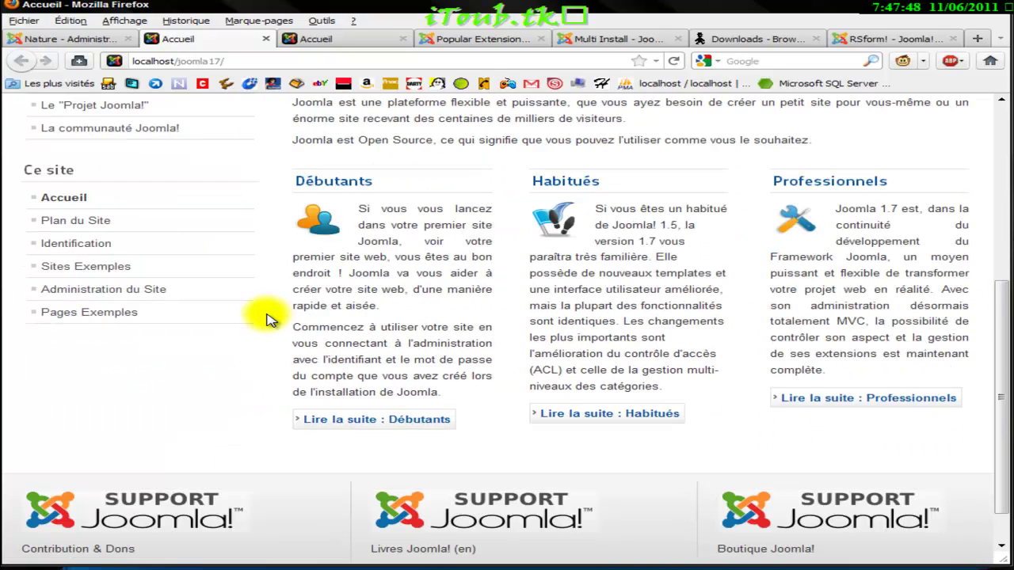
- Assign the Commentaires module to Seulement sur les pages sélectionnées with all menu items selected, and save and close it
{"action": "left_click", "coordinate": [68, 37]}
{"action": "scroll", "coordinate": [499, 383], "scroll_direction": "down", "scroll_amount": 10}
{"action": "scroll", "coordinate": [499, 383], "scroll_direction": "up", "scroll_amount": 4}
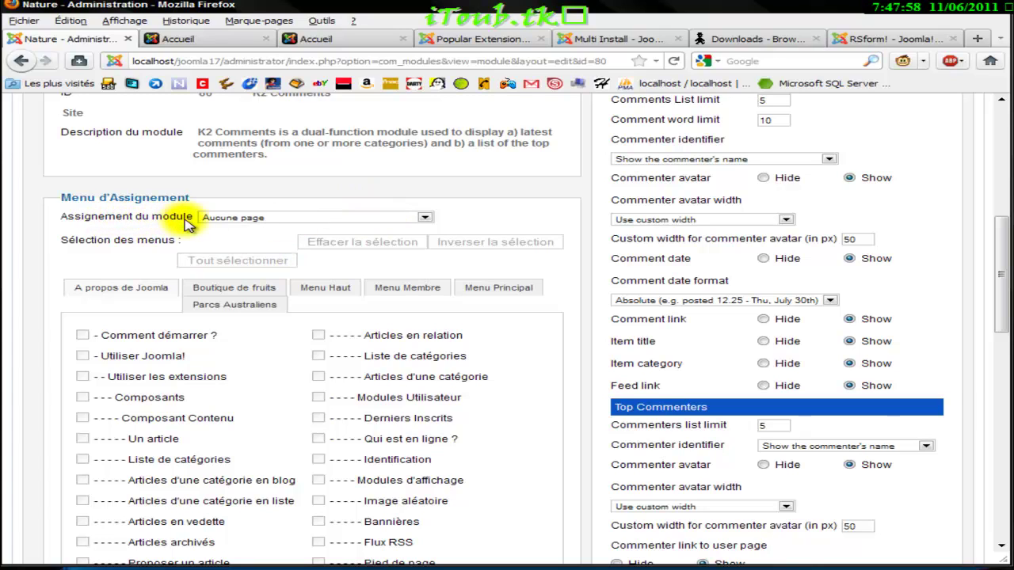
{"action": "left_click", "coordinate": [213, 219]}
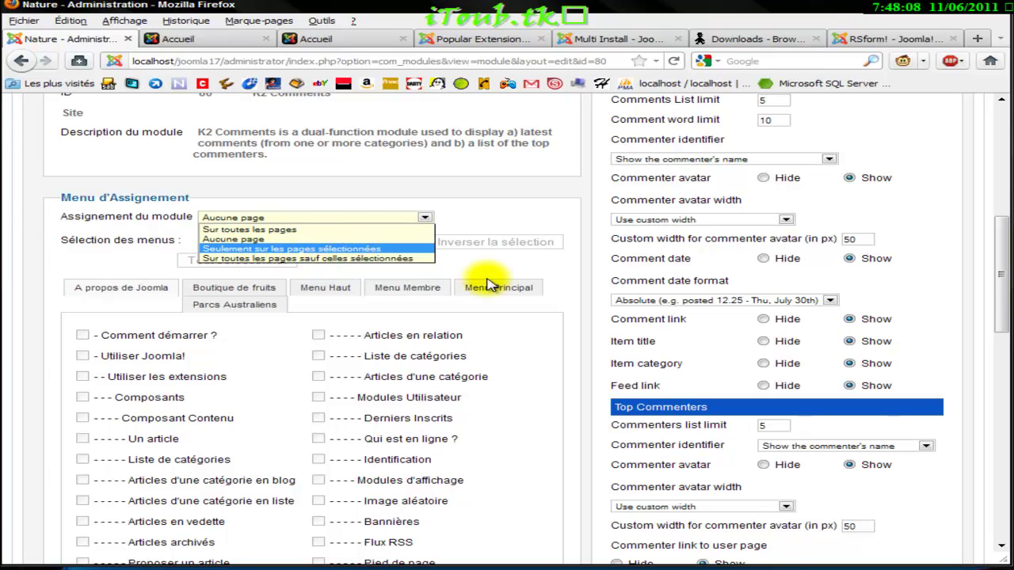
{"action": "left_click", "coordinate": [347, 250]}
{"action": "left_click", "coordinate": [236, 261]}
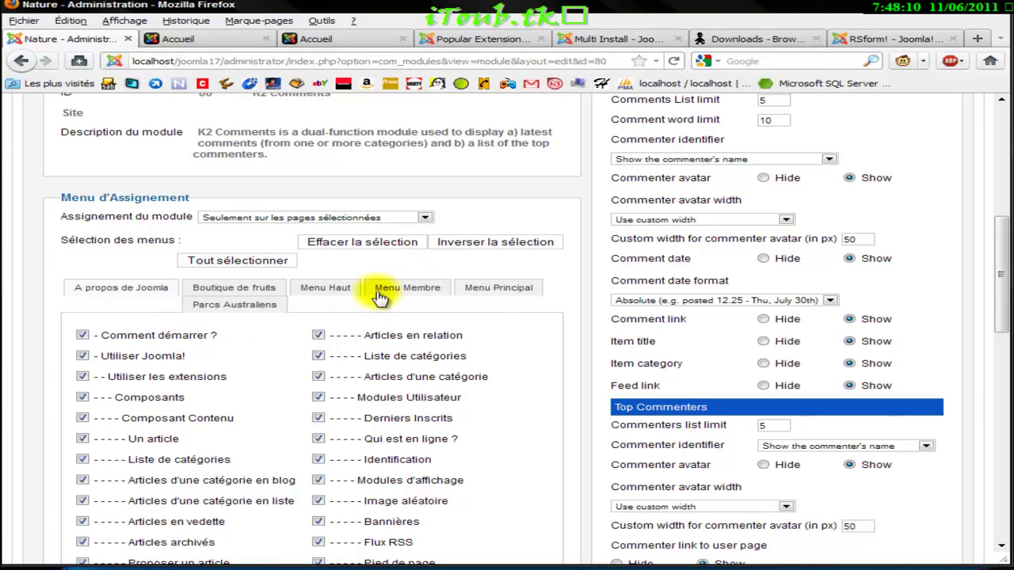
{"action": "scroll", "coordinate": [502, 294], "scroll_direction": "up", "scroll_amount": 10}
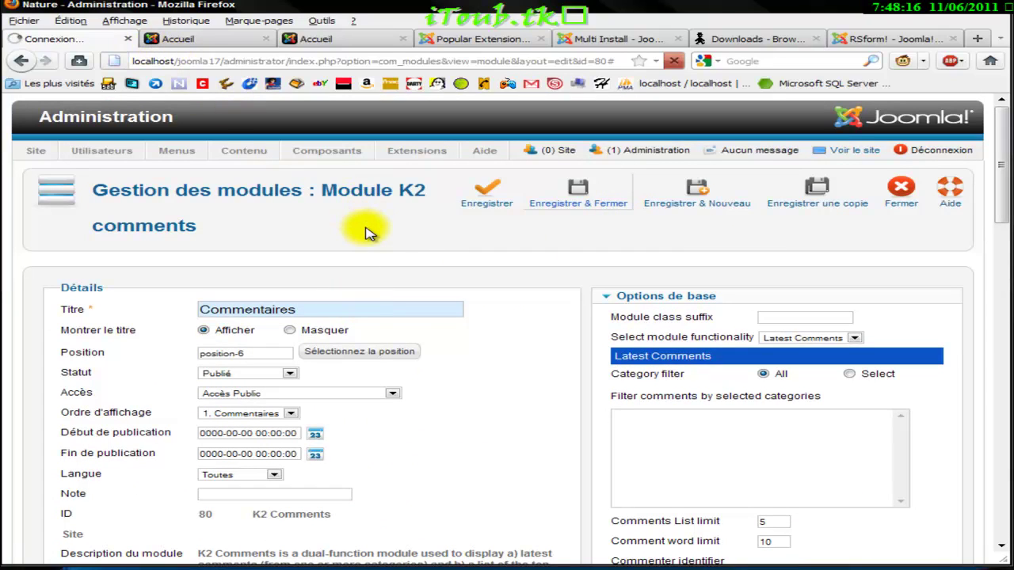
{"action": "scroll", "coordinate": [396, 245], "scroll_direction": "down", "scroll_amount": 5}
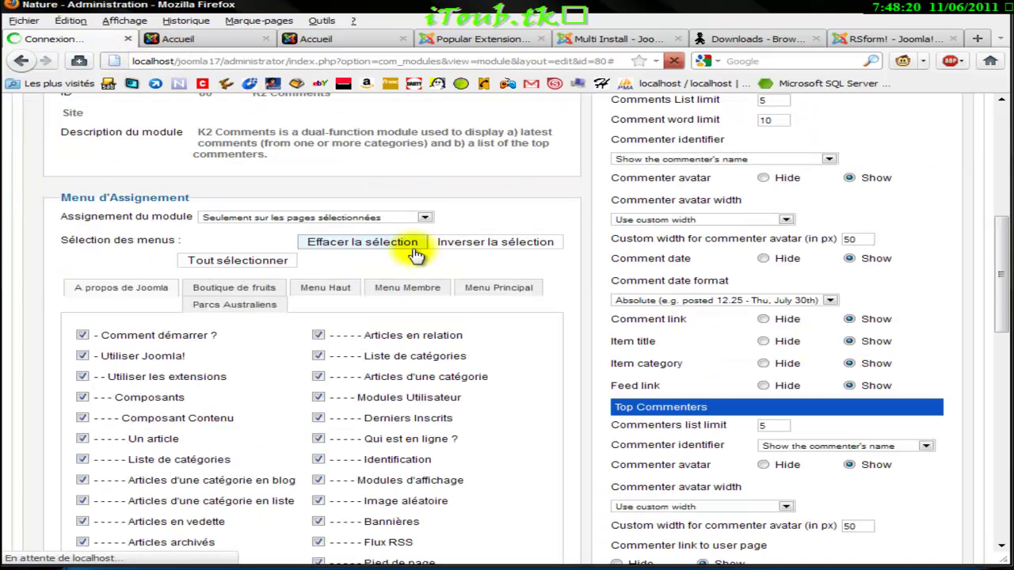
{"action": "scroll", "coordinate": [578, 255], "scroll_direction": "up", "scroll_amount": 4}
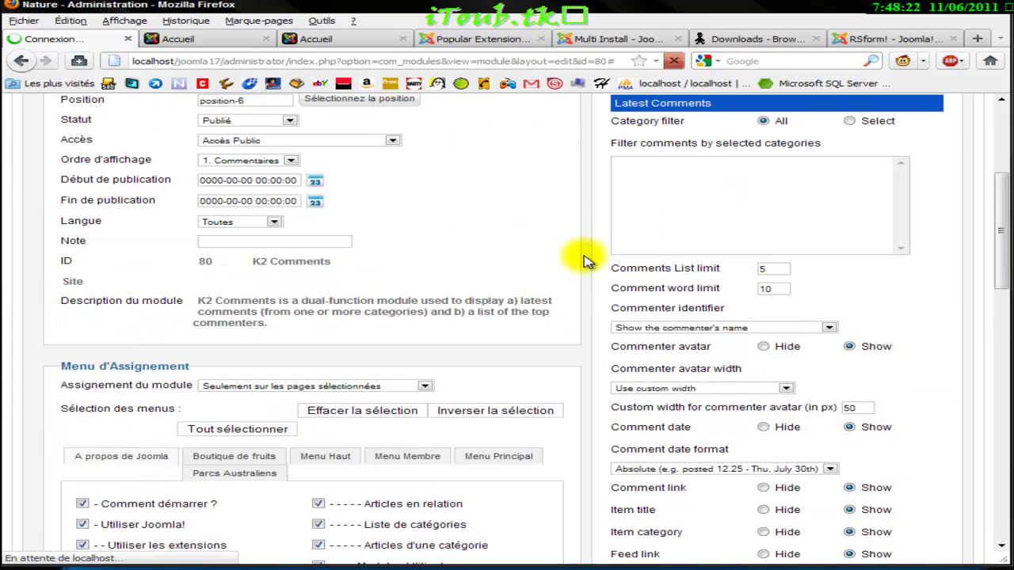
{"action": "mouse_move", "coordinate": [718, 241]}
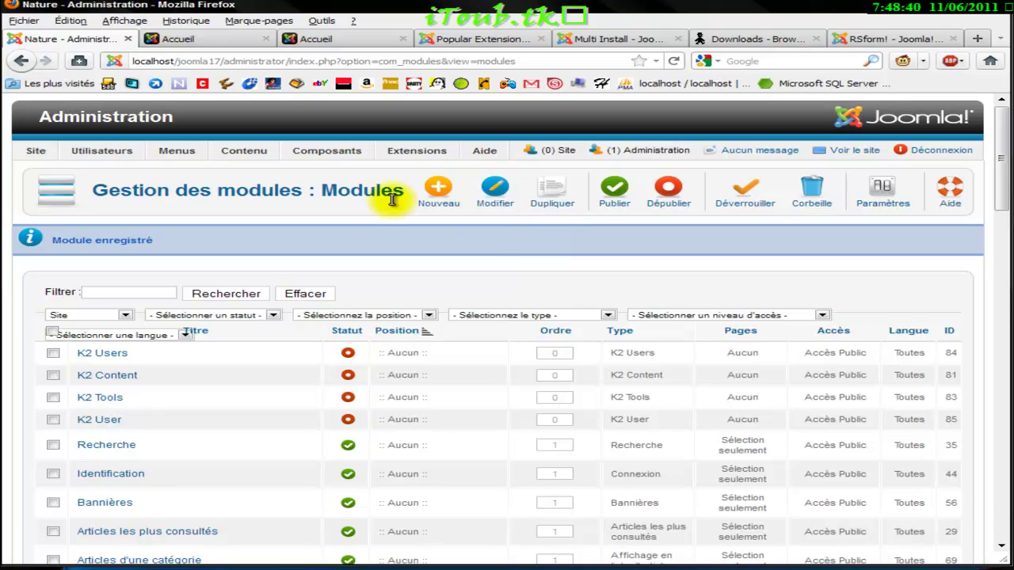
- Review the Ce site menu and the Débutants article heading on the front-end home page
{"action": "left_click", "coordinate": [222, 41]}
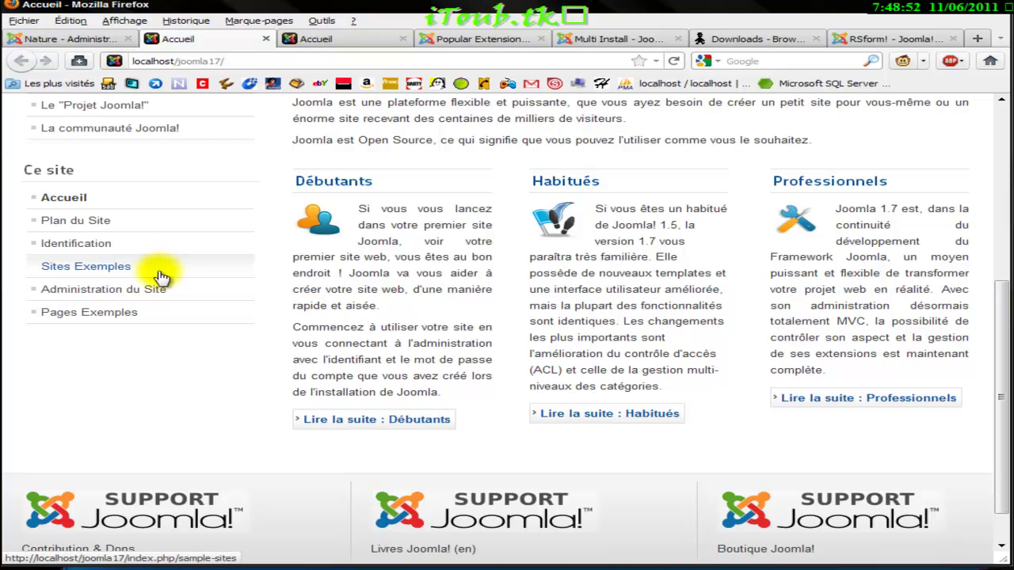
{"action": "double_click", "coordinate": [358, 177]}
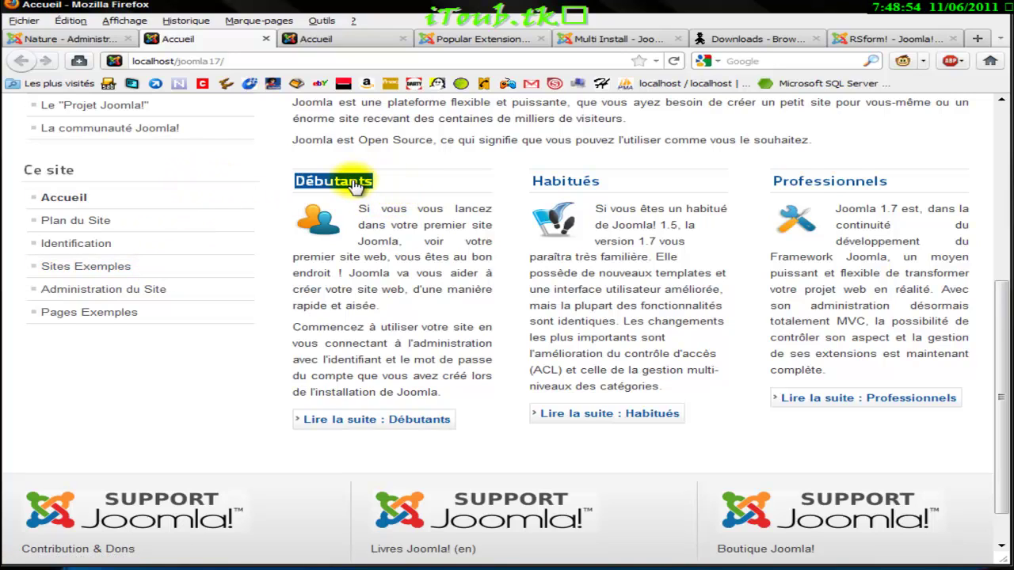
{"action": "left_click", "coordinate": [414, 182]}
{"action": "double_click", "coordinate": [418, 185]}
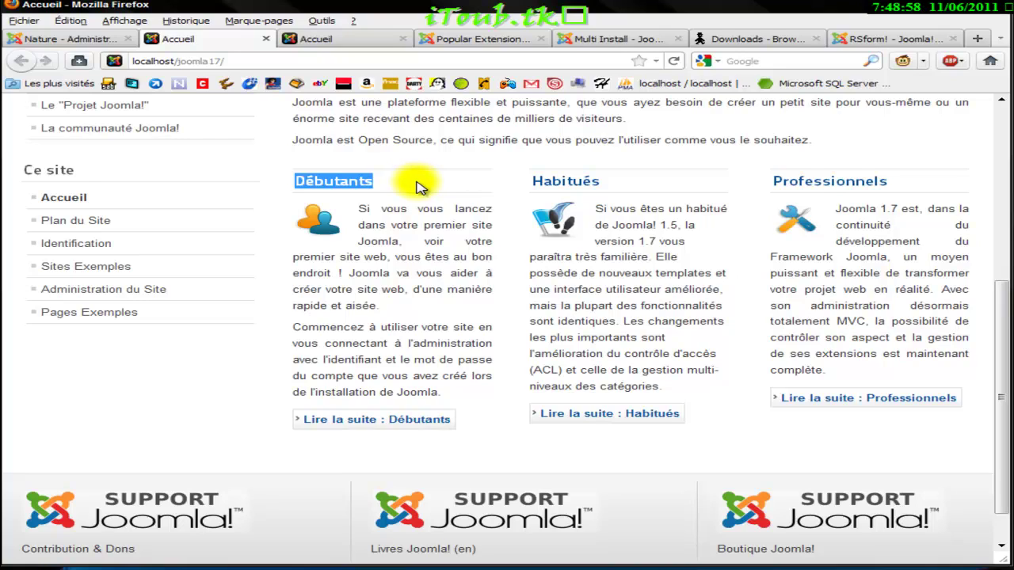
{"action": "left_click", "coordinate": [282, 165]}
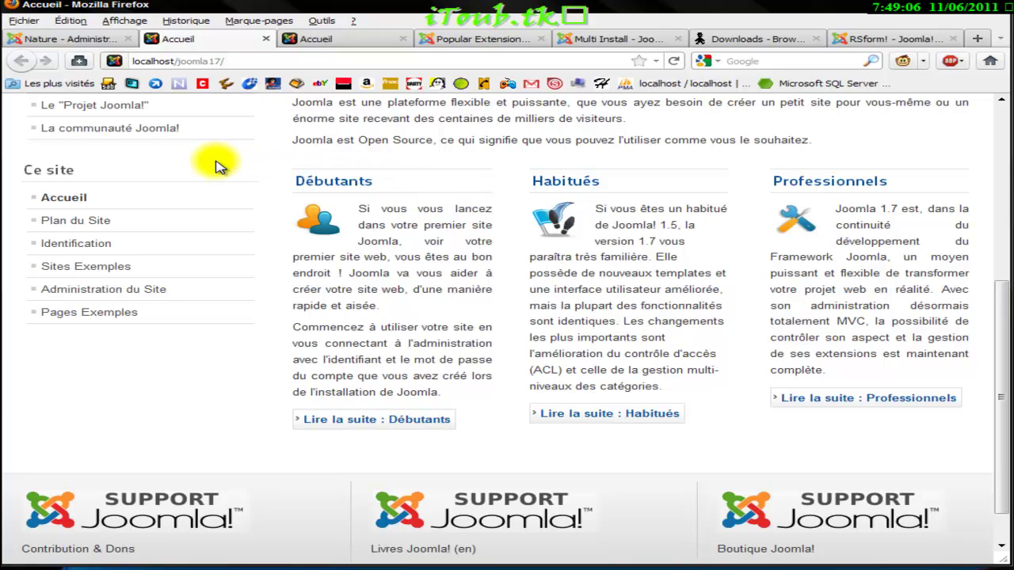
- Open the K2 Login module for editing from the administration's module list
{"action": "left_click", "coordinate": [71, 38]}
{"action": "mouse_move", "coordinate": [294, 152]}
{"action": "scroll", "coordinate": [493, 377], "scroll_direction": "down", "scroll_amount": 10}
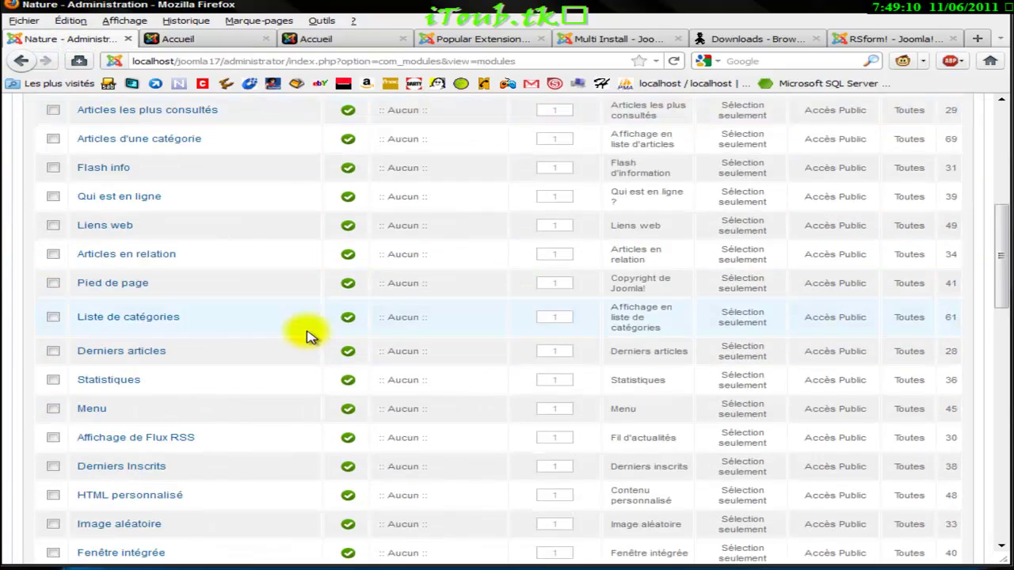
{"action": "scroll", "coordinate": [307, 337], "scroll_direction": "down", "scroll_amount": 5}
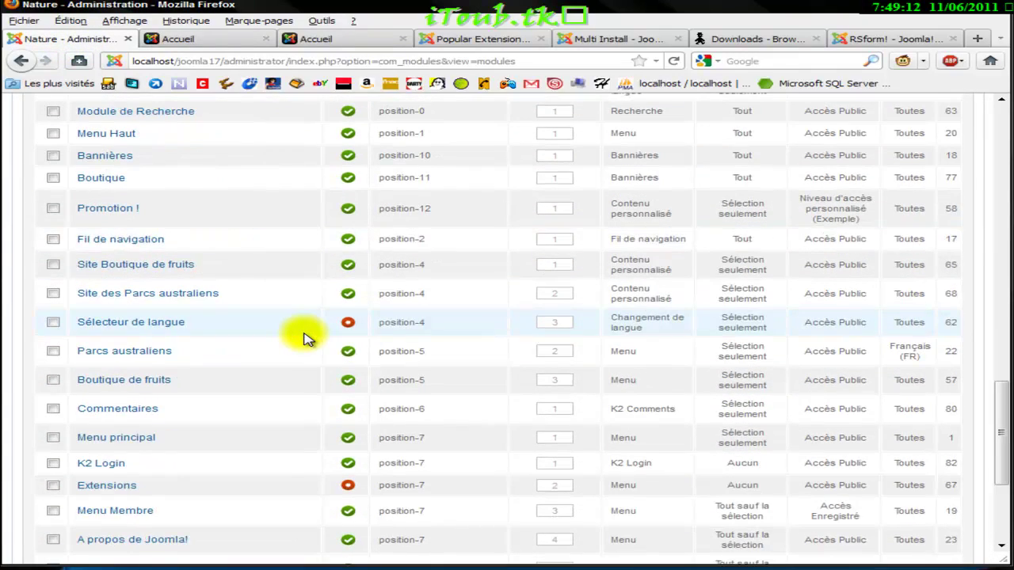
{"action": "left_click", "coordinate": [111, 464]}
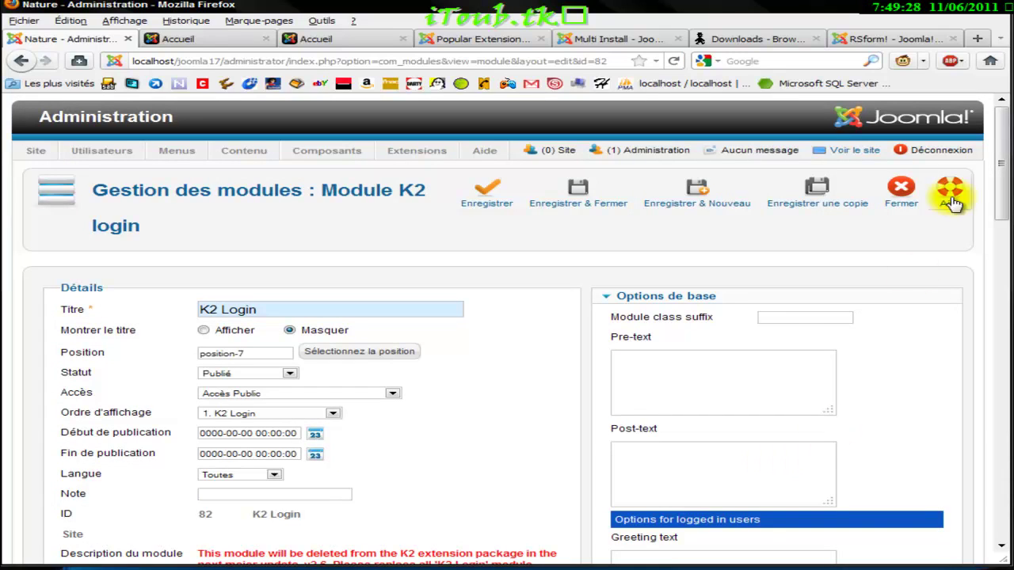
- Examine the K2 Login module's basic options, including the Joomla! menu choice for the user block and the login redirection settings
{"action": "mouse_move", "coordinate": [673, 320]}
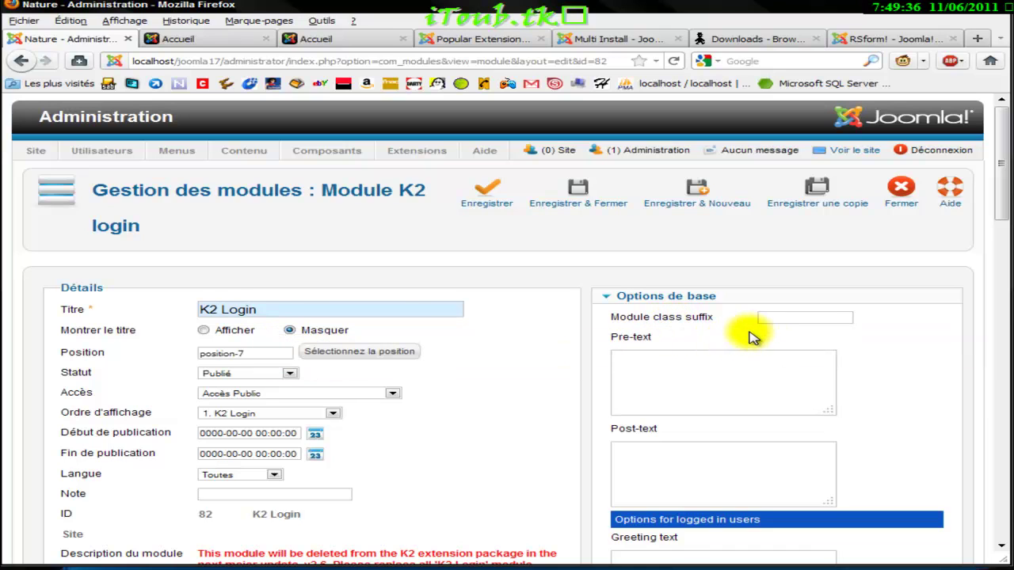
{"action": "scroll", "coordinate": [797, 324], "scroll_direction": "down", "scroll_amount": 5}
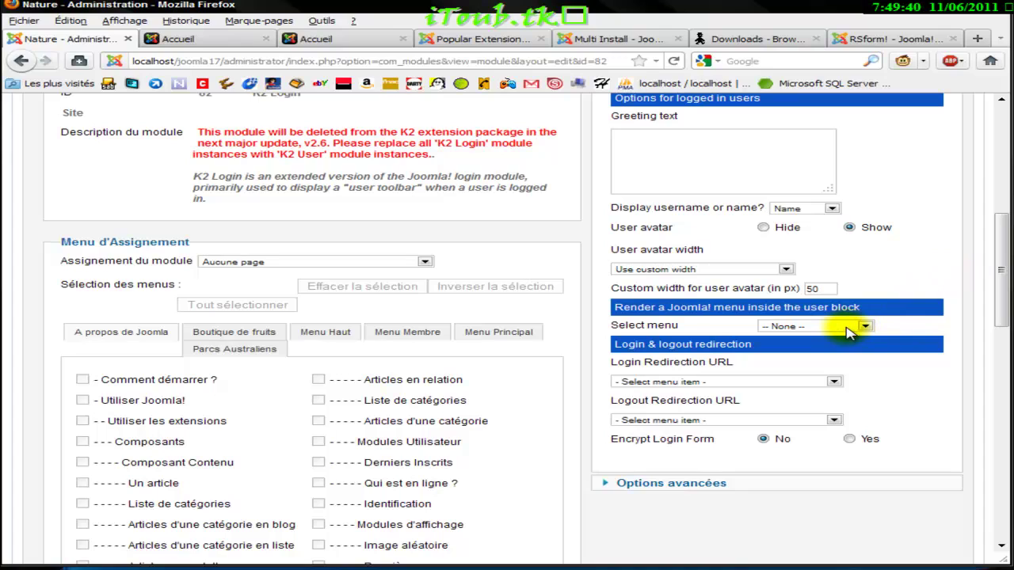
{"action": "left_click", "coordinate": [848, 331]}
{"action": "left_click", "coordinate": [864, 326]}
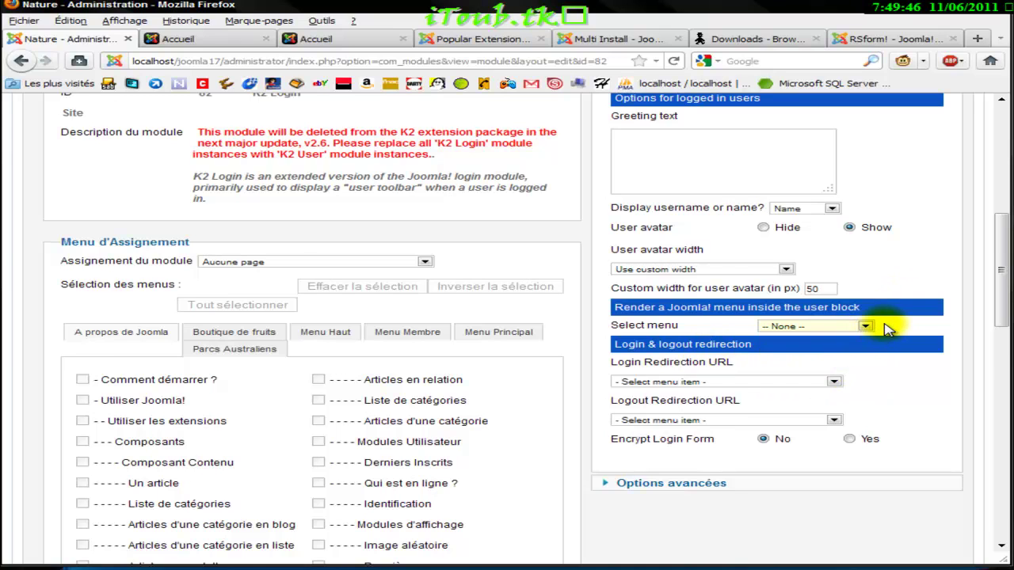
{"action": "scroll", "coordinate": [880, 332], "scroll_direction": "down", "scroll_amount": 4}
{"action": "scroll", "coordinate": [237, 159], "scroll_direction": "up", "scroll_amount": 4}
- Assign the K2 Login module to Seulement sur les pages sélectionnées with all menu items selected
{"action": "left_click", "coordinate": [355, 260]}
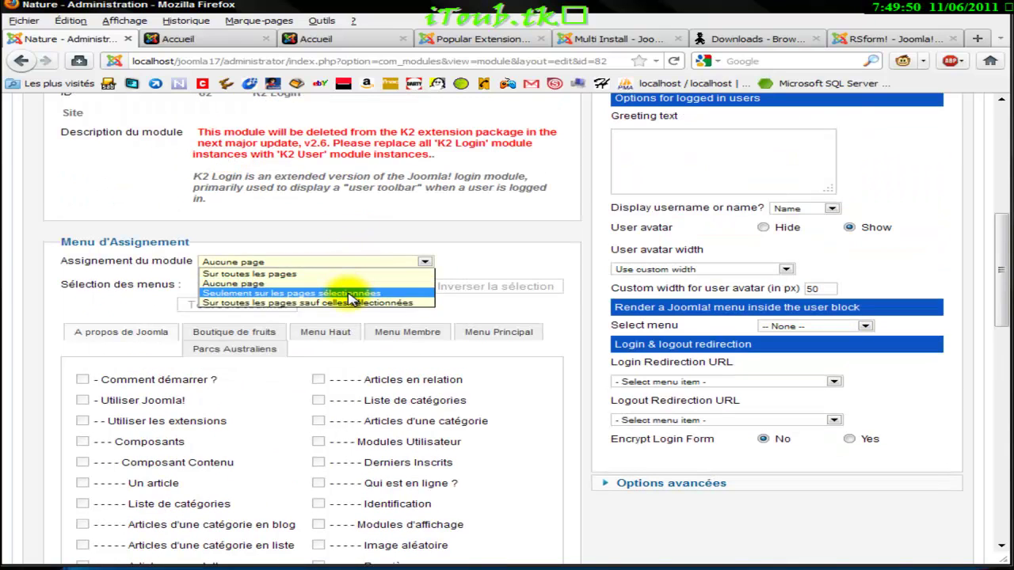
{"action": "left_click", "coordinate": [351, 294]}
{"action": "left_click", "coordinate": [281, 308]}
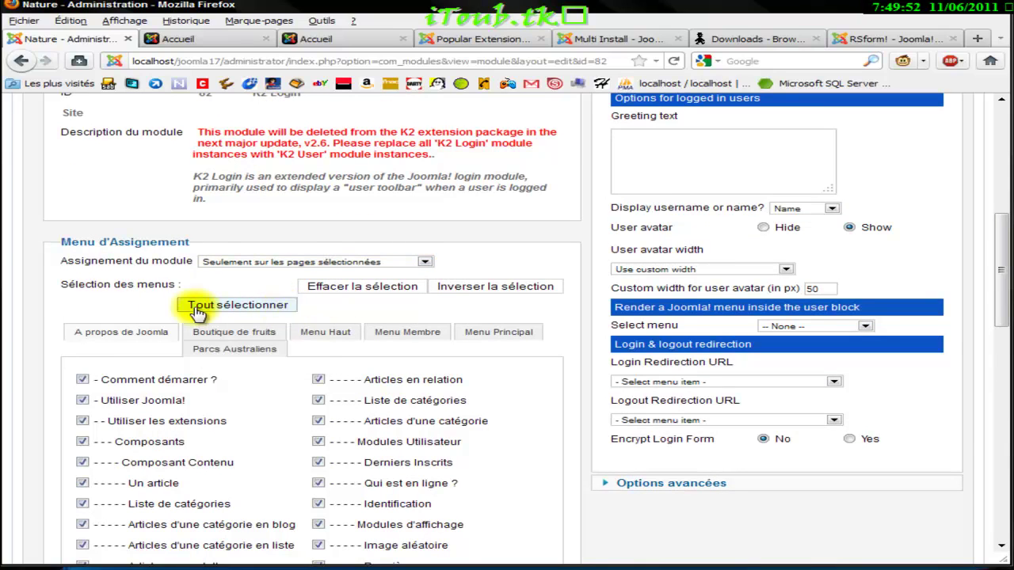
- Check the selected menu items of K2 Login's assignment in A propos de Joomla, Boutique de fruits, Menu Haut, Menu Membre and Menu Principal
{"action": "scroll", "coordinate": [79, 310], "scroll_direction": "down", "scroll_amount": 8}
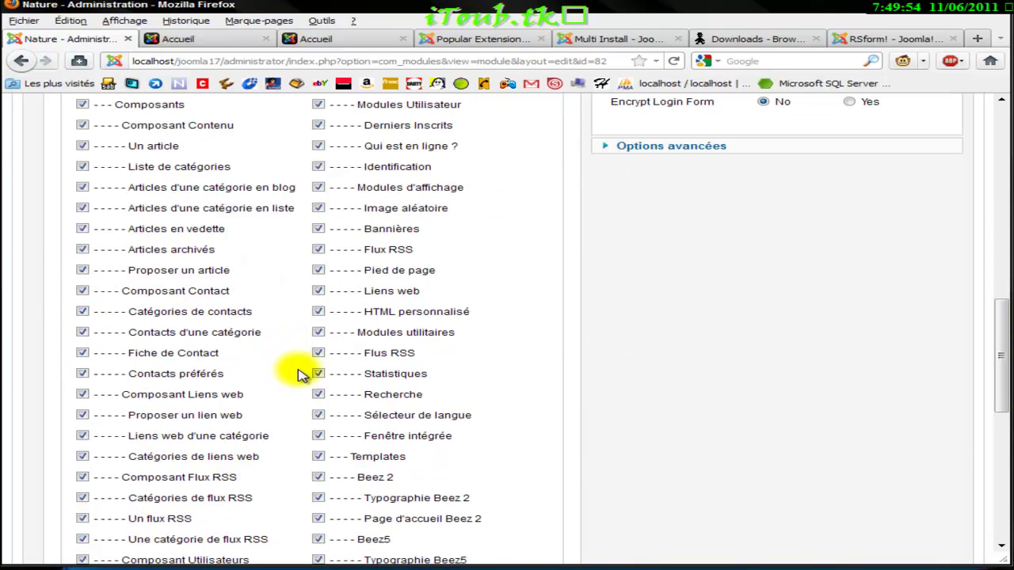
{"action": "scroll", "coordinate": [500, 333], "scroll_direction": "down", "scroll_amount": 8}
{"action": "scroll", "coordinate": [501, 335], "scroll_direction": "up", "scroll_amount": 10}
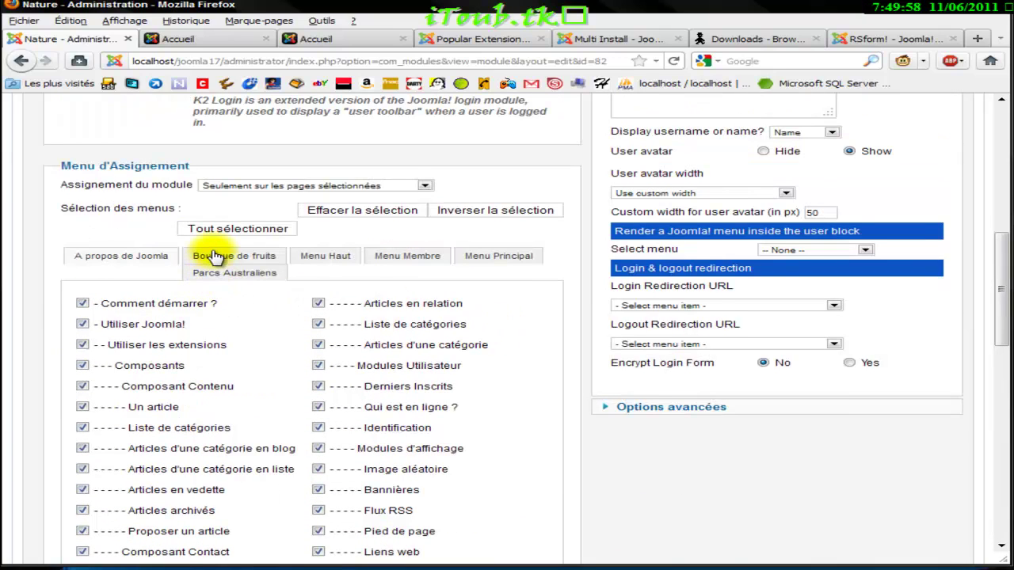
{"action": "left_click", "coordinate": [214, 255]}
{"action": "left_click", "coordinate": [303, 279]}
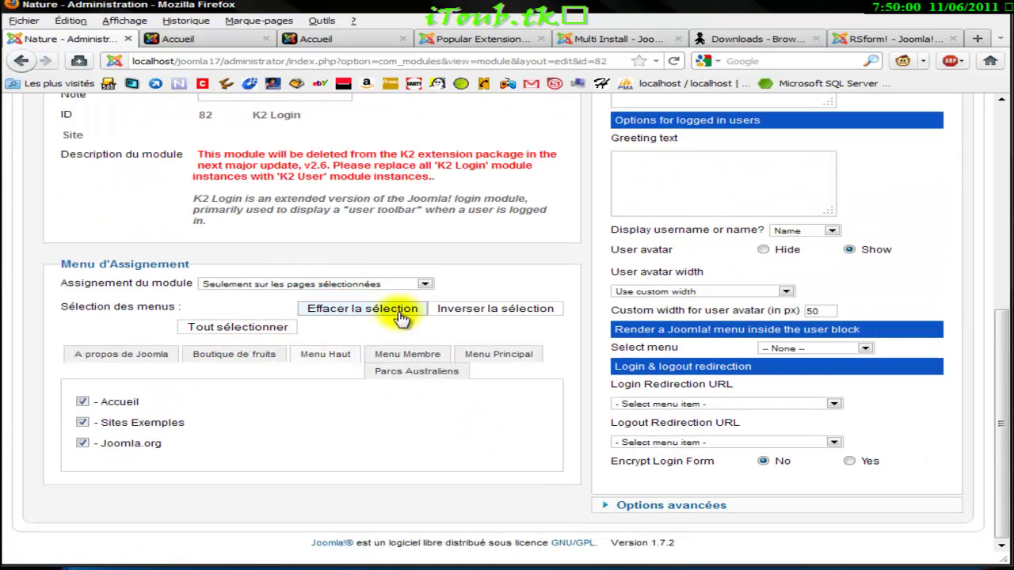
{"action": "left_click", "coordinate": [394, 356]}
{"action": "left_click", "coordinate": [491, 357]}
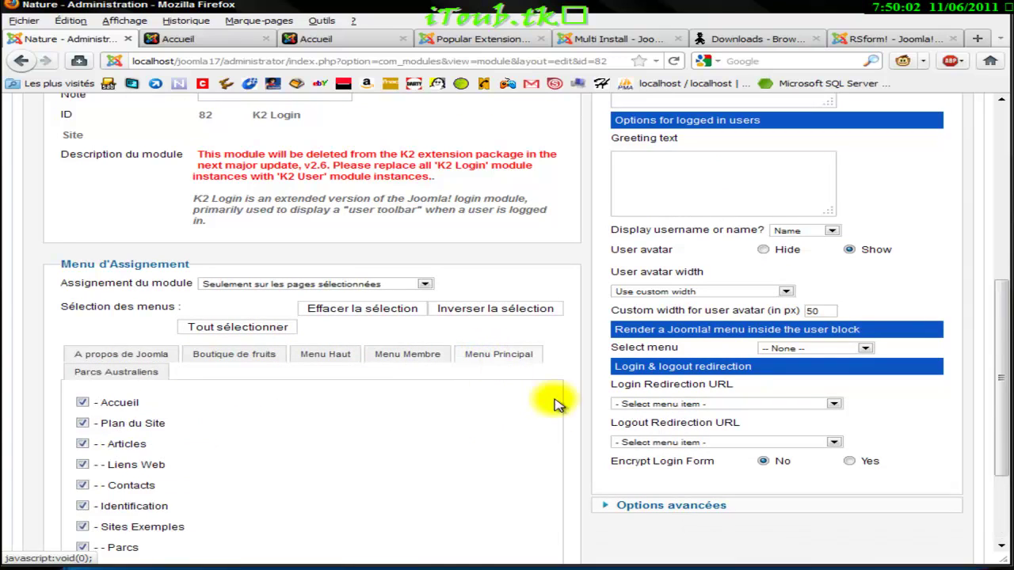
{"action": "scroll", "coordinate": [181, 420], "scroll_direction": "down", "scroll_amount": 3}
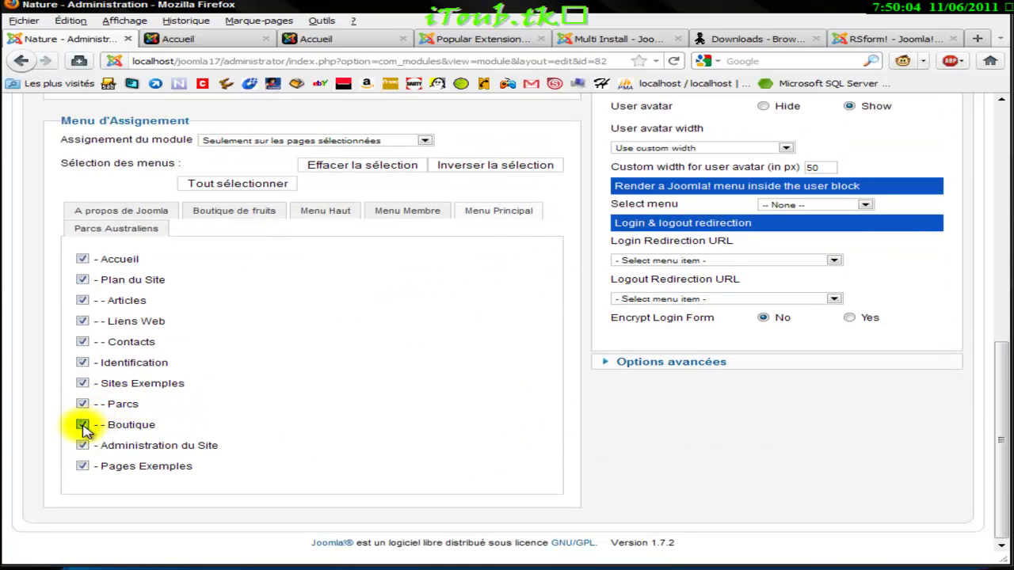
- Exclude the Boutique page of Menu Principal from the K2 Login assignment and include it again
{"action": "left_click", "coordinate": [83, 425]}
{"action": "scroll", "coordinate": [287, 416], "scroll_direction": "up", "scroll_amount": 9}
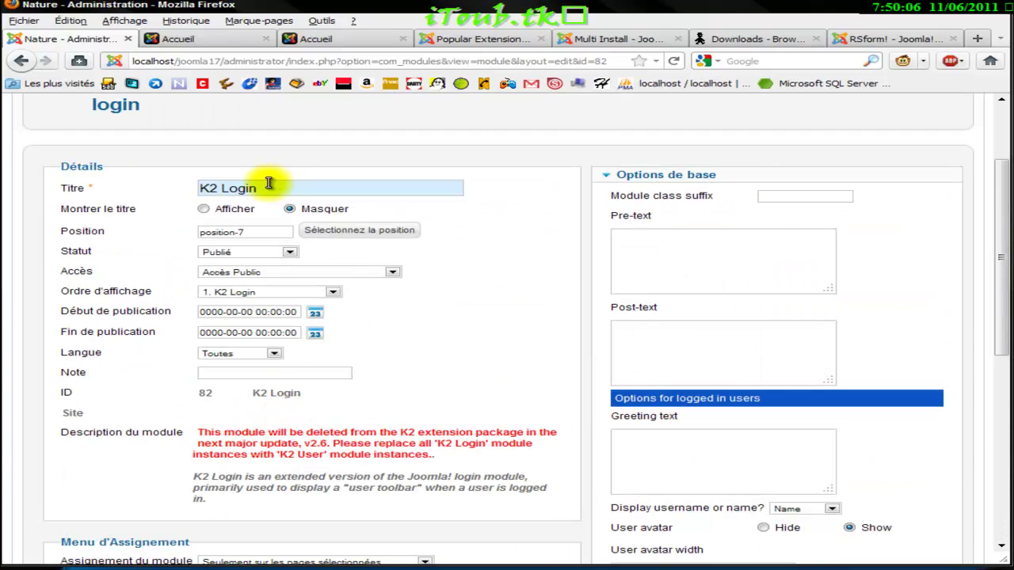
{"action": "scroll", "coordinate": [155, 325], "scroll_direction": "down", "scroll_amount": 7}
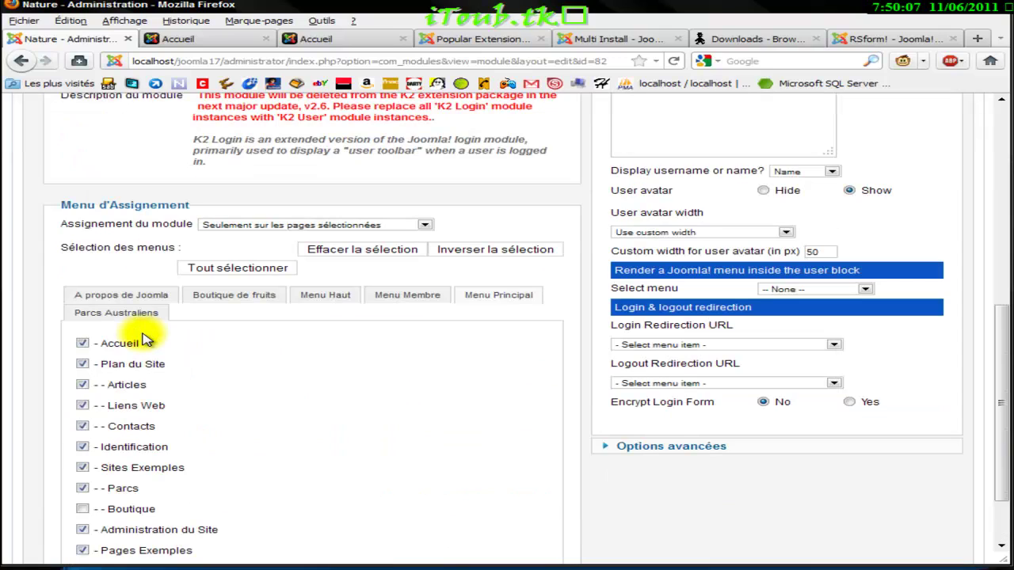
{"action": "left_click", "coordinate": [83, 509]}
{"action": "left_click", "coordinate": [83, 489]}
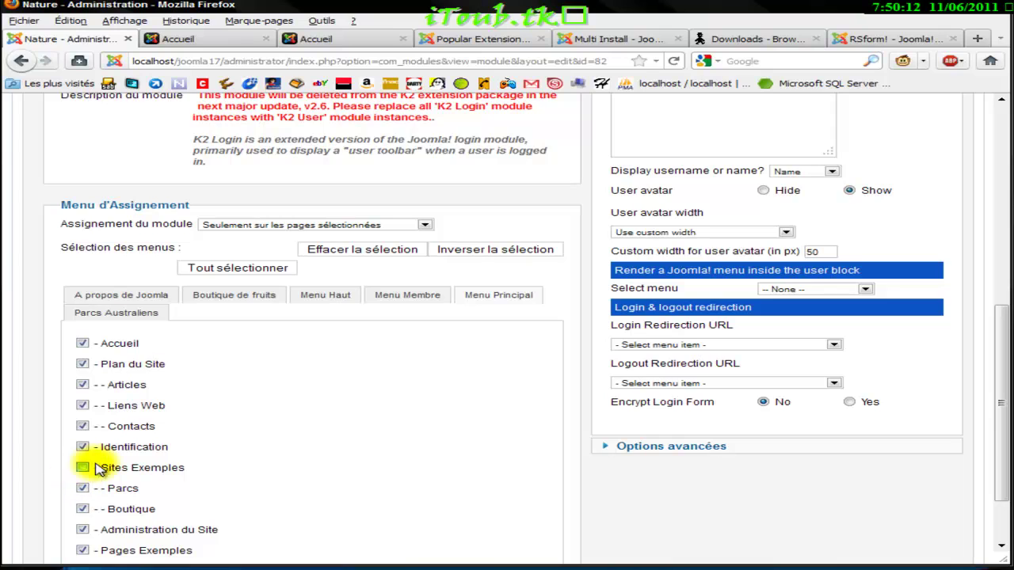
- Save the K2 Login module with its new page assignment and close it
{"action": "scroll", "coordinate": [629, 334], "scroll_direction": "up", "scroll_amount": 8}
{"action": "scroll", "coordinate": [697, 277], "scroll_direction": "up", "scroll_amount": 1}
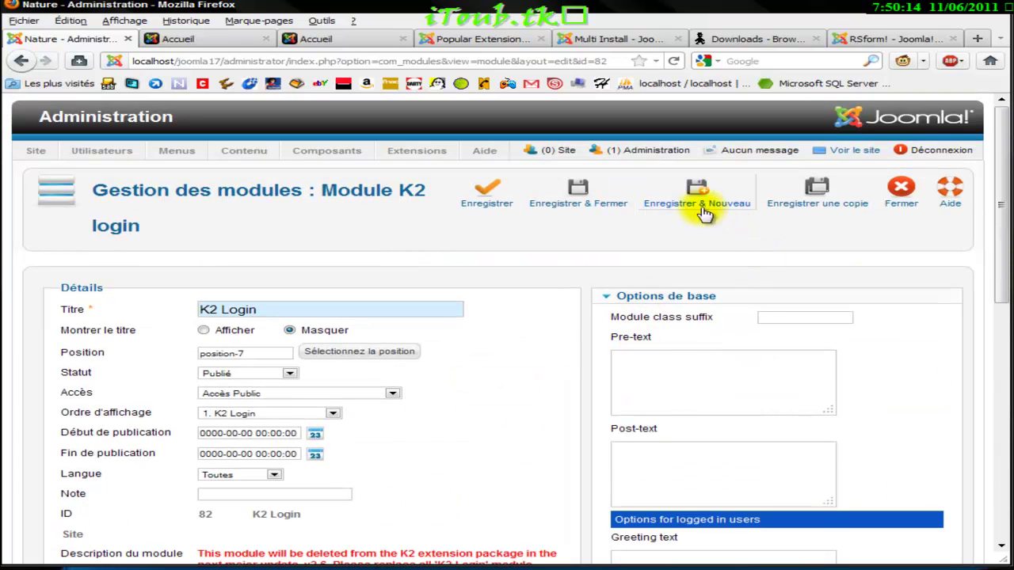
{"action": "left_click", "coordinate": [604, 208]}
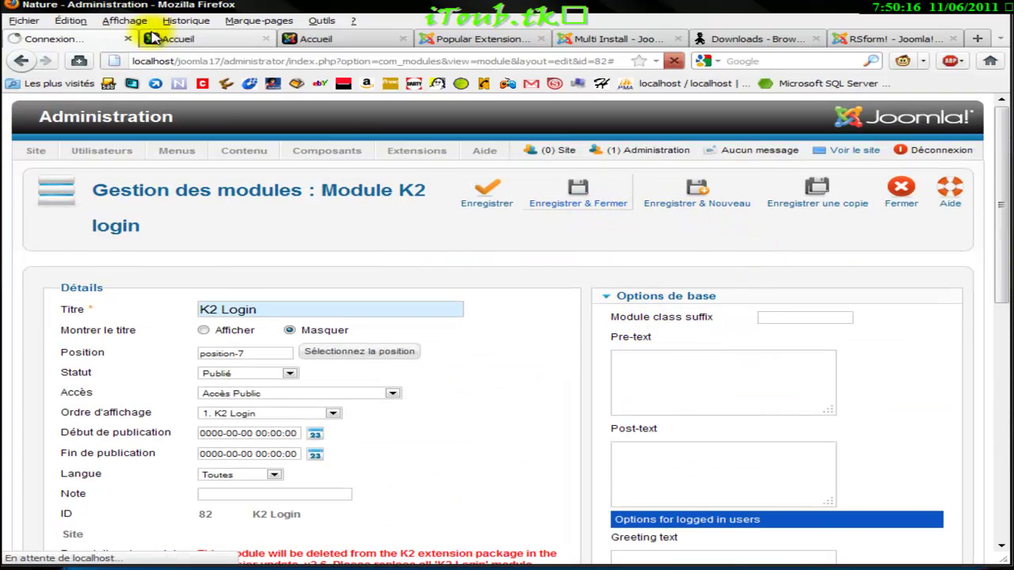
- Reload the front-end home page and check the administration's module list while it loads
{"action": "left_click", "coordinate": [179, 45]}
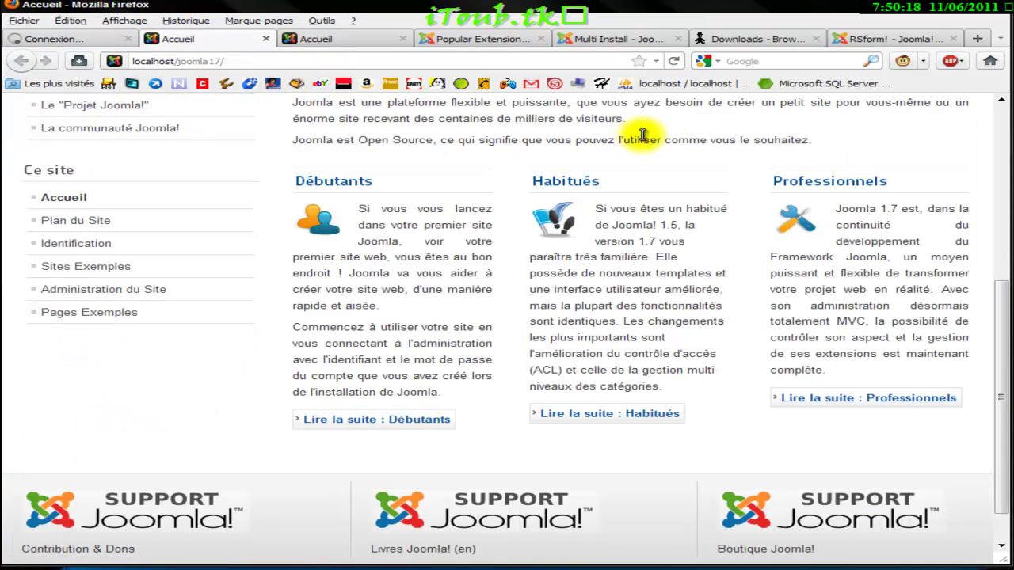
{"action": "left_click", "coordinate": [672, 63]}
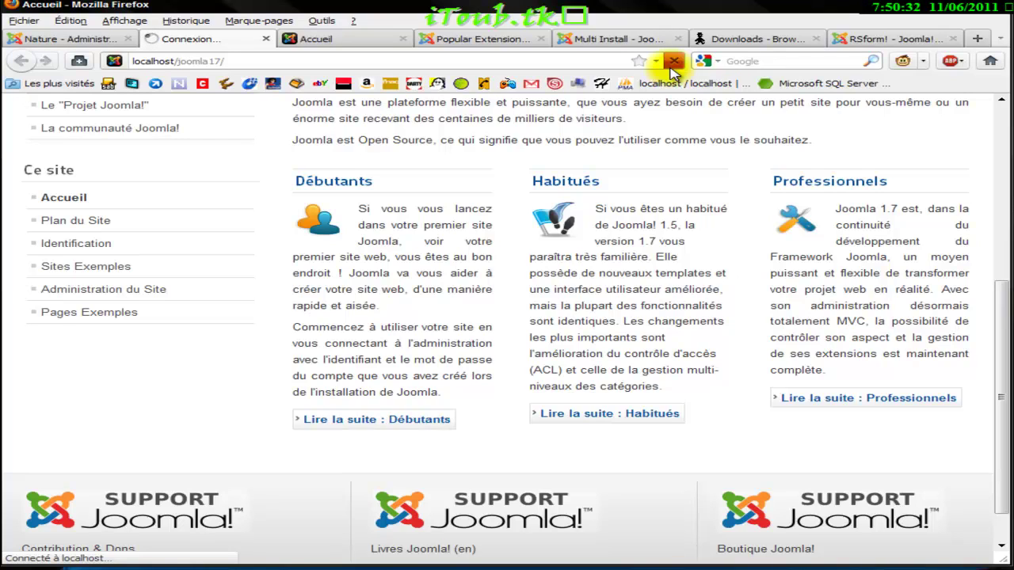
{"action": "left_click", "coordinate": [86, 43]}
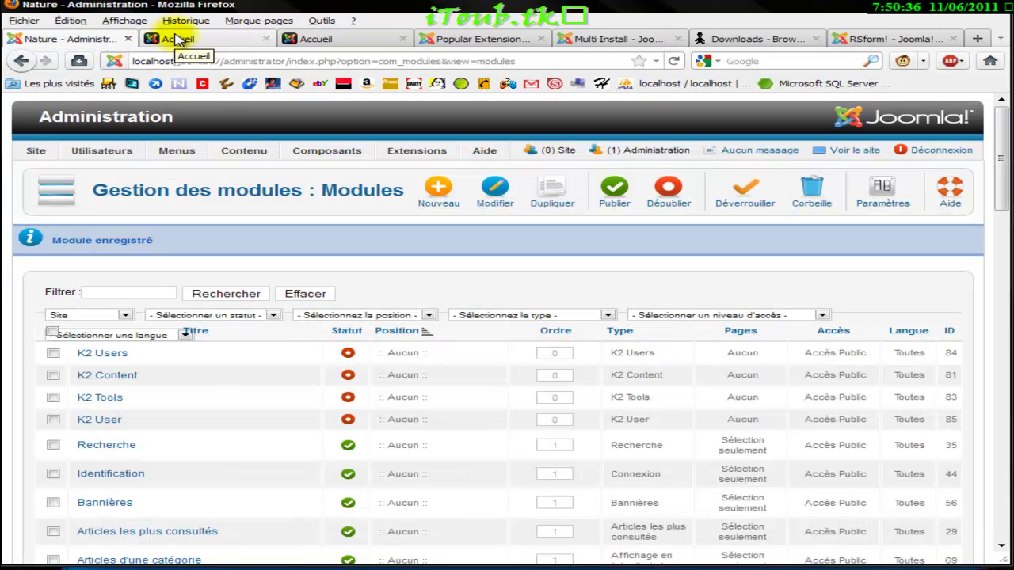
{"action": "left_click", "coordinate": [178, 40]}
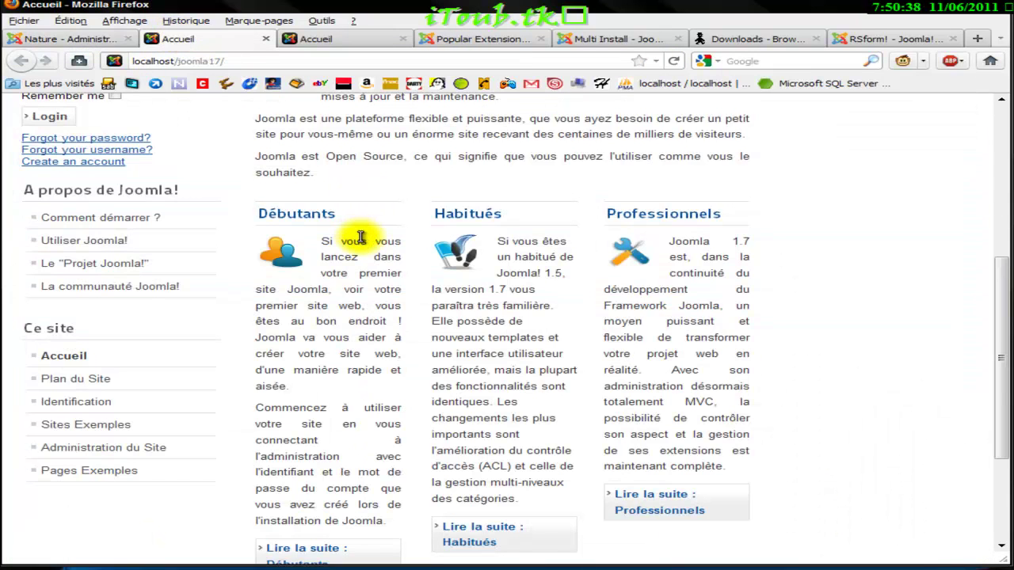
- Examine the K2 login form's Username and Password fields and the surrounding modules on the front-end home page
{"action": "scroll", "coordinate": [361, 238], "scroll_direction": "up", "scroll_amount": 8}
{"action": "left_click", "coordinate": [59, 381]}
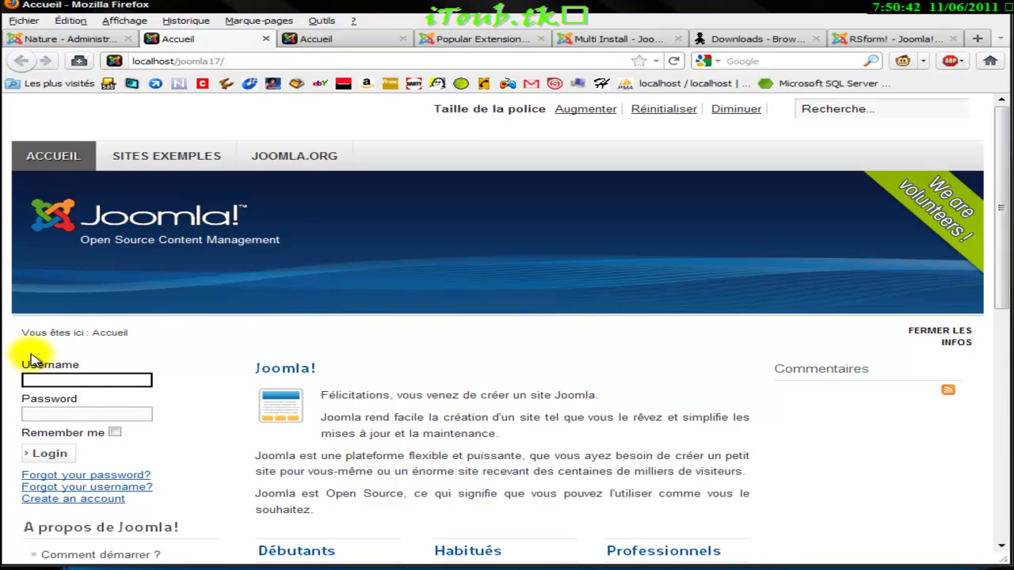
{"action": "left_click_drag", "start_coordinate": [31, 359], "coordinate": [190, 340]}
{"action": "left_click", "coordinate": [184, 345]}
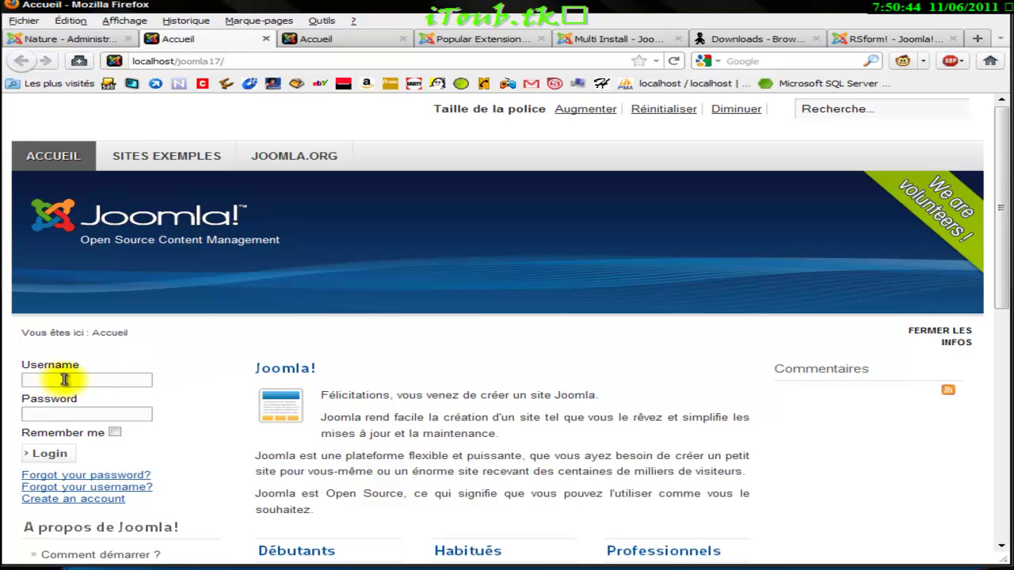
{"action": "left_click", "coordinate": [67, 411]}
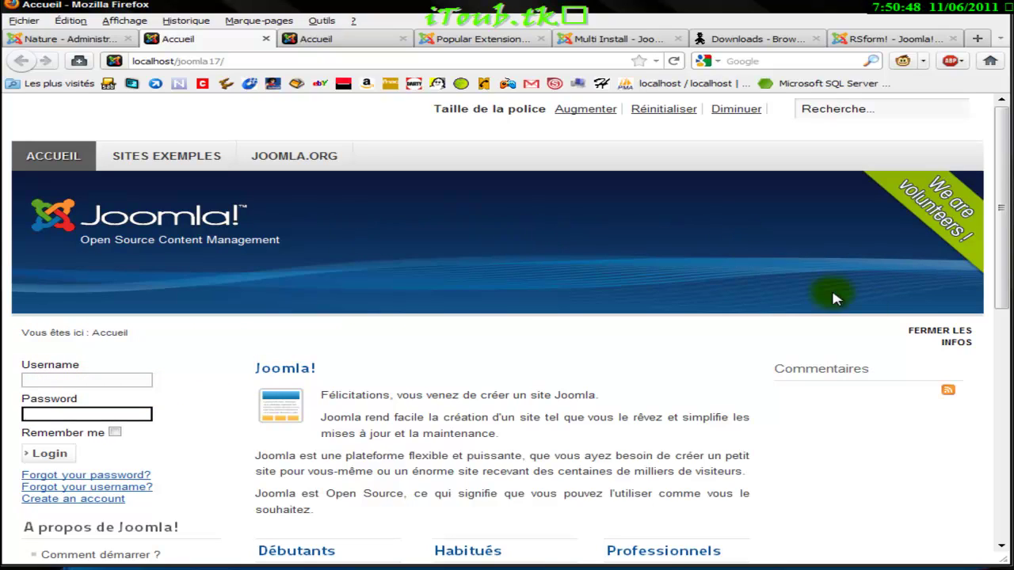
{"action": "left_click", "coordinate": [49, 376]}
{"action": "double_click", "coordinate": [50, 366]}
{"action": "left_click", "coordinate": [172, 327]}
{"action": "scroll", "coordinate": [233, 371], "scroll_direction": "down", "scroll_amount": 7}
{"action": "scroll", "coordinate": [234, 373], "scroll_direction": "up", "scroll_amount": 5}
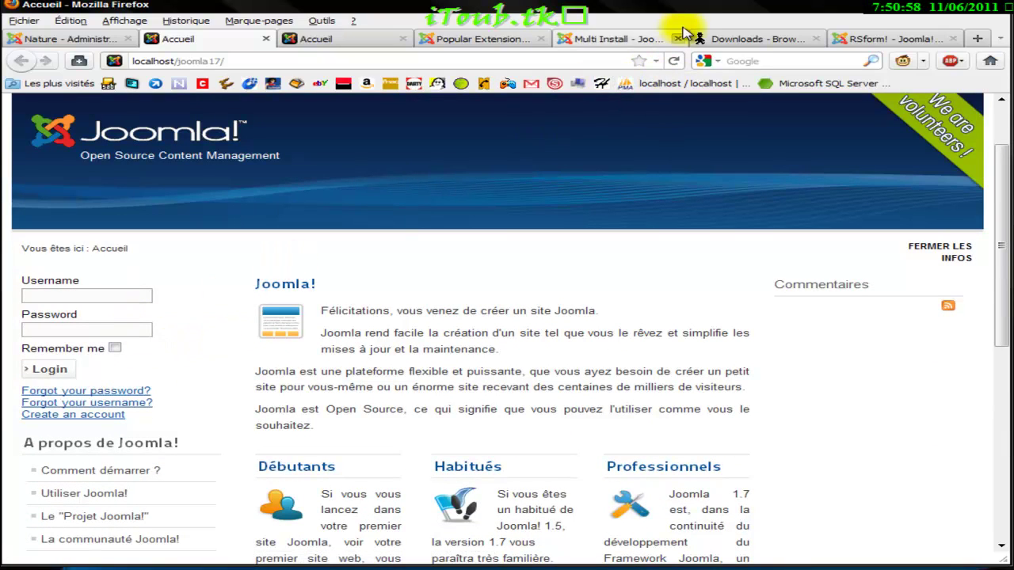
- Search the web for "k2 fr translation" in a new browser tab
{"action": "left_click", "coordinate": [981, 39]}
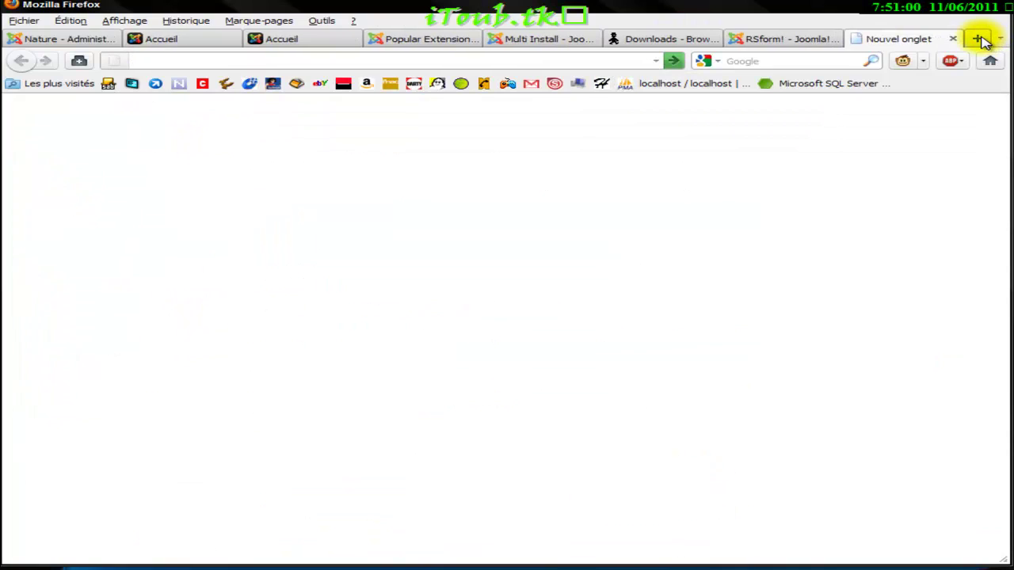
{"action": "type", "text": "k2 "}
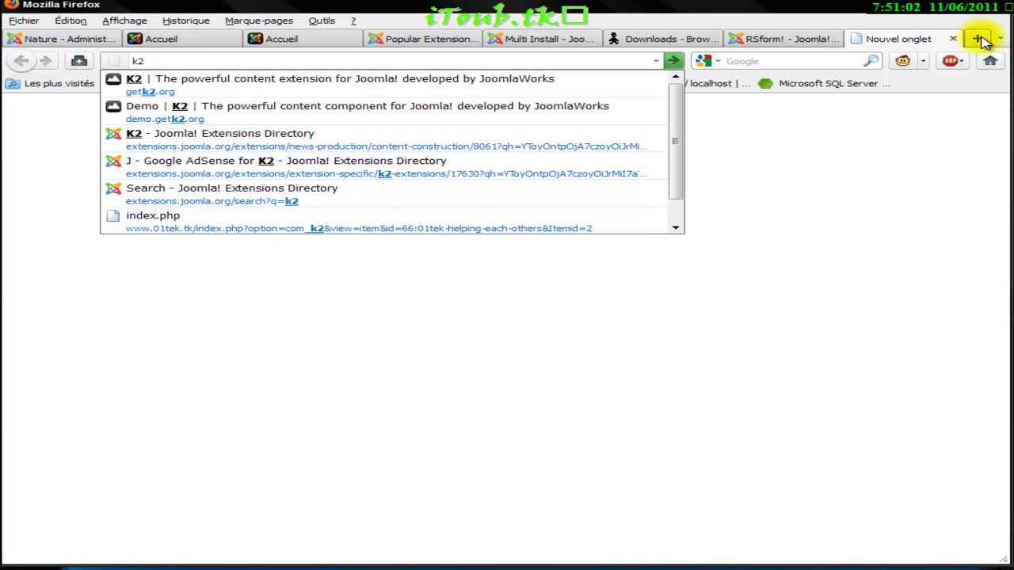
{"action": "type", "text": "fr "}
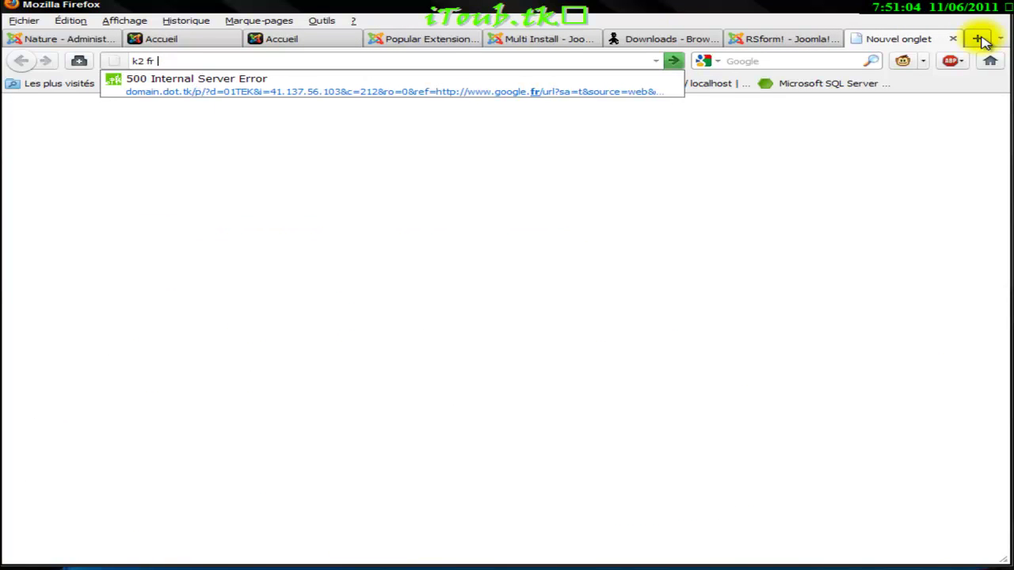
{"action": "type", "text": "translat"}
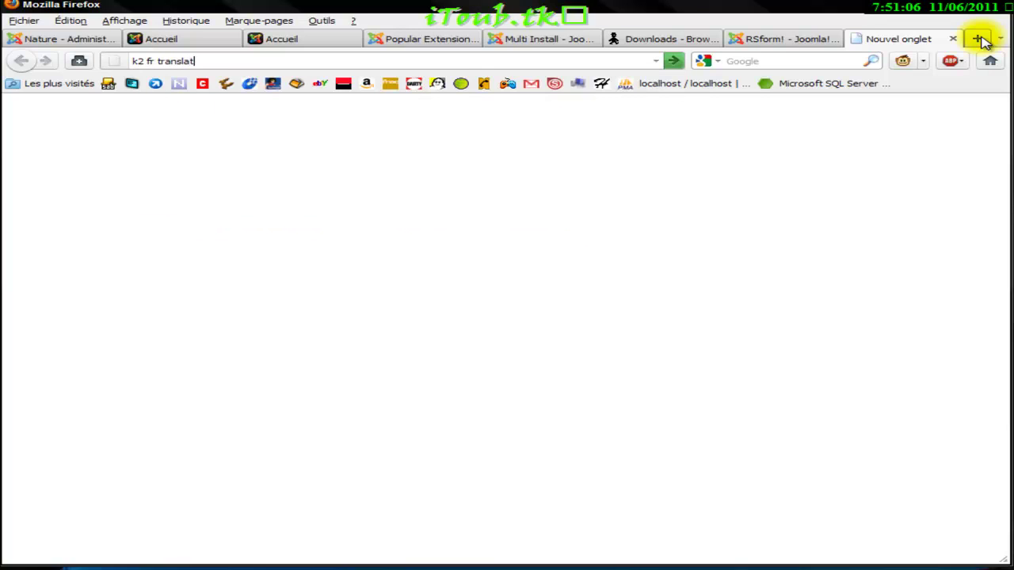
{"action": "type", "text": "ion"}
{"action": "key", "text": "Return"}
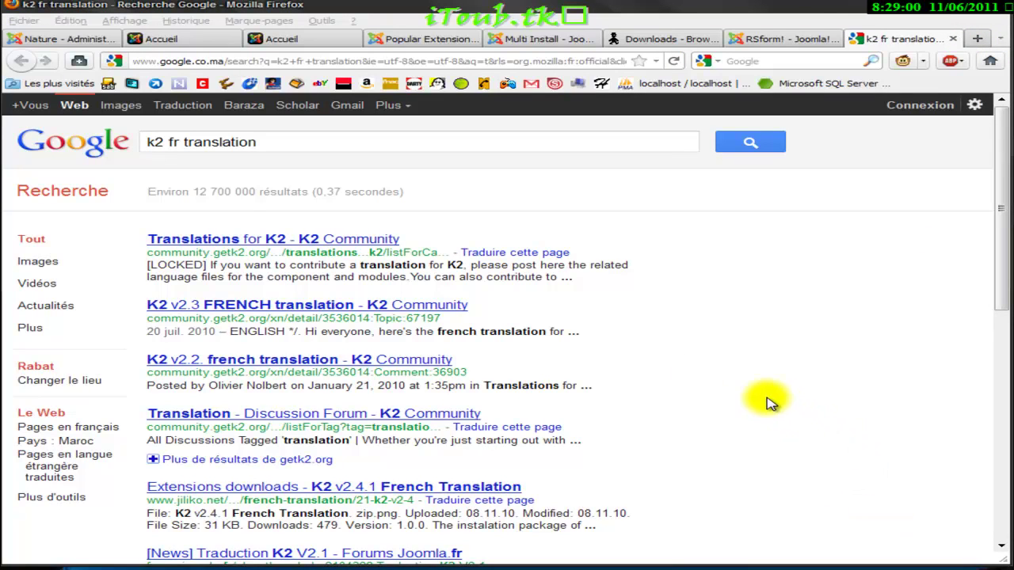
- Open the "Translations for K2" and "K2 v2.3 FRENCH translation" results, check the translations category page and close it
{"action": "middle_click", "coordinate": [285, 239]}
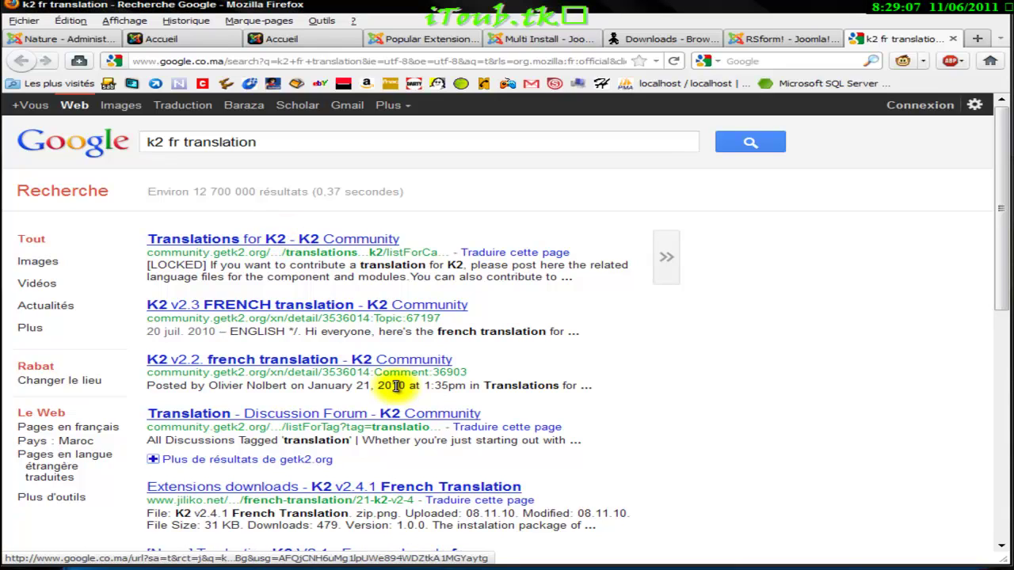
{"action": "middle_click", "coordinate": [321, 304]}
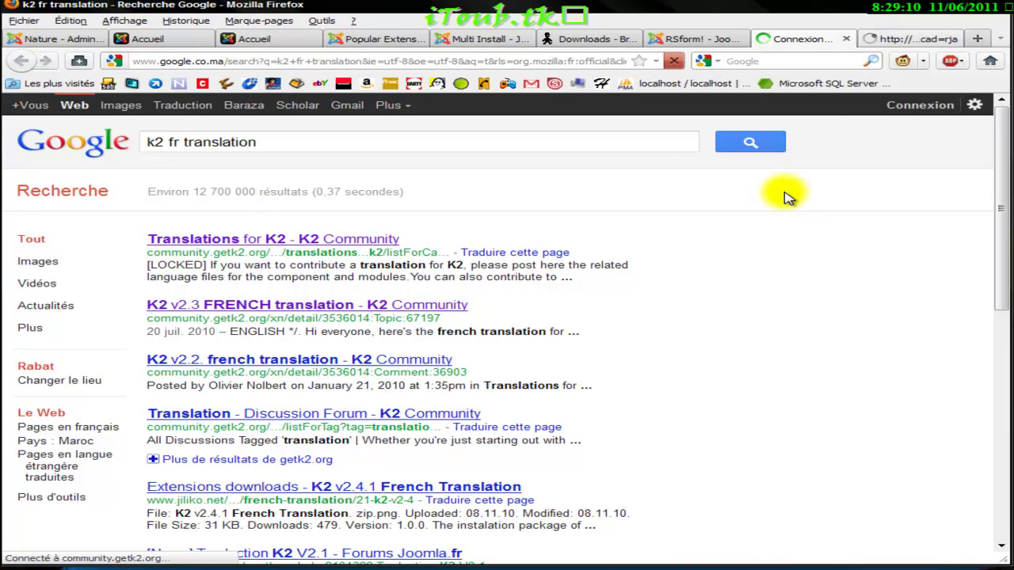
{"action": "scroll", "coordinate": [626, 272], "scroll_direction": "down", "scroll_amount": 5}
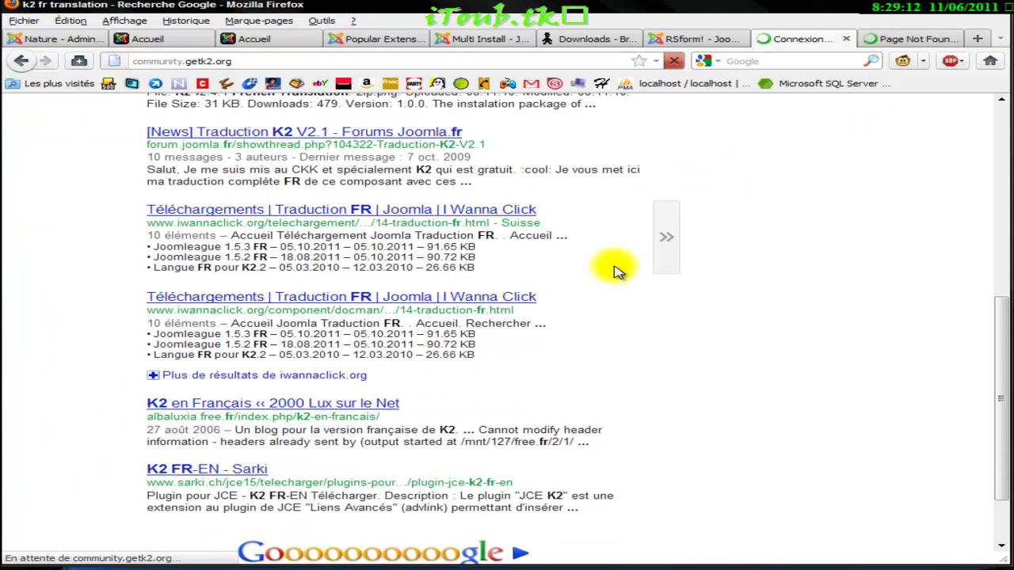
{"action": "scroll", "coordinate": [618, 272], "scroll_direction": "up", "scroll_amount": 5}
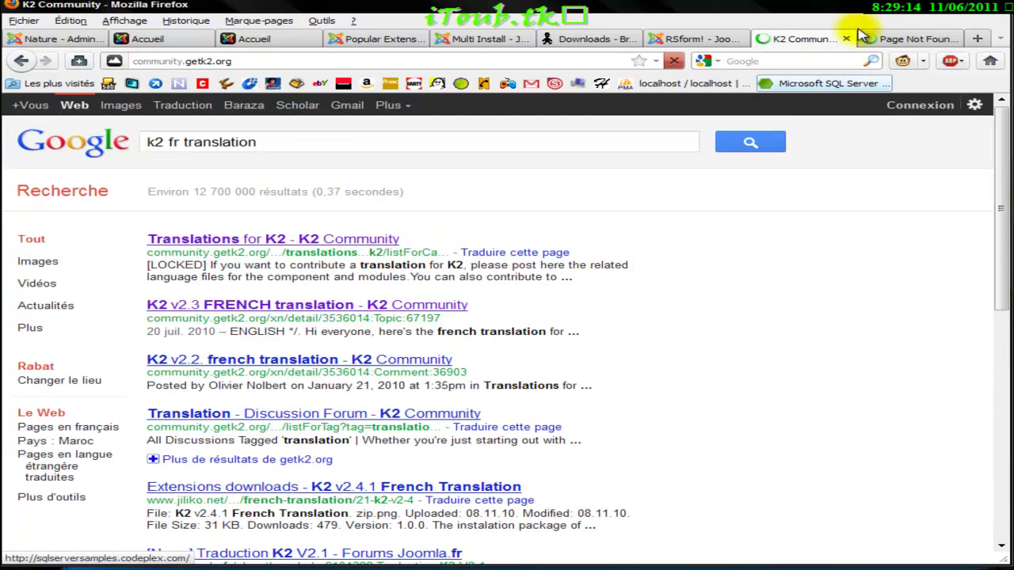
{"action": "left_click", "coordinate": [903, 40]}
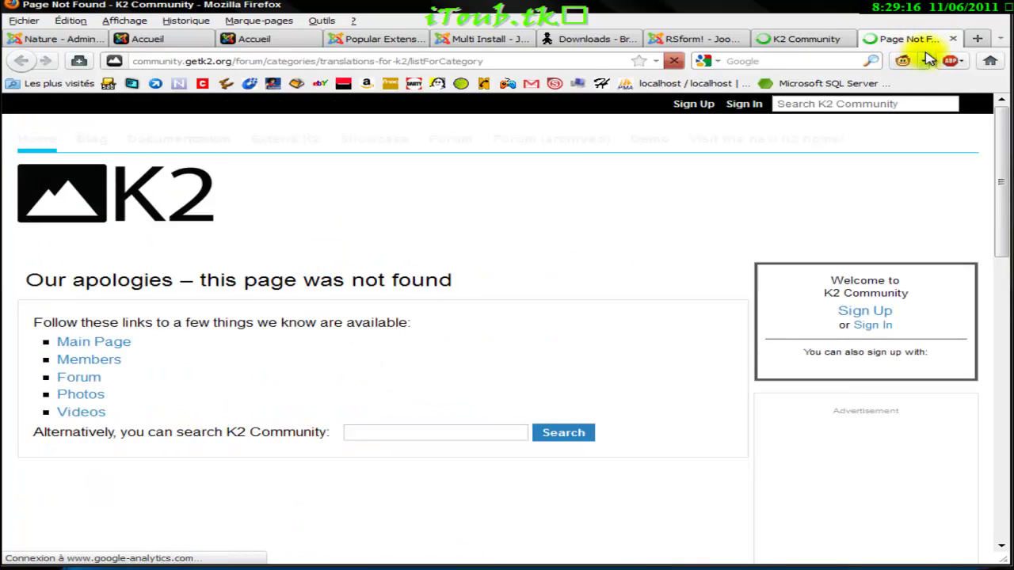
{"action": "left_click", "coordinate": [953, 38]}
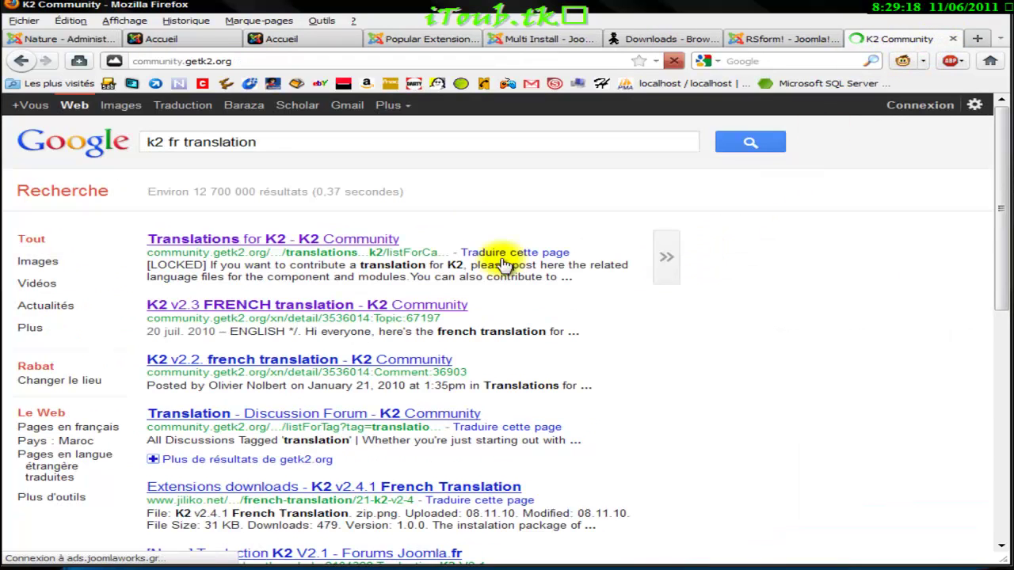
- Return to the Joomla administration and open the K2 component
{"action": "left_click", "coordinate": [44, 39]}
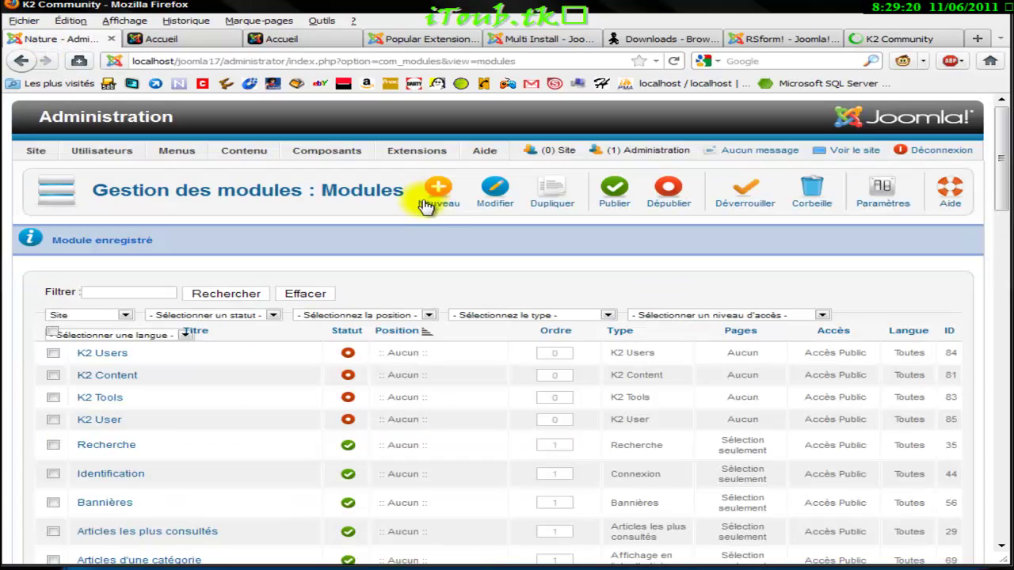
{"action": "scroll", "coordinate": [528, 282], "scroll_direction": "down", "scroll_amount": 5}
{"action": "scroll", "coordinate": [527, 283], "scroll_direction": "up", "scroll_amount": 5}
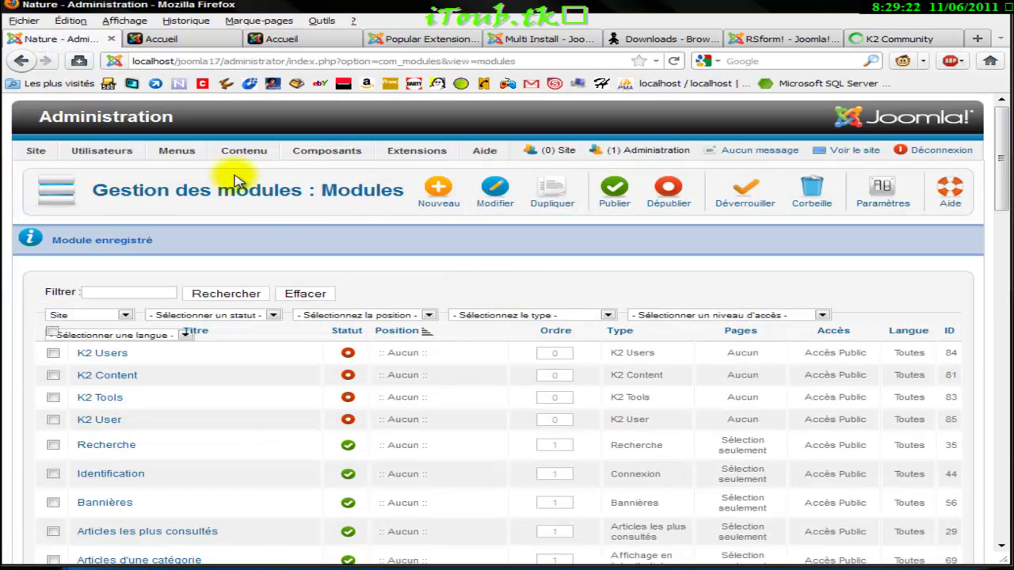
{"action": "mouse_move", "coordinate": [329, 153]}
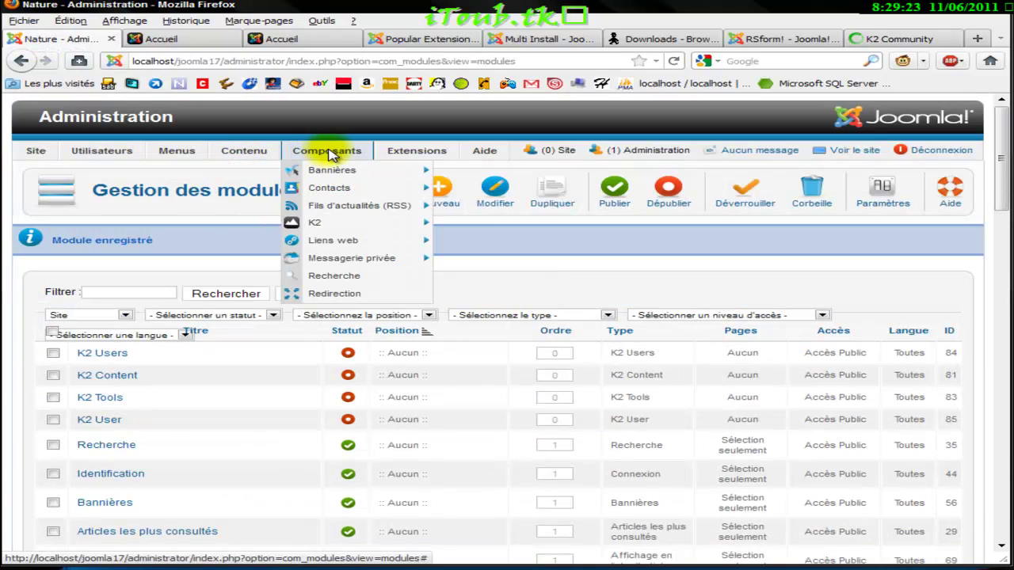
{"action": "left_click", "coordinate": [347, 230]}
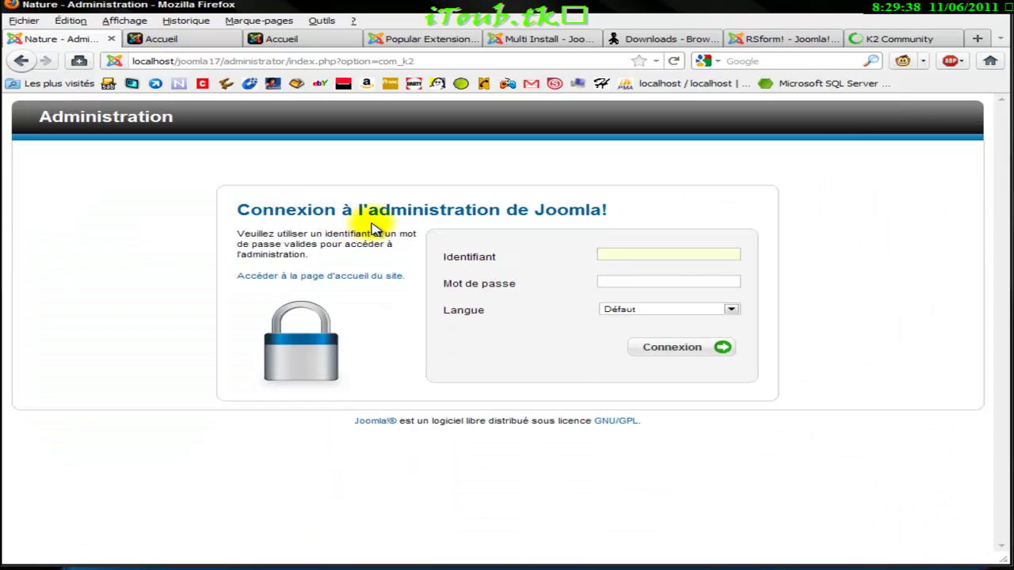
- Log back in to the administration with the saved admin username and its stored account password
{"action": "key", "text": "Down"}
{"action": "key", "text": "Down"}
{"action": "key", "text": "Up"}
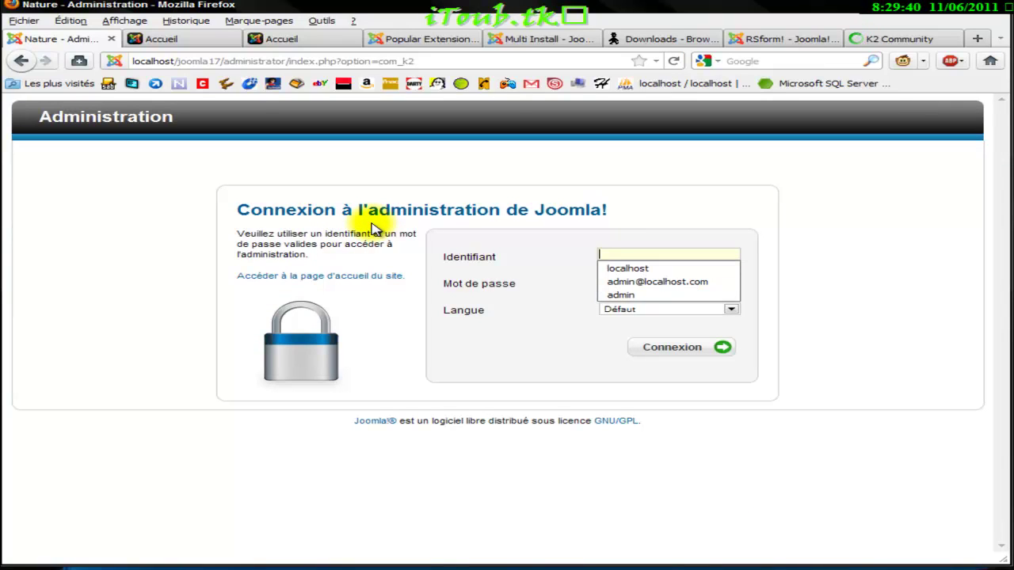
{"action": "key", "text": "Up"}
{"action": "key", "text": "Return"}
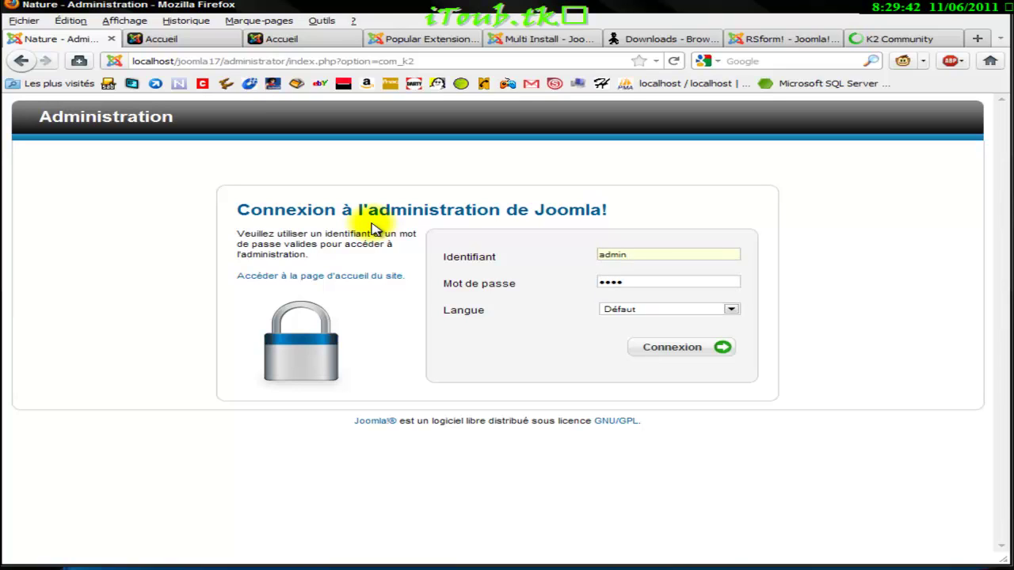
{"action": "key", "text": "Return"}
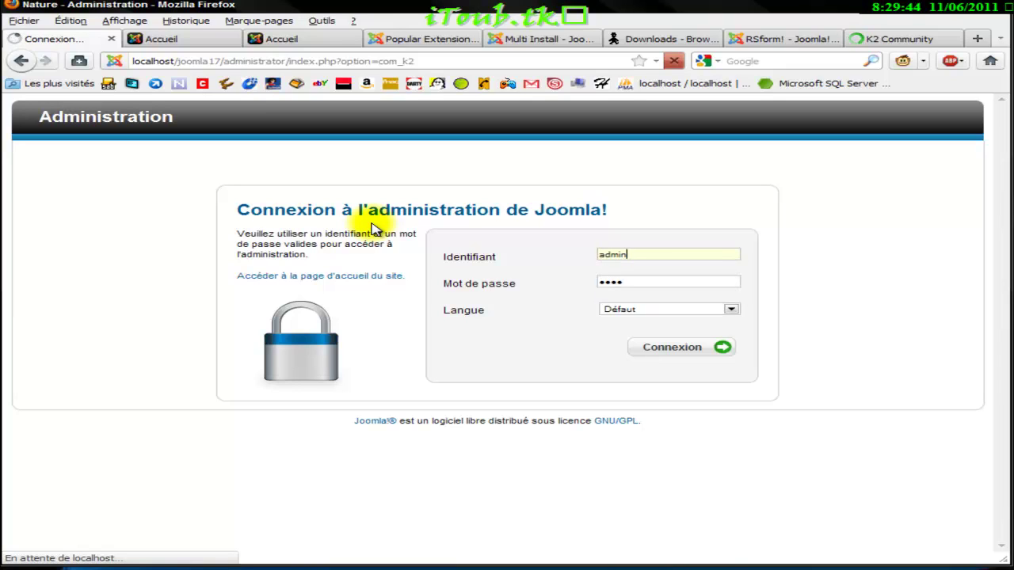
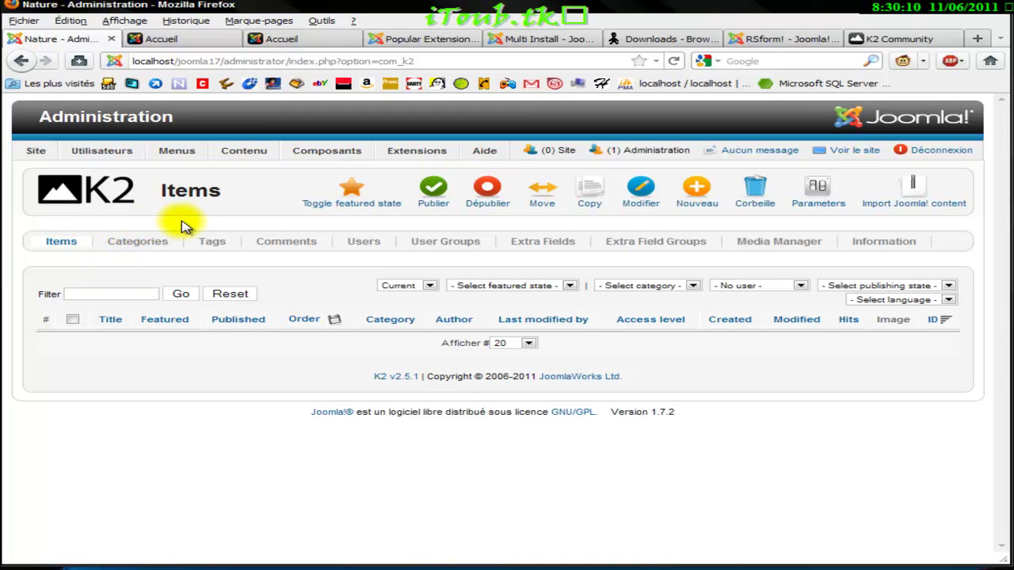
- Start a new K2 category titled Nature, keeping its parent category at None
{"action": "left_click", "coordinate": [158, 242]}
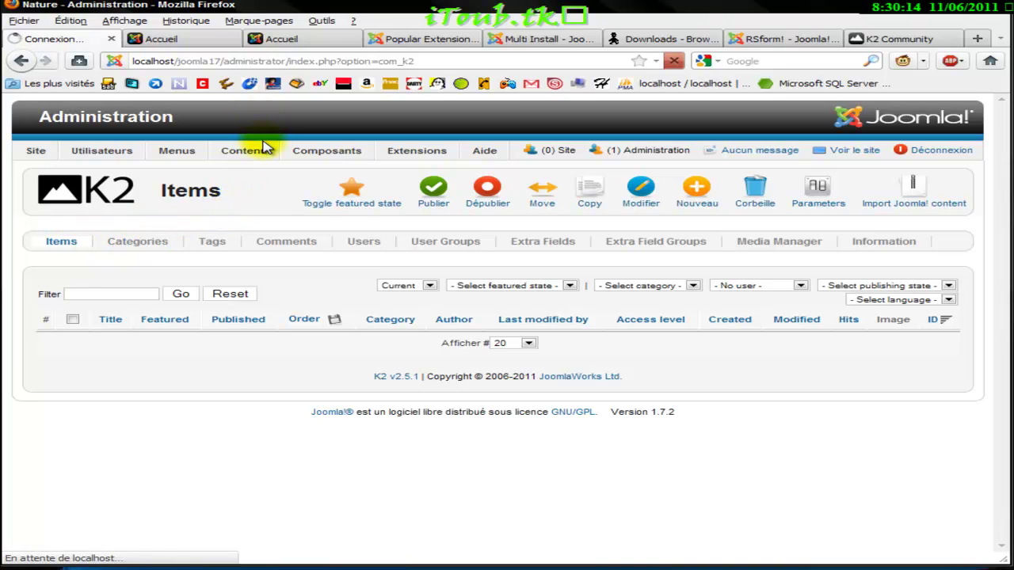
{"action": "mouse_move", "coordinate": [261, 156]}
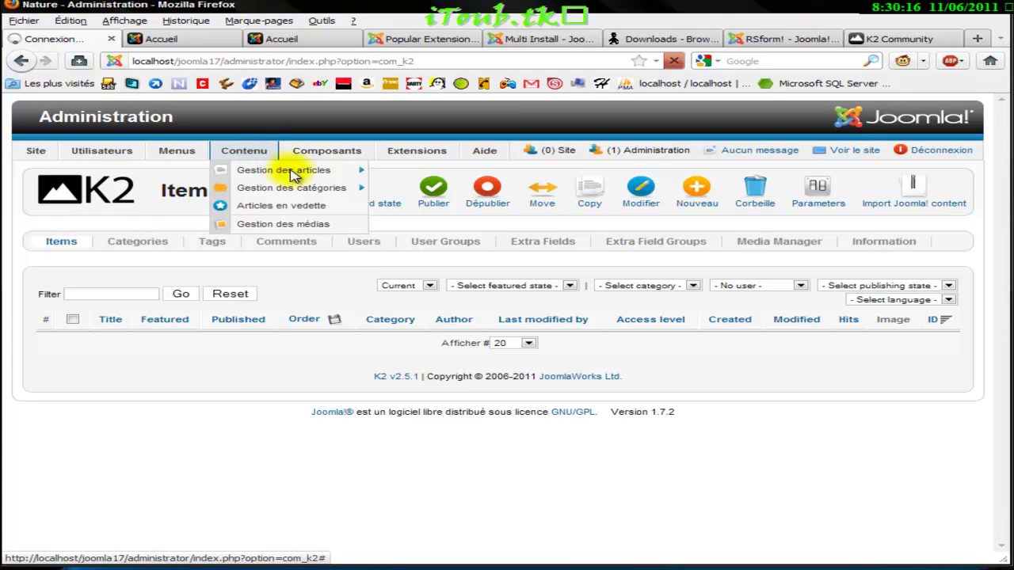
{"action": "mouse_move", "coordinate": [308, 196]}
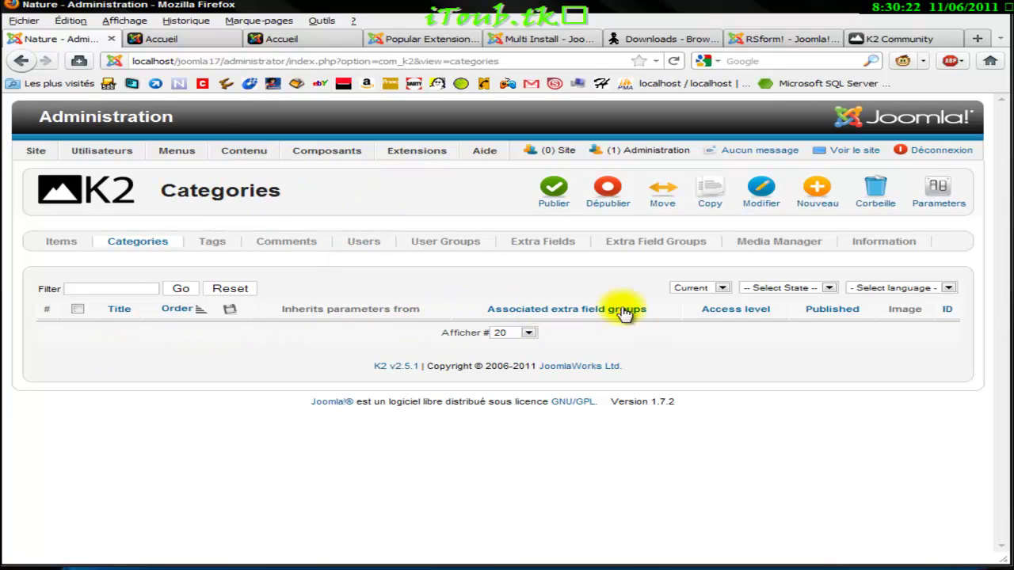
{"action": "left_click", "coordinate": [817, 198]}
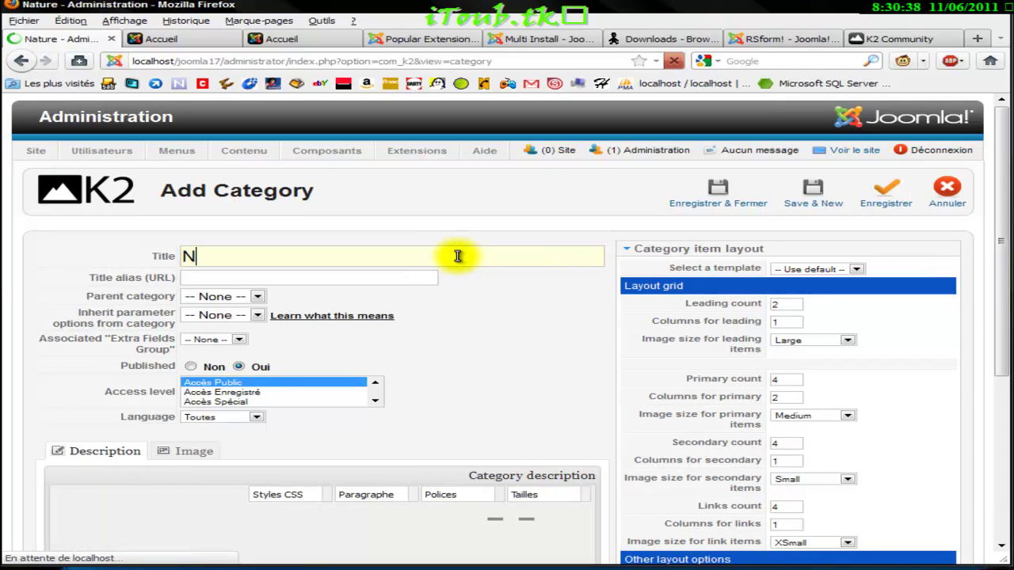
{"action": "type", "text": "N"}
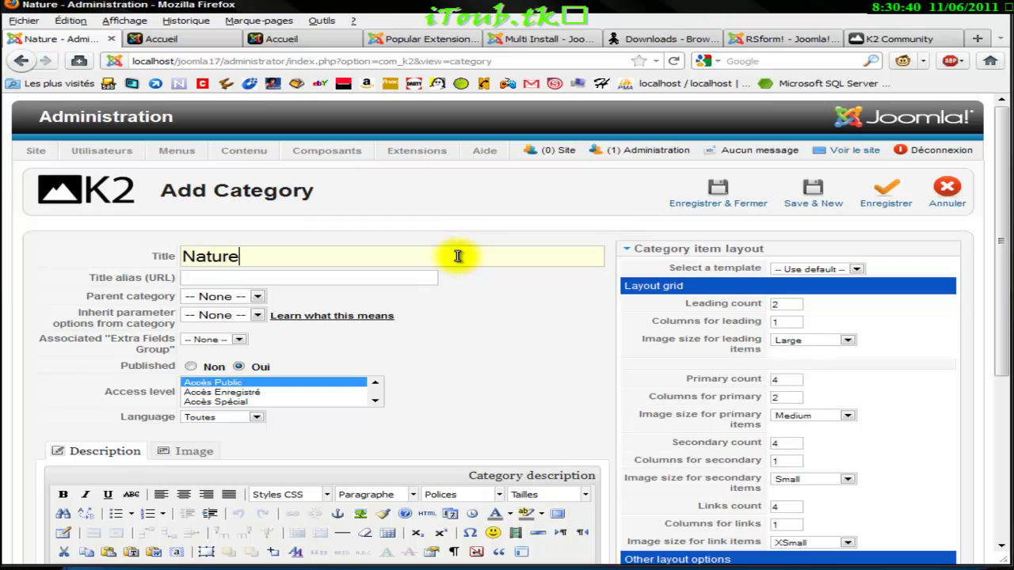
{"action": "left_click", "coordinate": [219, 296]}
{"action": "left_click", "coordinate": [153, 299]}
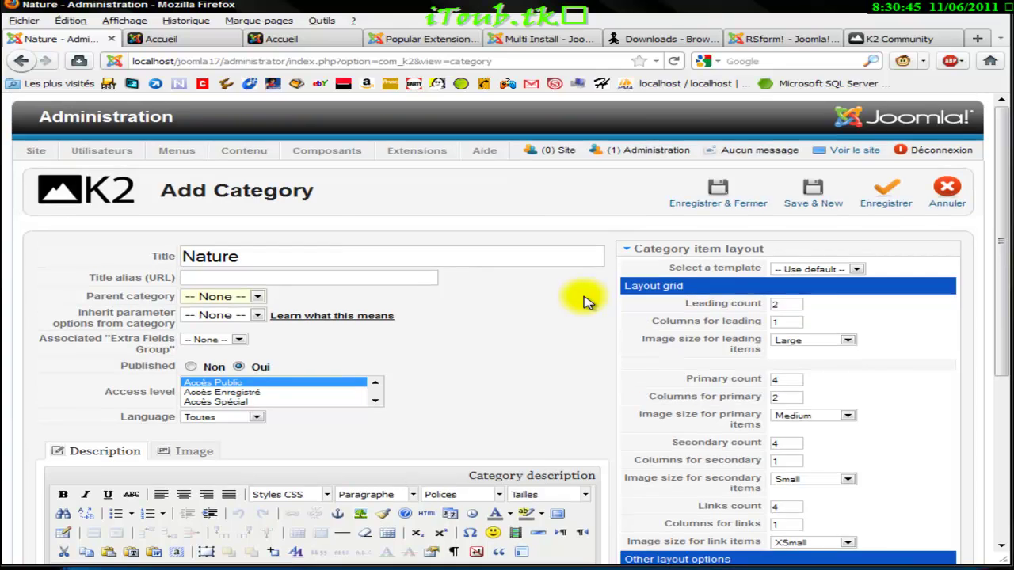
- Review the Nature category's layout grid and set its columns for primary items to 1
{"action": "left_click", "coordinate": [792, 302]}
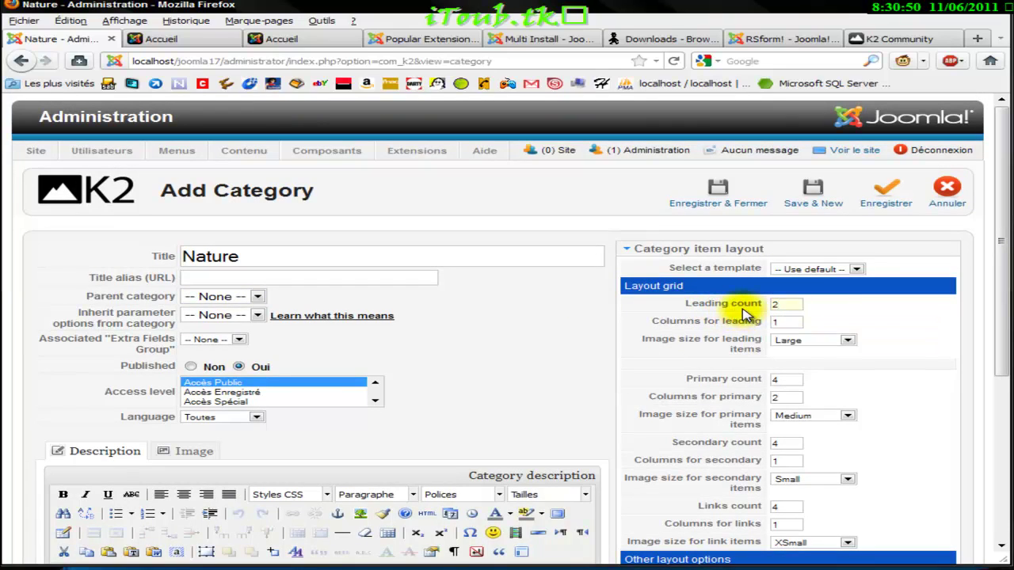
{"action": "mouse_move", "coordinate": [757, 305]}
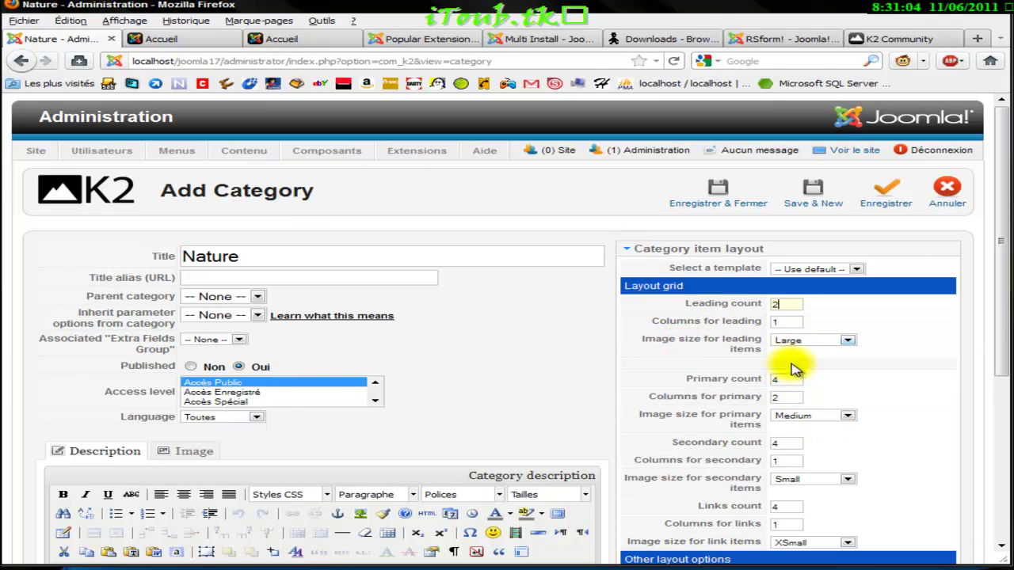
{"action": "scroll", "coordinate": [717, 342], "scroll_direction": "down", "scroll_amount": 5}
{"action": "scroll", "coordinate": [717, 343], "scroll_direction": "up", "scroll_amount": 5}
{"action": "mouse_move", "coordinate": [715, 347]}
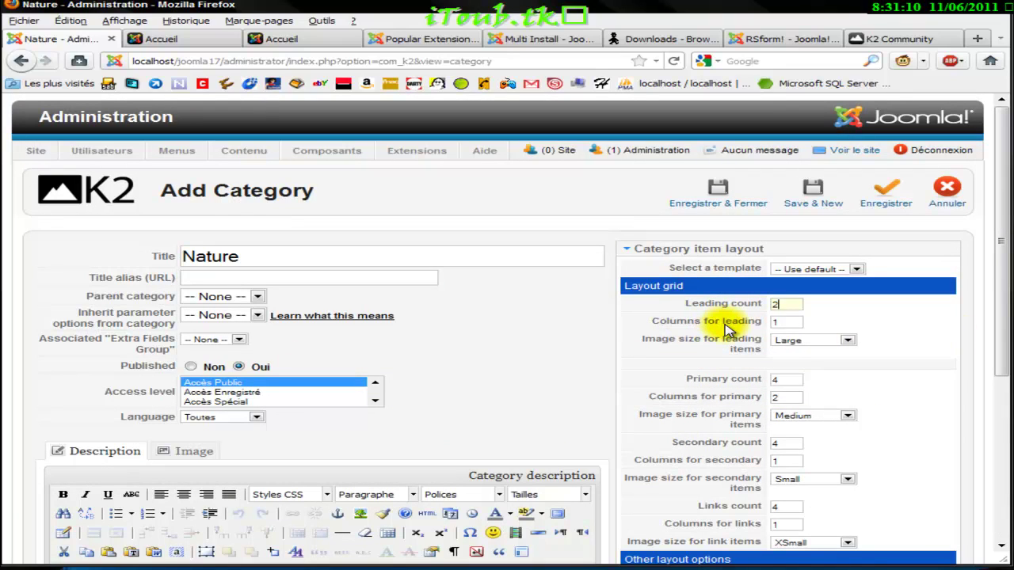
{"action": "double_click", "coordinate": [784, 396]}
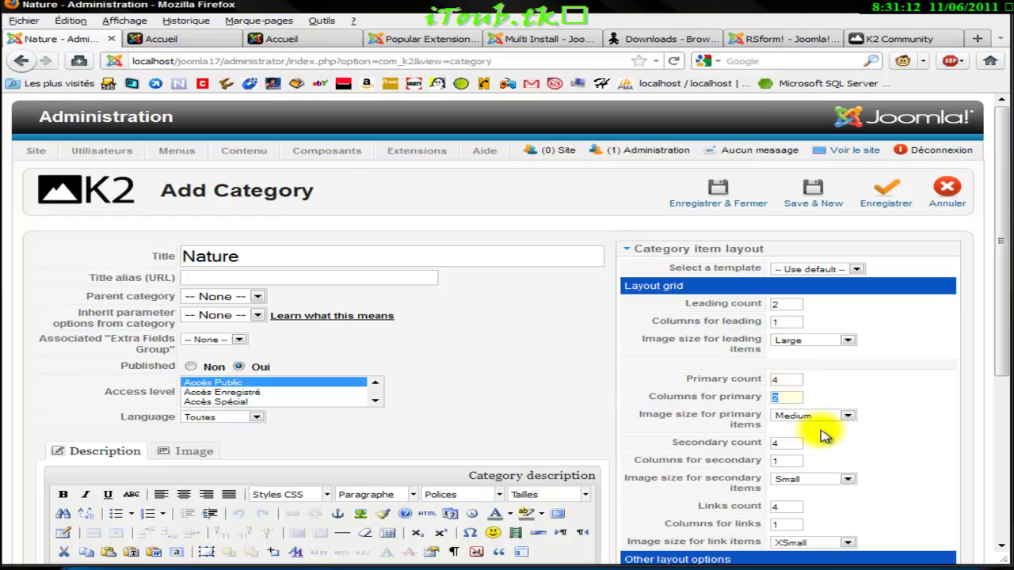
{"action": "type", "text": "1"}
- Set Catalog mode to Yes in the Nature category's other layout options
{"action": "scroll", "coordinate": [810, 331], "scroll_direction": "down", "scroll_amount": 5}
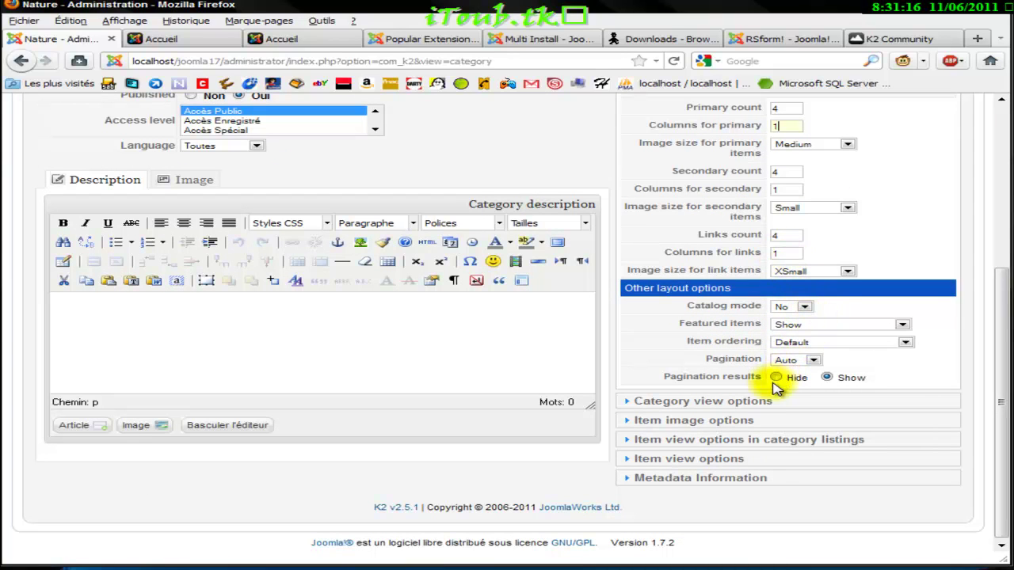
{"action": "left_click", "coordinate": [800, 308]}
{"action": "left_click", "coordinate": [800, 307]}
{"action": "left_click", "coordinate": [790, 324]}
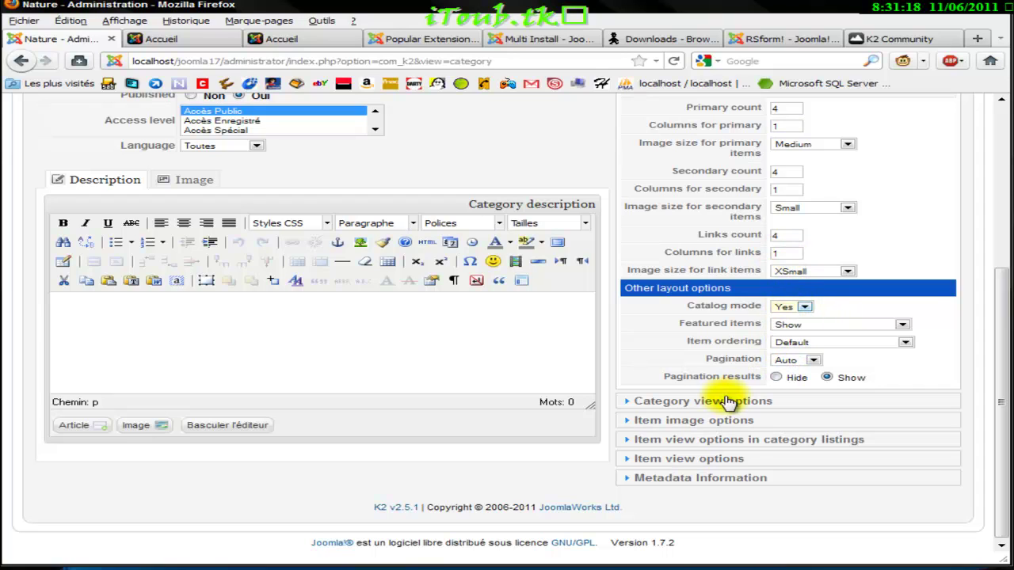
- Set the number of sub-category columns to 1 in the Nature category's view options
{"action": "left_click", "coordinate": [717, 401]}
{"action": "scroll", "coordinate": [781, 328], "scroll_direction": "up", "scroll_amount": 4}
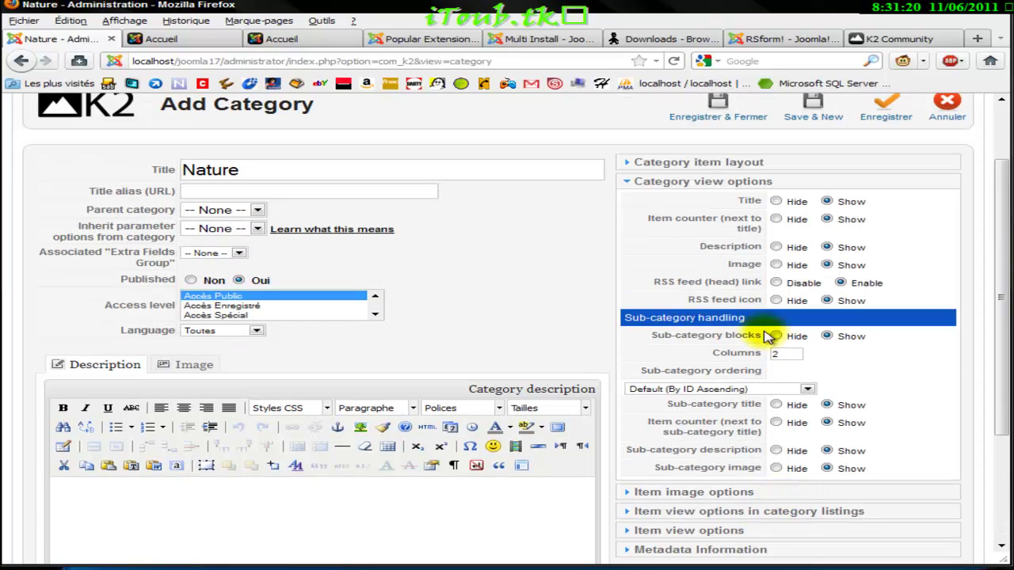
{"action": "double_click", "coordinate": [772, 357]}
{"action": "type", "text": "1"}
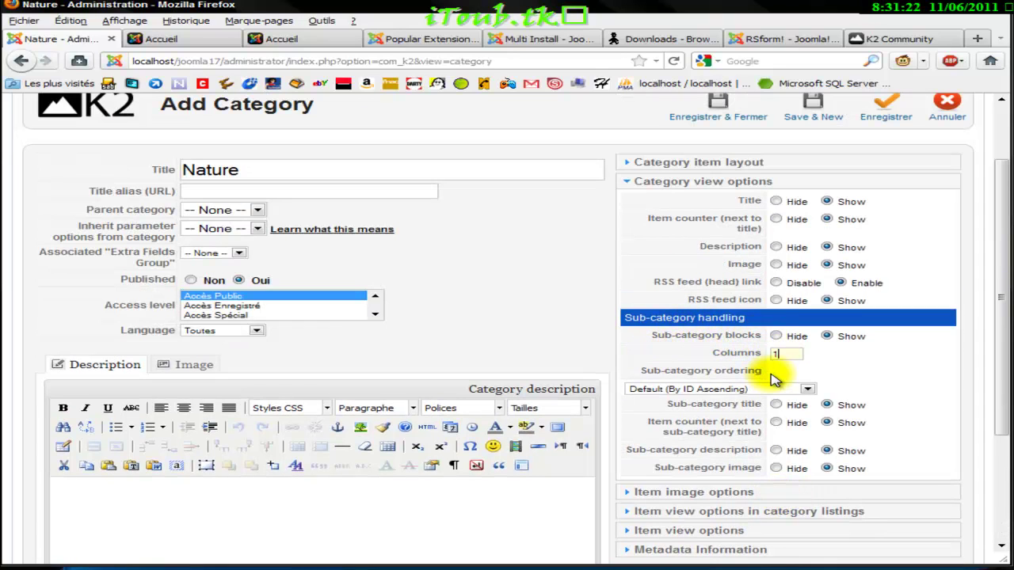
- Examine the Nature category's item view options, from the created date down to the media settings
{"action": "left_click", "coordinate": [525, 307]}
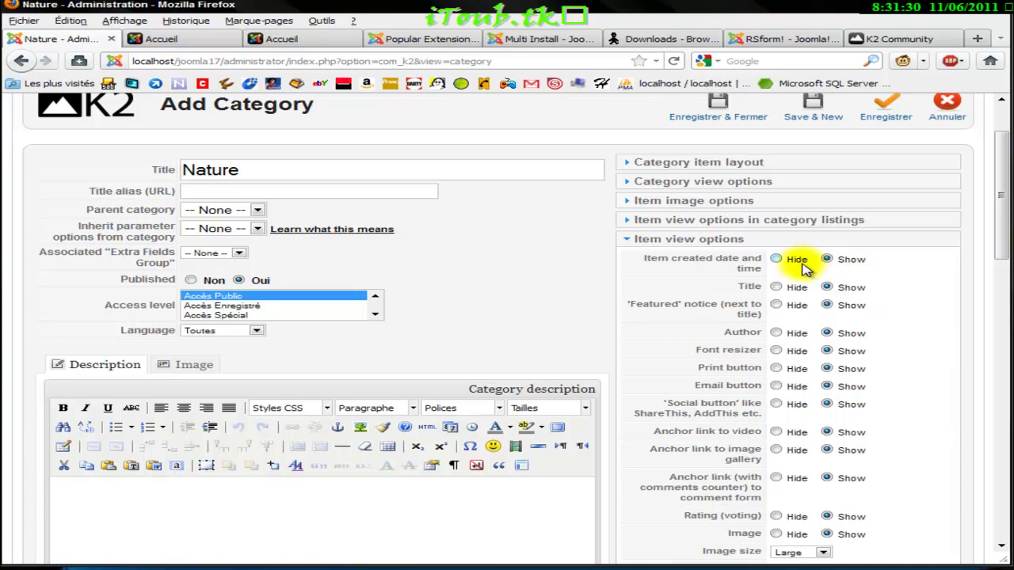
{"action": "scroll", "coordinate": [791, 448], "scroll_direction": "down", "scroll_amount": 3}
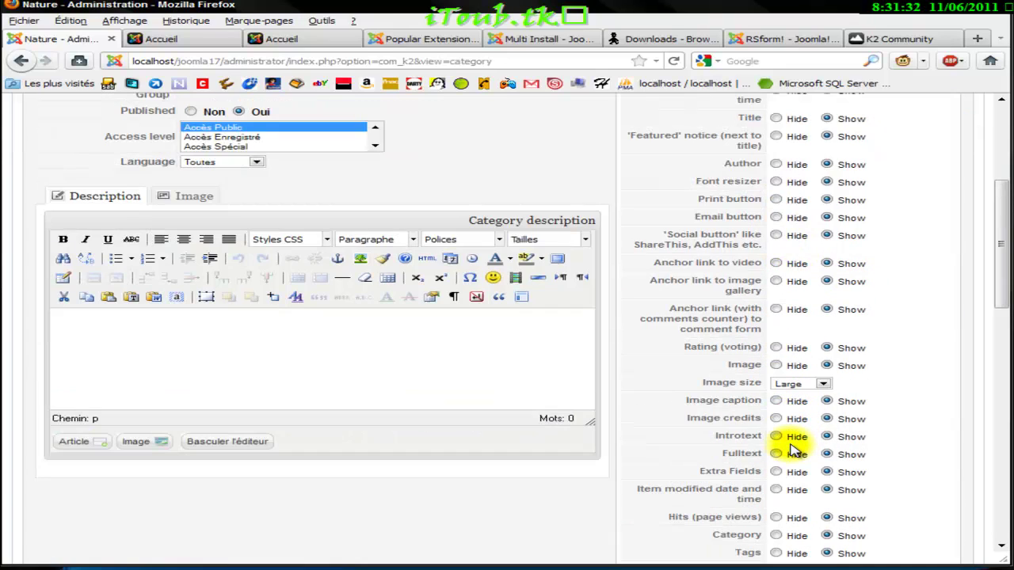
{"action": "scroll", "coordinate": [781, 347], "scroll_direction": "up", "scroll_amount": 3}
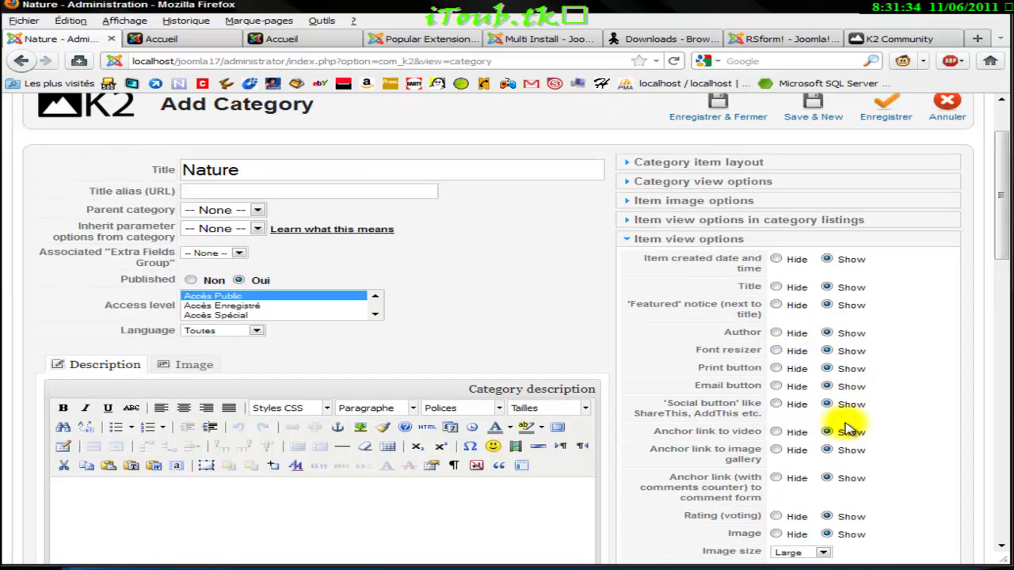
{"action": "scroll", "coordinate": [844, 417], "scroll_direction": "down", "scroll_amount": 5}
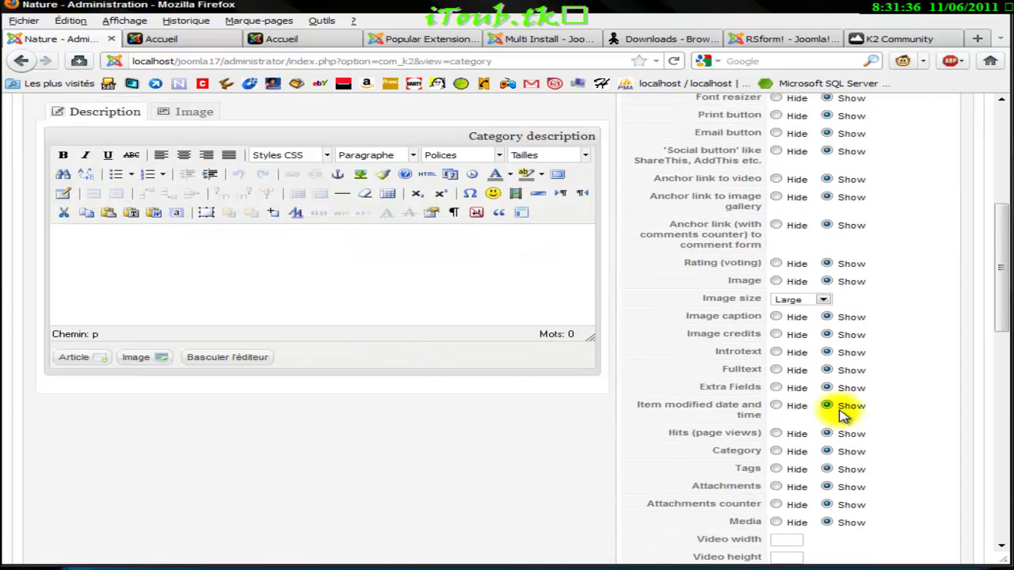
{"action": "scroll", "coordinate": [844, 418], "scroll_direction": "up", "scroll_amount": 7}
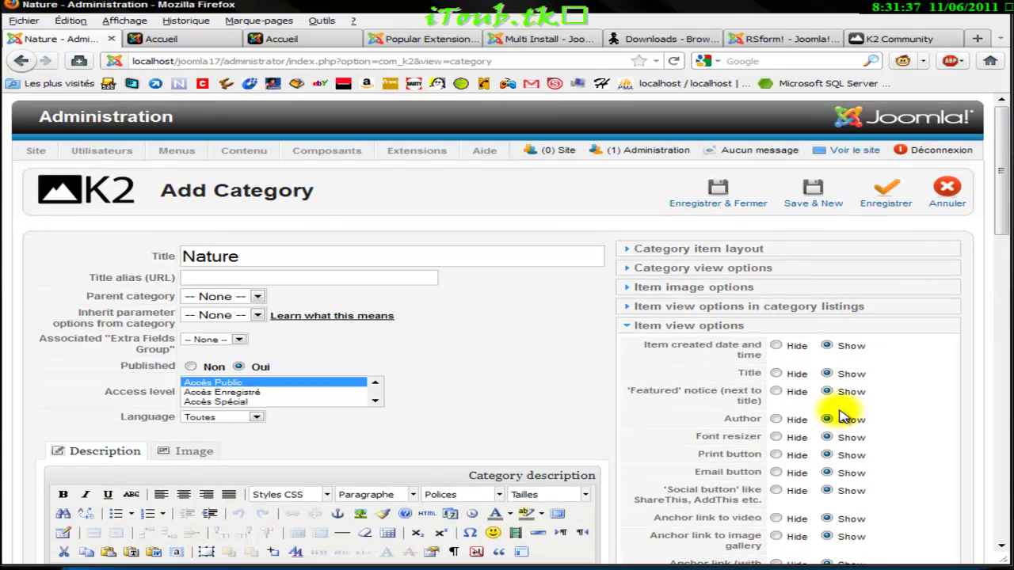
- Recheck the Nature category's item layout and view options, and save it with a new blank category started
{"action": "left_click", "coordinate": [745, 251]}
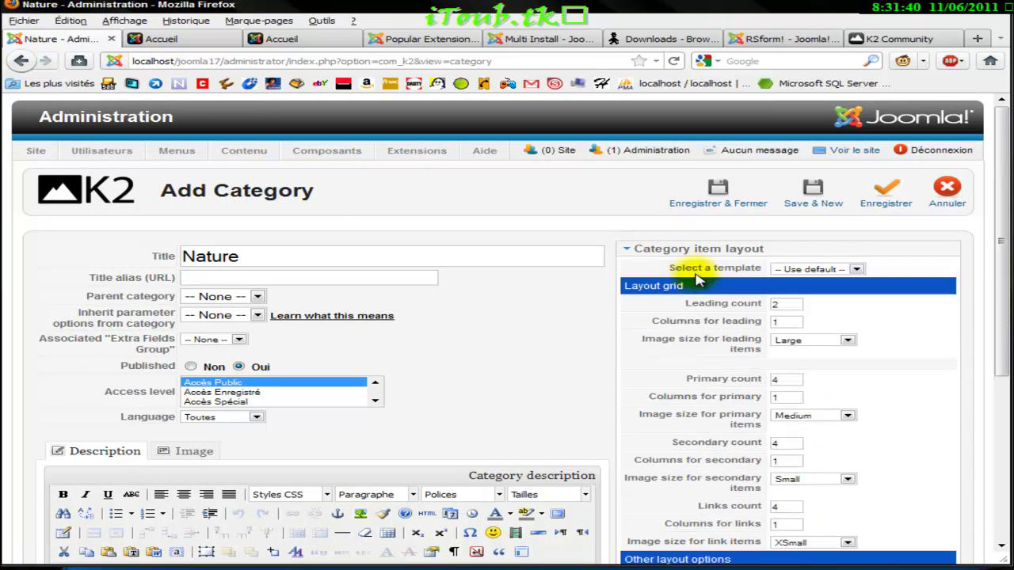
{"action": "scroll", "coordinate": [669, 294], "scroll_direction": "down", "scroll_amount": 5}
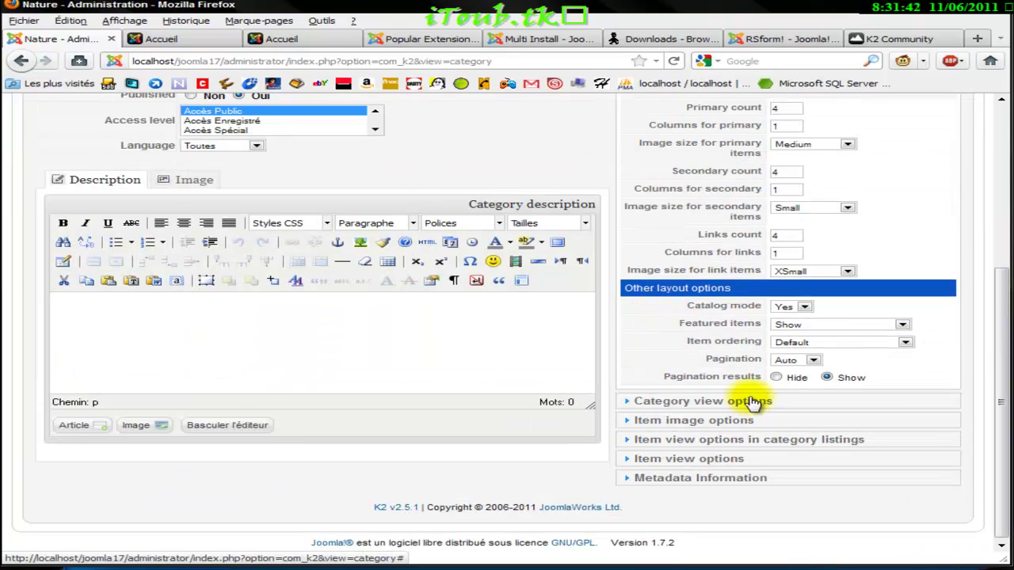
{"action": "left_click", "coordinate": [705, 401]}
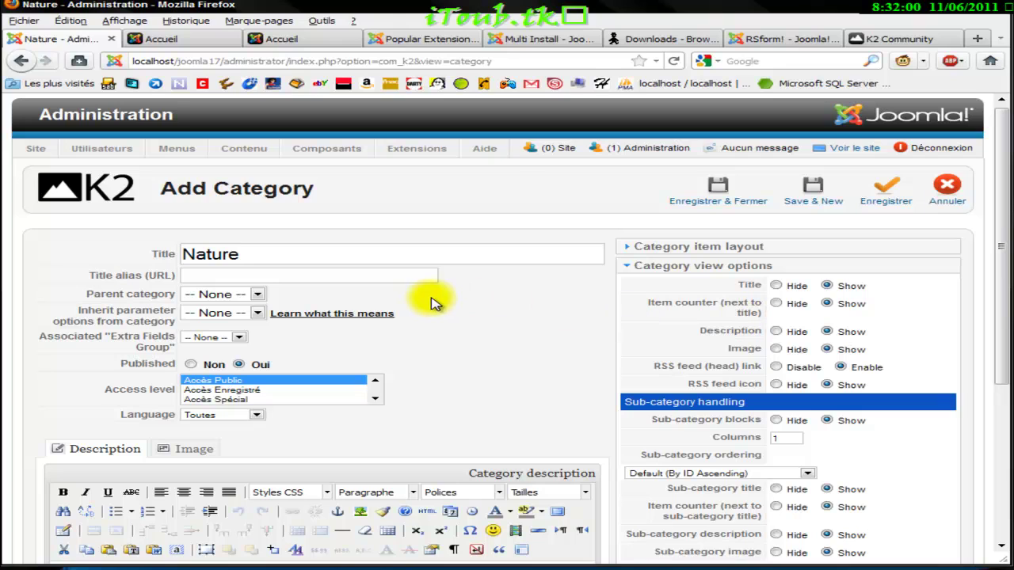
{"action": "scroll", "coordinate": [488, 303], "scroll_direction": "down", "scroll_amount": 3}
{"action": "scroll", "coordinate": [487, 303], "scroll_direction": "up", "scroll_amount": 3}
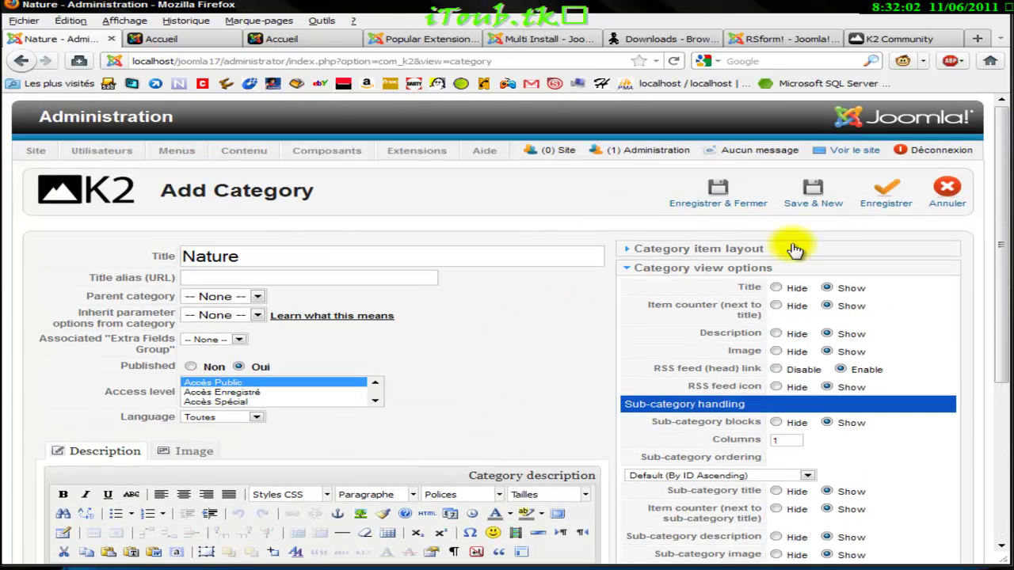
{"action": "left_click", "coordinate": [814, 199]}
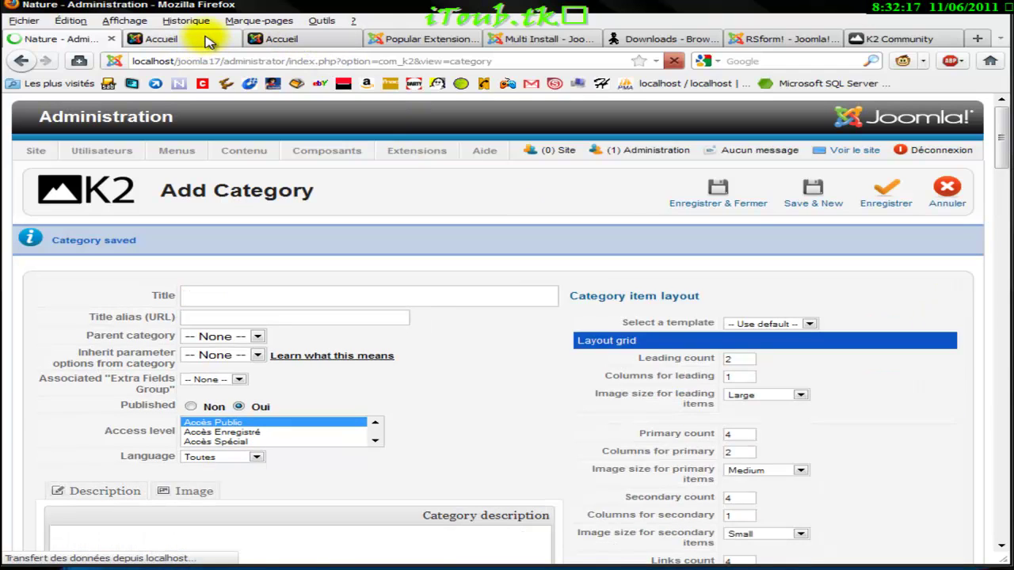
- Examine the site's home page in the front end, including its breadcrumb, login form and article blocks
{"action": "left_click", "coordinate": [272, 38]}
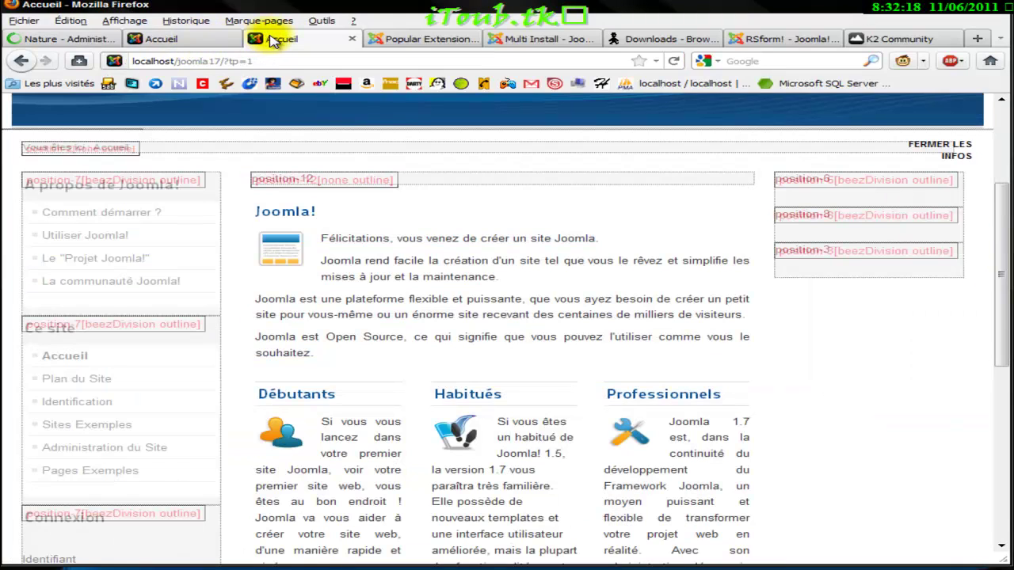
{"action": "left_click", "coordinate": [174, 40]}
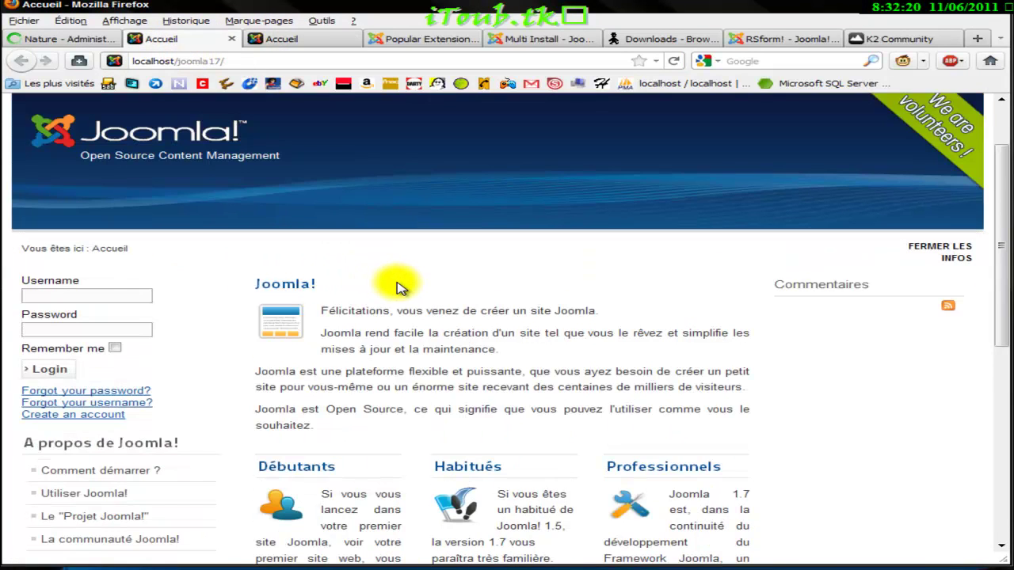
{"action": "right_click", "coordinate": [115, 248]}
{"action": "left_click", "coordinate": [146, 255]}
{"action": "scroll", "coordinate": [448, 327], "scroll_direction": "down", "scroll_amount": 5}
{"action": "scroll", "coordinate": [447, 327], "scroll_direction": "down", "scroll_amount": 5}
{"action": "scroll", "coordinate": [448, 333], "scroll_direction": "up", "scroll_amount": 10}
{"action": "scroll", "coordinate": [448, 333], "scroll_direction": "down", "scroll_amount": 5}
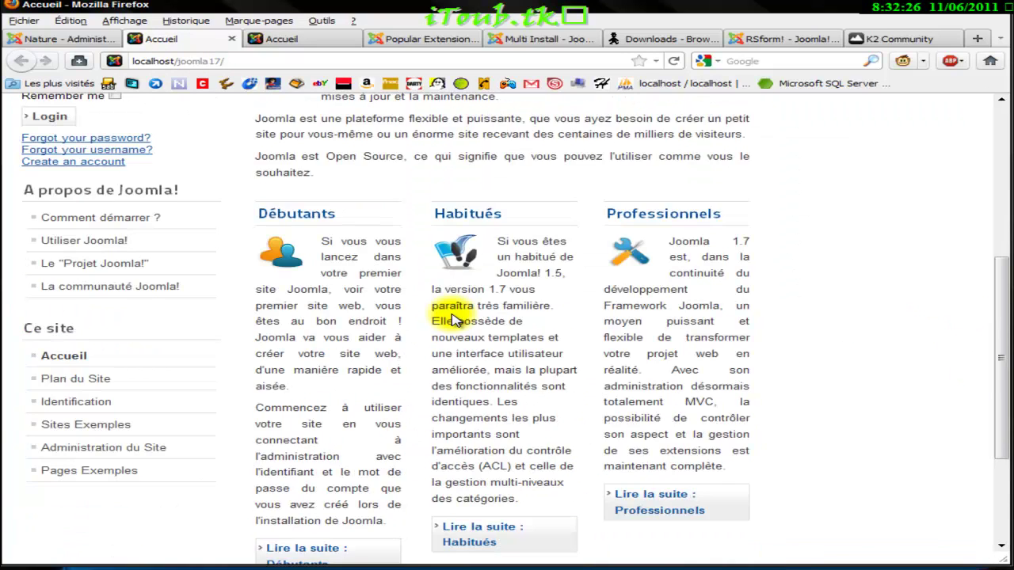
{"action": "scroll", "coordinate": [608, 322], "scroll_direction": "up", "scroll_amount": 3}
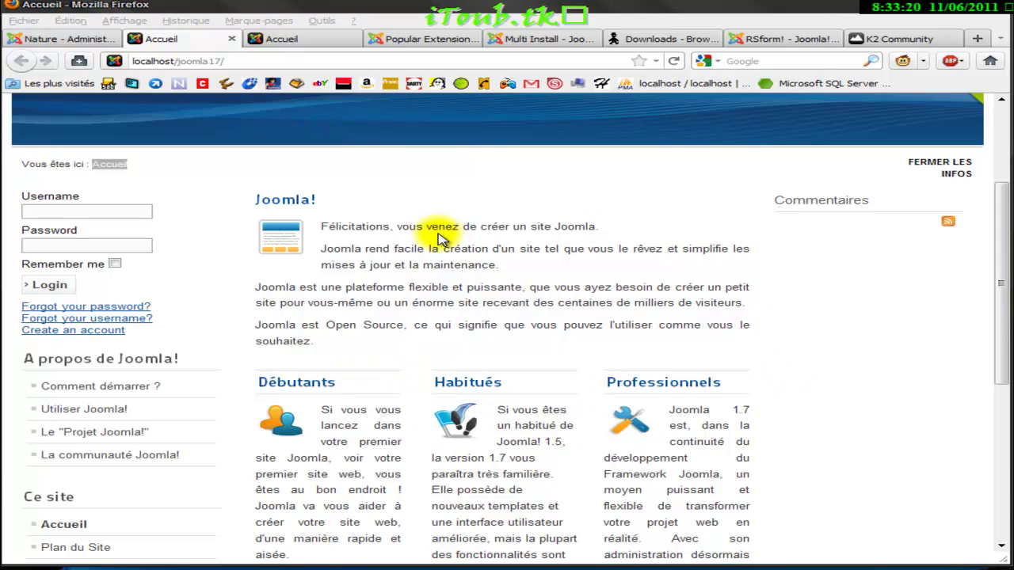
- Look over the whole home page from the header menu to the footer, including the side modules
{"action": "left_click", "coordinate": [385, 222]}
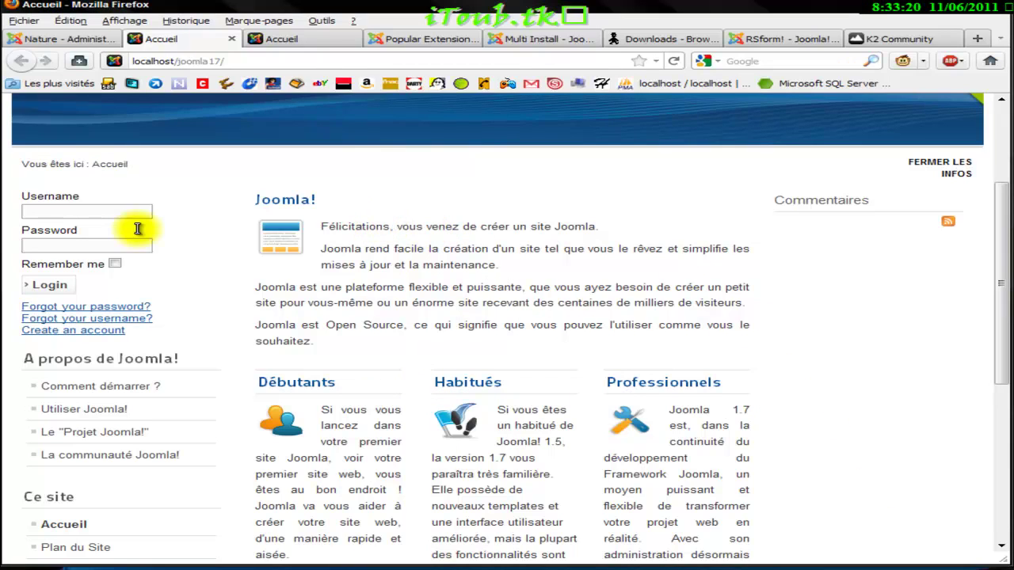
{"action": "left_click", "coordinate": [29, 45]}
{"action": "left_click", "coordinate": [167, 38]}
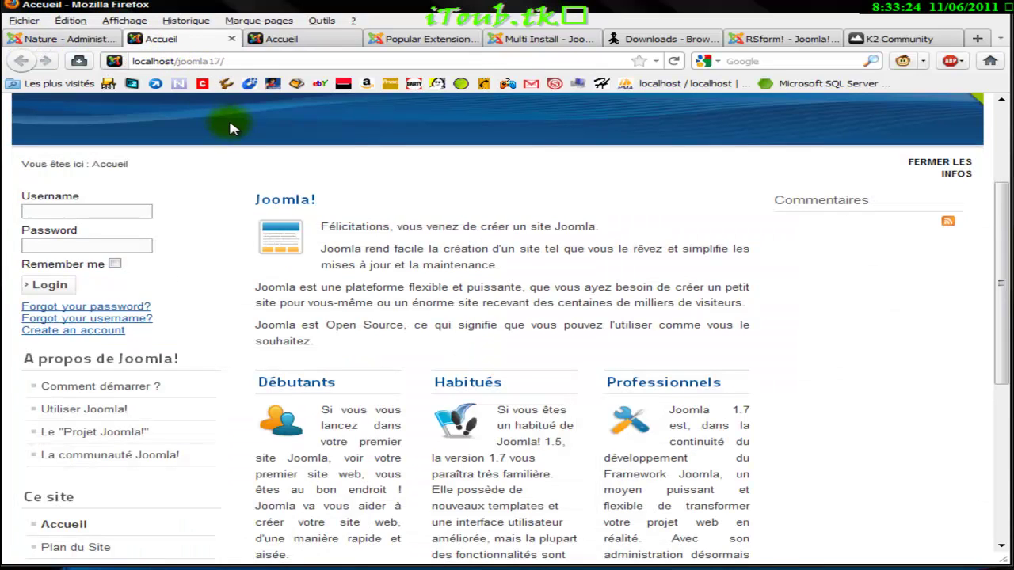
{"action": "scroll", "coordinate": [367, 205], "scroll_direction": "up", "scroll_amount": 4}
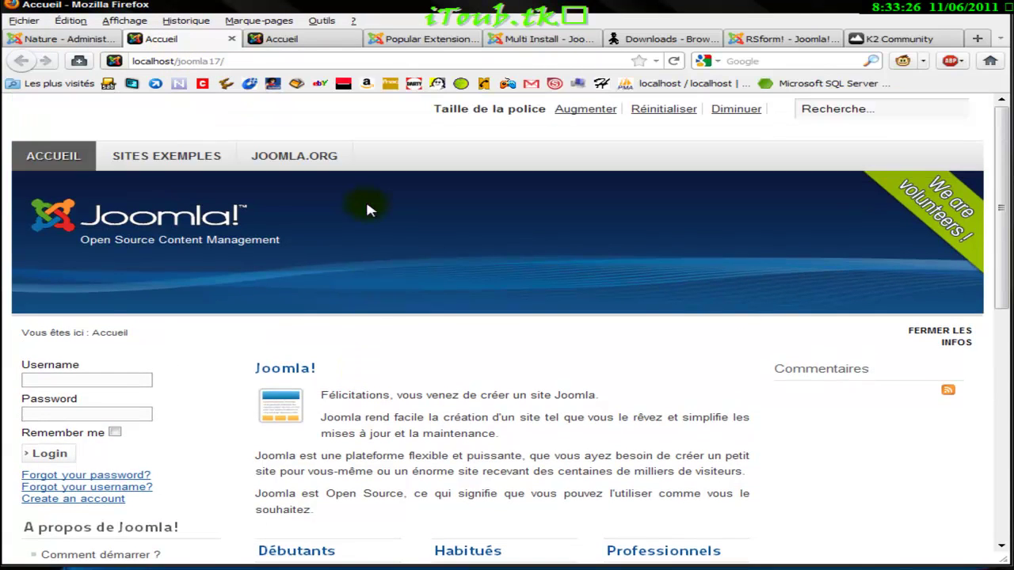
{"action": "scroll", "coordinate": [578, 364], "scroll_direction": "down", "scroll_amount": 5}
{"action": "scroll", "coordinate": [576, 367], "scroll_direction": "up", "scroll_amount": 5}
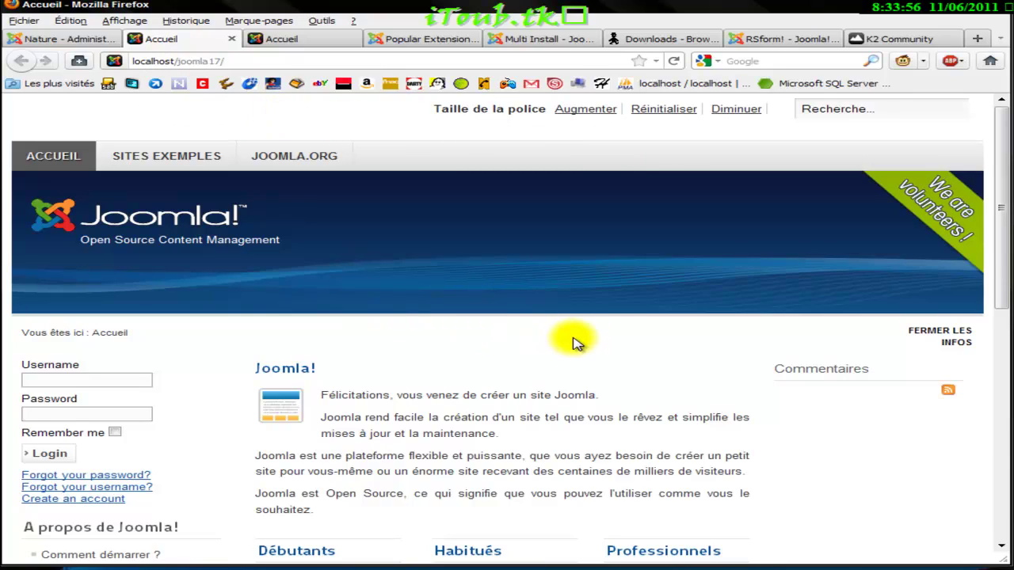
{"action": "scroll", "coordinate": [582, 328], "scroll_direction": "down", "scroll_amount": 5}
{"action": "scroll", "coordinate": [599, 328], "scroll_direction": "up", "scroll_amount": 5}
{"action": "scroll", "coordinate": [607, 328], "scroll_direction": "down", "scroll_amount": 7}
{"action": "scroll", "coordinate": [815, 340], "scroll_direction": "up", "scroll_amount": 3}
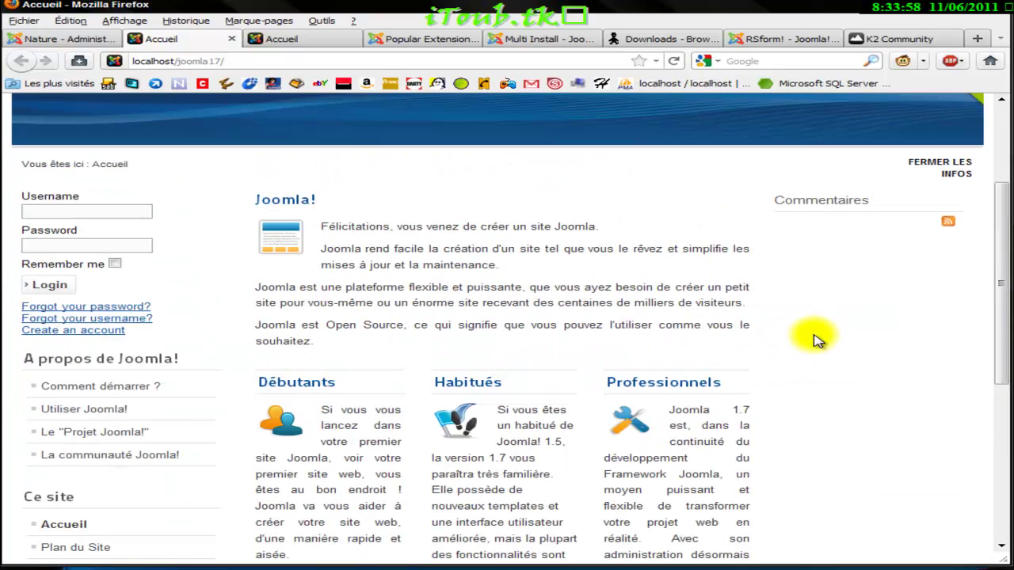
{"action": "scroll", "coordinate": [827, 347], "scroll_direction": "down", "scroll_amount": 7}
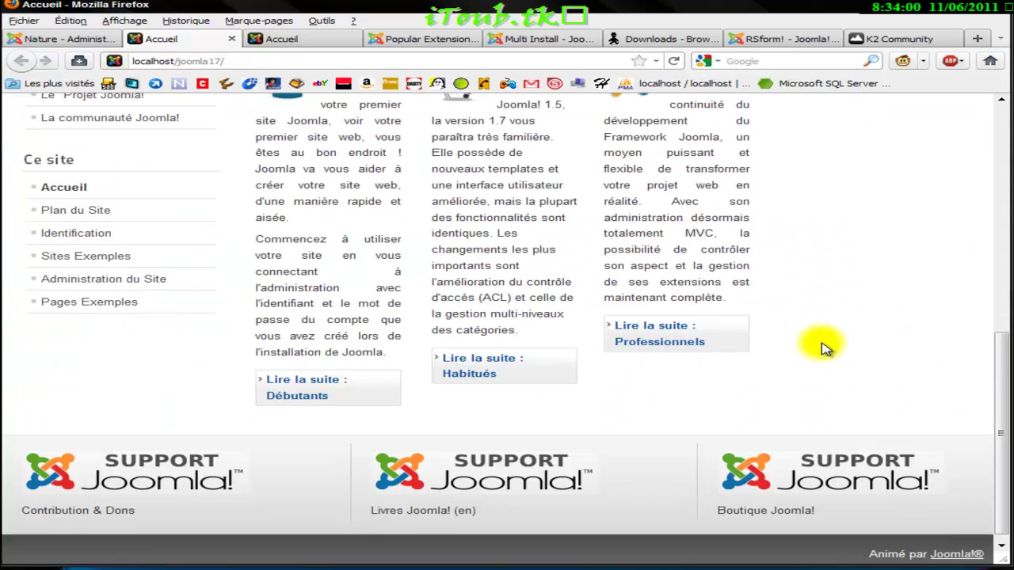
{"action": "scroll", "coordinate": [559, 337], "scroll_direction": "up", "scroll_amount": 3}
{"action": "scroll", "coordinate": [397, 373], "scroll_direction": "up", "scroll_amount": 7}
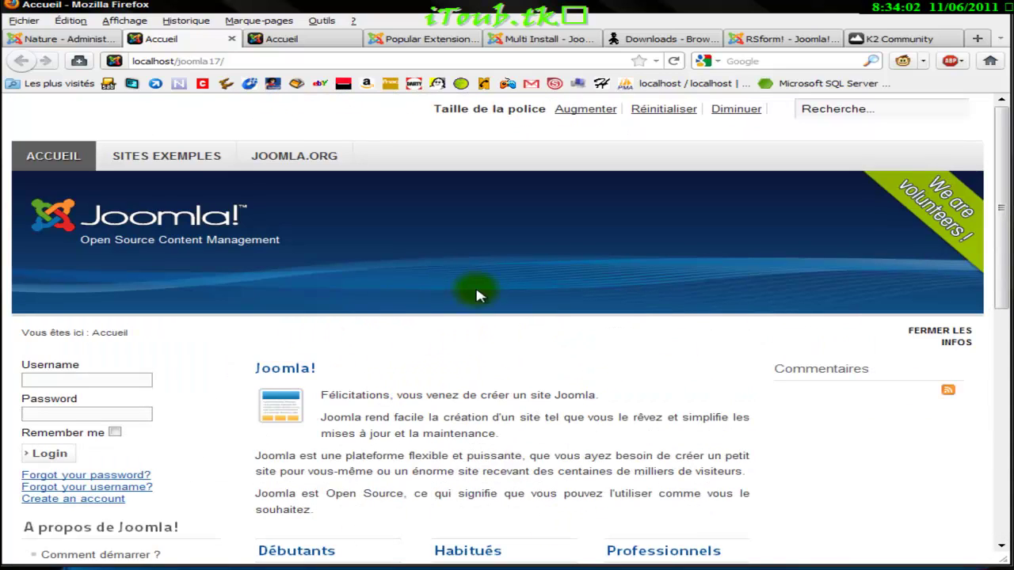
- Title the new K2 category Neige under parent category Nature, and set its columns for primary items to 1
{"action": "key", "text": "ctrl+Page_Up"}
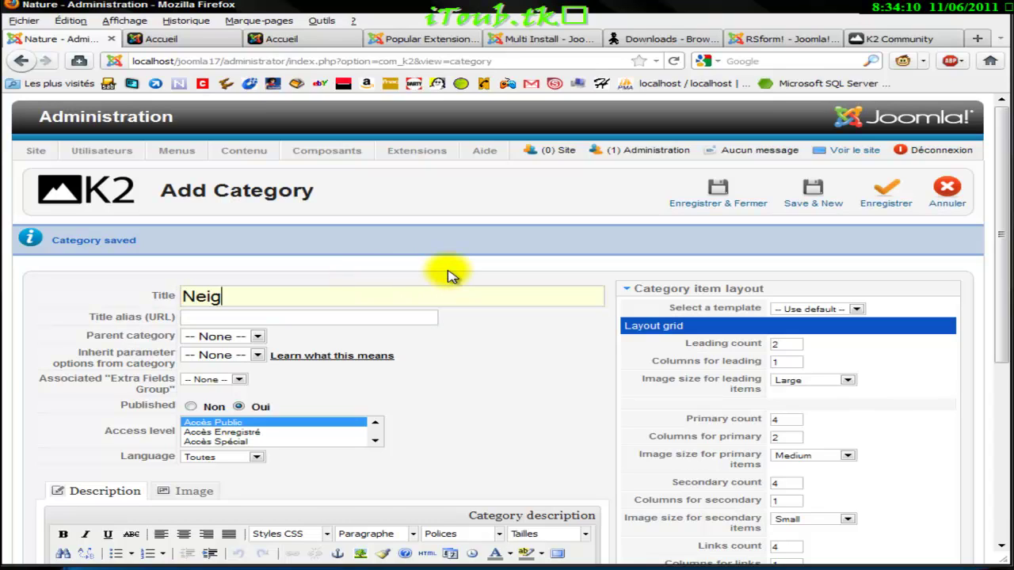
{"action": "scroll", "coordinate": [404, 321], "scroll_direction": "down", "scroll_amount": 5}
{"action": "scroll", "coordinate": [403, 322], "scroll_direction": "up", "scroll_amount": 3}
{"action": "left_click", "coordinate": [252, 195]}
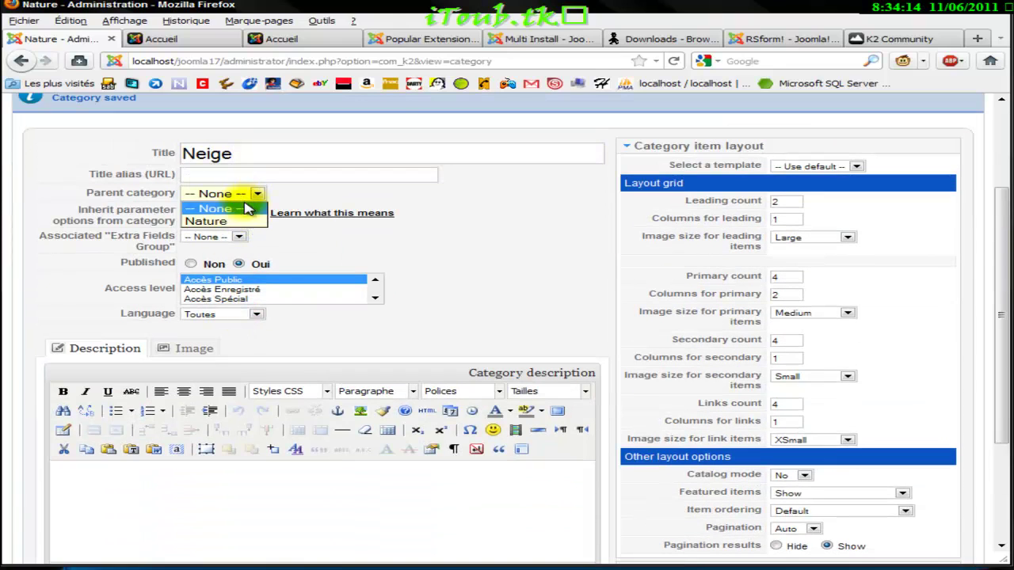
{"action": "left_click", "coordinate": [242, 221]}
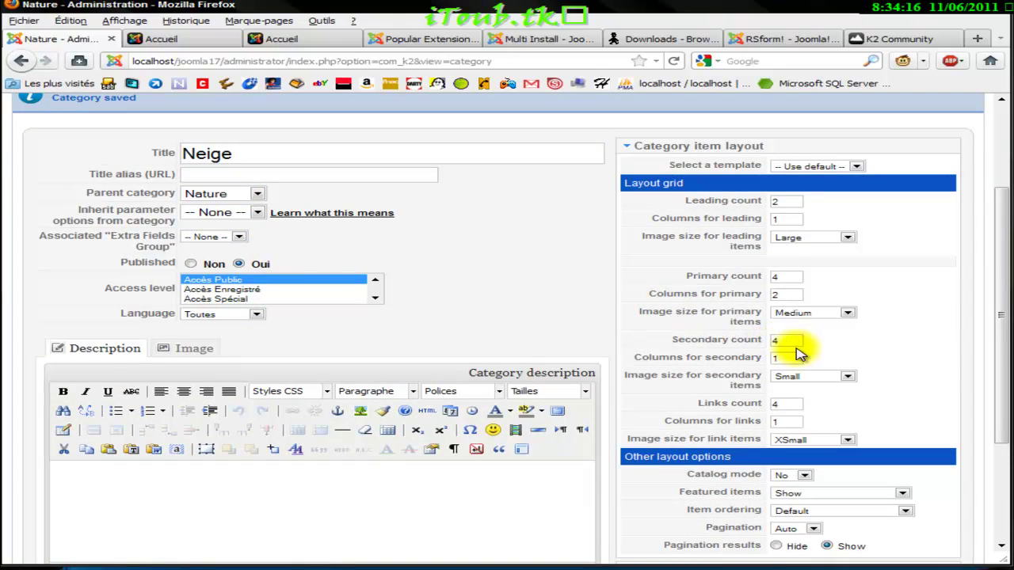
{"action": "double_click", "coordinate": [779, 293]}
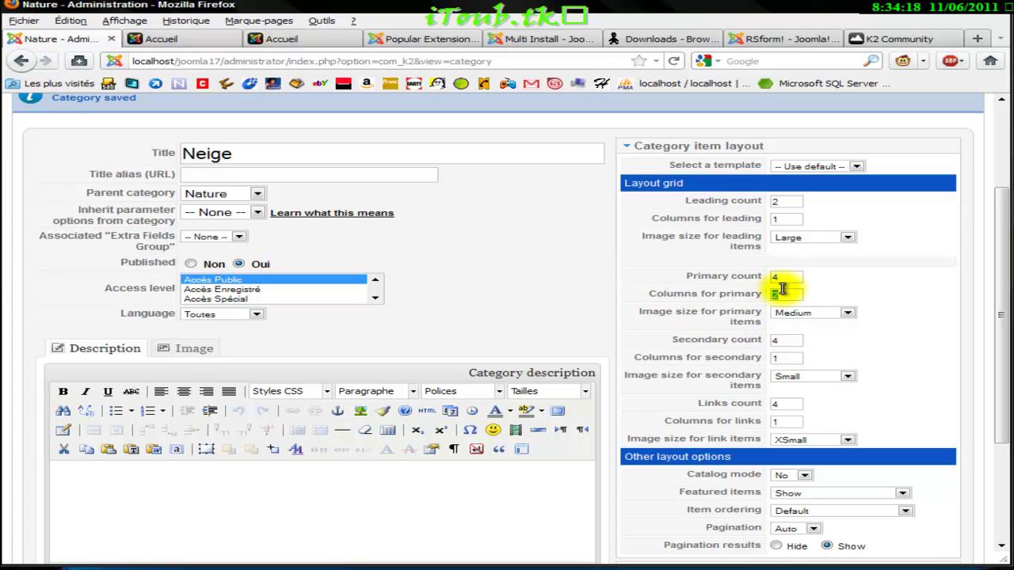
{"action": "type", "text": "1"}
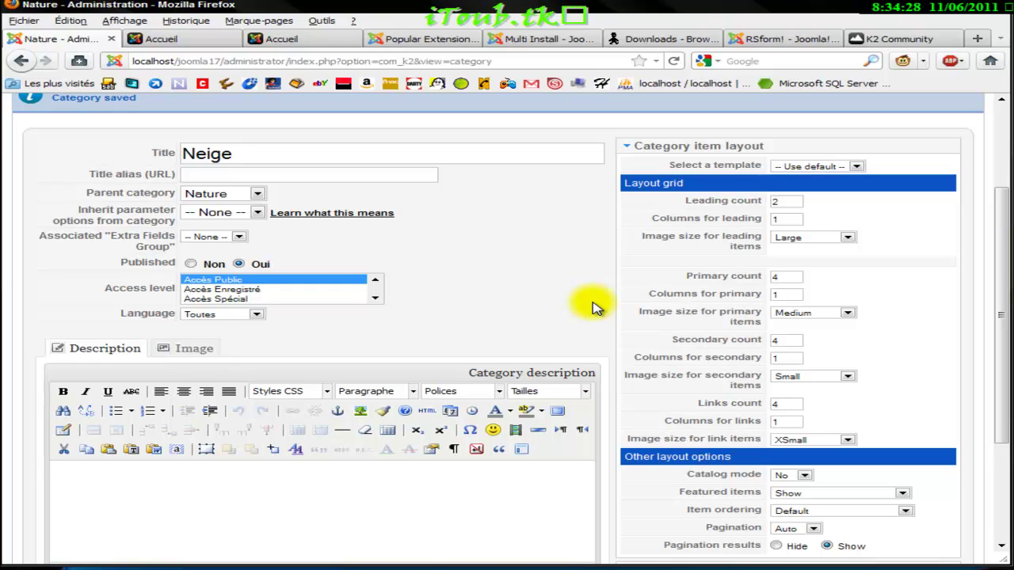
- Examine how the Débutants, Habitués and Professionnels articles are arranged in columns on the module-position preview of the home page
{"action": "left_click", "coordinate": [274, 38]}
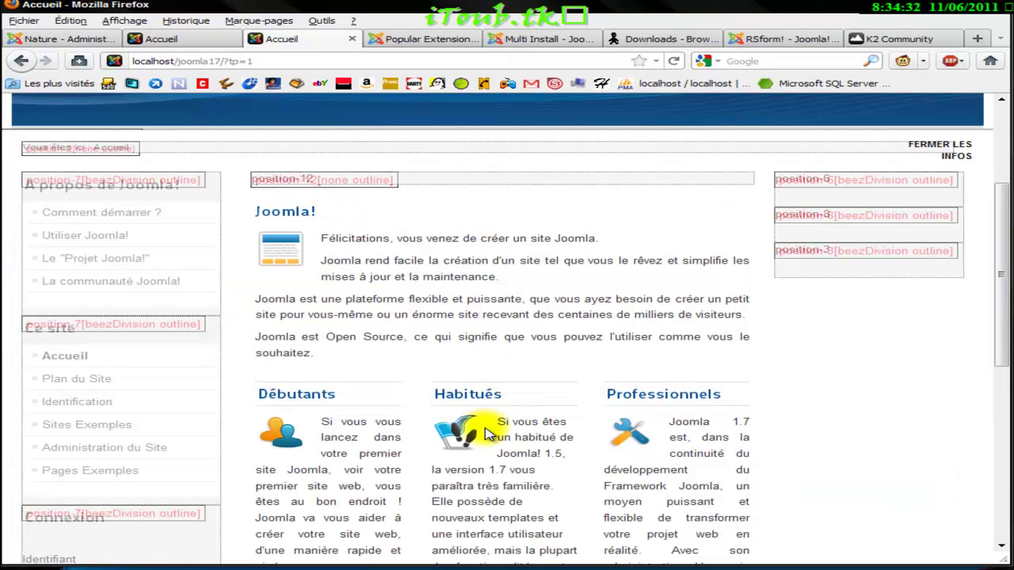
{"action": "scroll", "coordinate": [527, 396], "scroll_direction": "down", "scroll_amount": 3}
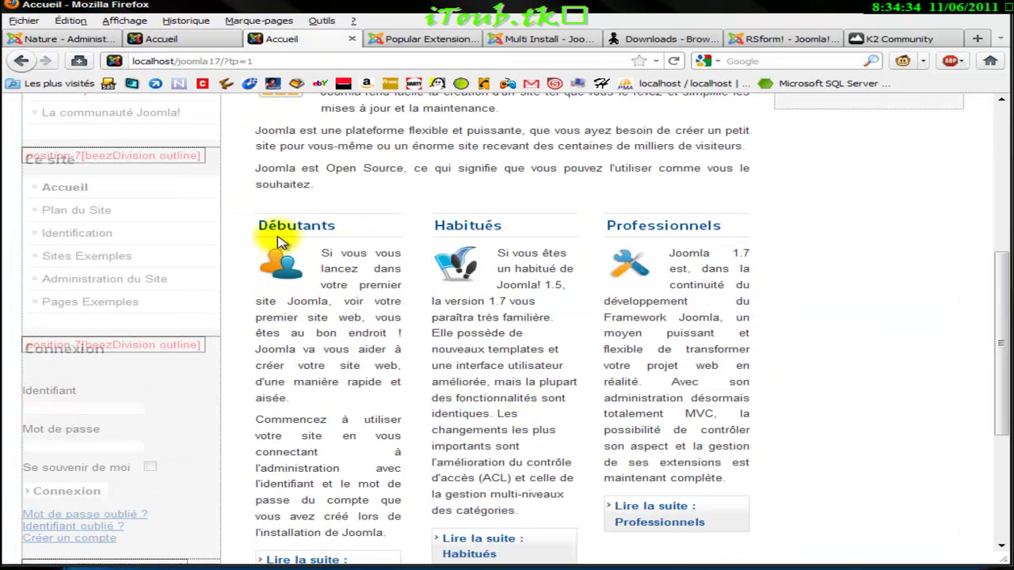
{"action": "double_click", "coordinate": [641, 228]}
{"action": "left_click", "coordinate": [594, 294]}
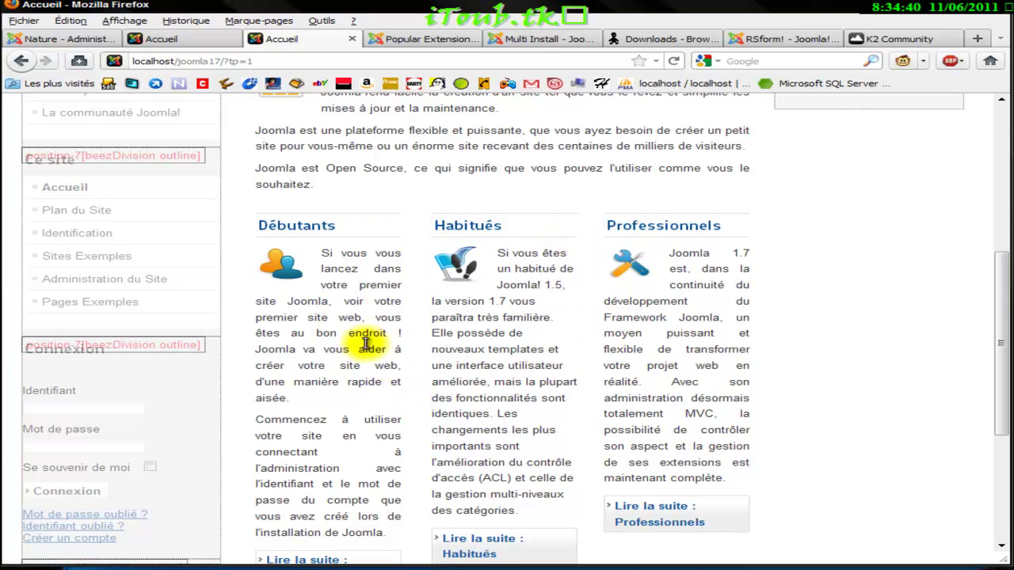
{"action": "scroll", "coordinate": [413, 380], "scroll_direction": "down", "scroll_amount": 2}
{"action": "scroll", "coordinate": [611, 389], "scroll_direction": "up", "scroll_amount": 4}
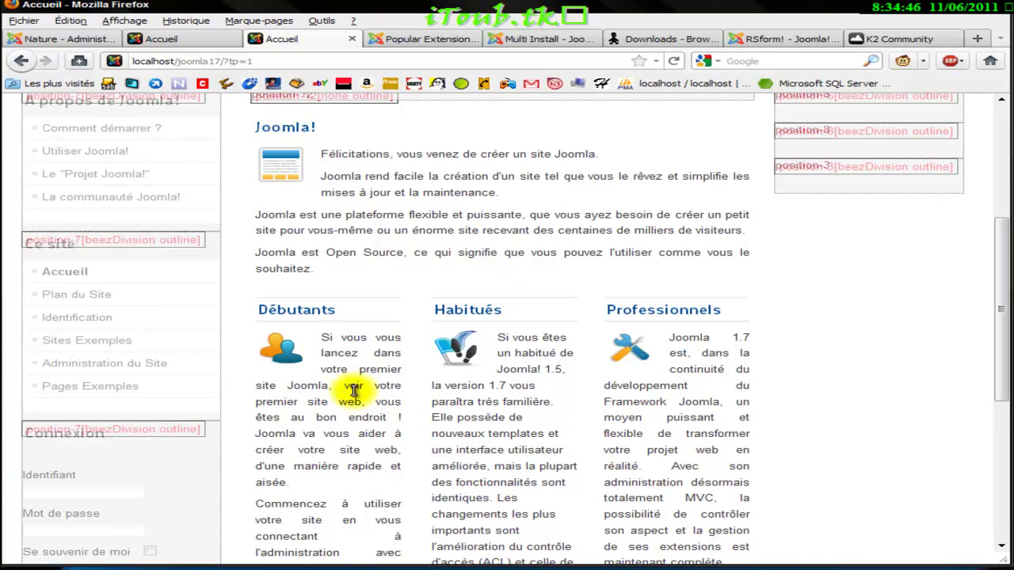
{"action": "scroll", "coordinate": [498, 390], "scroll_direction": "down", "scroll_amount": 6}
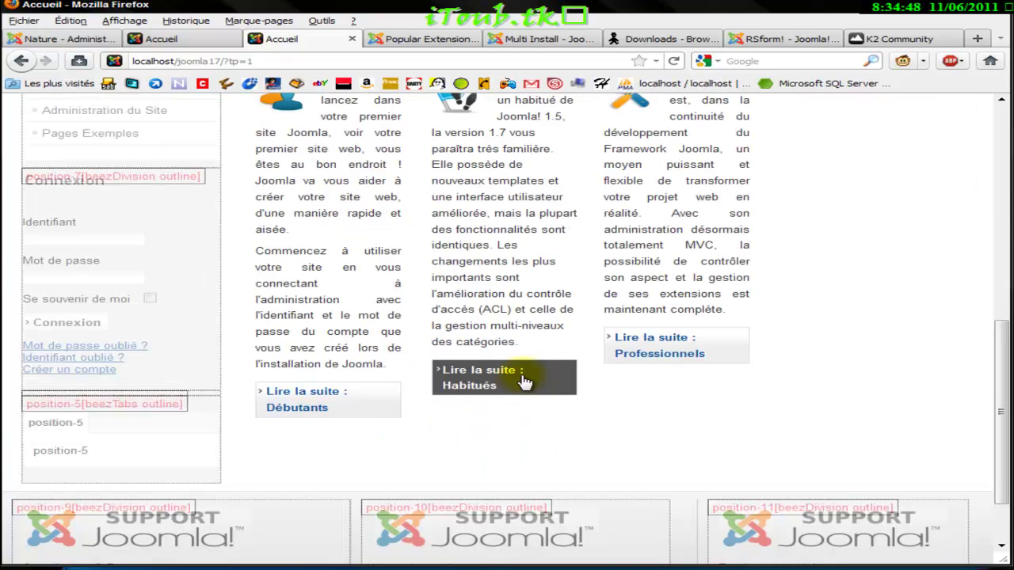
{"action": "scroll", "coordinate": [464, 389], "scroll_direction": "up", "scroll_amount": 4}
{"action": "scroll", "coordinate": [408, 299], "scroll_direction": "up", "scroll_amount": 2}
{"action": "scroll", "coordinate": [639, 237], "scroll_direction": "down", "scroll_amount": 2}
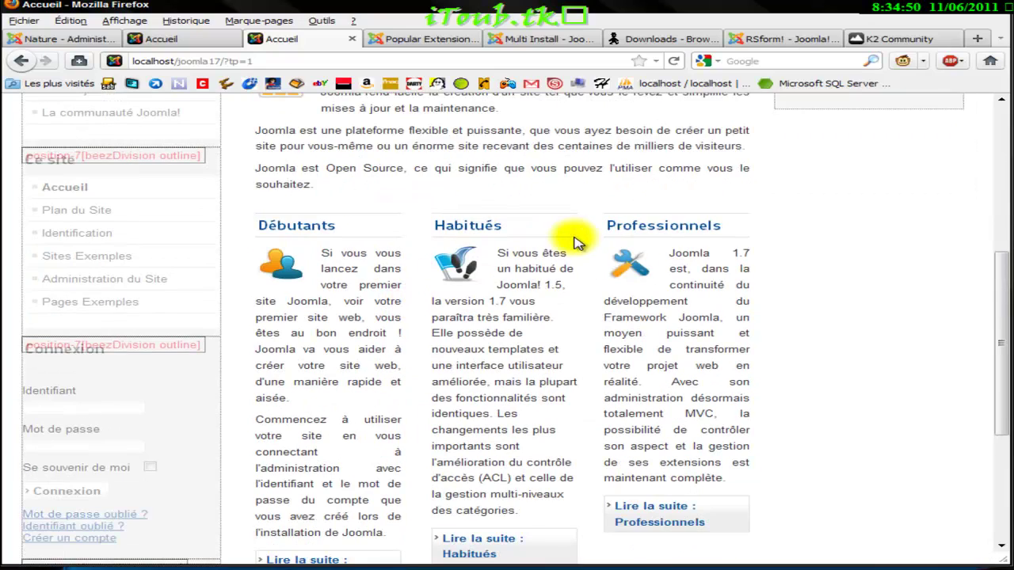
{"action": "scroll", "coordinate": [534, 261], "scroll_direction": "up", "scroll_amount": 8}
- Set the number of sub-category columns to 1 in the Neige category's view options
{"action": "left_click", "coordinate": [40, 38]}
{"action": "scroll", "coordinate": [444, 222], "scroll_direction": "down", "scroll_amount": 4}
{"action": "scroll", "coordinate": [475, 238], "scroll_direction": "up", "scroll_amount": 2}
{"action": "scroll", "coordinate": [871, 324], "scroll_direction": "down", "scroll_amount": 2}
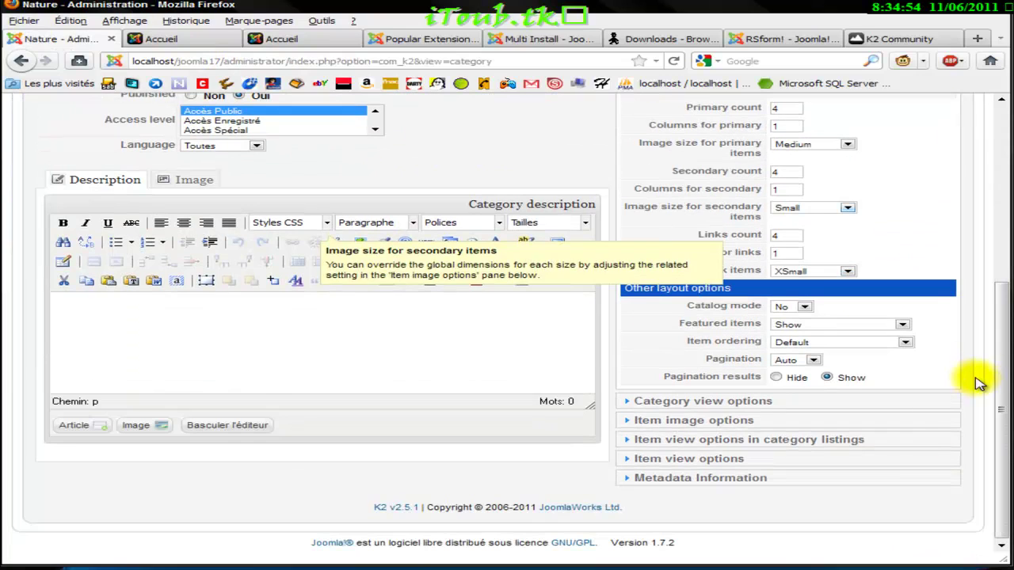
{"action": "left_click", "coordinate": [770, 402]}
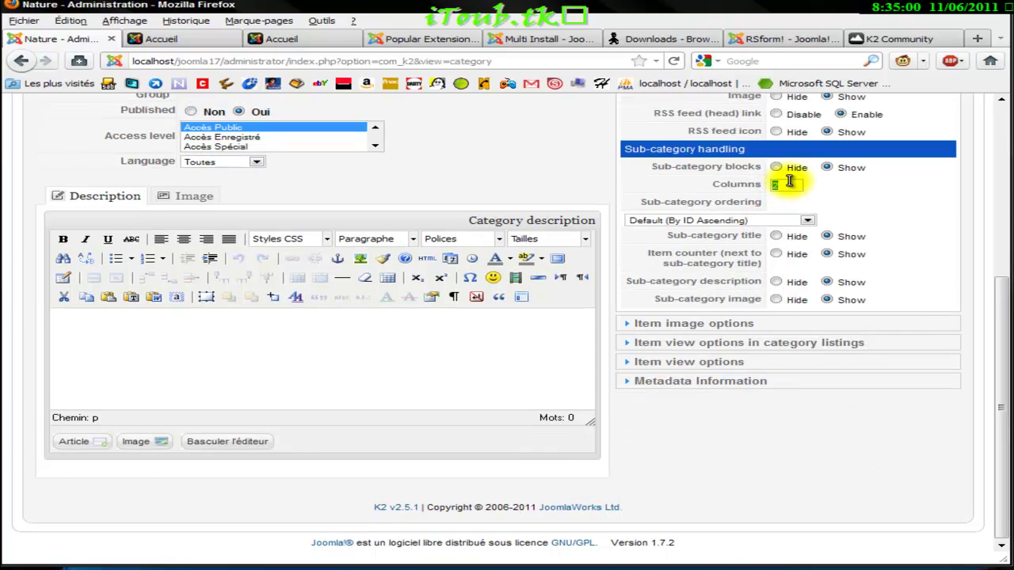
{"action": "key", "text": "Return"}
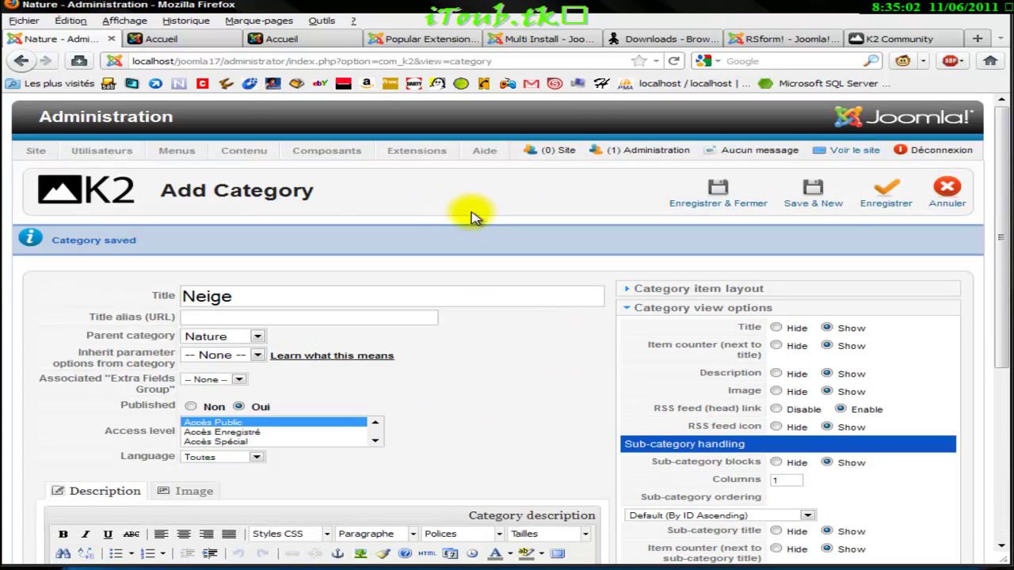
- Save the Neige category while starting another new one, and close the Multi Install and Popular Extensions pages
{"action": "left_click", "coordinate": [824, 193]}
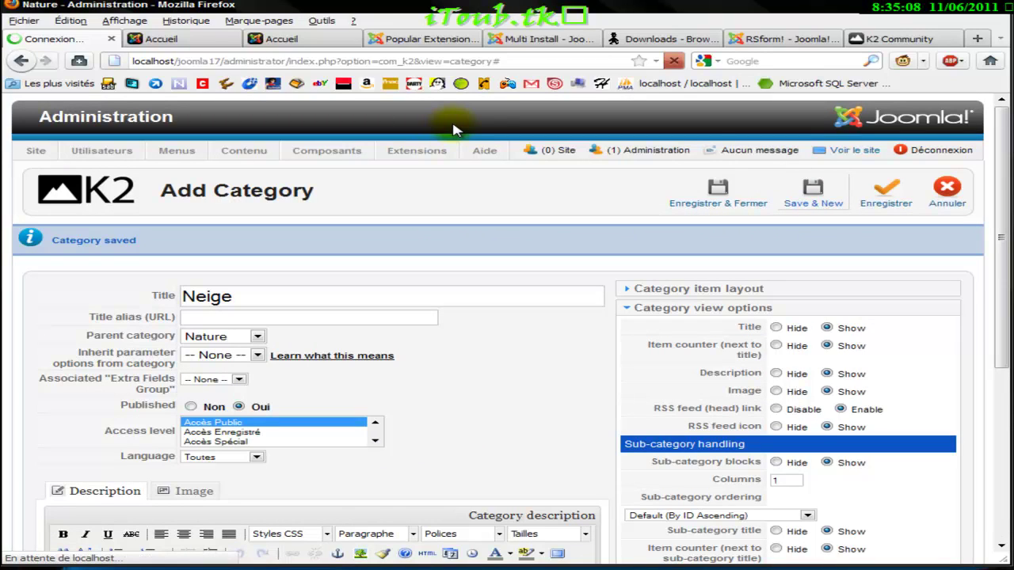
{"action": "left_click", "coordinate": [538, 40]}
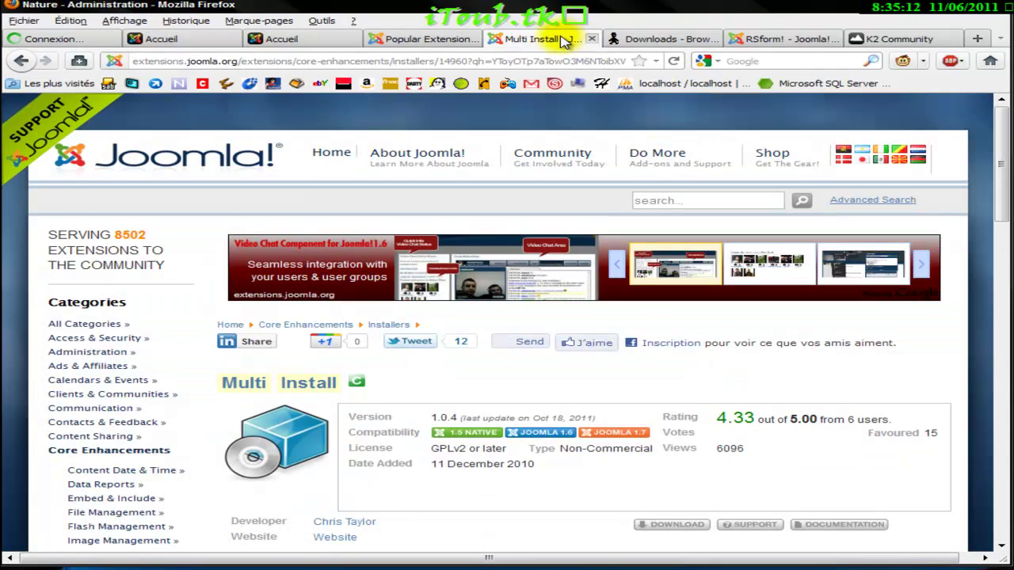
{"action": "key", "text": "ctrl+Tab"}
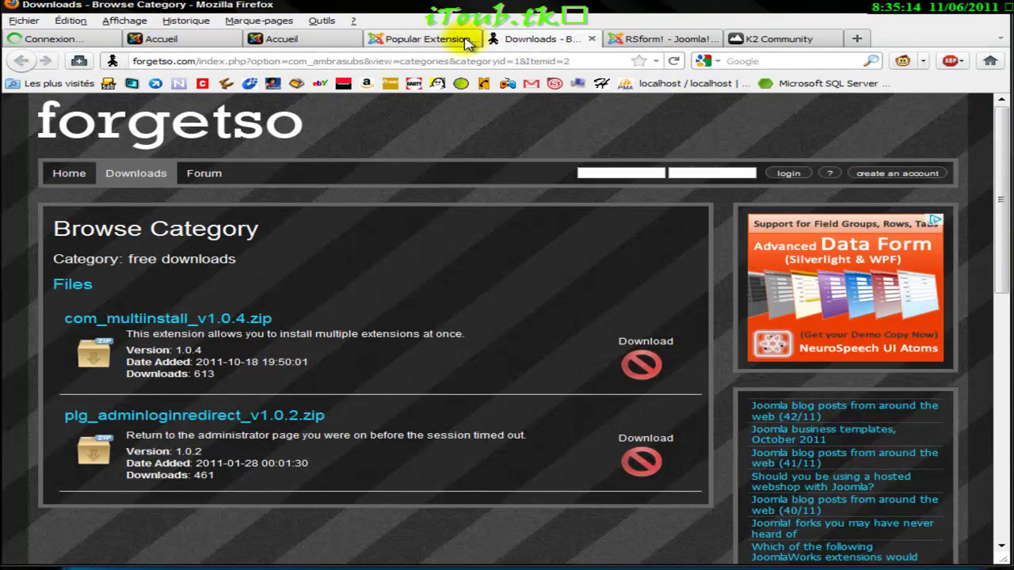
{"action": "left_click", "coordinate": [466, 42]}
{"action": "left_click", "coordinate": [471, 39]}
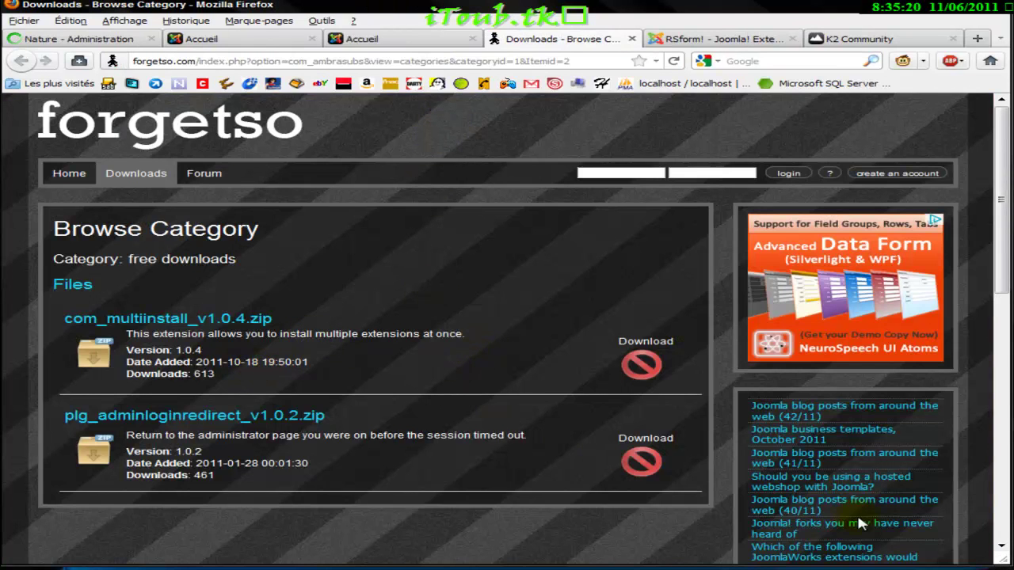
- View the com_multiinstall_v1.0.4.zip file page and return to the blank Add Category form
{"action": "left_click", "coordinate": [168, 317]}
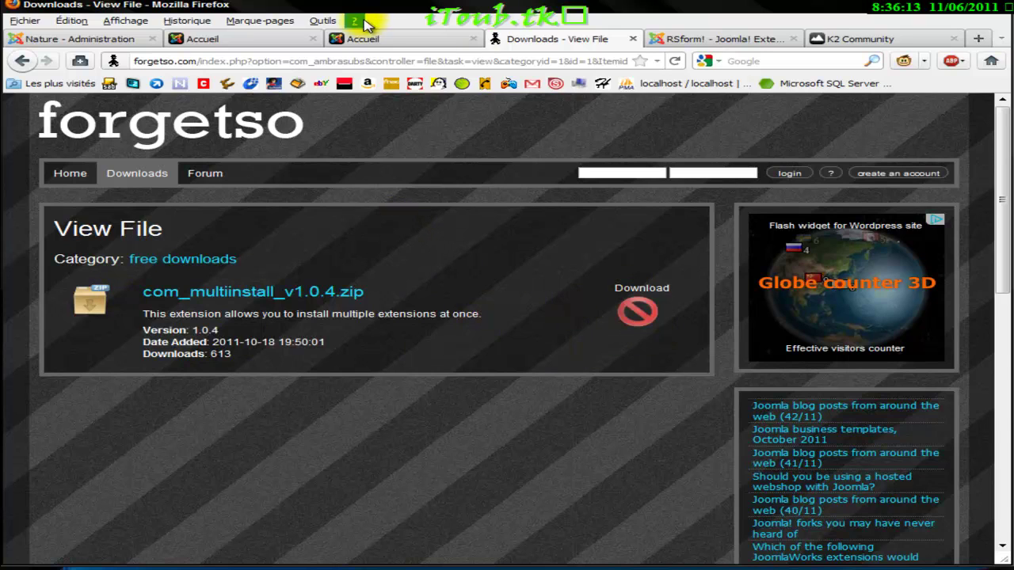
{"action": "left_click", "coordinate": [372, 38]}
{"action": "left_click", "coordinate": [71, 38]}
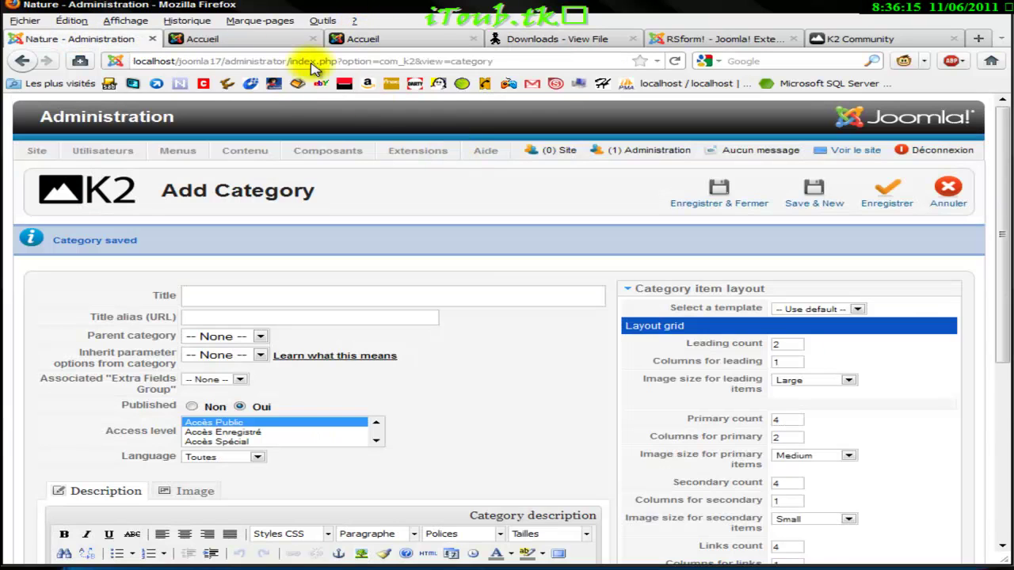
- Title the new K2 category Accueil and set its columns for primary items to 1
{"action": "left_click", "coordinate": [390, 296]}
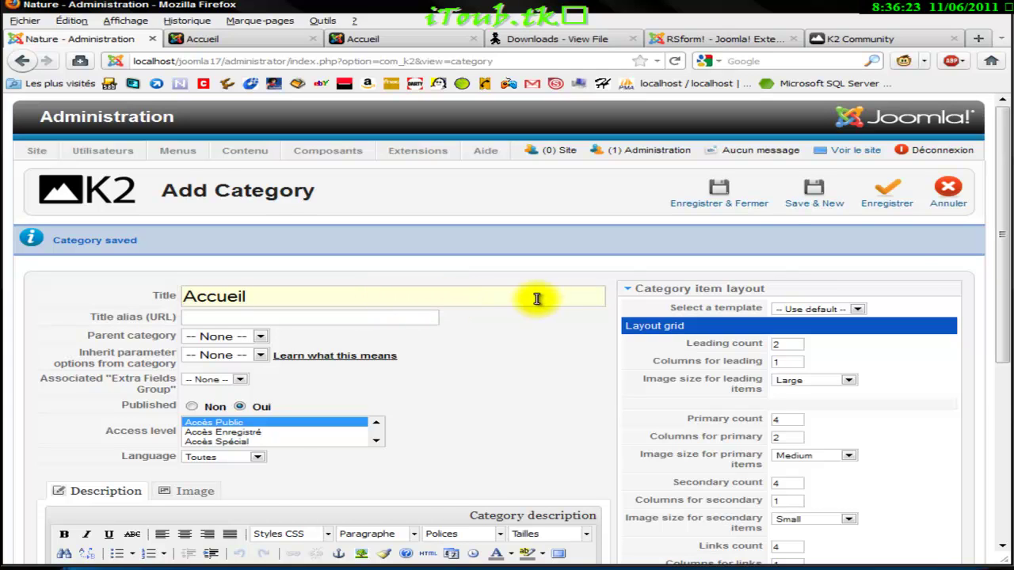
{"action": "scroll", "coordinate": [536, 302], "scroll_direction": "down", "scroll_amount": 5}
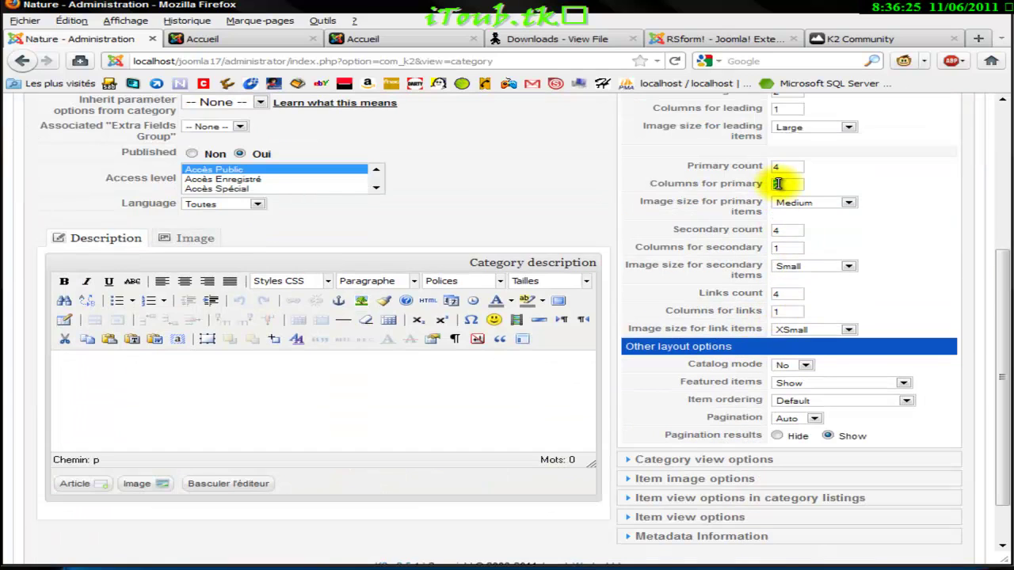
{"action": "type", "text": "1"}
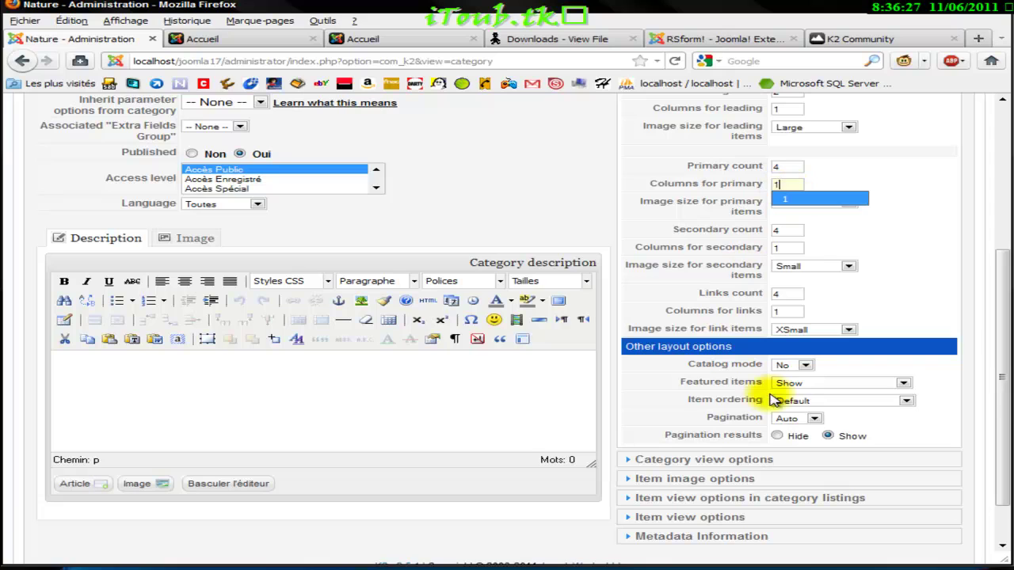
- Set the sub-category columns to 1 in the Accueil category's view options, and save and close the category
{"action": "left_click", "coordinate": [802, 454]}
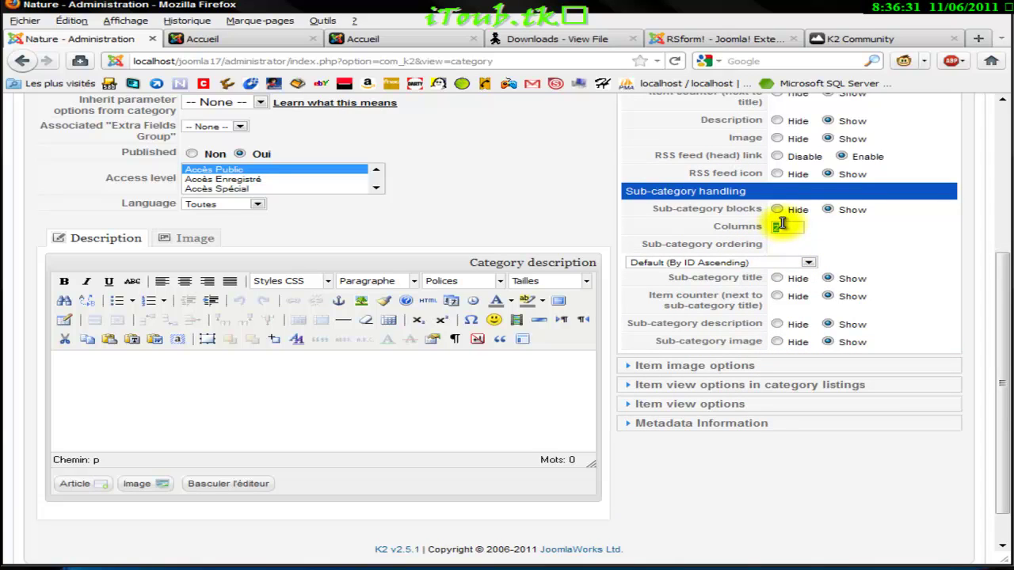
{"action": "type", "text": "1"}
{"action": "key", "text": "Return"}
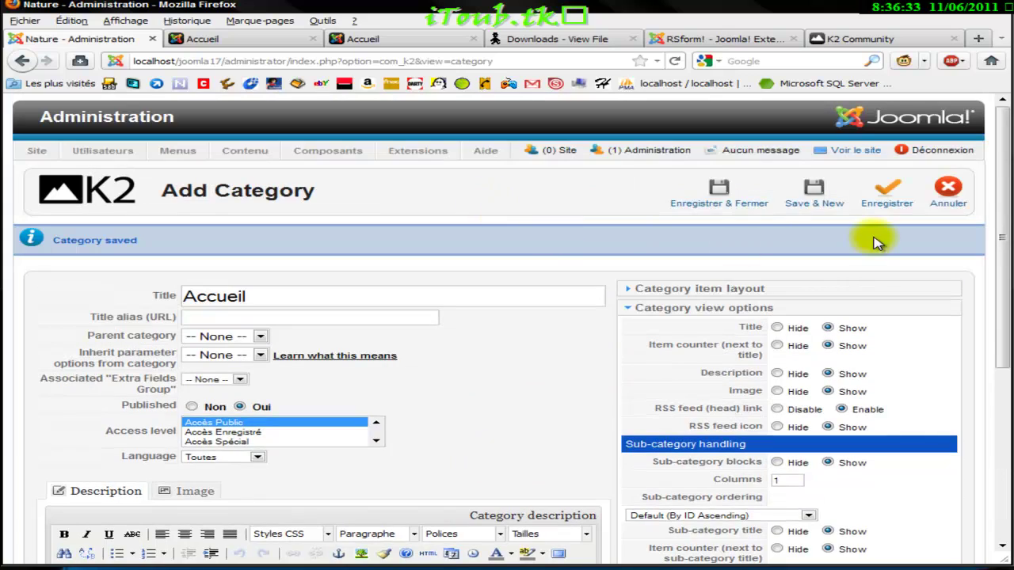
{"action": "left_click", "coordinate": [717, 190]}
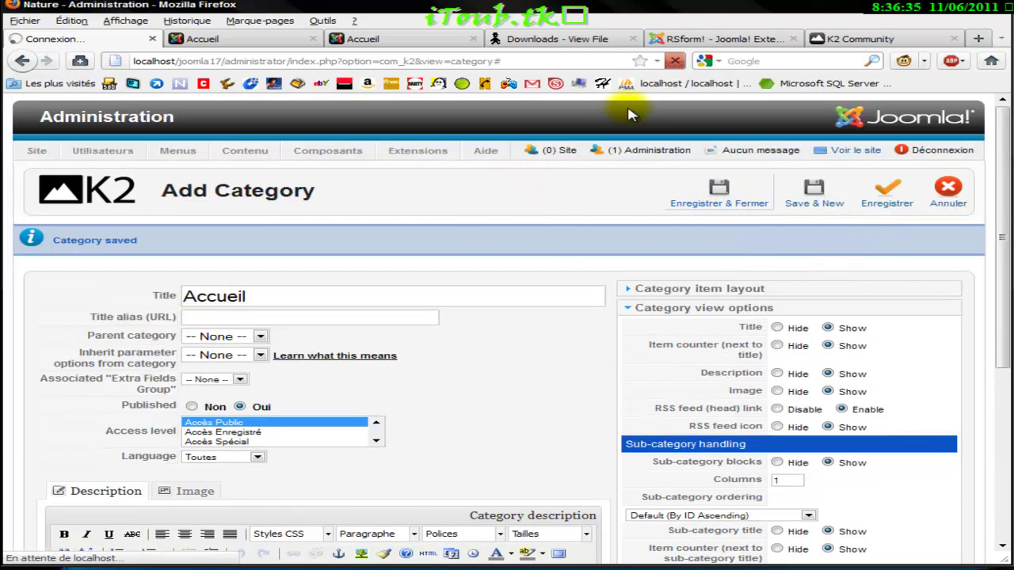
- Search the web for la nature and open the Nature Wikipédia article and the le monde de la nature page
{"action": "left_click", "coordinate": [977, 39]}
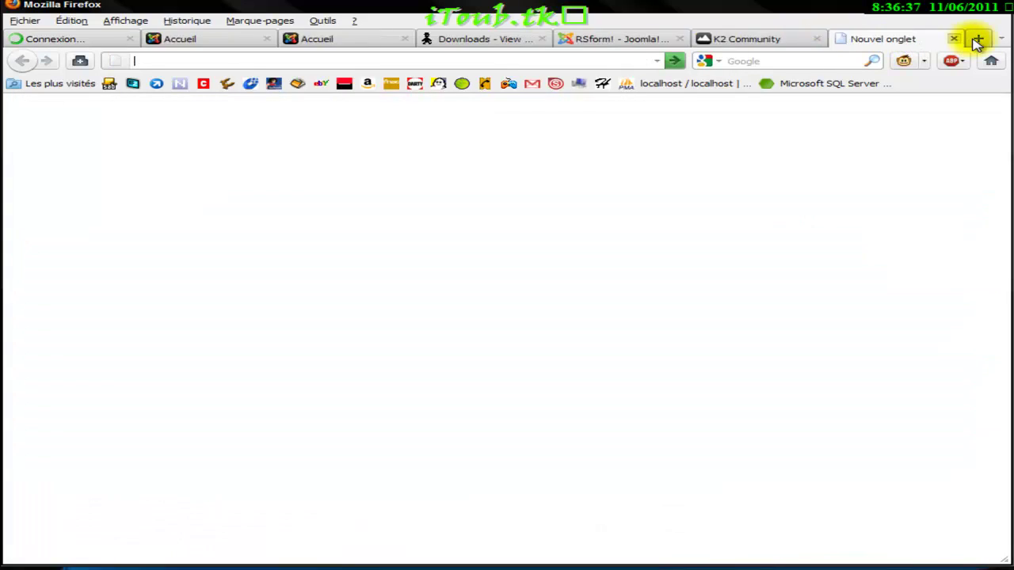
{"action": "type", "text": "la nature"}
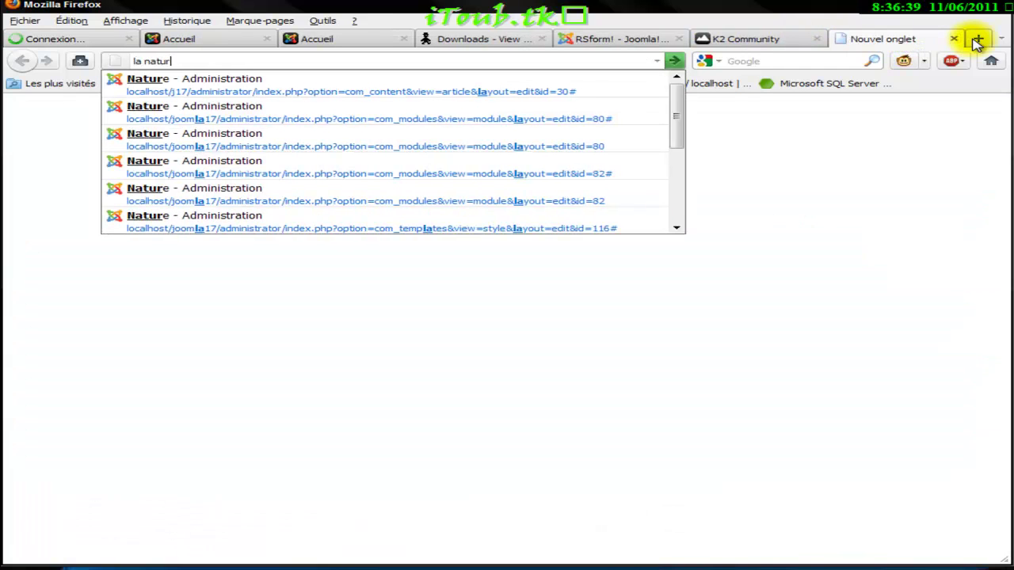
{"action": "key", "text": "Return"}
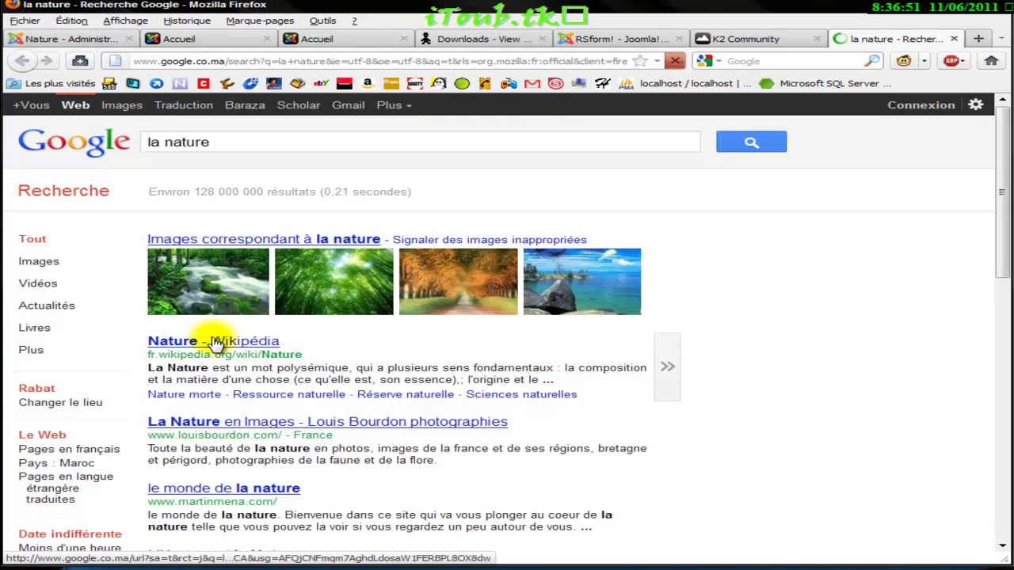
{"action": "middle_click", "coordinate": [237, 341]}
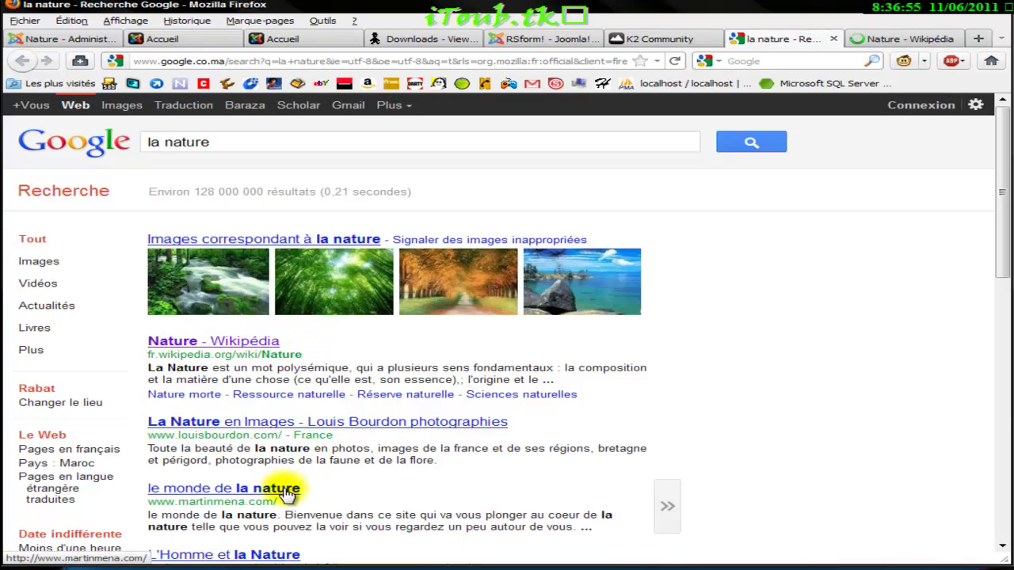
{"action": "left_click", "coordinate": [287, 492]}
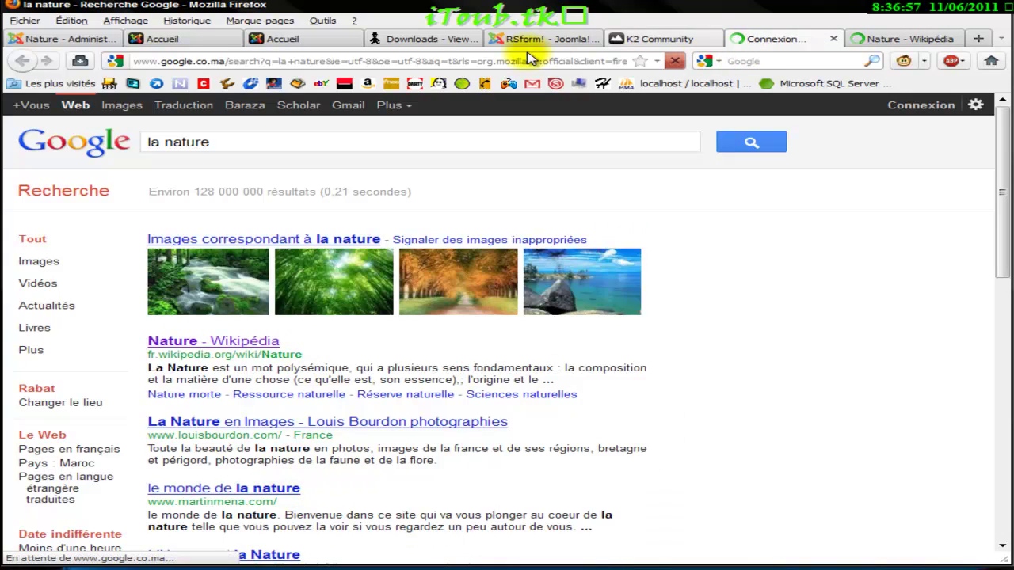
- Return to the Joomla administration and open the K2 items list
{"action": "left_click", "coordinate": [79, 39]}
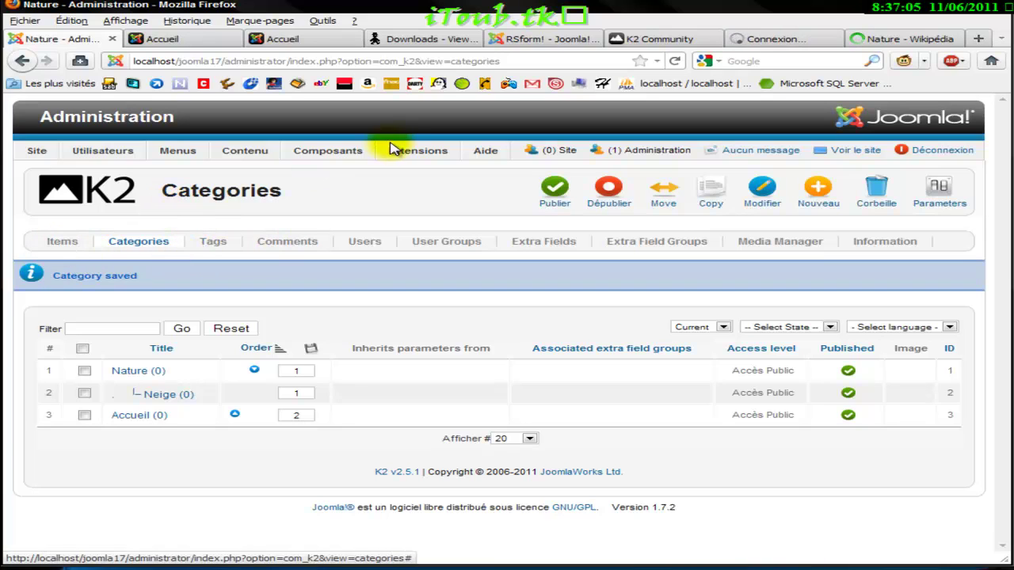
{"action": "mouse_move", "coordinate": [346, 155]}
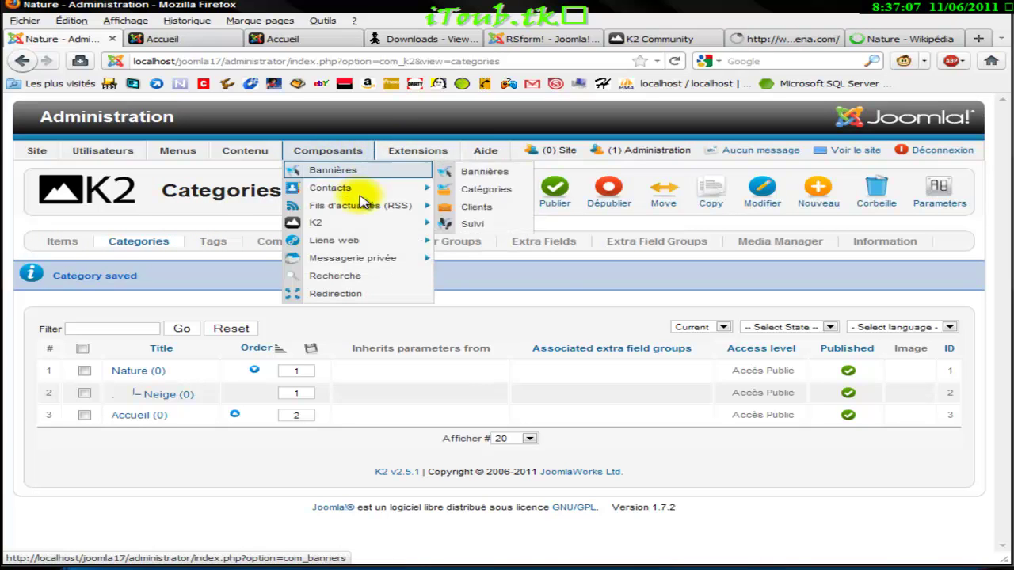
{"action": "mouse_move", "coordinate": [361, 224]}
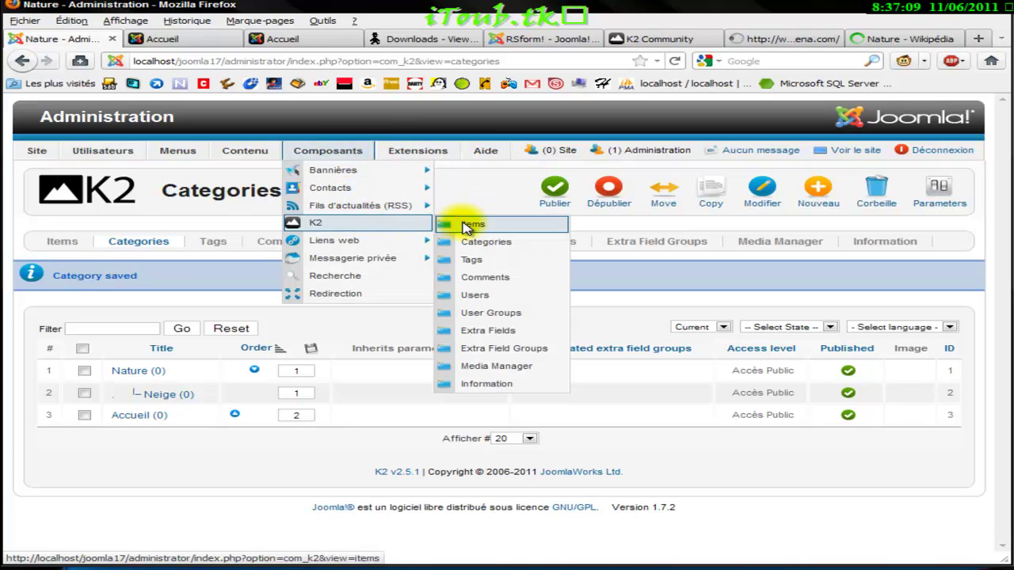
{"action": "left_click", "coordinate": [57, 242]}
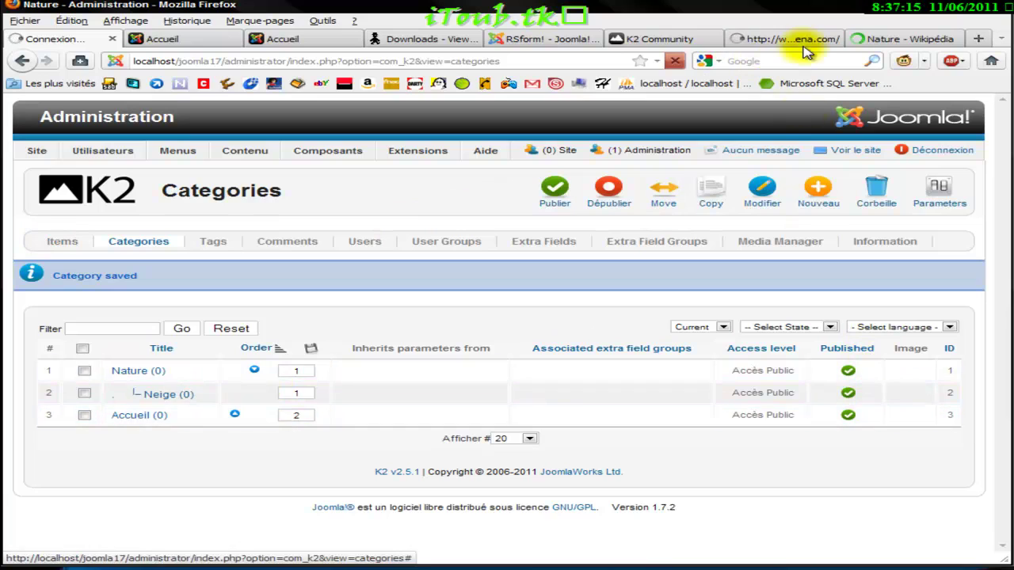
- Check how the Nature Wikipédia article and the le monde de la nature page are loading
{"action": "left_click", "coordinate": [780, 39]}
{"action": "left_click", "coordinate": [870, 41]}
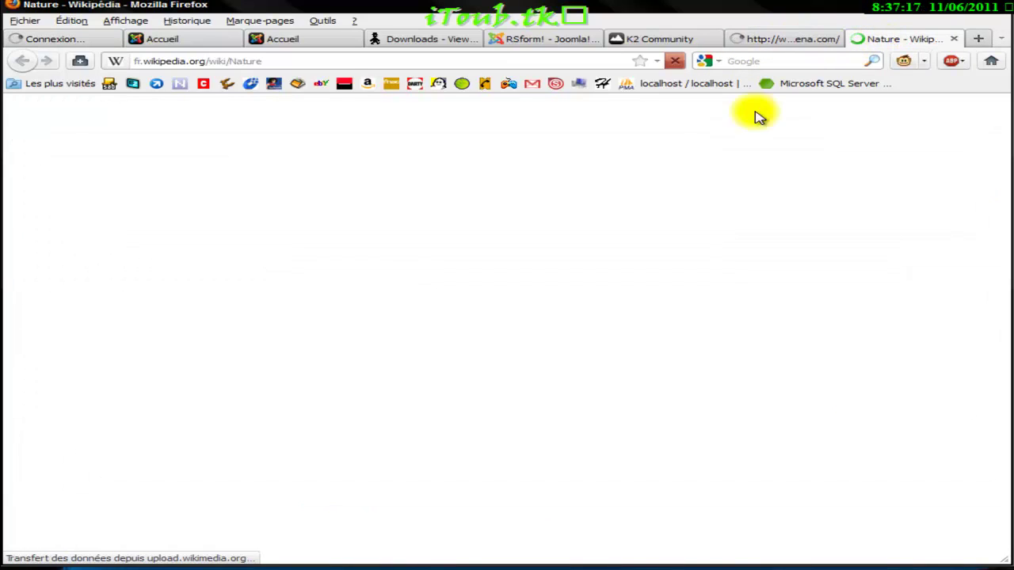
{"action": "left_click", "coordinate": [795, 42]}
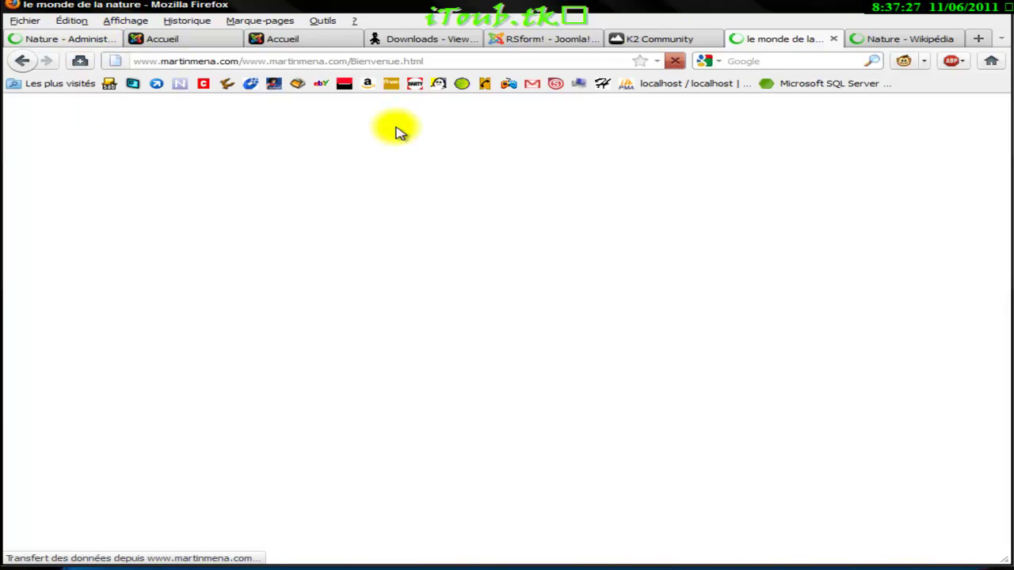
- Start a new K2 item from the items list and look over its form down to the content editor
{"action": "key", "text": "ctrl+1"}
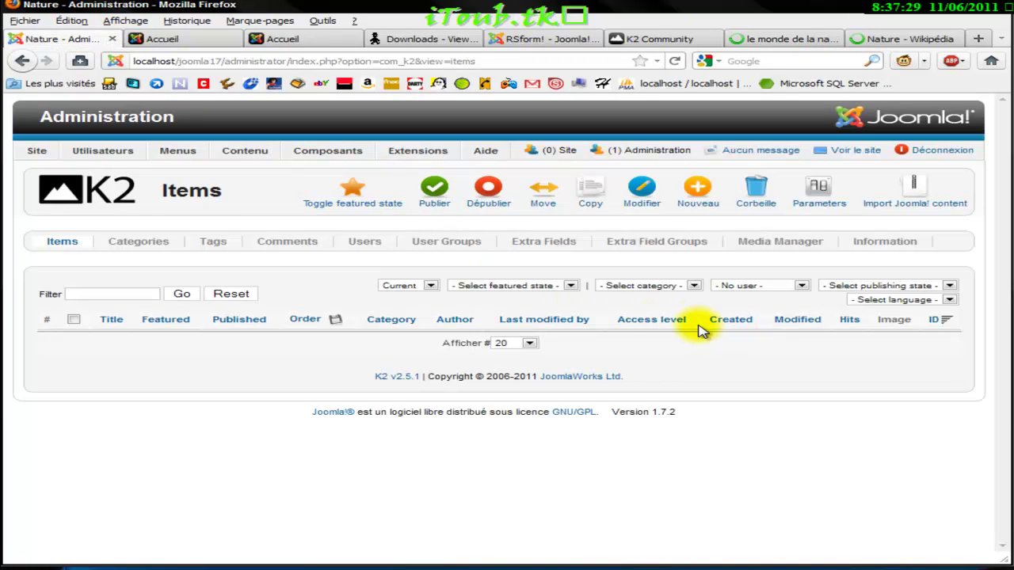
{"action": "left_click", "coordinate": [696, 194]}
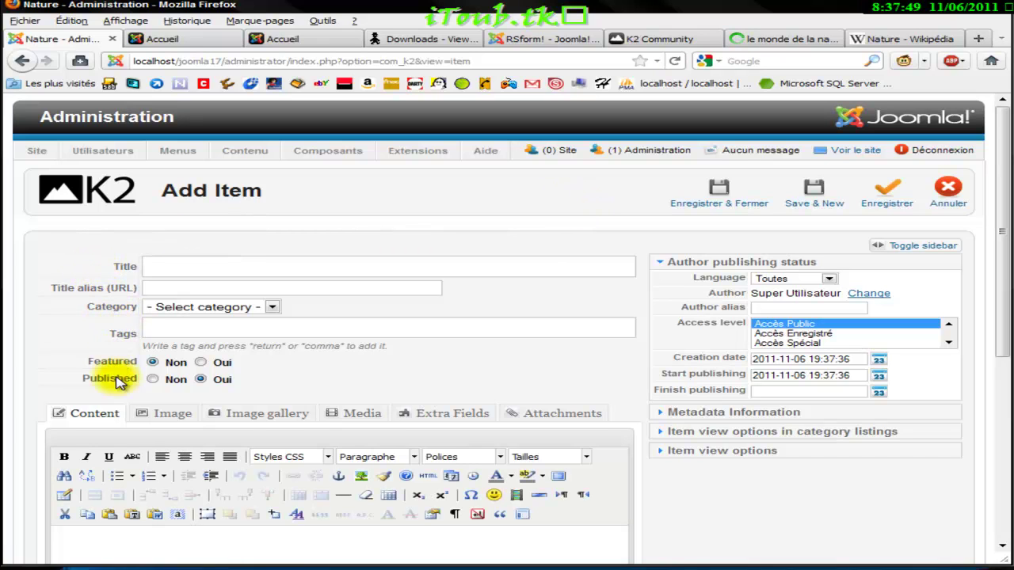
{"action": "scroll", "coordinate": [261, 290], "scroll_direction": "down", "scroll_amount": 5}
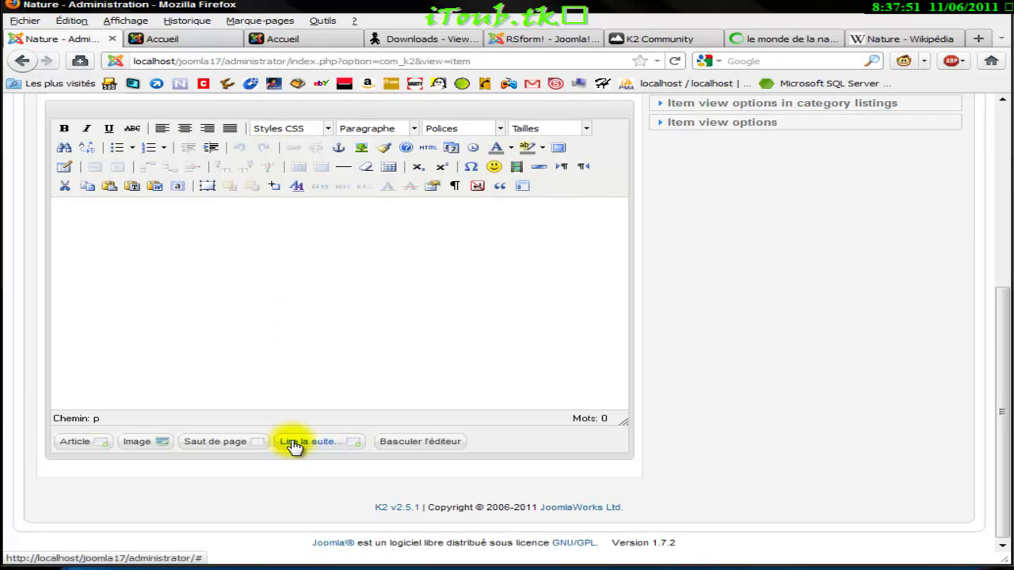
{"action": "scroll", "coordinate": [292, 444], "scroll_direction": "up", "scroll_amount": 5}
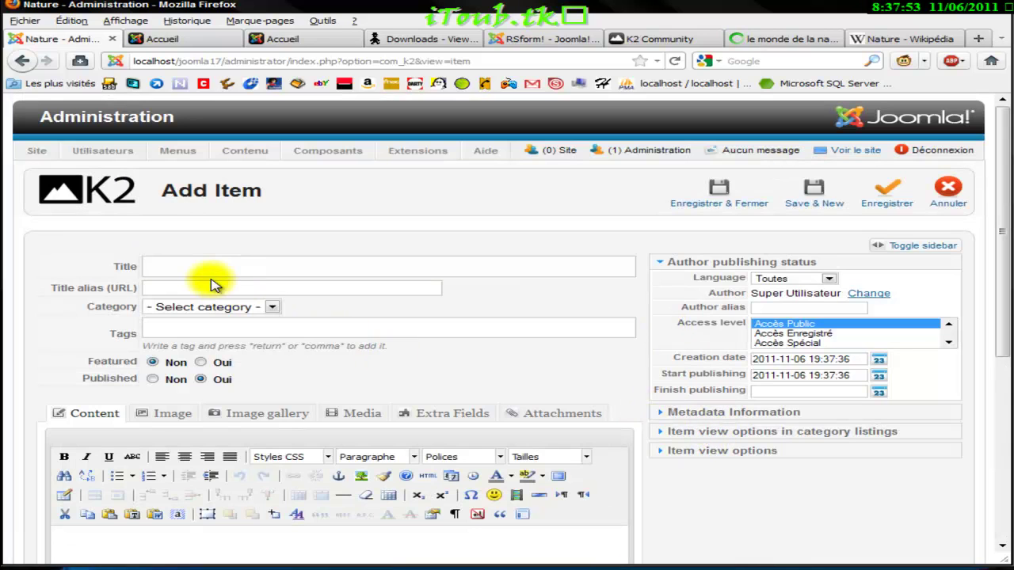
- Copy the heading Nature from the Wikipédia article
{"action": "left_click", "coordinate": [871, 40]}
{"action": "left_click_drag", "start_coordinate": [176, 183], "coordinate": [250, 186]}
{"action": "right_click", "coordinate": [207, 190]}
{"action": "left_click", "coordinate": [222, 195]}
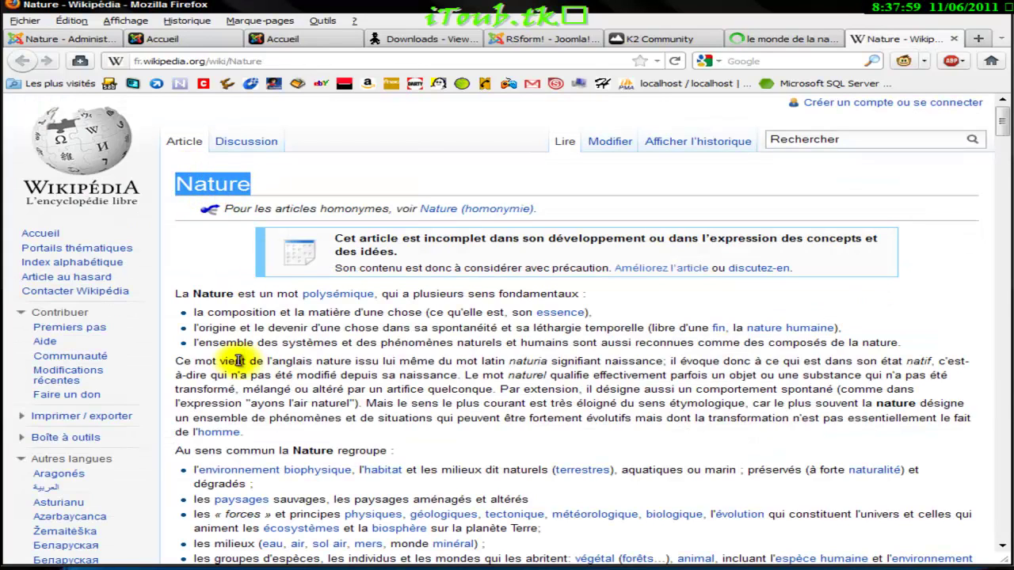
- Try to copy the first words of the Wikipédia article's opening sentence
{"action": "left_click_drag", "start_coordinate": [273, 294], "coordinate": [239, 294]}
{"action": "left_click", "coordinate": [222, 294]}
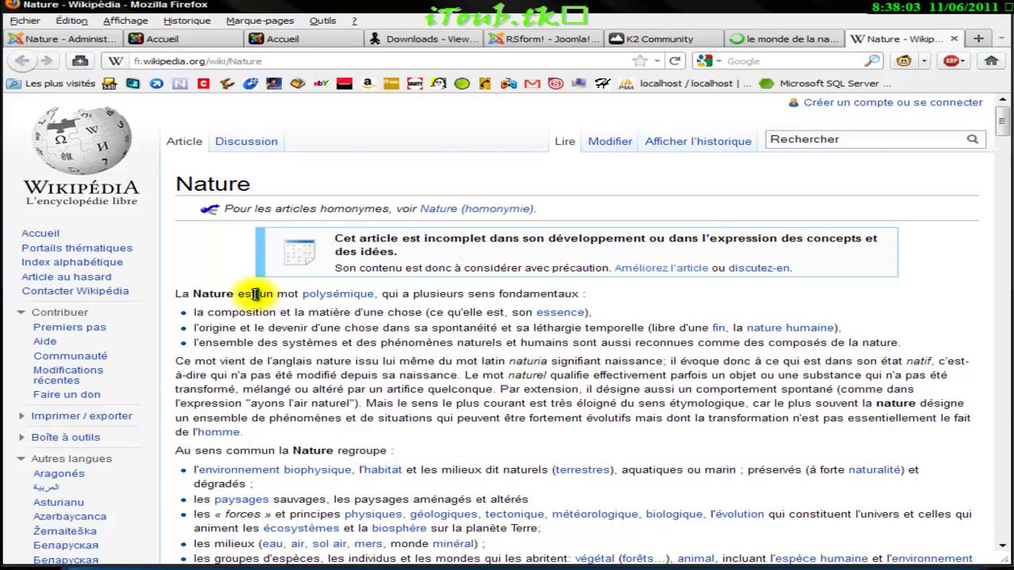
{"action": "scroll", "coordinate": [255, 294], "scroll_direction": "down", "scroll_amount": 5}
{"action": "scroll", "coordinate": [255, 294], "scroll_direction": "up", "scroll_amount": 5}
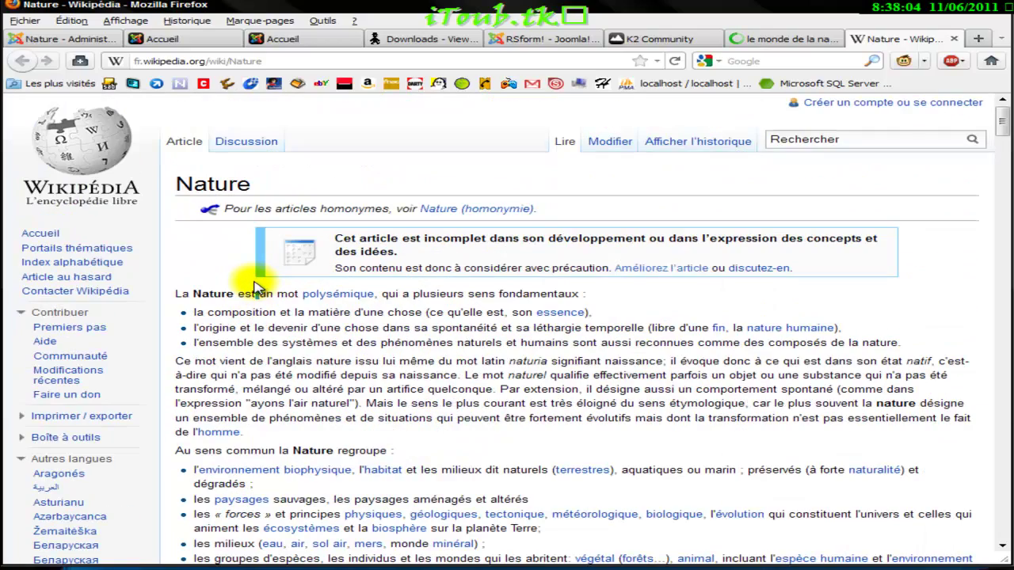
{"action": "left_click_drag", "start_coordinate": [252, 294], "coordinate": [179, 292]}
{"action": "right_click", "coordinate": [182, 292]}
{"action": "key", "text": "c"}
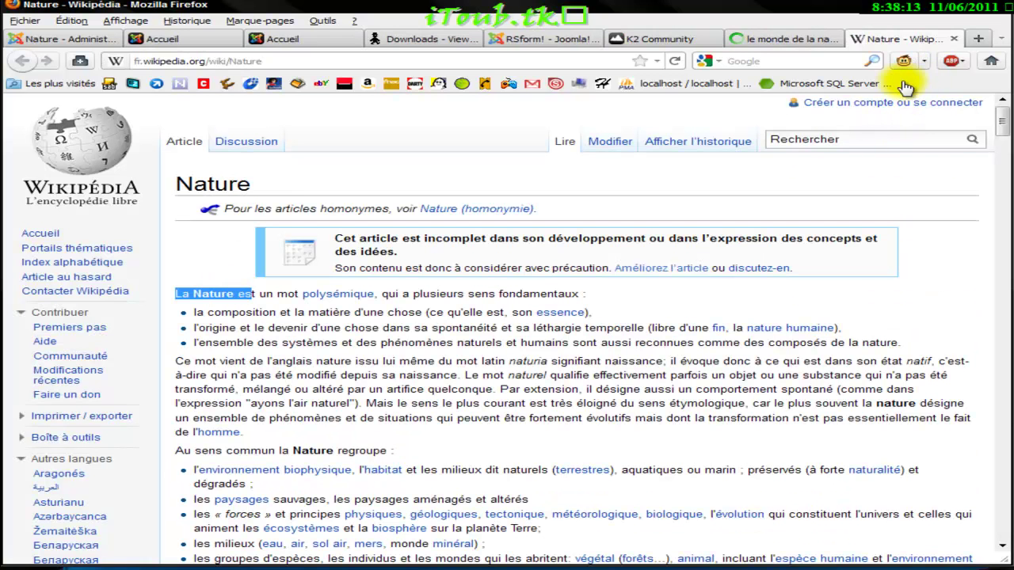
- Copy the words "La Nature est" from the opening sentence of the Wikipédia article
{"action": "left_click", "coordinate": [216, 291]}
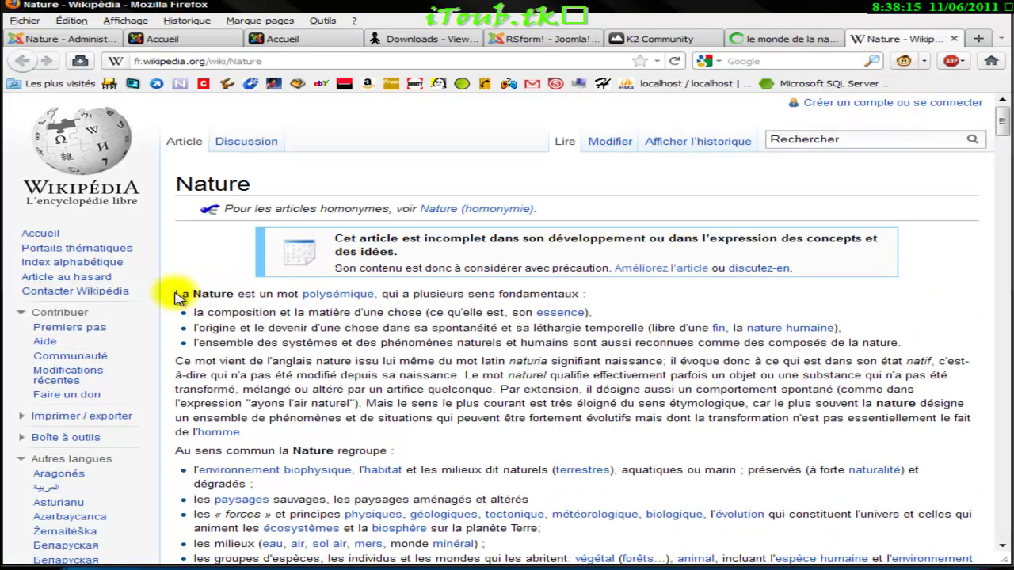
{"action": "left_click_drag", "start_coordinate": [178, 293], "coordinate": [263, 292]}
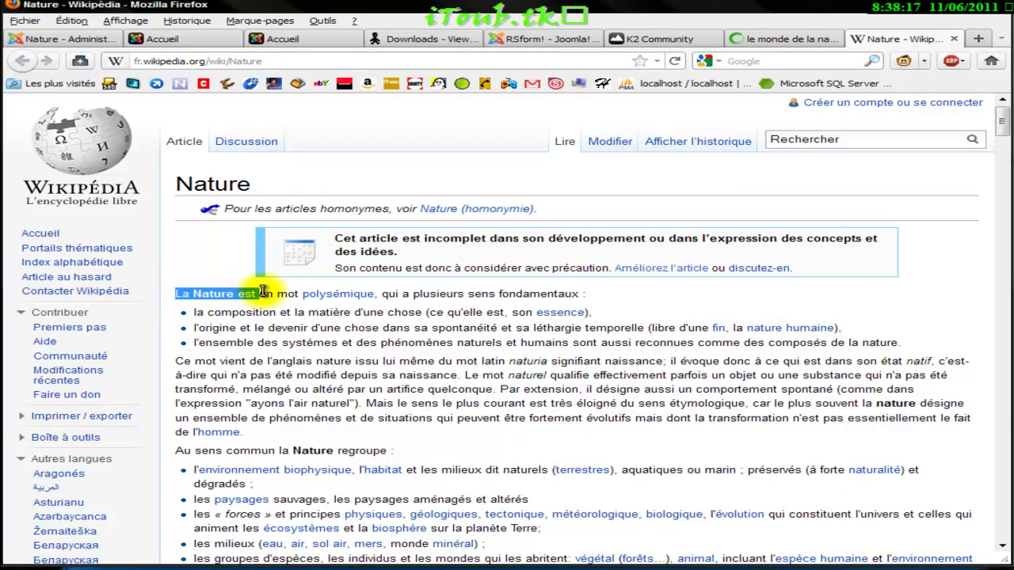
{"action": "right_click", "coordinate": [256, 295]}
{"action": "left_click", "coordinate": [265, 302]}
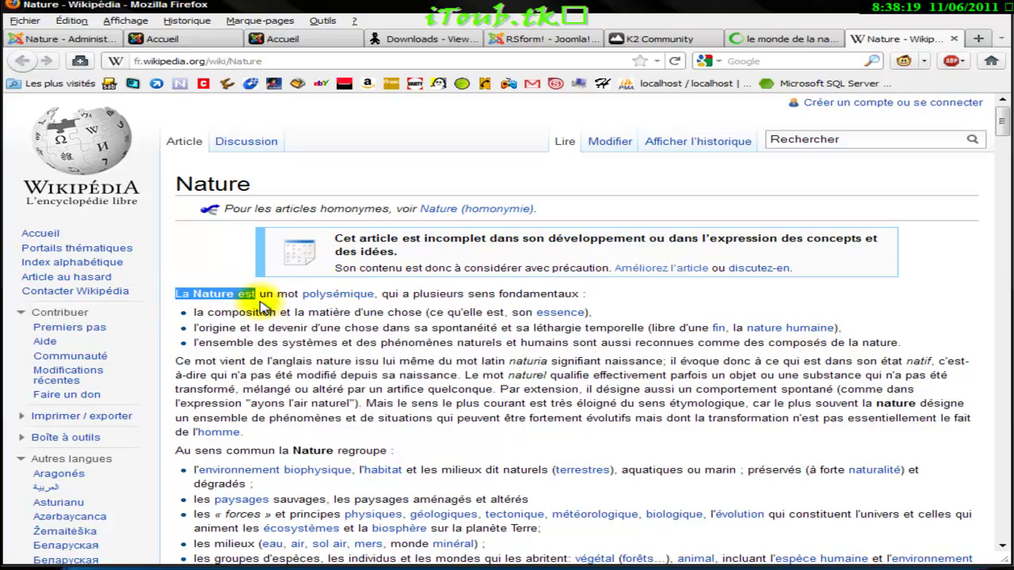
{"action": "scroll", "coordinate": [527, 301], "scroll_direction": "down", "scroll_amount": 9}
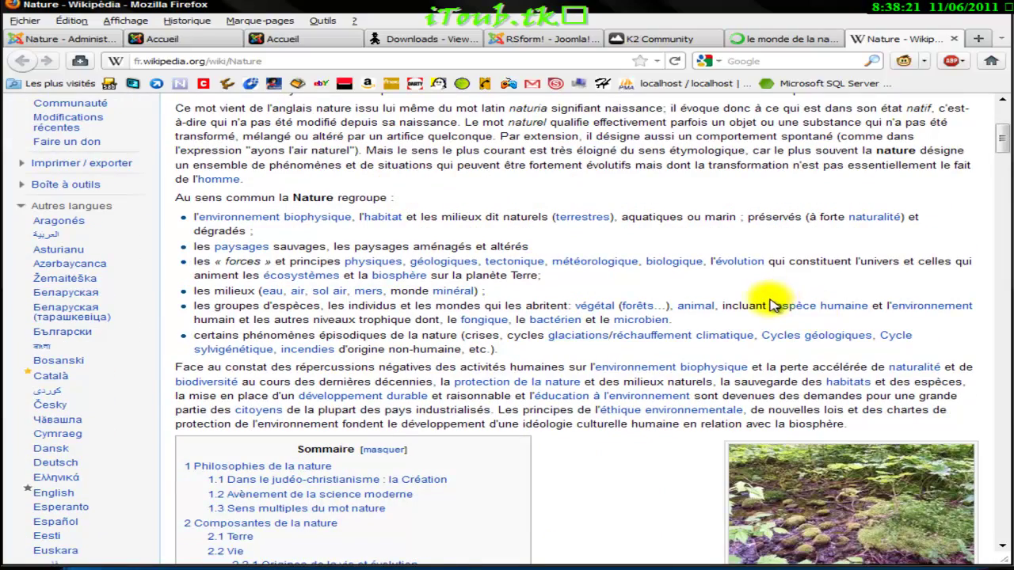
- Paste the copied words "La Nature est" as the title of the new K2 item
{"action": "scroll", "coordinate": [753, 307], "scroll_direction": "down", "scroll_amount": 5}
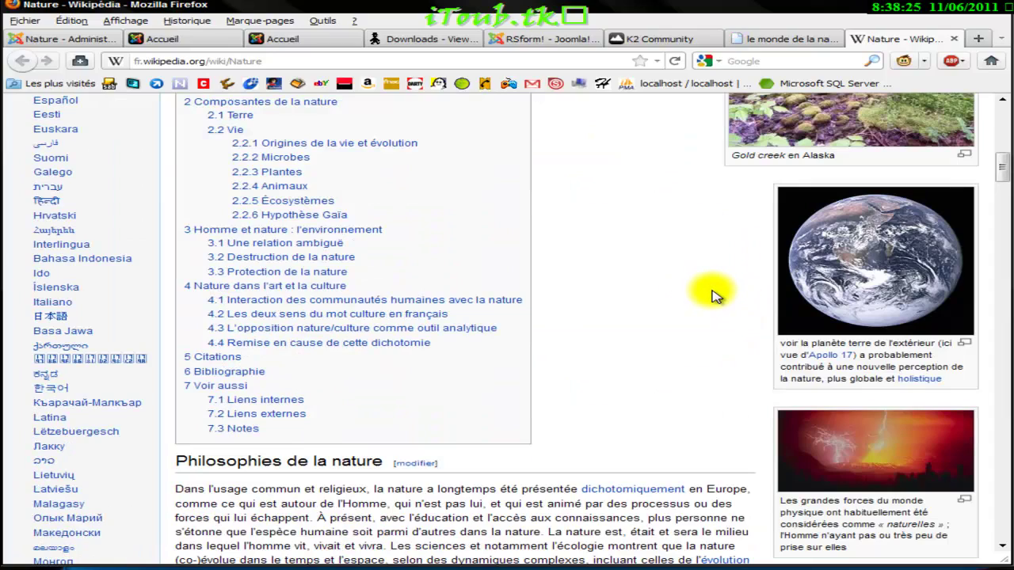
{"action": "scroll", "coordinate": [711, 296], "scroll_direction": "up", "scroll_amount": 15}
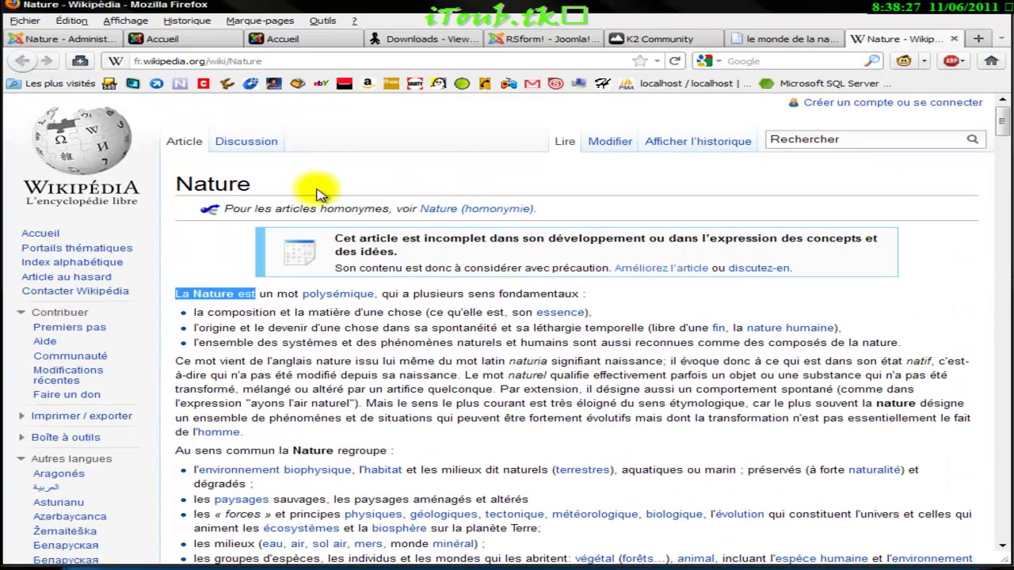
{"action": "key", "text": "ctrl+Tab"}
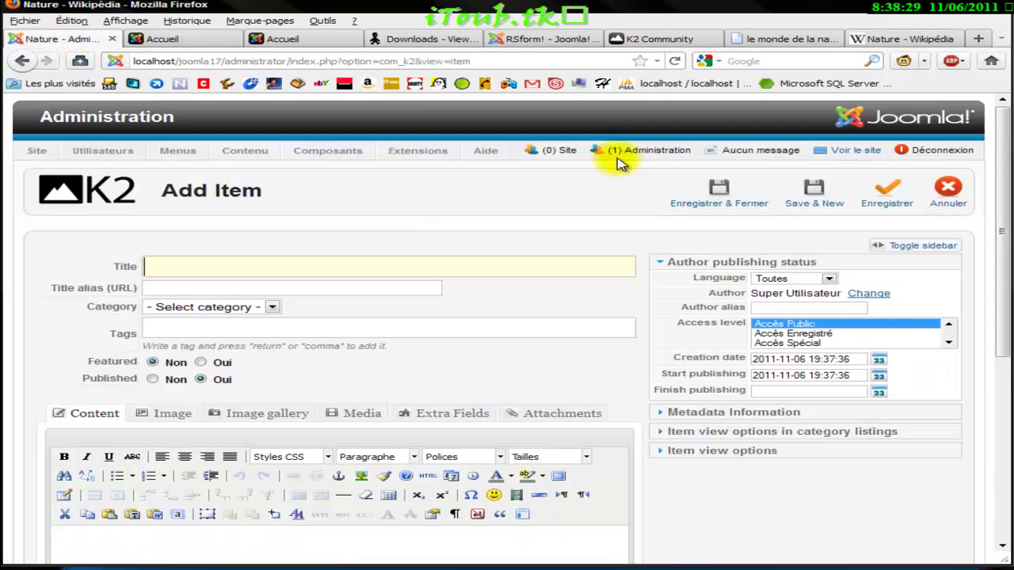
{"action": "key", "text": "ctrl+v"}
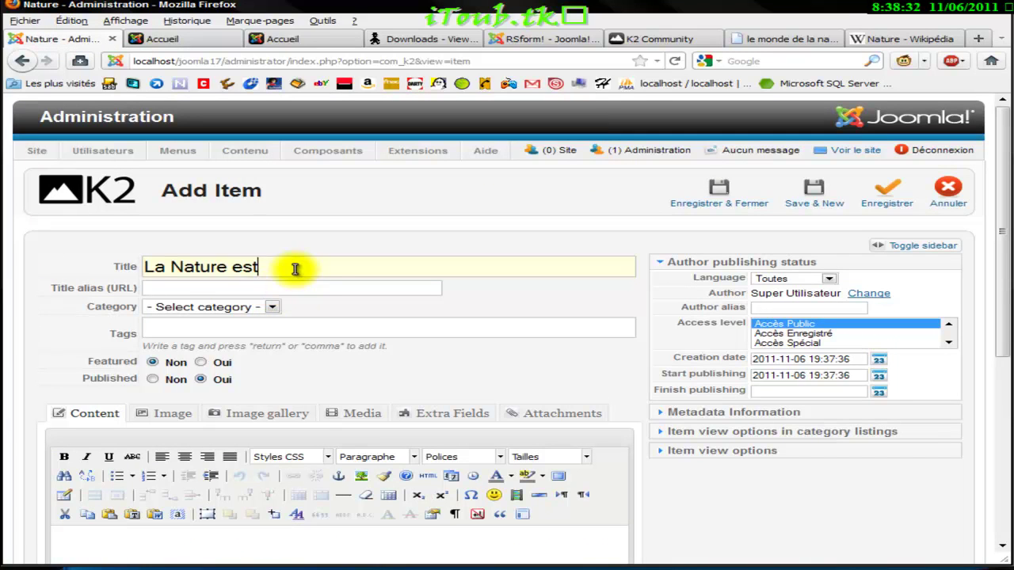
- Set both the Published and Featured options of the item to Oui
{"action": "scroll", "coordinate": [338, 449], "scroll_direction": "down", "scroll_amount": 5}
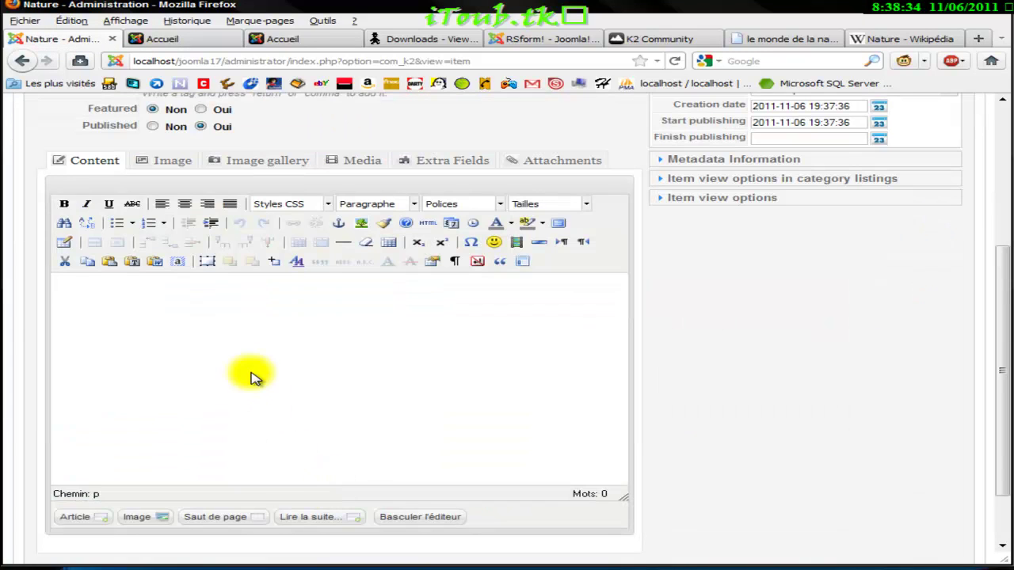
{"action": "left_click", "coordinate": [154, 127]}
{"action": "left_click", "coordinate": [201, 128]}
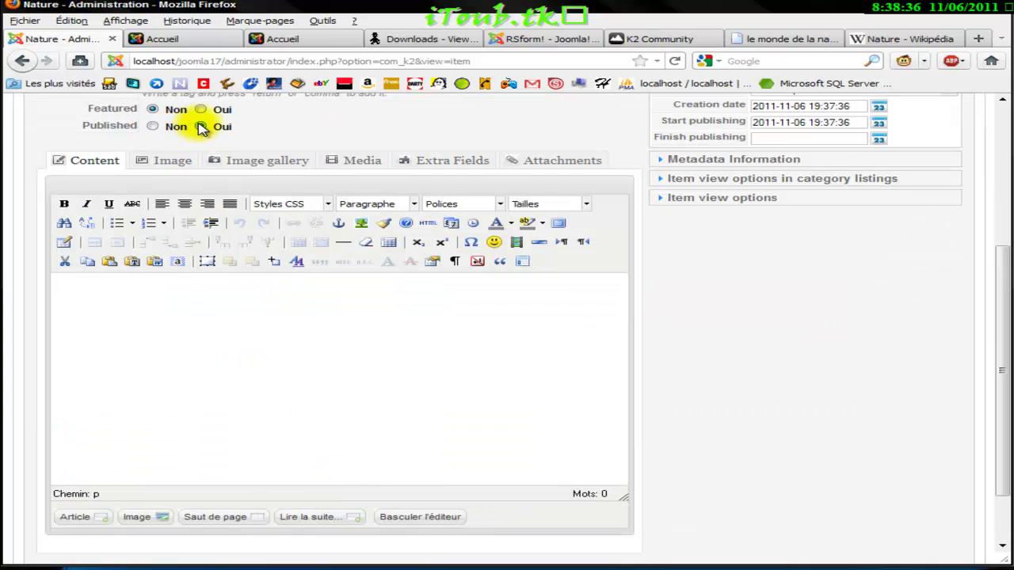
{"action": "scroll", "coordinate": [90, 113], "scroll_direction": "up", "scroll_amount": 3}
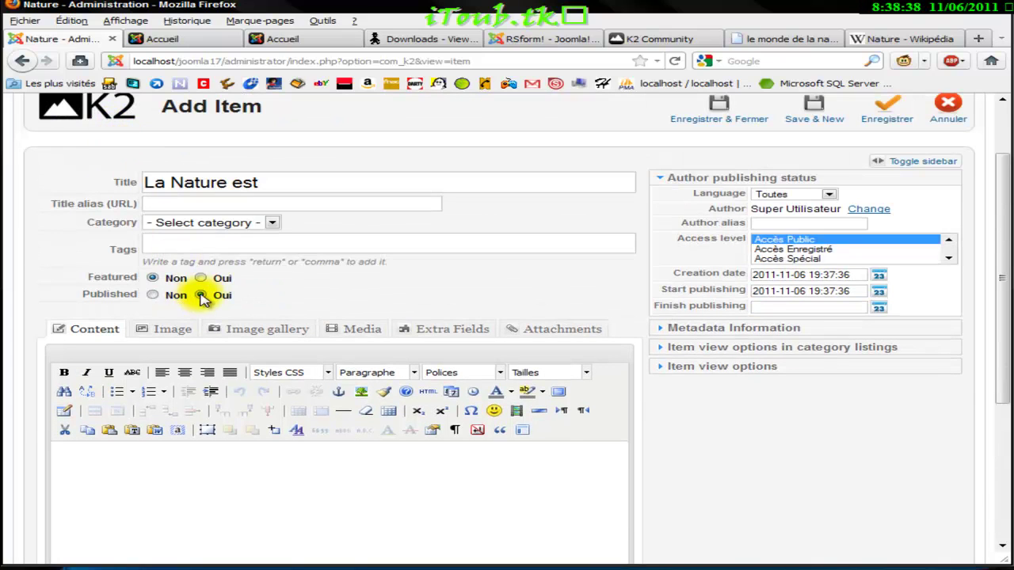
{"action": "left_click", "coordinate": [152, 279]}
{"action": "left_click", "coordinate": [201, 279]}
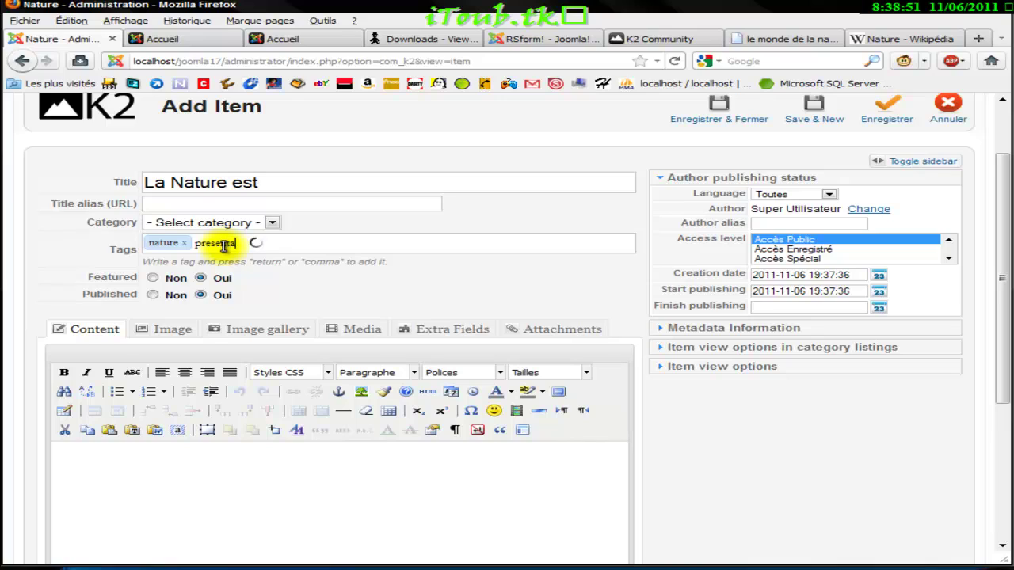
- Add the tags nature, presentation and siteweb to the item and set its language to Français (FR)
{"action": "key", "text": "Return"}
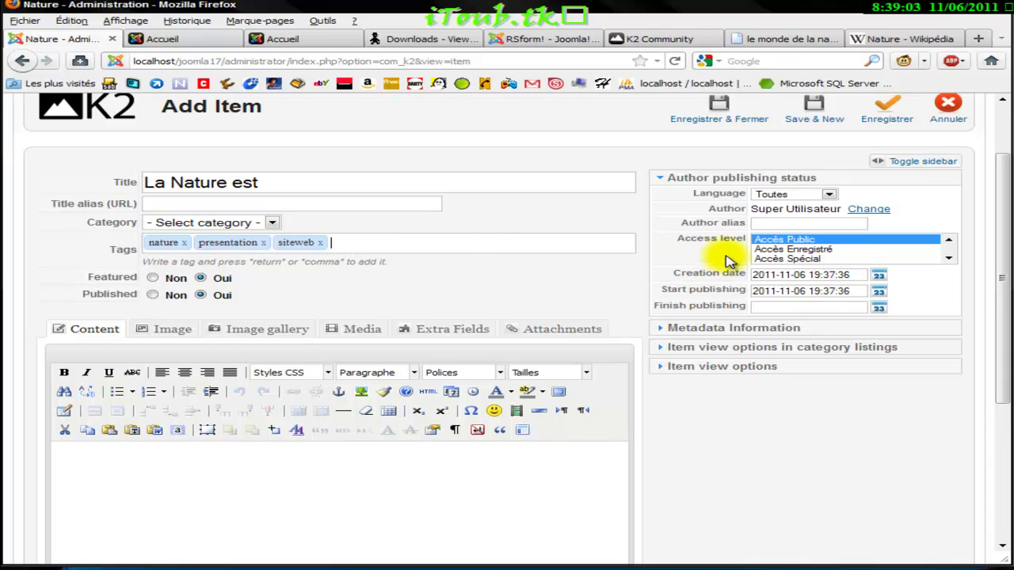
{"action": "left_click", "coordinate": [820, 195]}
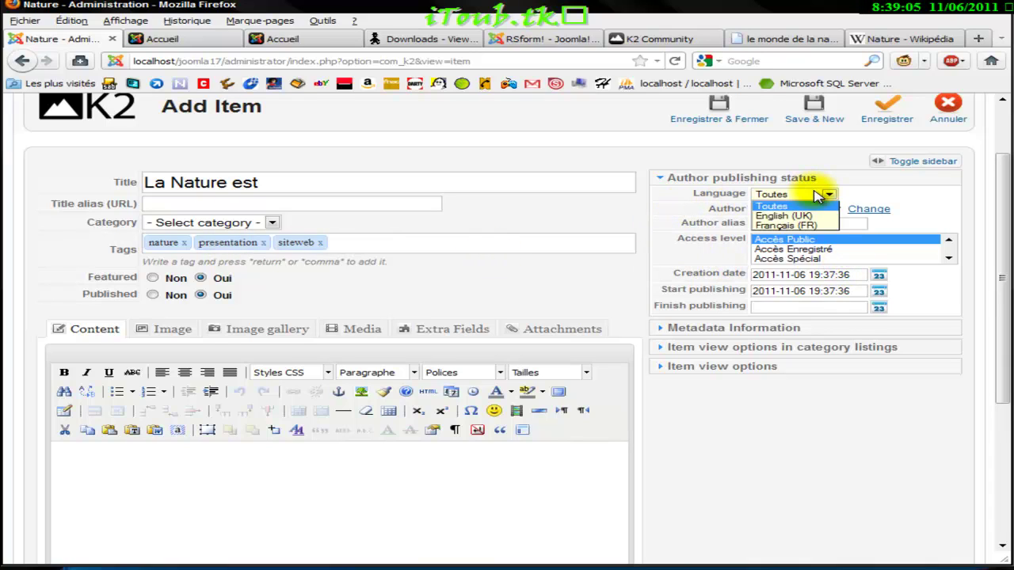
{"action": "left_click", "coordinate": [793, 224]}
- Copy the full Nature article from Wikipédia, from its heading down to the end of the page
{"action": "left_click", "coordinate": [367, 471]}
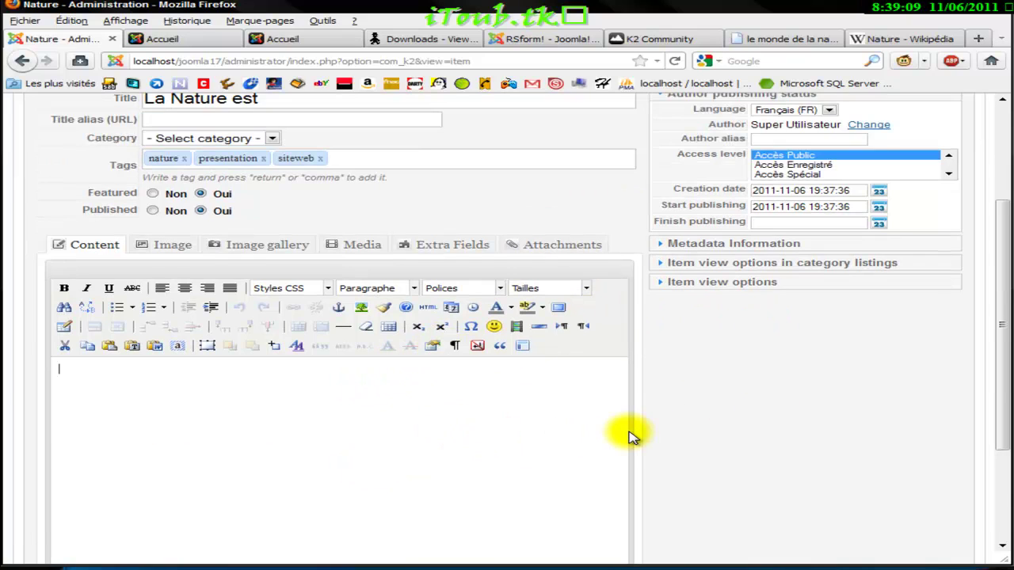
{"action": "scroll", "coordinate": [630, 437], "scroll_direction": "down", "scroll_amount": 4}
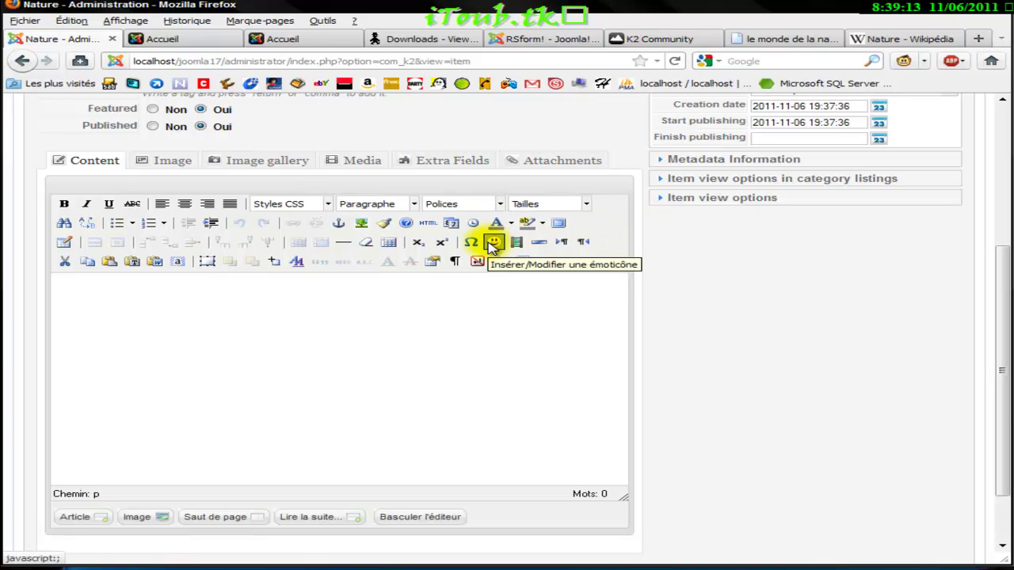
{"action": "scroll", "coordinate": [357, 168], "scroll_direction": "up", "scroll_amount": 4}
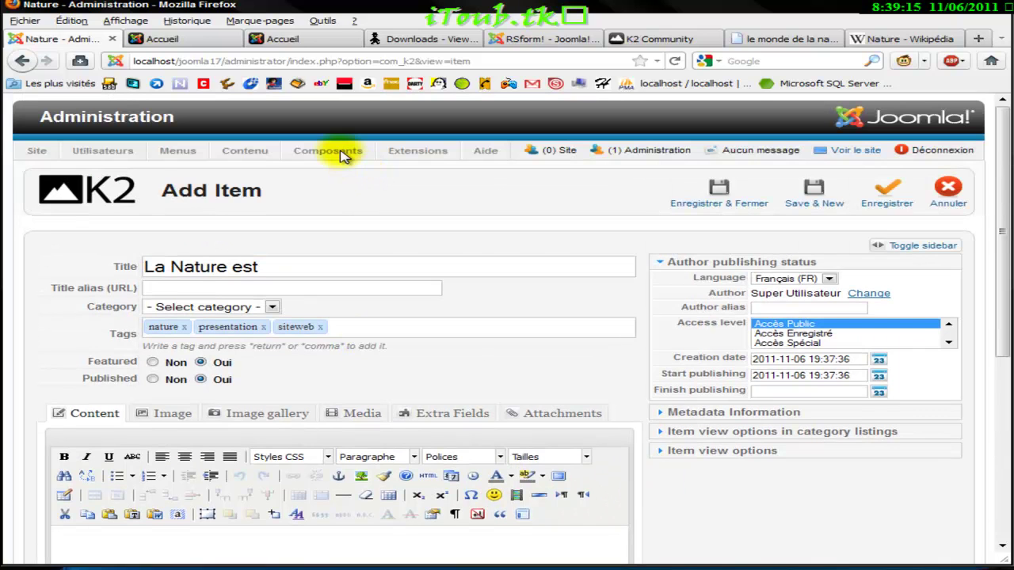
{"action": "scroll", "coordinate": [646, 252], "scroll_direction": "down", "scroll_amount": 6}
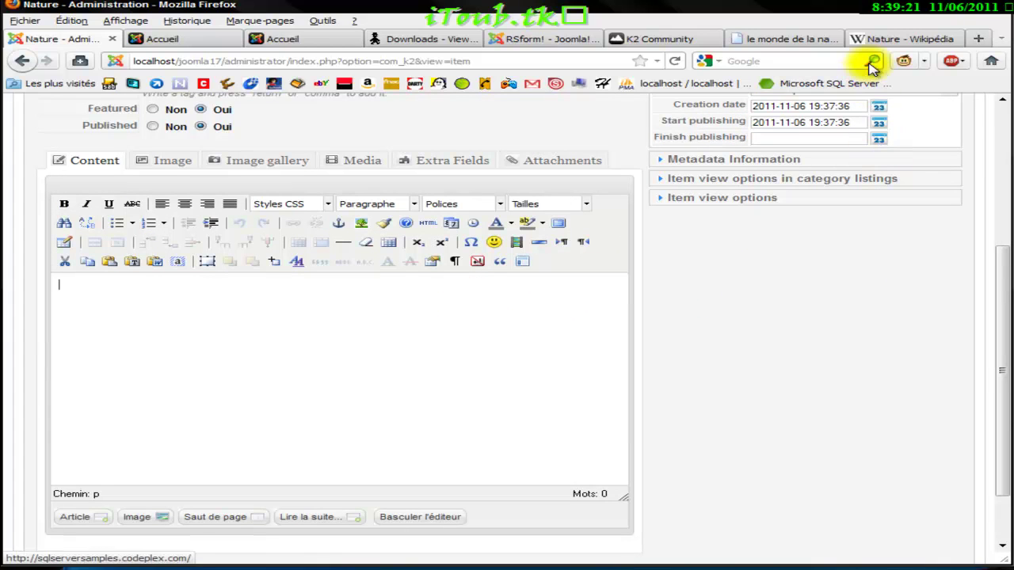
{"action": "left_click", "coordinate": [867, 37]}
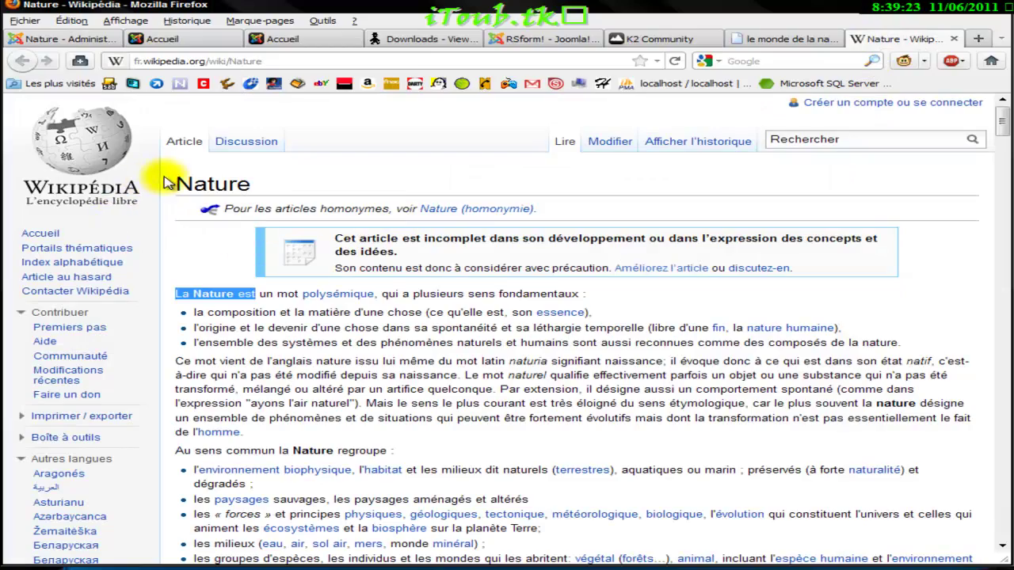
{"action": "left_click_drag", "start_coordinate": [177, 181], "coordinate": [749, 514]}
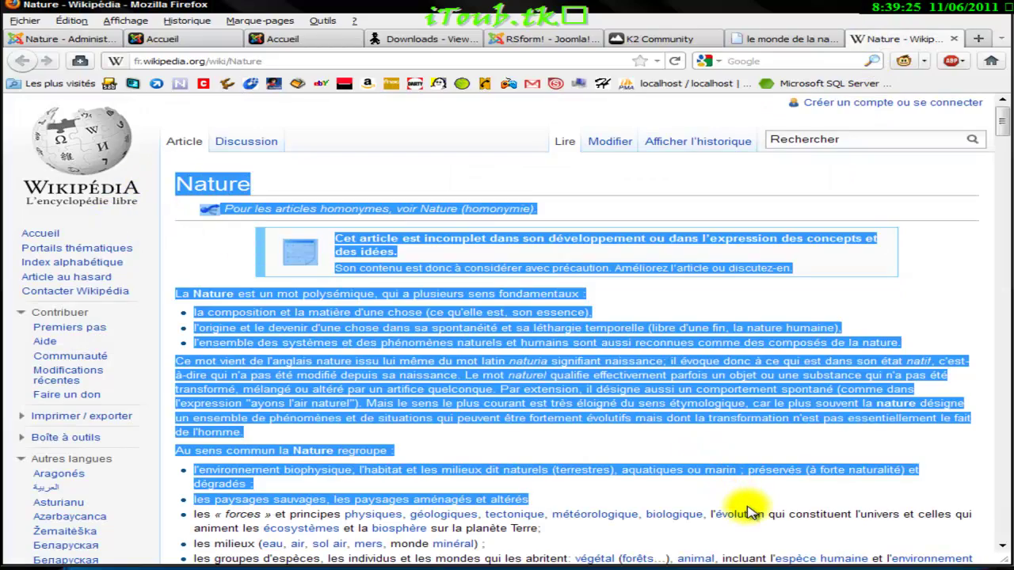
{"action": "scroll", "coordinate": [749, 513], "scroll_direction": "down", "scroll_amount": 20}
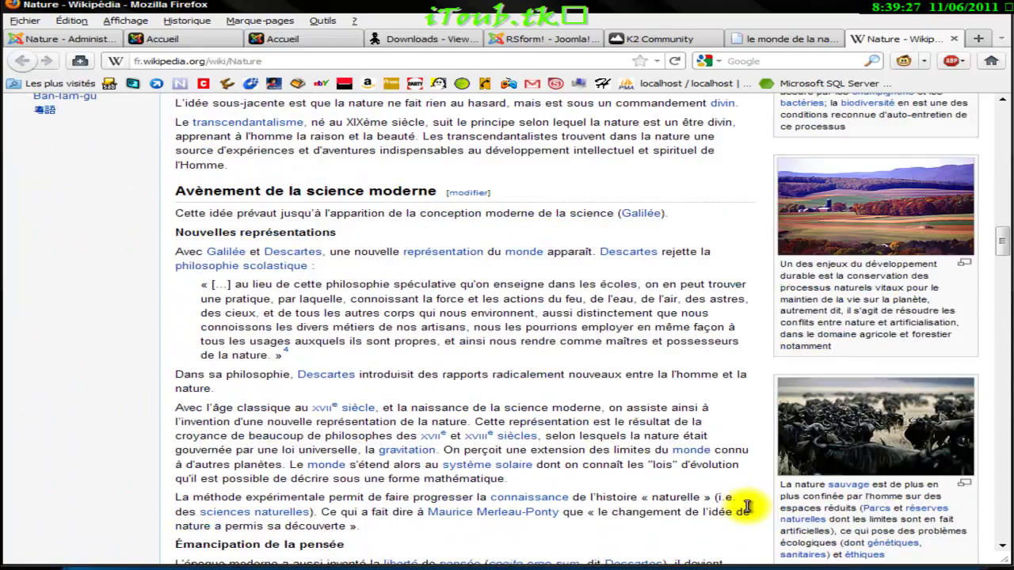
{"action": "scroll", "coordinate": [748, 511], "scroll_direction": "down", "scroll_amount": 20}
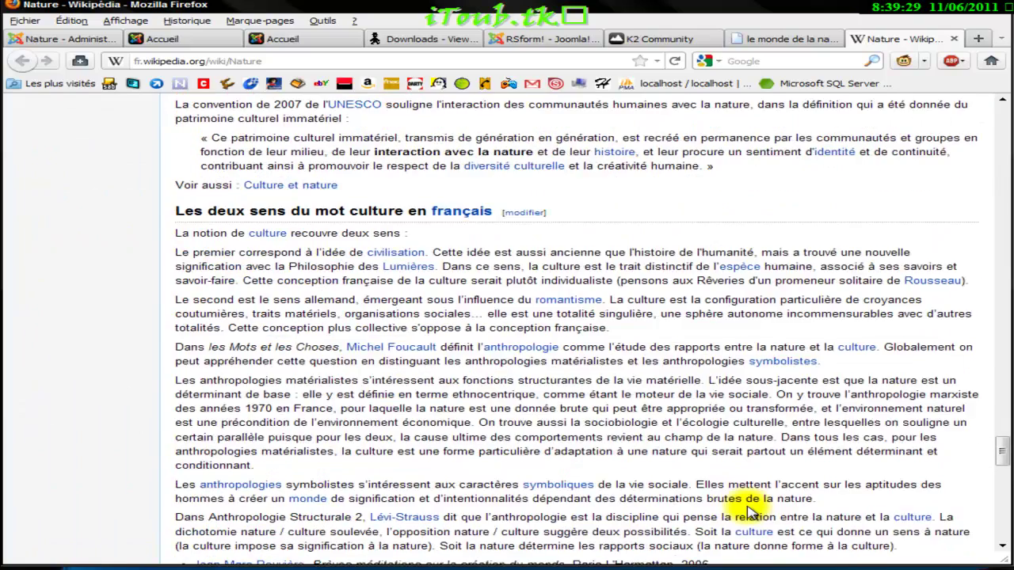
{"action": "left_click_drag", "start_coordinate": [748, 514], "coordinate": [523, 390]}
- Paste the copied article into the item's content editor and return to the beginning of the text
{"action": "left_click", "coordinate": [19, 37]}
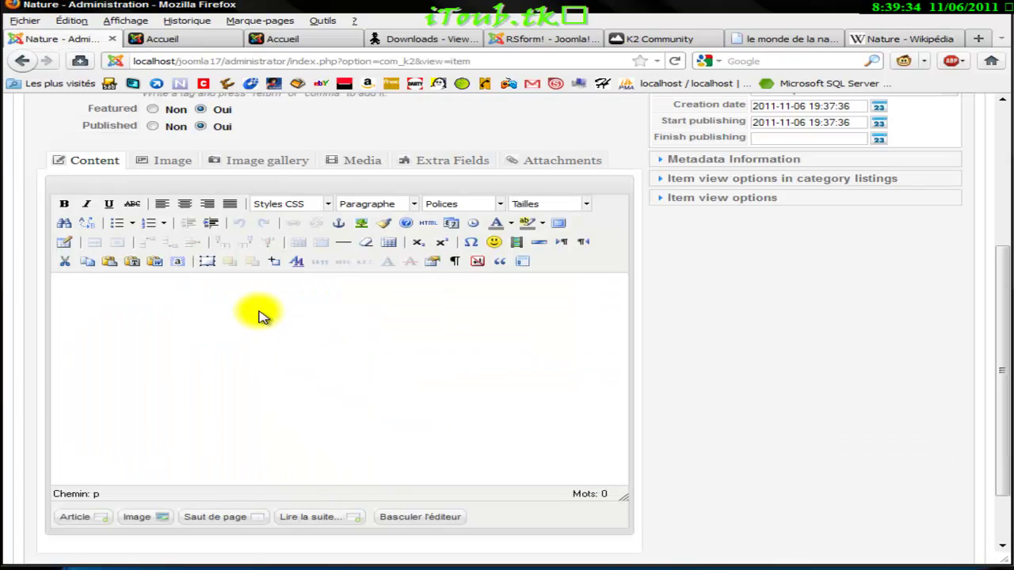
{"action": "left_click", "coordinate": [265, 321]}
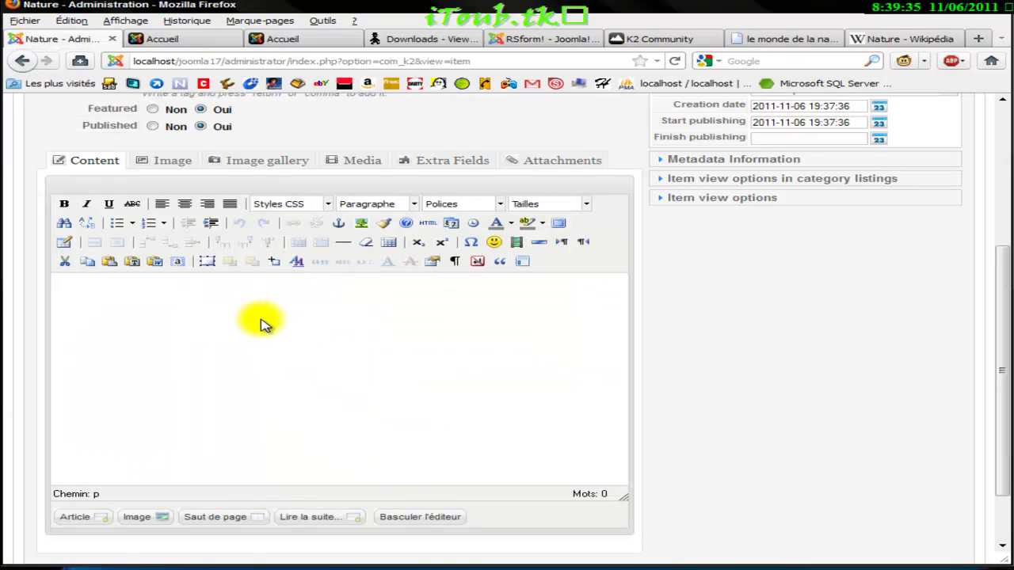
{"action": "key", "text": "ctrl+v"}
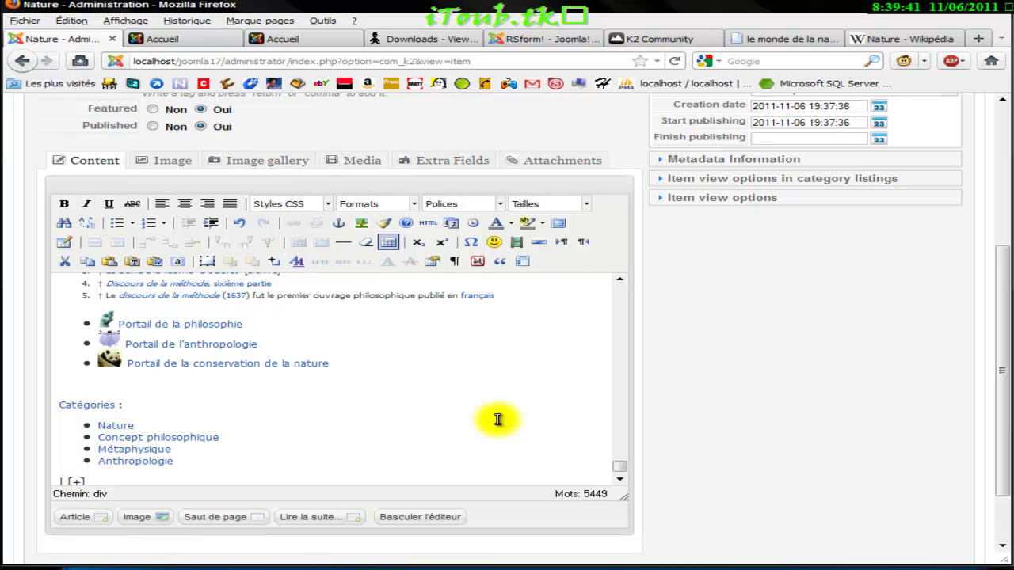
{"action": "scroll", "coordinate": [498, 420], "scroll_direction": "up", "scroll_amount": 10}
{"action": "scroll", "coordinate": [616, 396], "scroll_direction": "up", "scroll_amount": 5}
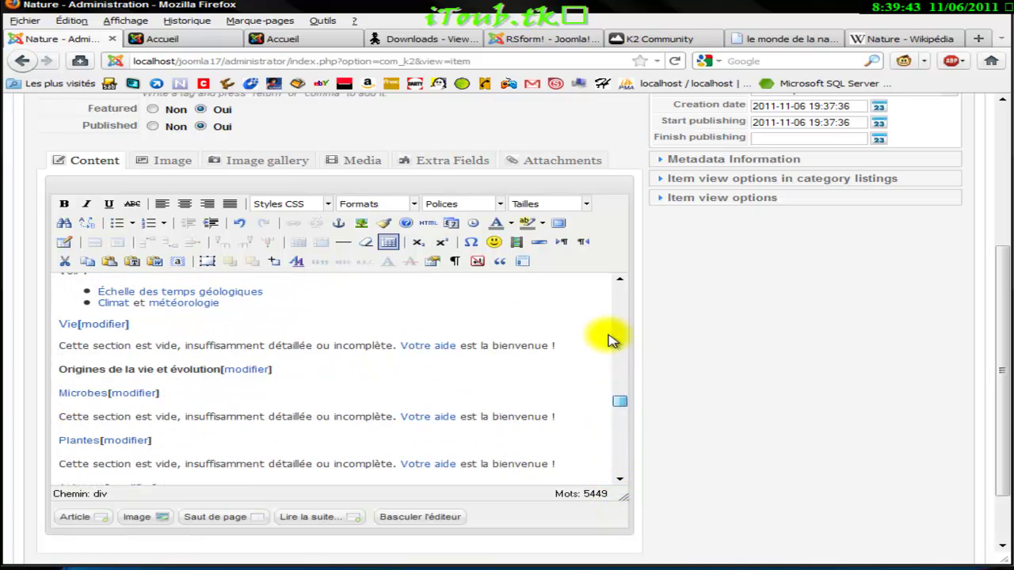
{"action": "scroll", "coordinate": [616, 317], "scroll_direction": "up", "scroll_amount": 15}
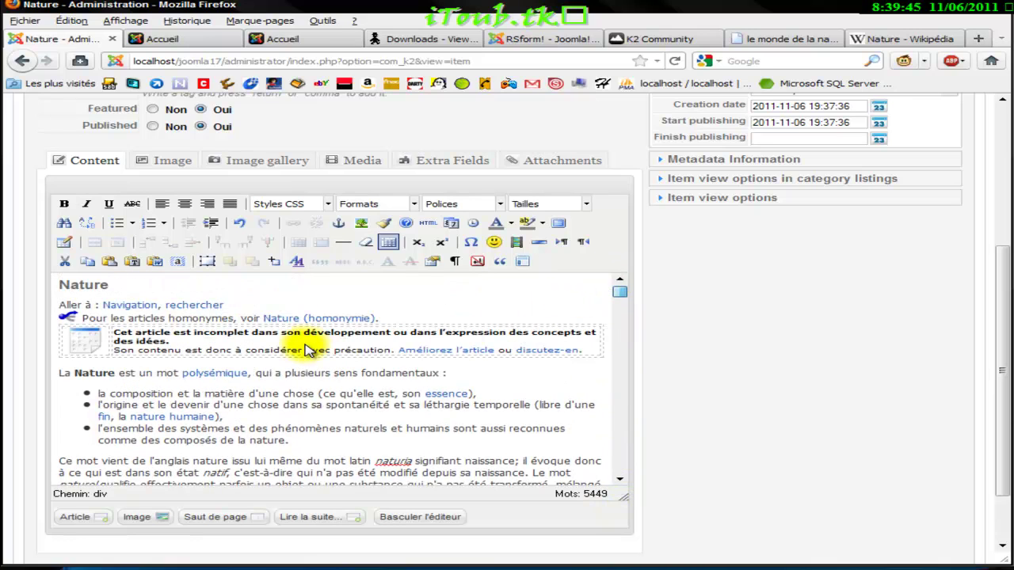
- Assign the item to the Nature category, then save it and start a new item
{"action": "scroll", "coordinate": [657, 353], "scroll_direction": "up", "scroll_amount": 5}
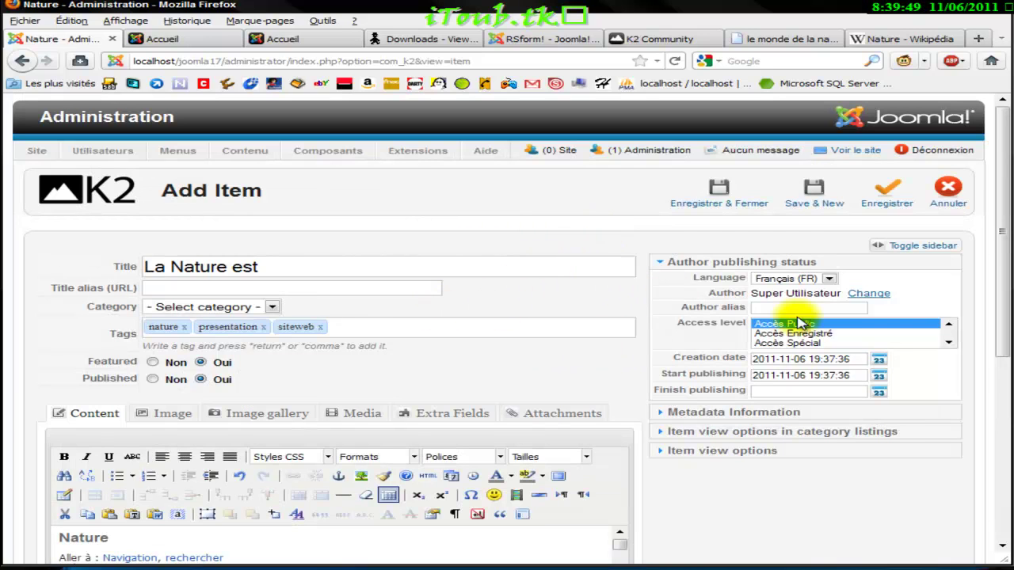
{"action": "left_click", "coordinate": [272, 309]}
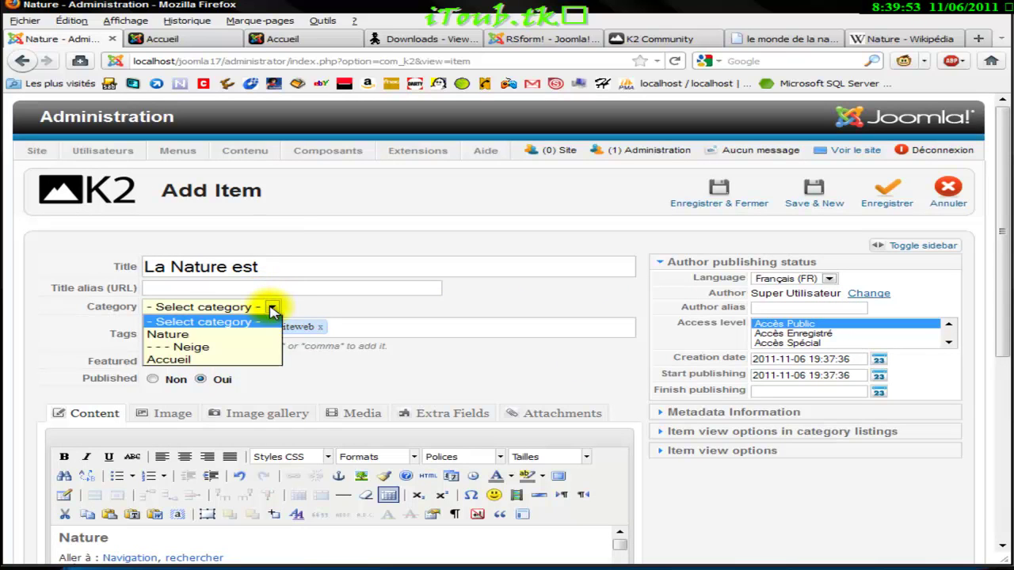
{"action": "left_click", "coordinate": [242, 336]}
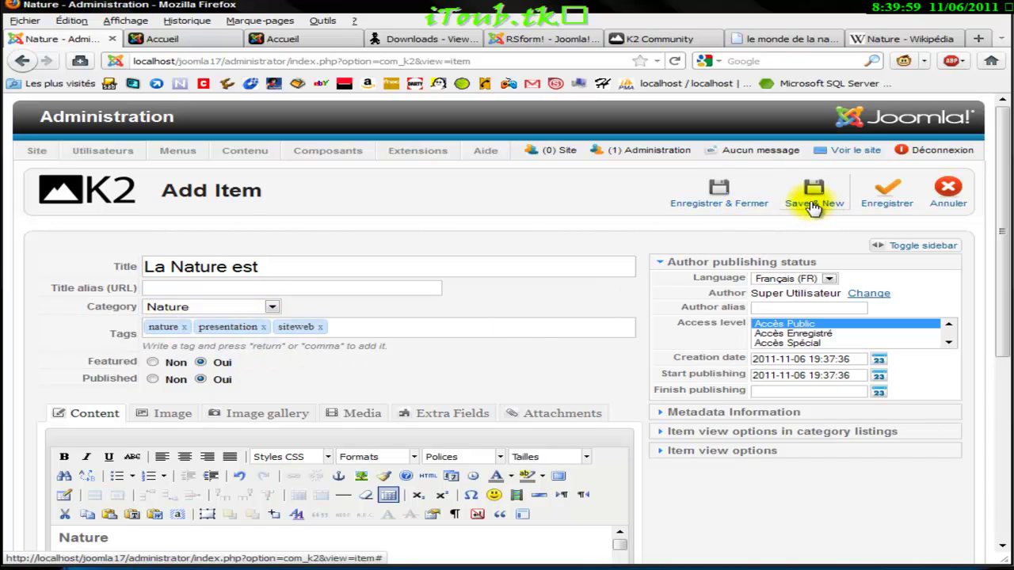
- Close the Wikipédia article and copy the welcome text from "Bienvenue dans ce site" to "Bonne balade !" on the le monde de la nature page
{"action": "left_click", "coordinate": [943, 41]}
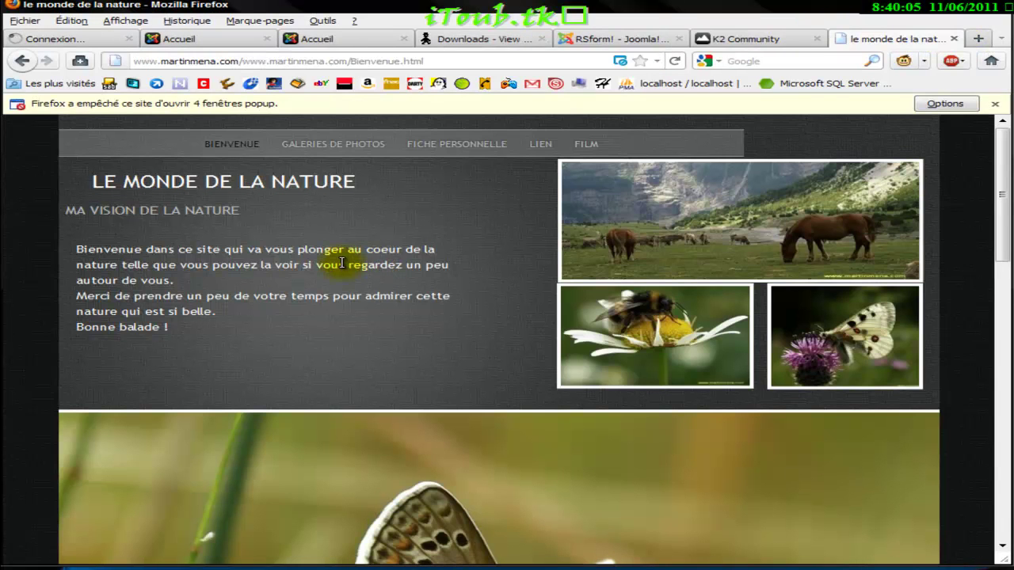
{"action": "scroll", "coordinate": [341, 265], "scroll_direction": "down", "scroll_amount": 6}
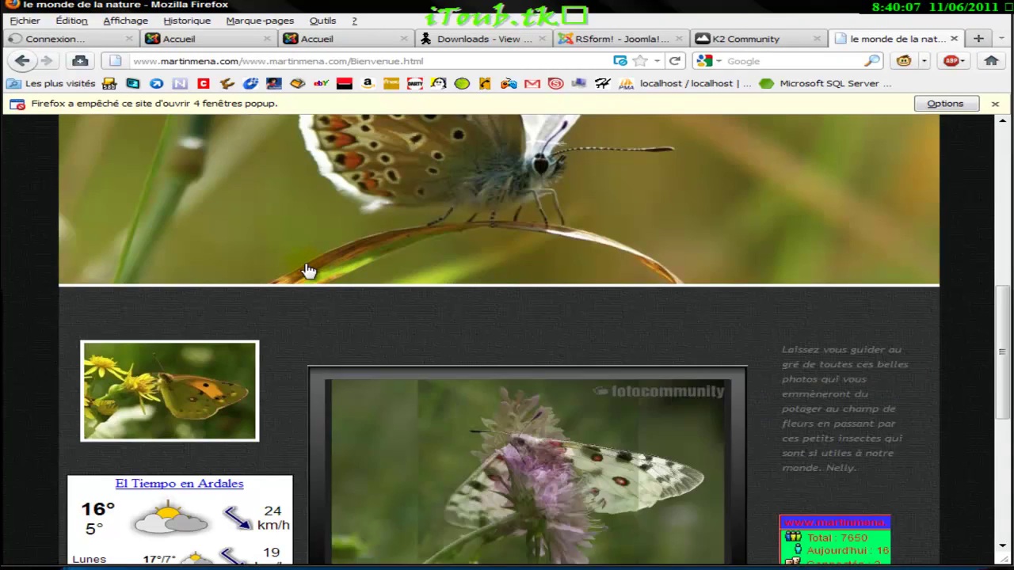
{"action": "scroll", "coordinate": [306, 272], "scroll_direction": "up", "scroll_amount": 4}
{"action": "scroll", "coordinate": [222, 248], "scroll_direction": "up", "scroll_amount": 3}
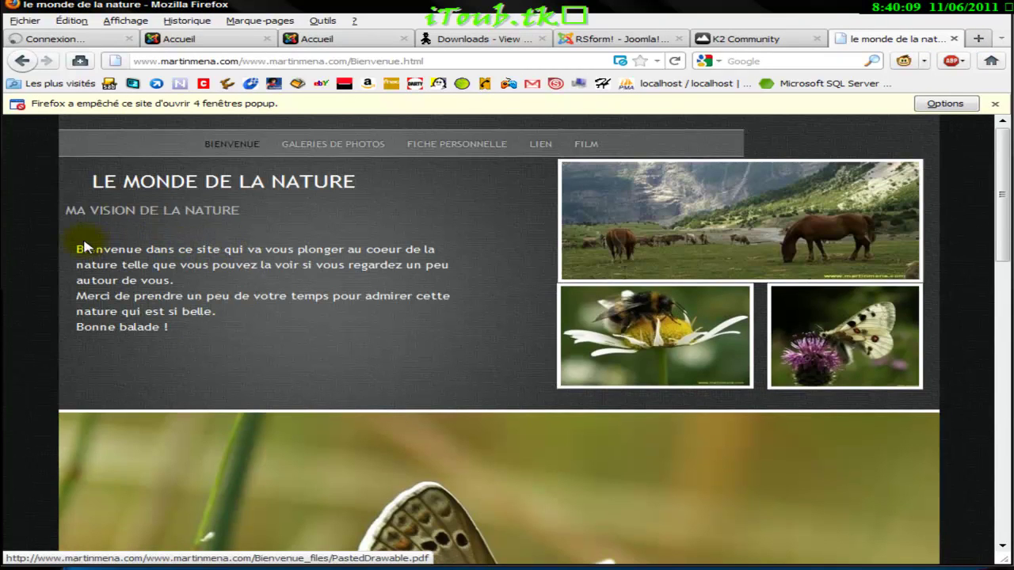
{"action": "left_click_drag", "start_coordinate": [75, 248], "coordinate": [193, 351]}
{"action": "key", "text": "ctrl+c"}
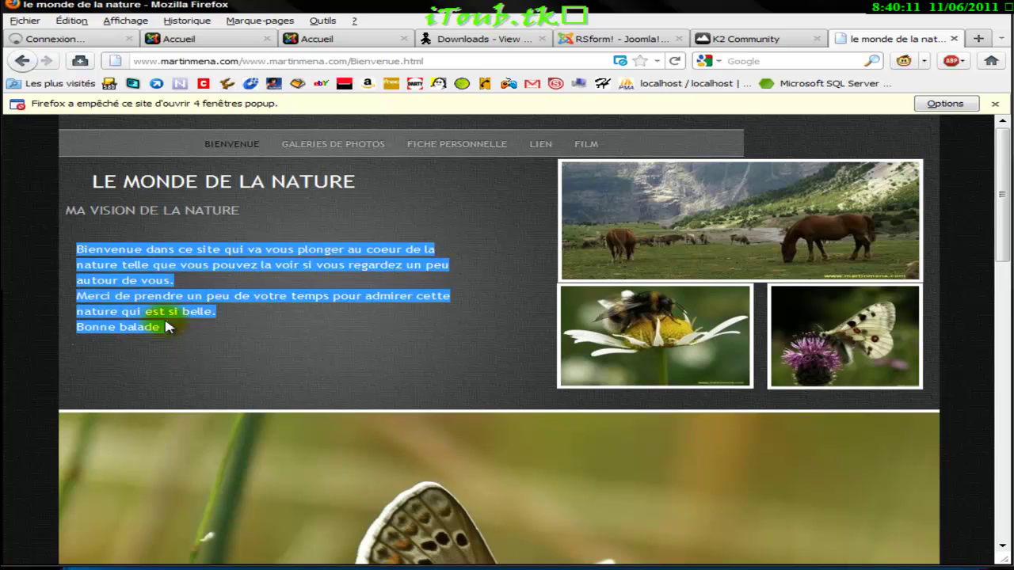
{"action": "right_click", "coordinate": [108, 279]}
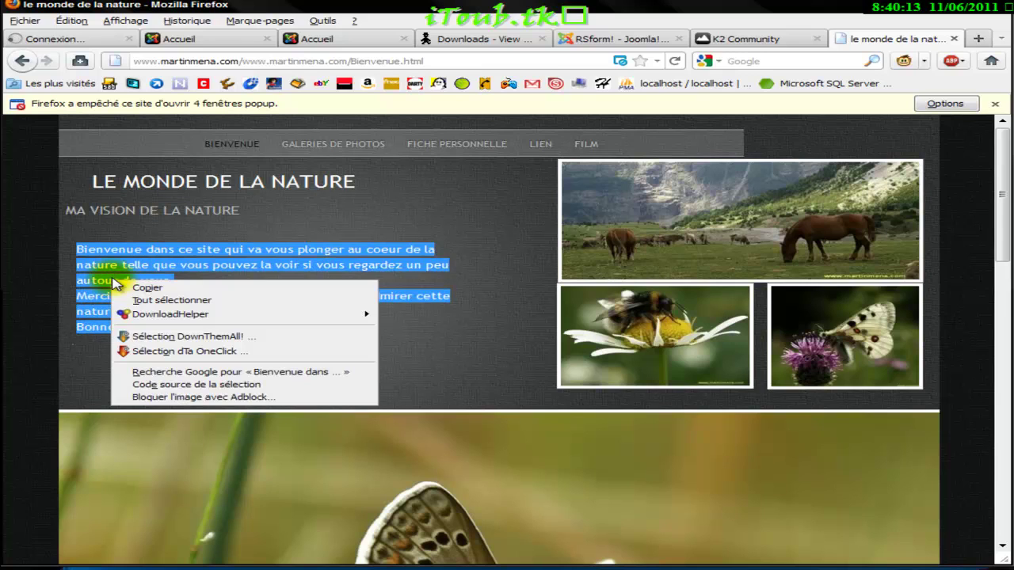
{"action": "left_click", "coordinate": [130, 286]}
- Look over the rest of the le monde de la nature page and return to the Google results for "la nature"
{"action": "scroll", "coordinate": [130, 293], "scroll_direction": "down", "scroll_amount": 2}
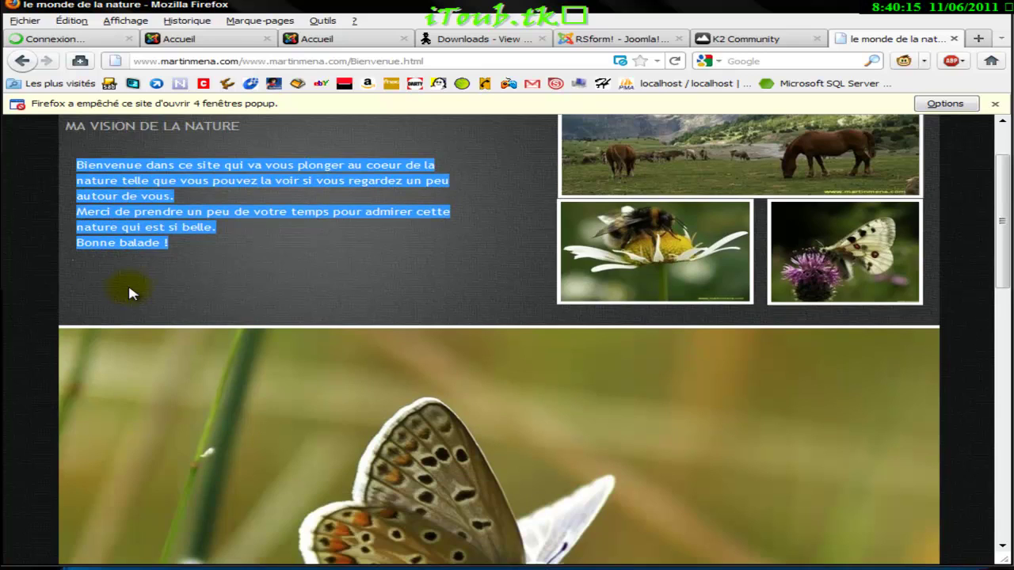
{"action": "scroll", "coordinate": [129, 293], "scroll_direction": "down", "scroll_amount": 10}
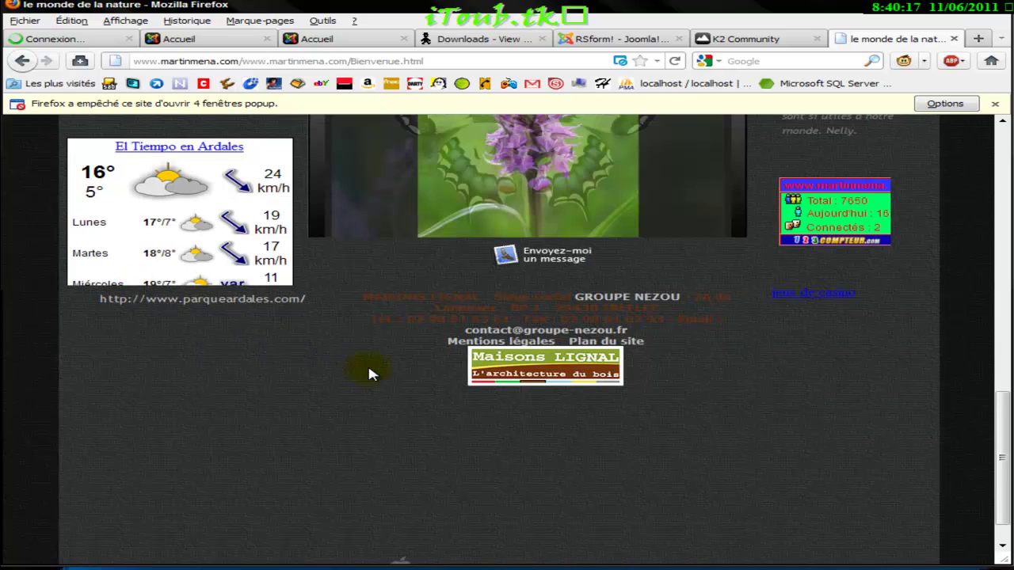
{"action": "scroll", "coordinate": [369, 372], "scroll_direction": "down", "scroll_amount": 1}
{"action": "scroll", "coordinate": [369, 372], "scroll_direction": "up", "scroll_amount": 10}
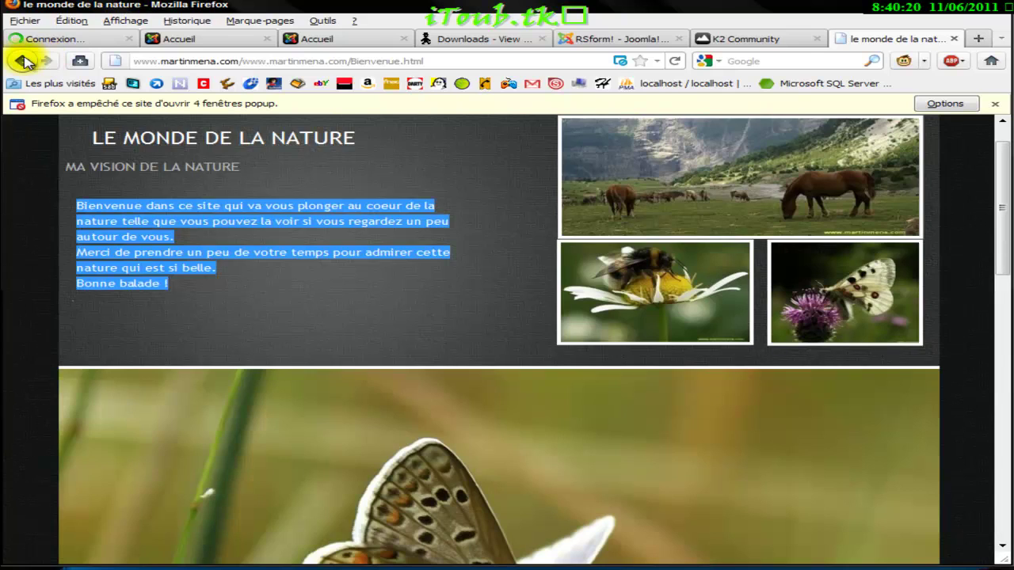
{"action": "left_click", "coordinate": [22, 60]}
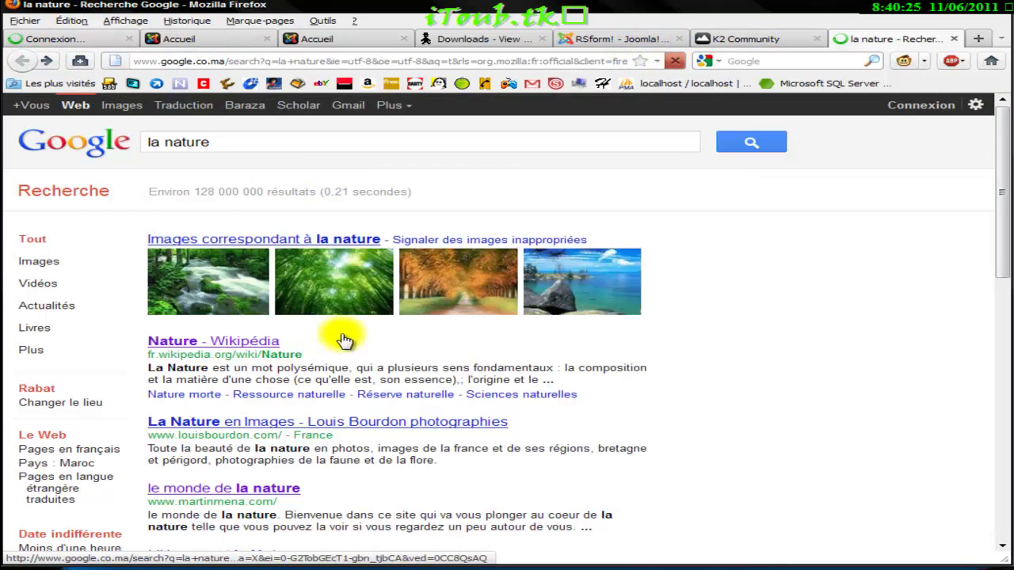
- Open the "L'Homme et la Nature" page from the Google results for "la nature"
{"action": "scroll", "coordinate": [353, 339], "scroll_direction": "down", "scroll_amount": 4}
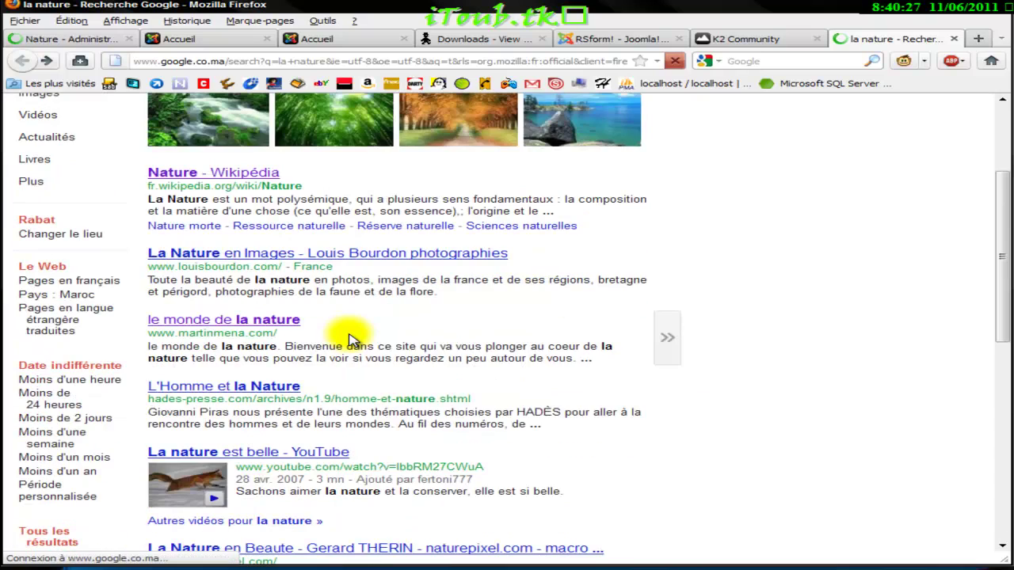
{"action": "scroll", "coordinate": [353, 339], "scroll_direction": "down", "scroll_amount": 4}
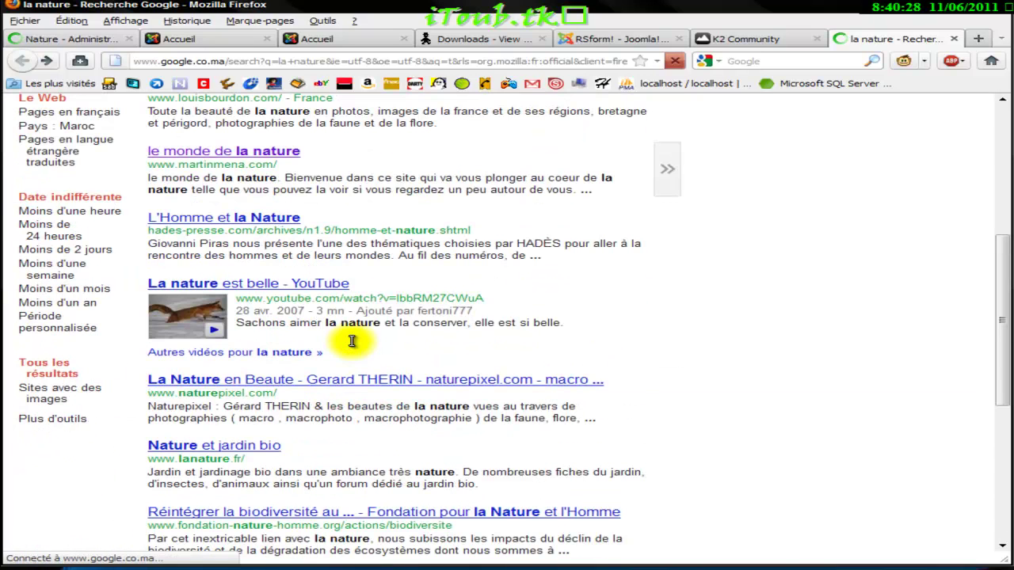
{"action": "left_click", "coordinate": [289, 217]}
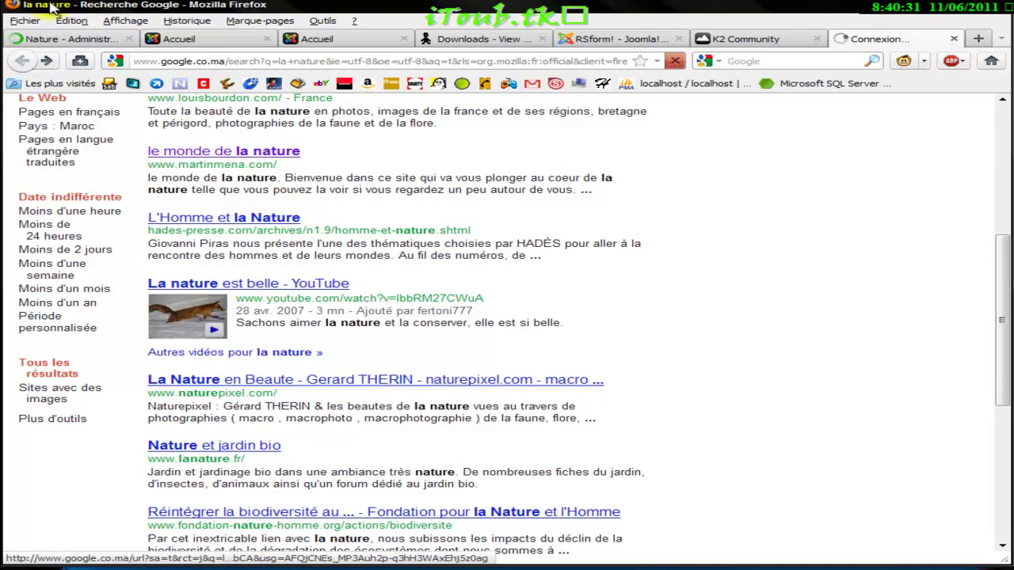
- Return to the new K2 item and paste the copied welcome text into its content editor
{"action": "left_click", "coordinate": [48, 38]}
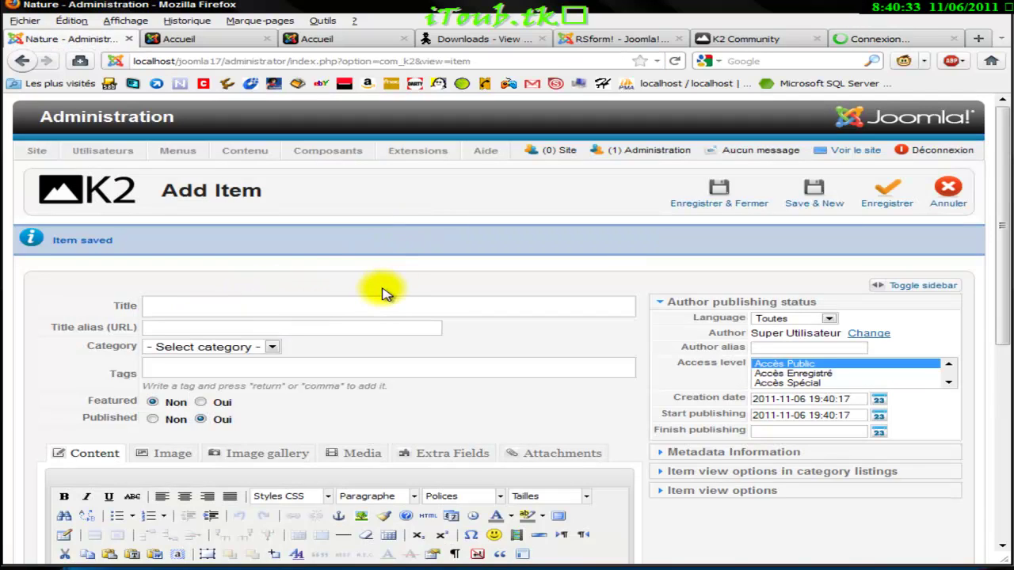
{"action": "scroll", "coordinate": [370, 285], "scroll_direction": "down", "scroll_amount": 3}
{"action": "scroll", "coordinate": [370, 285], "scroll_direction": "down", "scroll_amount": 2}
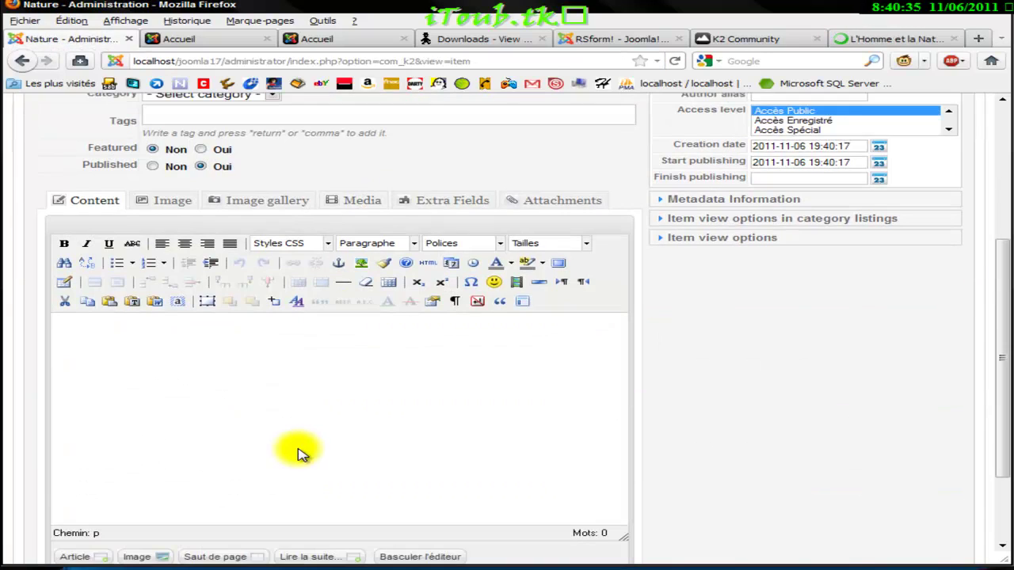
{"action": "right_click", "coordinate": [291, 433]}
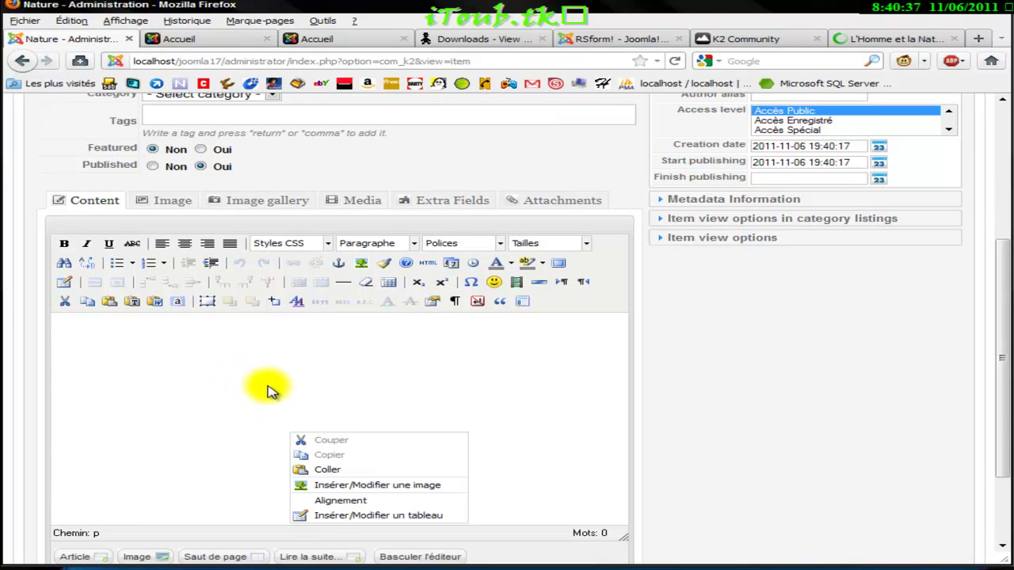
{"action": "left_click", "coordinate": [342, 472]}
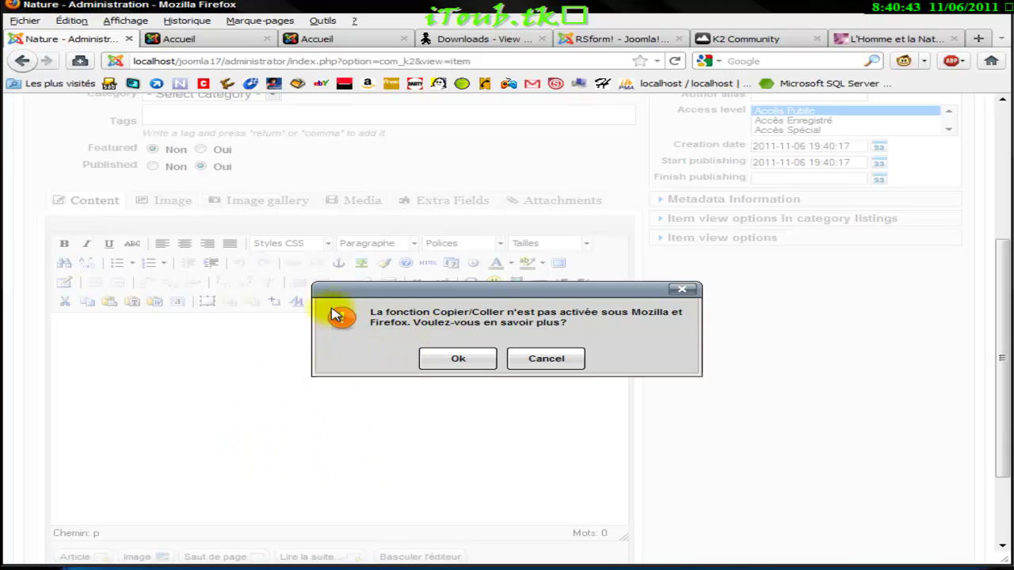
{"action": "left_click_drag", "start_coordinate": [498, 303], "coordinate": [493, 318]}
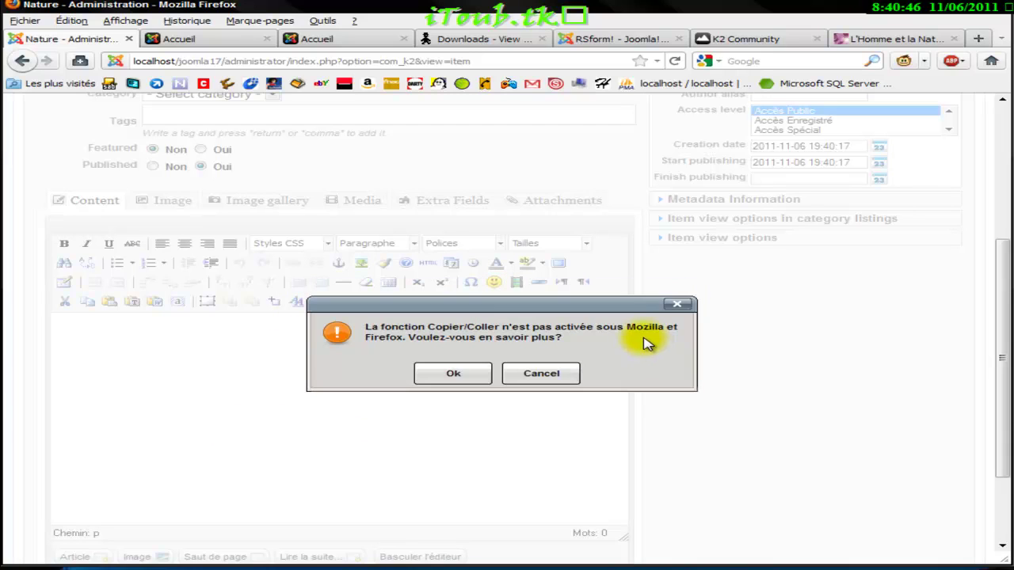
{"action": "left_click", "coordinate": [539, 373]}
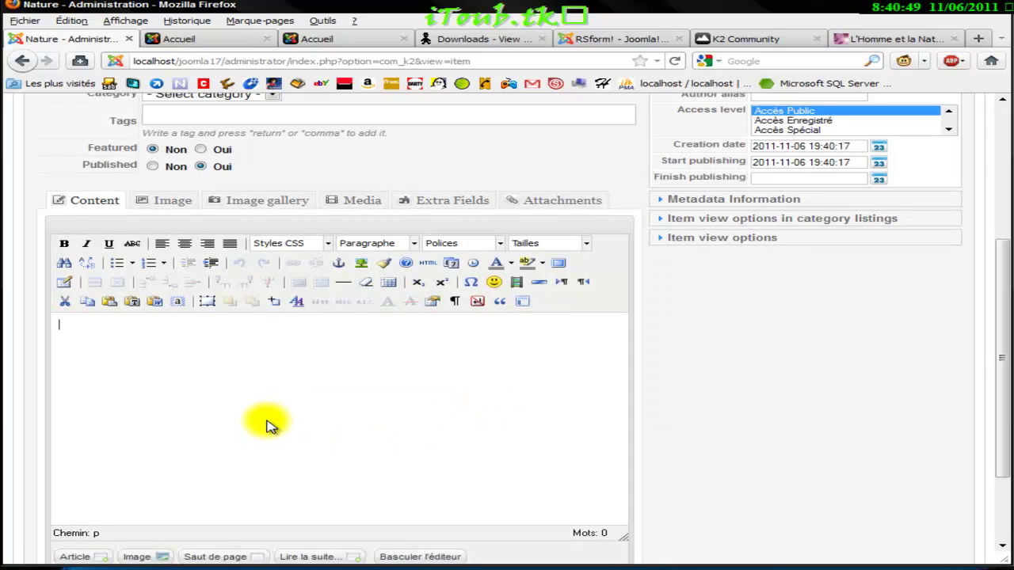
{"action": "key", "text": "ctrl+v"}
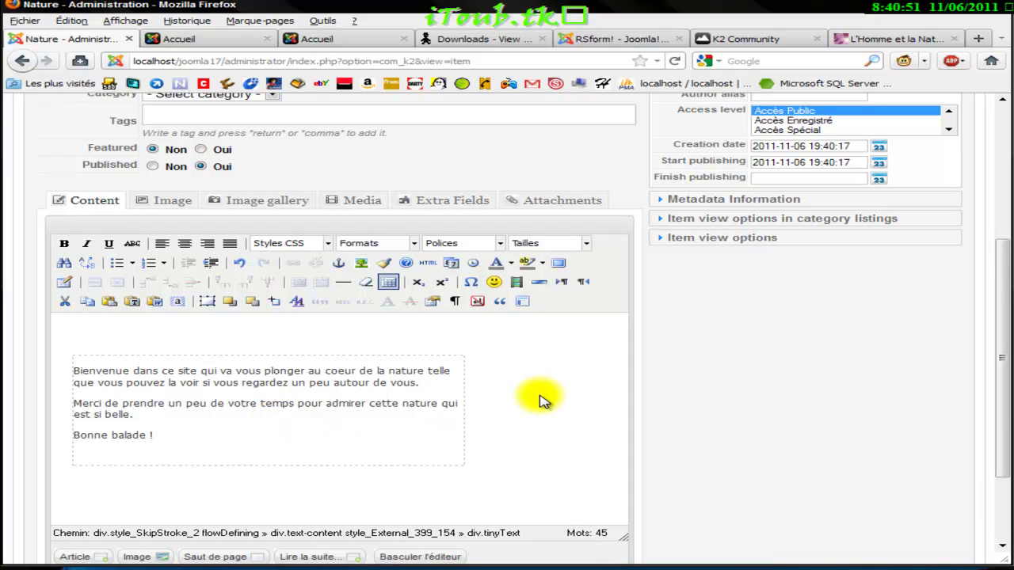
- Title the item "Texte de bienvnue", add the tags bienvnue, nature and naturesite, and mark it as featured
{"action": "scroll", "coordinate": [544, 419], "scroll_direction": "up", "scroll_amount": 2}
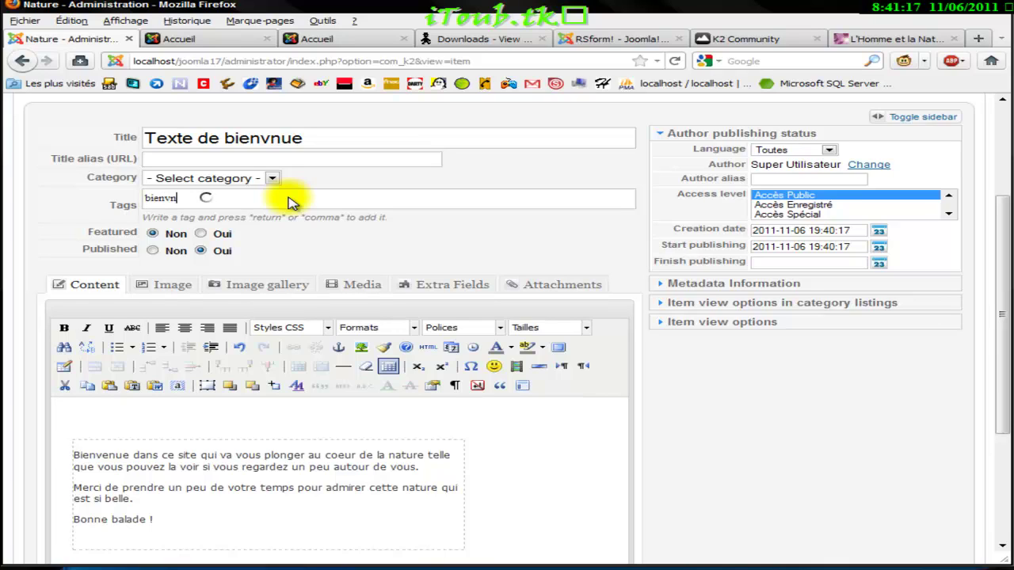
{"action": "key", "text": "Return"}
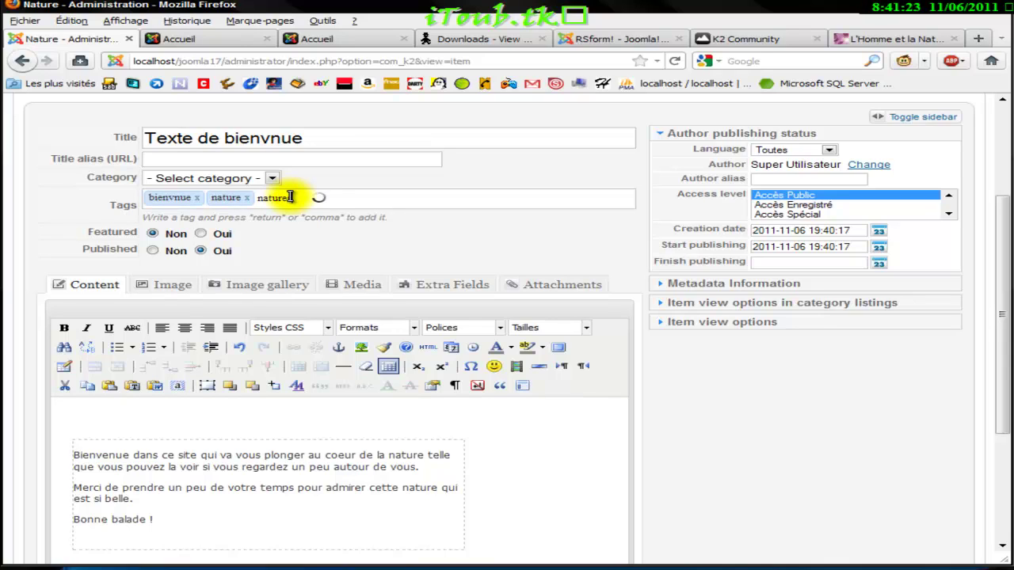
{"action": "key", "text": "Return"}
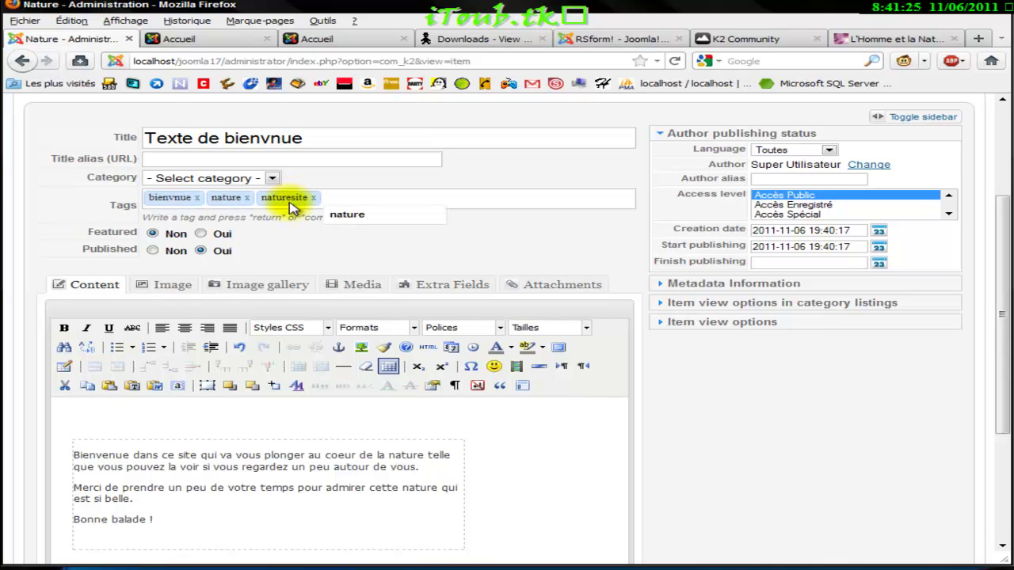
{"action": "left_click", "coordinate": [201, 234]}
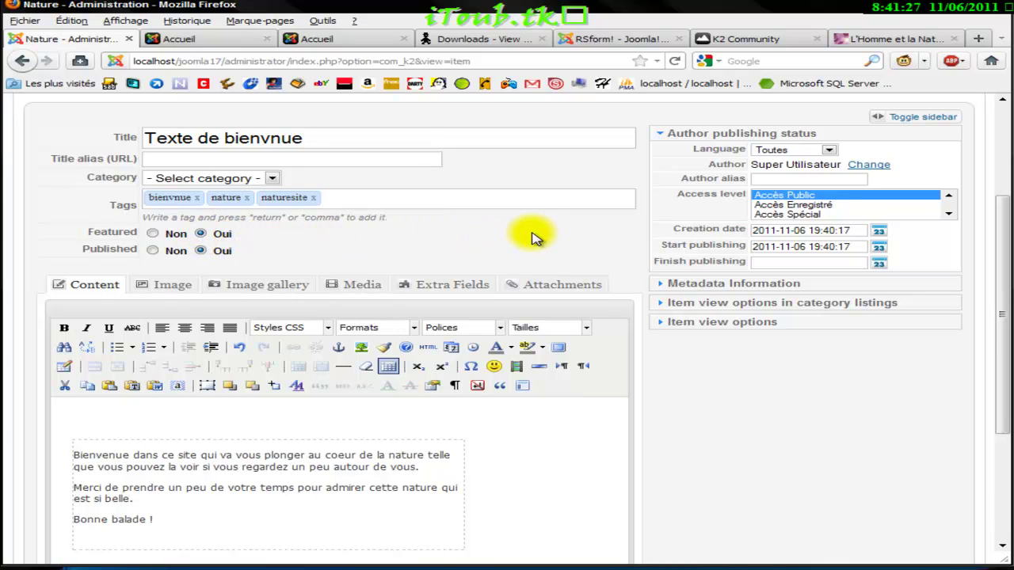
- Look over the "L'Homme et la Nature" article and return to the K2 item form
{"action": "left_click", "coordinate": [917, 38]}
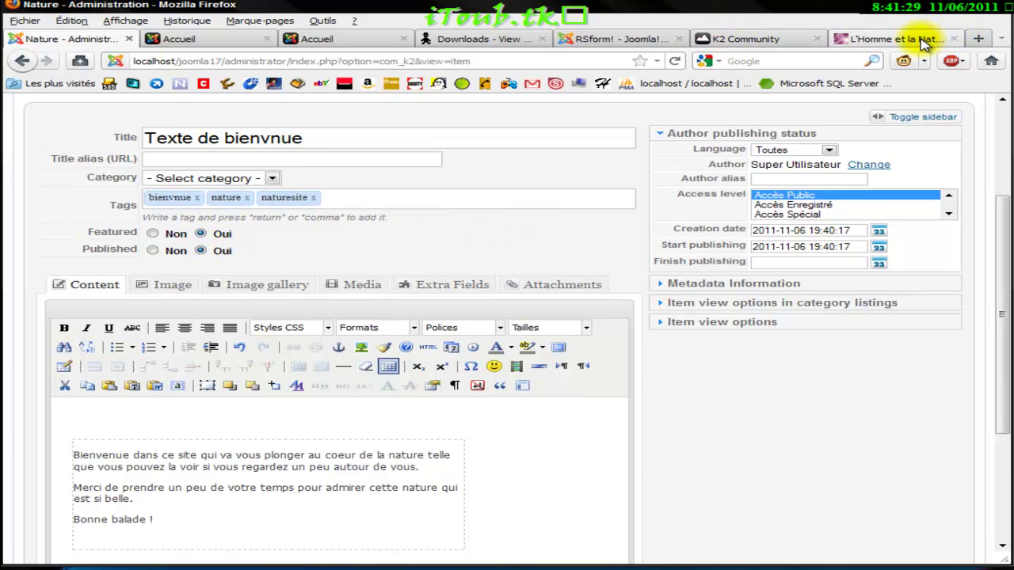
{"action": "scroll", "coordinate": [448, 367], "scroll_direction": "down", "scroll_amount": 5}
{"action": "scroll", "coordinate": [442, 362], "scroll_direction": "up", "scroll_amount": 5}
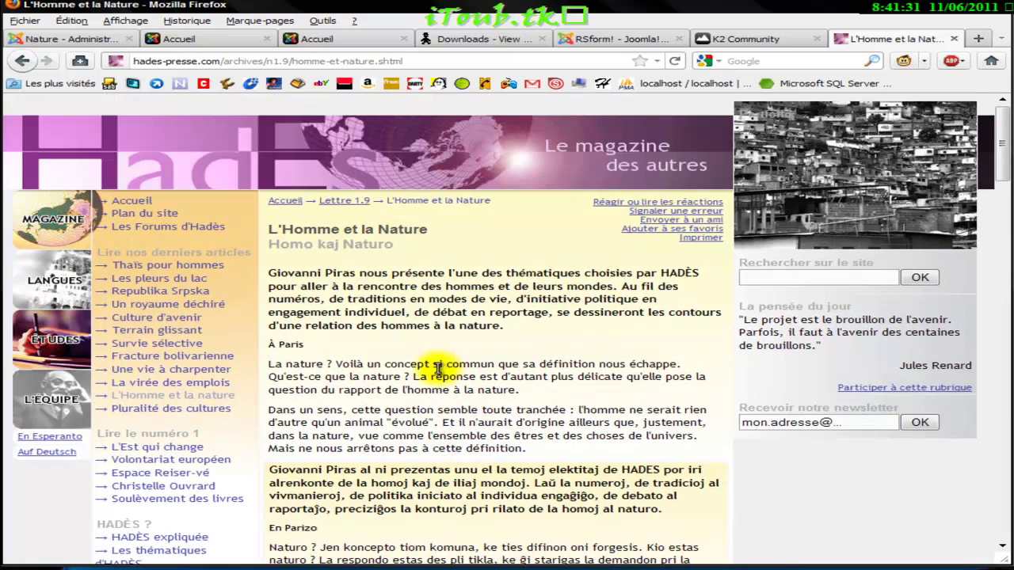
{"action": "left_click", "coordinate": [60, 38]}
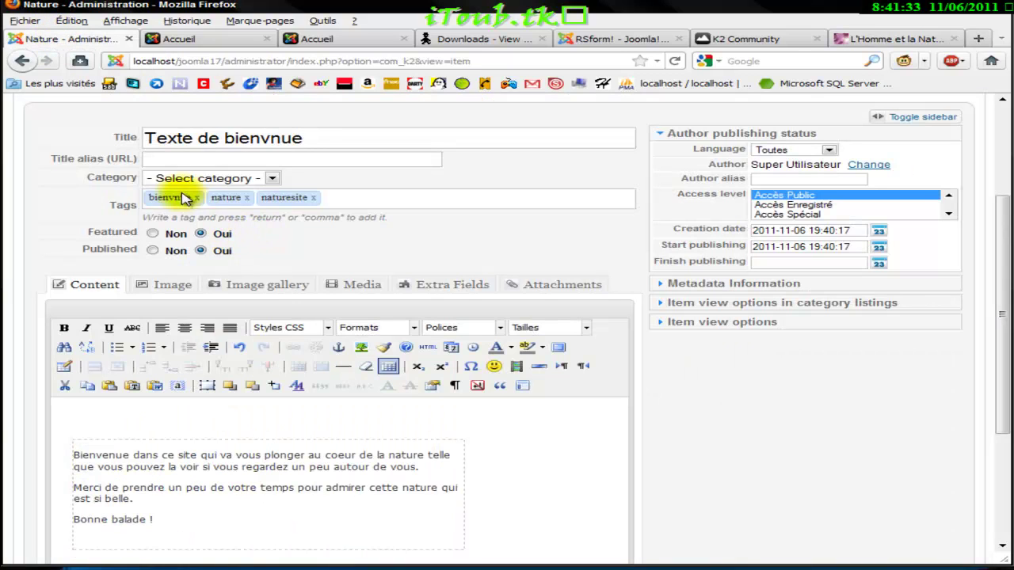
- Assign the welcome item to the Neige category
{"action": "left_click", "coordinate": [208, 179]}
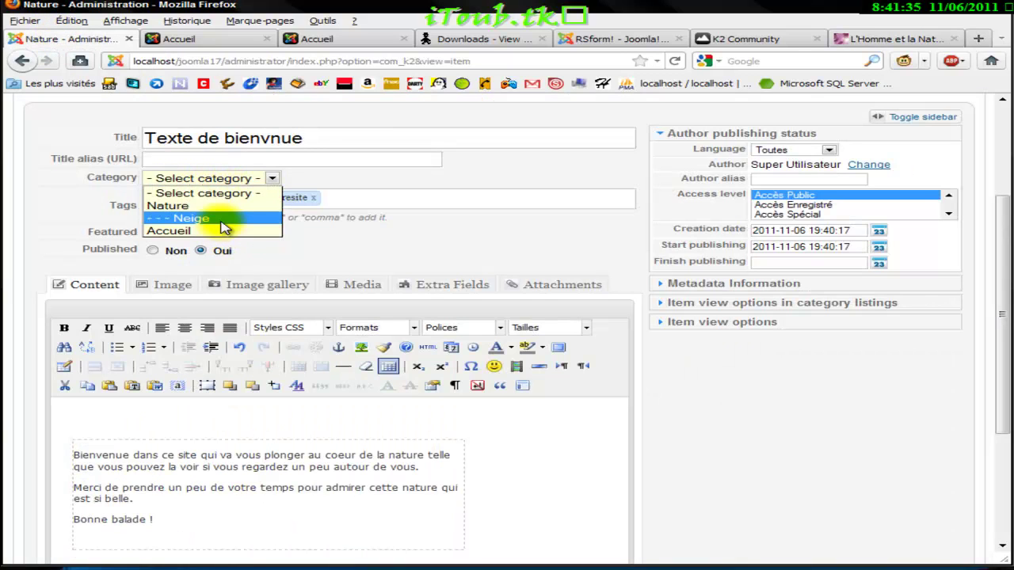
{"action": "left_click", "coordinate": [218, 218]}
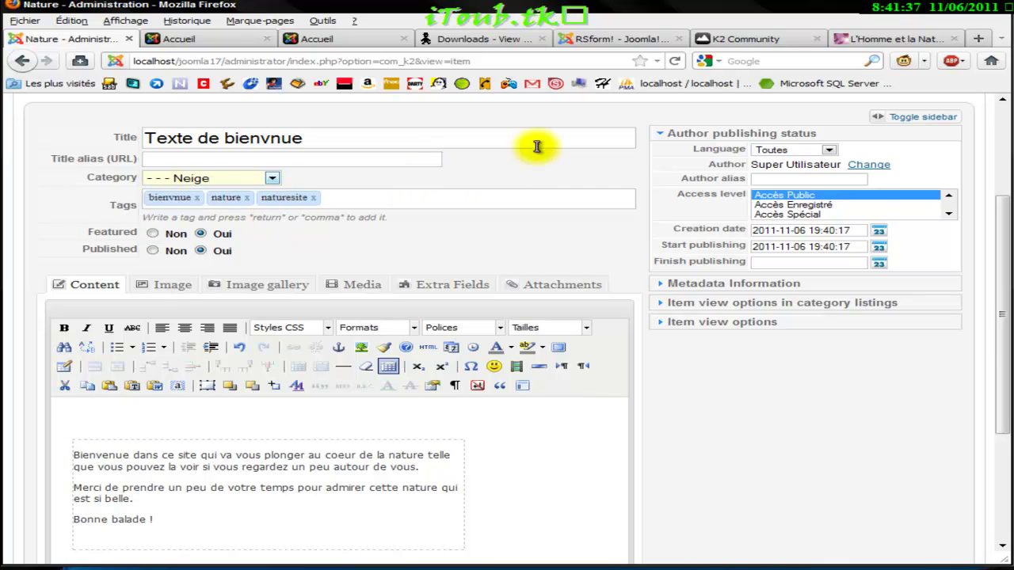
{"action": "scroll", "coordinate": [492, 163], "scroll_direction": "up", "scroll_amount": 4}
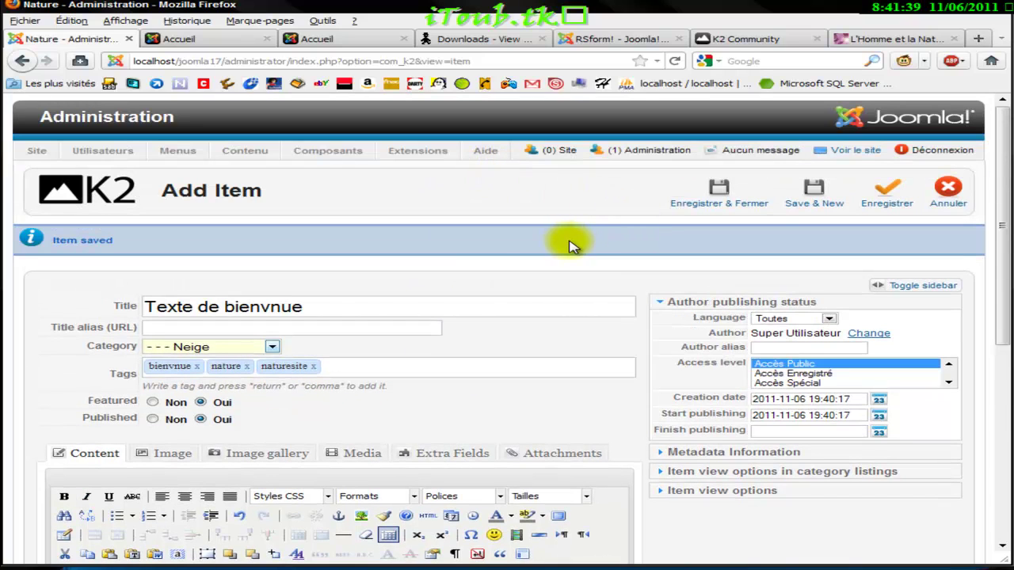
- Assign the welcome item to the Accueil category, then save it and start a new item
{"action": "left_click", "coordinate": [194, 354]}
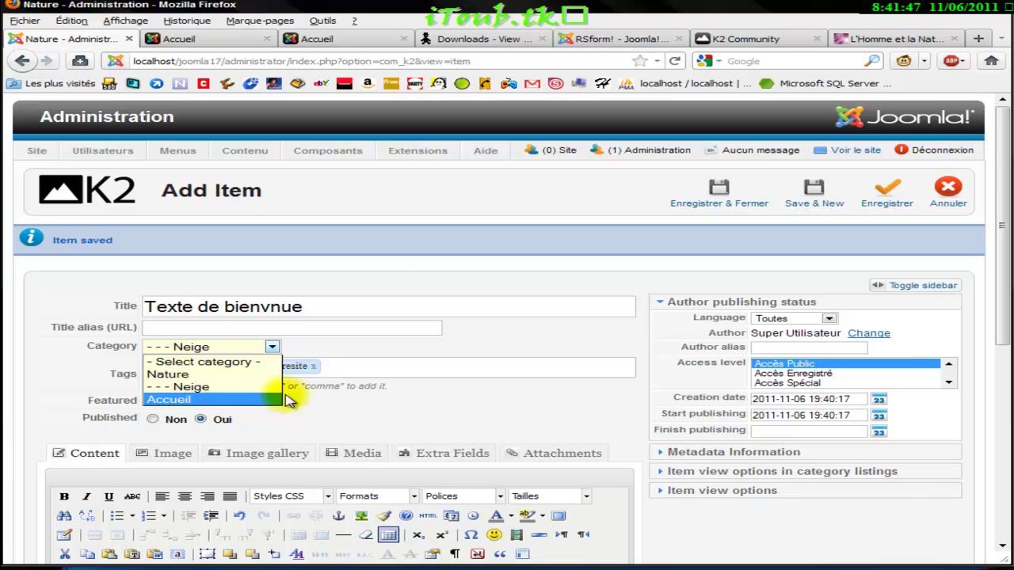
{"action": "left_click", "coordinate": [388, 277]}
{"action": "left_click", "coordinate": [207, 348]}
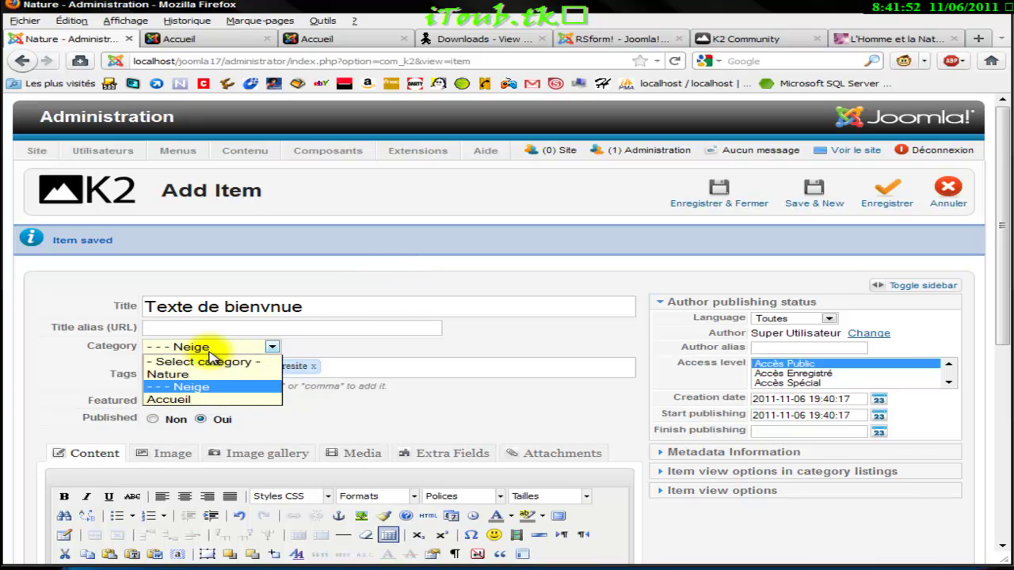
{"action": "left_click", "coordinate": [202, 400]}
{"action": "left_click", "coordinate": [815, 192]}
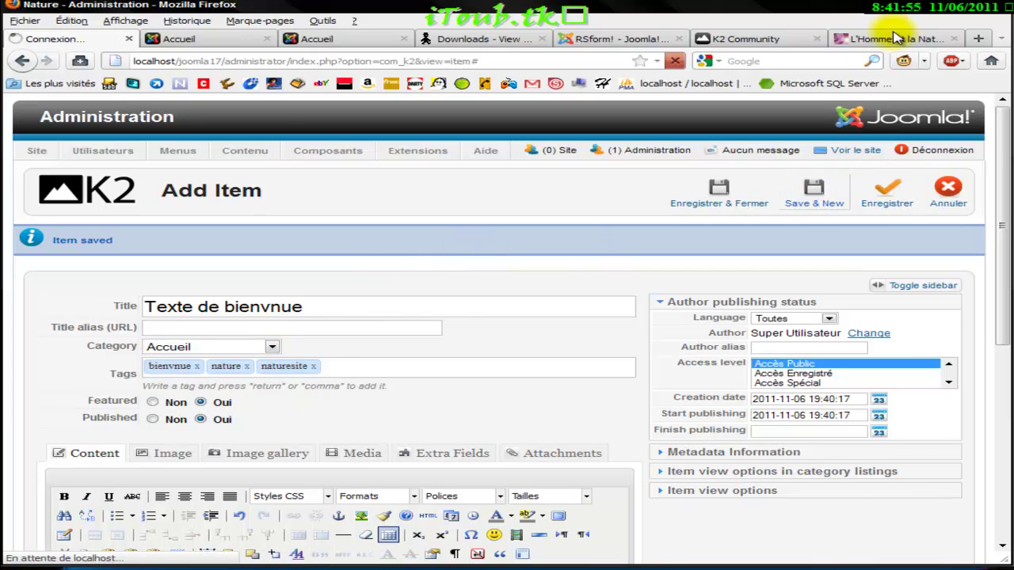
- Copy the heading "L'Homme et la Nature" from the HADÈS article and paste it as the new item's title
{"action": "left_click", "coordinate": [896, 38]}
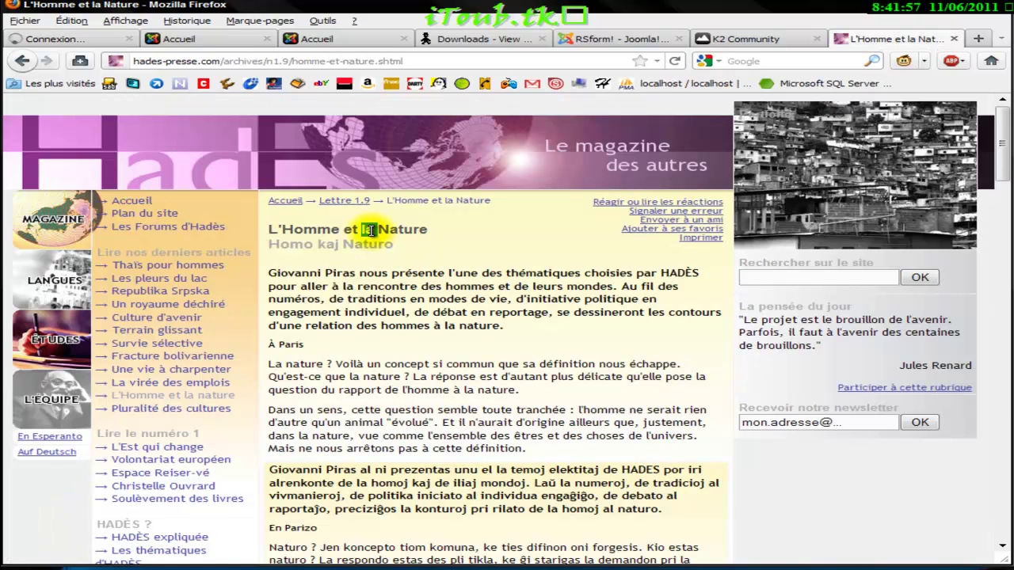
{"action": "left_click_drag", "start_coordinate": [430, 229], "coordinate": [270, 230]}
{"action": "key", "text": "ctrl+c"}
{"action": "right_click", "coordinate": [273, 227]}
{"action": "left_click", "coordinate": [313, 234]}
{"action": "left_click", "coordinate": [498, 272]}
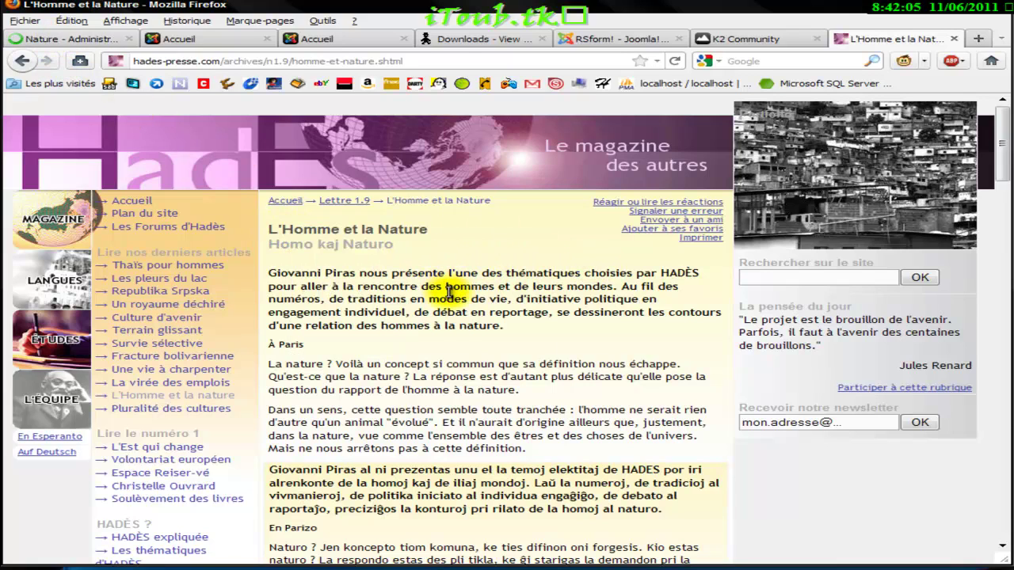
{"action": "key", "text": "ctrl+Tab"}
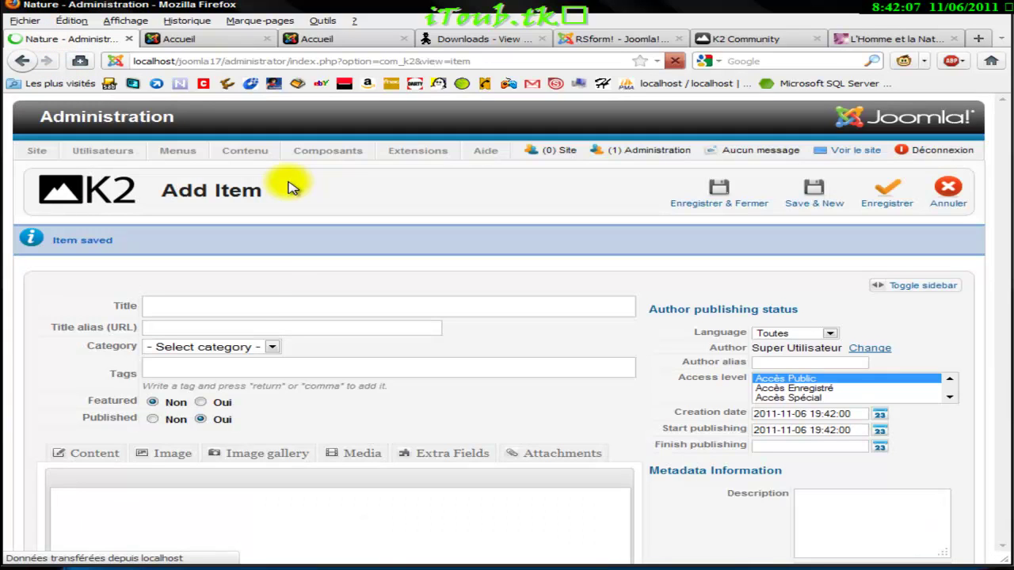
{"action": "right_click", "coordinate": [254, 301]}
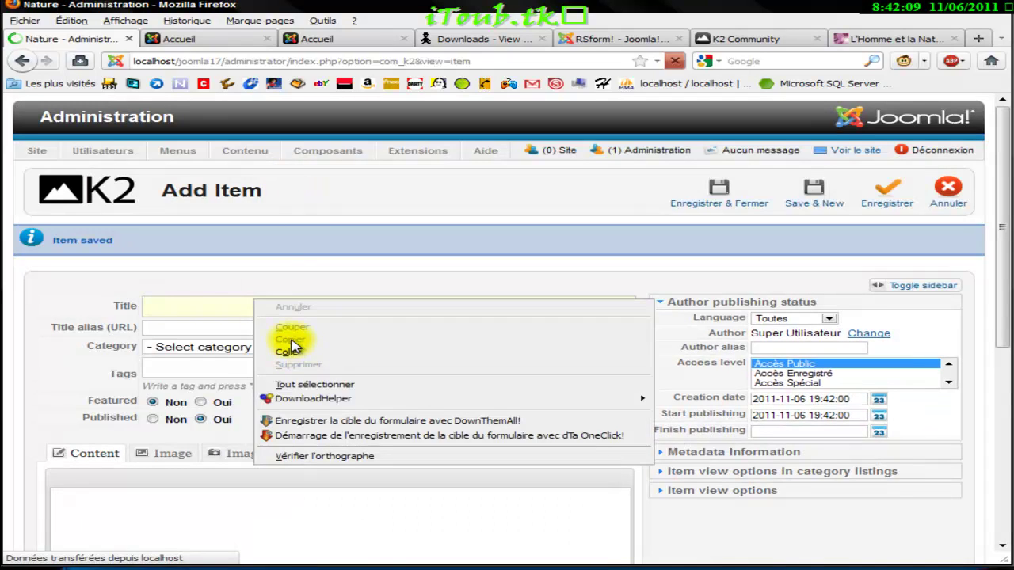
{"action": "left_click", "coordinate": [290, 349]}
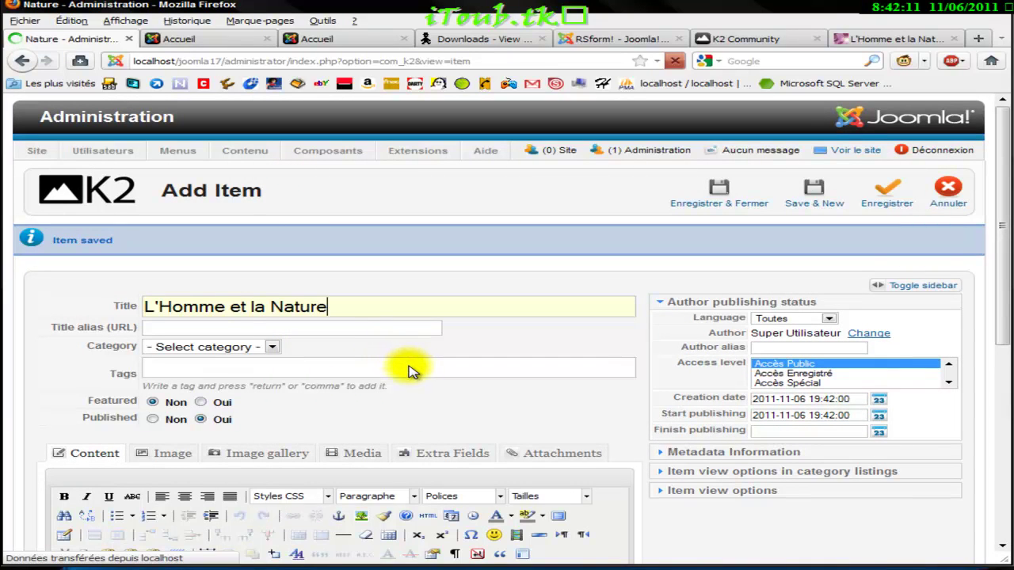
- Copy the full HADÈS article, from its heading to the translator credit, and paste it into the item's content editor
{"action": "scroll", "coordinate": [618, 476], "scroll_direction": "down", "scroll_amount": 5}
{"action": "left_click", "coordinate": [458, 361]}
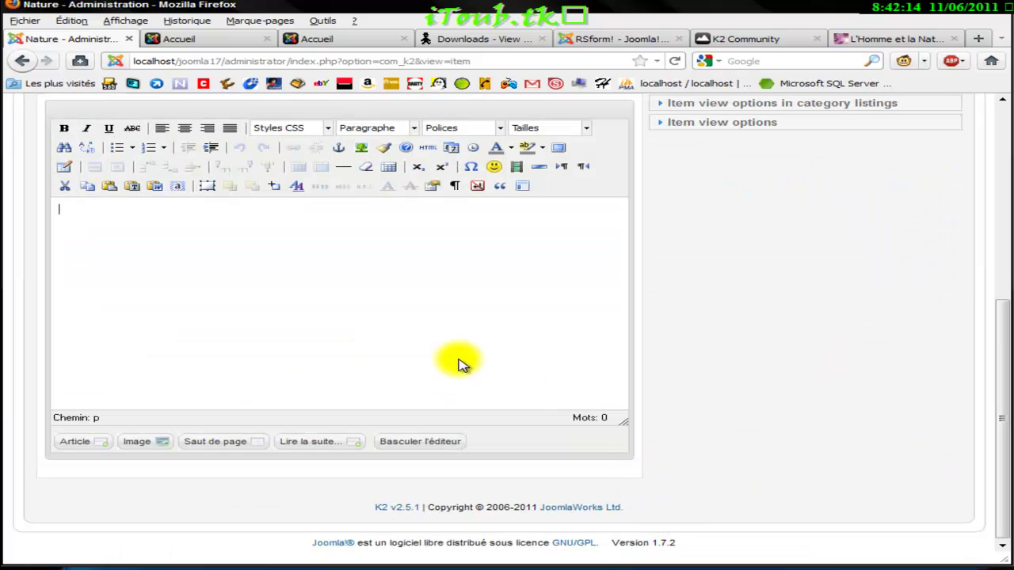
{"action": "left_click", "coordinate": [872, 38]}
{"action": "scroll", "coordinate": [351, 278], "scroll_direction": "down", "scroll_amount": 5}
{"action": "scroll", "coordinate": [267, 253], "scroll_direction": "up", "scroll_amount": 5}
{"action": "left_click_drag", "start_coordinate": [269, 224], "coordinate": [736, 494]}
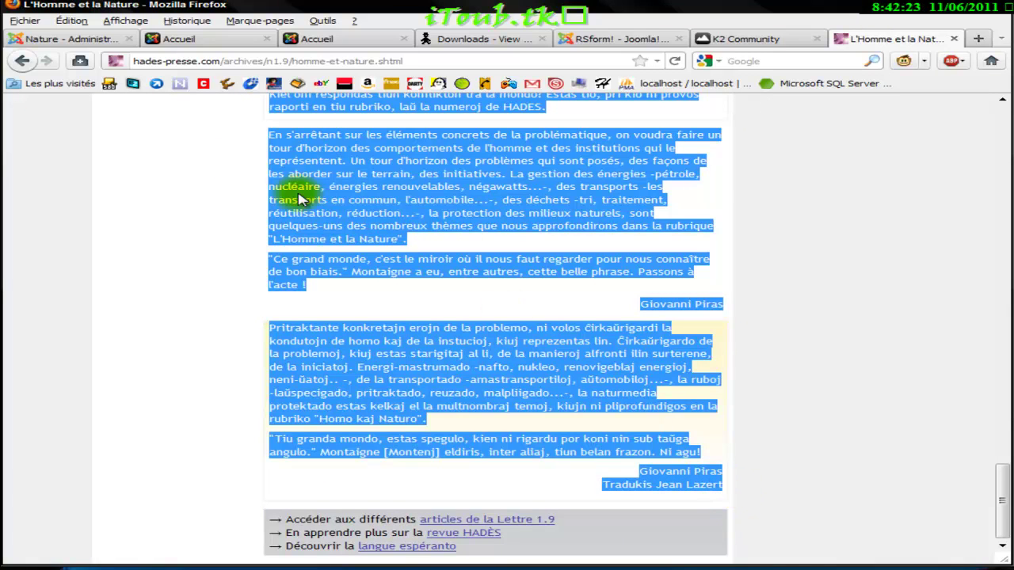
{"action": "left_click", "coordinate": [79, 38]}
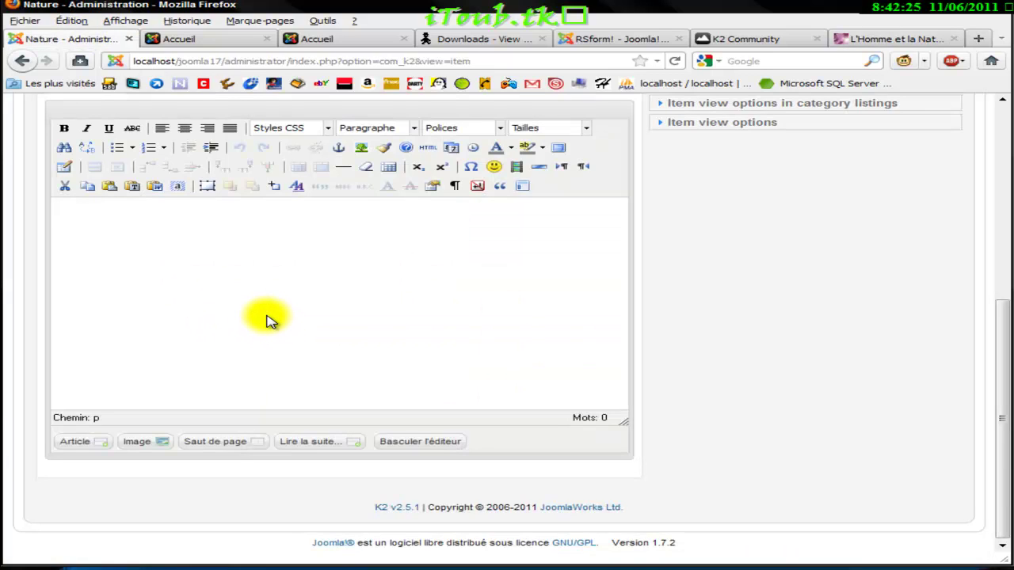
{"action": "key", "text": "ctrl+v"}
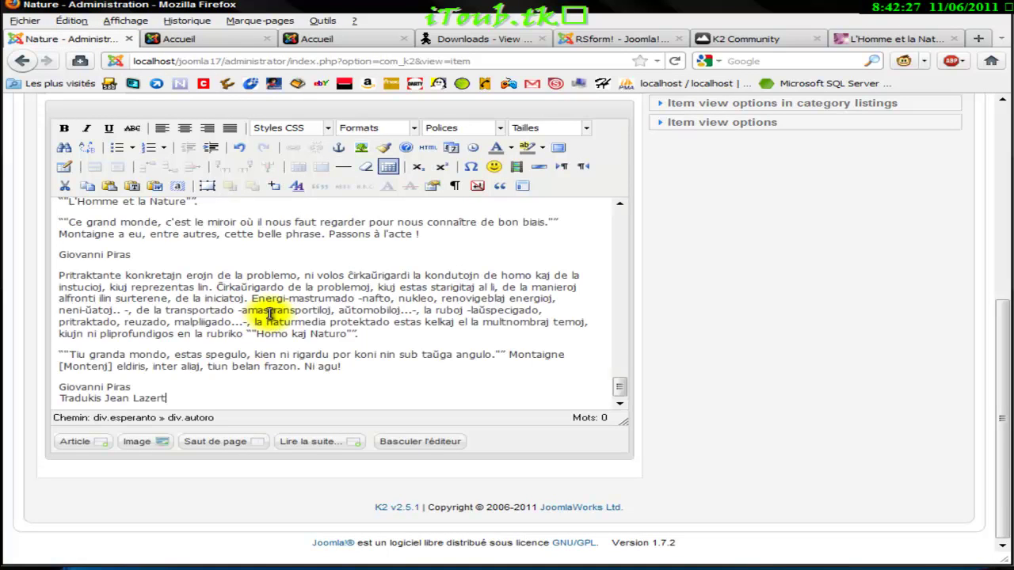
- Assign the "L'Homme et la Nature" item to the Nature category
{"action": "scroll", "coordinate": [266, 313], "scroll_direction": "up", "scroll_amount": 10}
{"action": "scroll", "coordinate": [839, 261], "scroll_direction": "up", "scroll_amount": 8}
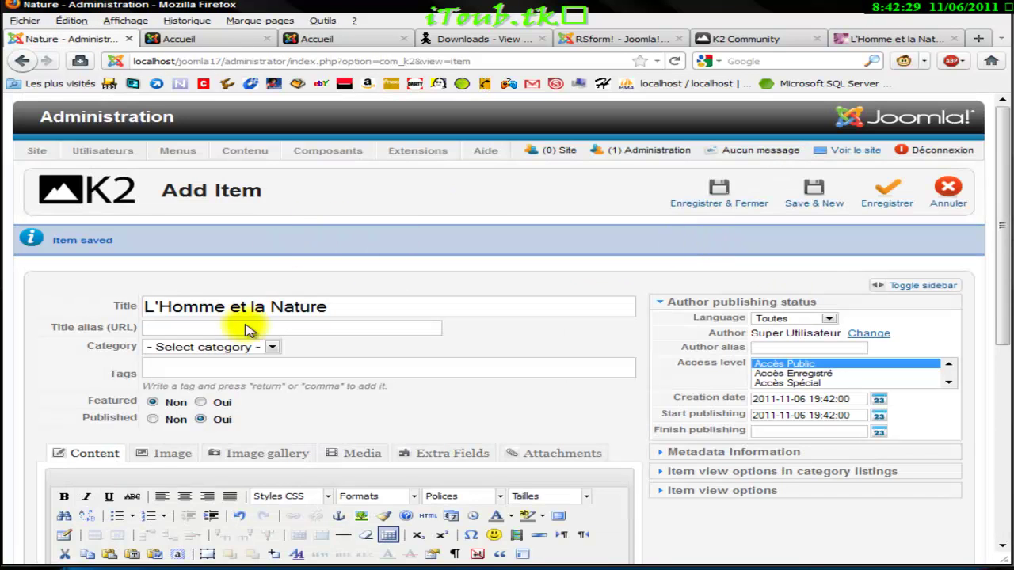
{"action": "left_click", "coordinate": [230, 347]}
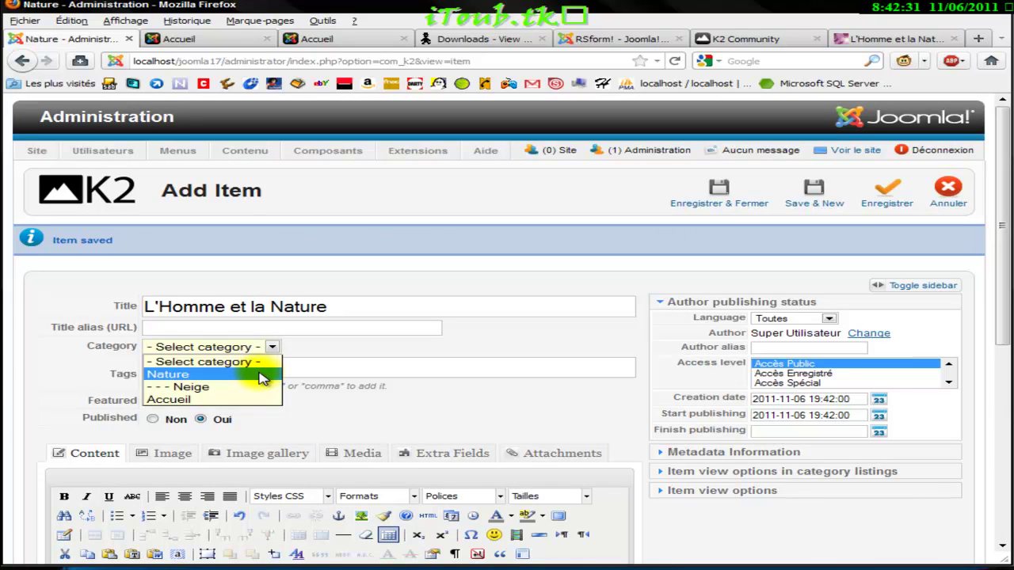
{"action": "left_click", "coordinate": [263, 376]}
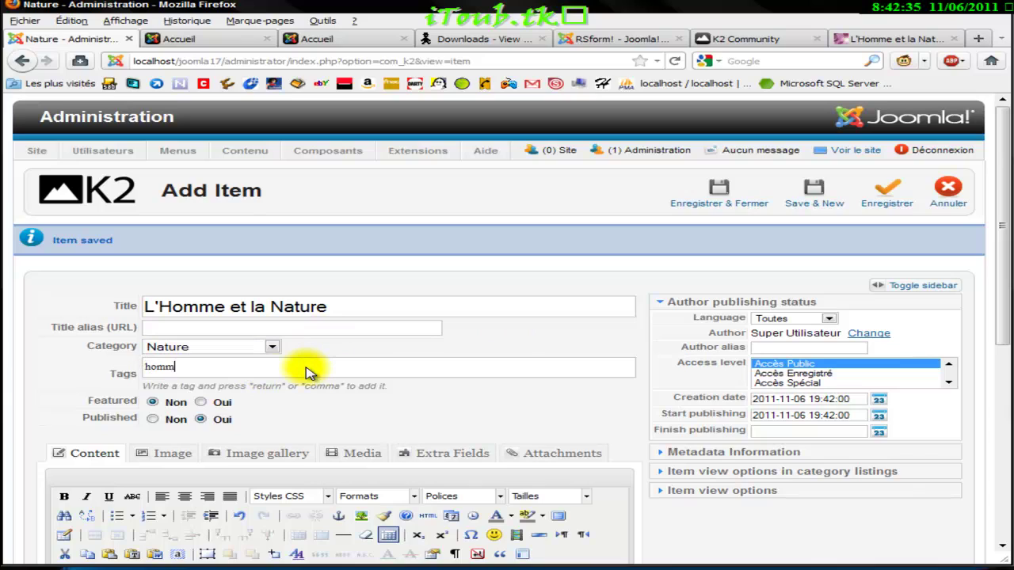
- Add the tags homme and nature to the "L'Homme et la Nature" item, entering nature a second time from the suggestions
{"action": "key", "text": "Return"}
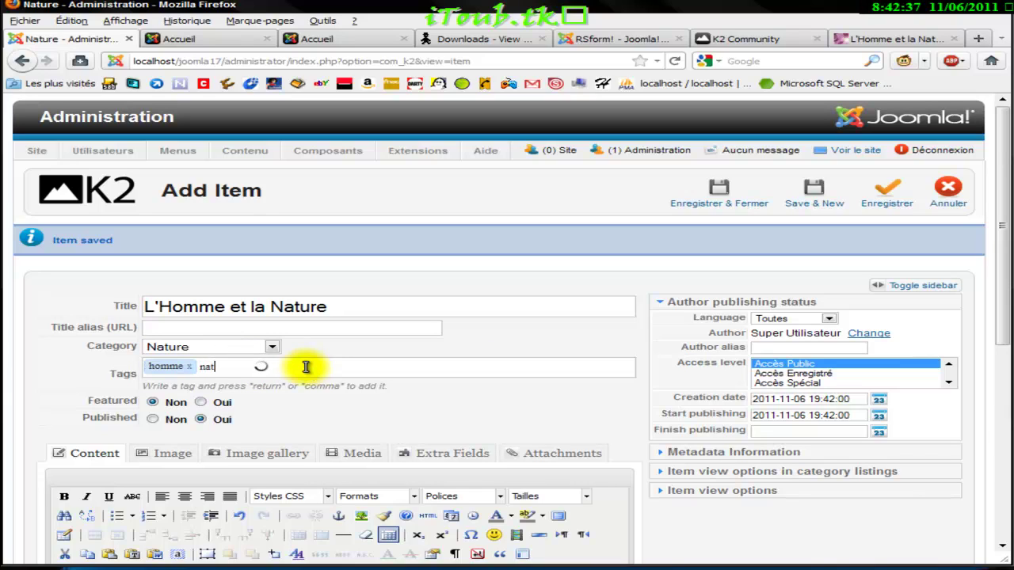
{"action": "type", "text": "nature"}
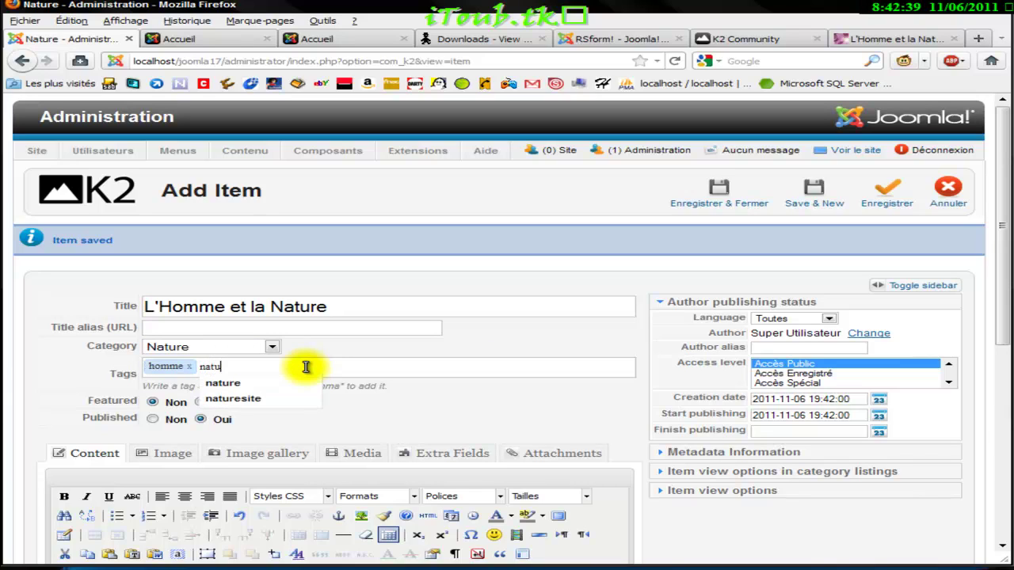
{"action": "key", "text": "Return"}
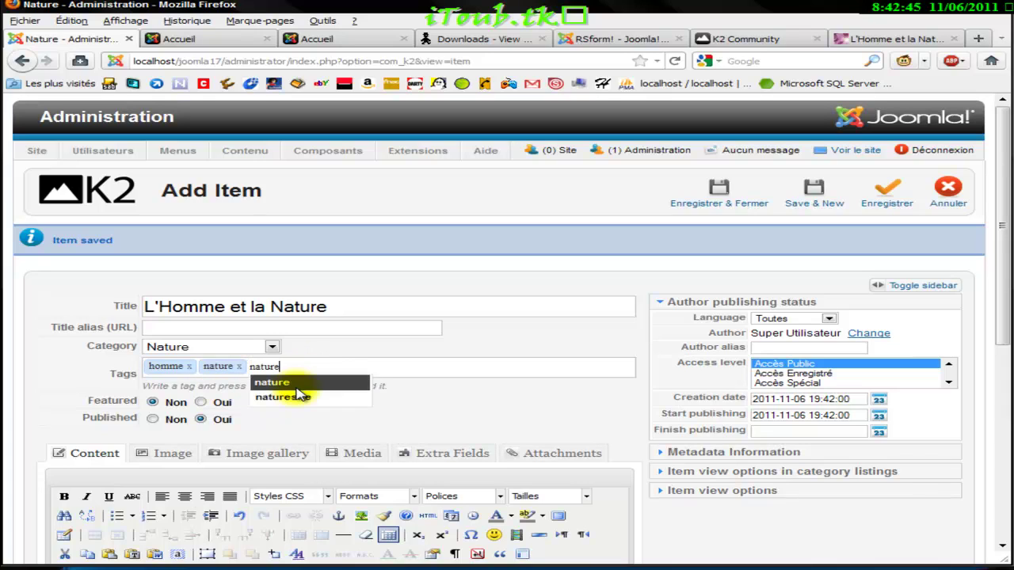
{"action": "left_click", "coordinate": [301, 383]}
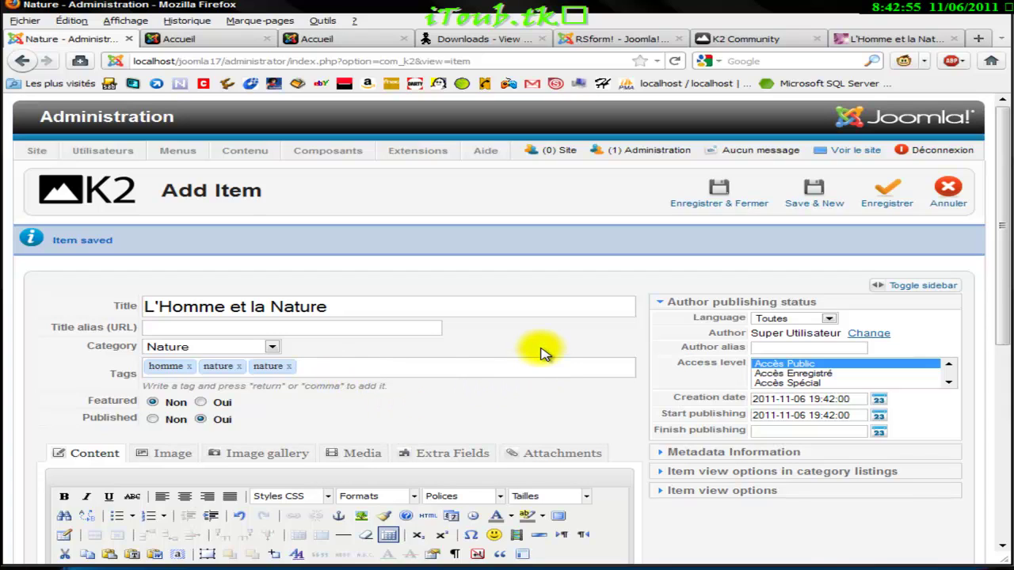
- Examine the item's image, image gallery, media, extra fields and attachment options
{"action": "scroll", "coordinate": [211, 416], "scroll_direction": "down", "scroll_amount": 3}
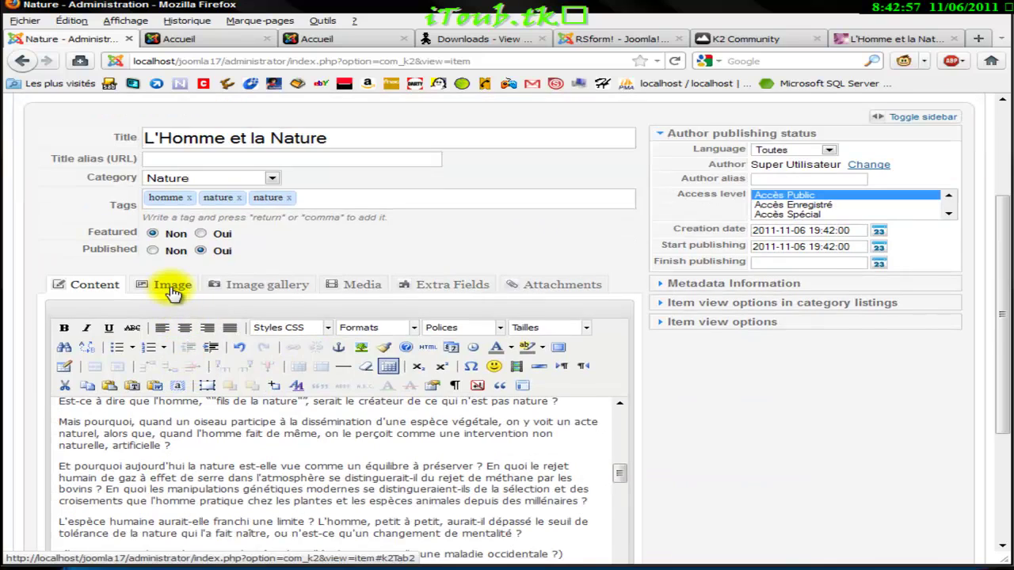
{"action": "left_click", "coordinate": [173, 293]}
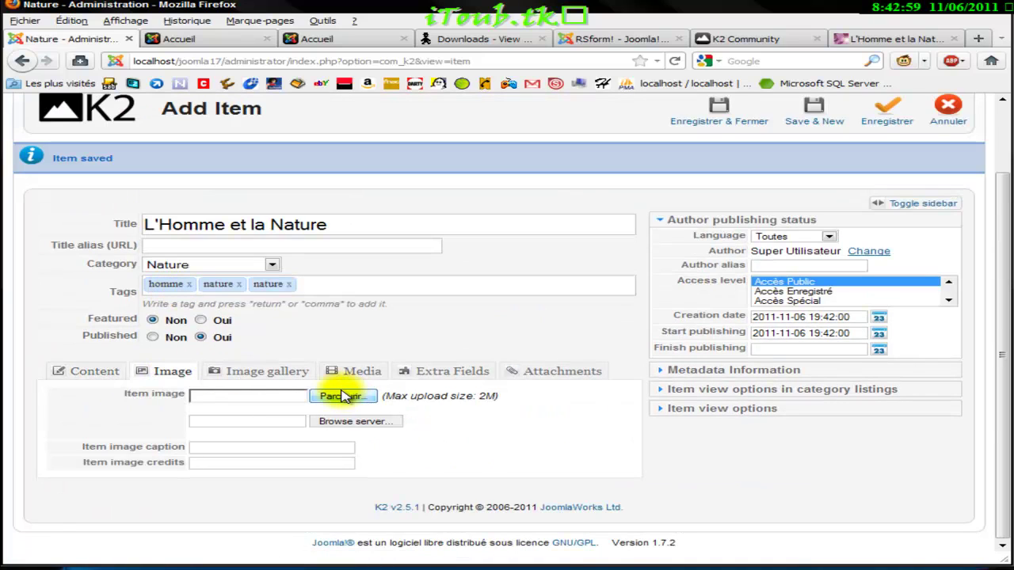
{"action": "triple_click", "coordinate": [463, 392]}
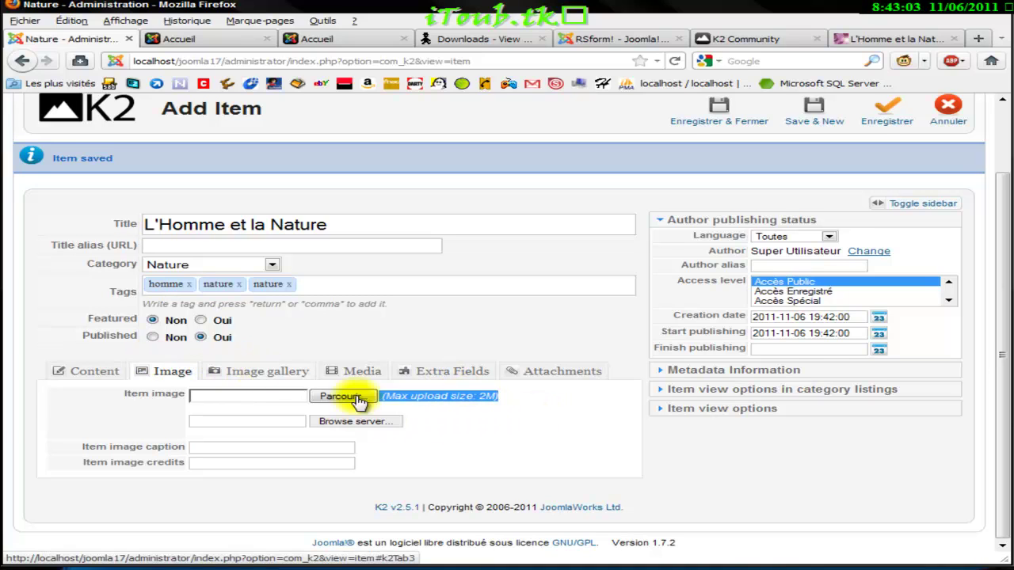
{"action": "left_click", "coordinate": [267, 379]}
{"action": "triple_click", "coordinate": [216, 444]}
{"action": "left_click", "coordinate": [232, 438]}
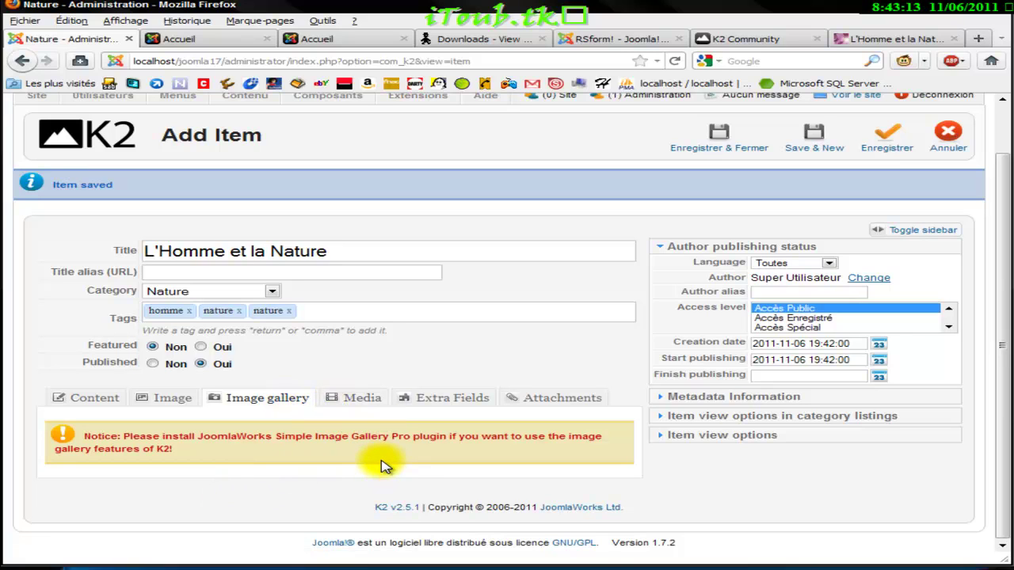
{"action": "left_click", "coordinate": [337, 401]}
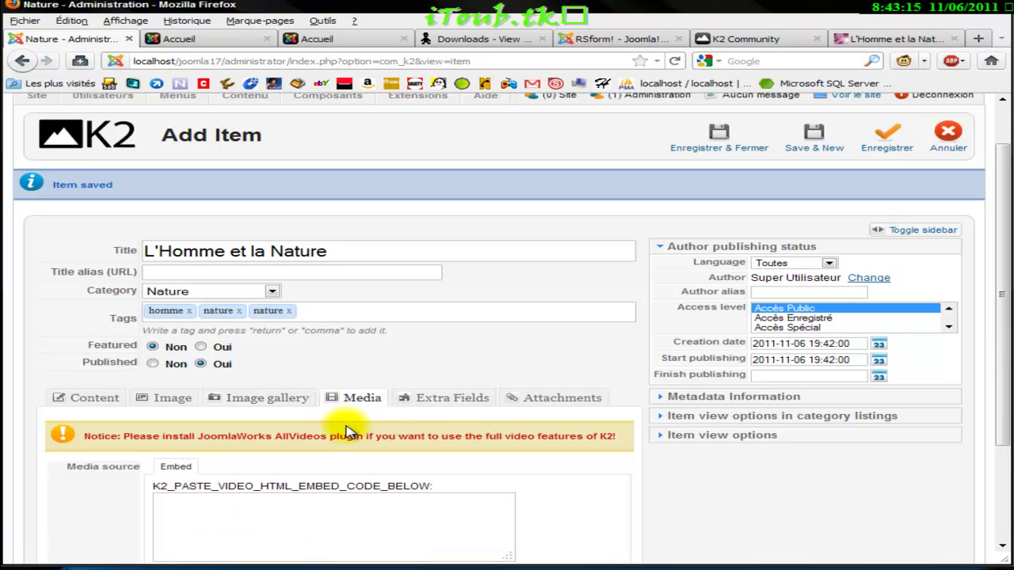
{"action": "scroll", "coordinate": [465, 384], "scroll_direction": "down", "scroll_amount": 3}
{"action": "left_click", "coordinate": [354, 408]}
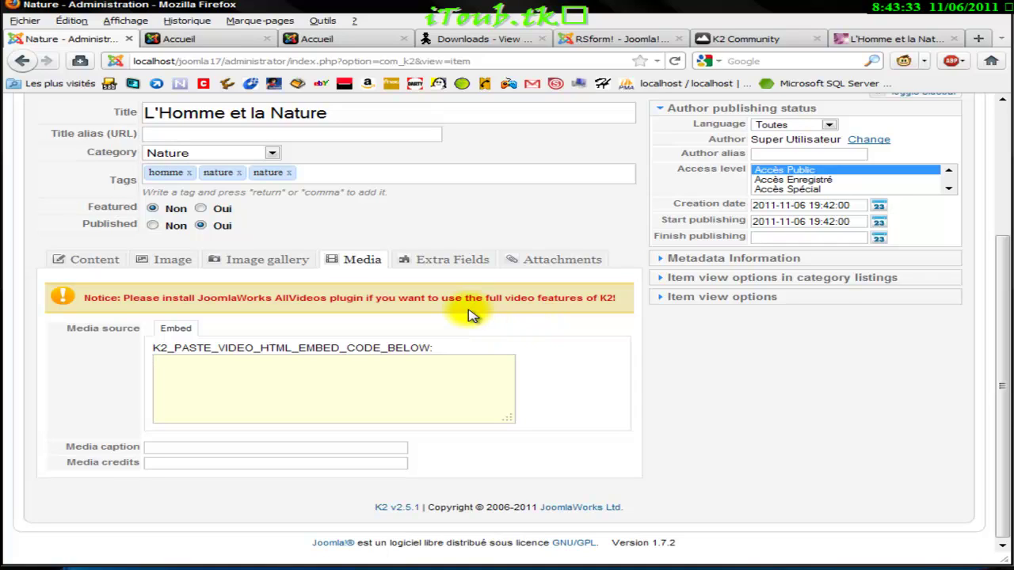
{"action": "left_click", "coordinate": [436, 261]}
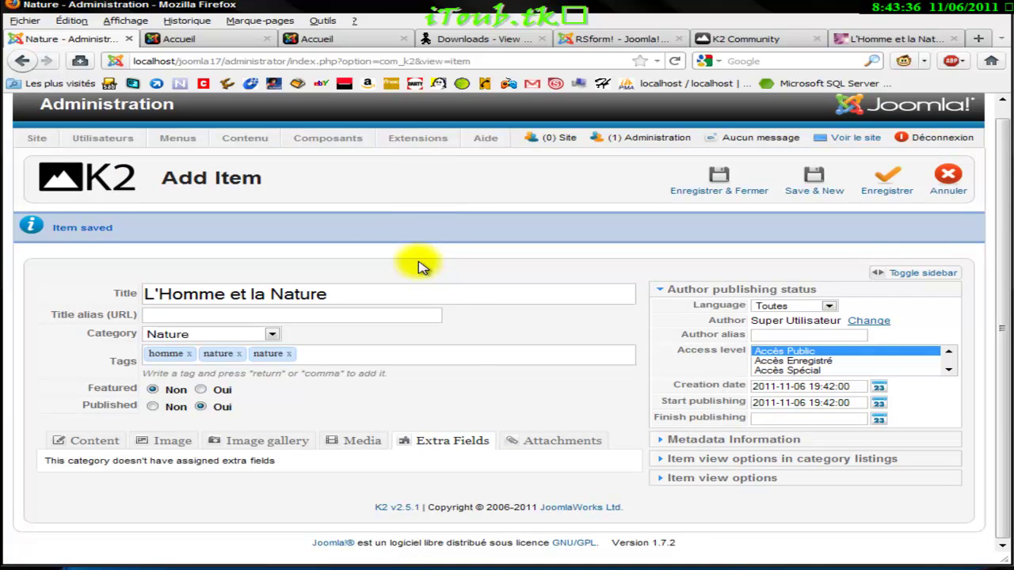
{"action": "left_click", "coordinate": [552, 443]}
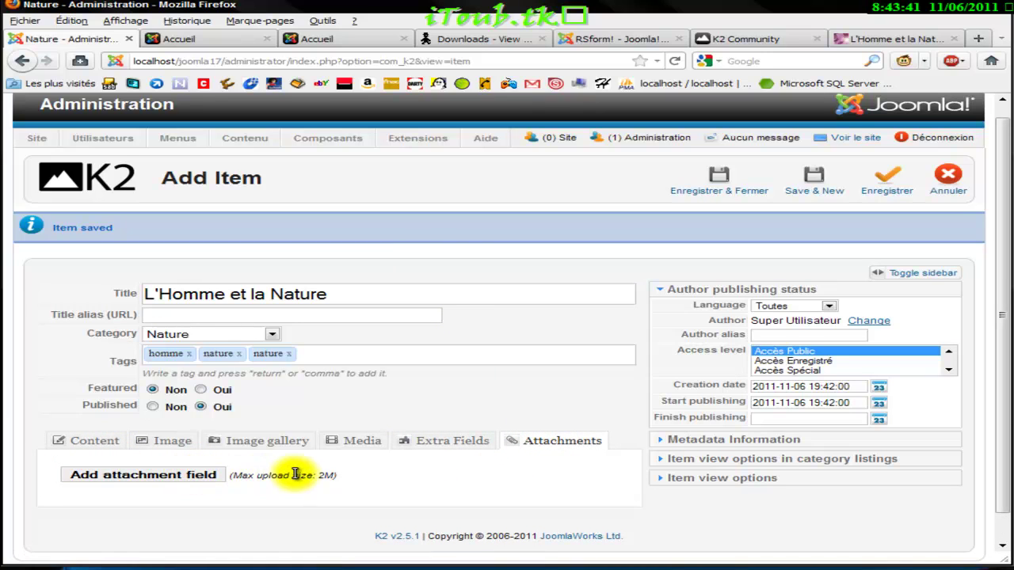
- Return to the item's content, then save and close the "L'Homme et la Nature" item
{"action": "left_click", "coordinate": [63, 448]}
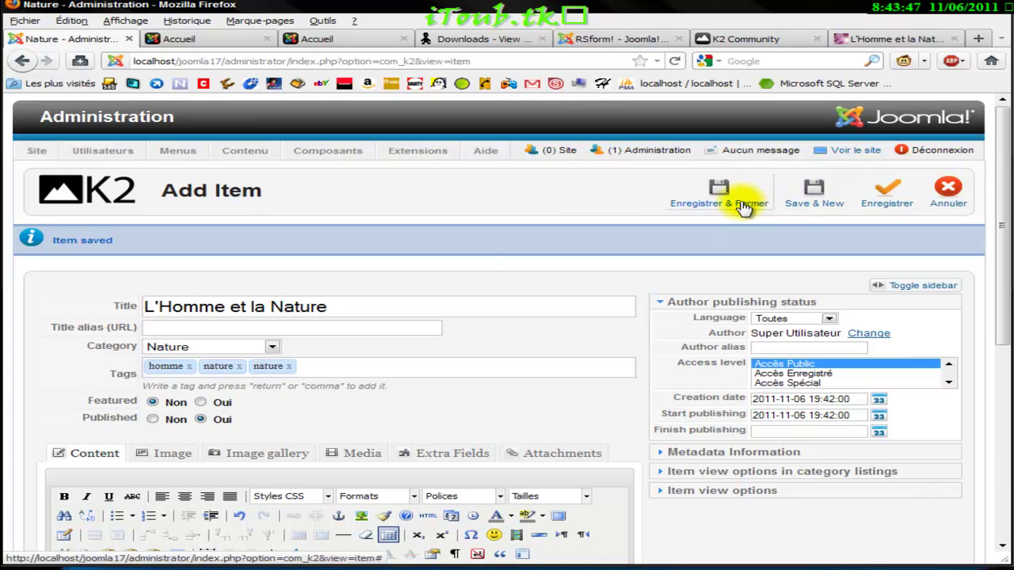
{"action": "left_click", "coordinate": [745, 207]}
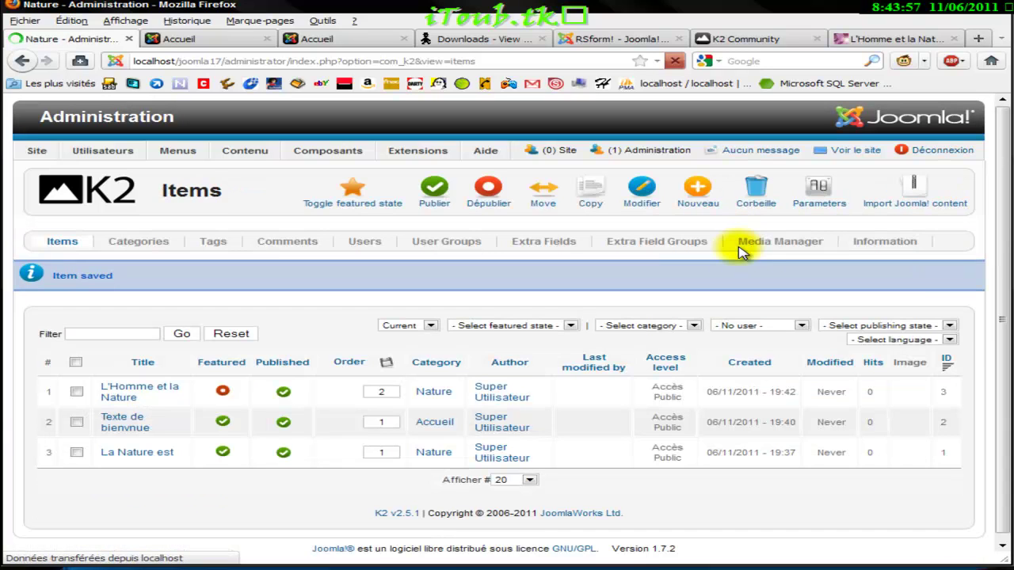
- Check the Accueil page on the site's front end against the available administration menus
{"action": "left_click", "coordinate": [204, 41]}
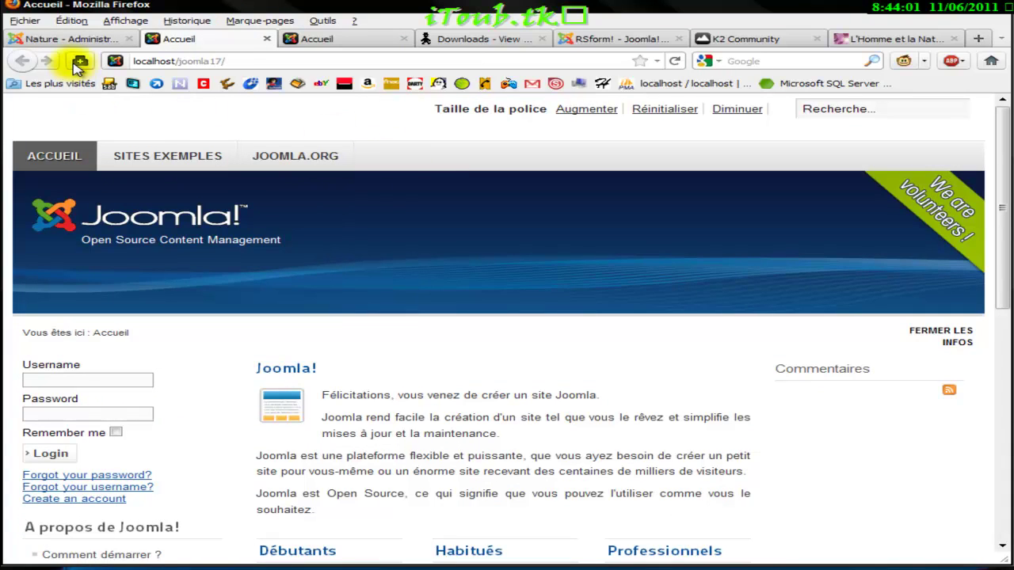
{"action": "left_click", "coordinate": [36, 39]}
{"action": "mouse_move", "coordinate": [180, 156]}
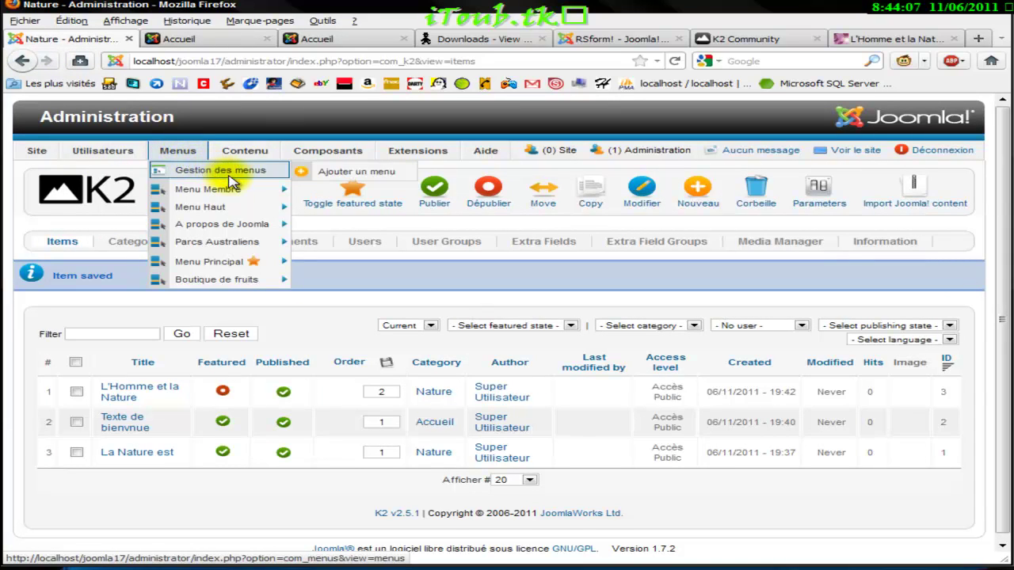
{"action": "mouse_move", "coordinate": [243, 212]}
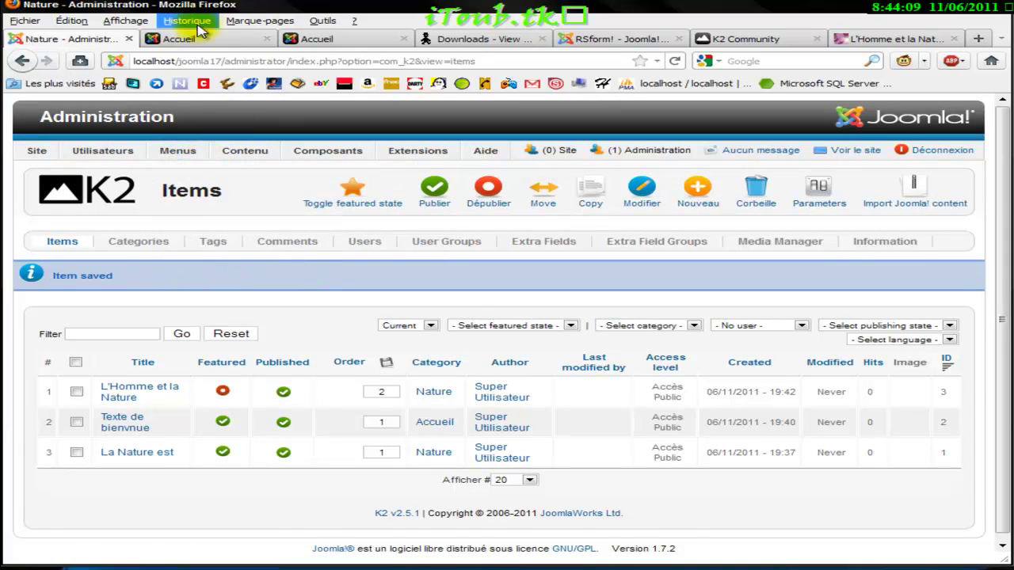
{"action": "left_click", "coordinate": [196, 38]}
{"action": "left_click", "coordinate": [64, 39]}
- Open the Accueil link of the Menu Principal for editing
{"action": "mouse_move", "coordinate": [174, 150]}
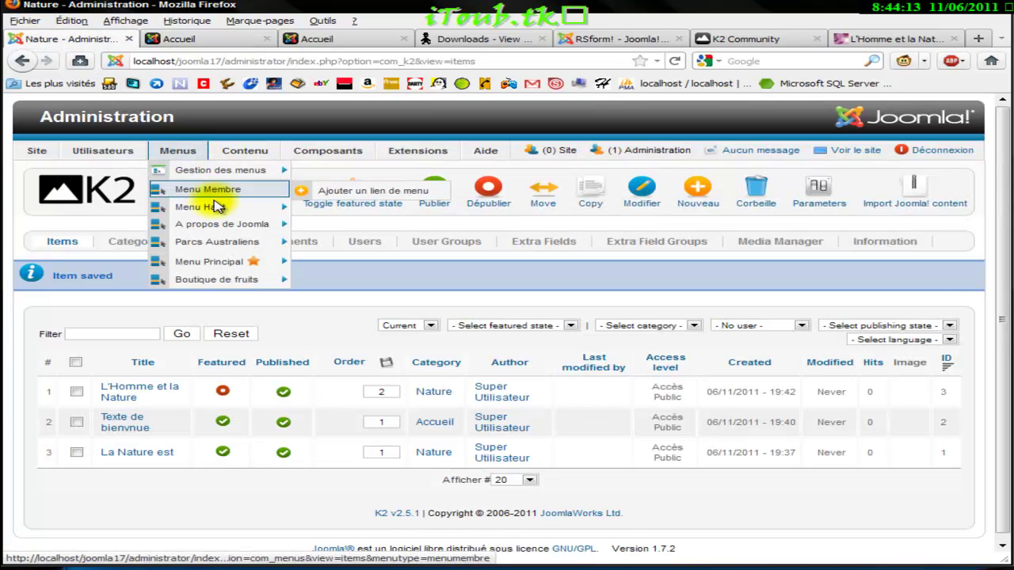
{"action": "left_click", "coordinate": [219, 262]}
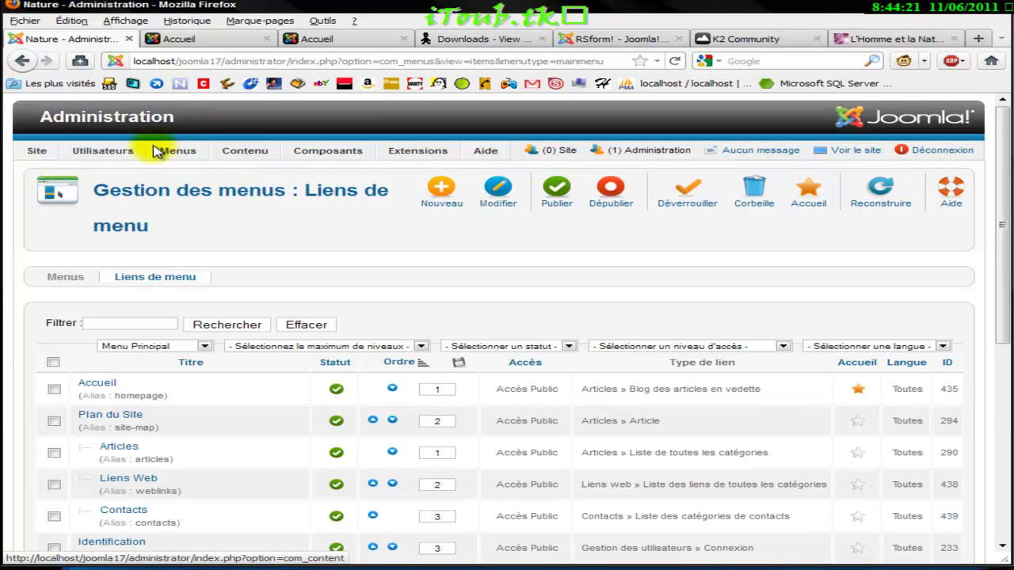
{"action": "mouse_move", "coordinate": [177, 151]}
{"action": "mouse_move", "coordinate": [184, 171]}
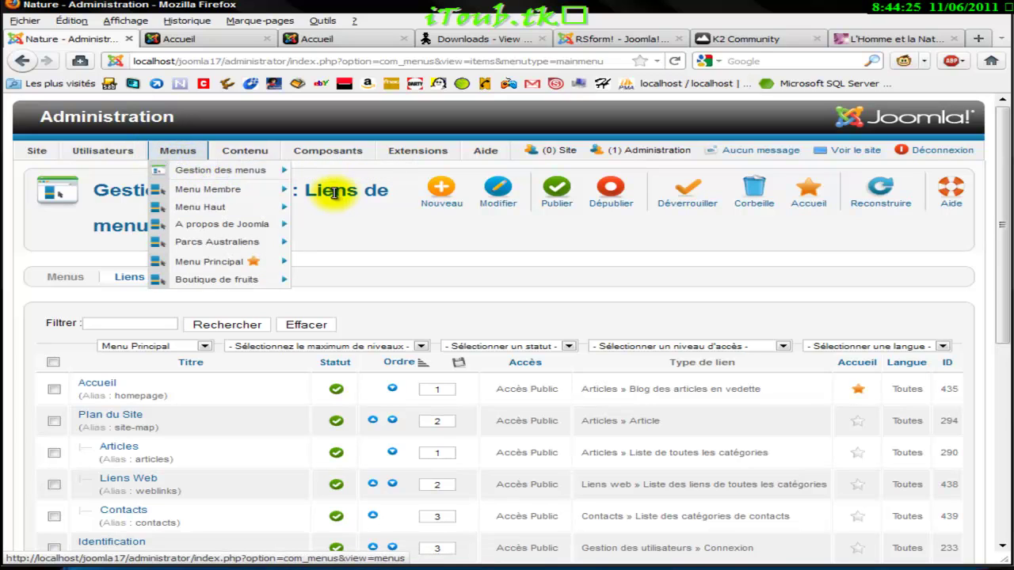
{"action": "scroll", "coordinate": [256, 215], "scroll_direction": "down", "scroll_amount": 4}
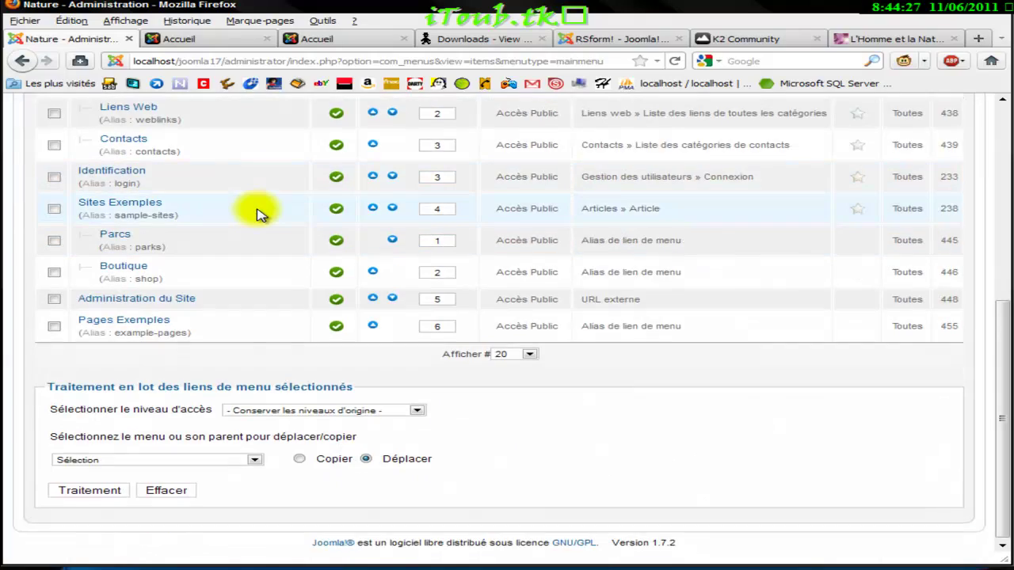
{"action": "scroll", "coordinate": [256, 214], "scroll_direction": "up", "scroll_amount": 4}
{"action": "scroll", "coordinate": [256, 215], "scroll_direction": "down", "scroll_amount": 3}
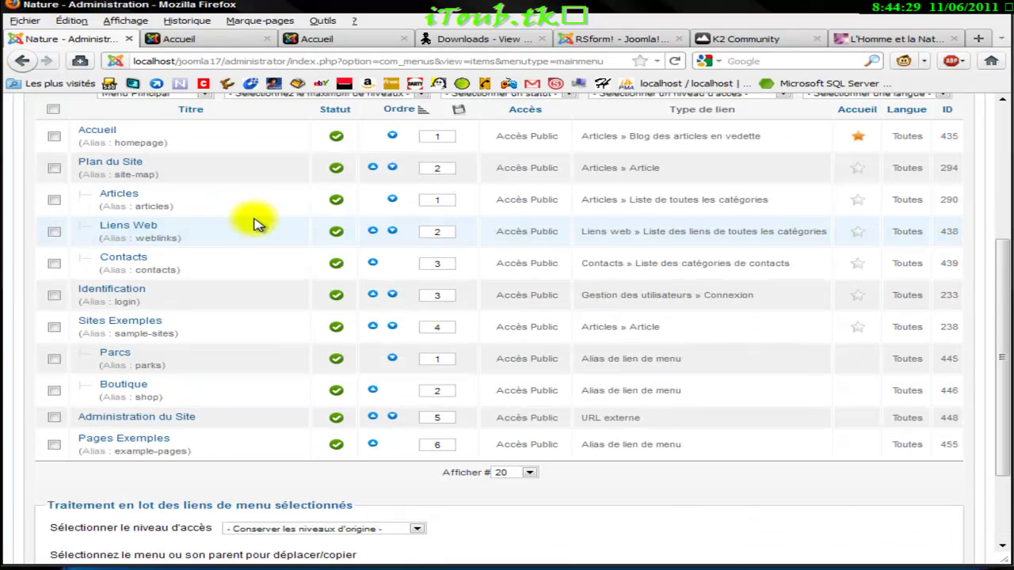
{"action": "left_click", "coordinate": [85, 130]}
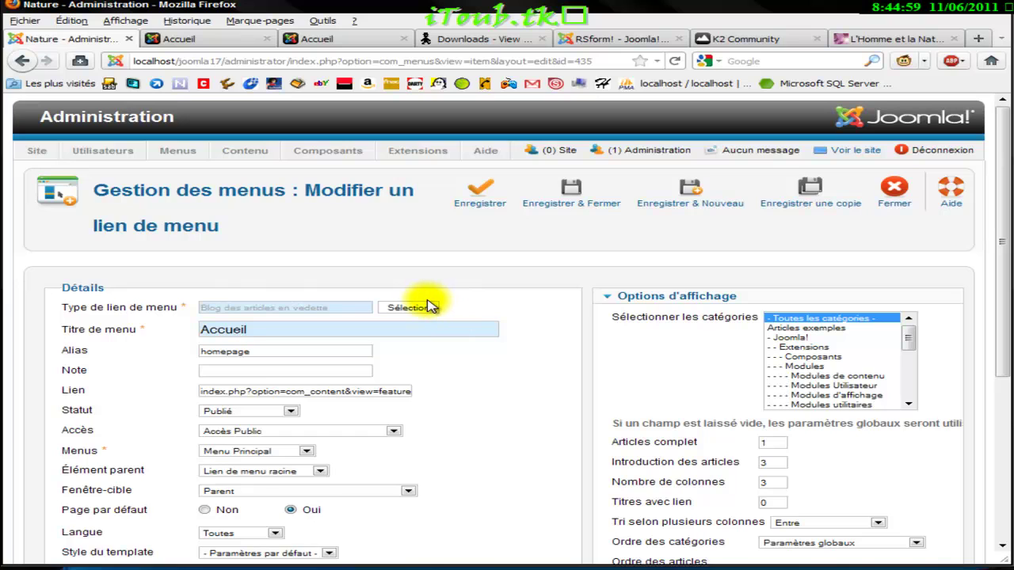
- Change the Accueil link's type to the K2 layout "Latest items from (one or more) users or categories"
{"action": "left_click", "coordinate": [428, 306]}
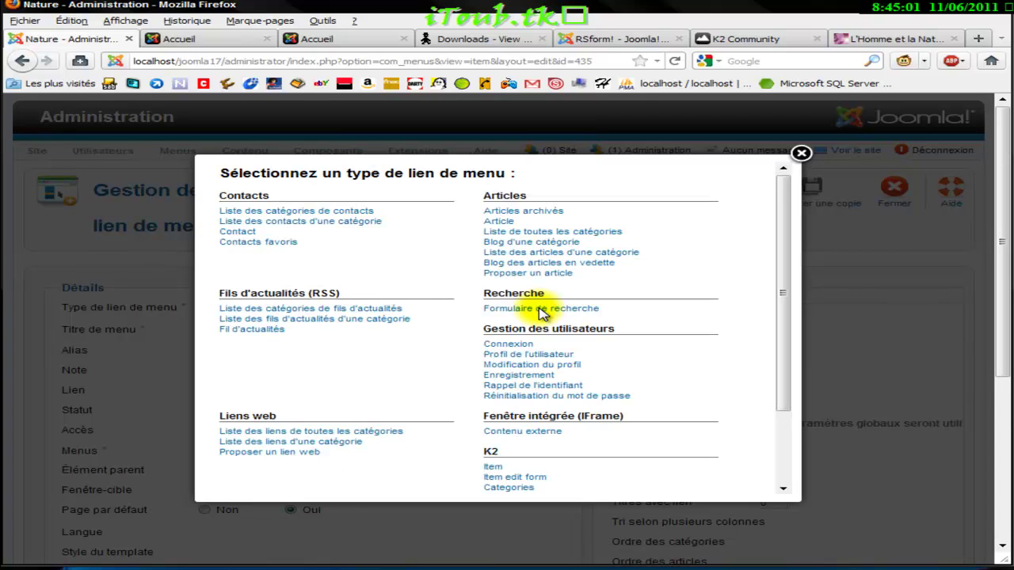
{"action": "scroll", "coordinate": [590, 293], "scroll_direction": "down", "scroll_amount": 3}
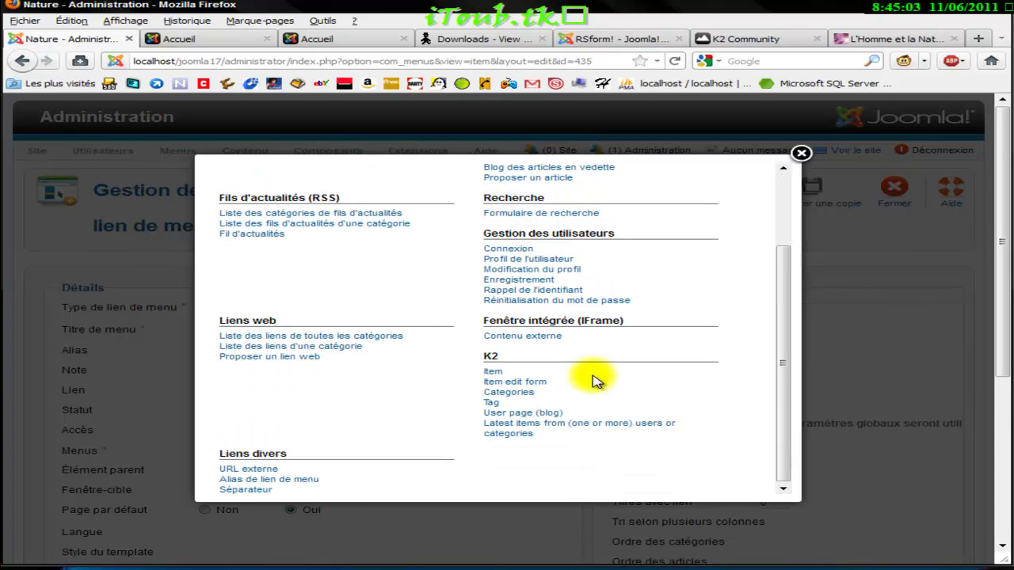
{"action": "left_click", "coordinate": [508, 433]}
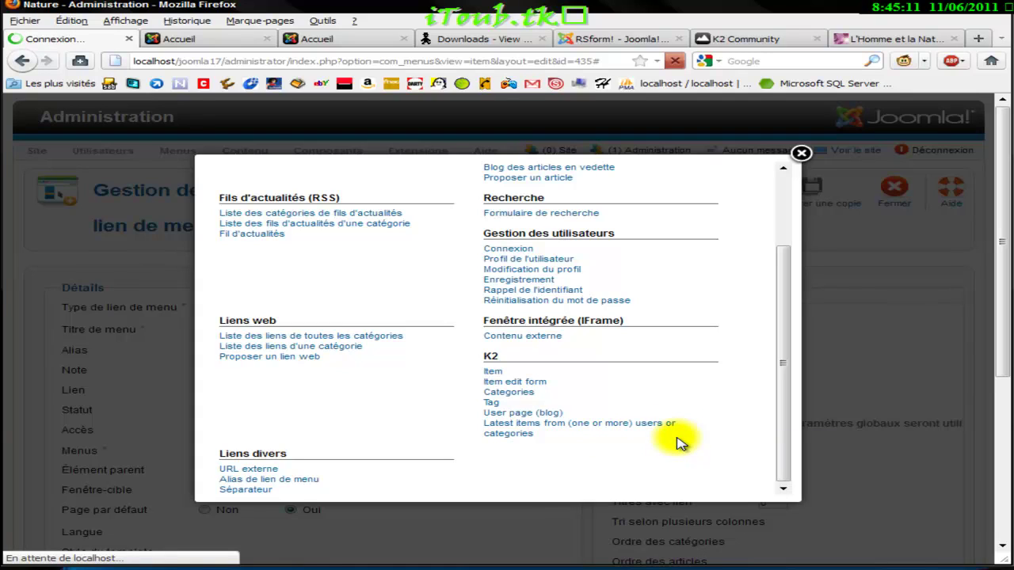
{"action": "left_click", "coordinate": [527, 434]}
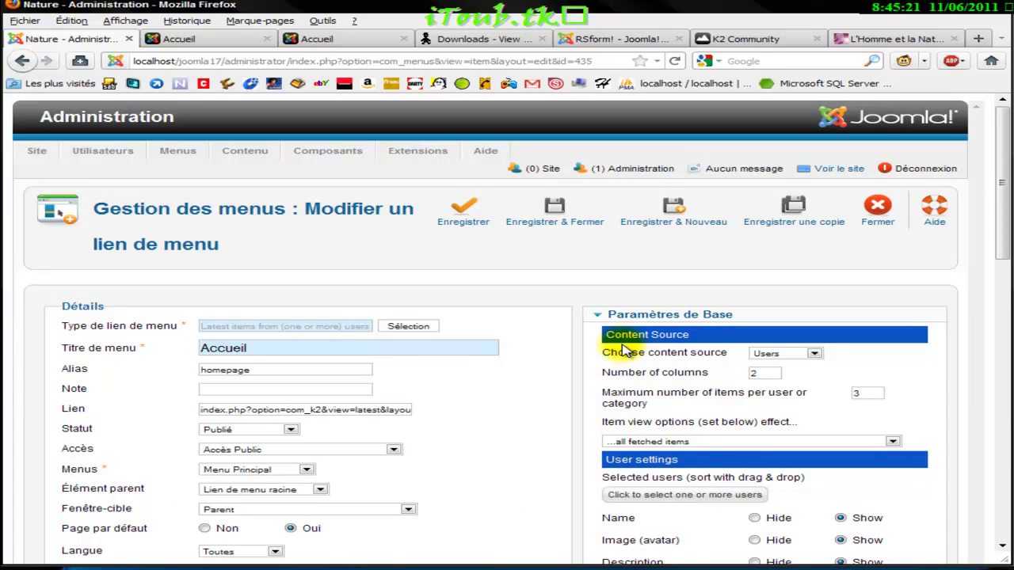
- Set the content source to Categories, with 1 column and a maximum of 7 items per user or category
{"action": "left_click", "coordinate": [816, 353]}
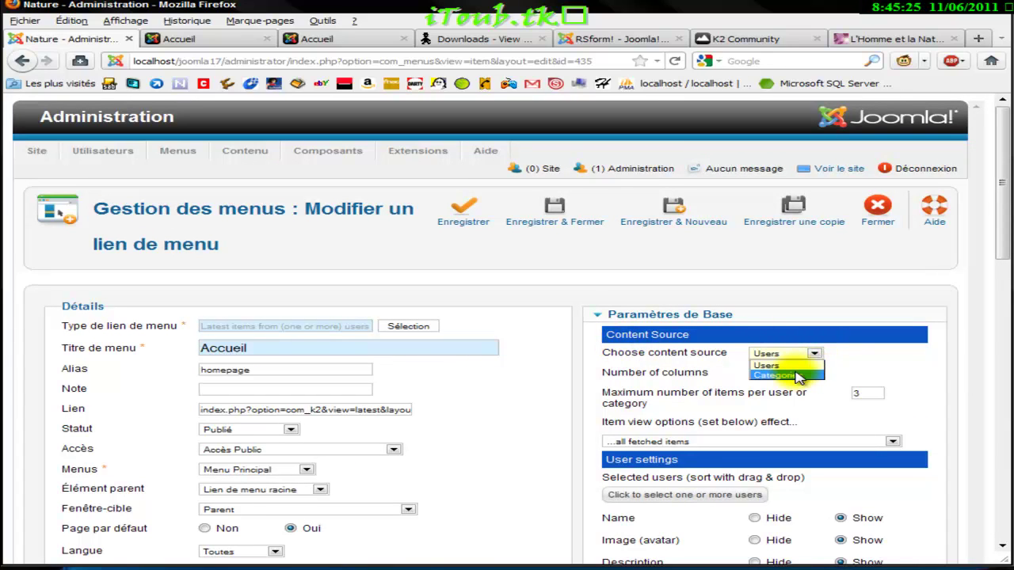
{"action": "left_click", "coordinate": [798, 376]}
{"action": "scroll", "coordinate": [840, 374], "scroll_direction": "down", "scroll_amount": 3}
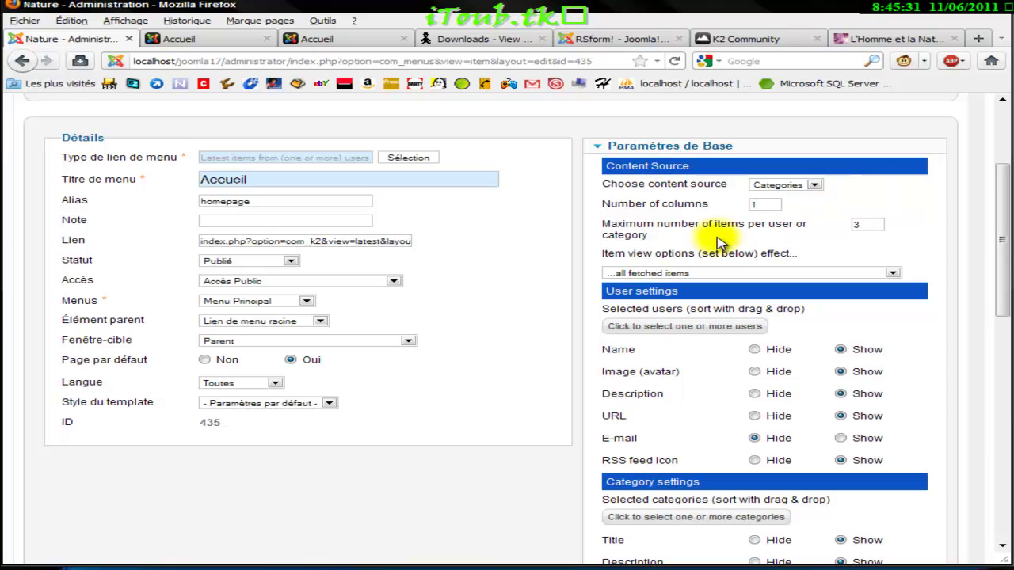
{"action": "left_click", "coordinate": [860, 228]}
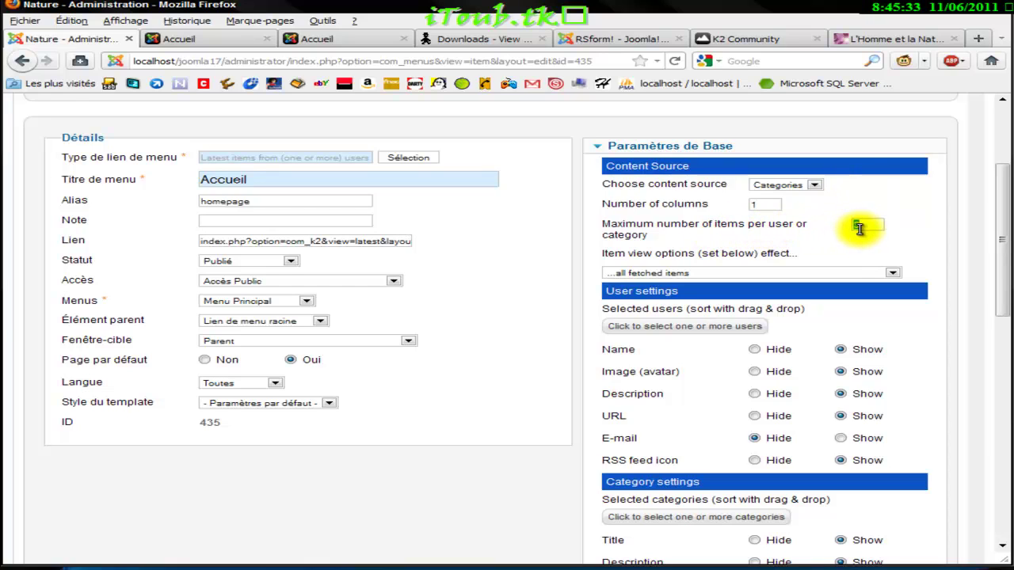
{"action": "type", "text": "5"}
- Hide the title, description, image and RSS feed icon in the category settings
{"action": "scroll", "coordinate": [860, 238], "scroll_direction": "down", "scroll_amount": 8}
{"action": "scroll", "coordinate": [856, 292], "scroll_direction": "up", "scroll_amount": 3}
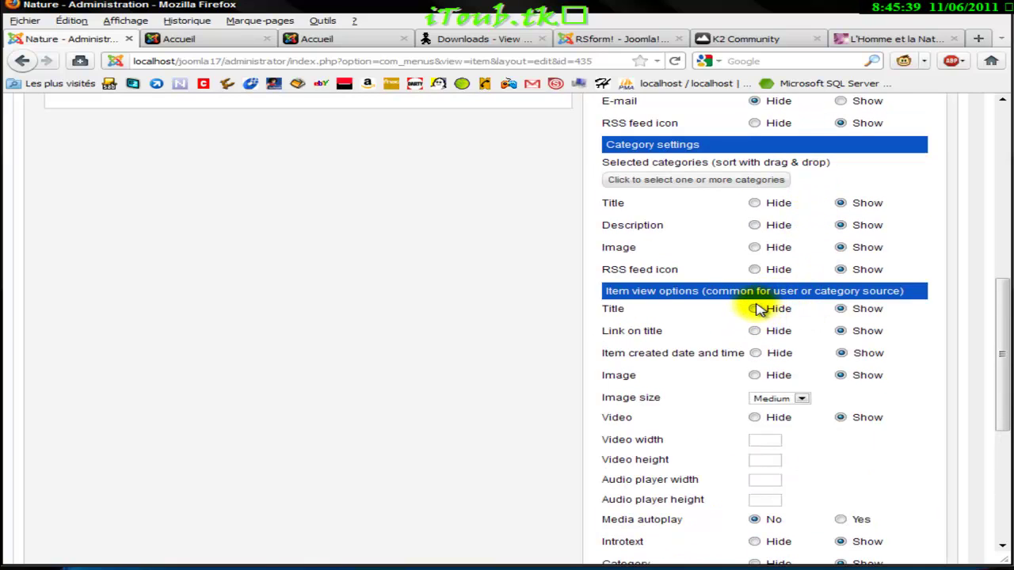
{"action": "left_click", "coordinate": [755, 203]}
{"action": "left_click", "coordinate": [754, 225]}
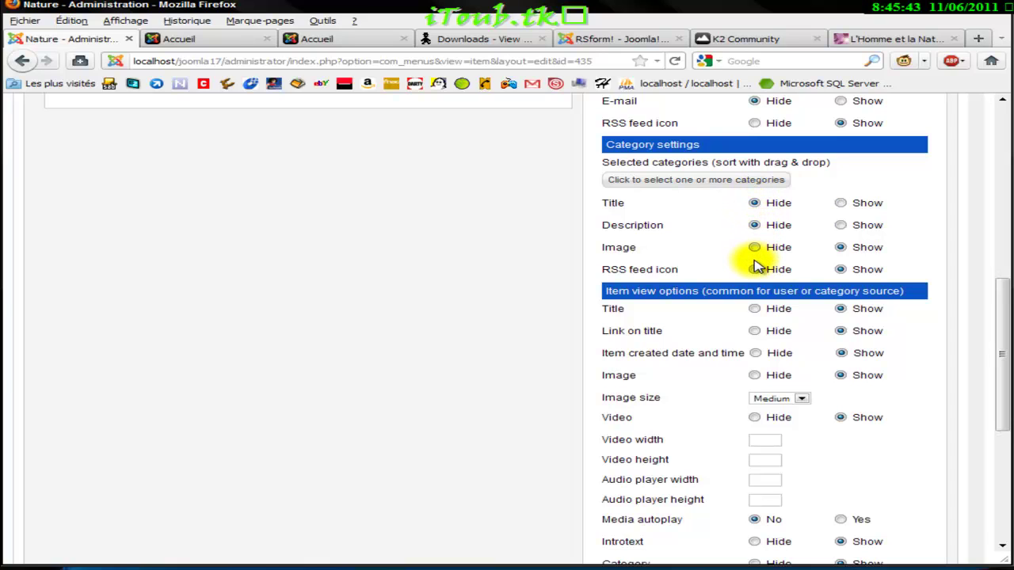
{"action": "left_click", "coordinate": [754, 247]}
{"action": "left_click", "coordinate": [754, 269]}
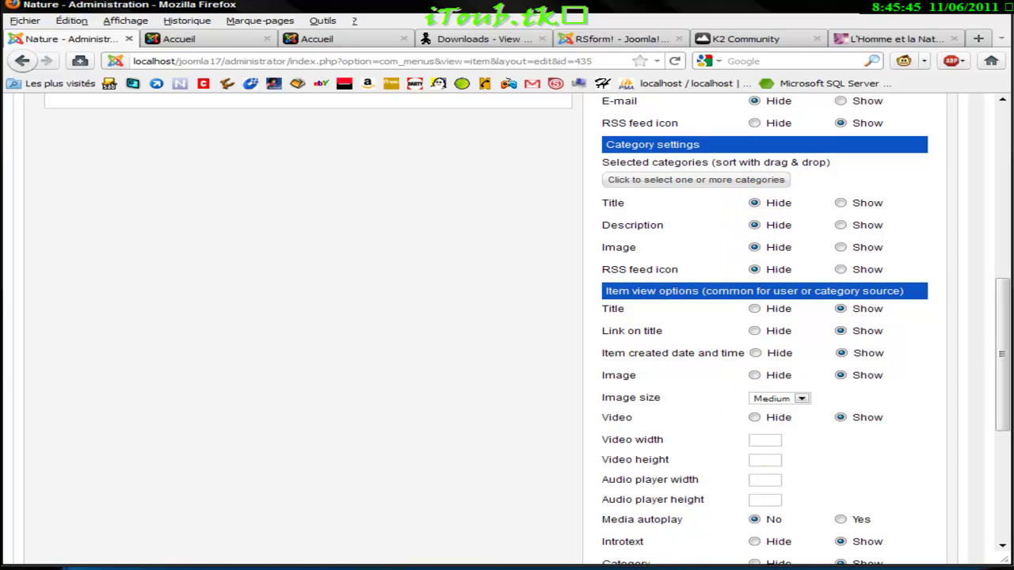
- Add the Nature, Neige and Accueil categories to the selected categories in the category settings
{"action": "scroll", "coordinate": [561, 227], "scroll_direction": "up", "scroll_amount": 5}
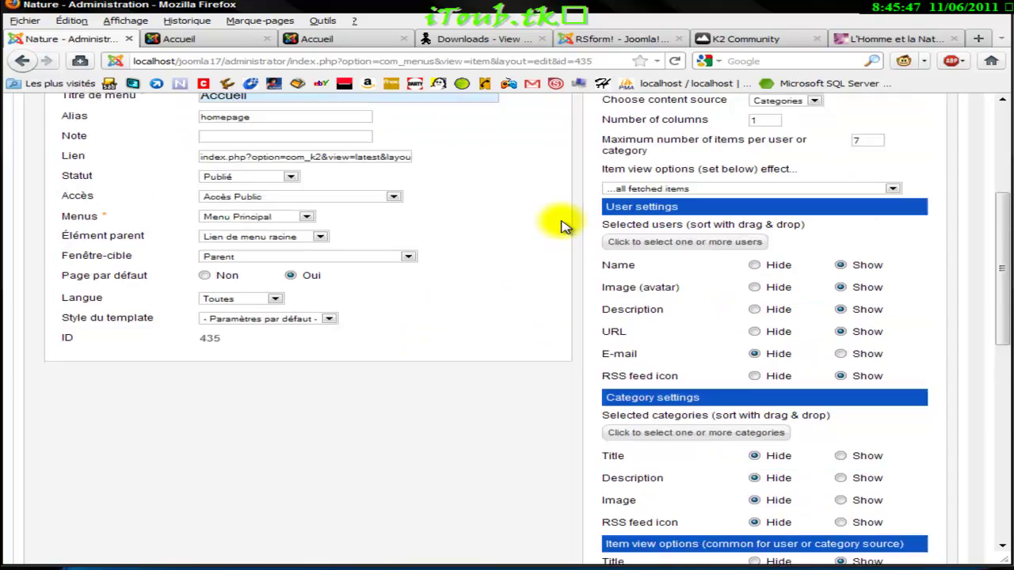
{"action": "left_click", "coordinate": [690, 431]}
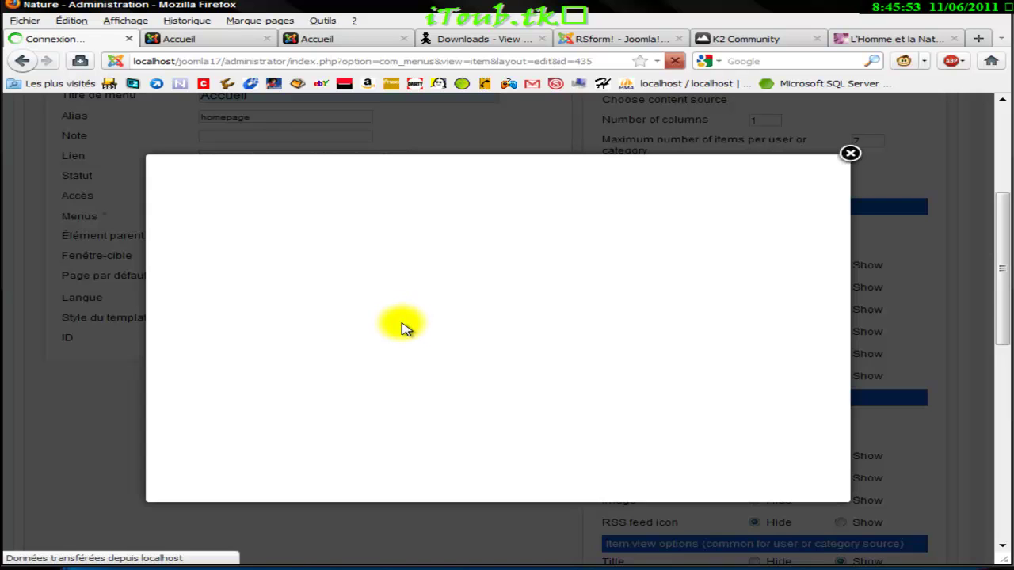
{"action": "left_click", "coordinate": [224, 248]}
{"action": "left_click", "coordinate": [586, 292]}
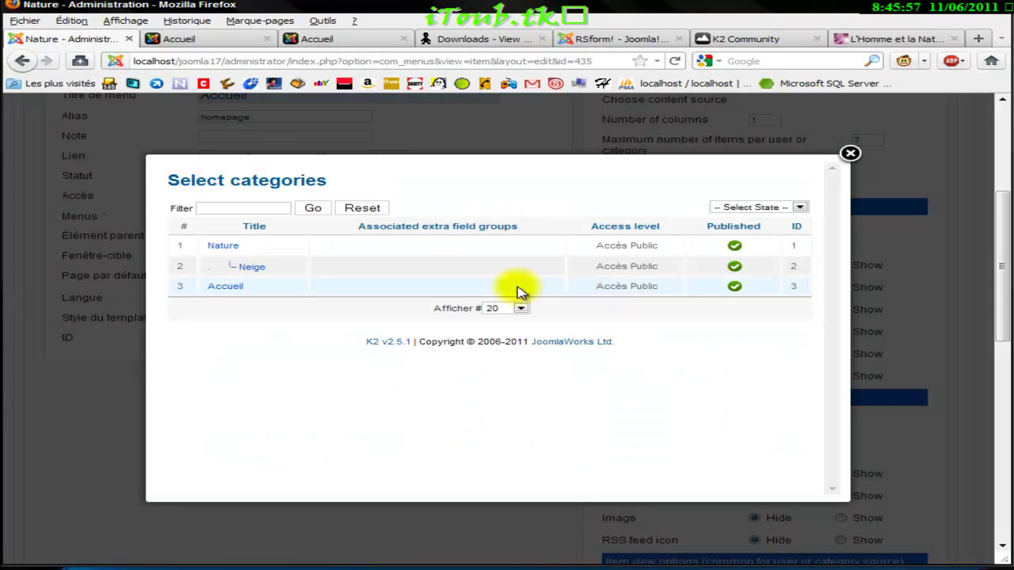
{"action": "left_click", "coordinate": [579, 287]}
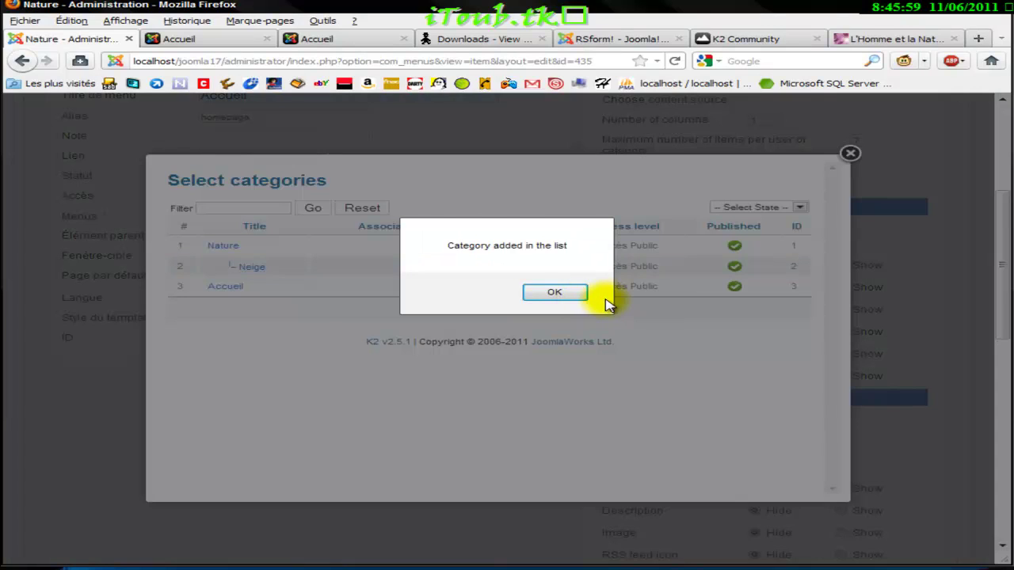
{"action": "left_click", "coordinate": [579, 294]}
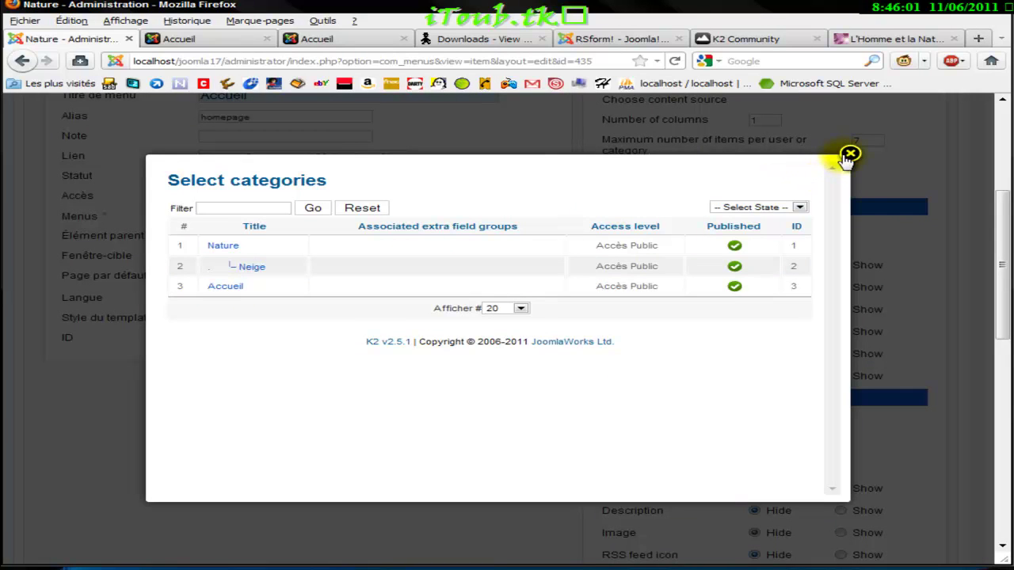
{"action": "left_click", "coordinate": [218, 288]}
{"action": "left_click", "coordinate": [554, 293]}
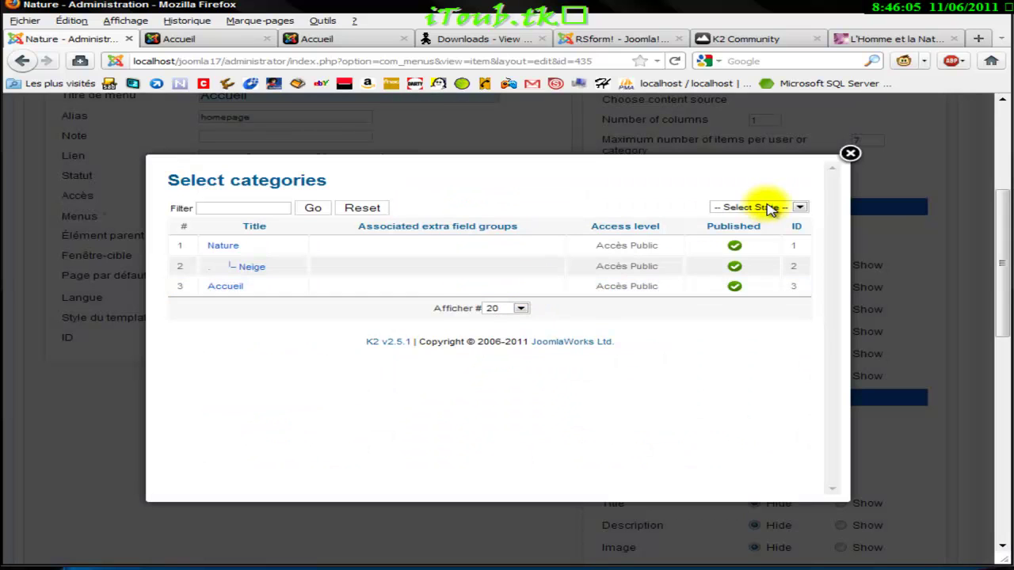
{"action": "left_click", "coordinate": [850, 154]}
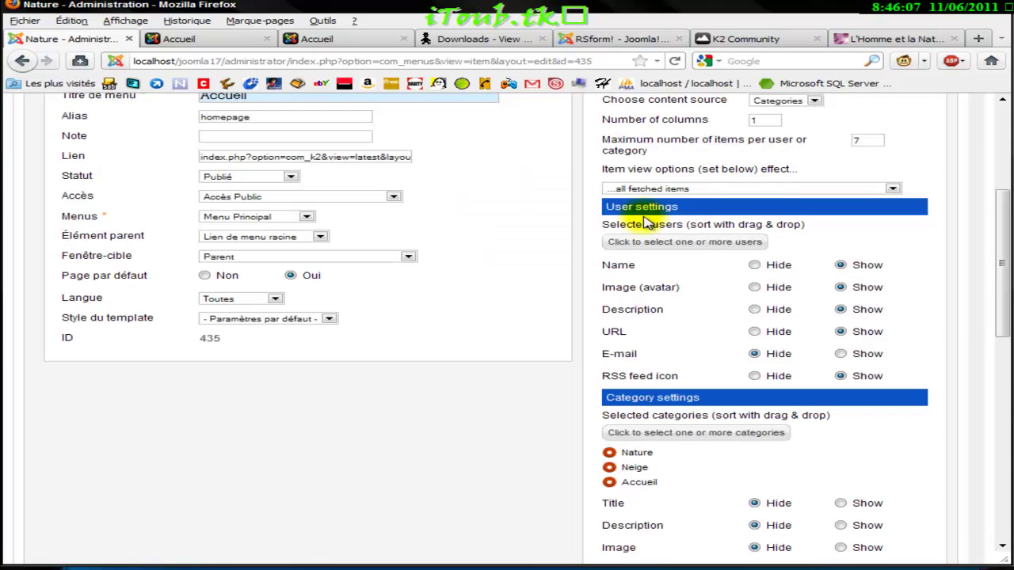
- Save and close the Accueil menu link, and reload the site's public home page
{"action": "scroll", "coordinate": [396, 277], "scroll_direction": "up", "scroll_amount": 5}
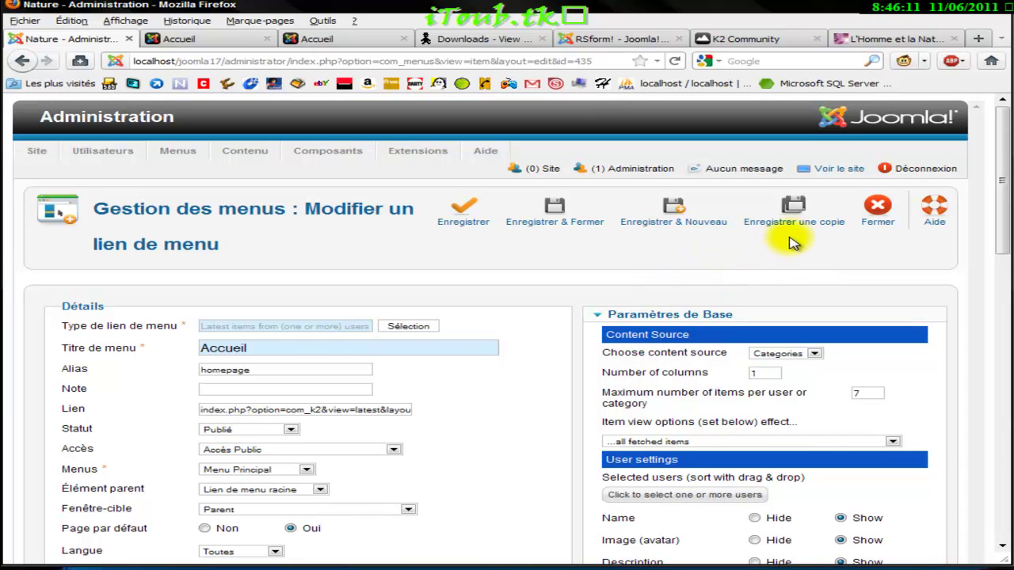
{"action": "left_click", "coordinate": [580, 224]}
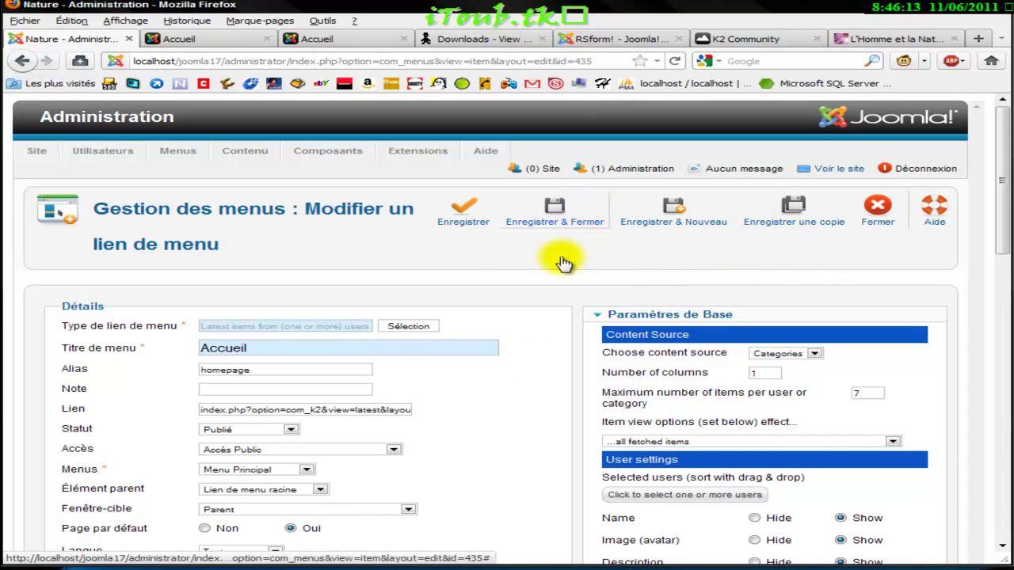
{"action": "left_click", "coordinate": [172, 46]}
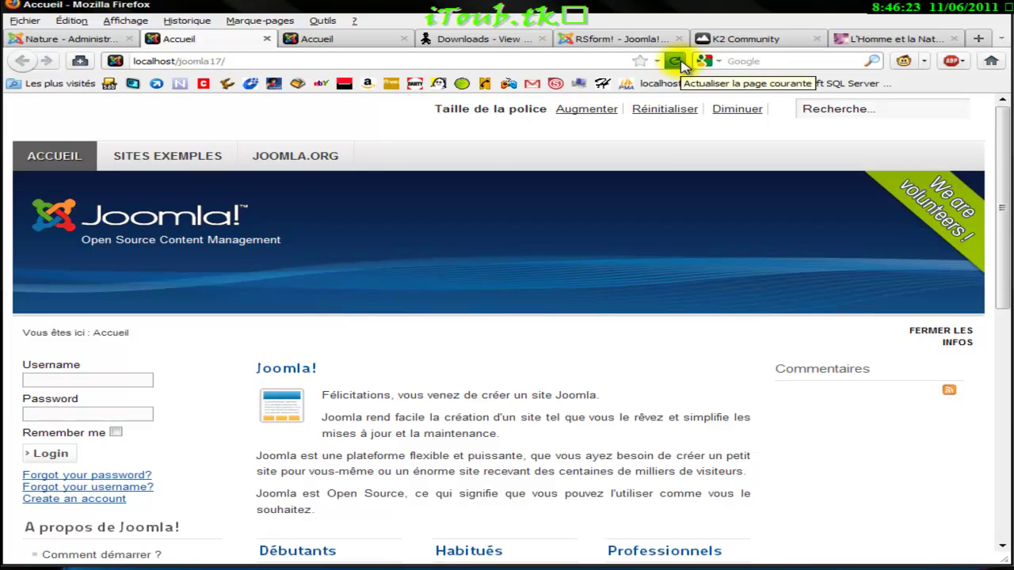
{"action": "left_click", "coordinate": [677, 61]}
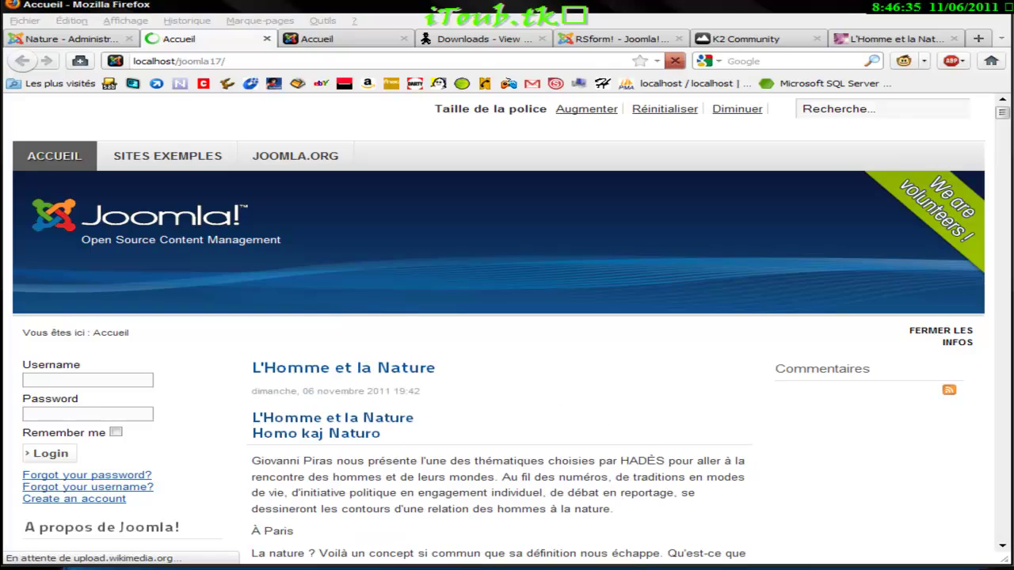
- Examine the K2 items listed on the home page, with their dates, categories and tags, down to the welcome text
{"action": "scroll", "coordinate": [517, 440], "scroll_direction": "down", "scroll_amount": 5}
{"action": "scroll", "coordinate": [516, 439], "scroll_direction": "down", "scroll_amount": 5}
{"action": "scroll", "coordinate": [476, 428], "scroll_direction": "up", "scroll_amount": 10}
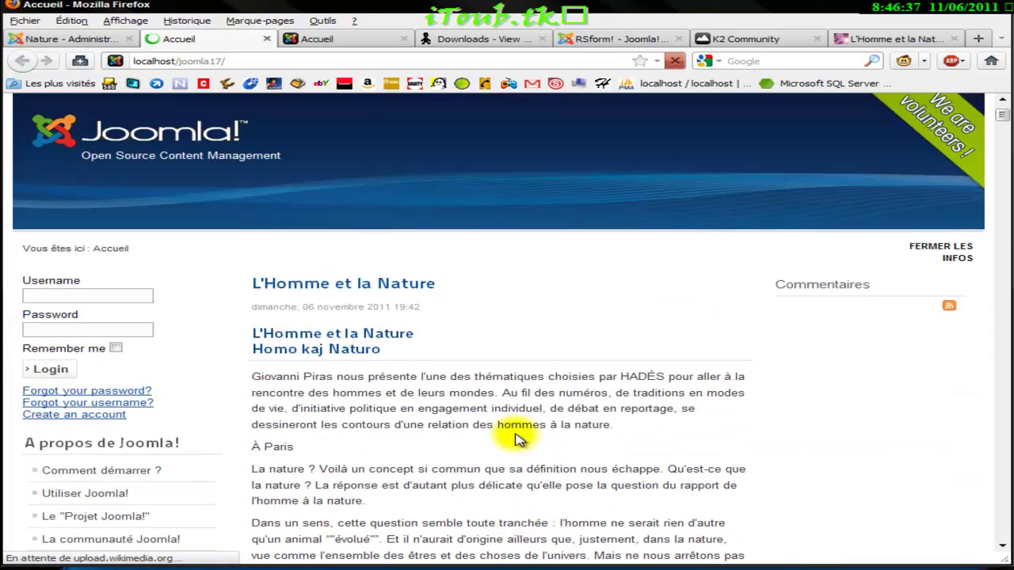
{"action": "scroll", "coordinate": [354, 390], "scroll_direction": "down", "scroll_amount": 7}
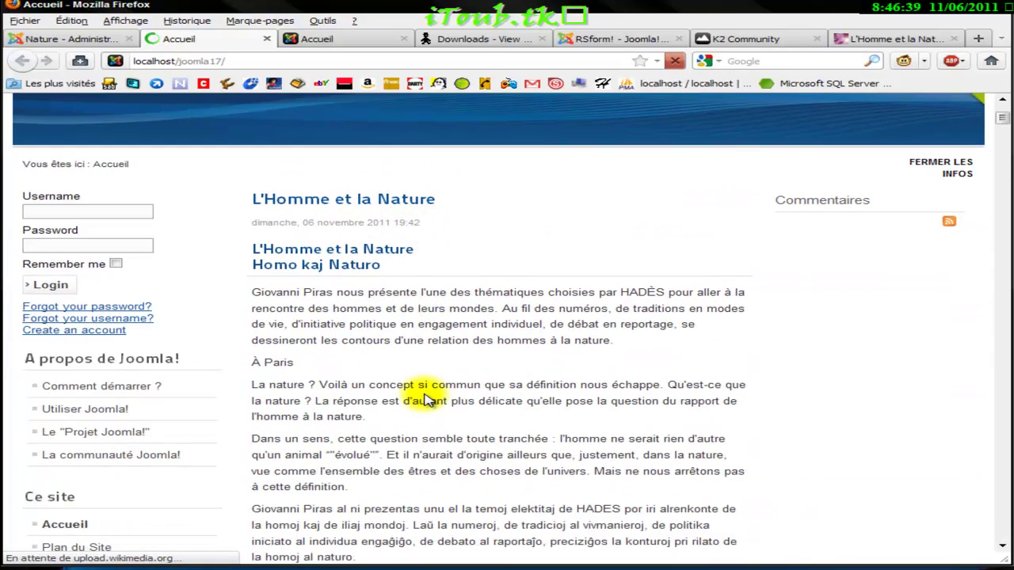
{"action": "scroll", "coordinate": [426, 398], "scroll_direction": "down", "scroll_amount": 20}
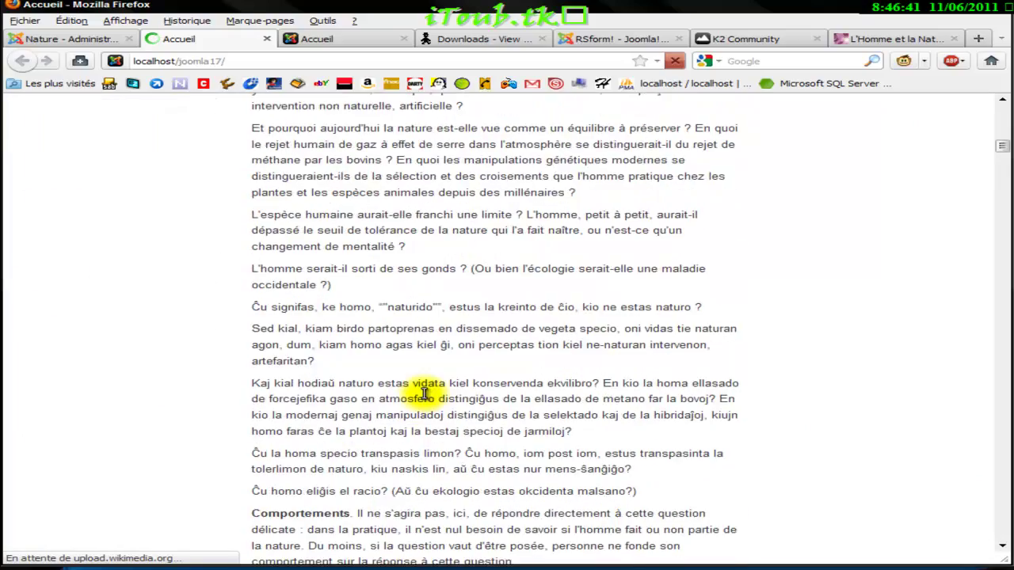
{"action": "scroll", "coordinate": [430, 392], "scroll_direction": "down", "scroll_amount": 13}
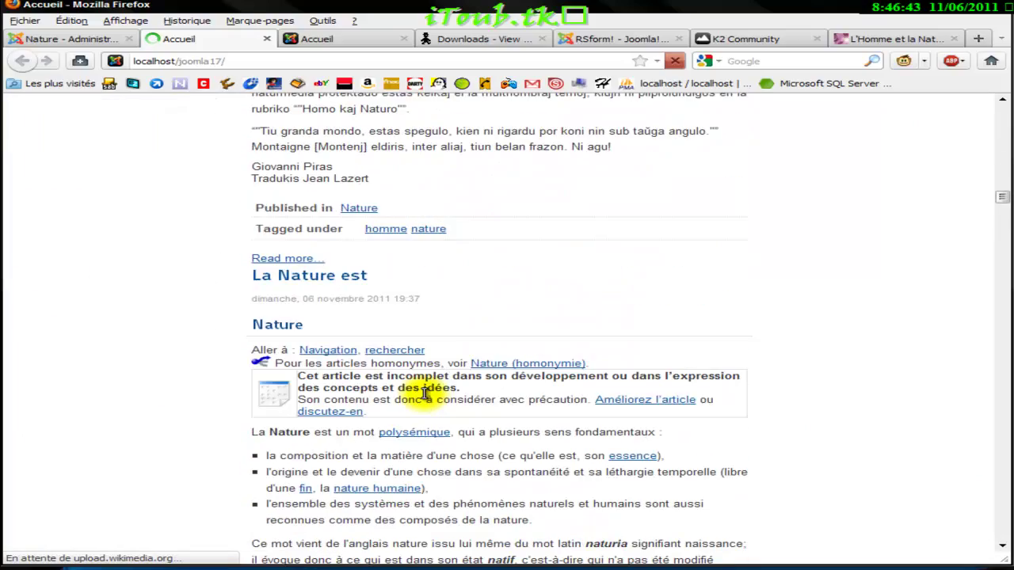
{"action": "scroll", "coordinate": [199, 317], "scroll_direction": "down", "scroll_amount": 7}
{"action": "scroll", "coordinate": [199, 317], "scroll_direction": "up", "scroll_amount": 4}
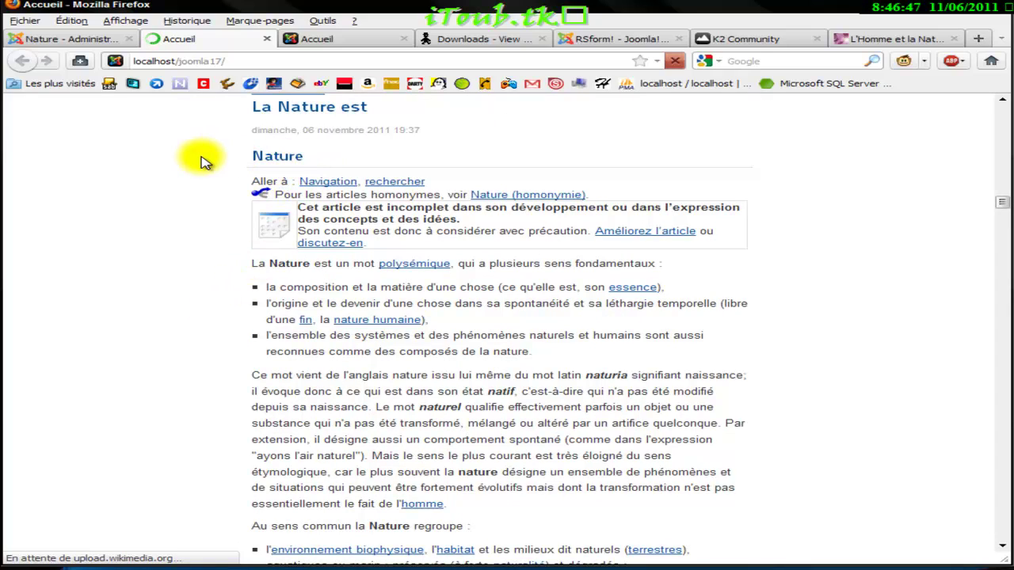
{"action": "scroll", "coordinate": [227, 170], "scroll_direction": "down", "scroll_amount": 16}
{"action": "scroll", "coordinate": [225, 175], "scroll_direction": "down", "scroll_amount": 20}
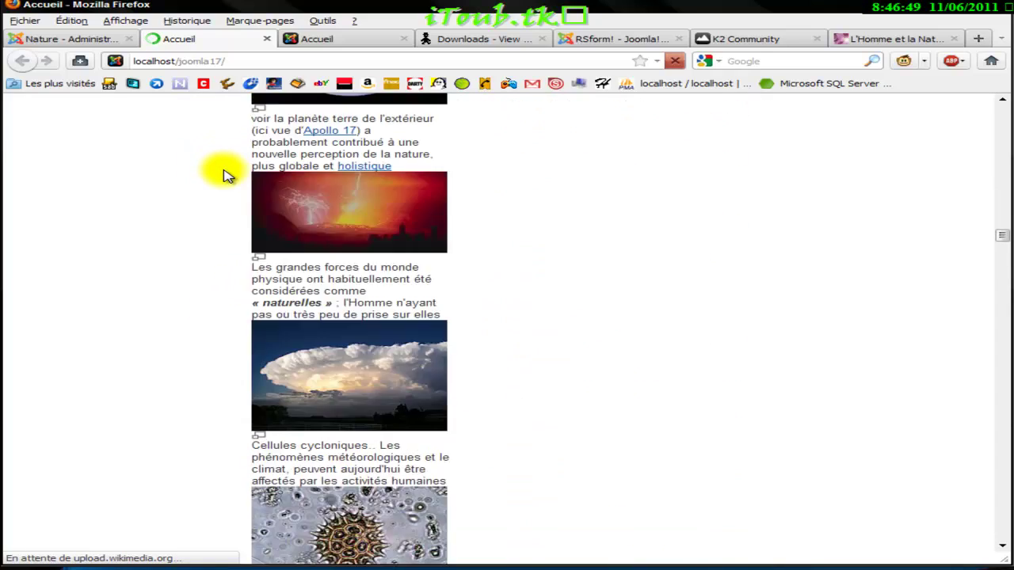
{"action": "scroll", "coordinate": [225, 174], "scroll_direction": "down", "scroll_amount": 17}
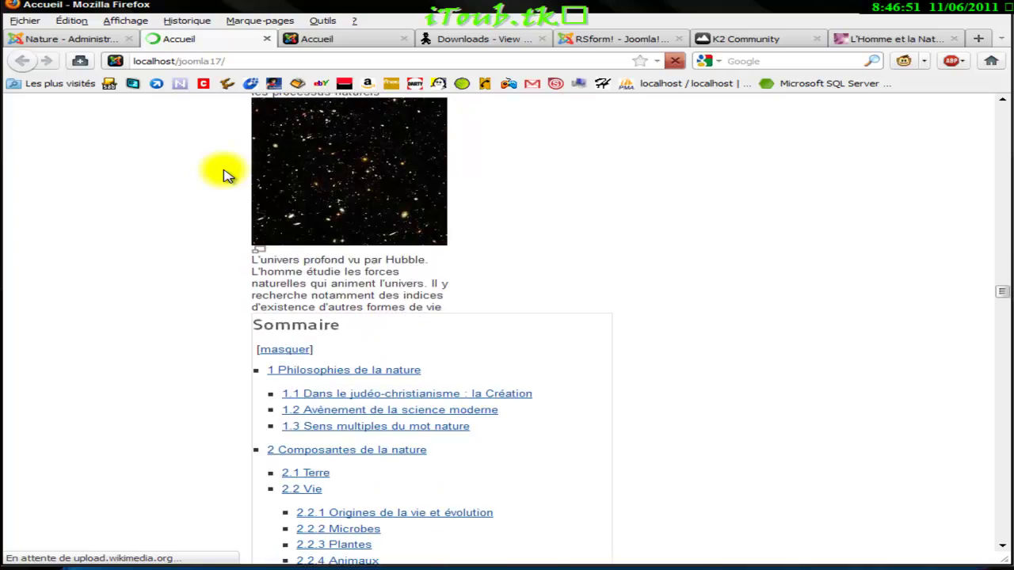
{"action": "scroll", "coordinate": [227, 175], "scroll_direction": "up", "scroll_amount": 6}
{"action": "left_click", "coordinate": [300, 265]}
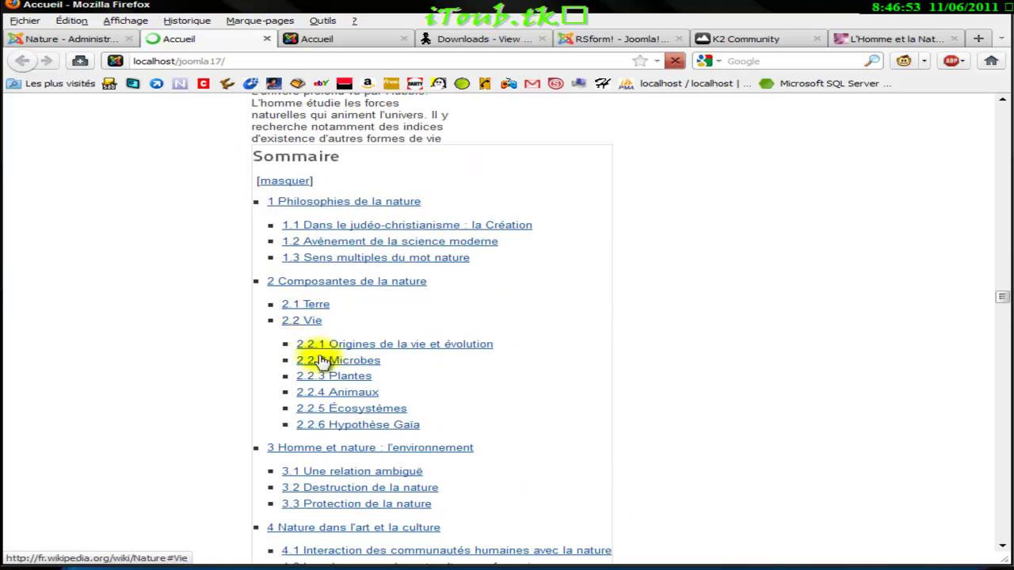
{"action": "scroll", "coordinate": [238, 356], "scroll_direction": "down", "scroll_amount": 20}
{"action": "scroll", "coordinate": [271, 348], "scroll_direction": "down", "scroll_amount": 20}
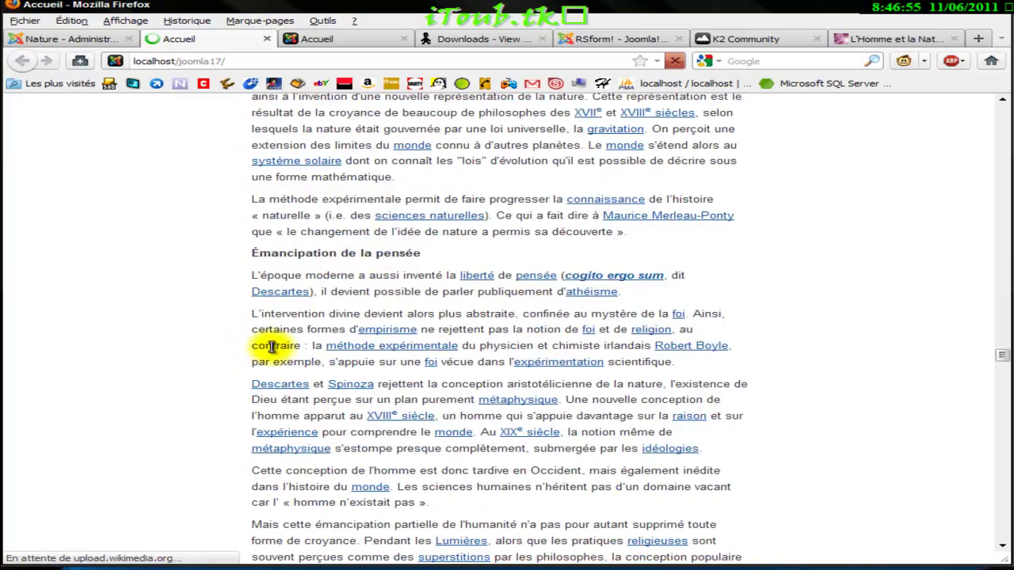
{"action": "scroll", "coordinate": [271, 347], "scroll_direction": "down", "scroll_amount": 20}
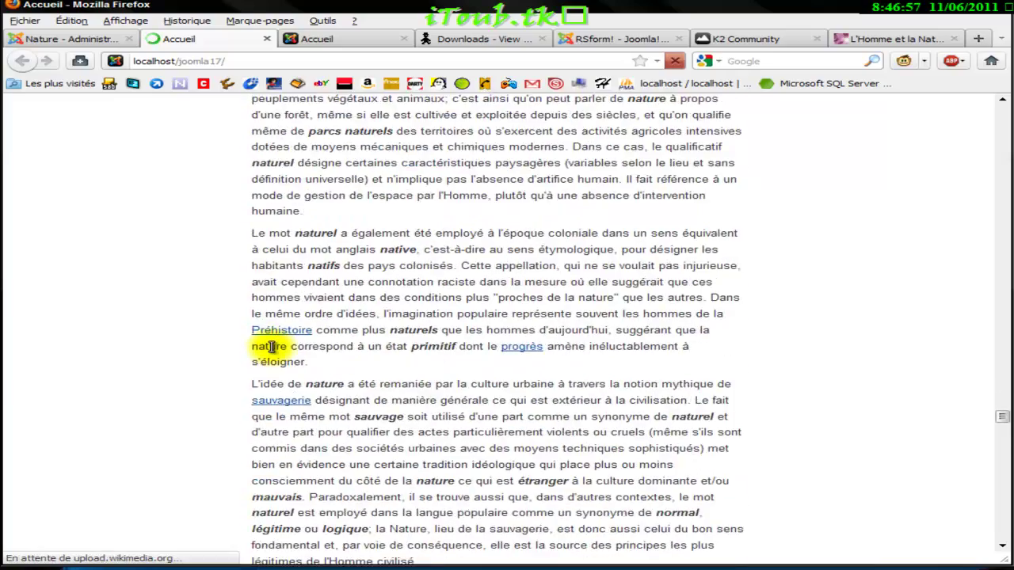
{"action": "scroll", "coordinate": [271, 349], "scroll_direction": "down", "scroll_amount": 20}
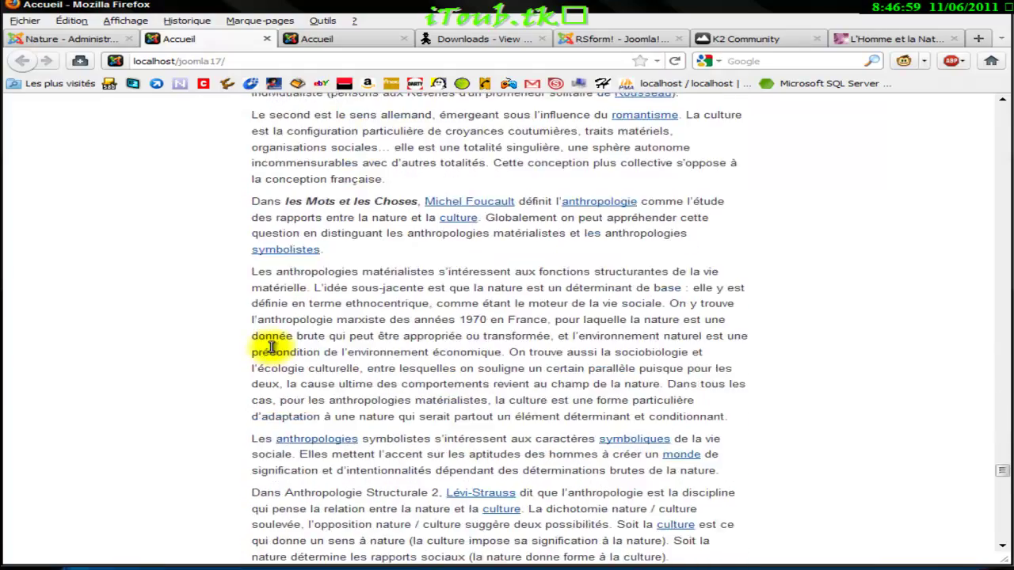
{"action": "scroll", "coordinate": [271, 352], "scroll_direction": "up", "scroll_amount": 15}
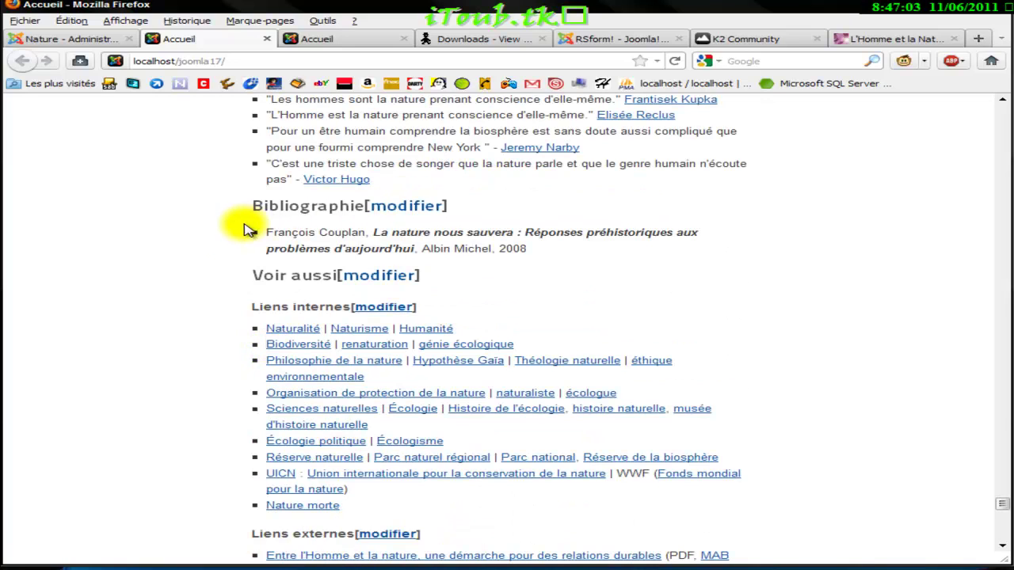
{"action": "scroll", "coordinate": [169, 267], "scroll_direction": "down", "scroll_amount": 15}
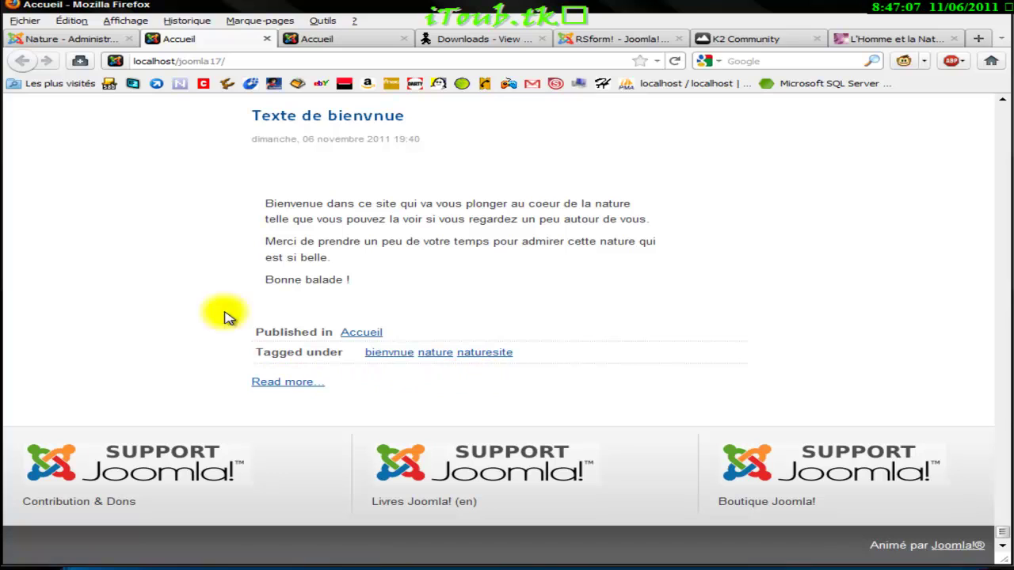
{"action": "left_click_drag", "start_coordinate": [202, 190], "coordinate": [423, 253]}
{"action": "left_click", "coordinate": [341, 251]}
{"action": "scroll", "coordinate": [179, 265], "scroll_direction": "up", "scroll_amount": 6}
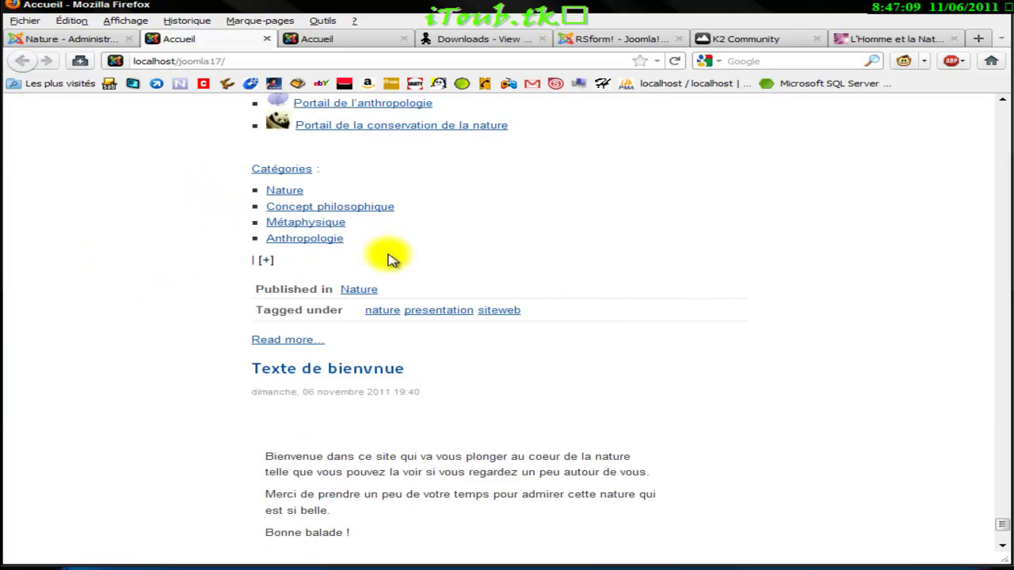
{"action": "scroll", "coordinate": [991, 118], "scroll_direction": "up", "scroll_amount": 15}
{"action": "scroll", "coordinate": [1000, 121], "scroll_direction": "up", "scroll_amount": 20}
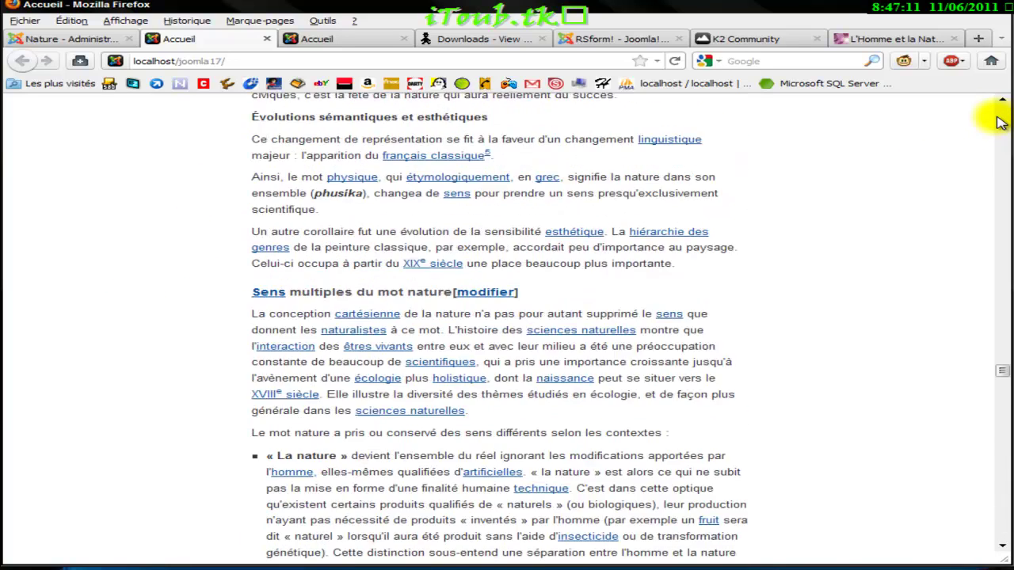
{"action": "scroll", "coordinate": [1000, 121], "scroll_direction": "up", "scroll_amount": 15}
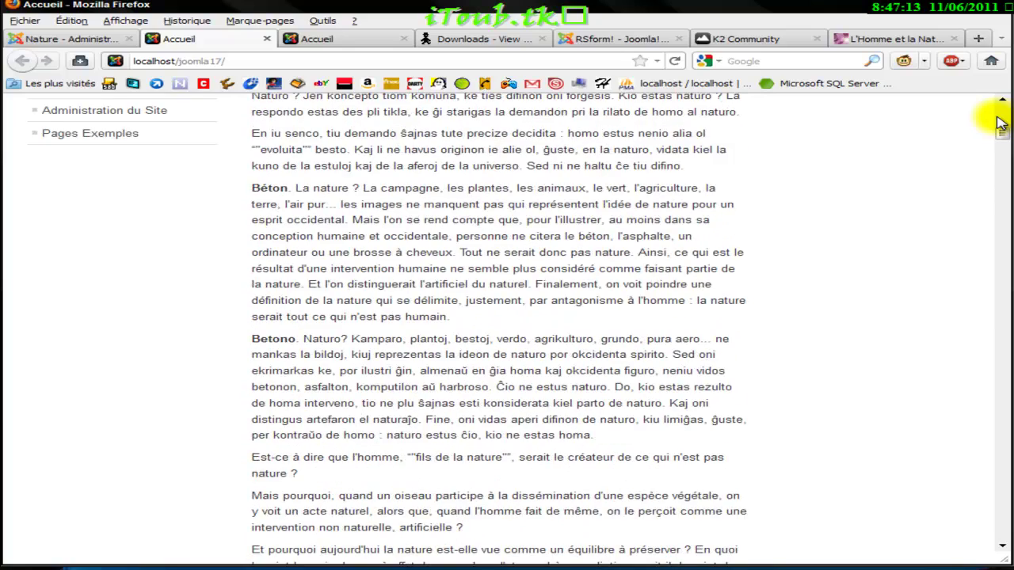
{"action": "scroll", "coordinate": [1002, 113], "scroll_direction": "up", "scroll_amount": 3}
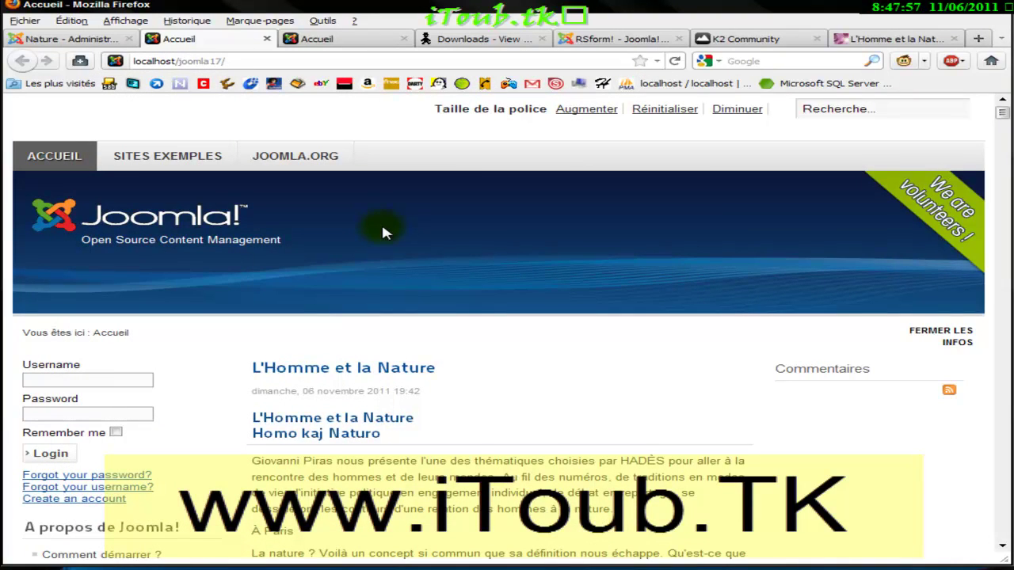
{"action": "scroll", "coordinate": [382, 228], "scroll_direction": "down", "scroll_amount": 5}
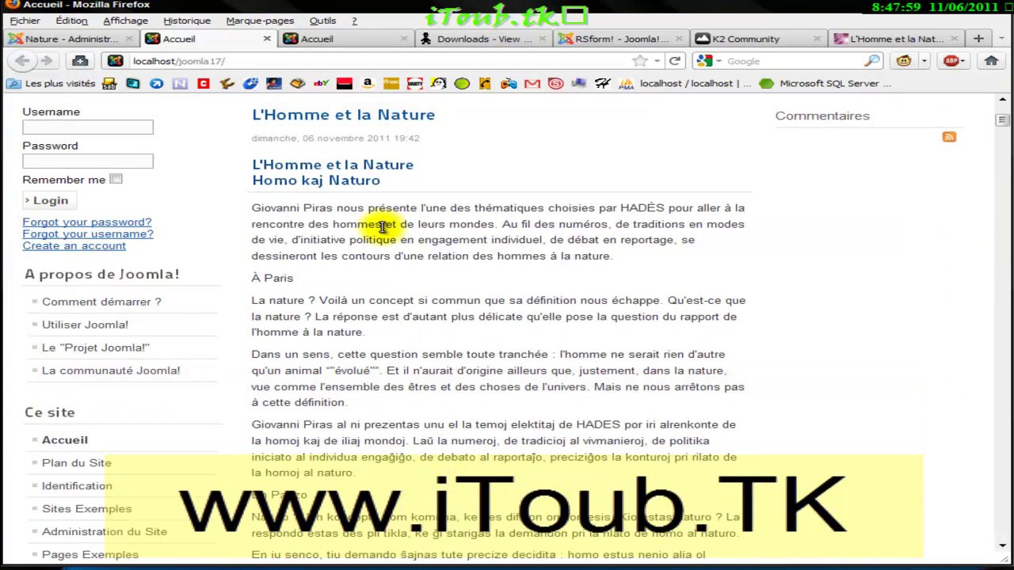
{"action": "scroll", "coordinate": [383, 228], "scroll_direction": "up", "scroll_amount": 5}
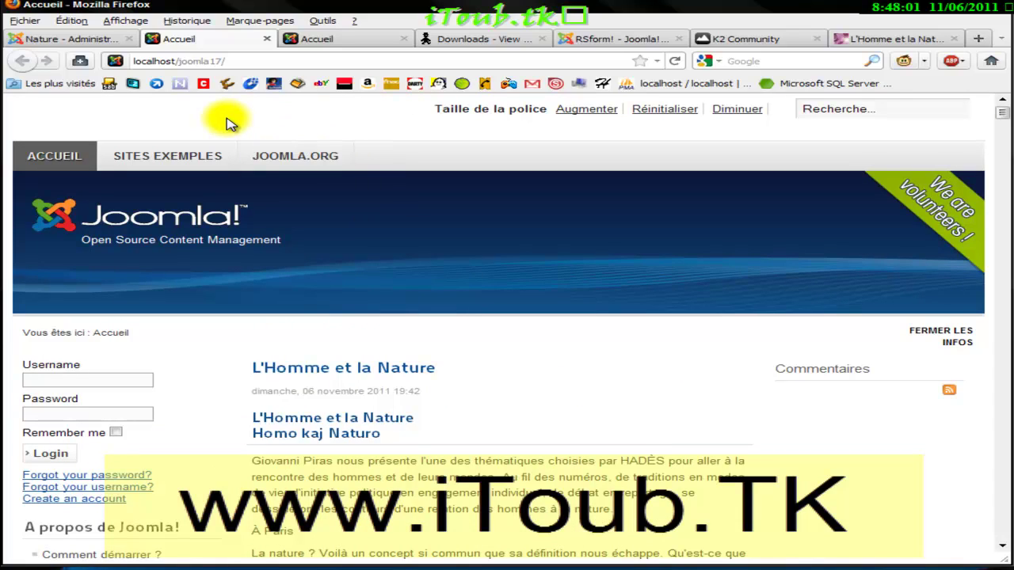
{"action": "double_click", "coordinate": [465, 106]}
{"action": "left_click", "coordinate": [448, 108]}
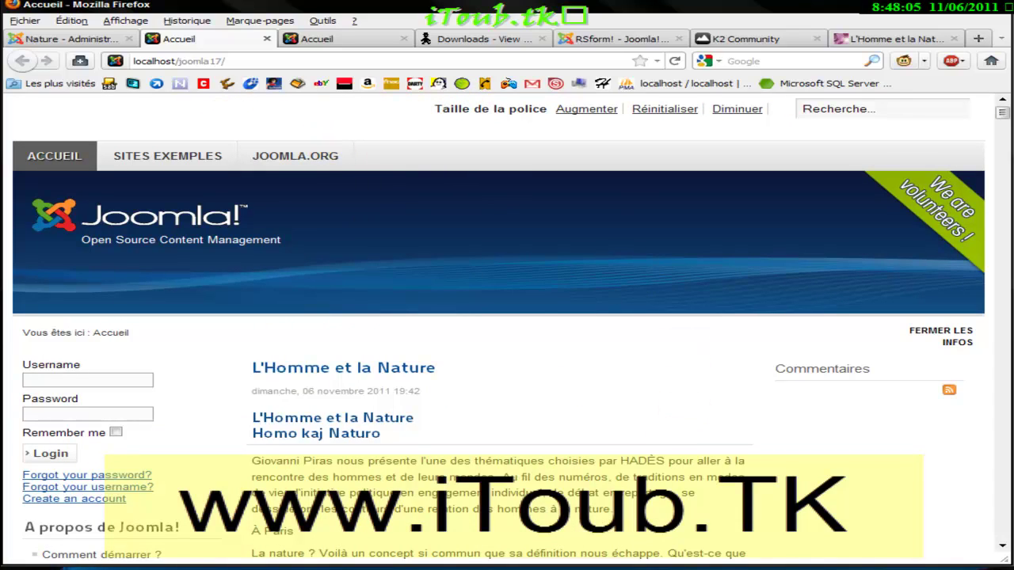